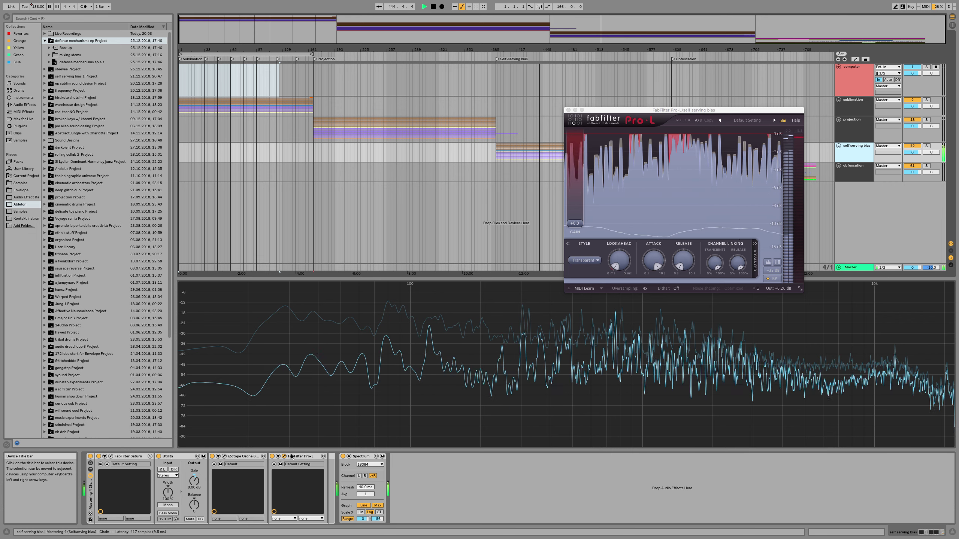
Open iZotope Ozone 6 Dynamics on the self serving bias track, dismiss its preset manager and examine the band 1 and band 3 settings.
click(226, 459)
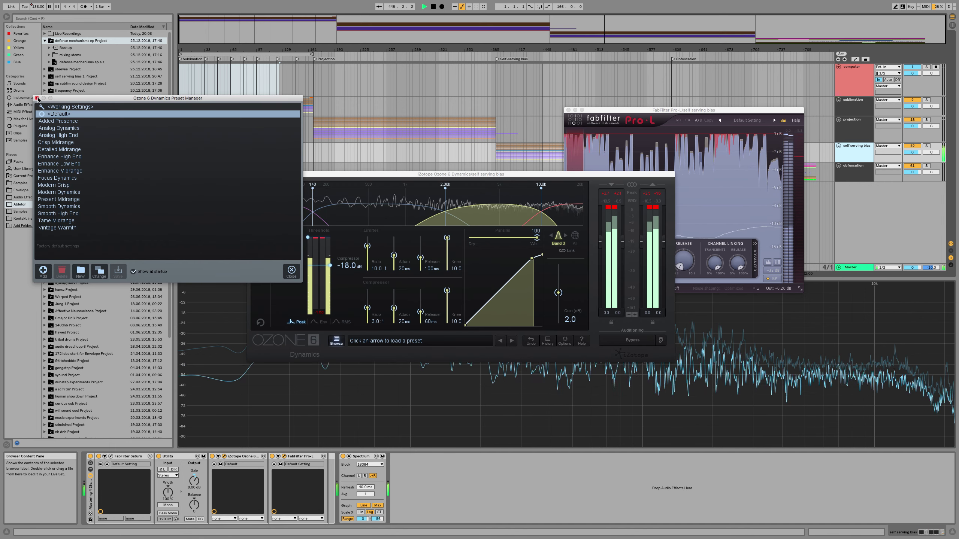
click(291, 270)
click(310, 217)
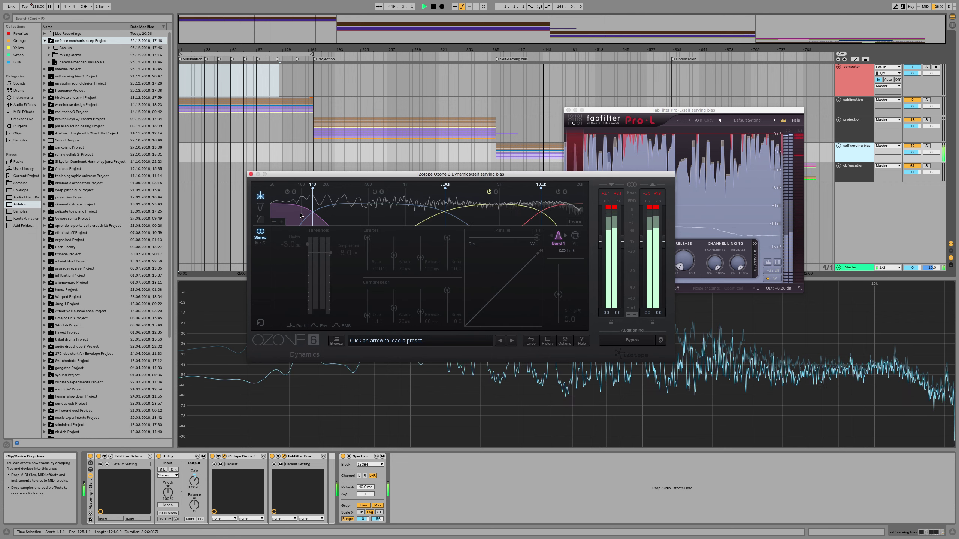
click(493, 218)
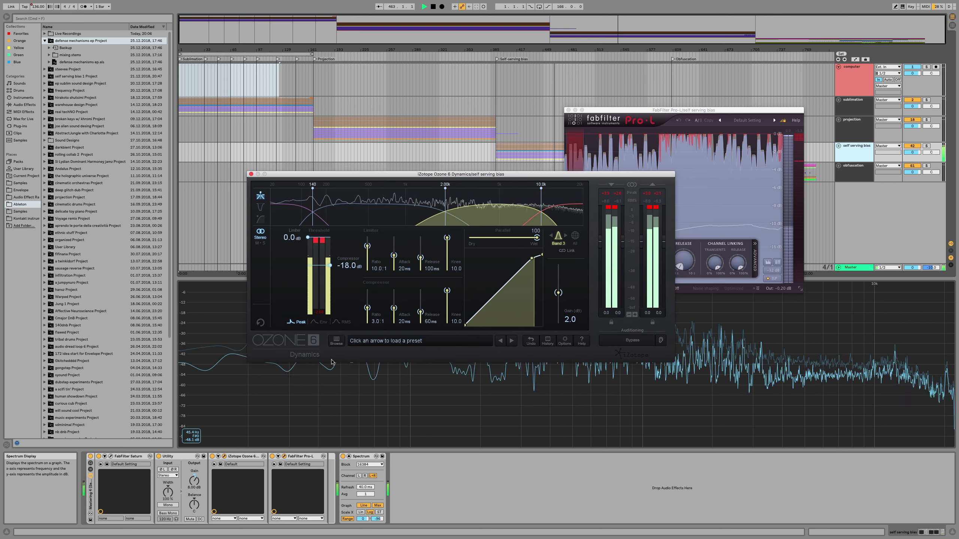
Check the band 2 drive in FabFilter Saturn, close Saturn and move the Ozone Dynamics window clear of the Pro-L window.
click(111, 457)
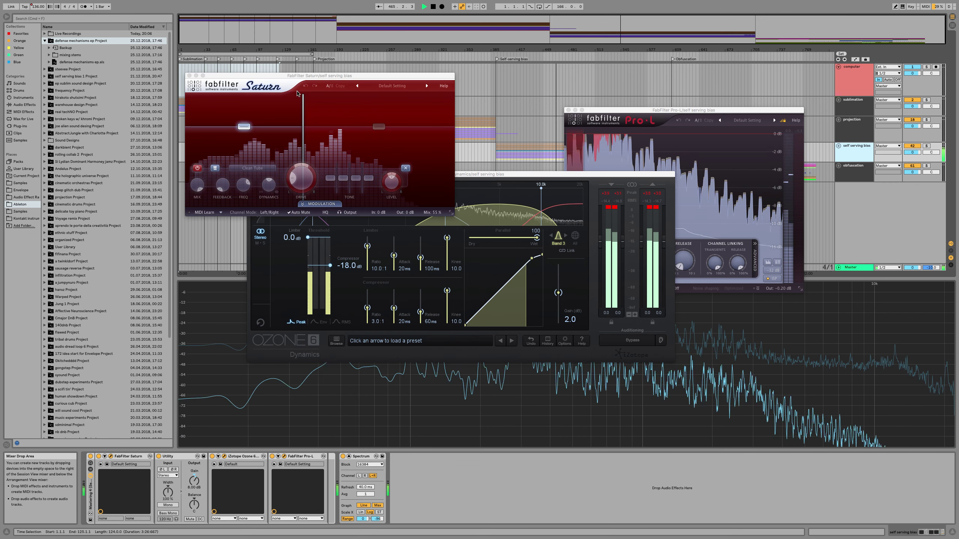
click(348, 145)
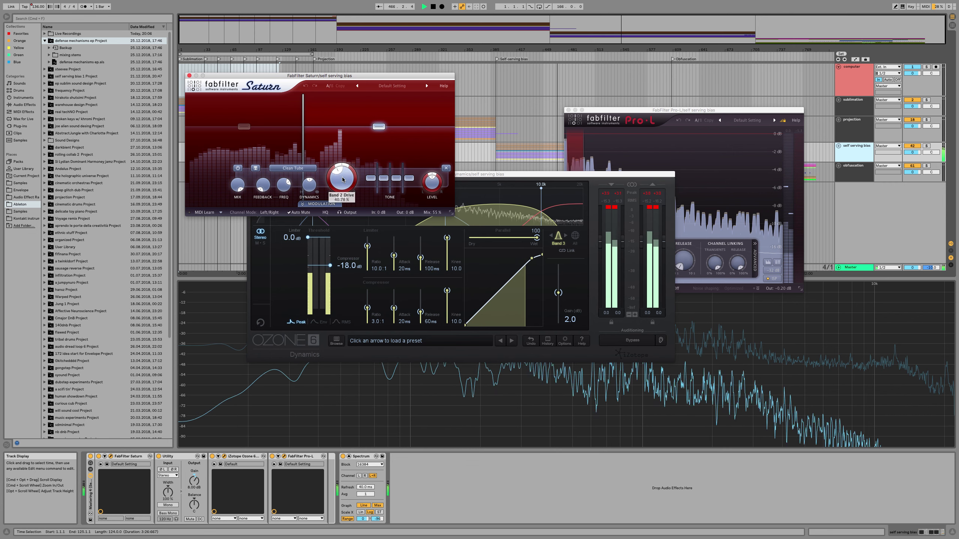
click(189, 76)
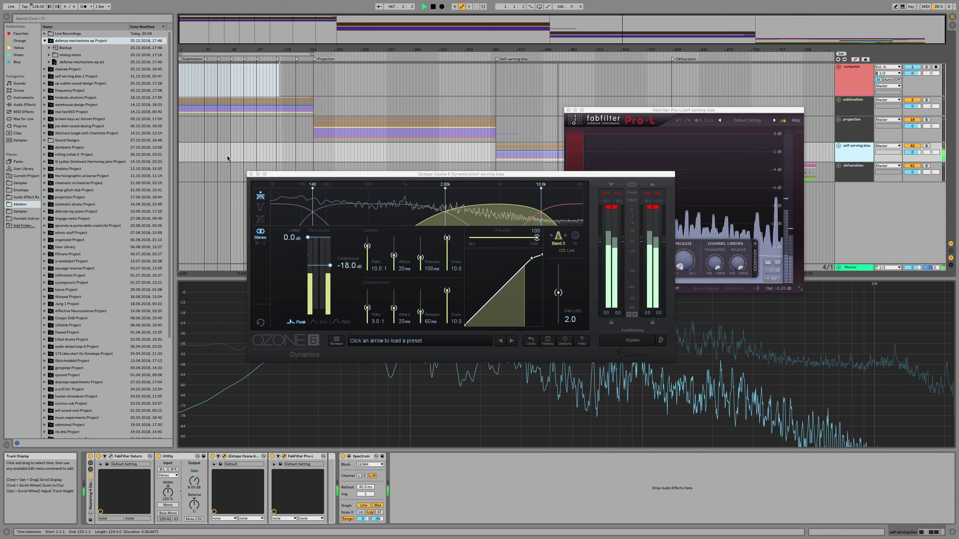
drag(272, 174, 97, 133)
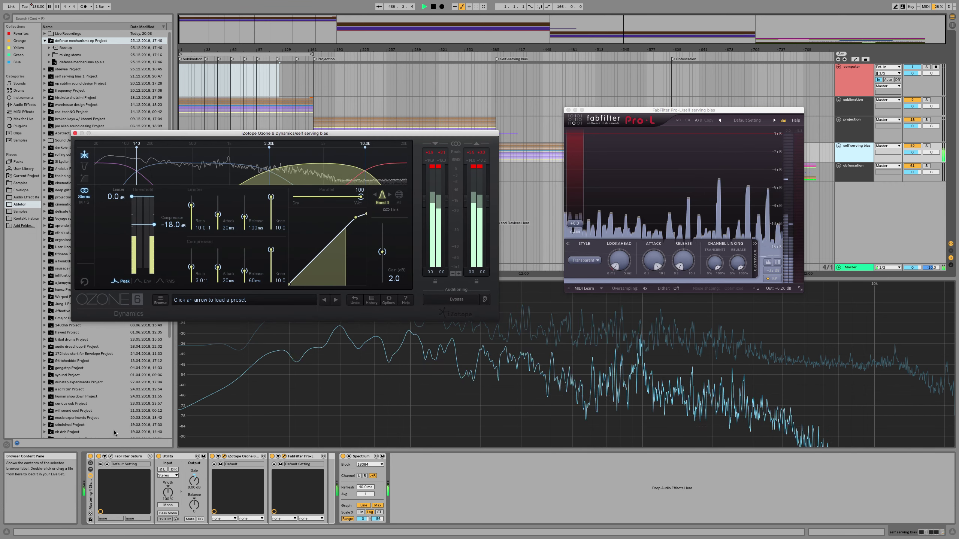
Unfold FabFilter Saturn on the self serving bias track and add its Band 2 Drive to the device's configured parameters.
click(106, 457)
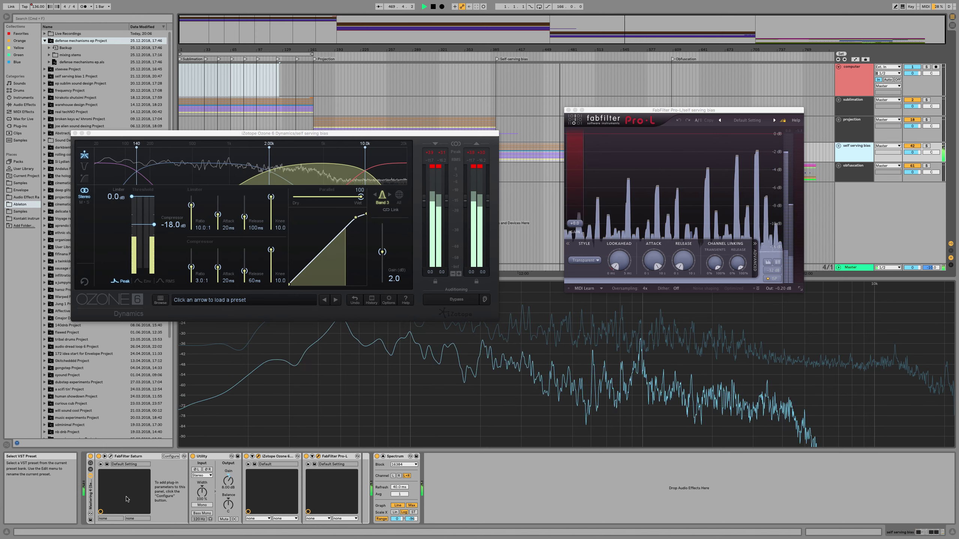
click(110, 456)
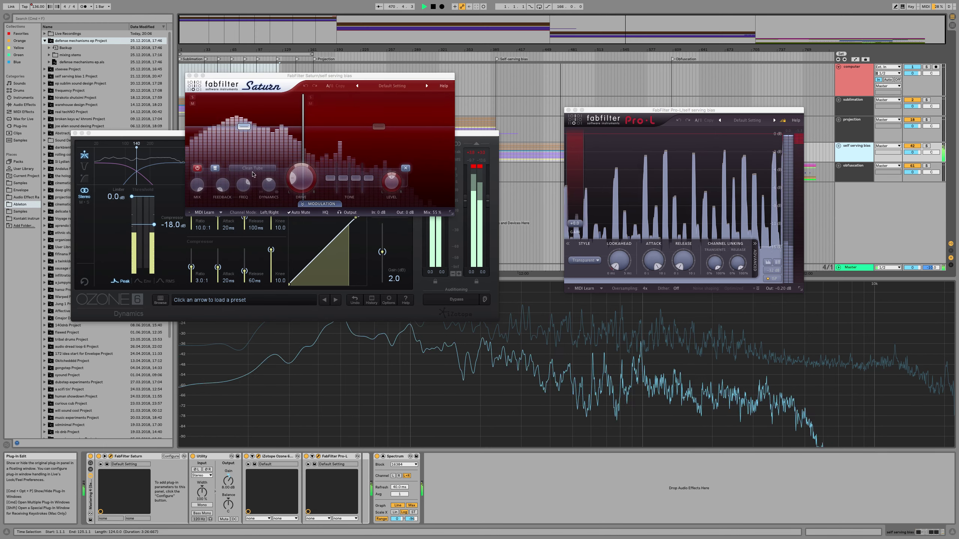
click(320, 161)
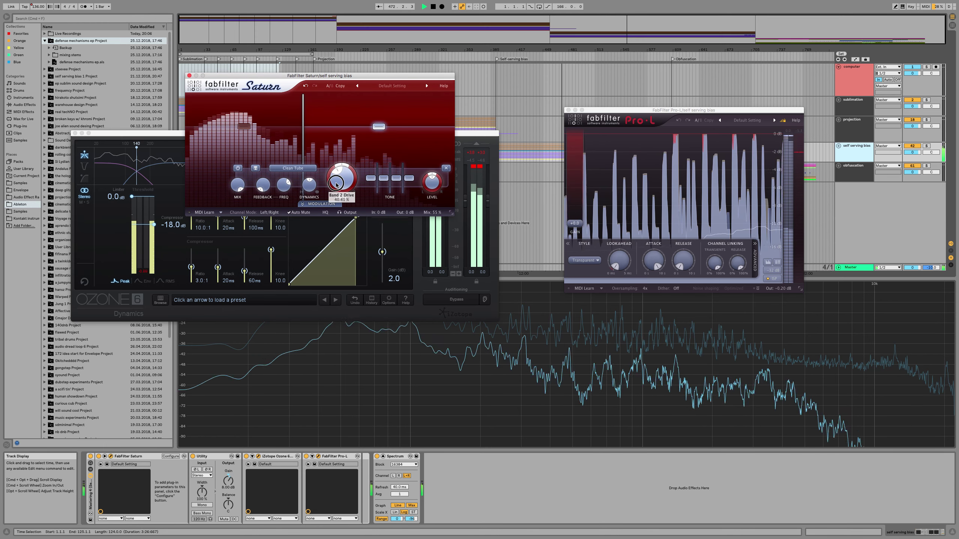
click(170, 457)
click(343, 187)
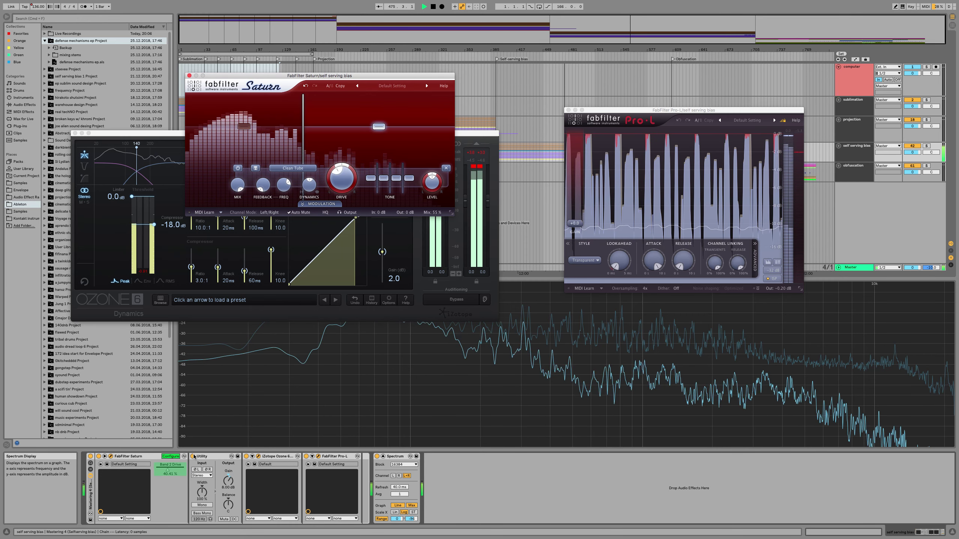
click(172, 457)
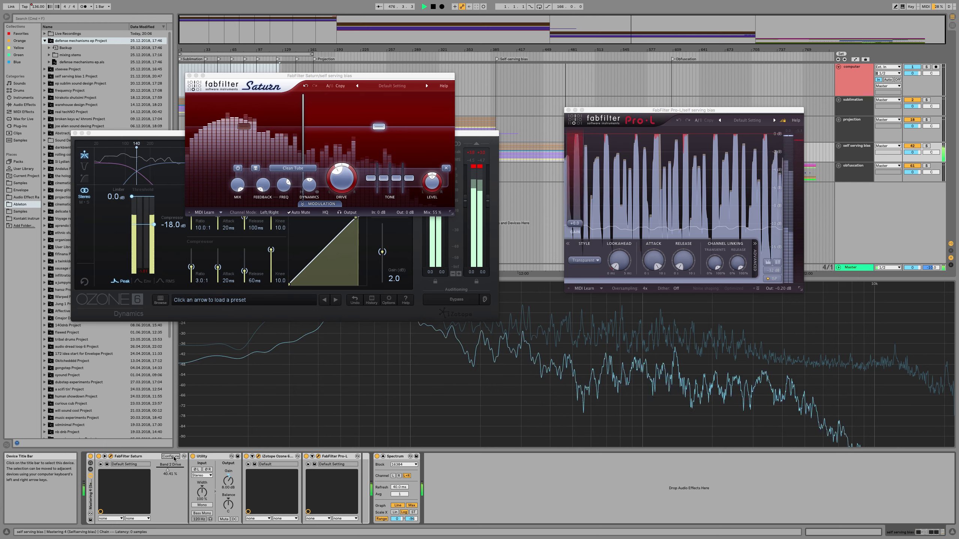
Add Saturn's global Mix control to the configured parameters of the device.
click(432, 203)
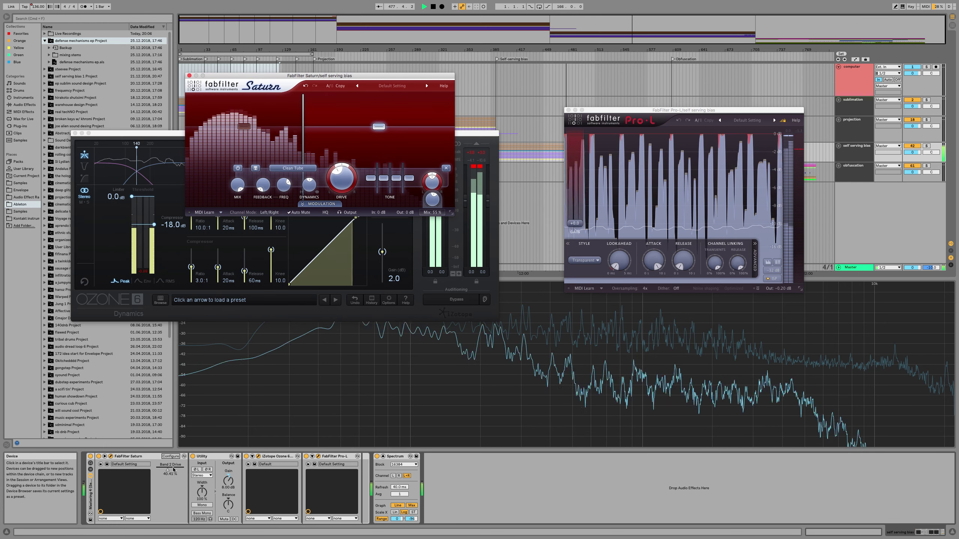
click(172, 457)
click(432, 200)
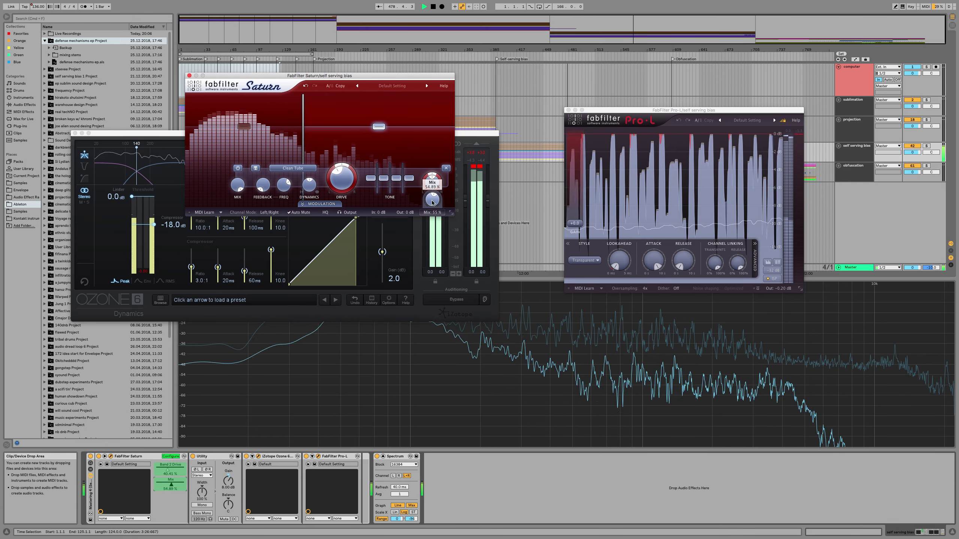
click(171, 456)
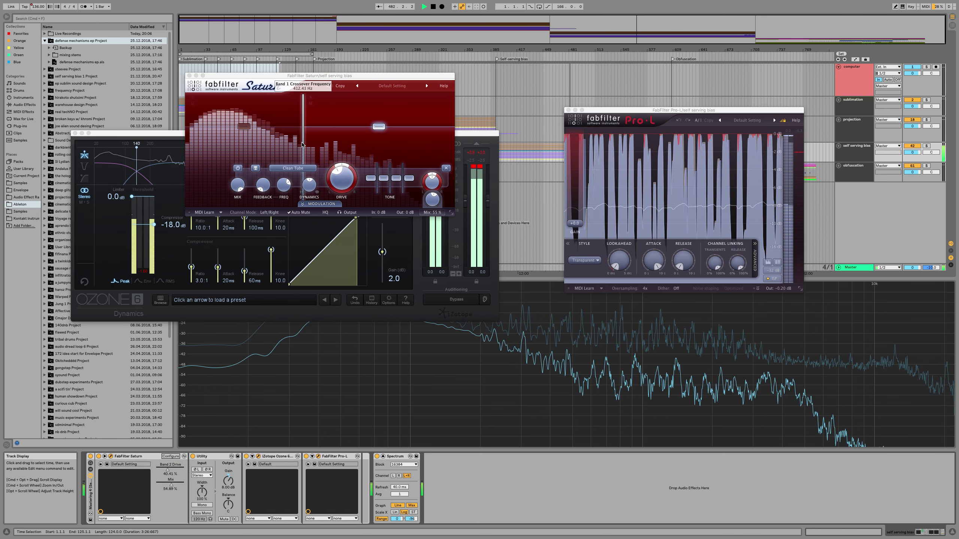
Add Saturn's Band 1 Crossover Frequency to the configured parameters, look at both bands and close the plug-in window.
click(171, 457)
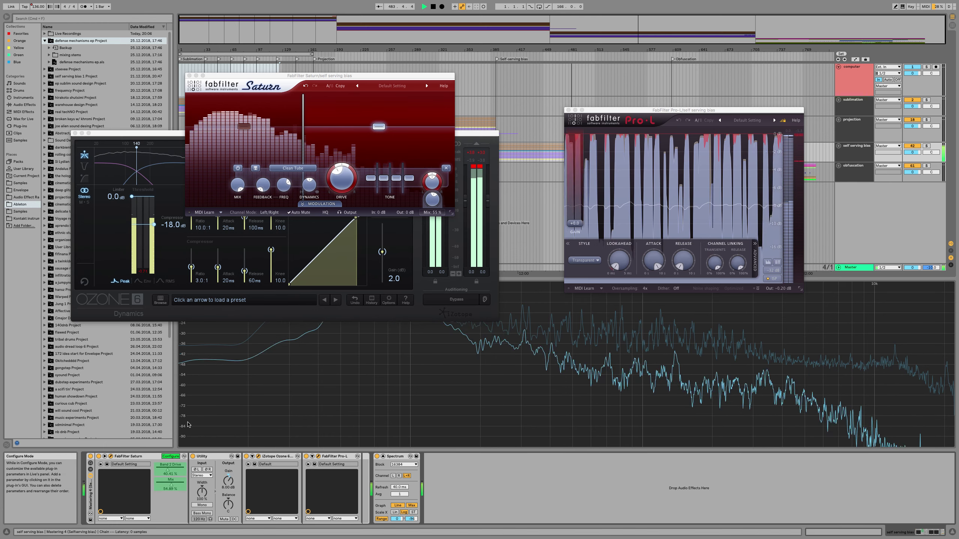
click(303, 121)
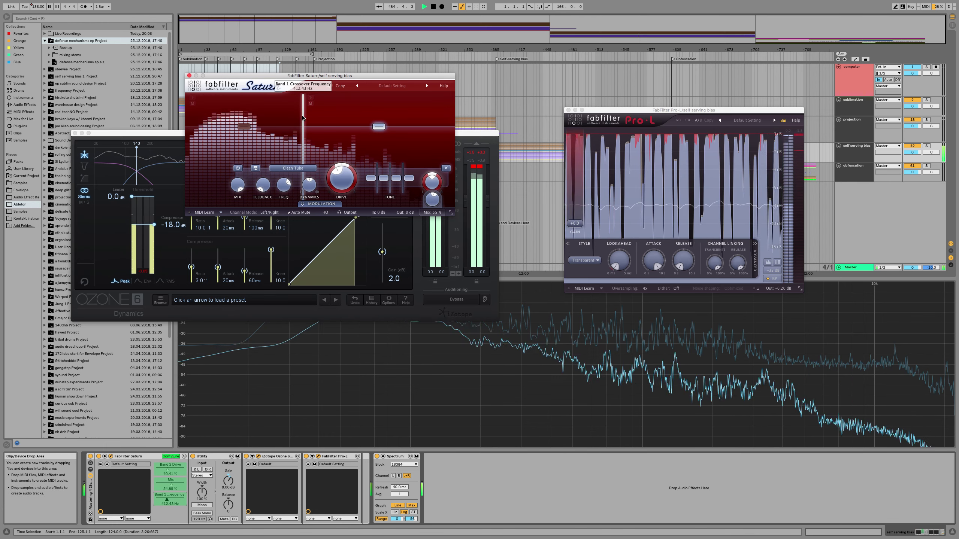
click(172, 456)
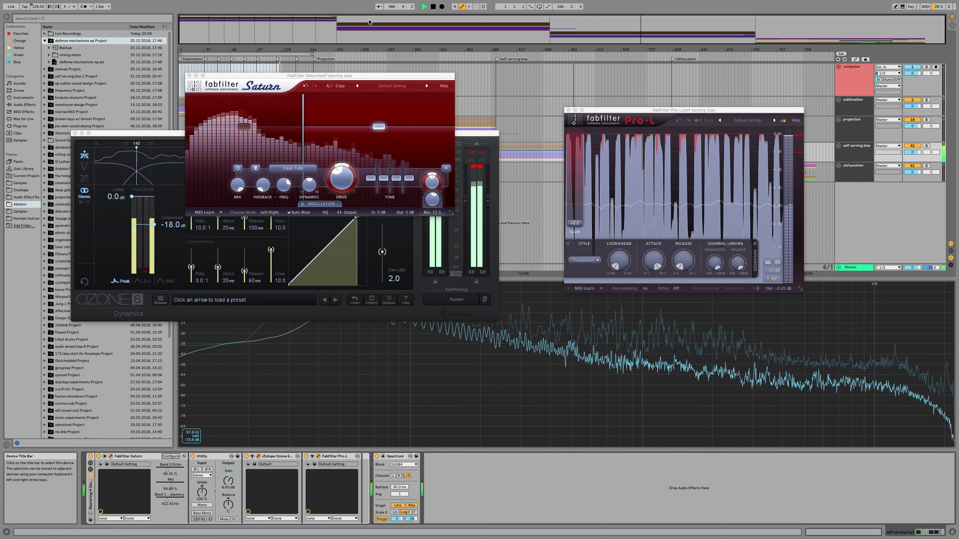
click(280, 150)
click(369, 156)
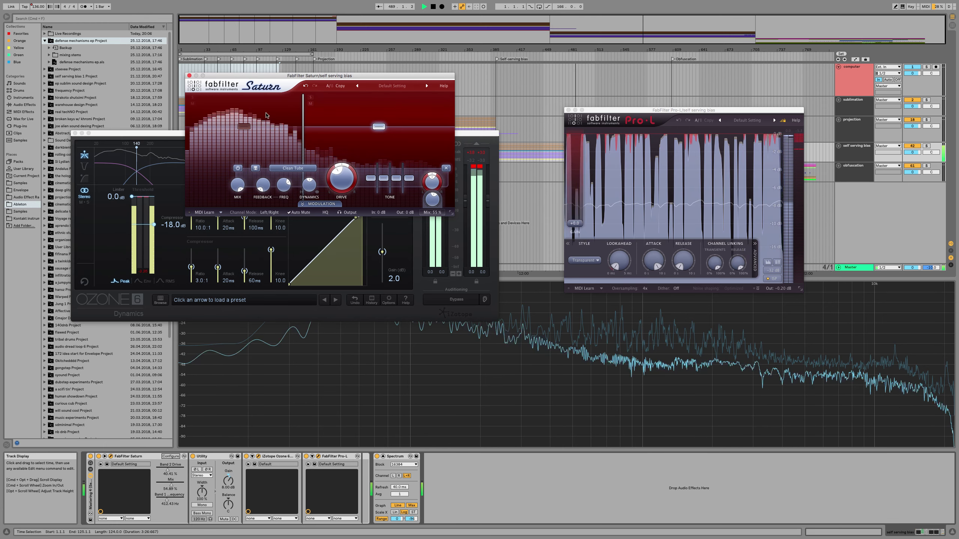
click(190, 76)
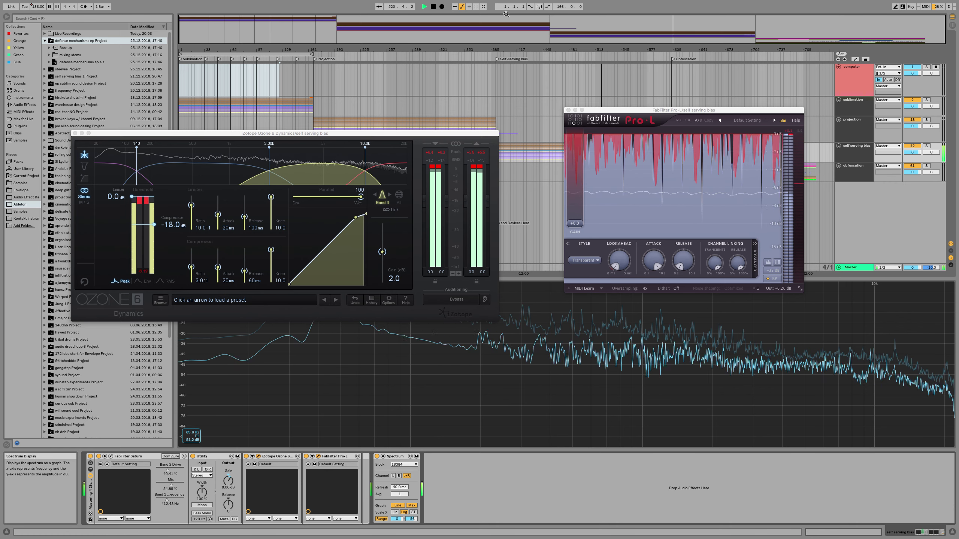
Show the obfuscation track's effects and examine the H, M and L chains of the perfect multiband rack.
click(545, 171)
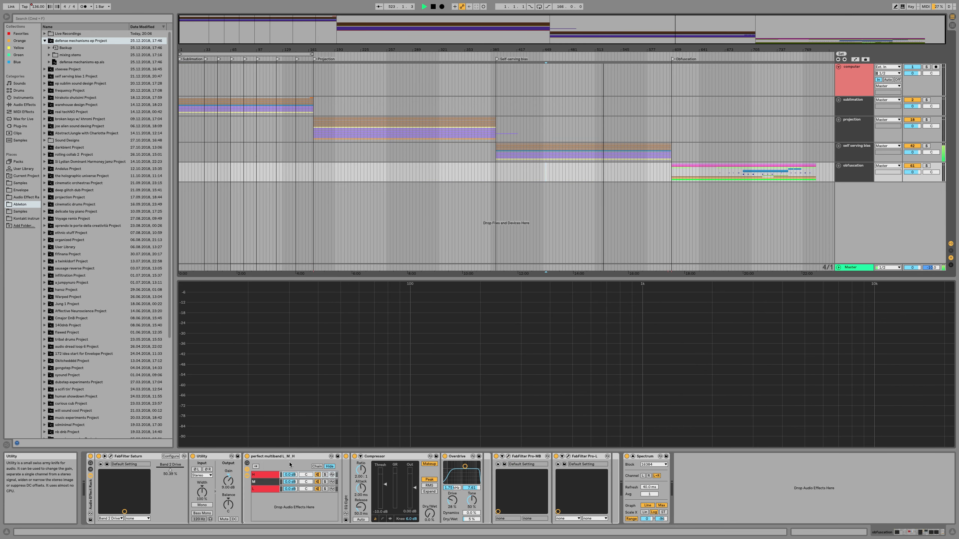
click(263, 475)
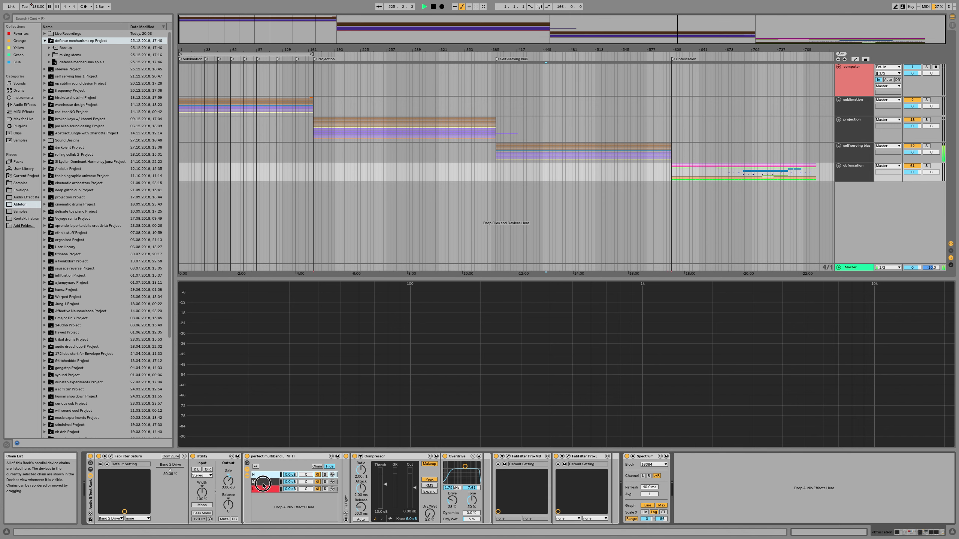
click(262, 483)
click(263, 489)
click(265, 483)
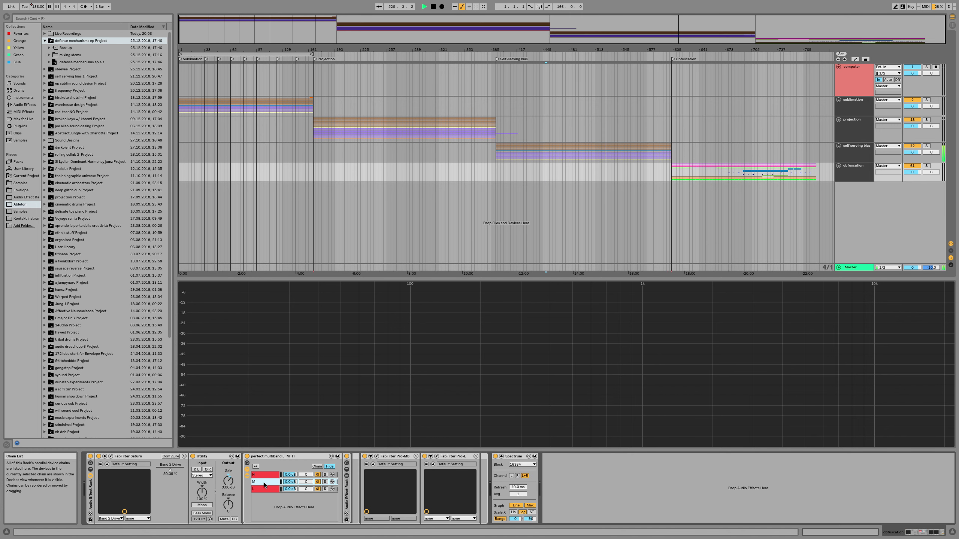
click(263, 489)
click(264, 476)
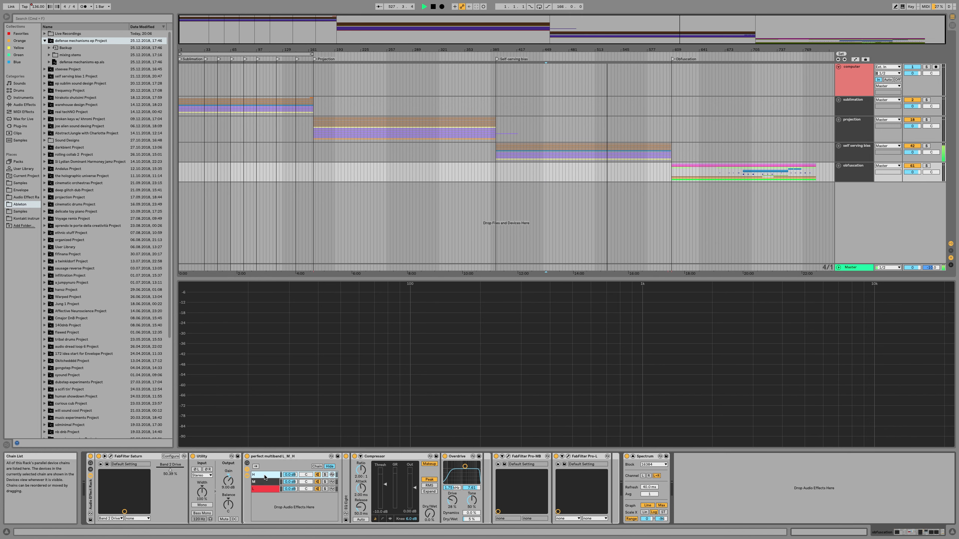
Examine the settings of FabFilter Pro-MB and FabFilter Pro-L on the obfuscation track, closing each plug-in window.
click(509, 456)
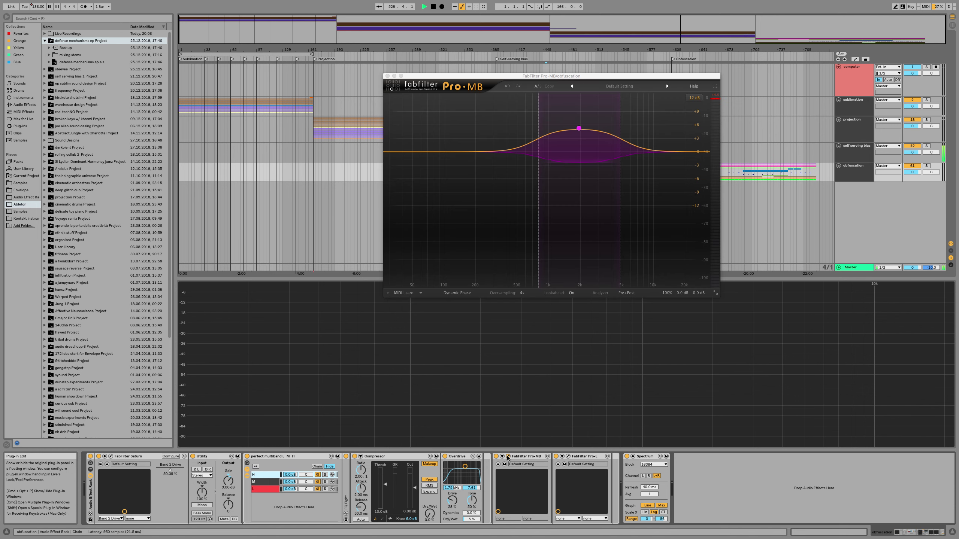
click(509, 456)
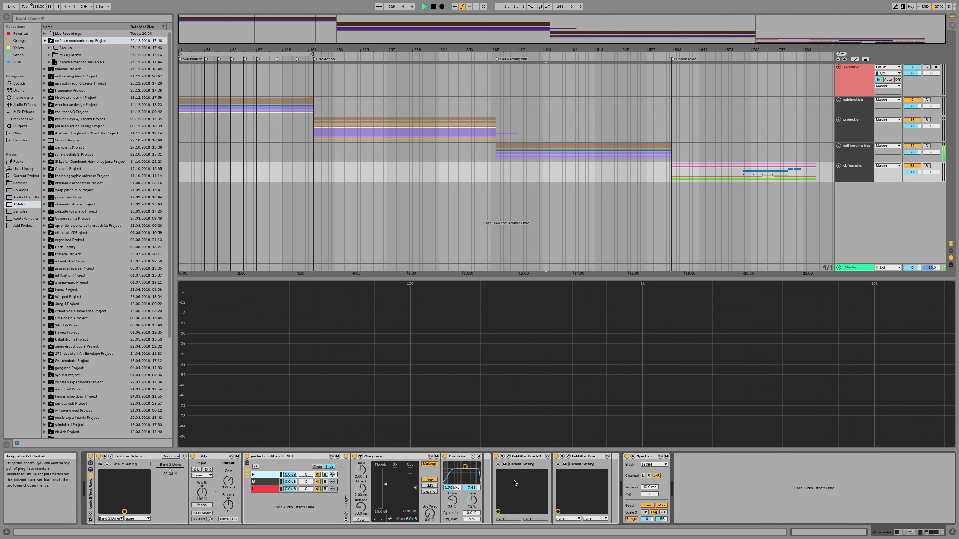
click(568, 456)
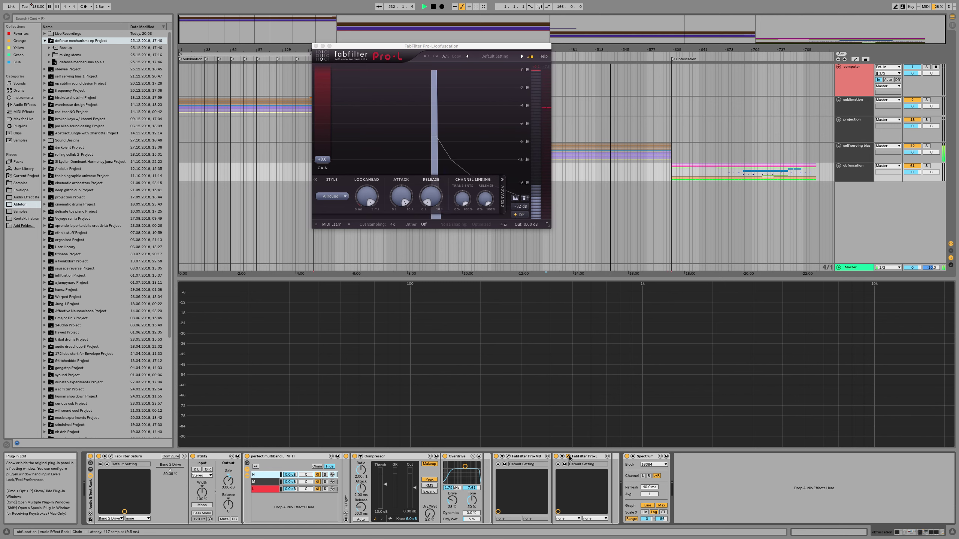
click(569, 456)
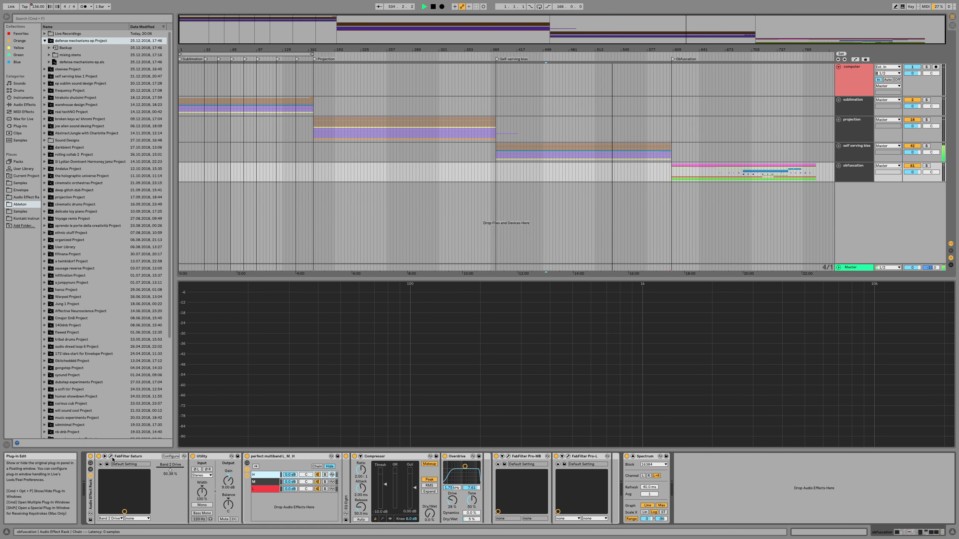
Add the Band 1 Crossover Frequency to the configured parameters of the obfuscation track's Saturn and close the plug-in window.
click(177, 457)
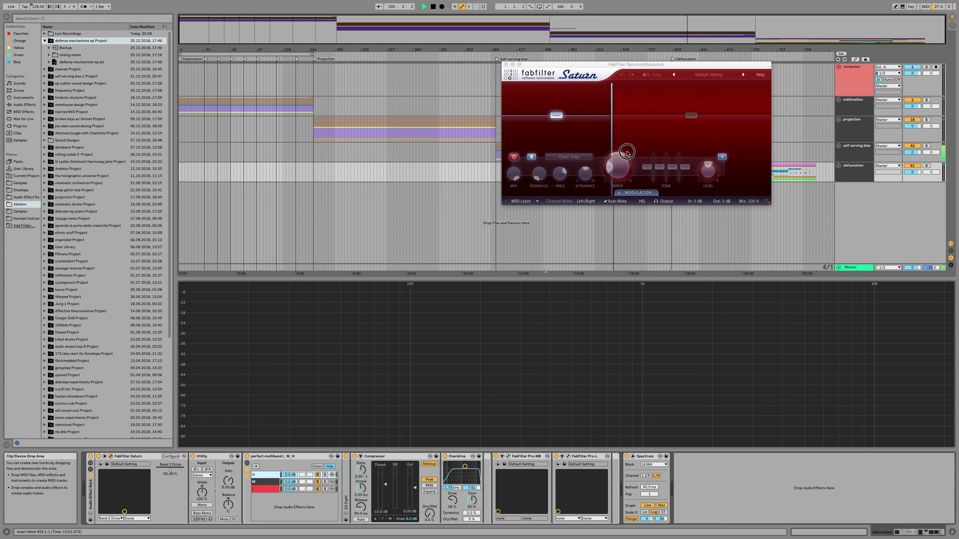
click(631, 131)
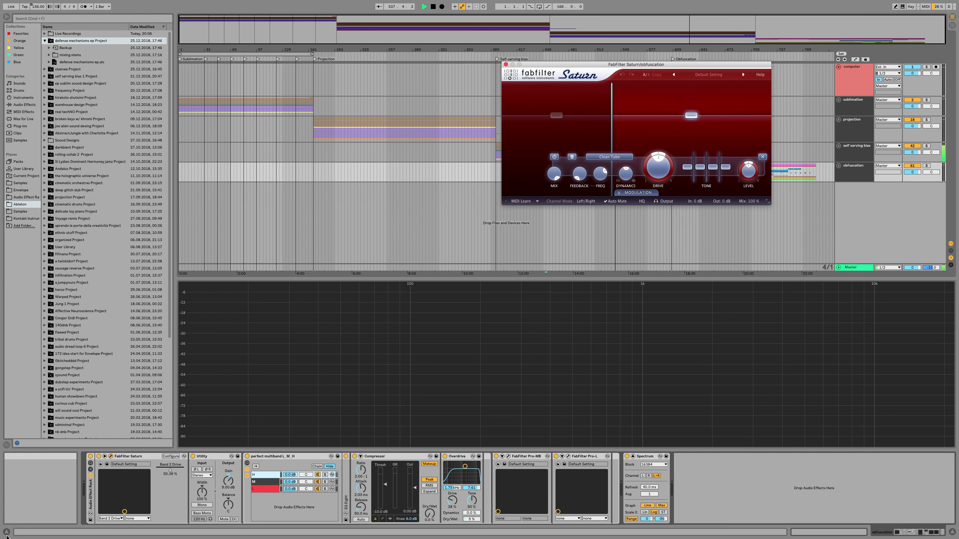
click(170, 456)
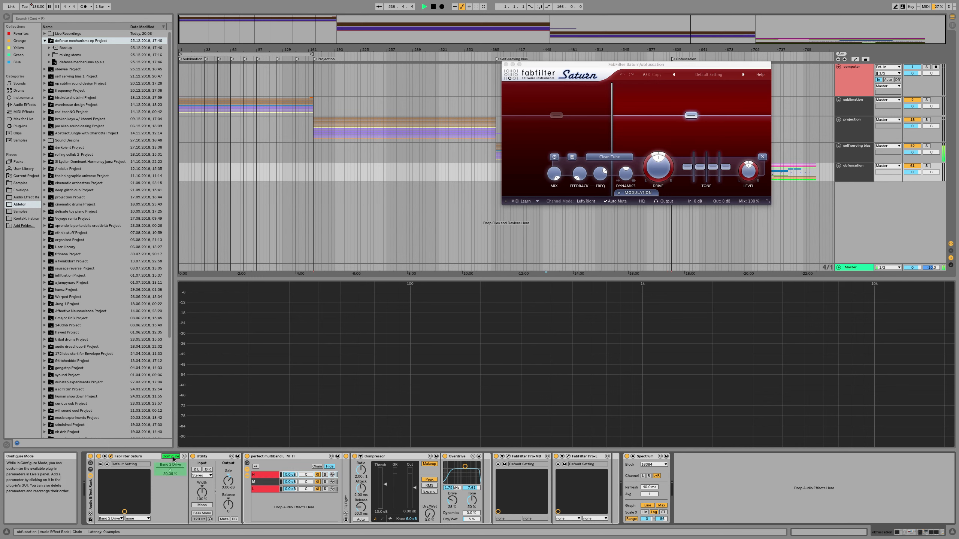
click(613, 121)
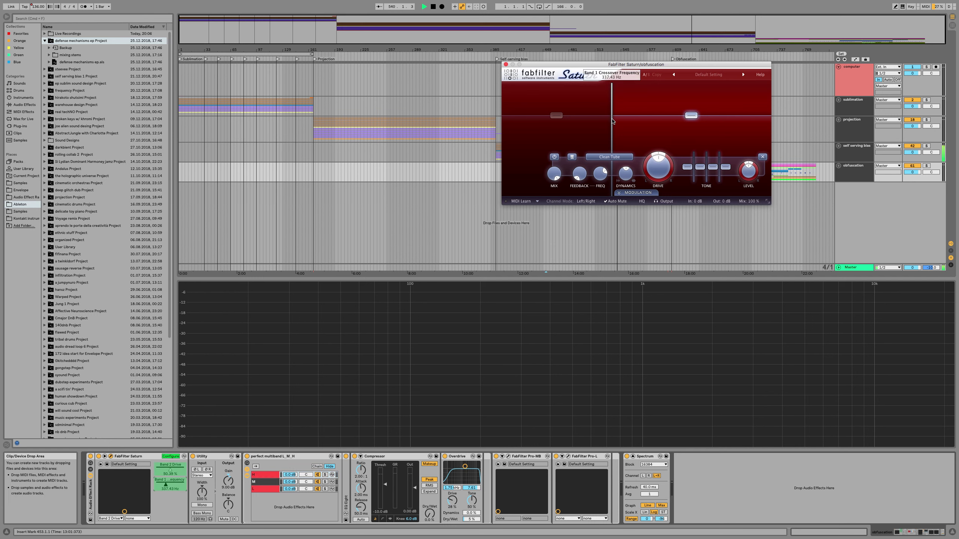
click(170, 457)
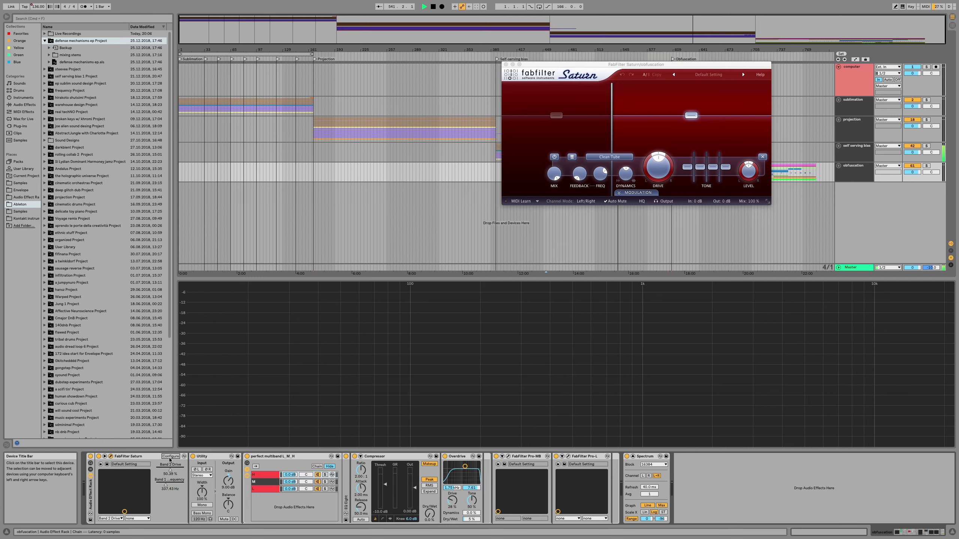
click(506, 64)
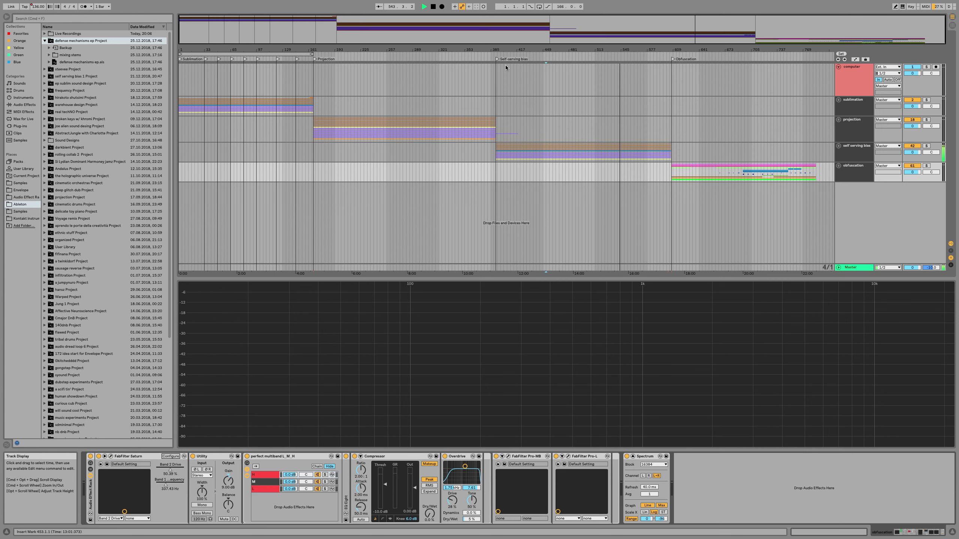
Set the output level of FabFilter Pro-L on the obfuscation track to -0.2 dB and move the plug-in window aside.
click(568, 457)
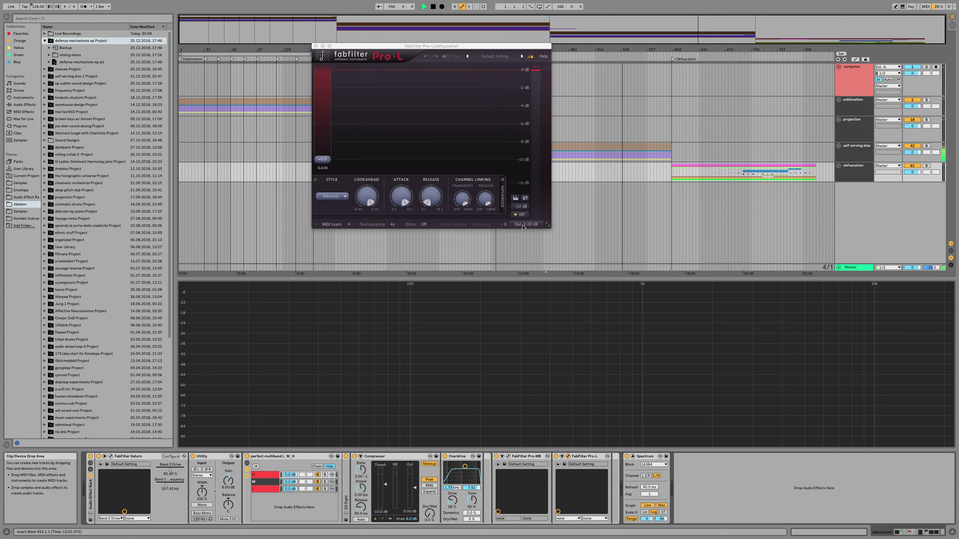
mouse_move(528, 227)
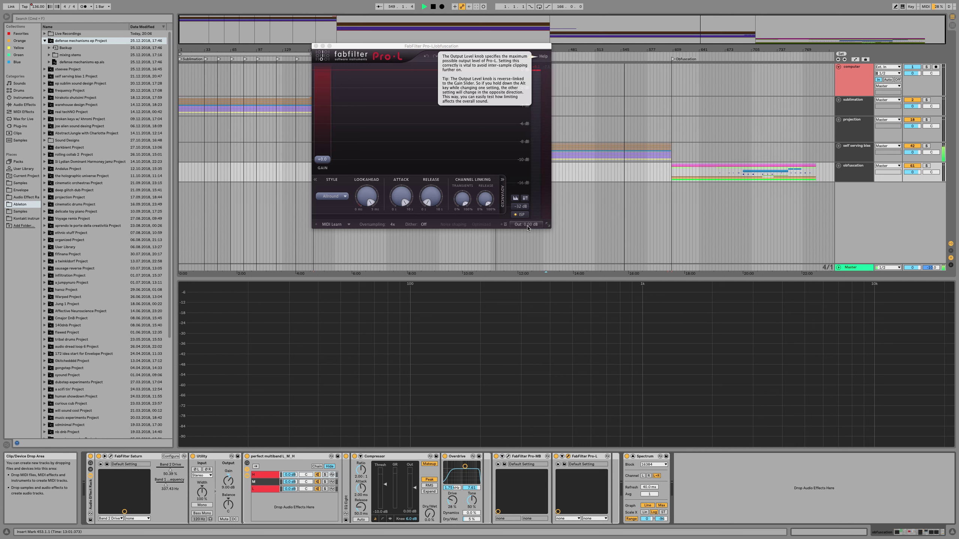
click(527, 227)
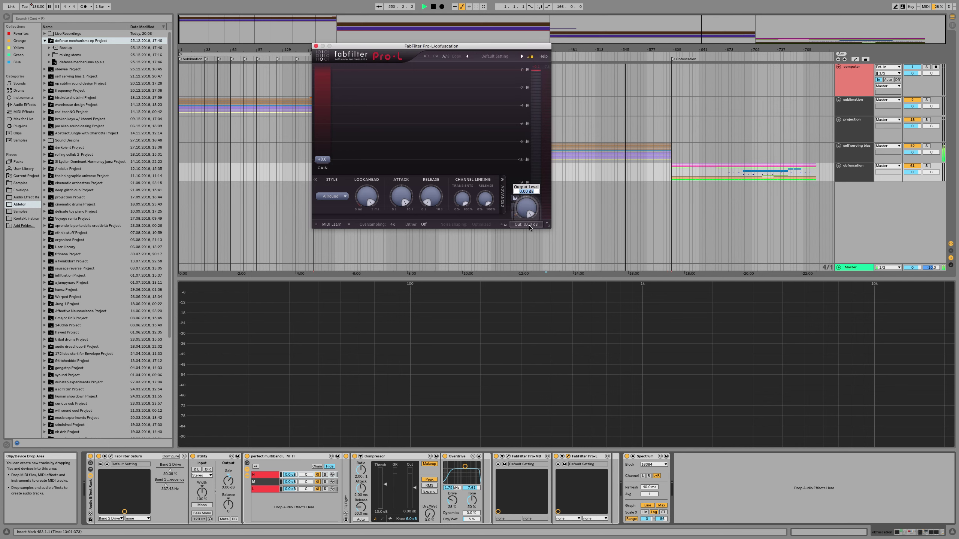
text(-0.2)
key(Return)
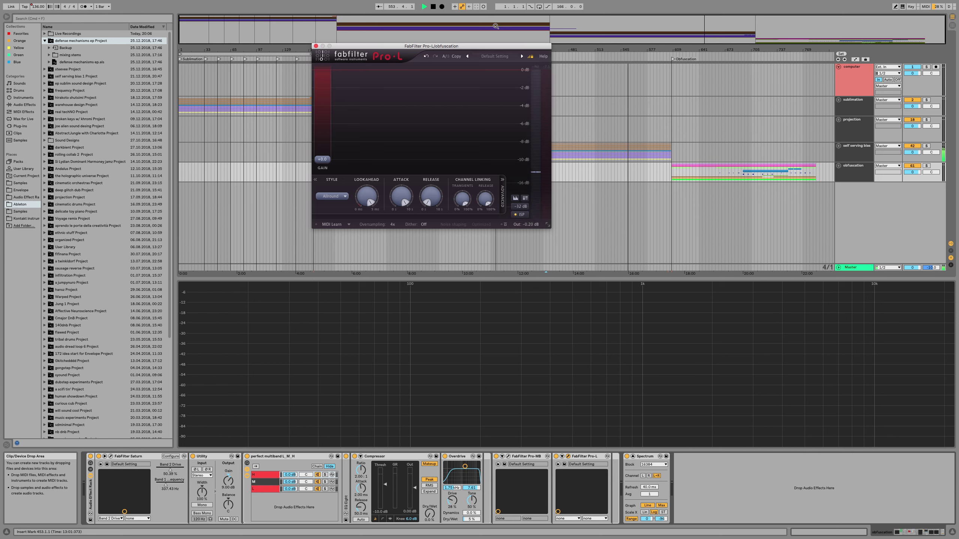
drag(488, 47, 451, 57)
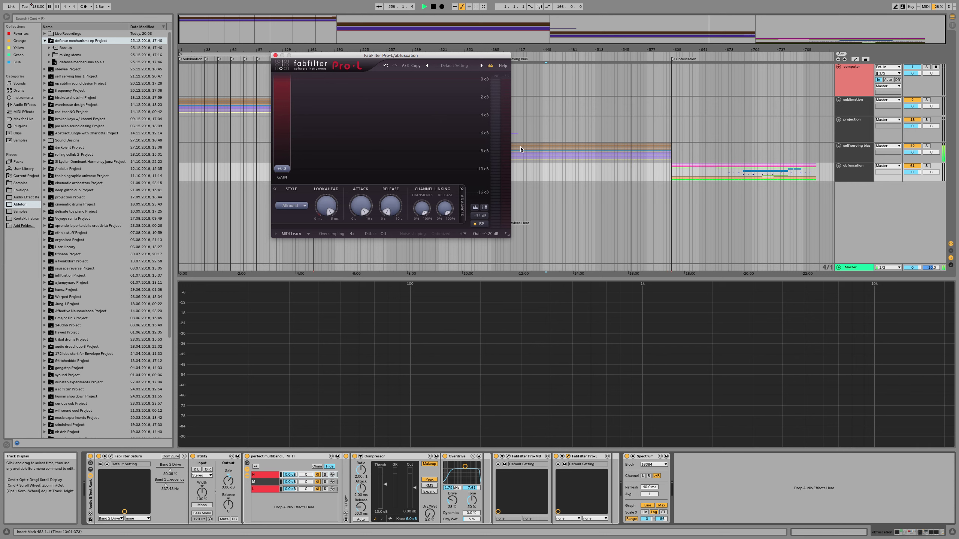
Show the device chains of the self serving bias and projection tracks and inspect the arrangement where Projection starts.
click(566, 161)
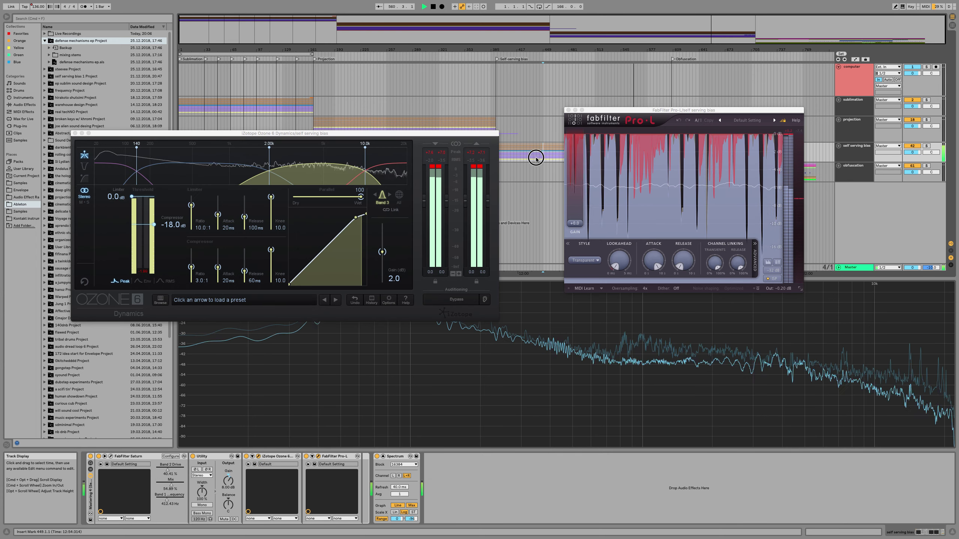
click(520, 161)
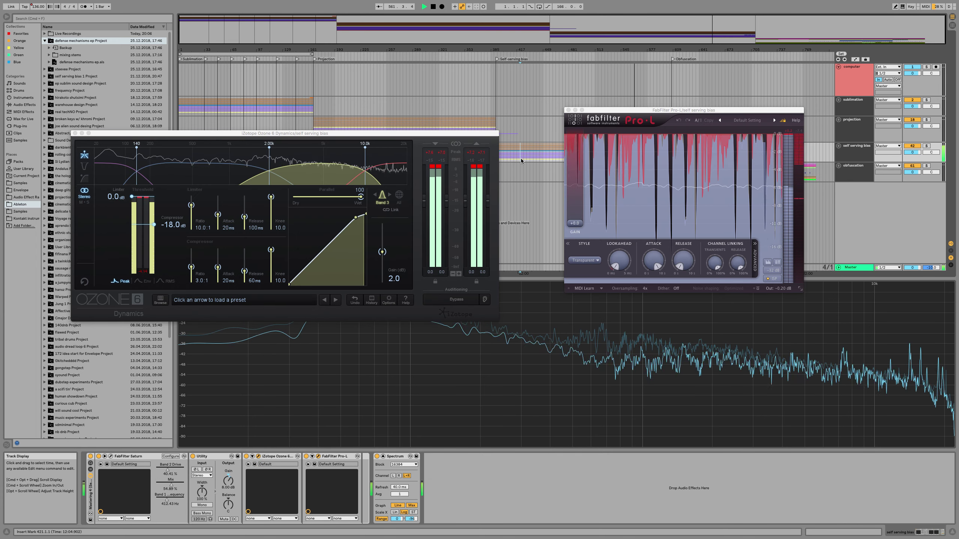
click(315, 125)
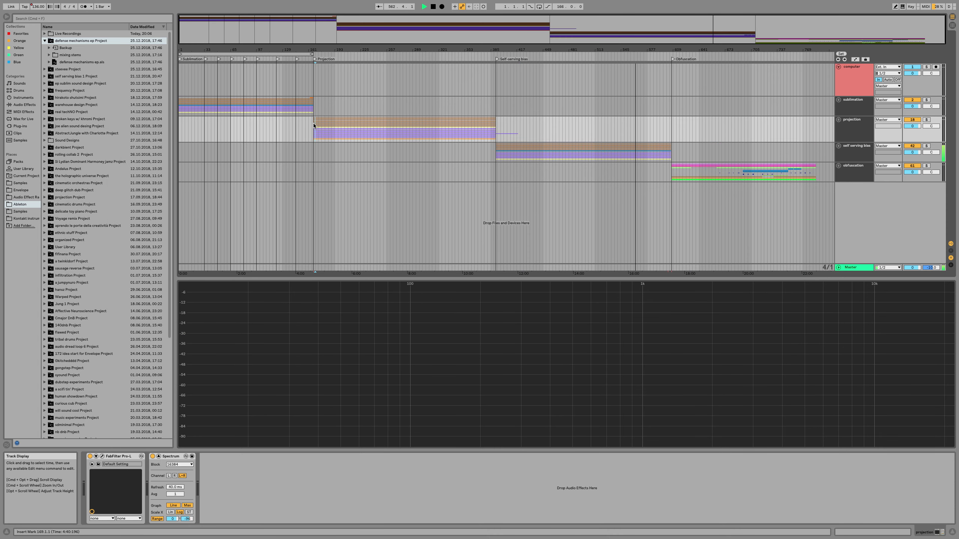
drag(313, 48, 313, 125)
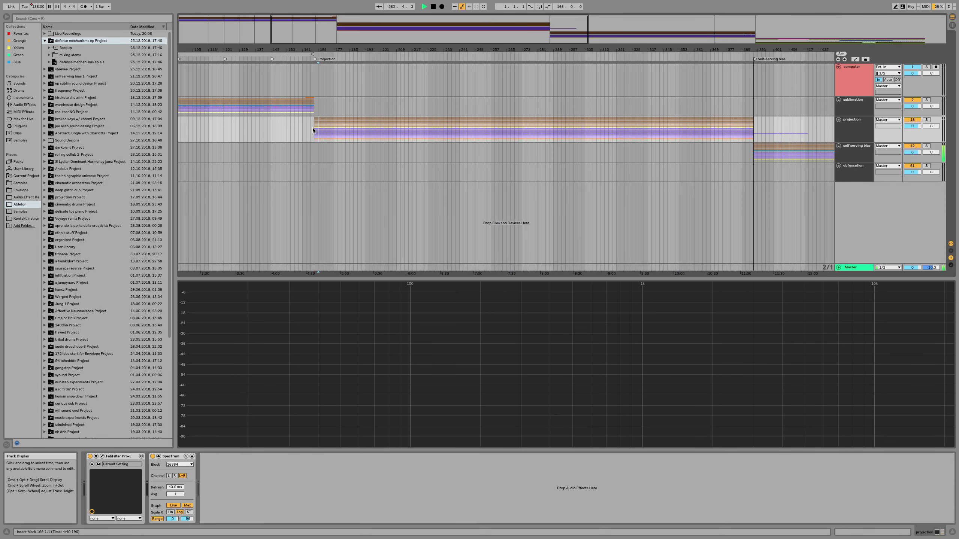
drag(315, 49, 313, 23)
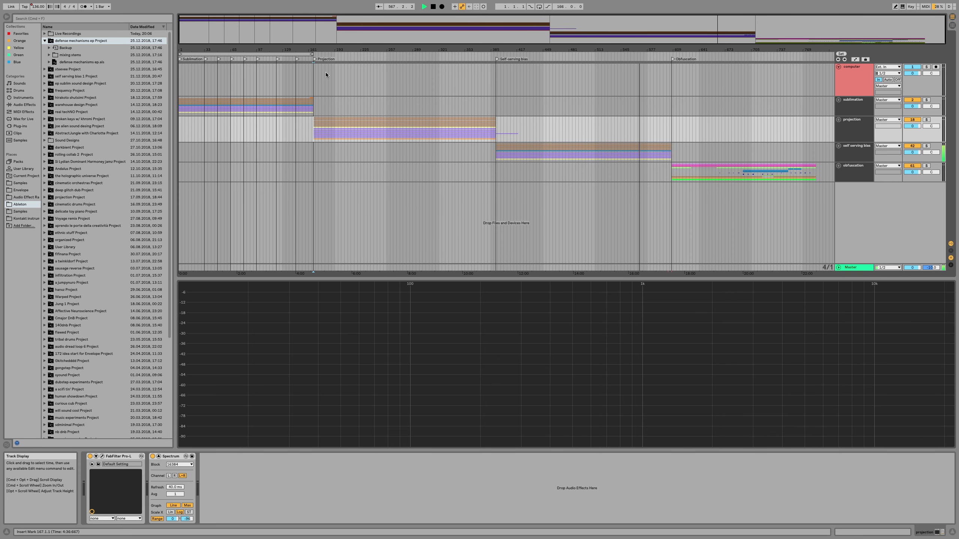
key(ctrl+Left)
key(ctrl+Right)
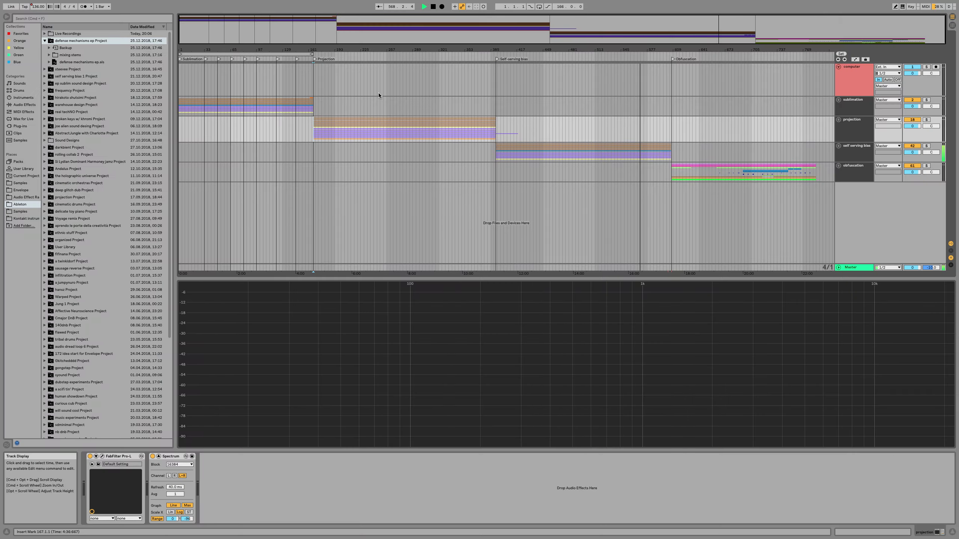
key(ctrl+Left)
click(603, 527)
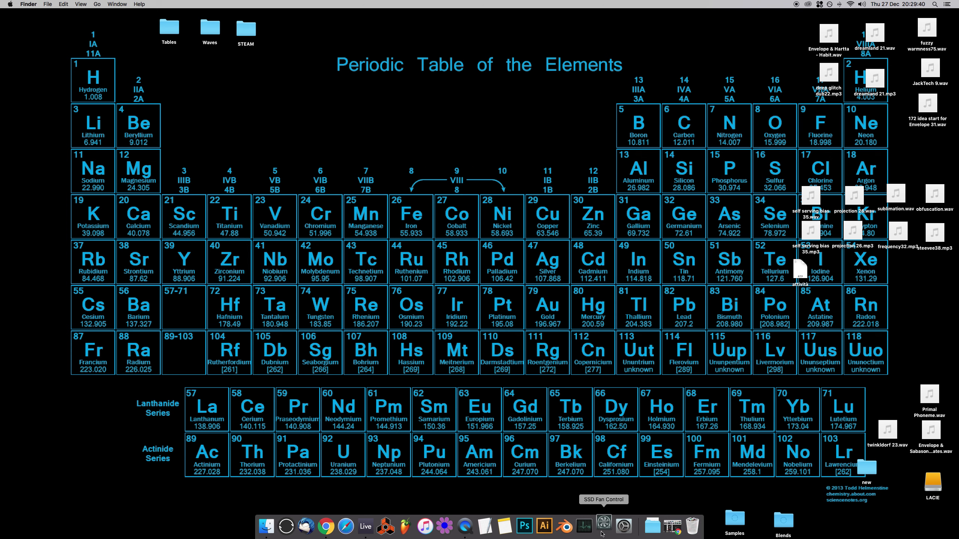
key(ctrl+Right)
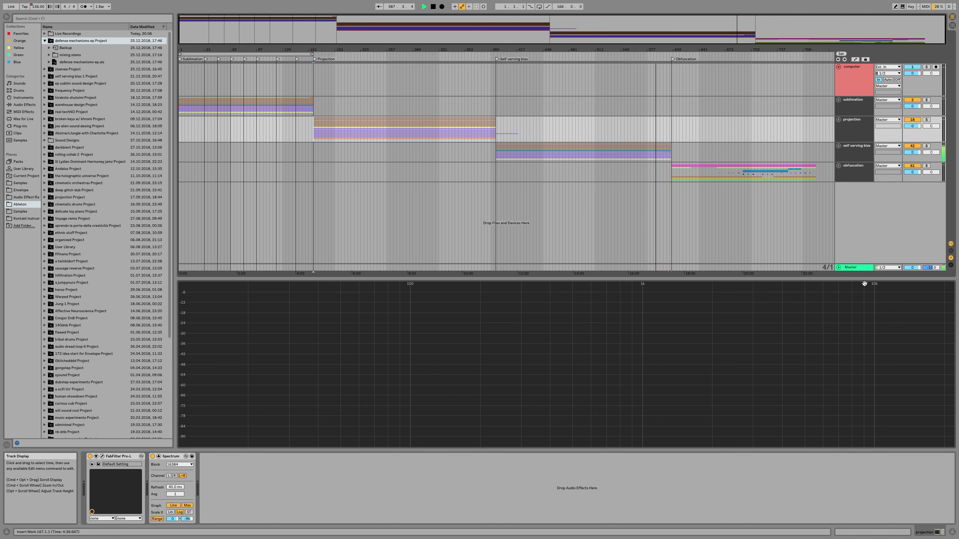
Show the Master track's devices and unfold the self serving bias group to view its drums track's effect.
click(850, 269)
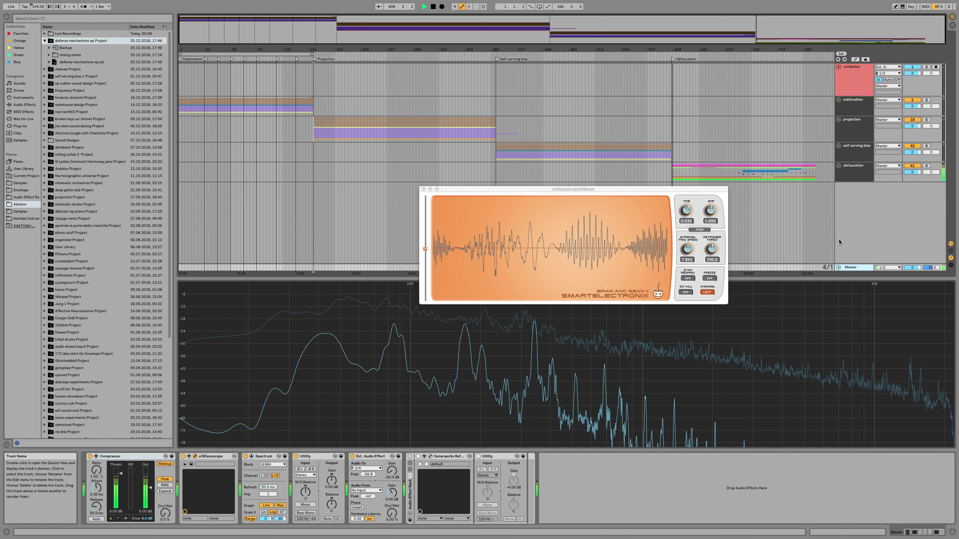
drag(683, 51, 606, 64)
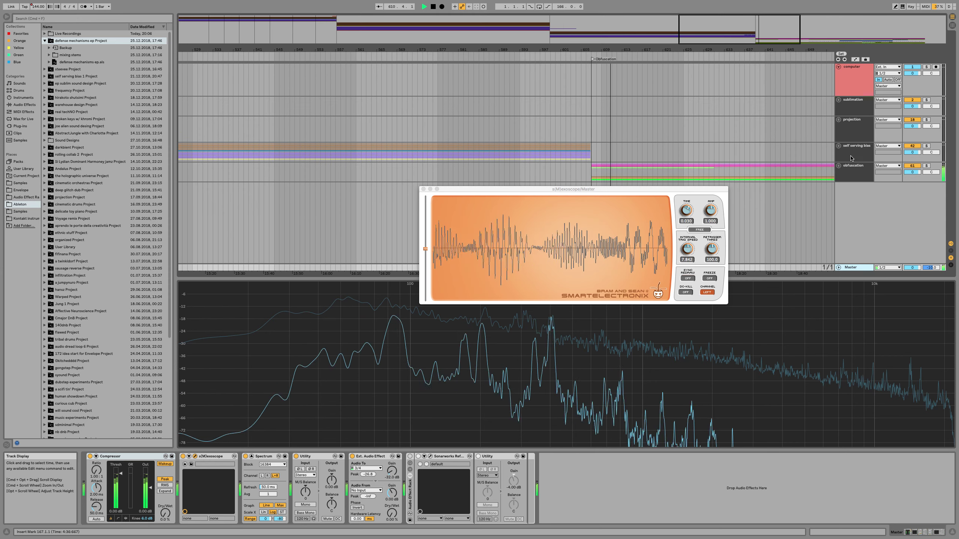
click(839, 146)
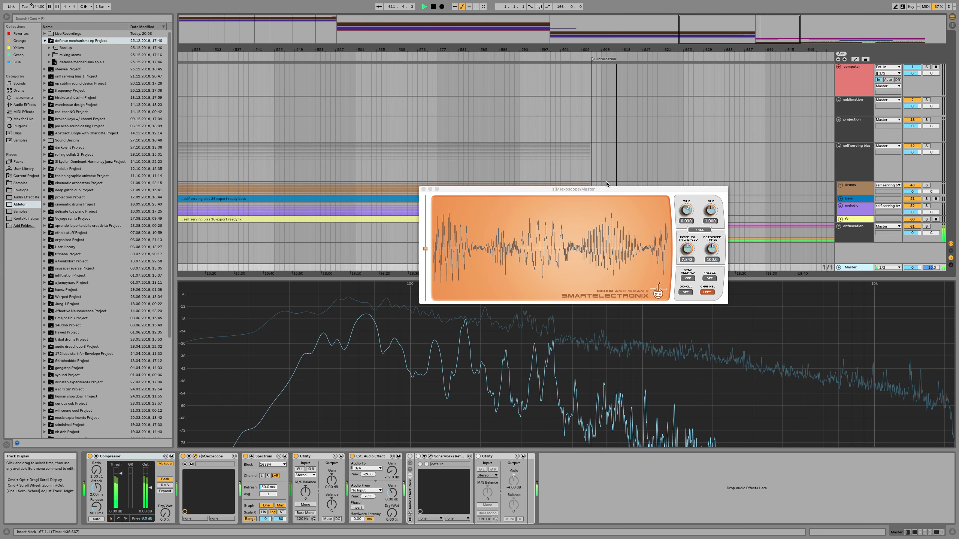
click(591, 178)
click(541, 189)
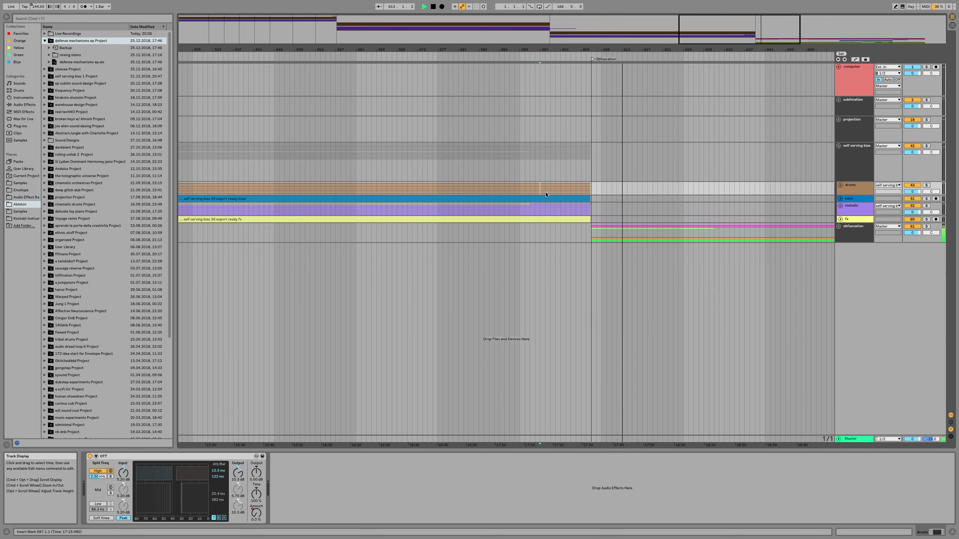
Unfold the melodic group down to the Oberheim SEM V track's last frozen clip and switch on the automation view.
click(840, 206)
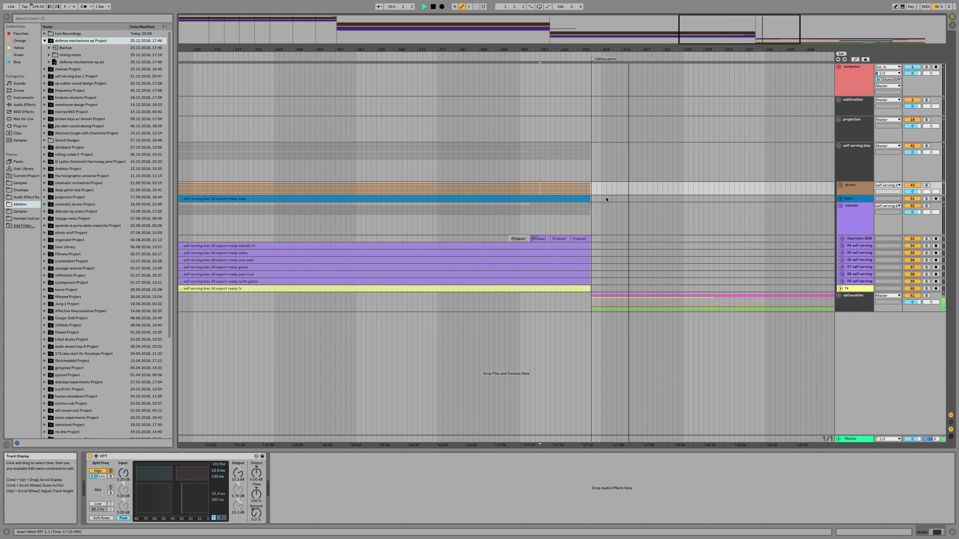
click(842, 238)
click(585, 242)
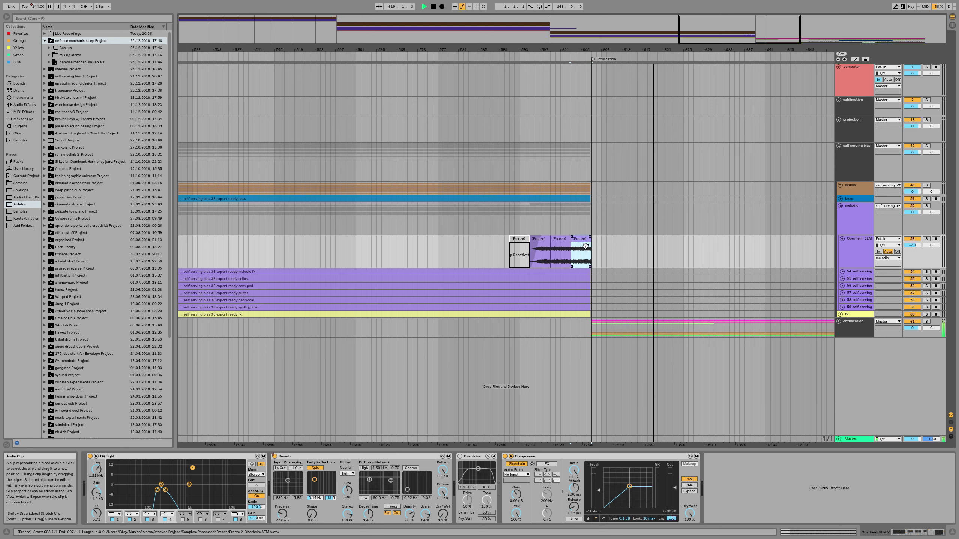
click(585, 258)
key(a)
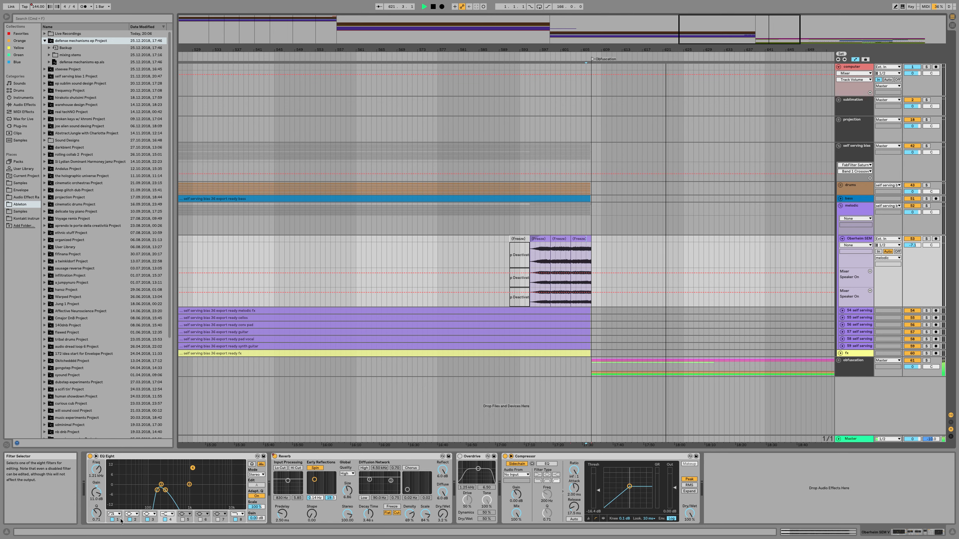
Show the automation of EQ Eight's 1 Frequency A on the Oberheim track and remove its two Speaker On automation lanes.
click(157, 491)
click(97, 477)
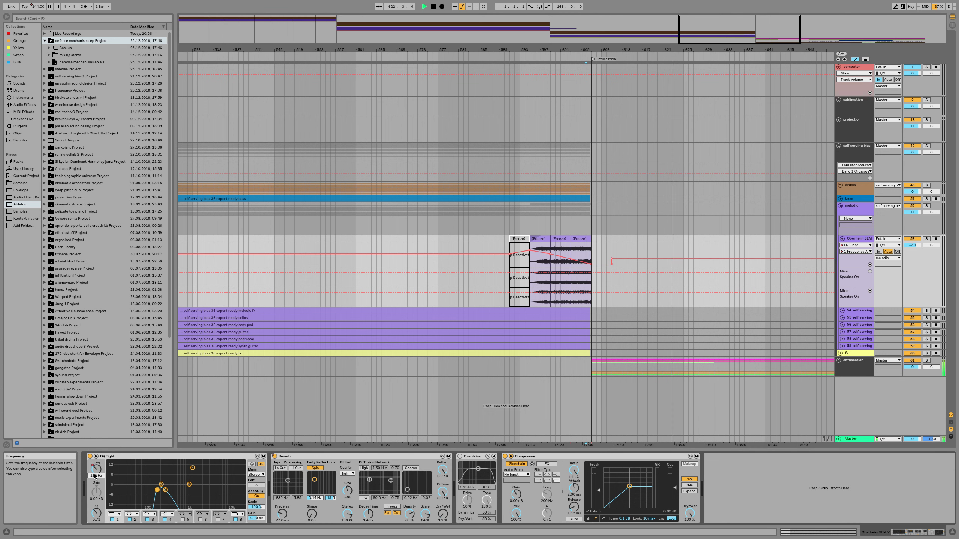
scroll(612, 269, up, 5)
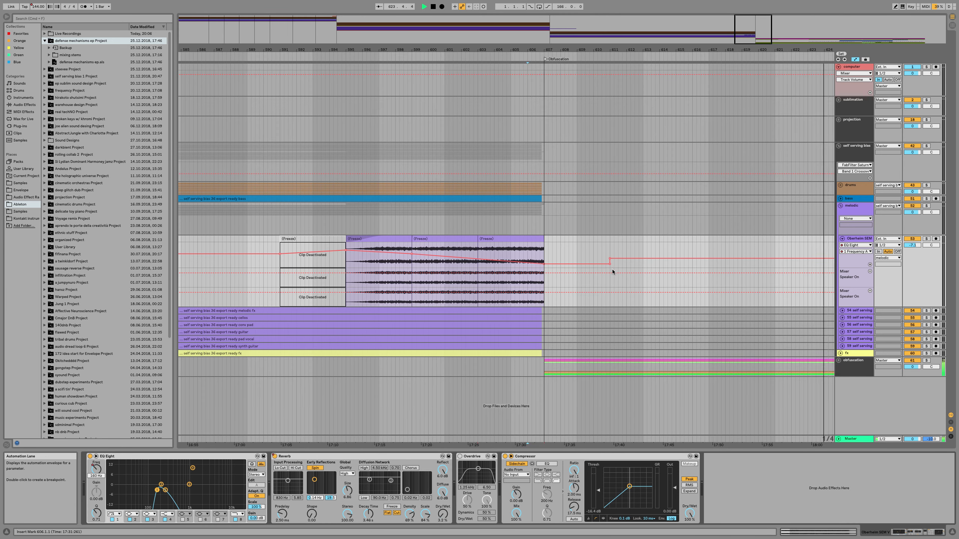
click(871, 271)
click(870, 271)
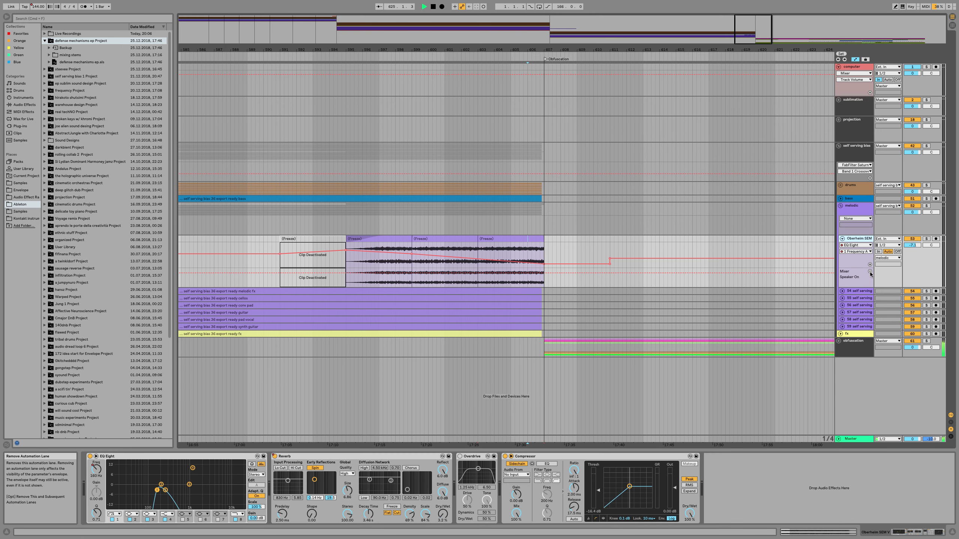
click(870, 272)
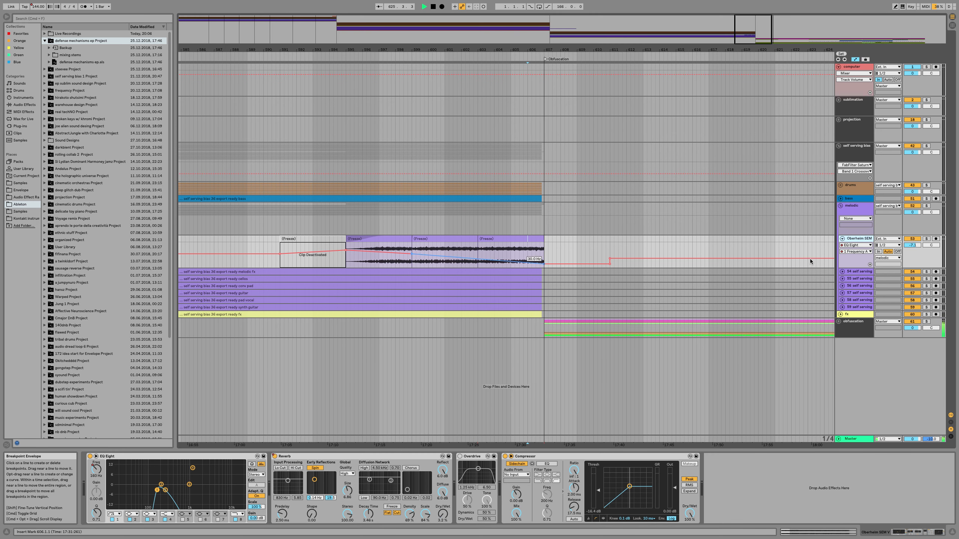
Give EQ Eight's 1 Frequency A and 8 Frequency A separate automation lanes and examine their curves at the end of self serving bias.
click(870, 265)
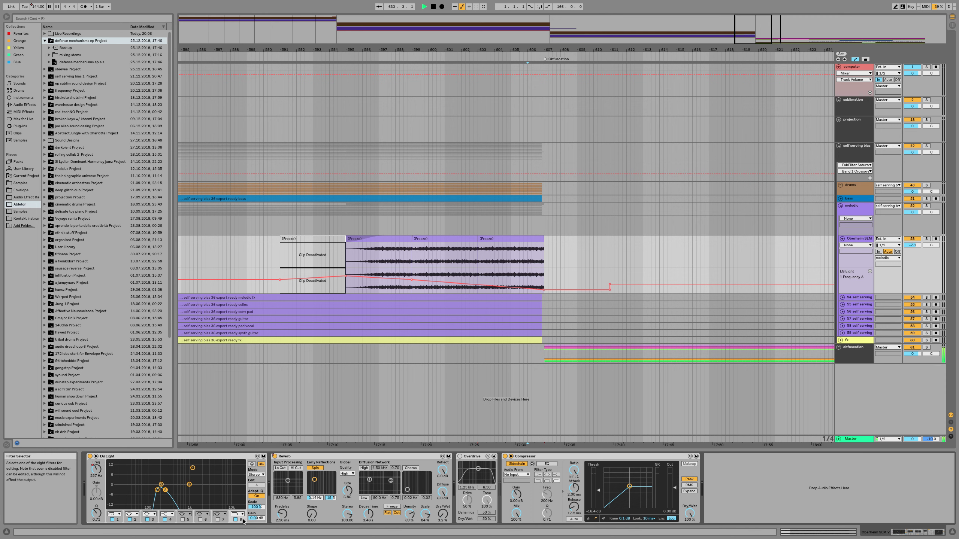
right_click(143, 473)
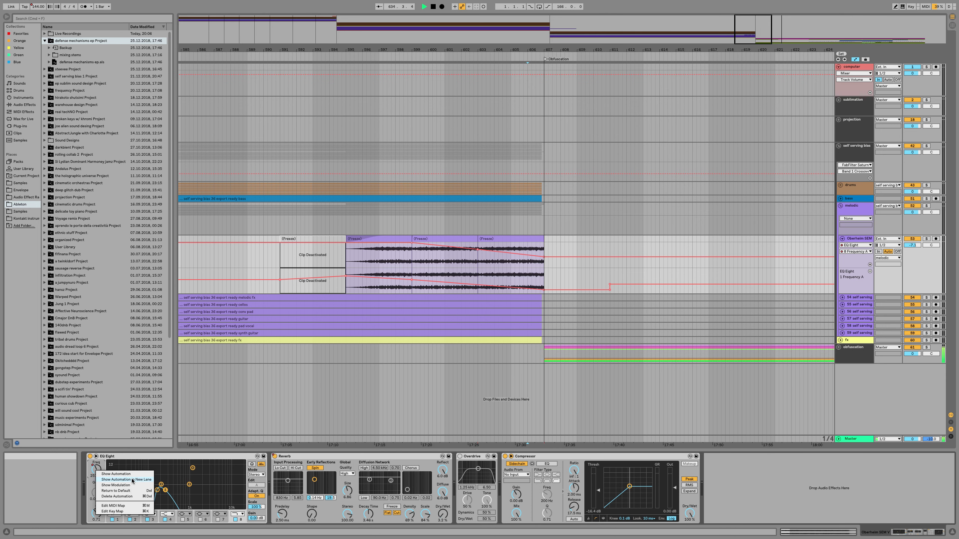
click(126, 481)
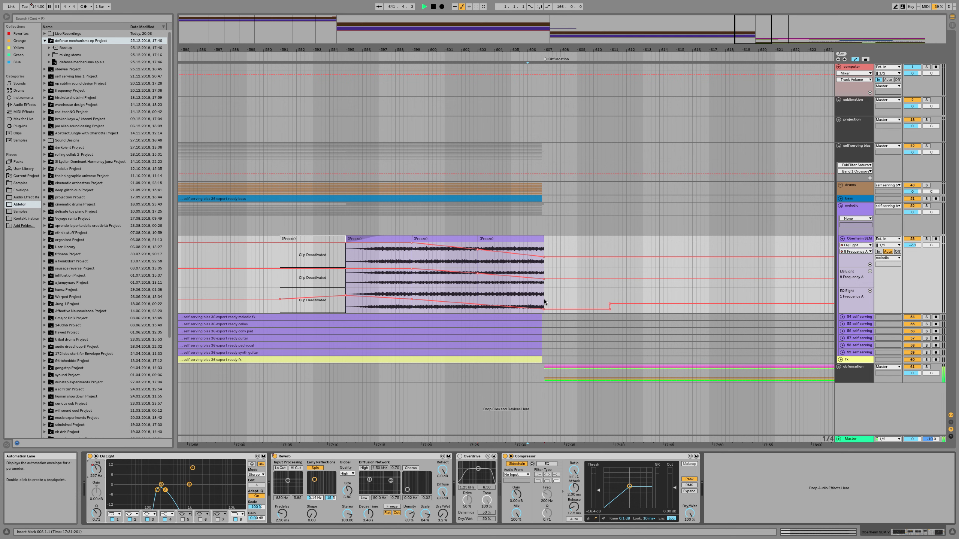
scroll(545, 303, down, 5)
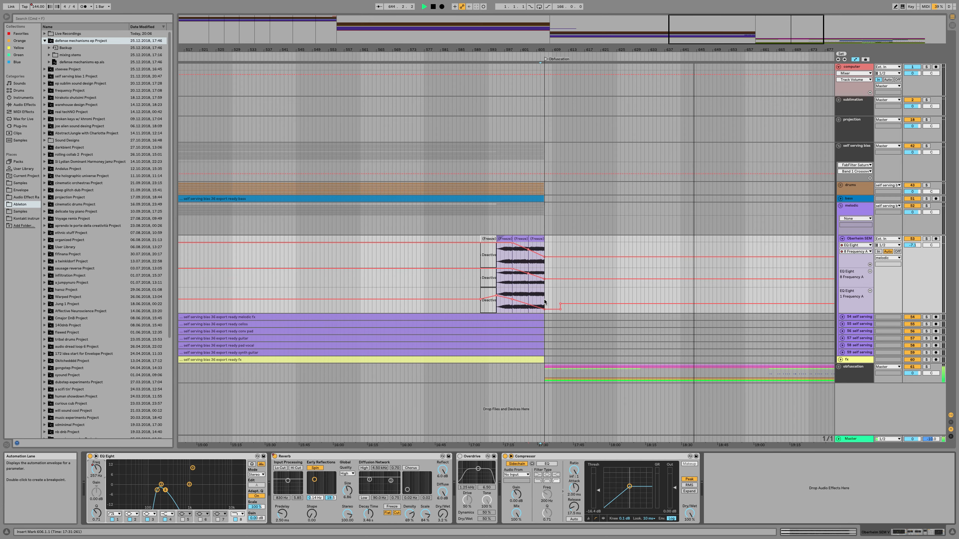
scroll(534, 303, up, 3)
scroll(534, 304, up, 2)
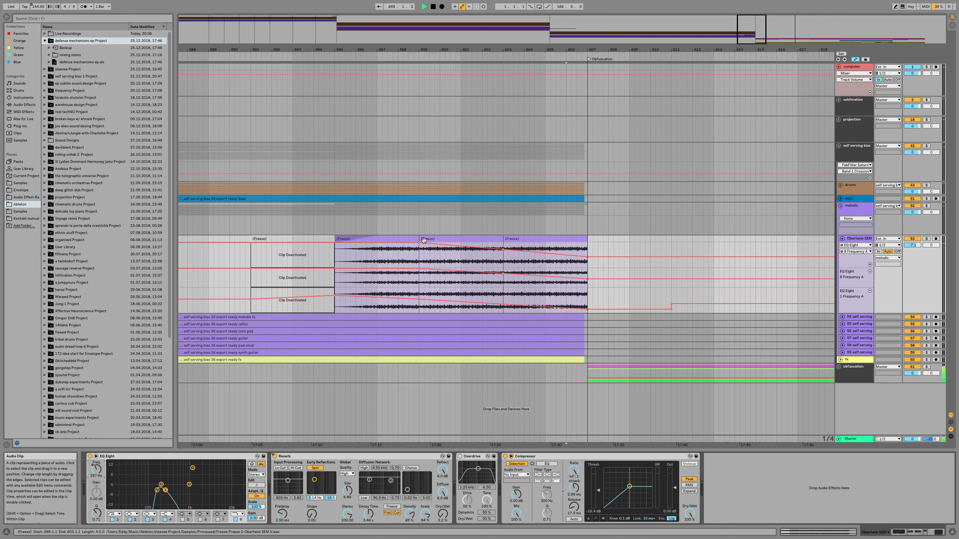
scroll(573, 234, down, 5)
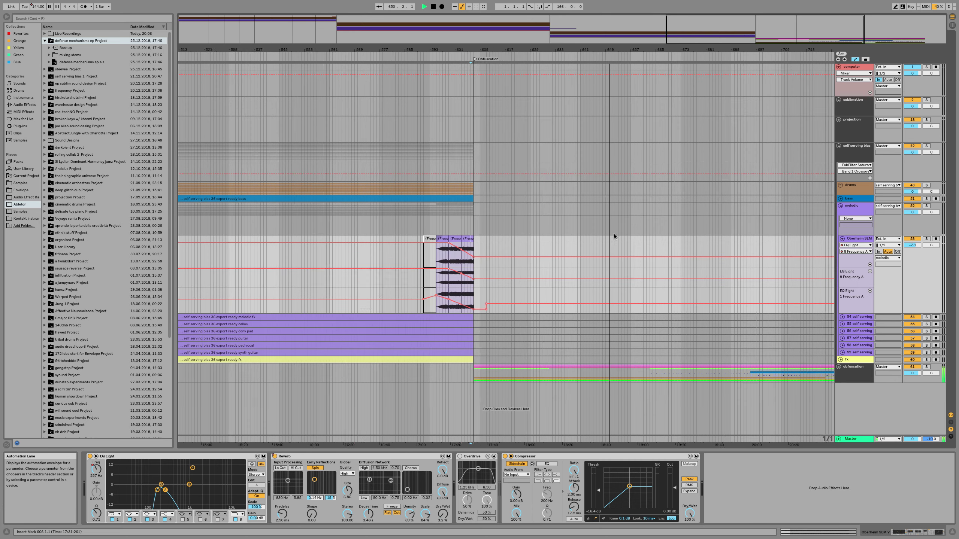
Set the Lookahead of the obfuscation track's FabFilter Pro-L to 0.2 ms and reset its peak level meter.
click(845, 370)
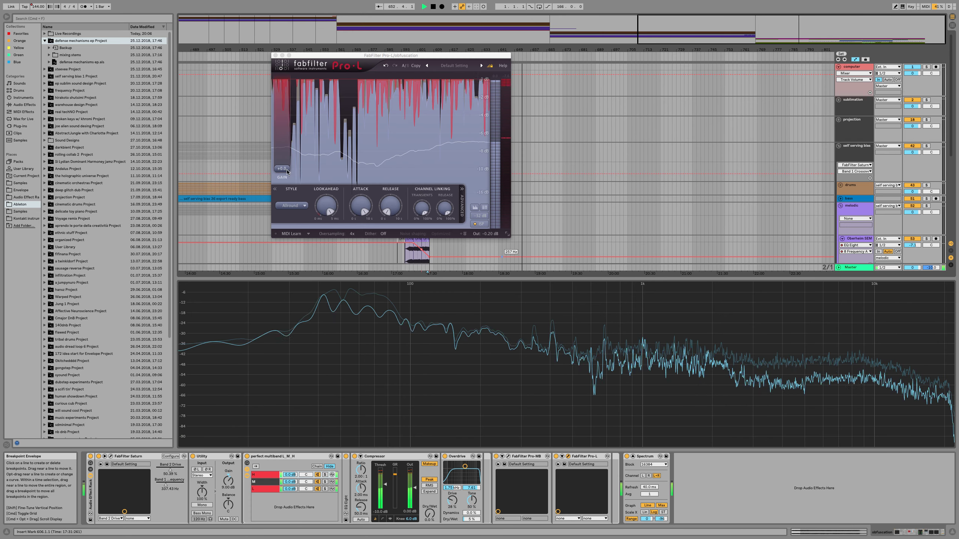
double_click(326, 205)
text(0.2)
key(Return)
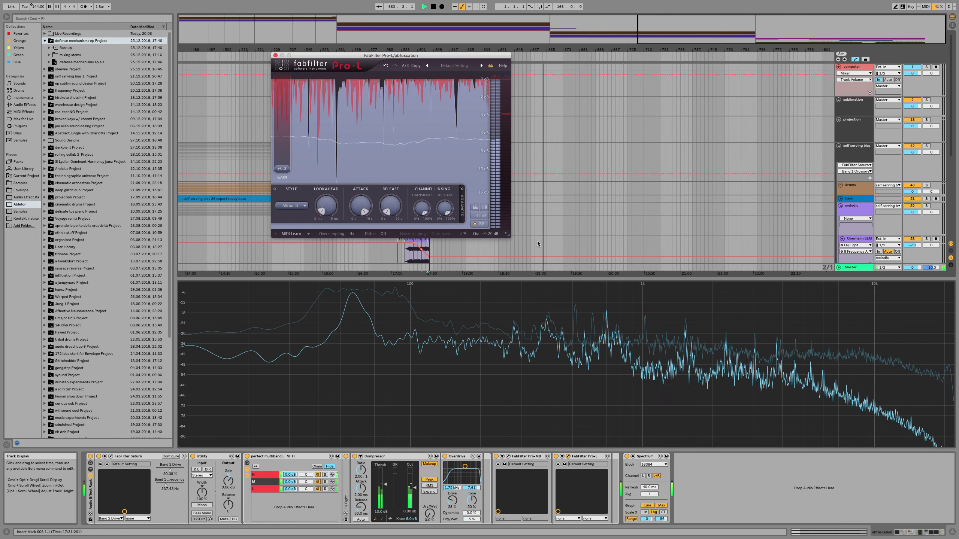
click(495, 77)
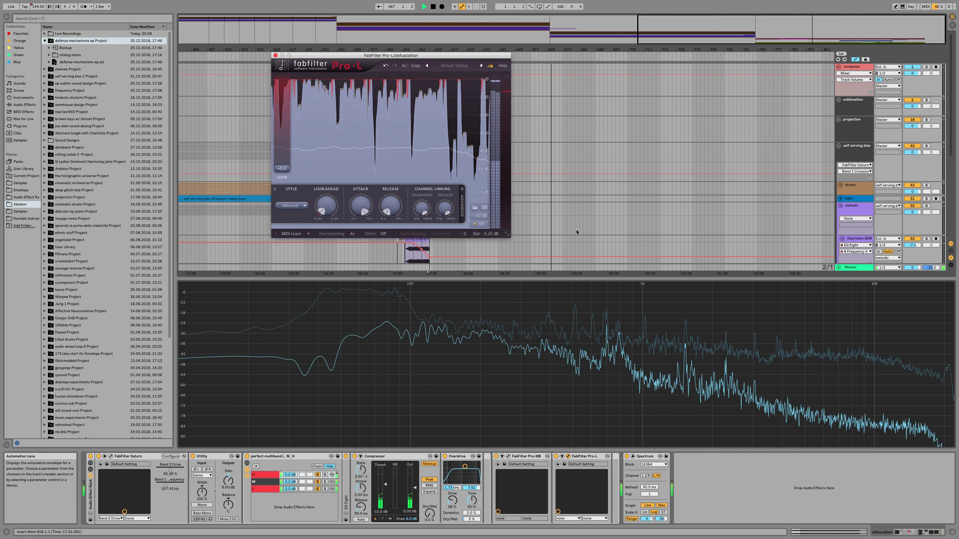
scroll(565, 226, down, 3)
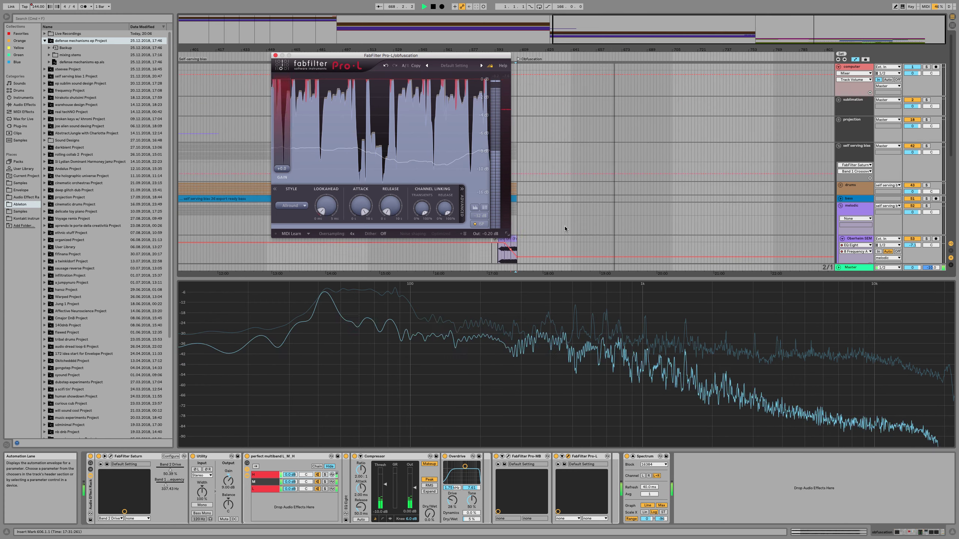
scroll(610, 222, down, 4)
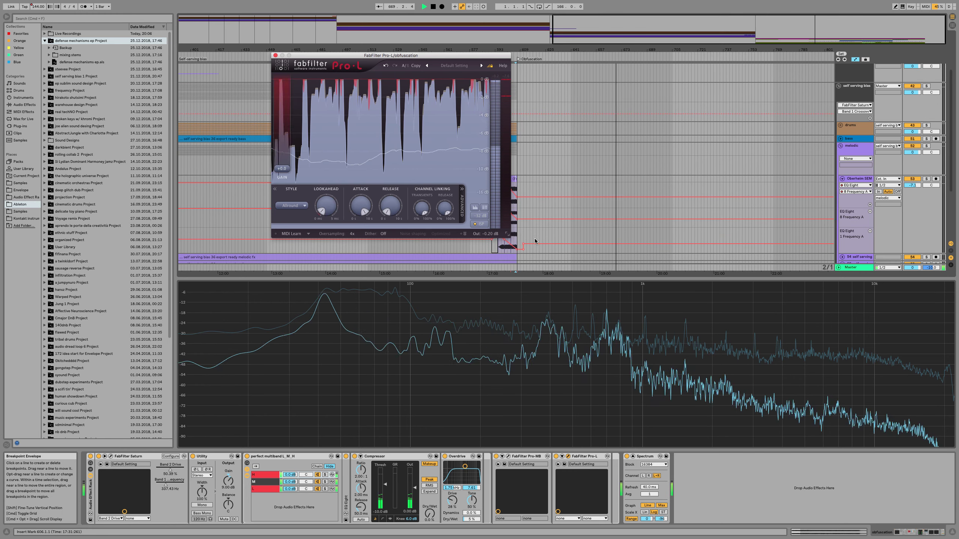
Lower the end of EQ Eight's 1 Frequency A automation on the Oberheim track just after self serving bias finishes.
scroll(547, 239, left, 3)
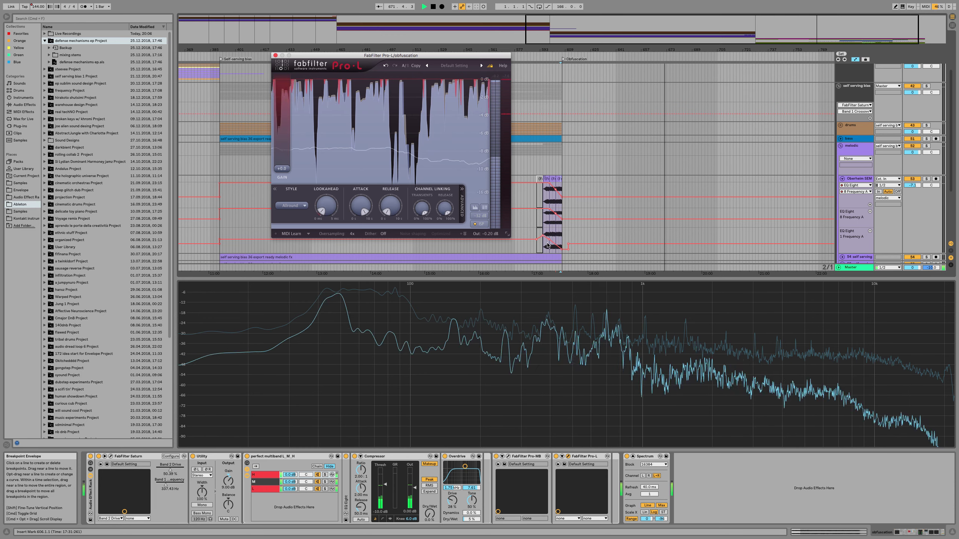
click(572, 247)
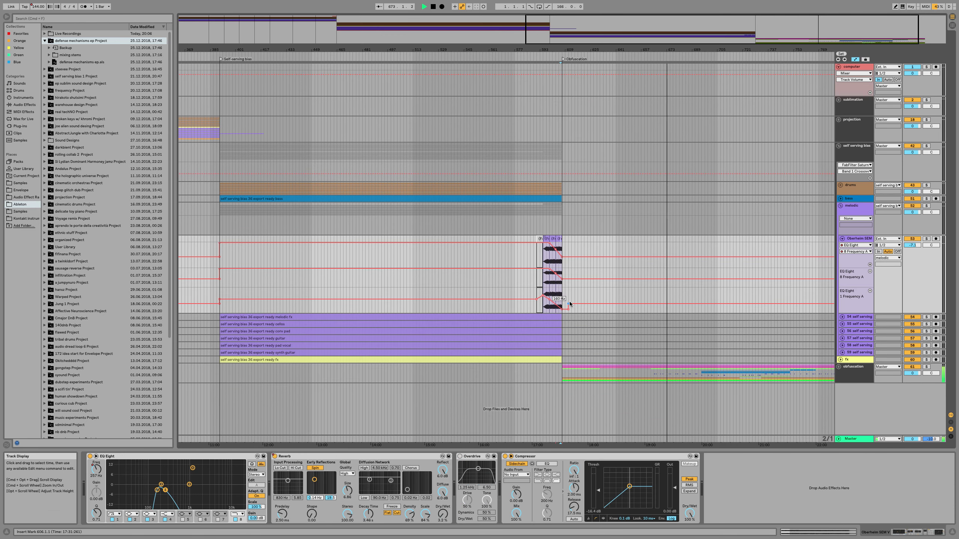
drag(569, 305, 571, 311)
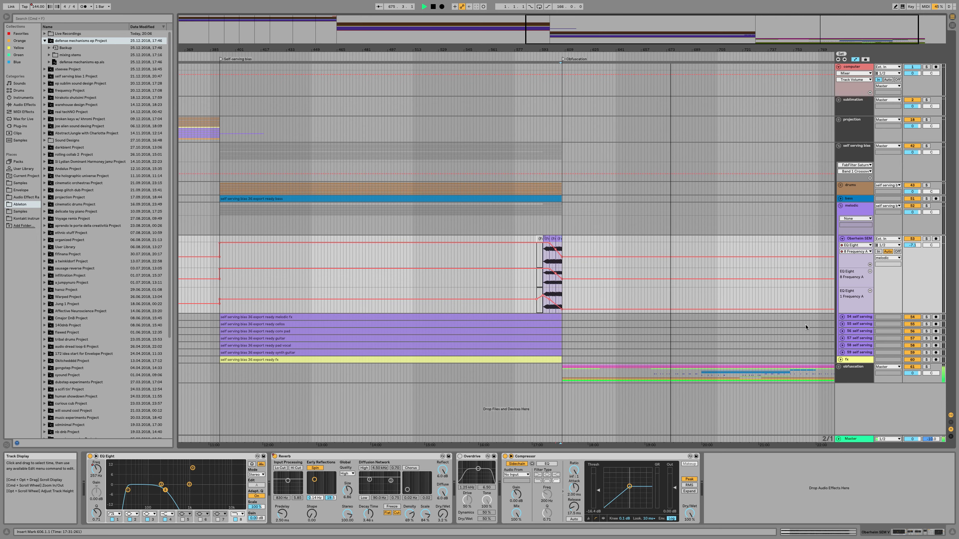
Select the obfuscation track and fold the self serving bias group.
click(852, 377)
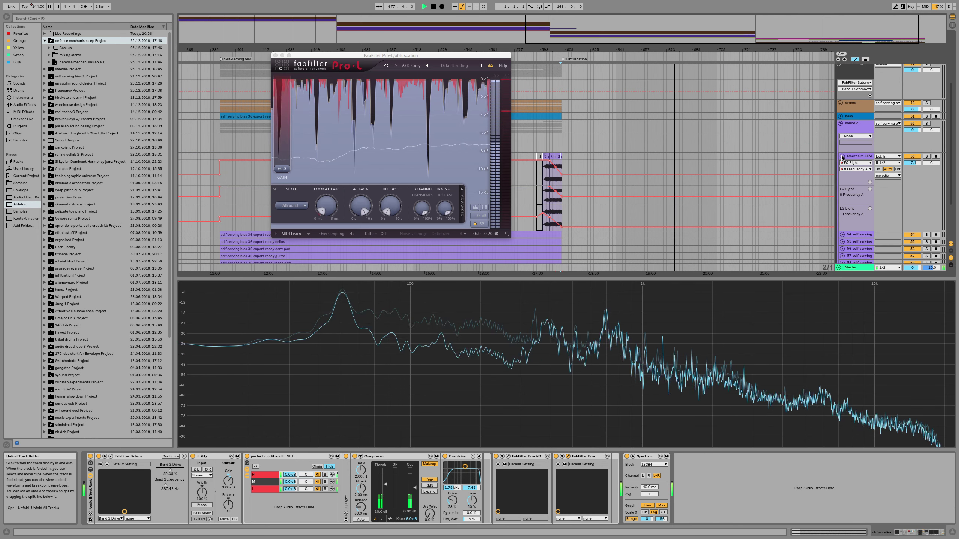
click(843, 157)
click(842, 157)
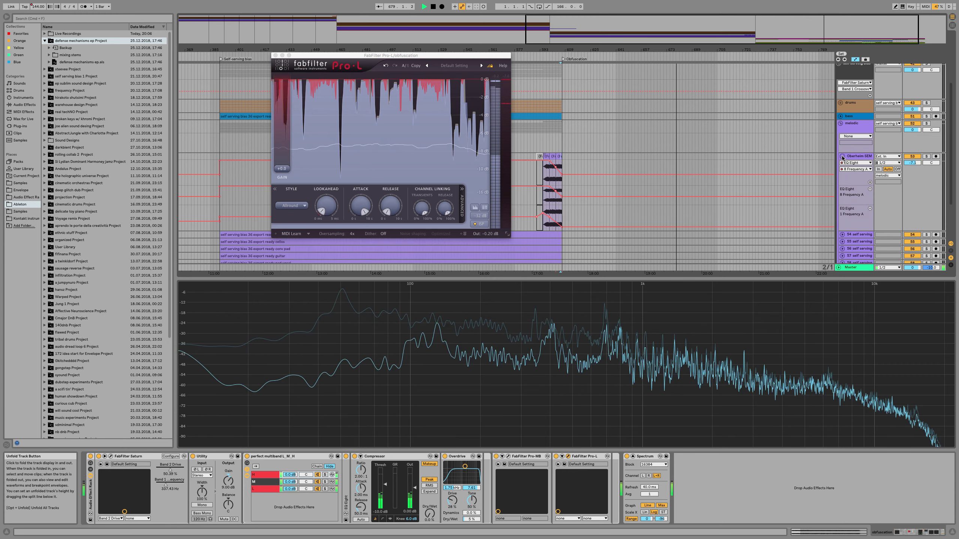
scroll(826, 115, down, 1)
scroll(830, 113, up, 5)
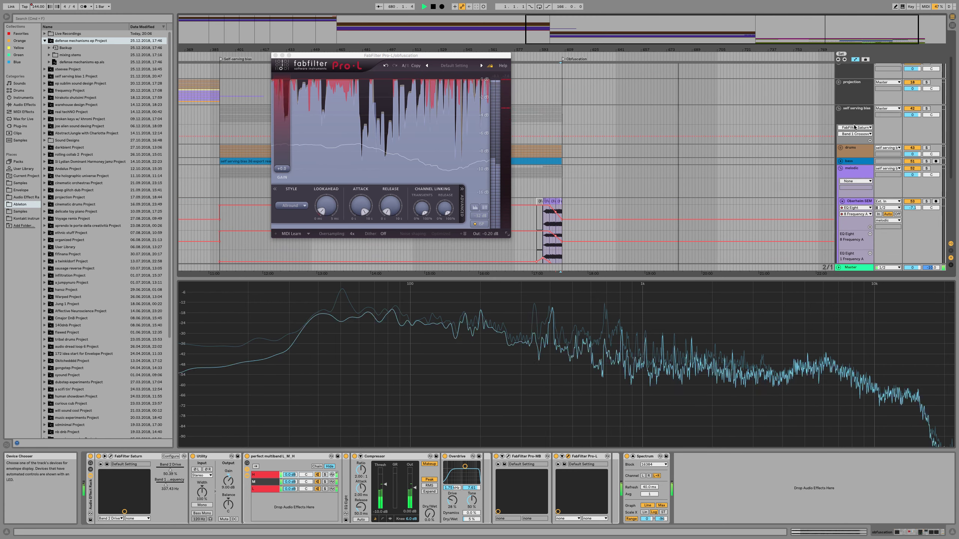
click(837, 111)
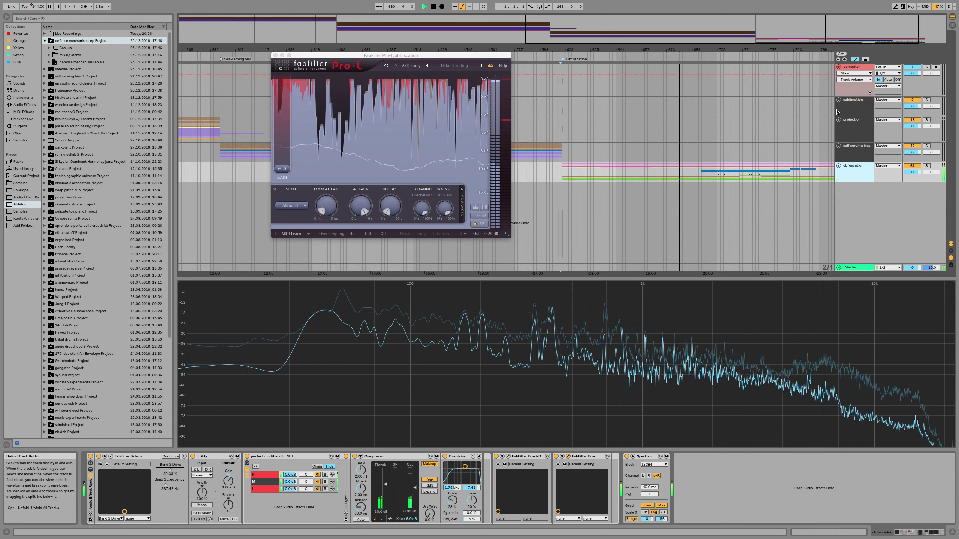
Unfold the obfuscation group and bring all of its clips into view in the arrangement.
click(839, 165)
scroll(680, 163, down, 4)
scroll(688, 208, up, 5)
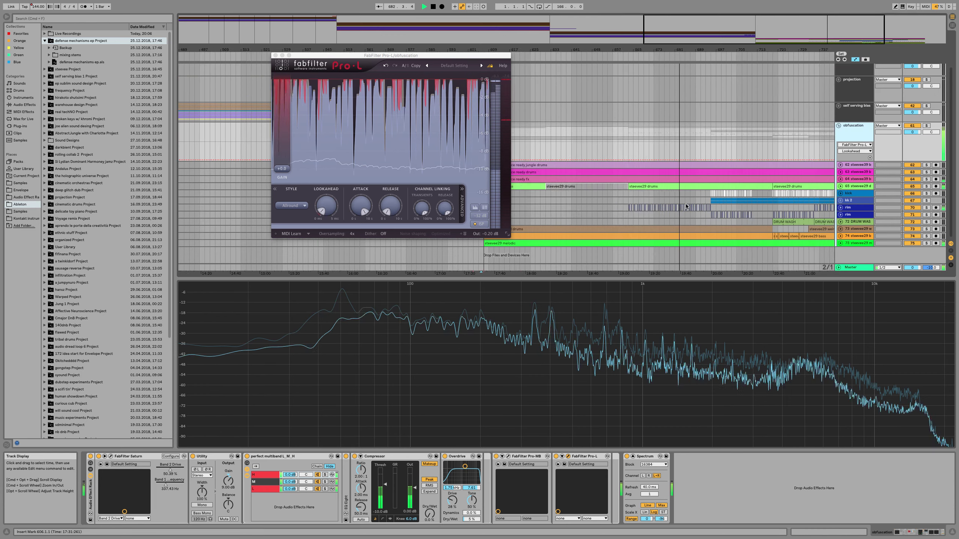
scroll(675, 187, right, 4)
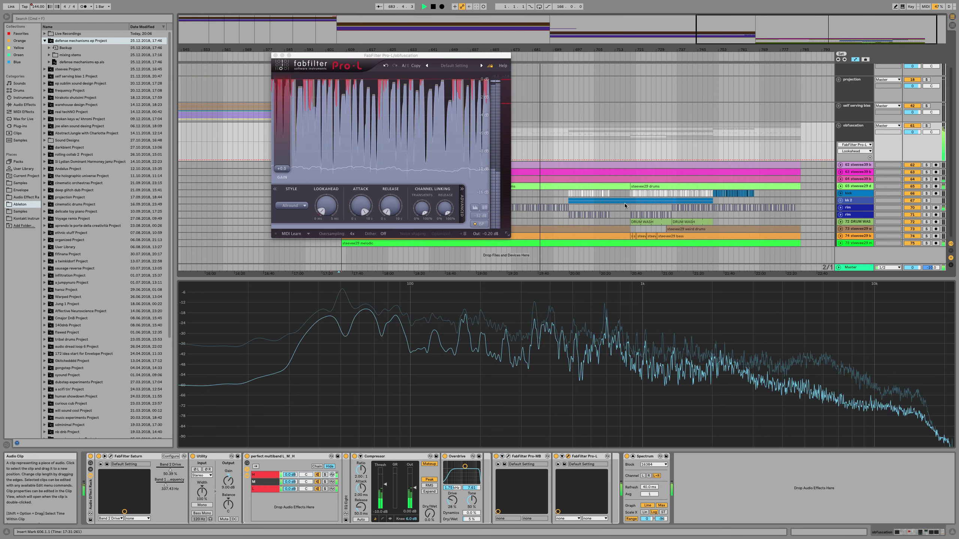
scroll(591, 200, down, 2)
scroll(590, 199, down, 2)
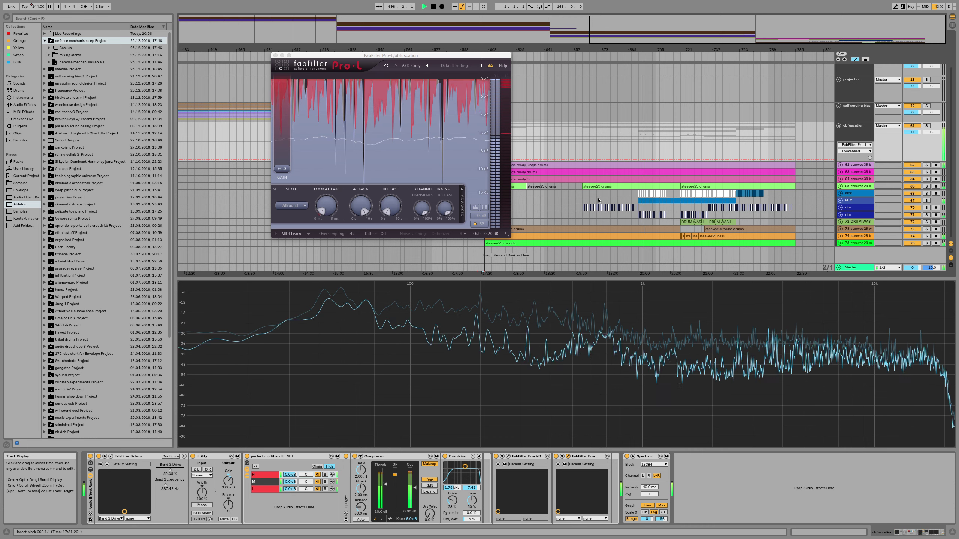
Switch obfuscation's Overdrive off and back on during playback to compare the sound, and stop playback.
click(446, 456)
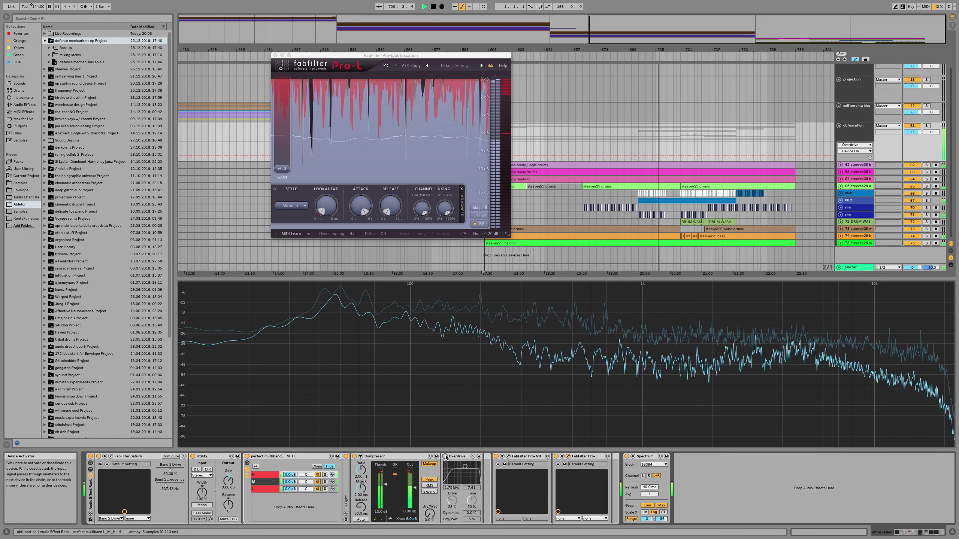
click(445, 456)
key(space)
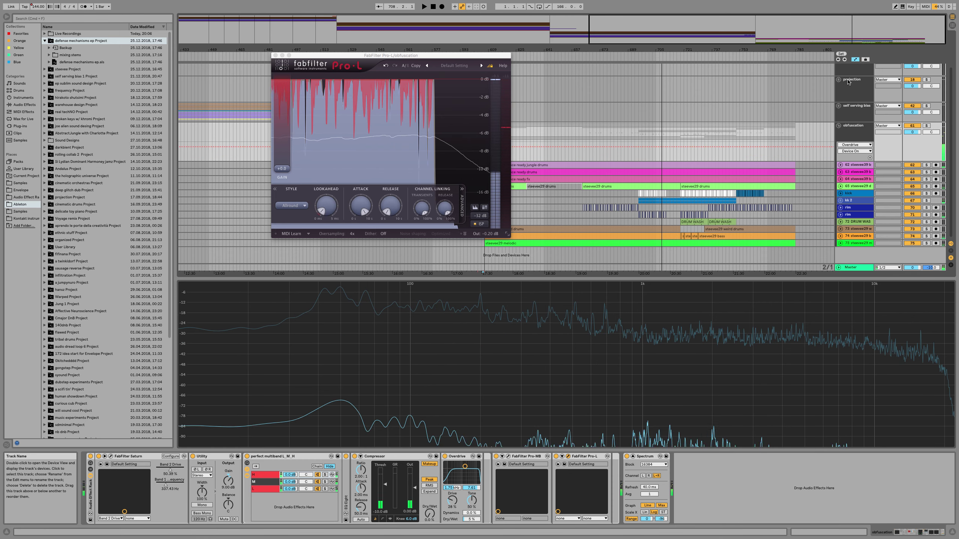
Select the sublimation track to show its mastering devices and widen the arrangement view to the start of the set with playback stopped.
key(space)
scroll(848, 82, up, 3)
click(852, 100)
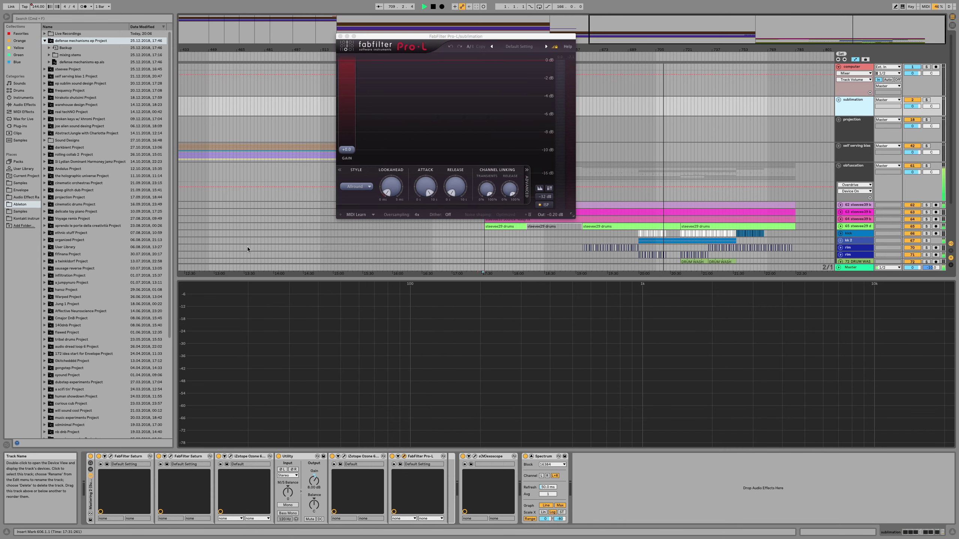
key(minus)
drag(175, 105, 174, 105)
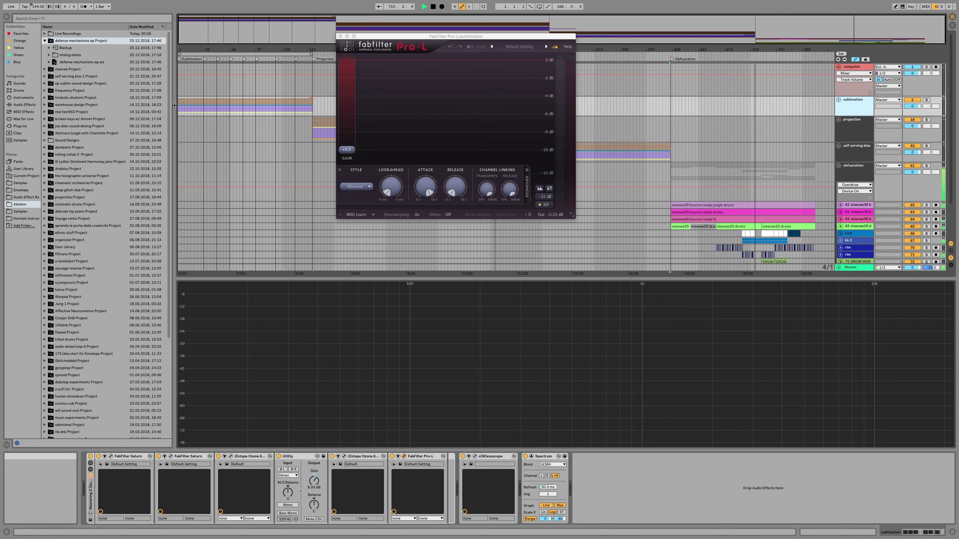
click(180, 104)
key(space)
Open sublimation's first FabFilter Saturn and add its Band 2 Drive and Band 1 Crossover Frequency to the device's parameter display.
click(90, 492)
click(104, 457)
click(111, 456)
click(646, 177)
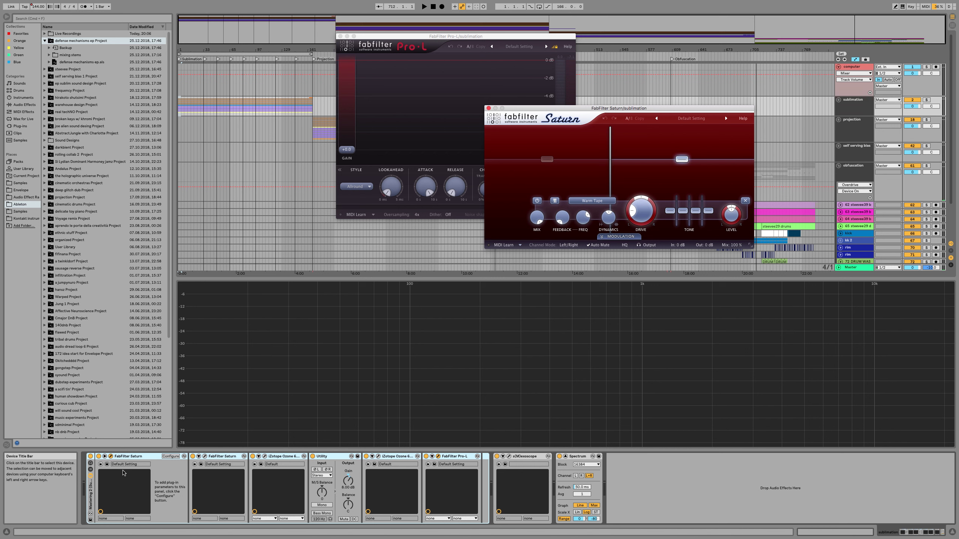
click(172, 456)
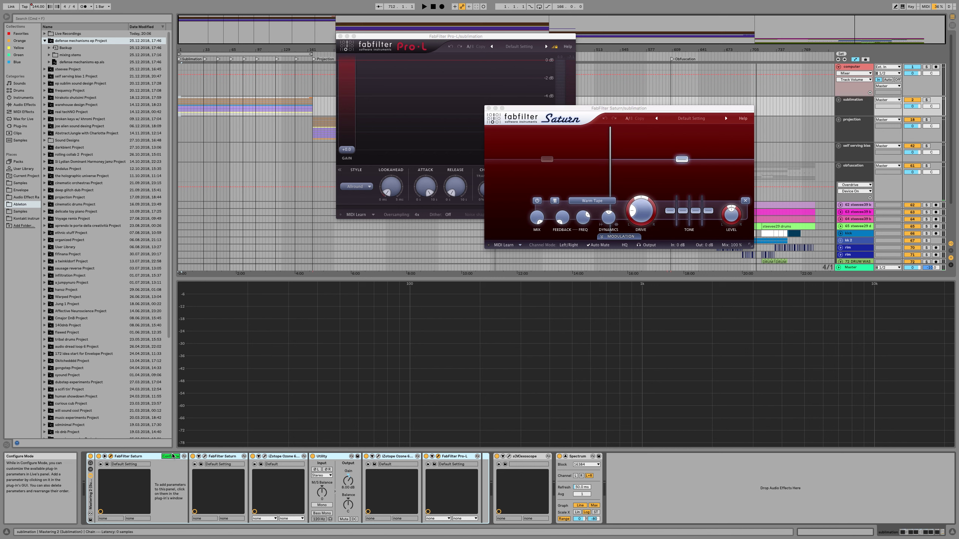
click(641, 210)
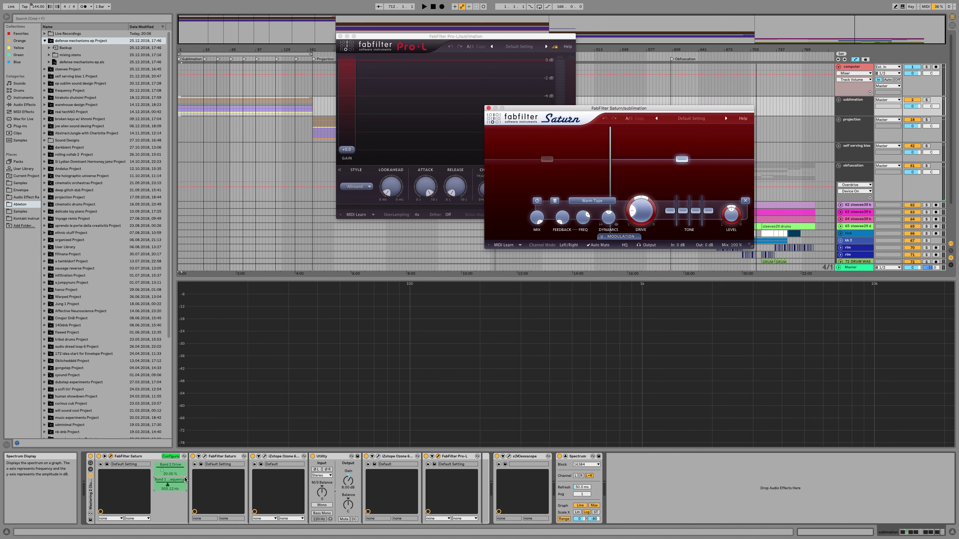
click(172, 457)
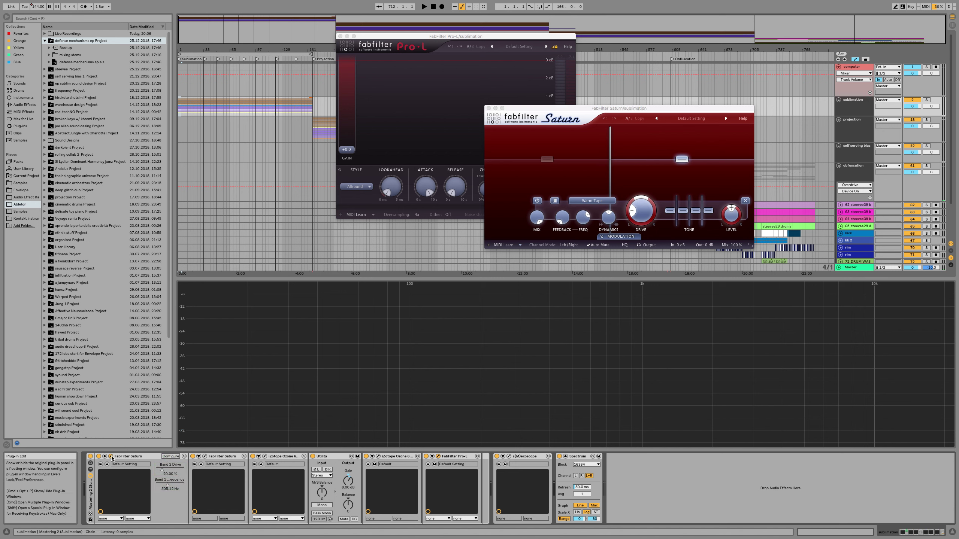
Add the first Saturn's Band 2 Style parameter to its device display and close the plug-in window.
click(170, 456)
click(592, 201)
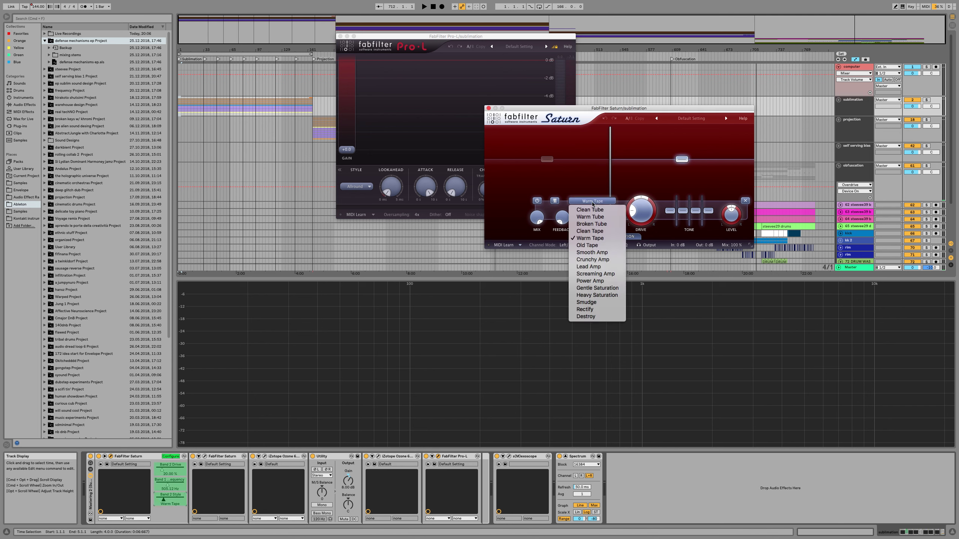
click(577, 182)
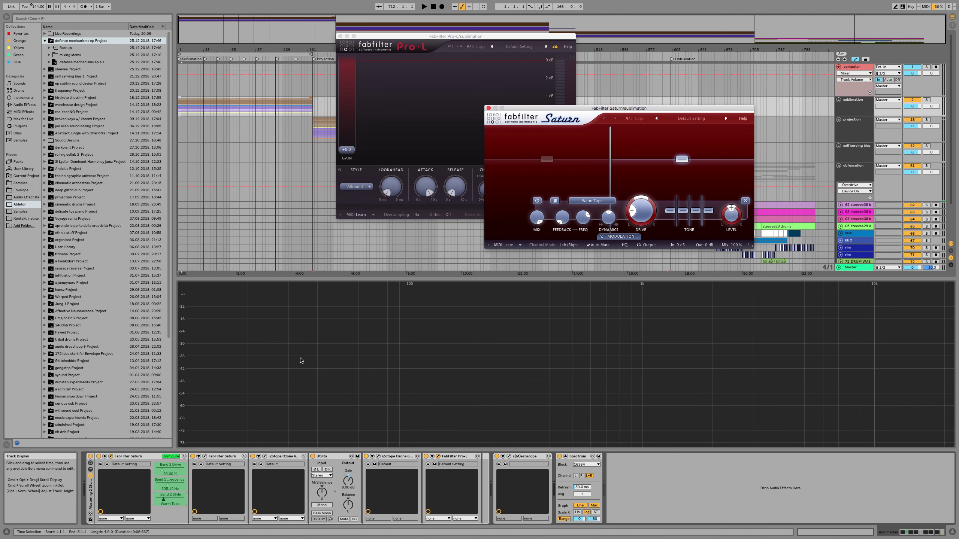
click(171, 456)
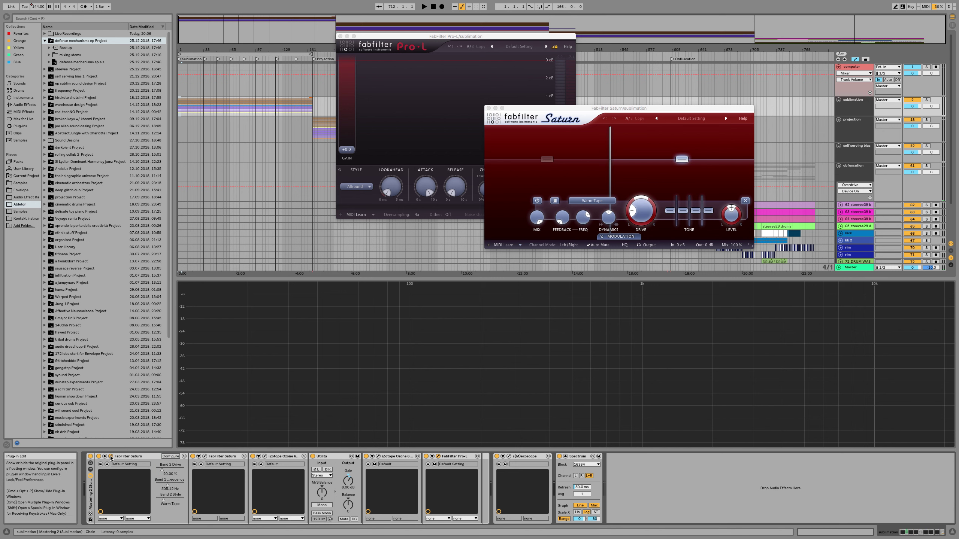
click(184, 457)
click(90, 493)
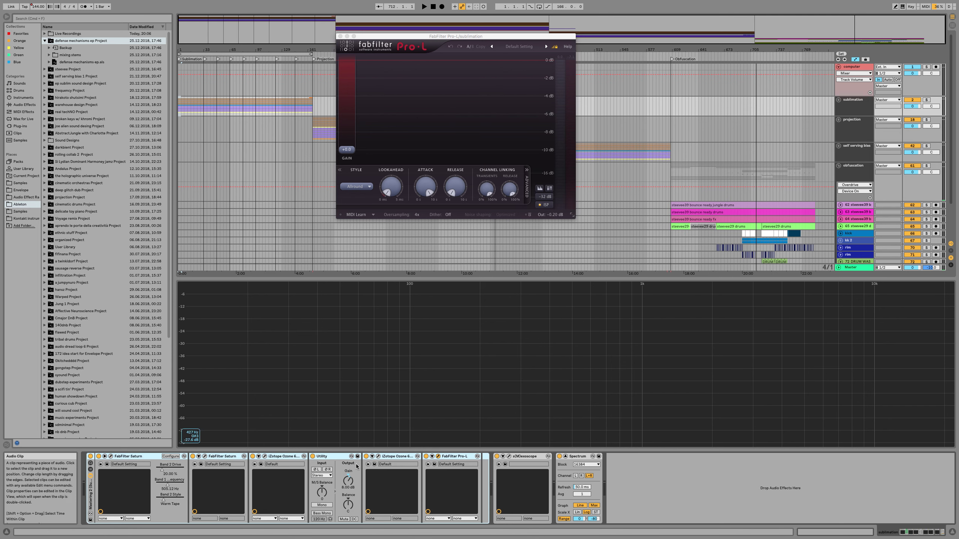
Examine bands 1 and 3 in sublimation's Ozone 6 Dynamics and the band widths in its Ozone 6 Imager.
click(379, 457)
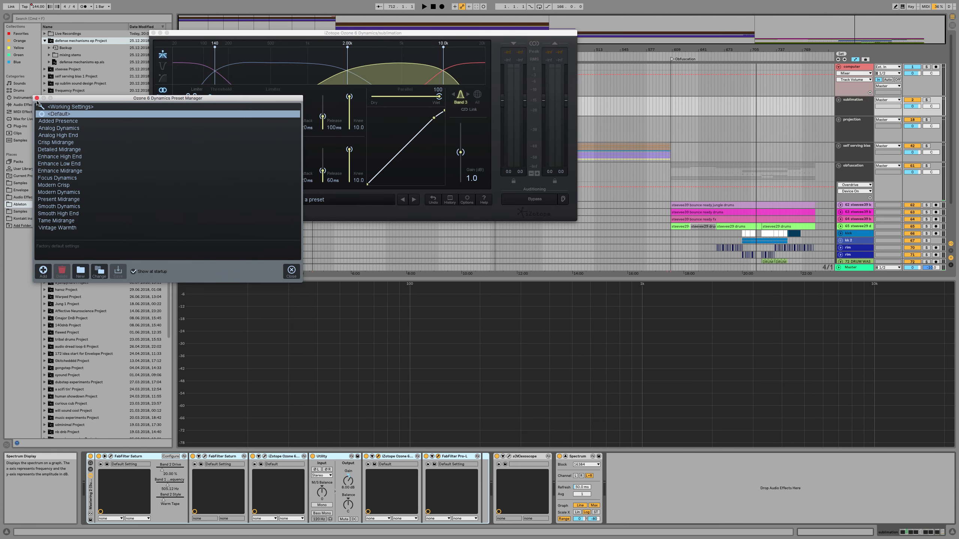
click(37, 99)
click(197, 76)
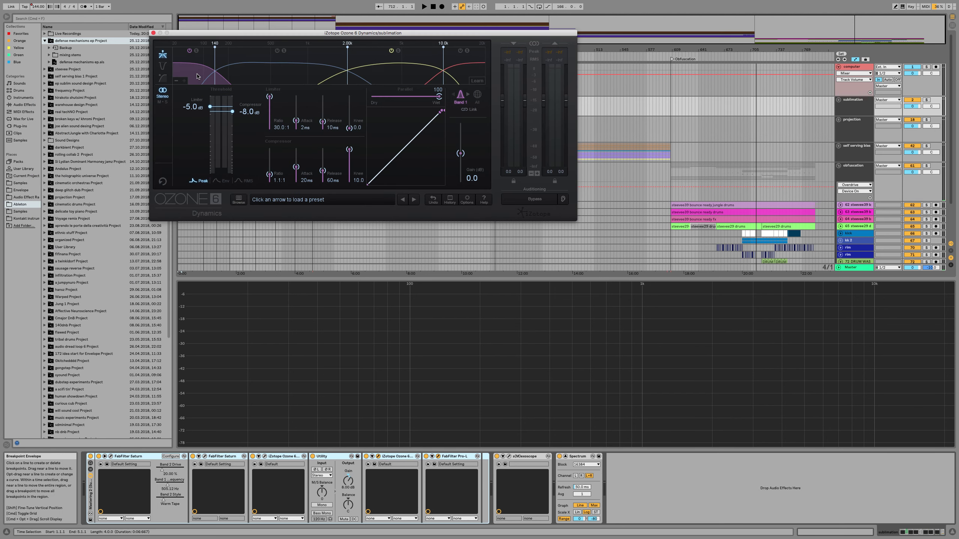
click(401, 78)
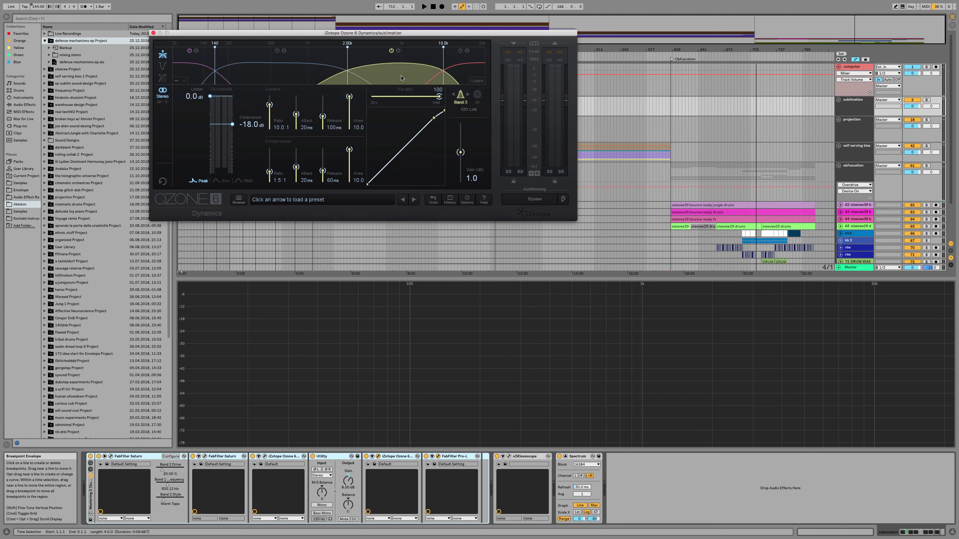
click(192, 75)
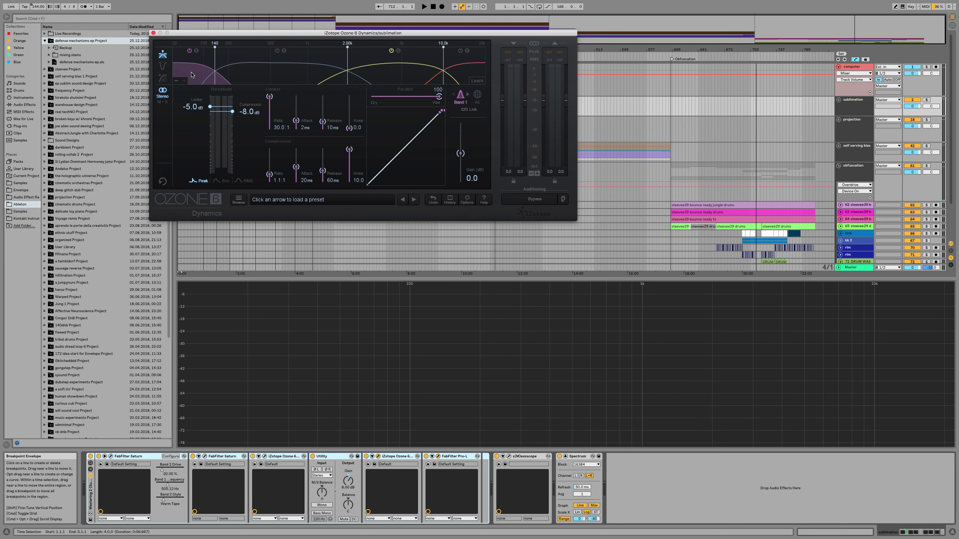
click(265, 458)
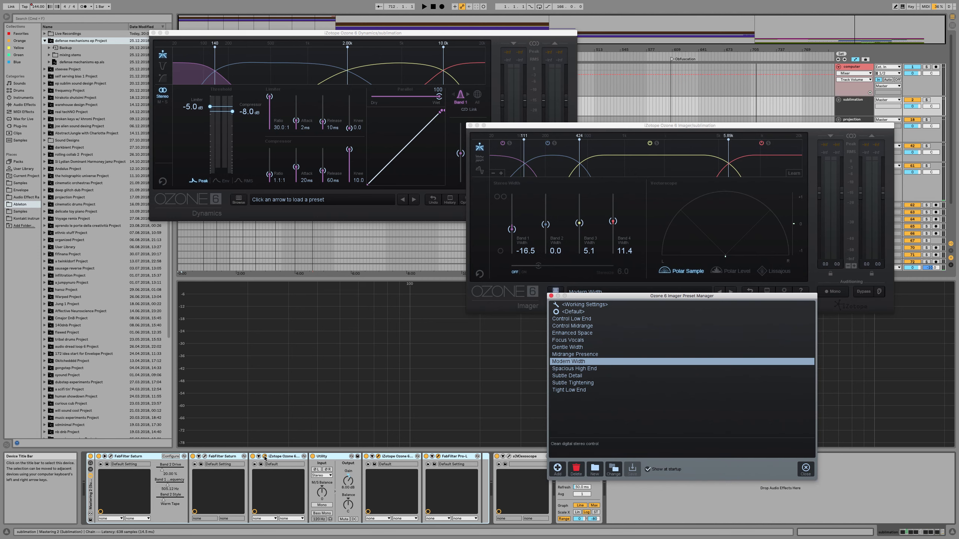
click(264, 458)
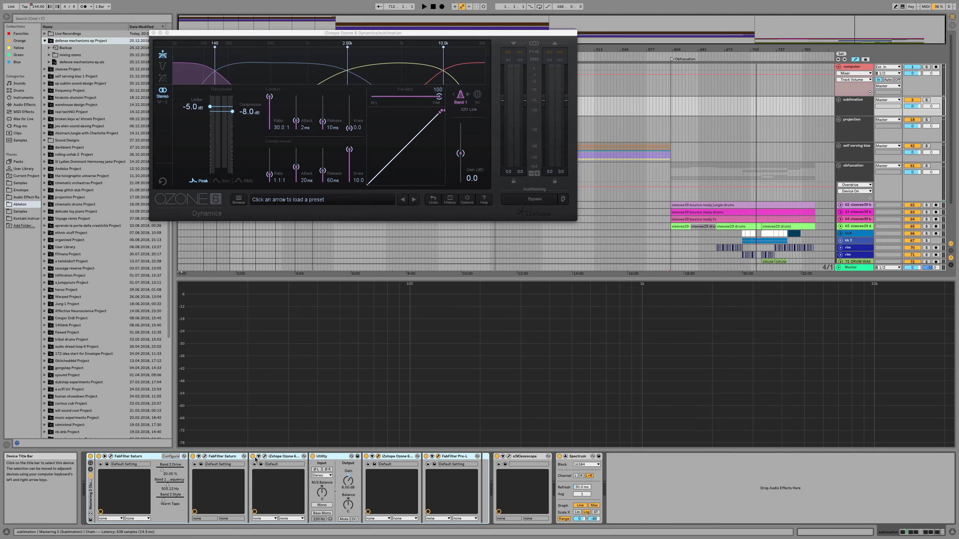
click(204, 457)
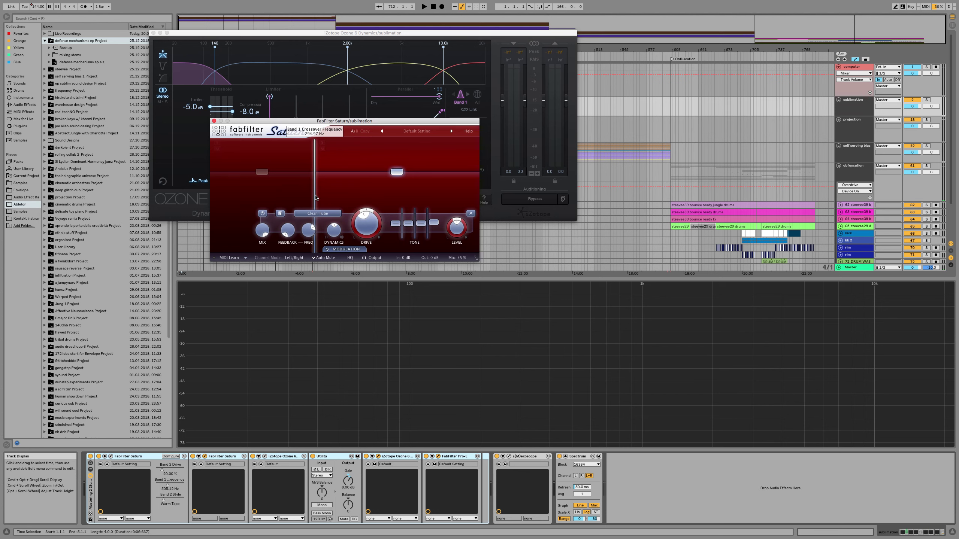
click(204, 457)
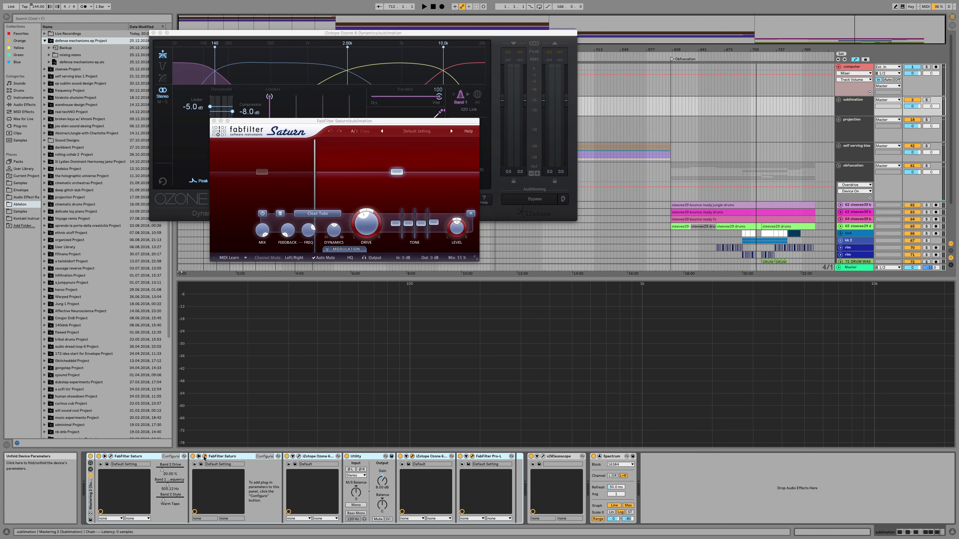
click(266, 457)
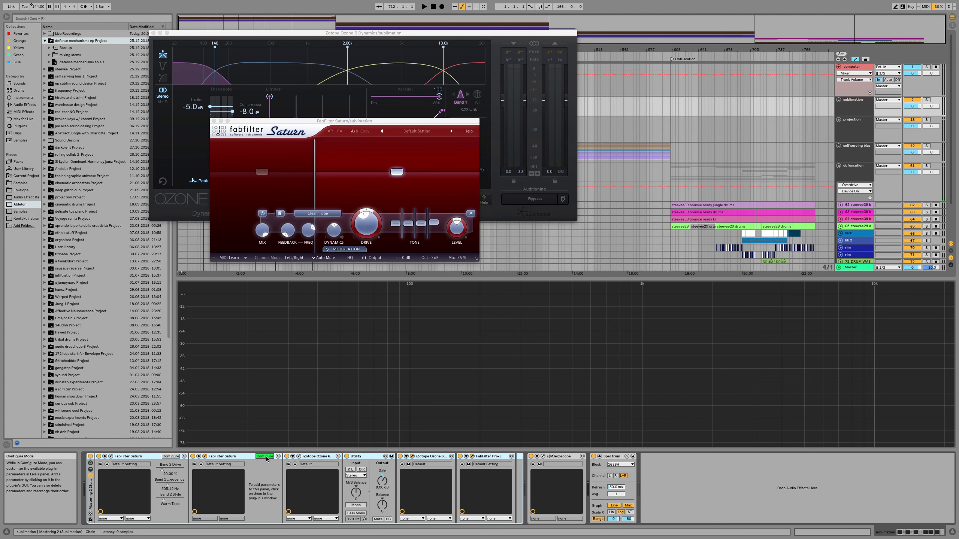
click(381, 239)
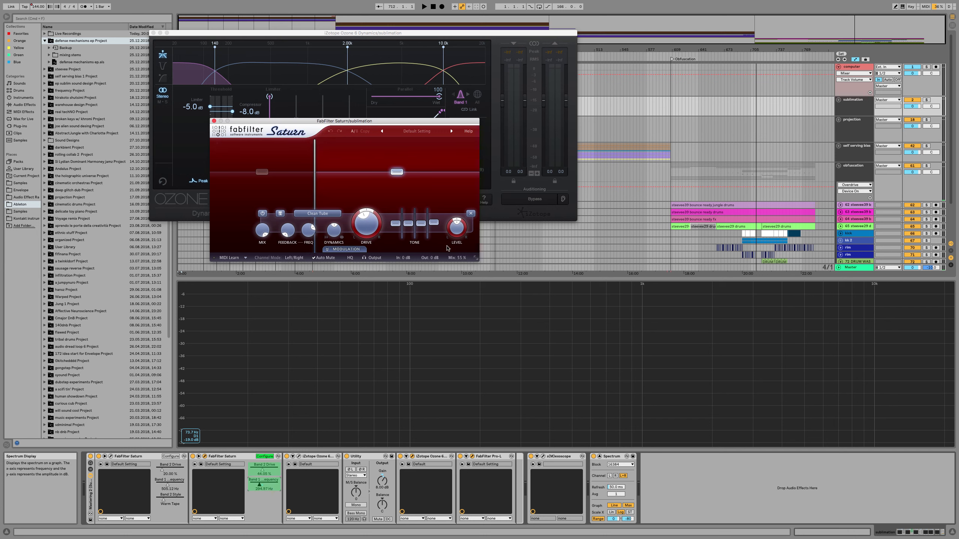
mouse_move(455, 260)
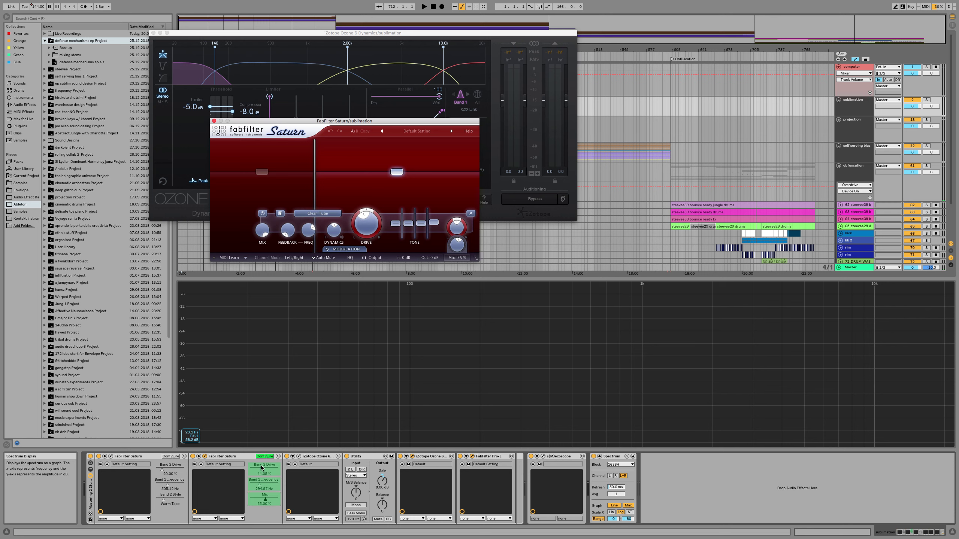
click(269, 457)
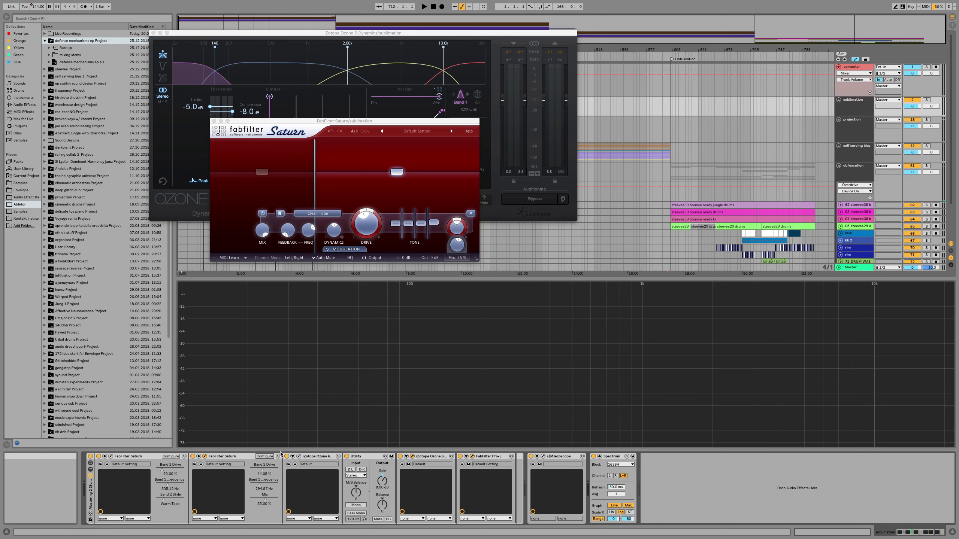
click(205, 456)
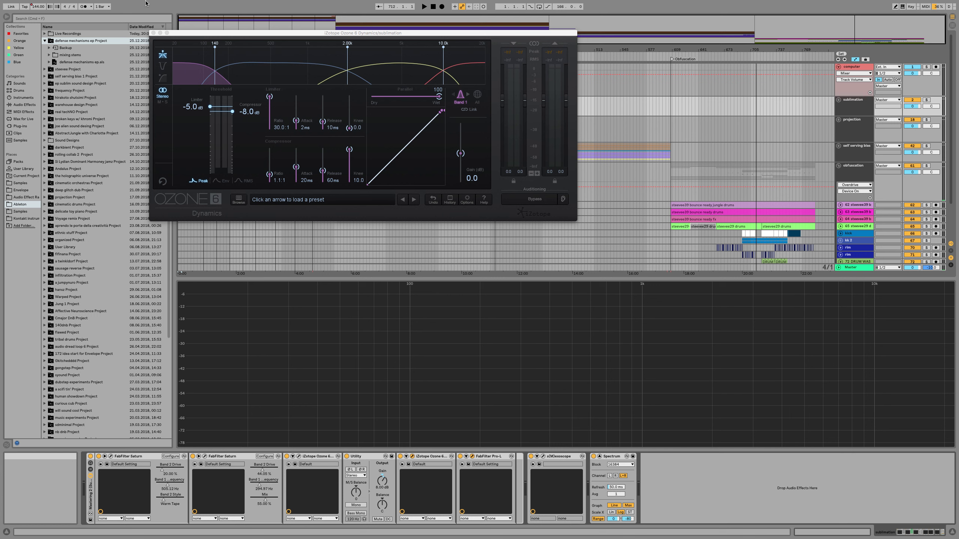
Close sublimation's Ozone 6 Dynamics window and copy the track's mastering rack with its Pro-L onto the end of obfuscation's device chain.
click(153, 33)
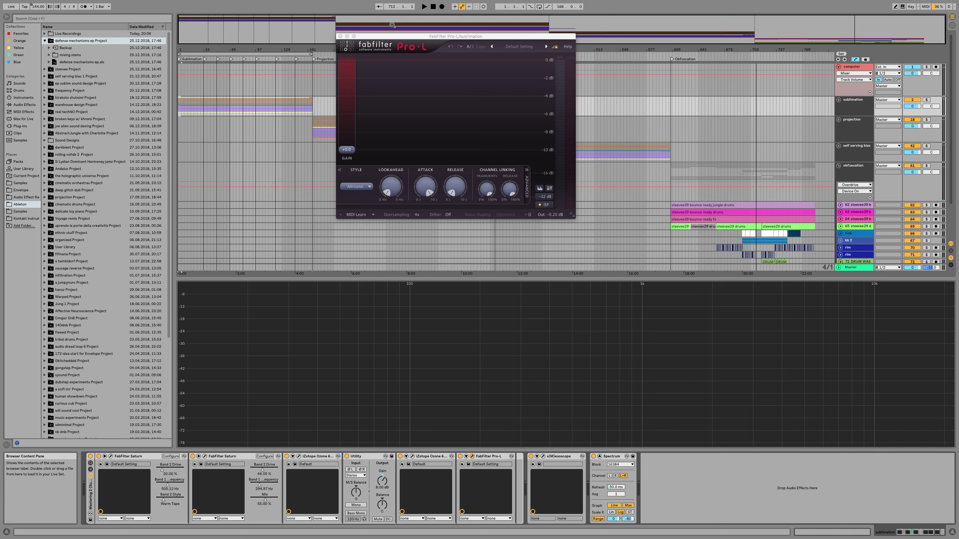
drag(380, 33, 449, 62)
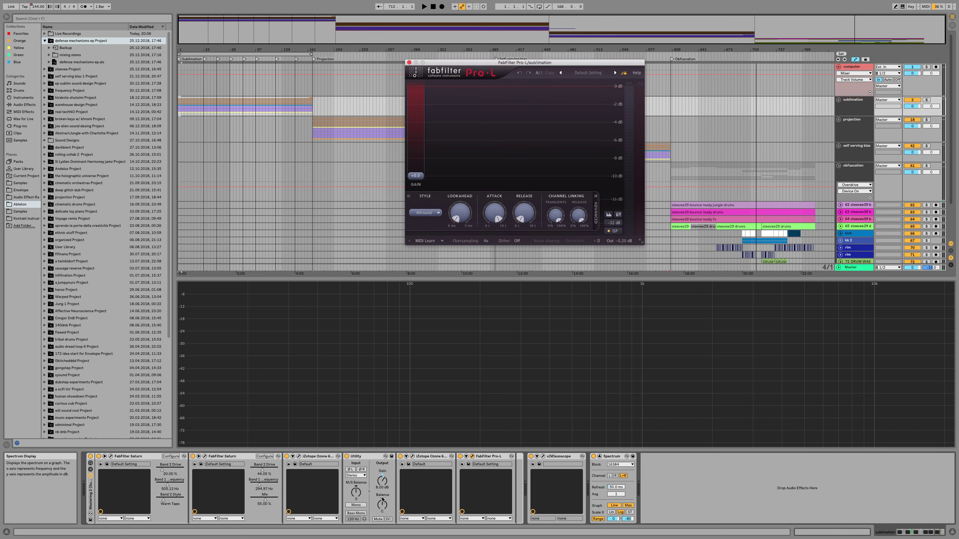
click(89, 498)
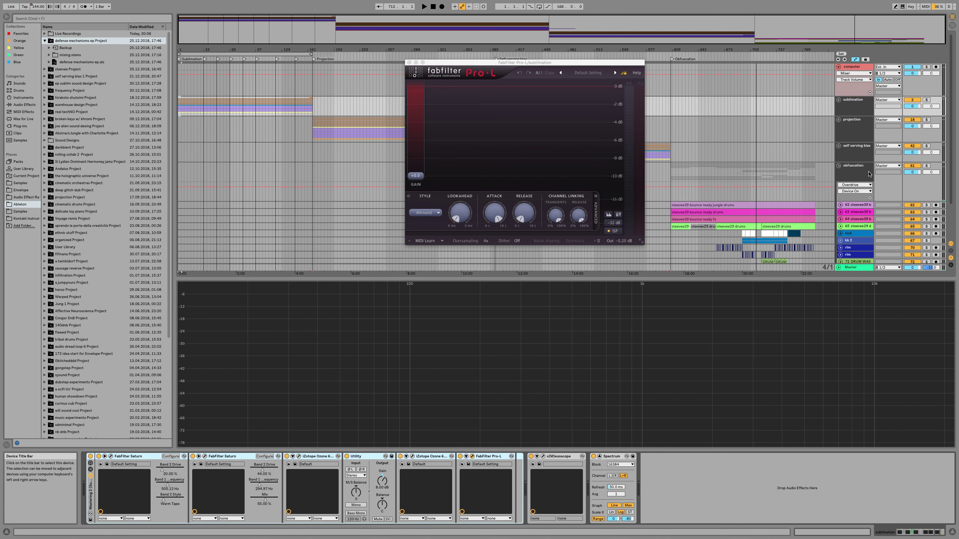
scroll(852, 123, down, 3)
click(854, 126)
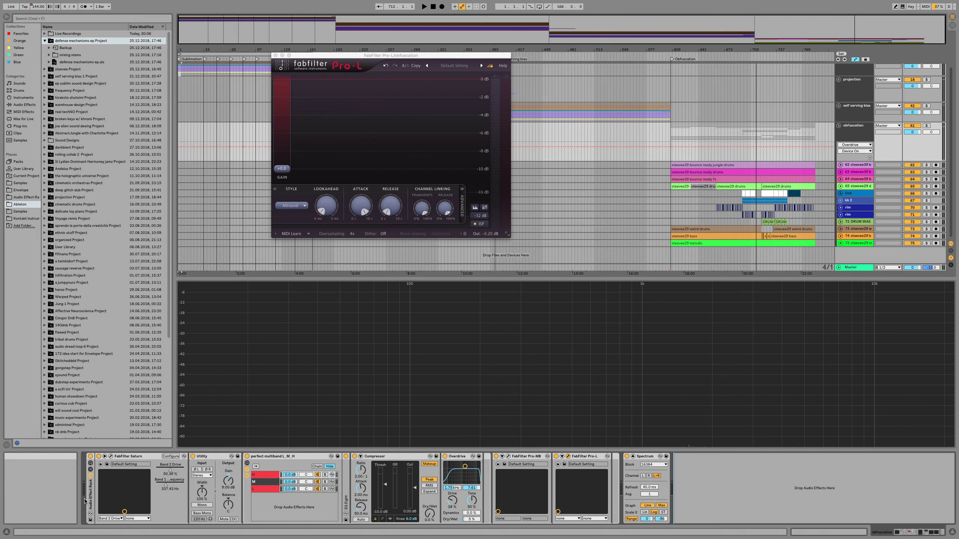
key(super+v)
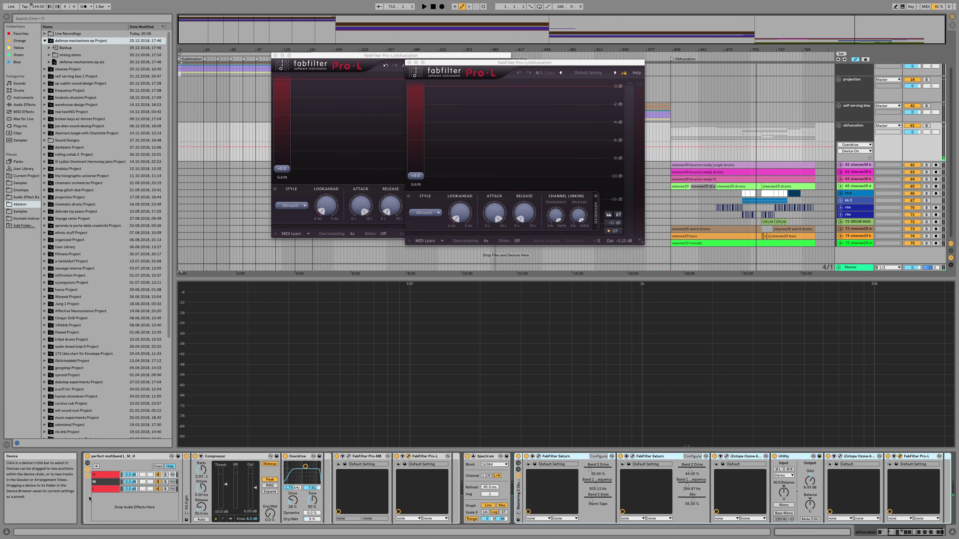
Raise the Lookahead in the FabFilter Pro-L of obfuscation's original effect rack.
scroll(163, 495, left, 5)
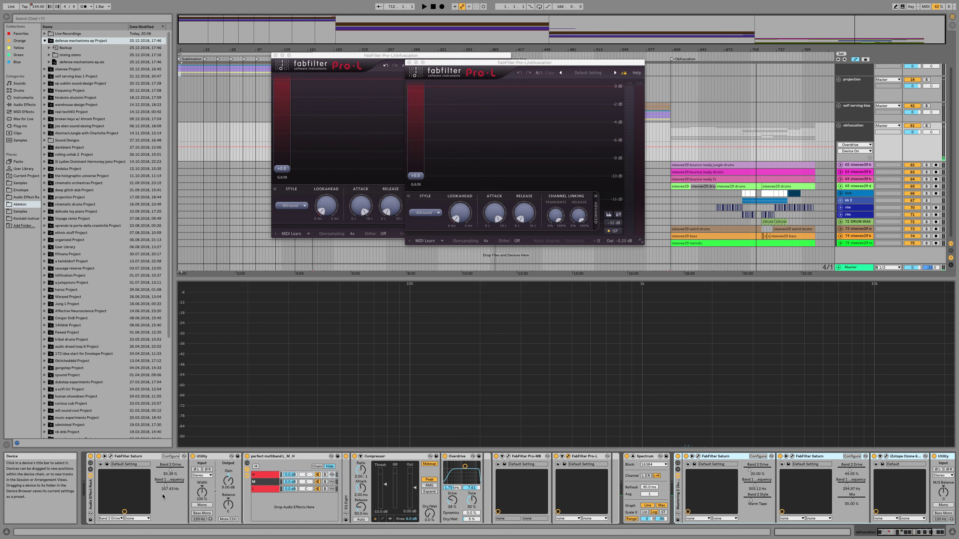
scroll(171, 500, right, 4)
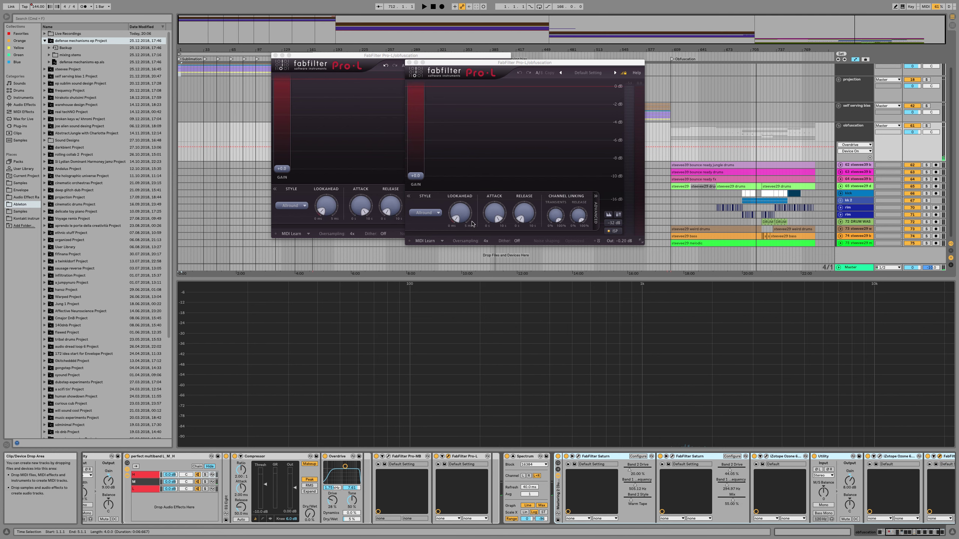
click(328, 208)
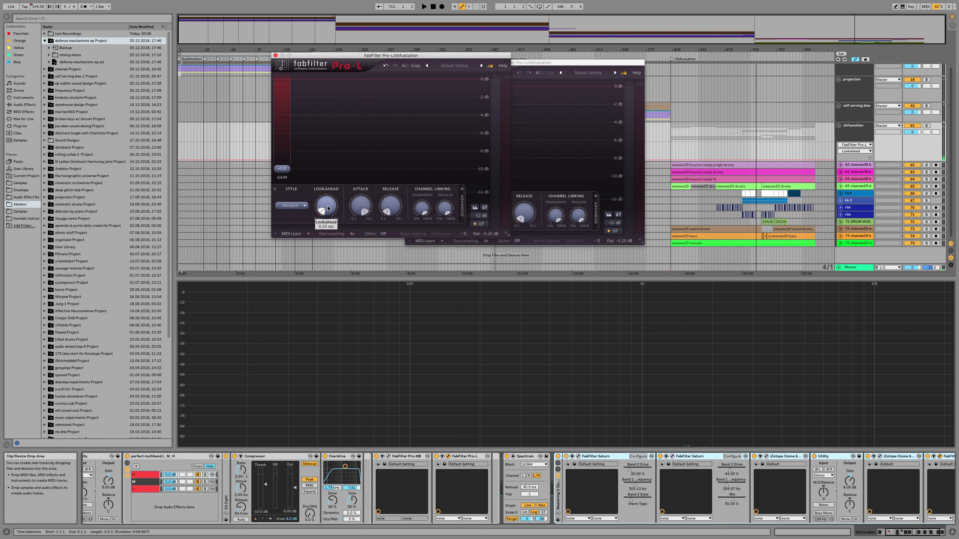
drag(329, 209, 310, 100)
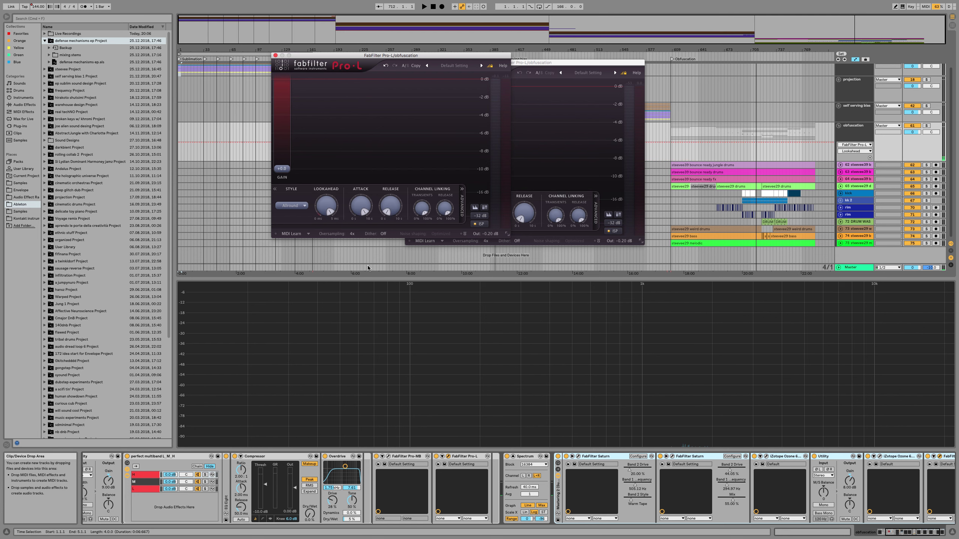
Collapse obfuscation's original Audio Effect Rack and move the Spectrum behind the pasted mastering rack.
scroll(414, 479, left, 5)
double_click(89, 493)
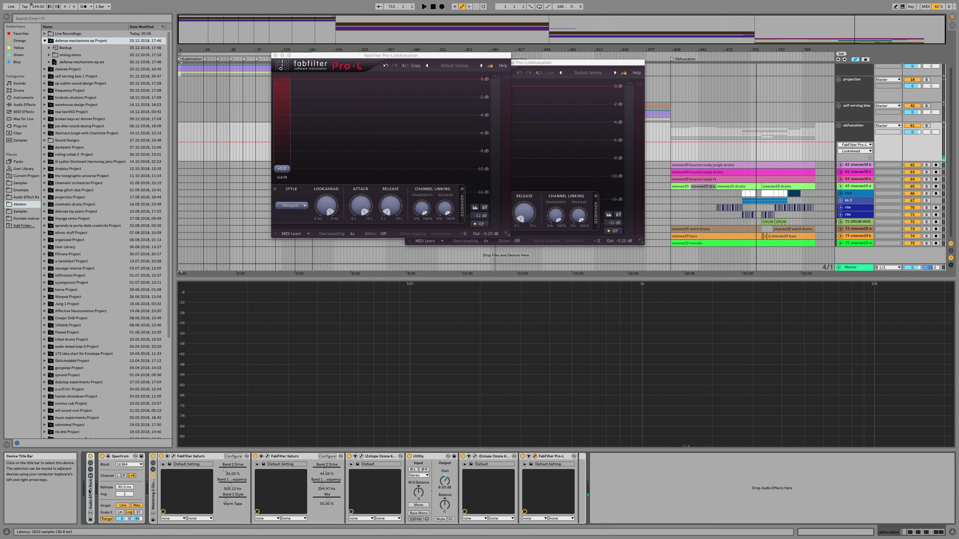
drag(123, 460, 603, 482)
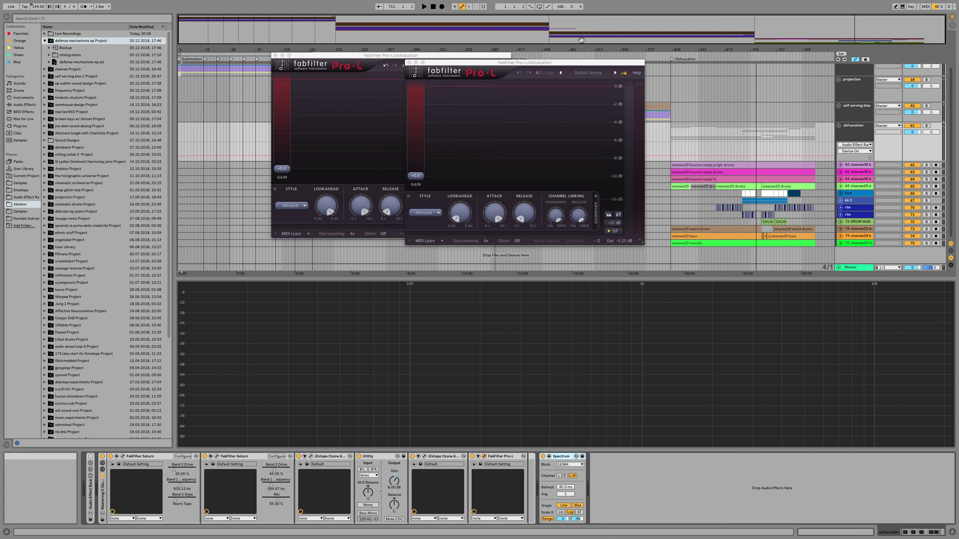
Play from the Obfuscation locator and map the on/off switches of both racks to the > key.
double_click(672, 59)
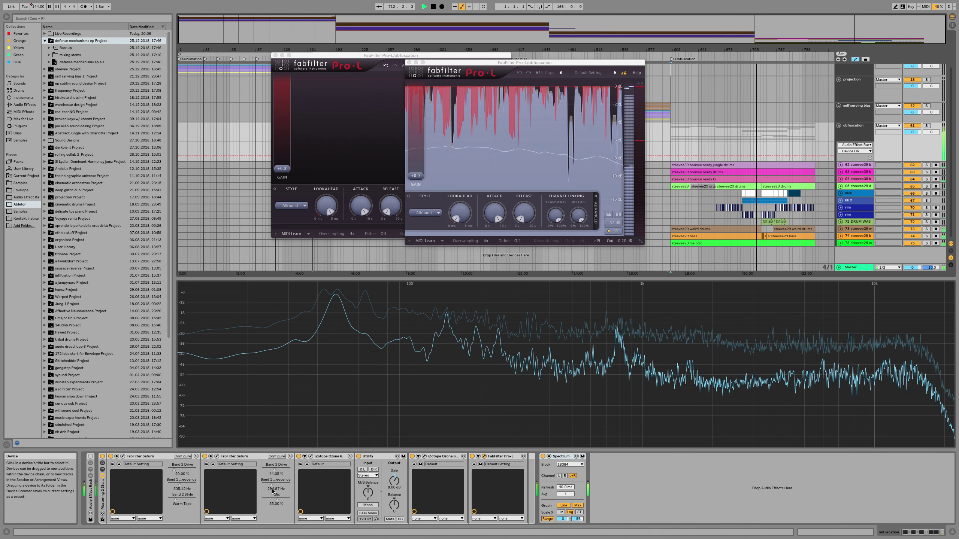
key(super+k)
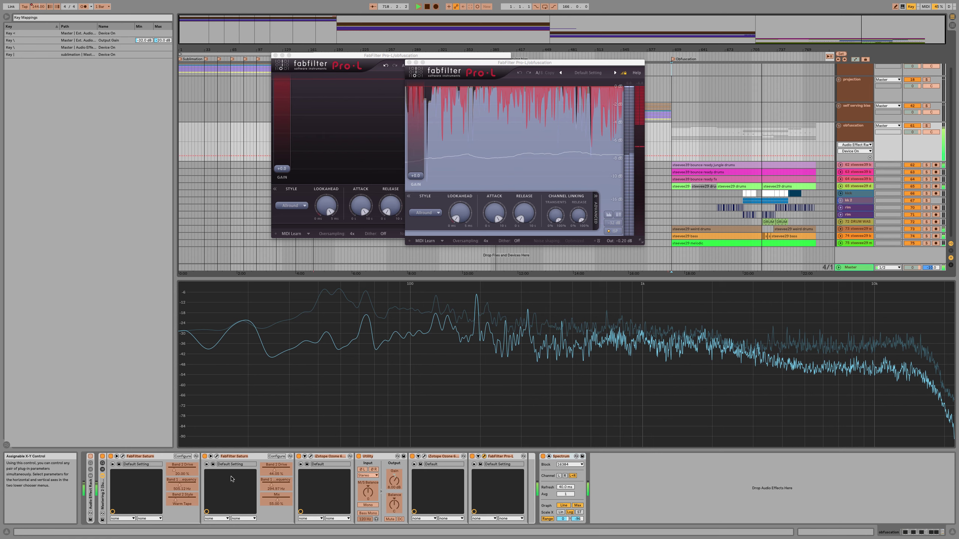
click(102, 458)
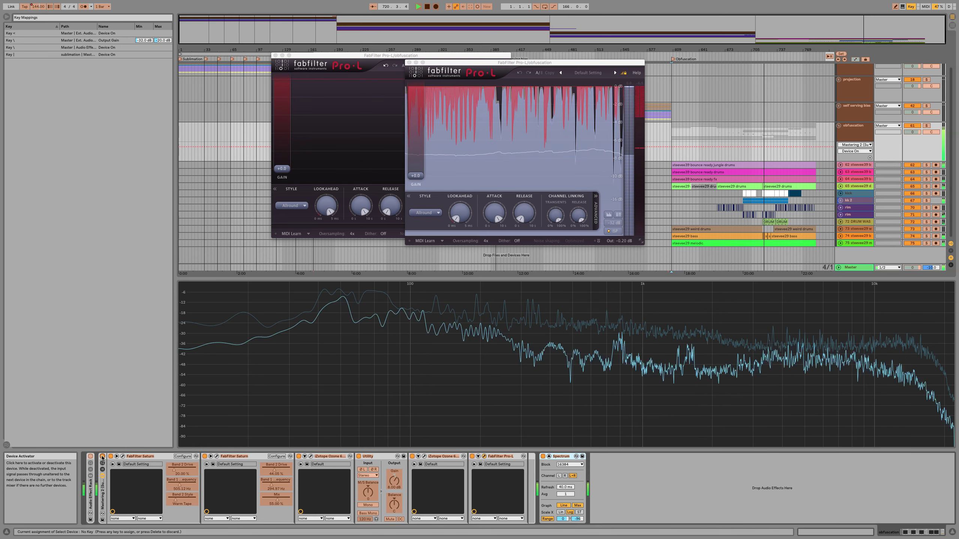
key(shift+period)
click(91, 457)
key(shift+period)
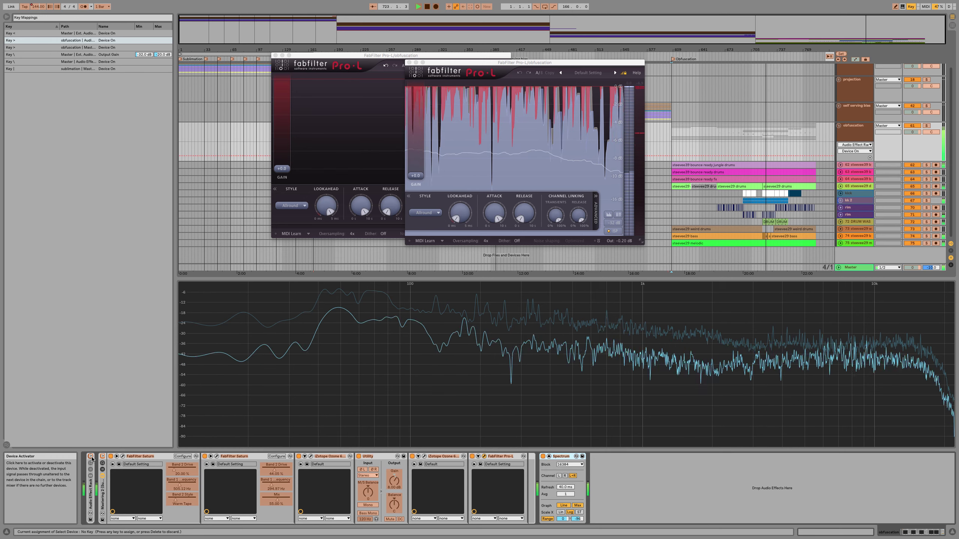
key(super+k)
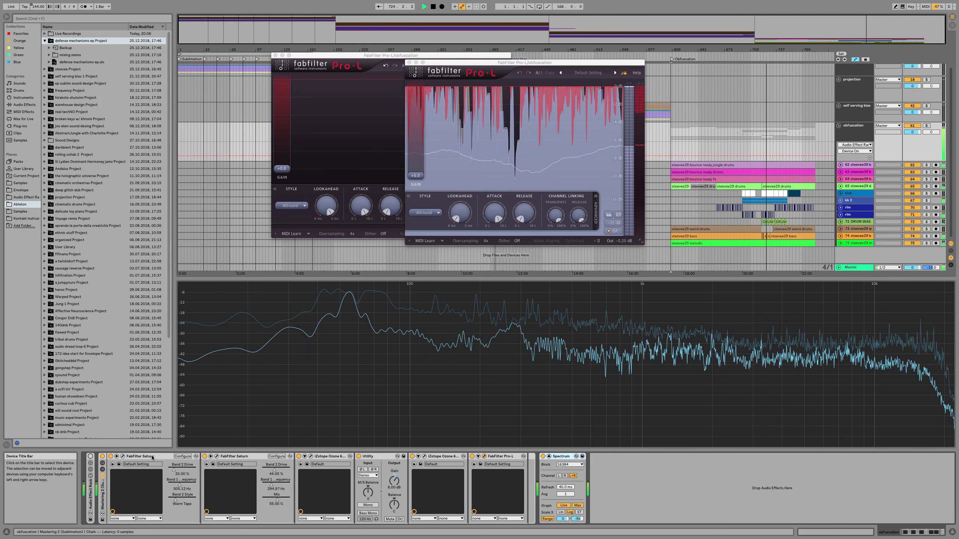
Compare the two racks by switching between them during playback, and place their Pro-L windows side by side.
key(shift+period)
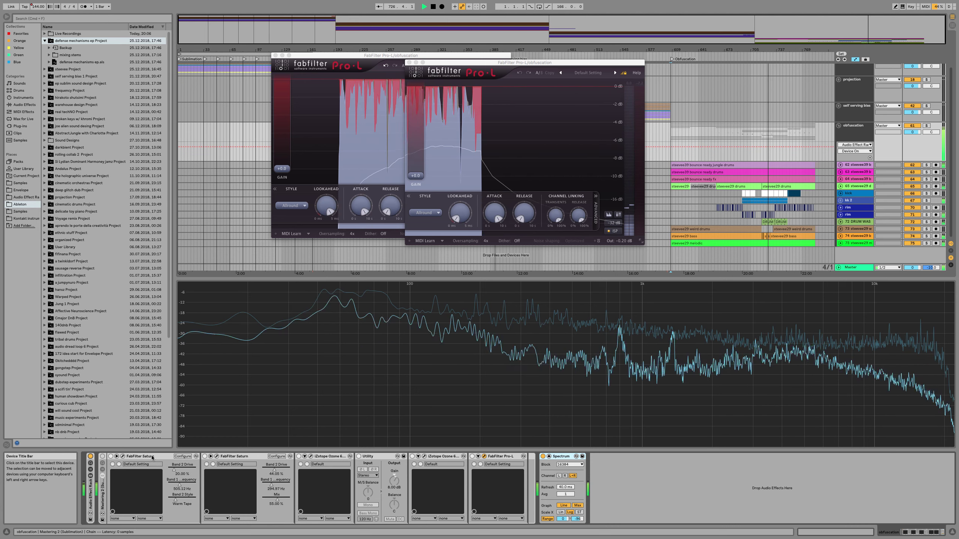
key(shift+period)
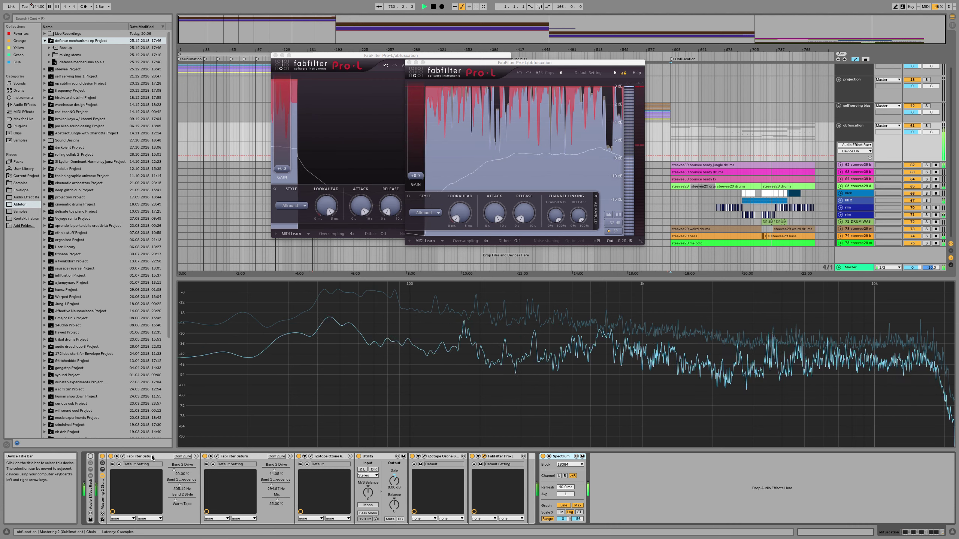
drag(351, 57, 266, 64)
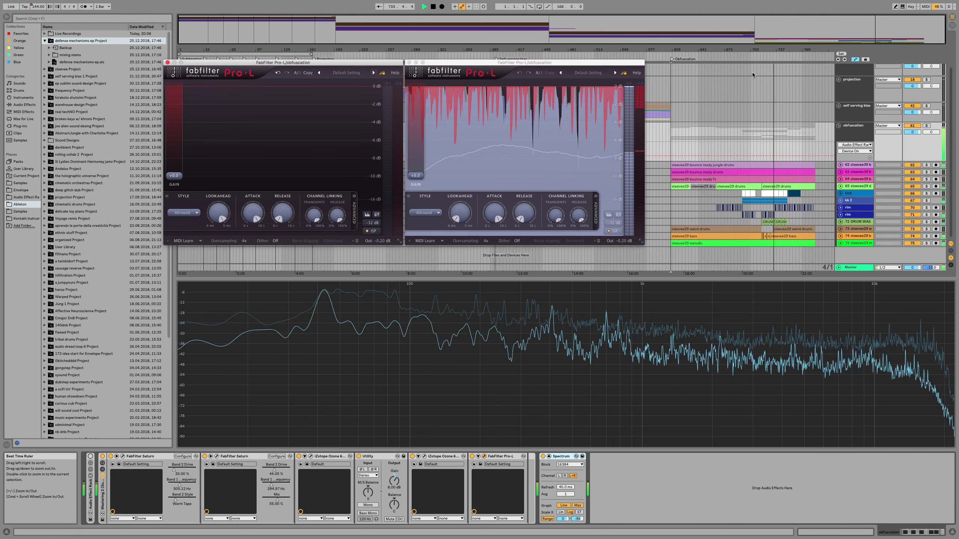
Stop playback and add a locator at bar 695, where the kick clips of obfuscation's drop begin.
click(743, 143)
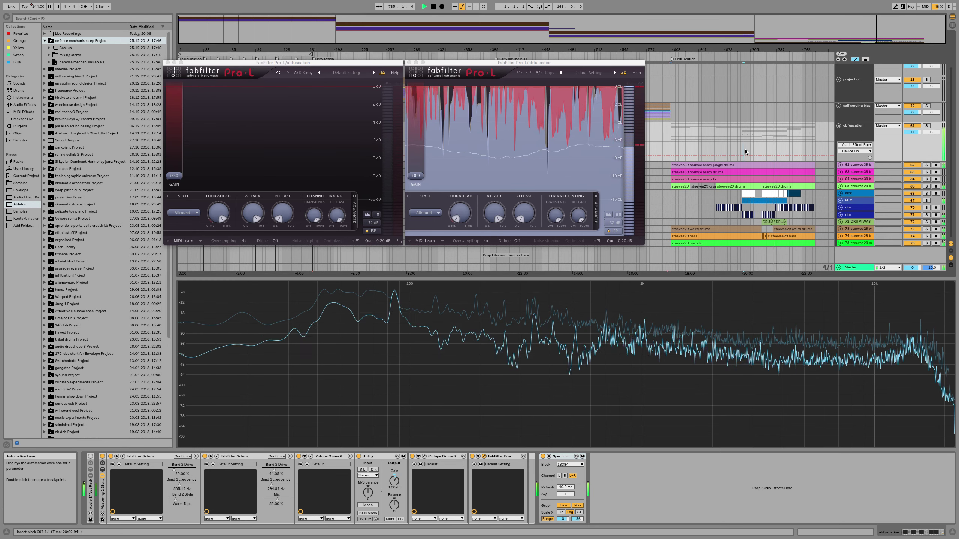
scroll(745, 148, up, 5)
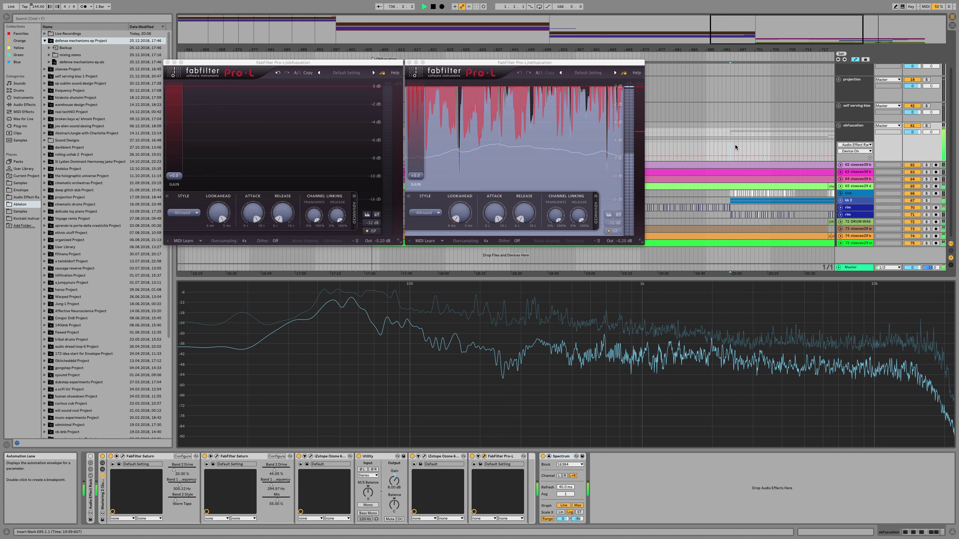
click(730, 146)
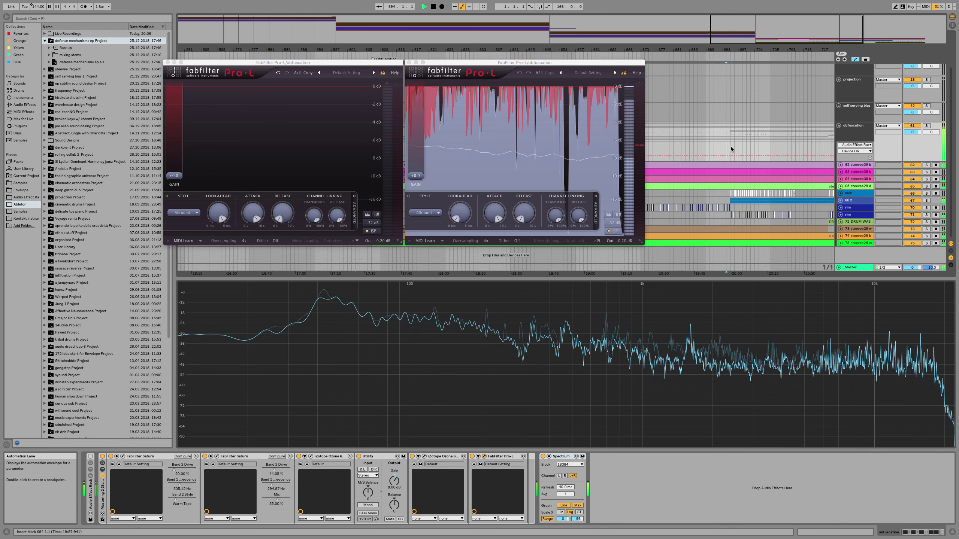
key(space)
right_click(731, 57)
click(747, 76)
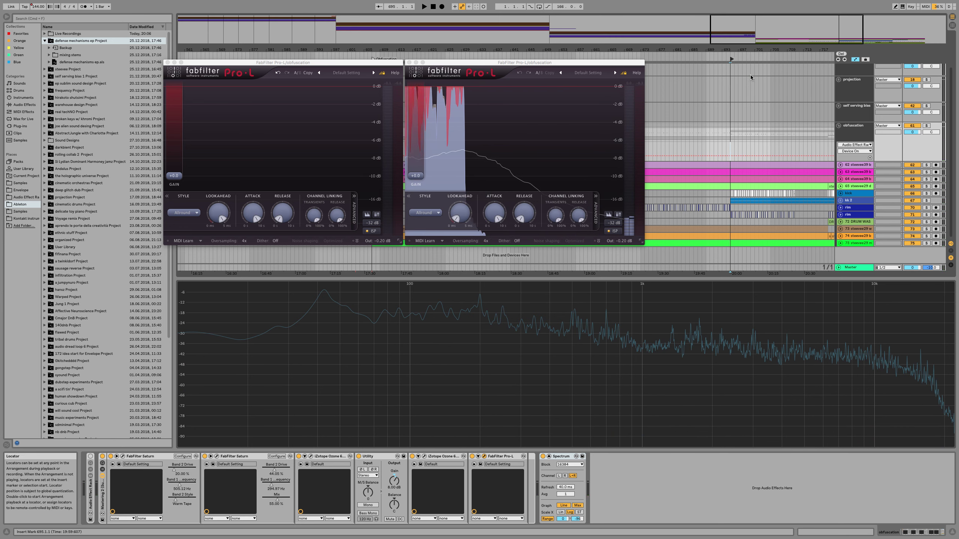
Name the new locator "breaks drop" while the drop plays.
key(space)
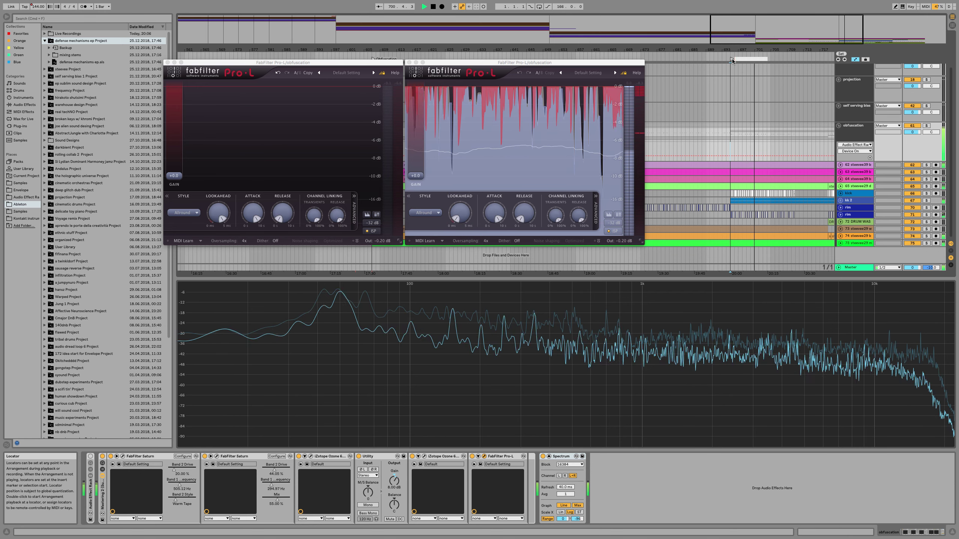
text(bre)
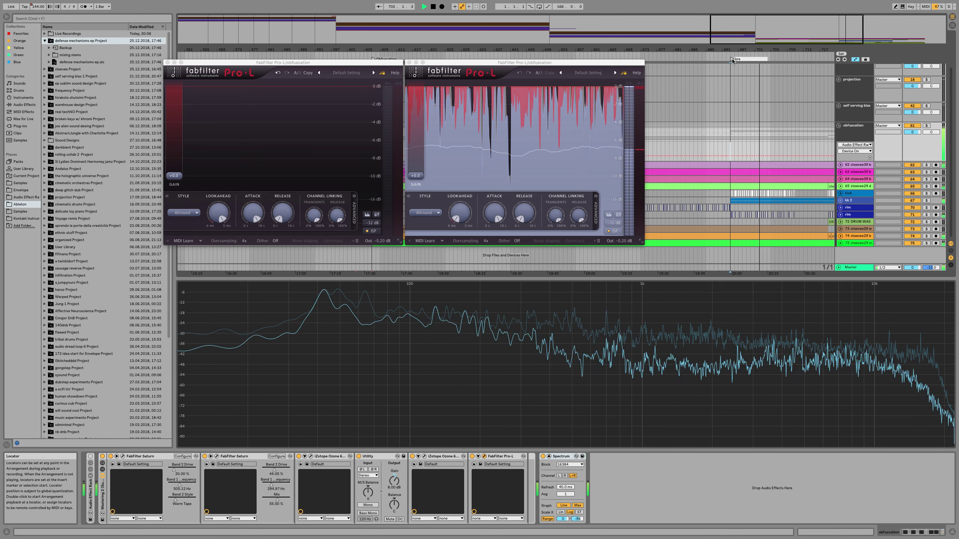
text(aks dorp)
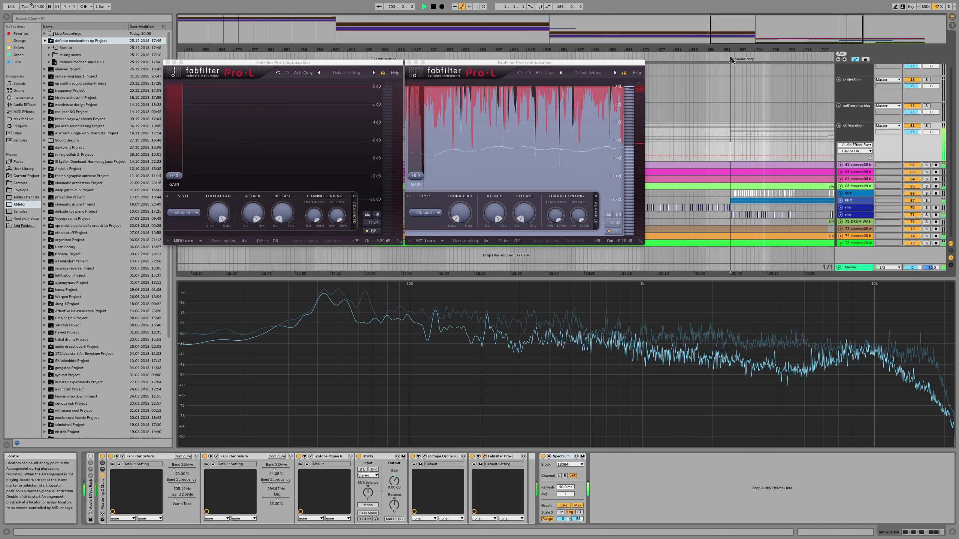
key(super+r)
click(752, 60)
key(BackSpace)
key(Right)
text(o)
key(Return)
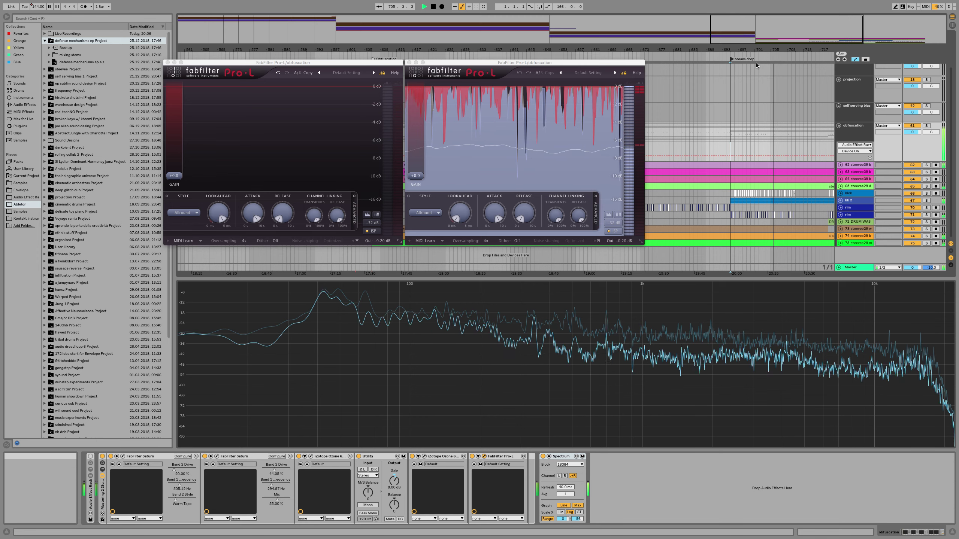
Compare both mastering racks from the breaks drop and examine the devices inside obfuscation's original rack.
click(733, 107)
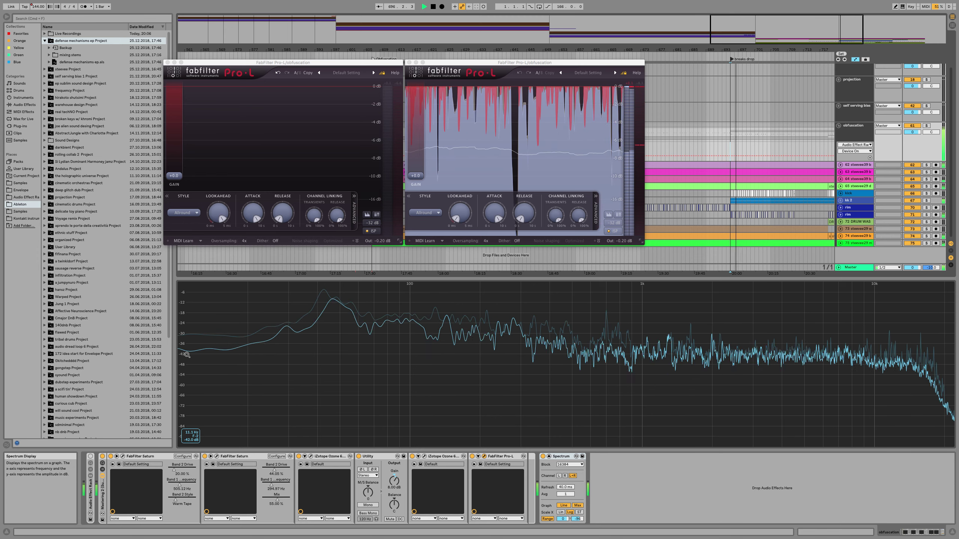
key(space)
key(space)
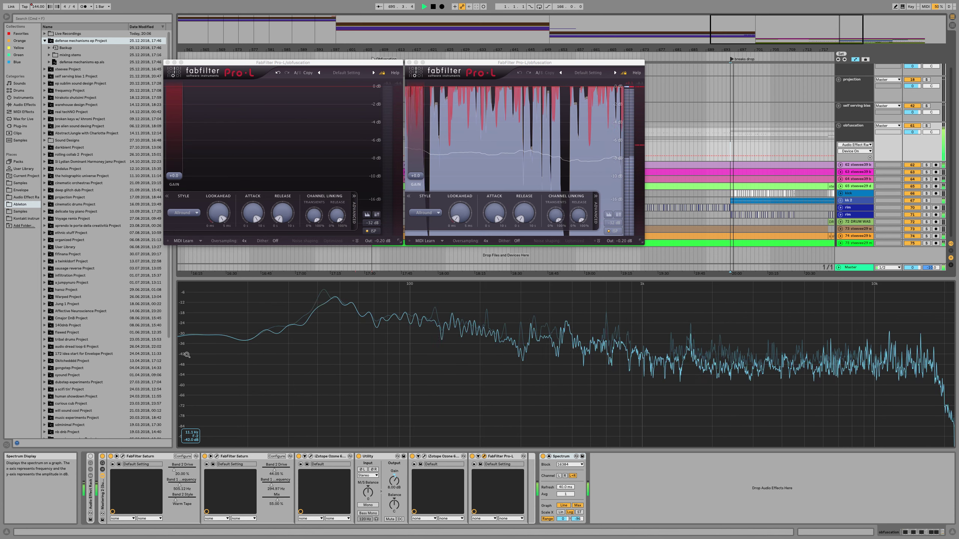
key(space)
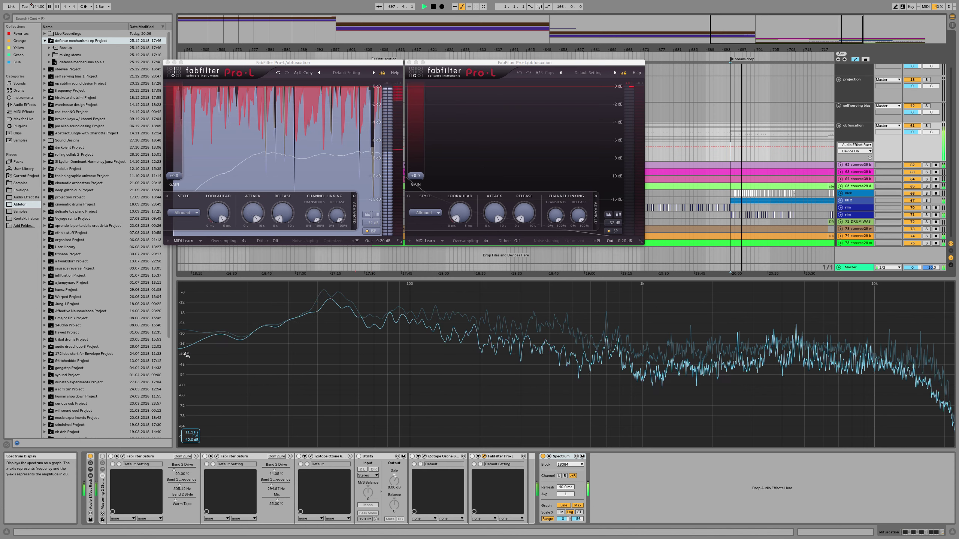
double_click(91, 495)
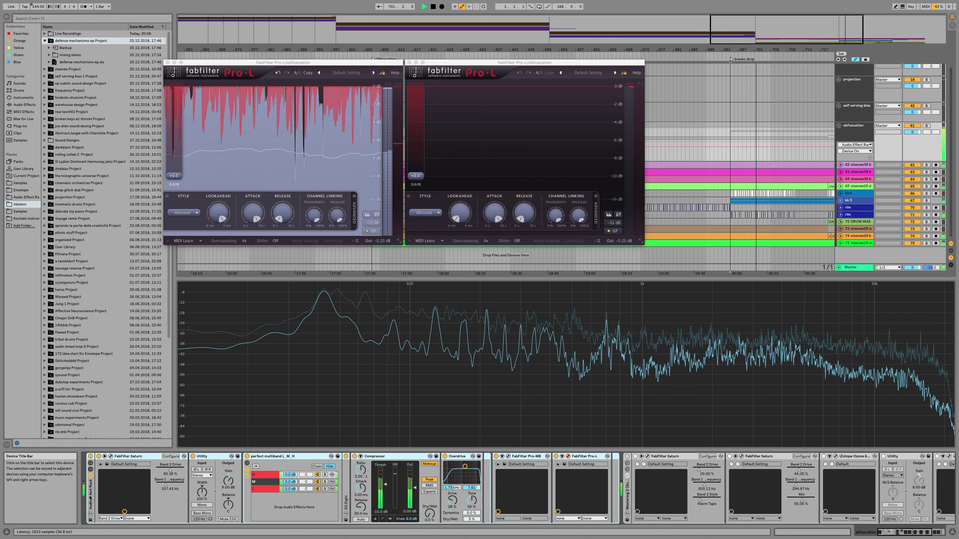
double_click(90, 497)
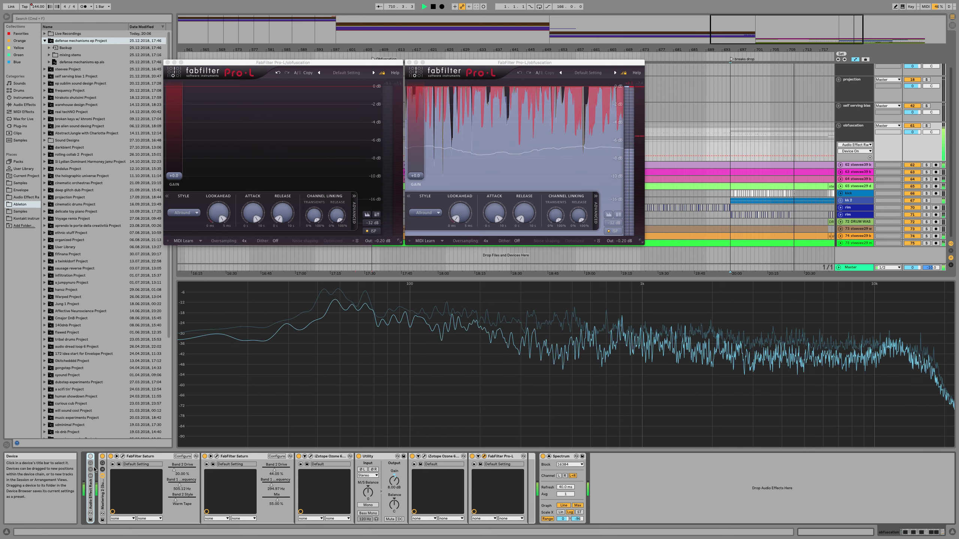
Replay the breaks drop and switch between the original and the pasted rack to compare their sound and limiting.
click(94, 469)
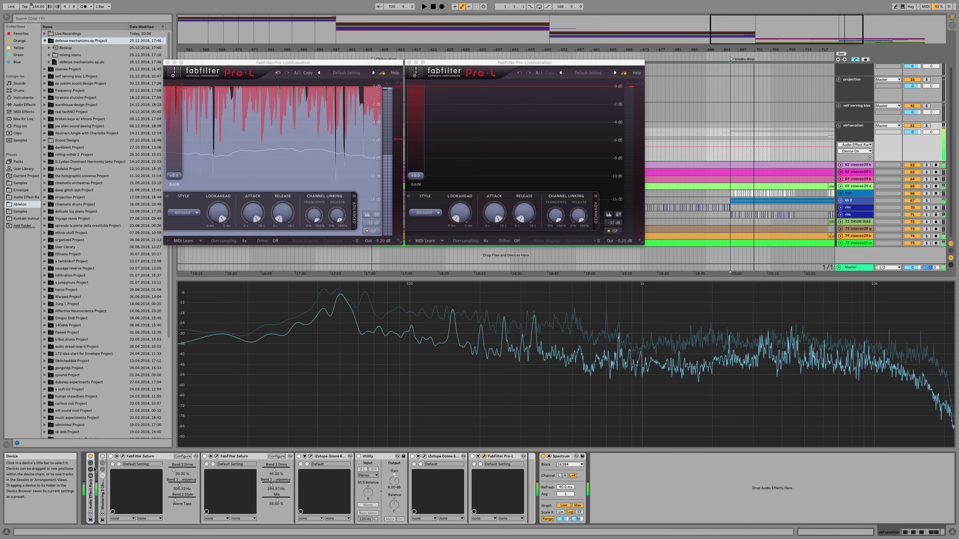
key(space)
key(a)
key(space)
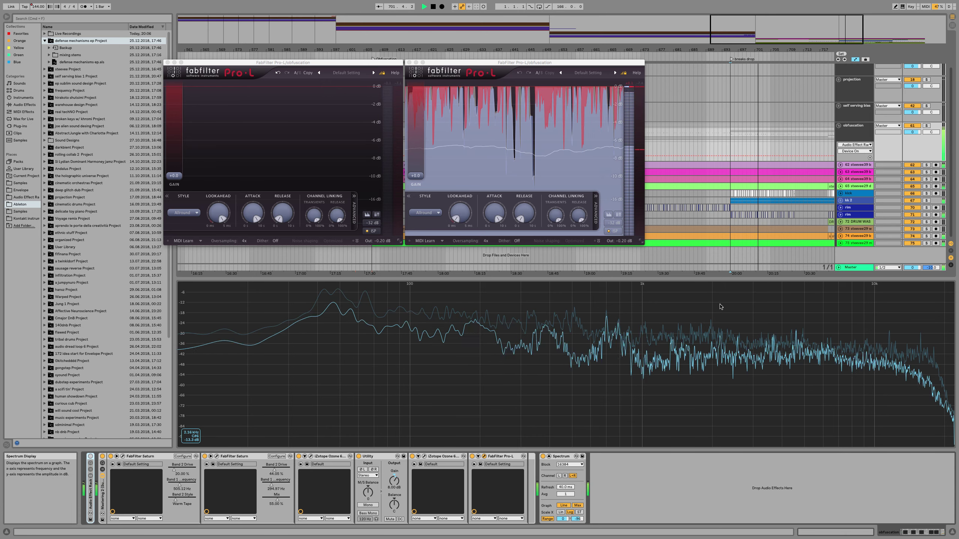
Inspect the sleevee29 bass track's Compressor and waveform and check the track levels in Session View while obfuscation plays.
click(843, 236)
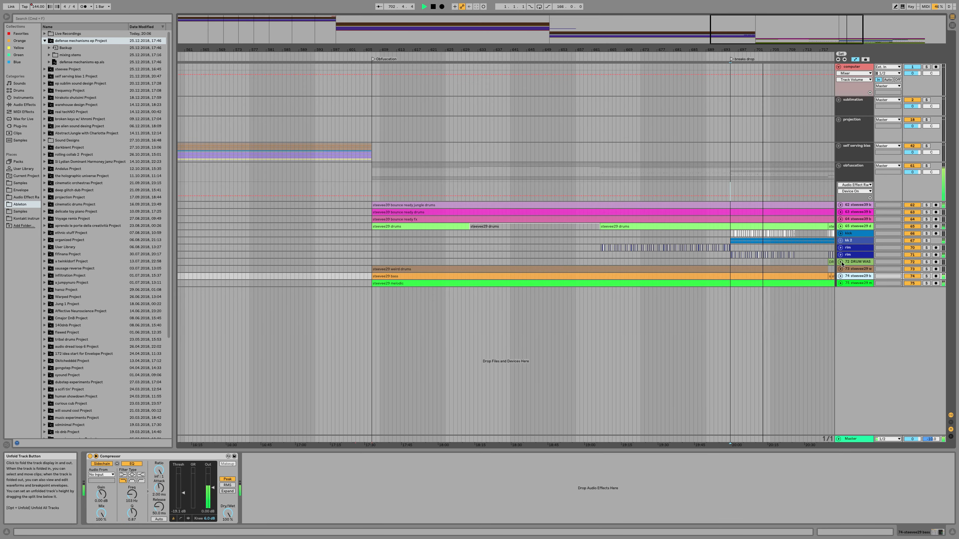
click(841, 276)
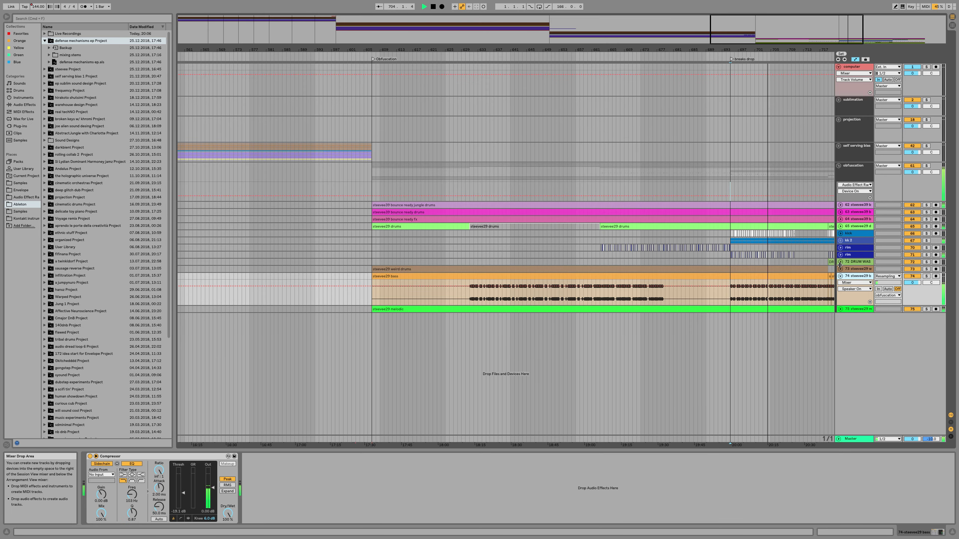
key(Tab)
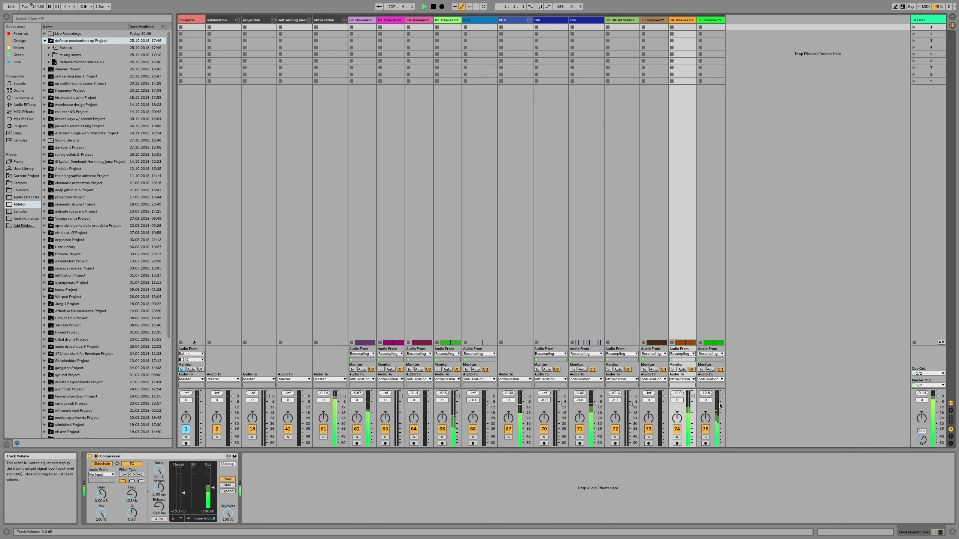
key(Tab)
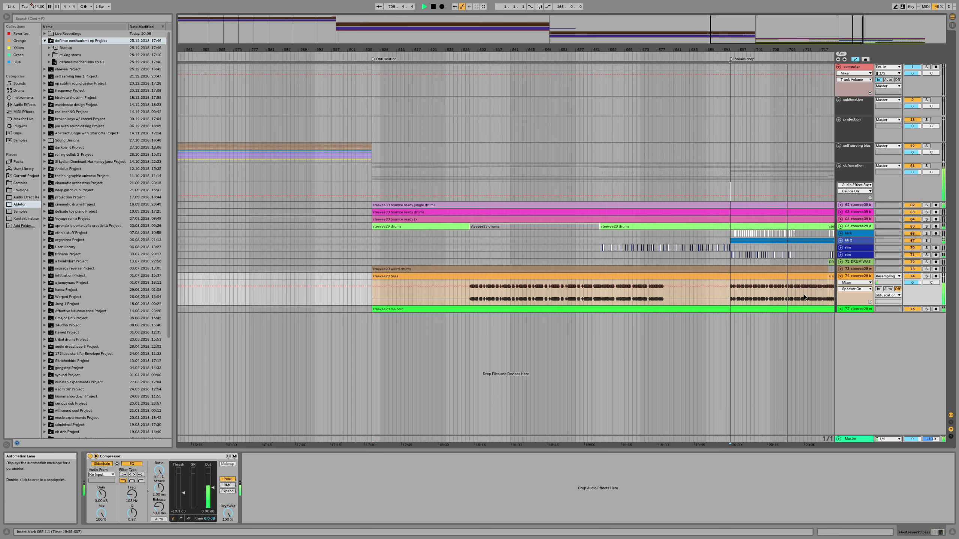
Play obfuscation from bar 631, where the bass enters, and examine the bass clip's waveform up close.
scroll(798, 269, up, 5)
scroll(792, 266, right, 3)
scroll(769, 269, down, 4)
key(space)
scroll(770, 269, down, 3)
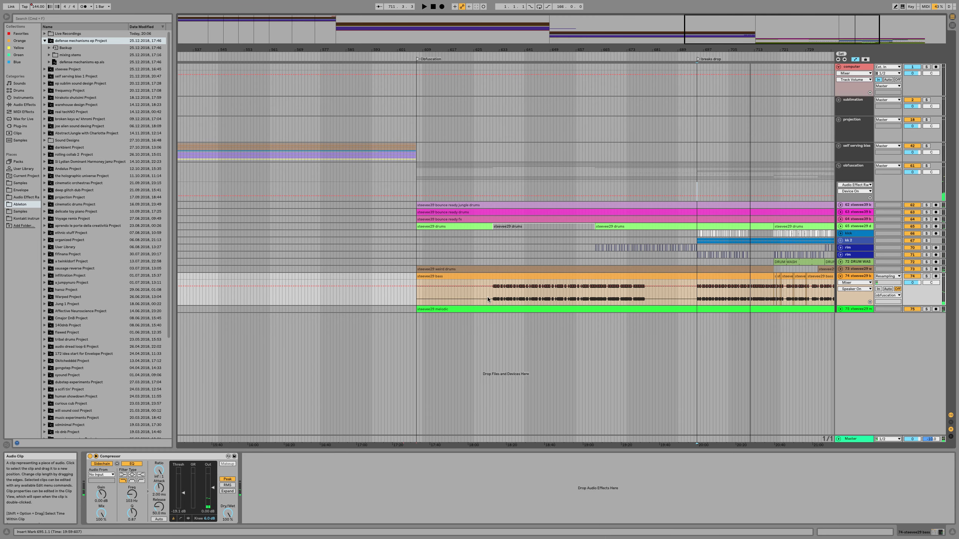
click(492, 297)
key(space)
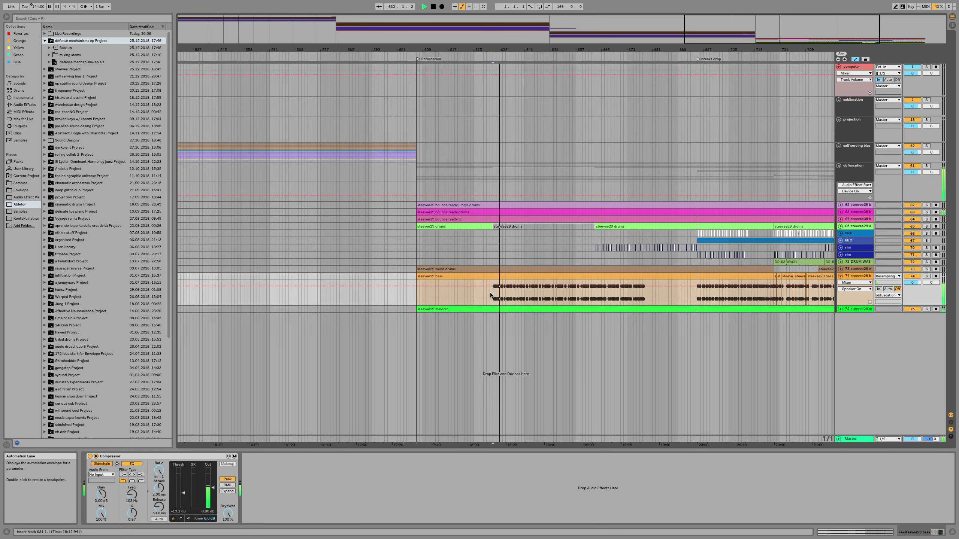
scroll(494, 296, up, 5)
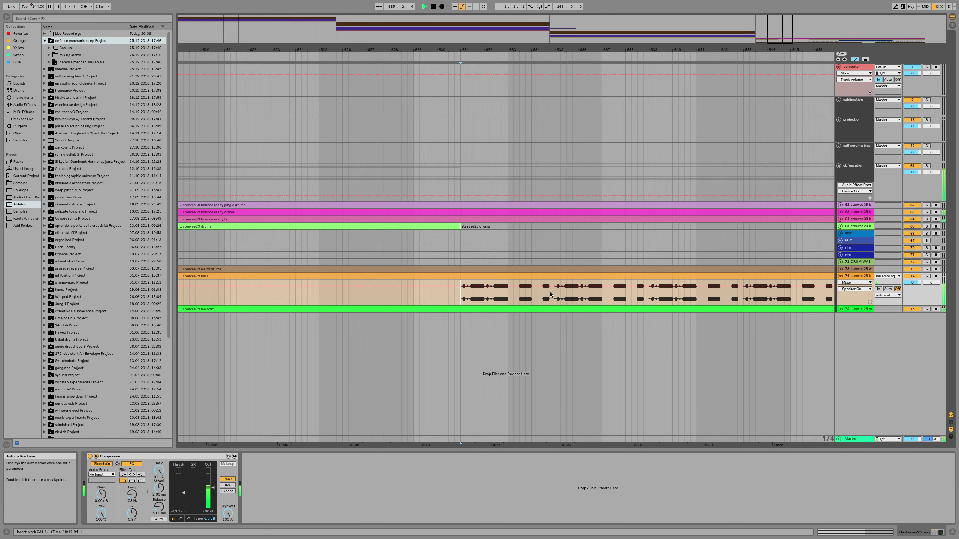
scroll(552, 293, up, 3)
scroll(552, 293, down, 2)
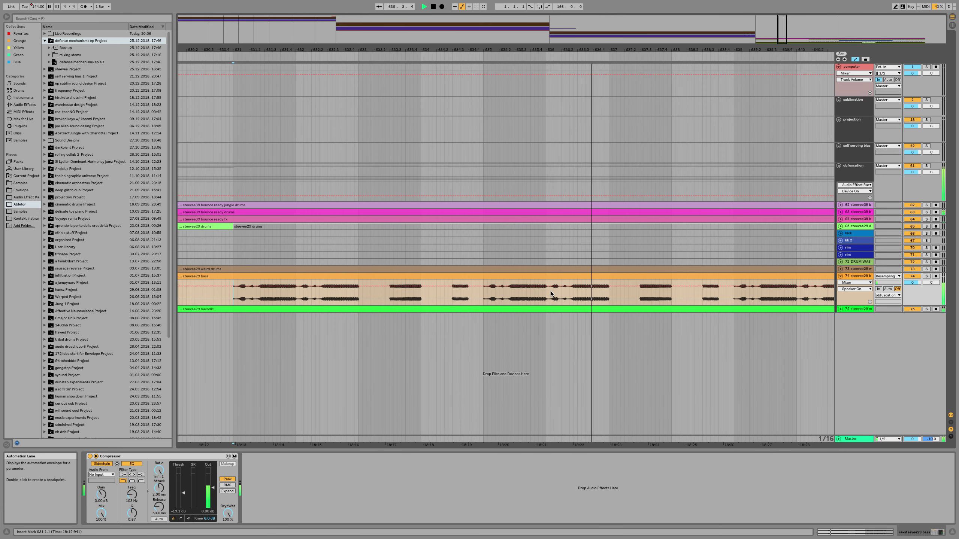
scroll(551, 291, down, 10)
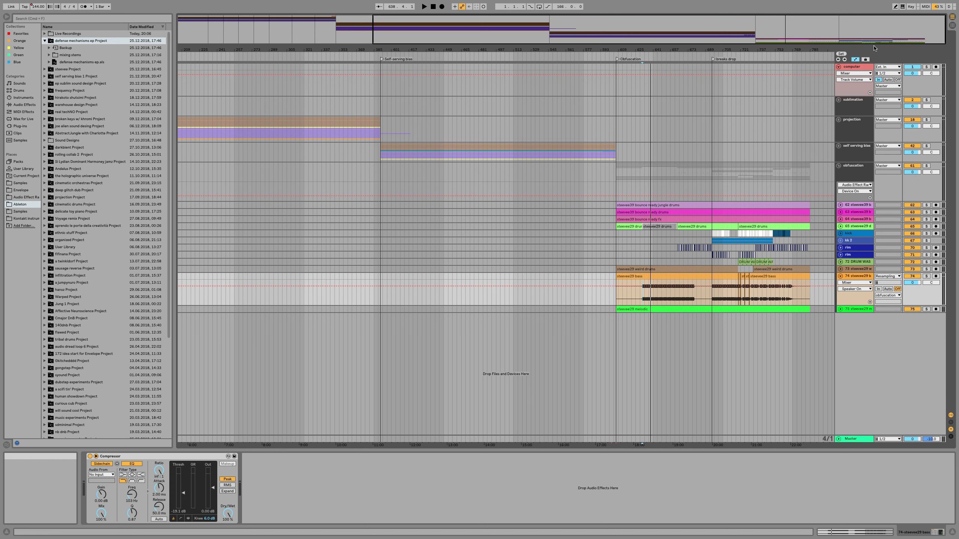
Show obfuscation's mastering devices, move one Pro-L window clear of the arrangement and place the start position at the Obfuscation locator.
click(859, 173)
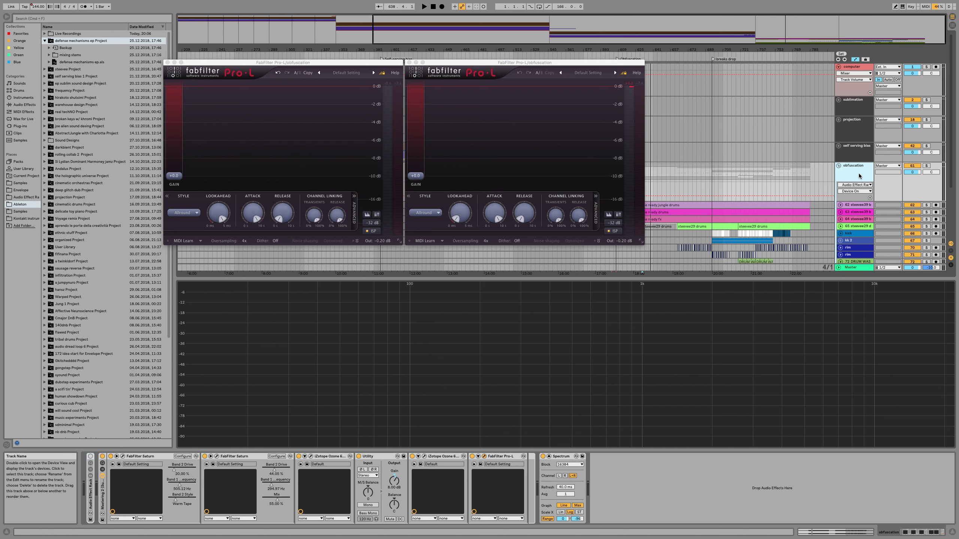
click(765, 201)
drag(600, 62, 478, 65)
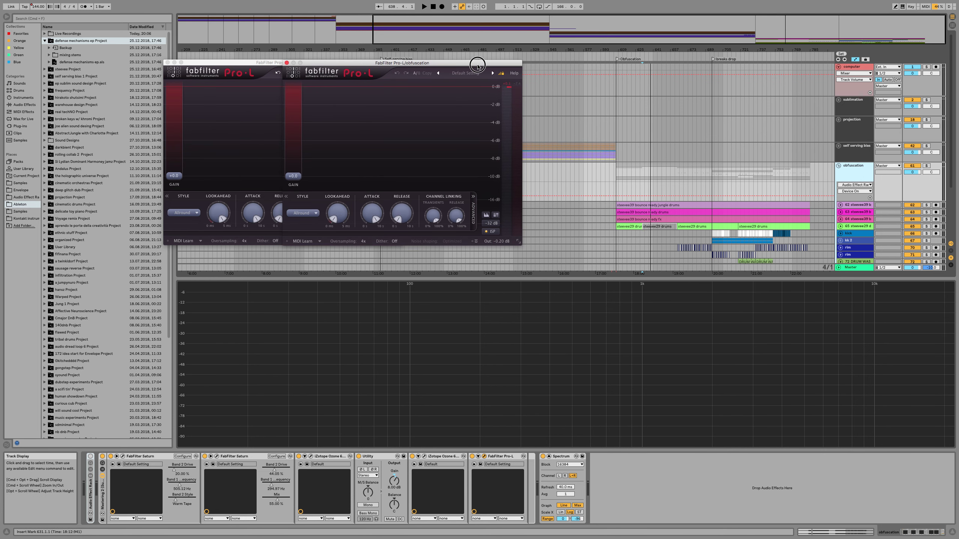
click(617, 59)
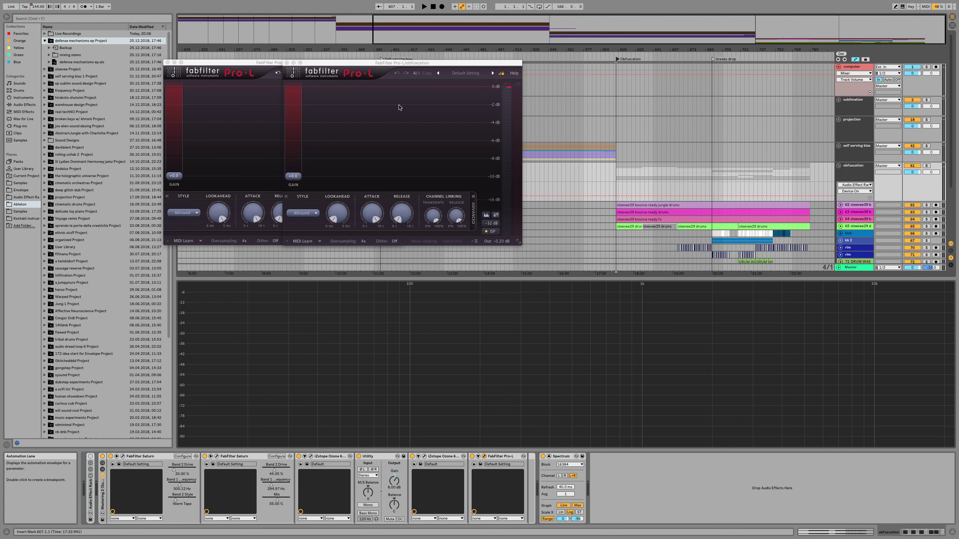
Save the current set and open "sleevee39 bounce ready.als" from the sleevee project folder in the browser.
key(super+s)
click(45, 42)
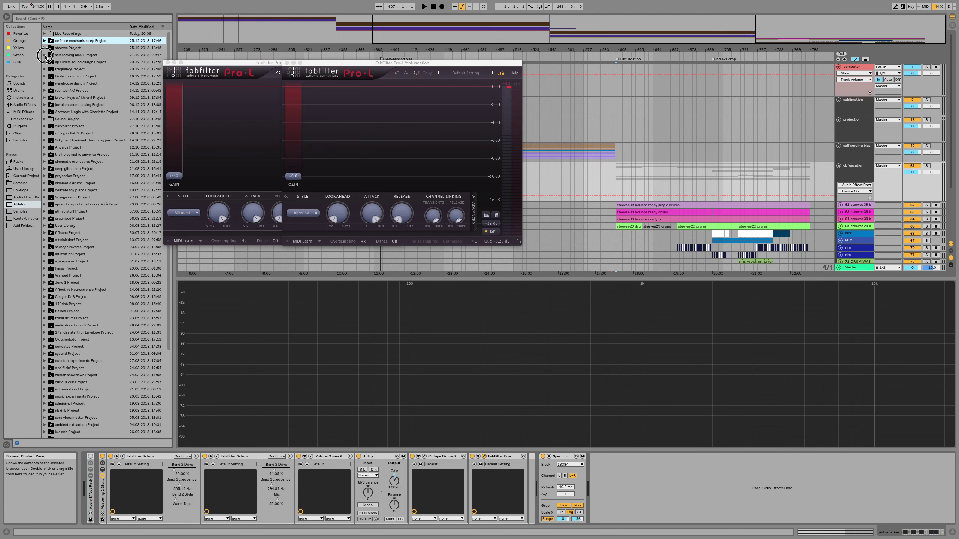
click(49, 48)
click(45, 48)
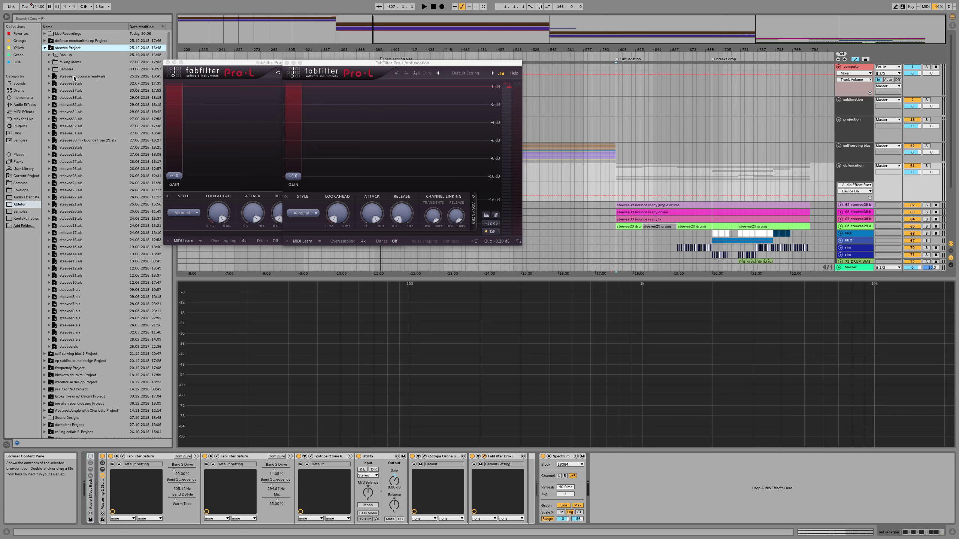
double_click(72, 77)
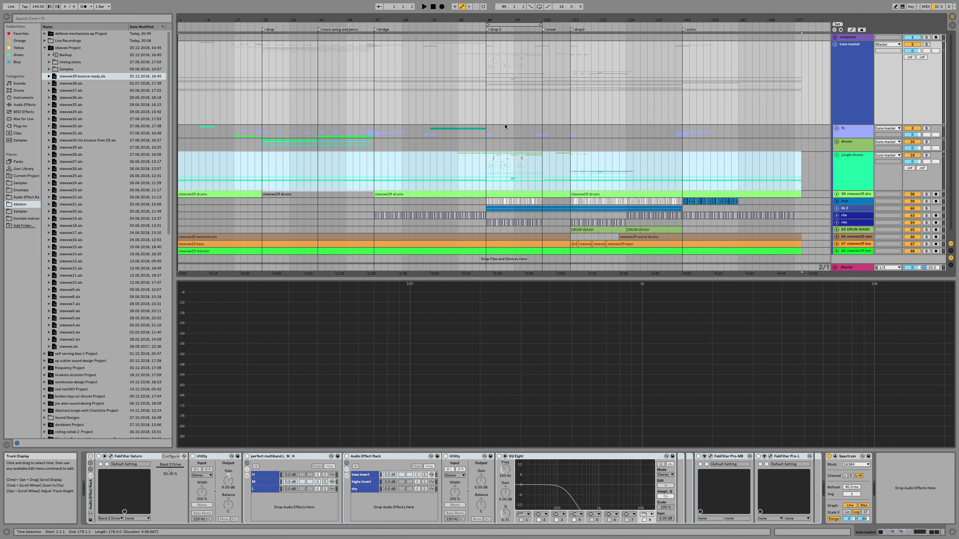
Inspect the device chains of the melodic, bass, weird drums and DRUM WASH tracks.
click(849, 251)
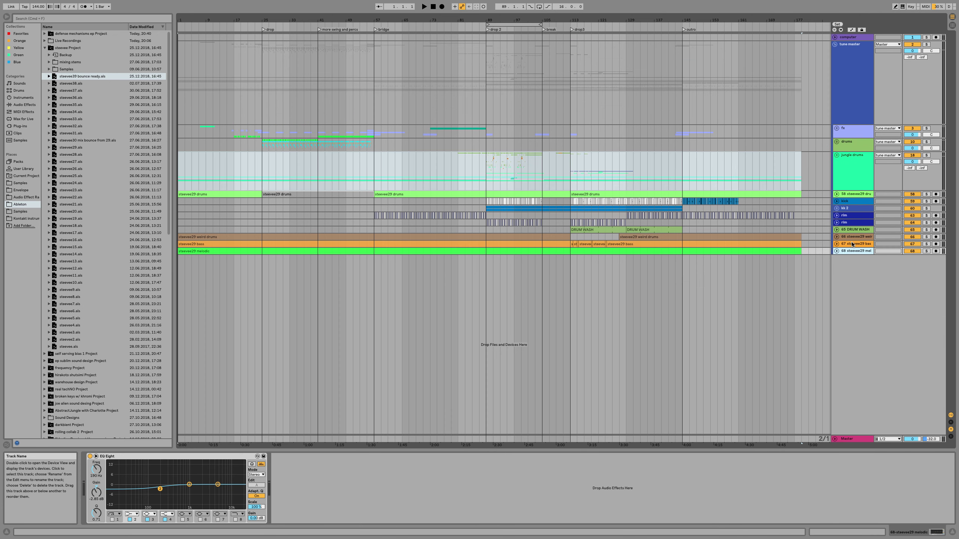
click(850, 244)
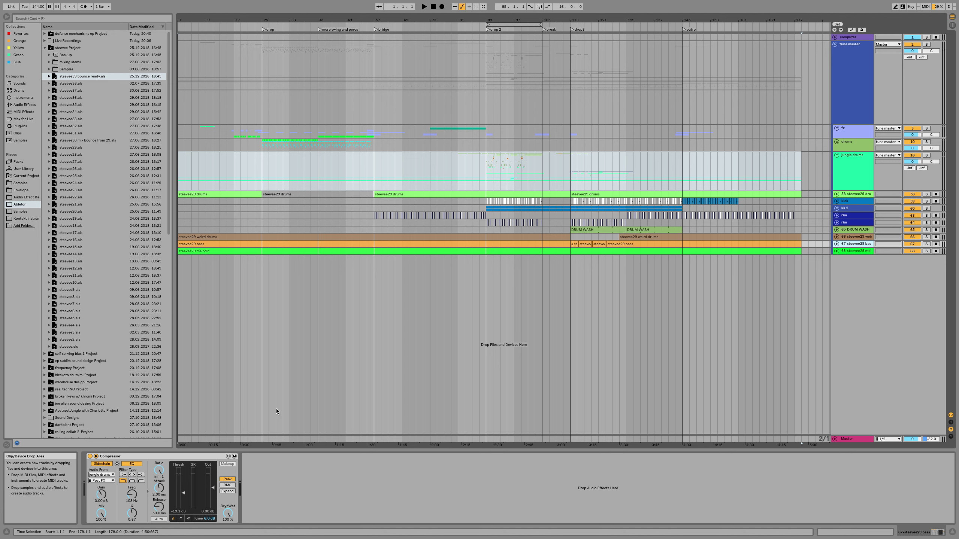
click(848, 238)
click(849, 230)
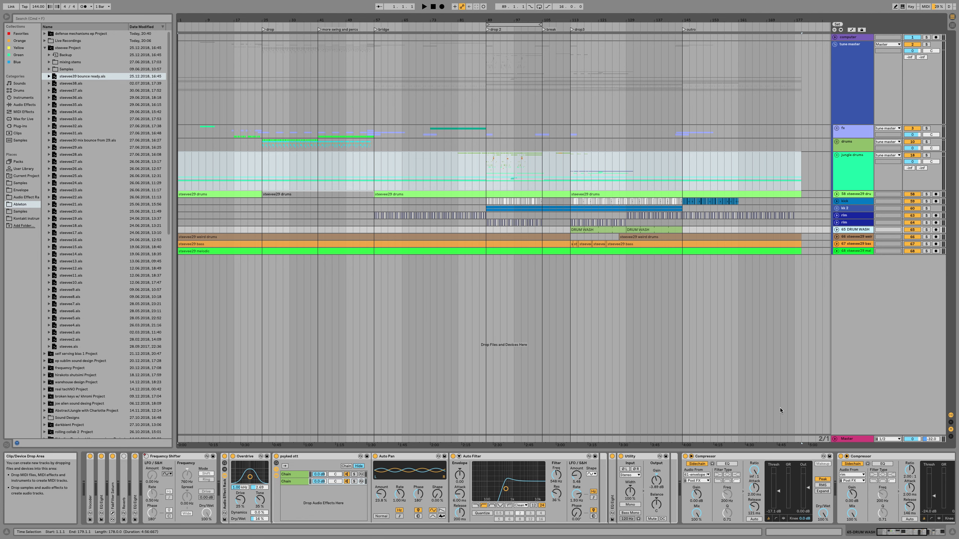
Check the sidechain input sources of the first Compressor and the Gate on the DRUM WASH track.
scroll(611, 478, right, 5)
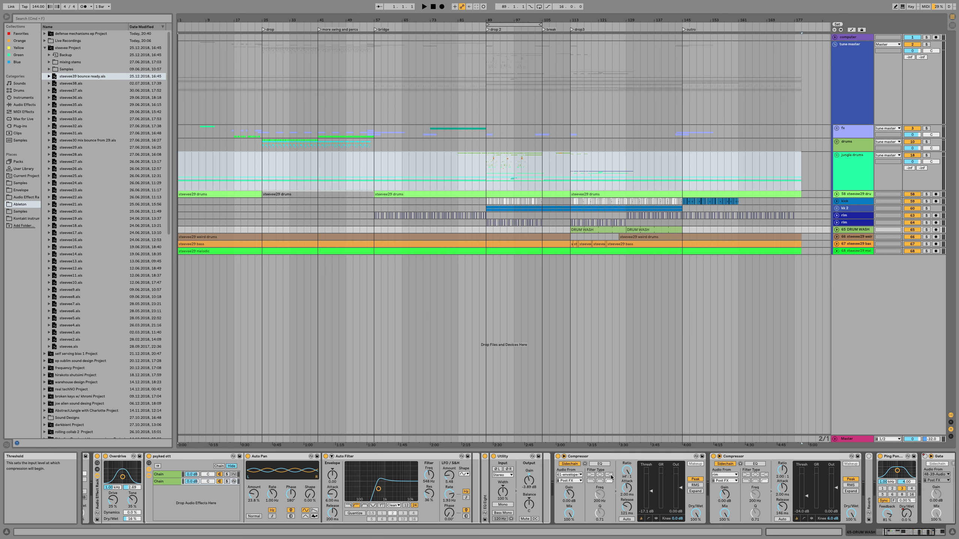
click(579, 476)
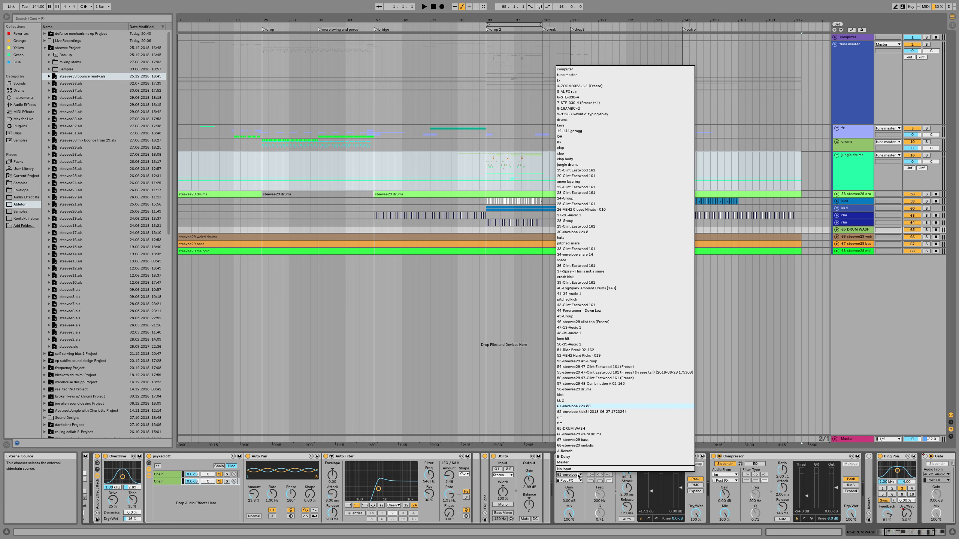
click(579, 476)
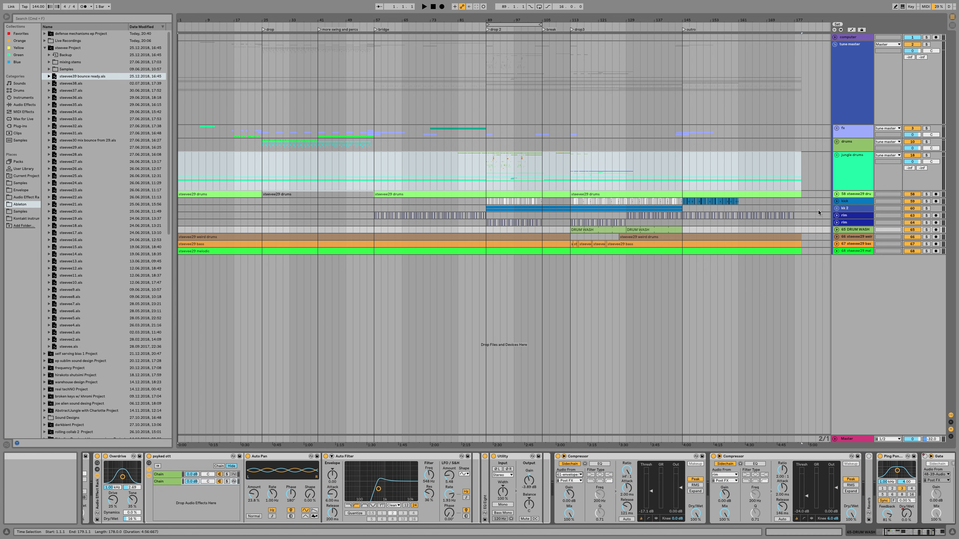
scroll(783, 486, right, 5)
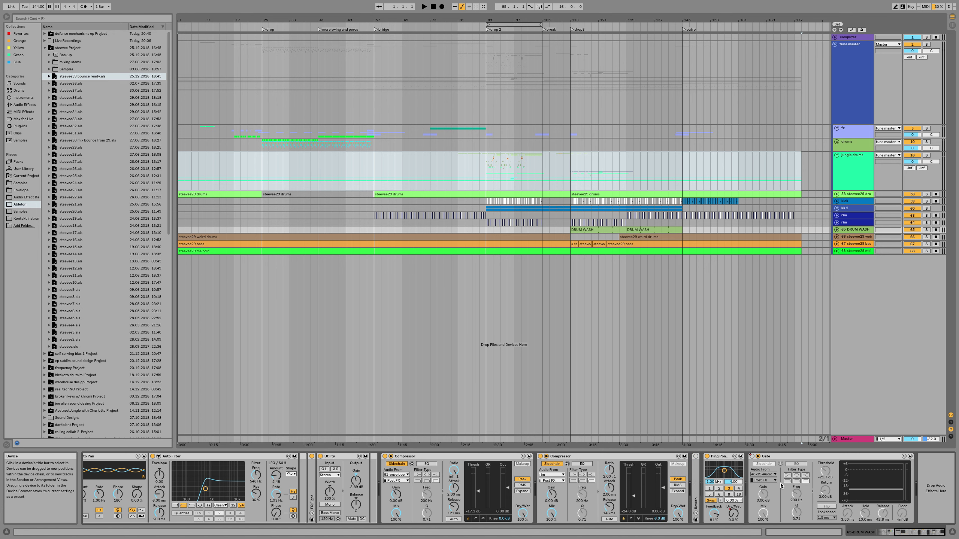
click(771, 475)
click(771, 477)
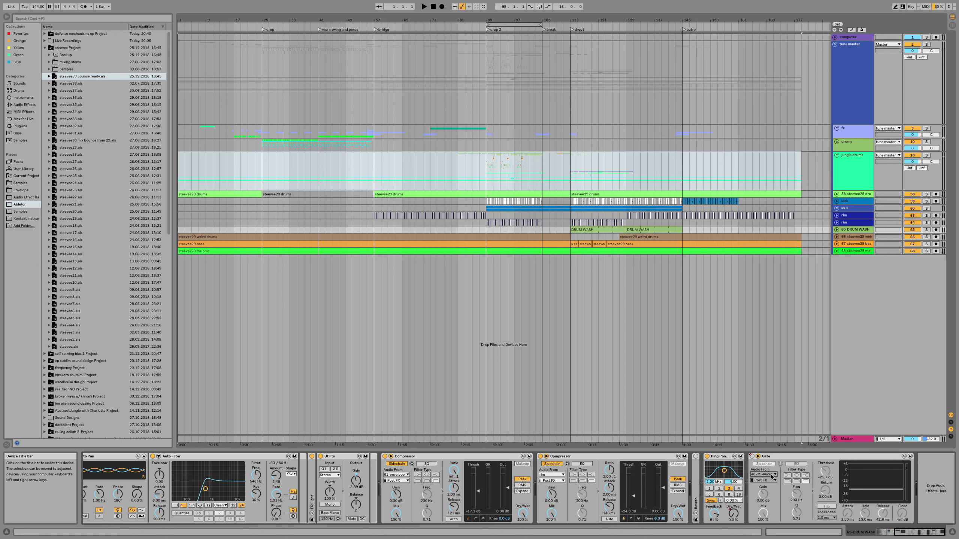
Unfold the jungle drums group, audition the 39-Audio 1 track in solo within drop 2, and fold the group again.
click(836, 155)
scroll(822, 223, down, 5)
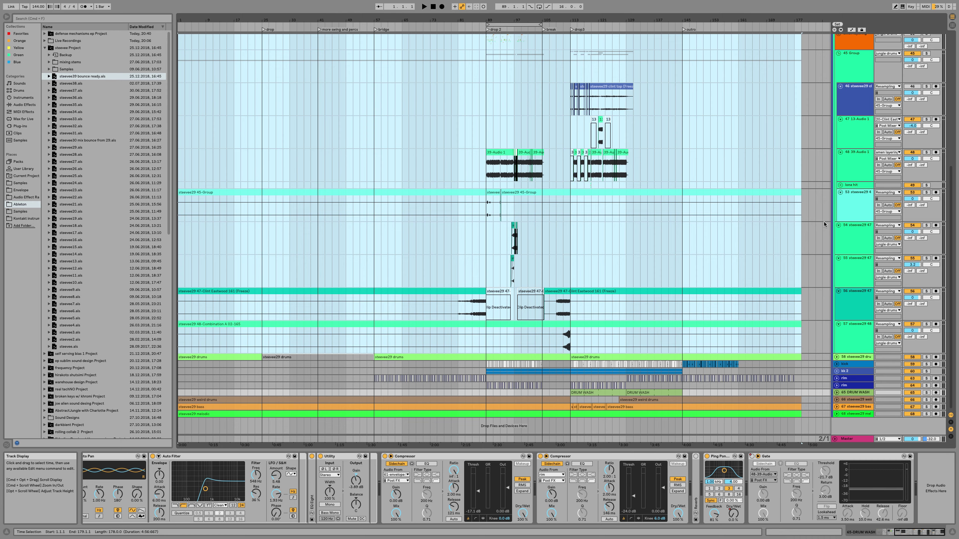
scroll(830, 223, up, 3)
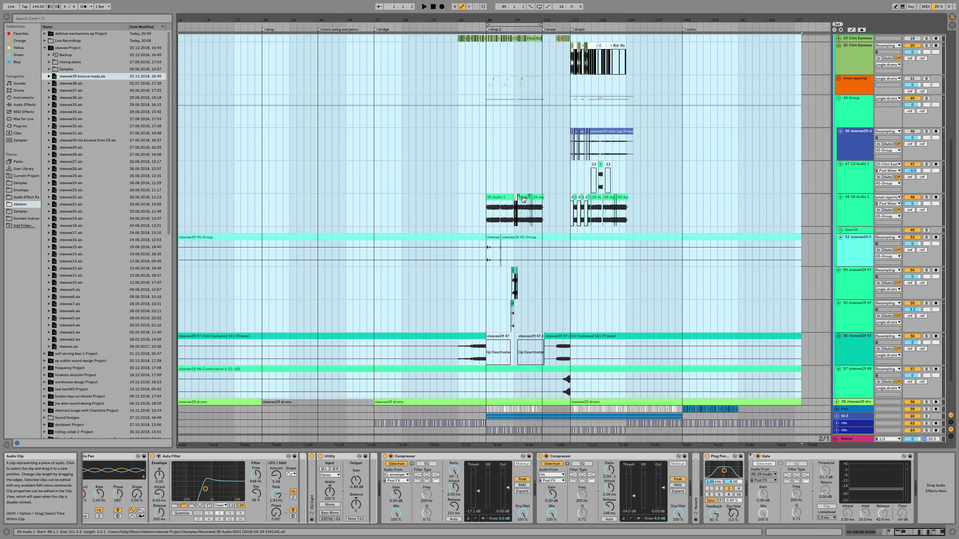
click(524, 199)
click(926, 197)
key(space)
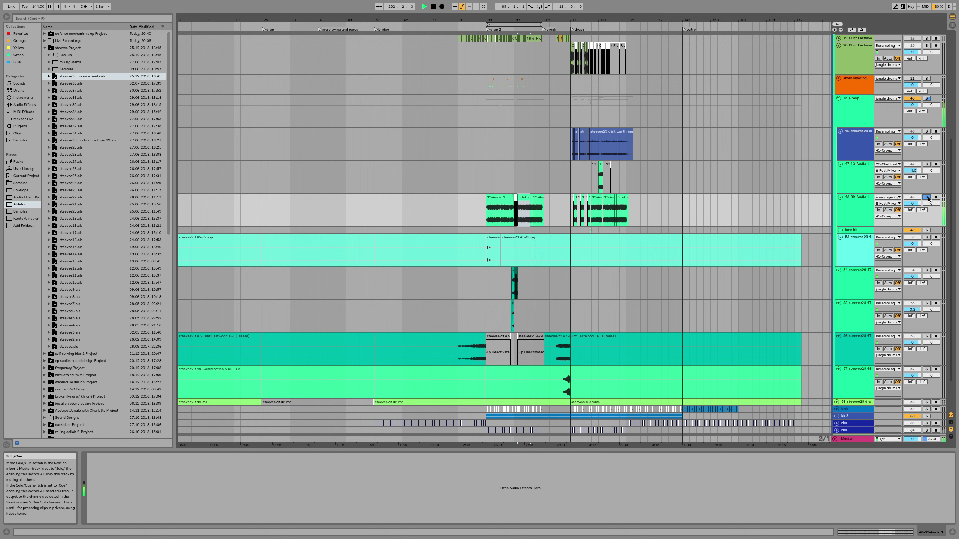
click(927, 197)
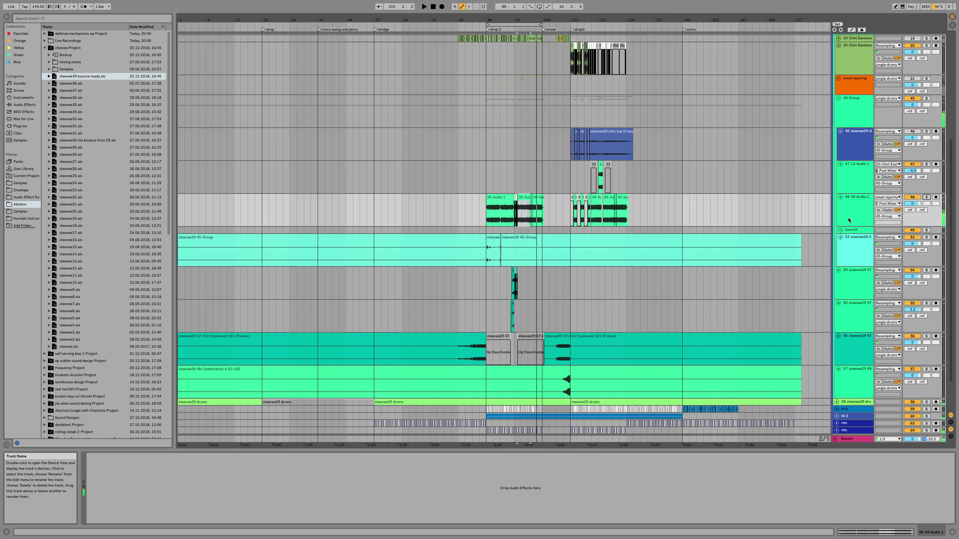
scroll(849, 217, up, 5)
click(837, 155)
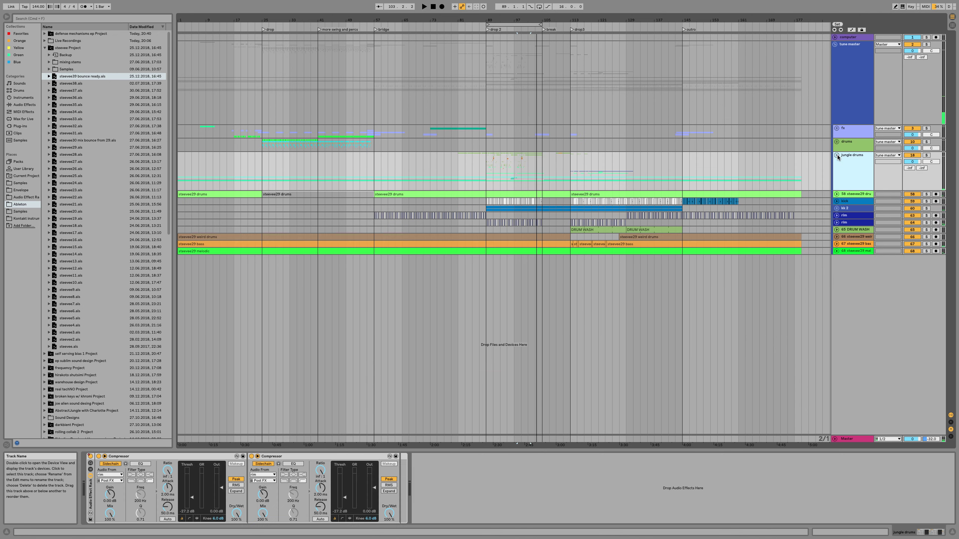
Show the DRUM WASH track's devices and play the song from its second clip and from its first clip at drop3.
click(849, 239)
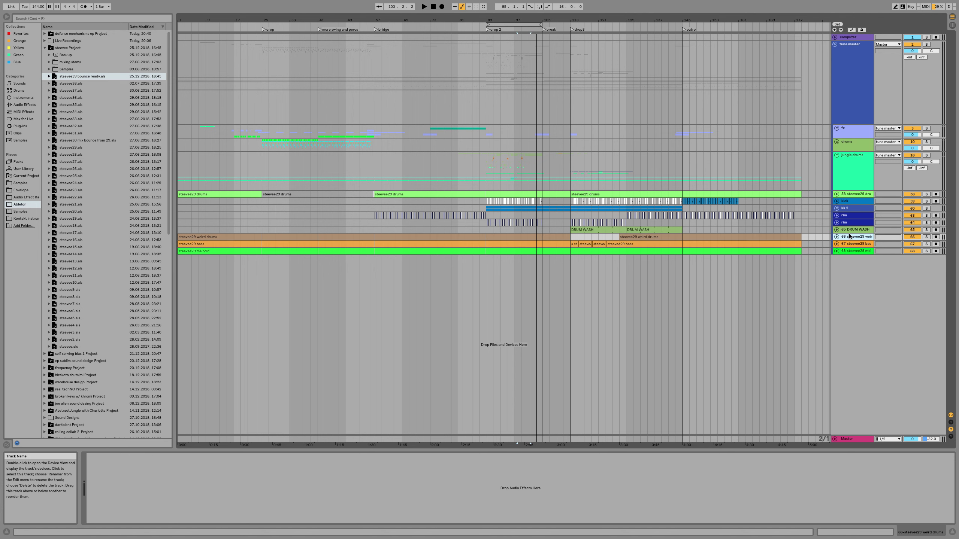
click(851, 230)
key(space)
click(627, 231)
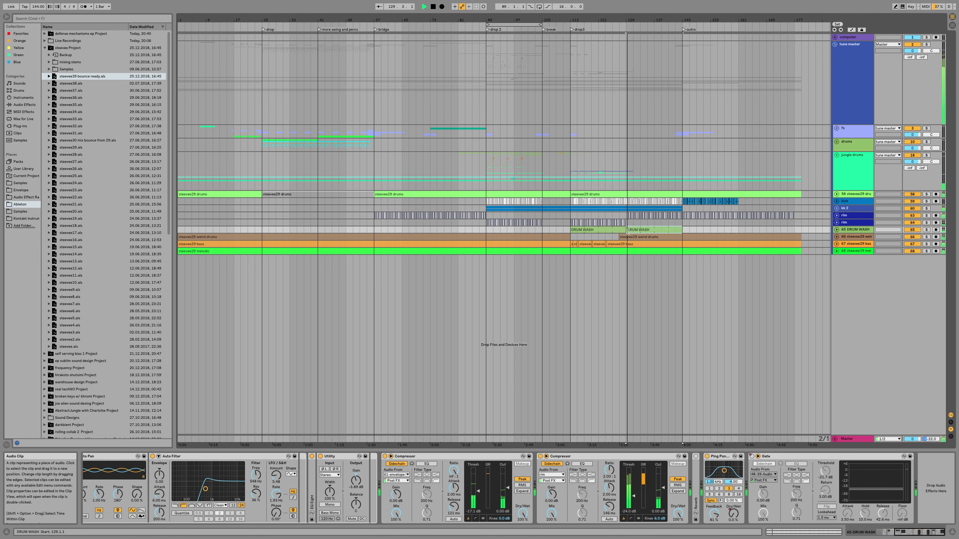
click(611, 230)
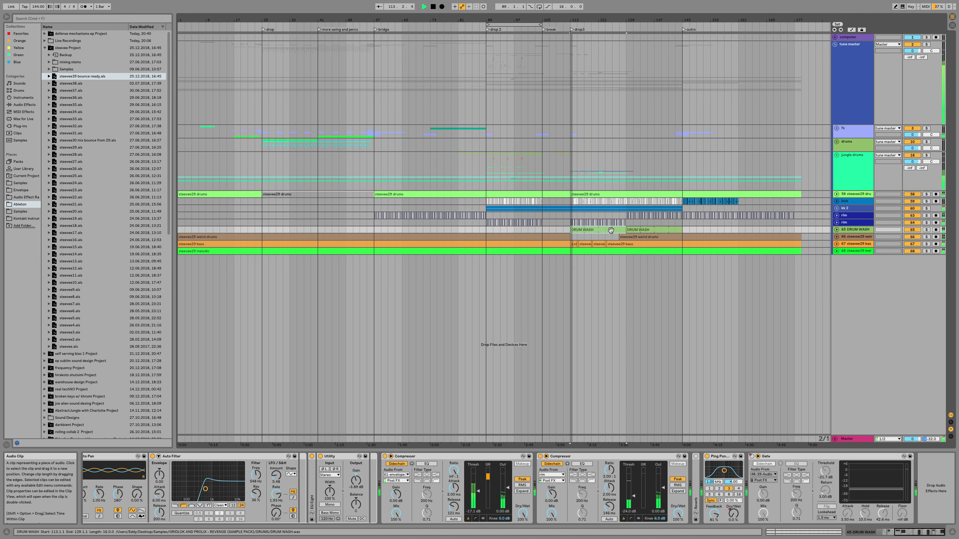
Show the automation lanes and examine the DRUM WASH track's Frequency Shifter and Gate automation during playback.
key(a)
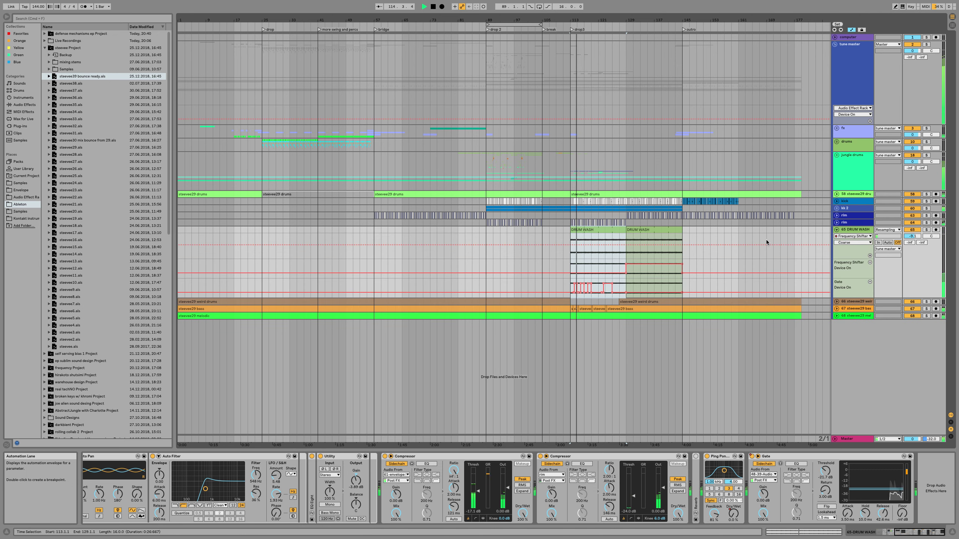
scroll(591, 295, up, 2)
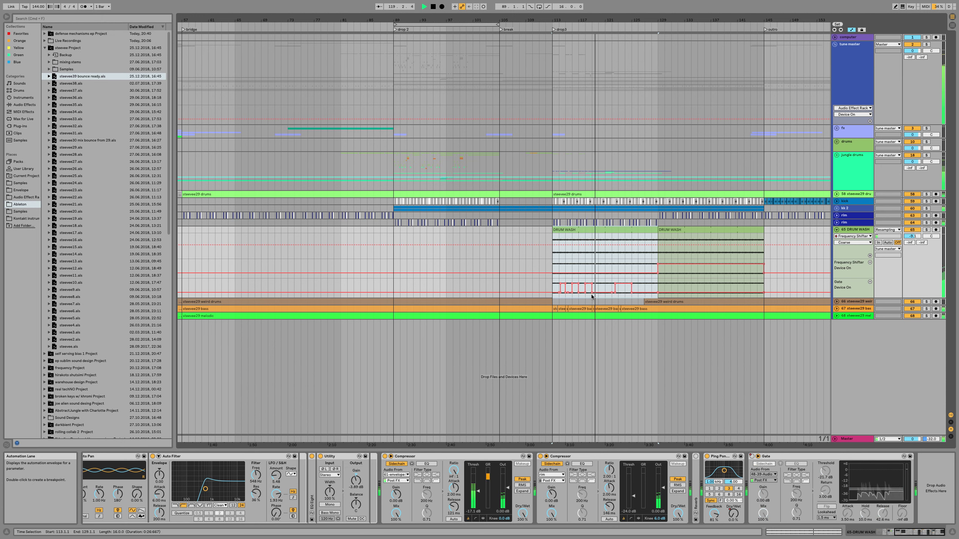
key(a)
key(a)
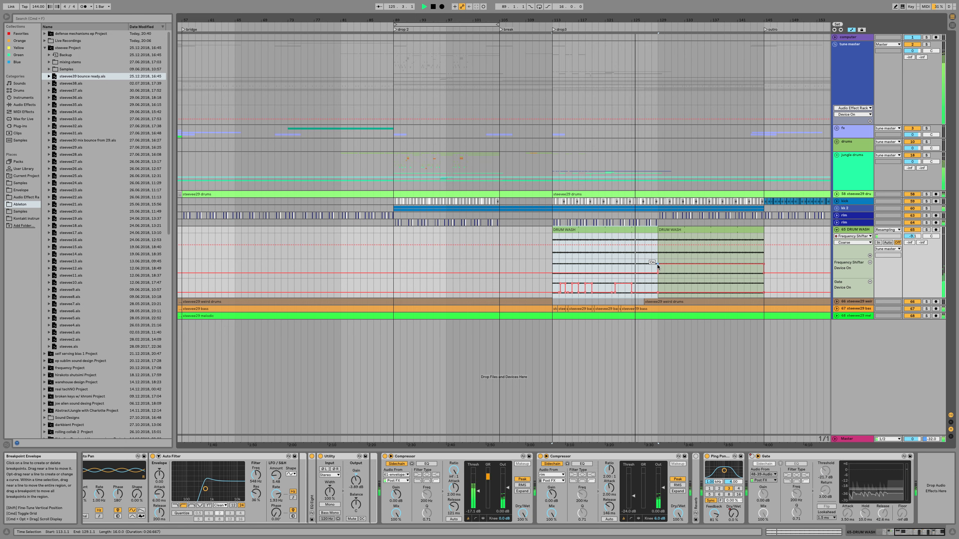
key(minus)
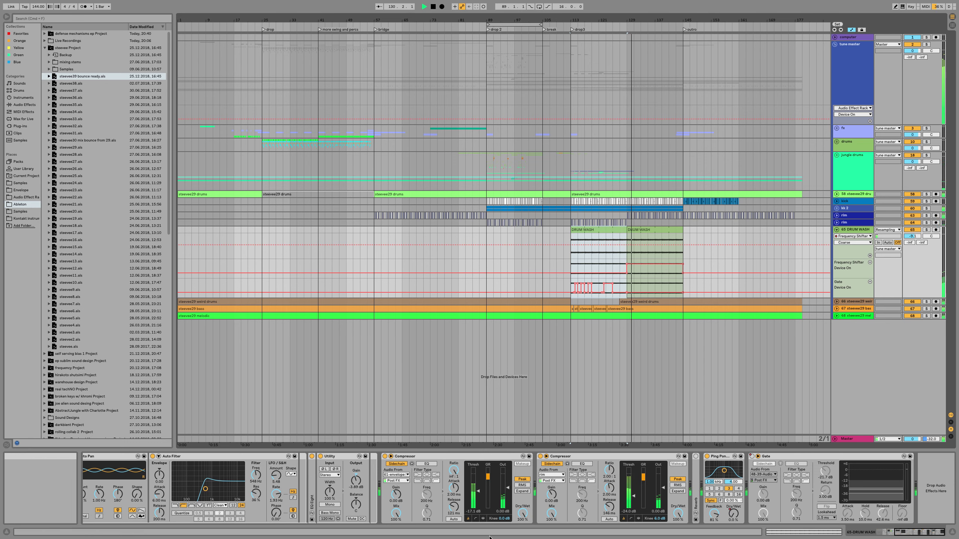
Solo the DRUM WASH track and play the song from its first clip at drop3.
scroll(605, 475, left, 8)
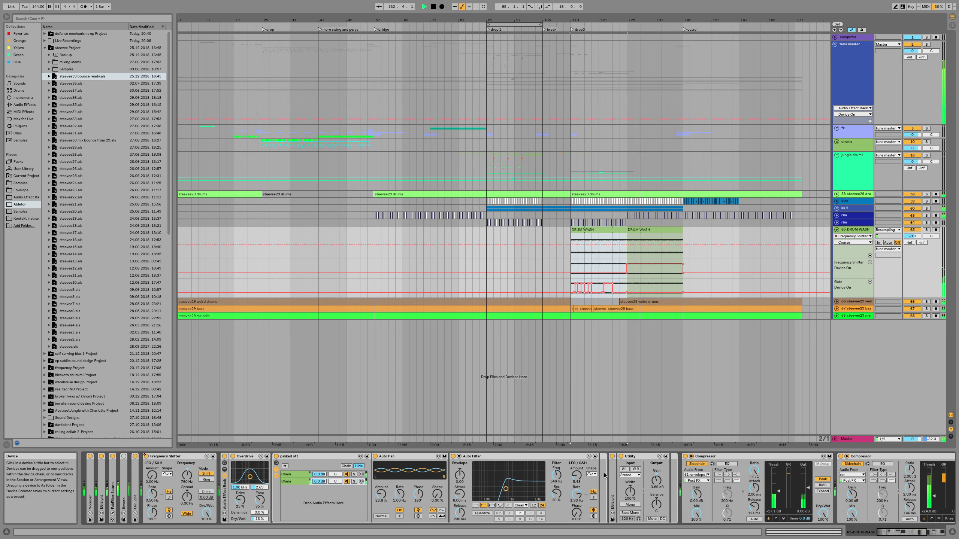
click(926, 229)
click(644, 237)
click(609, 230)
key(space)
key(space)
key(space)
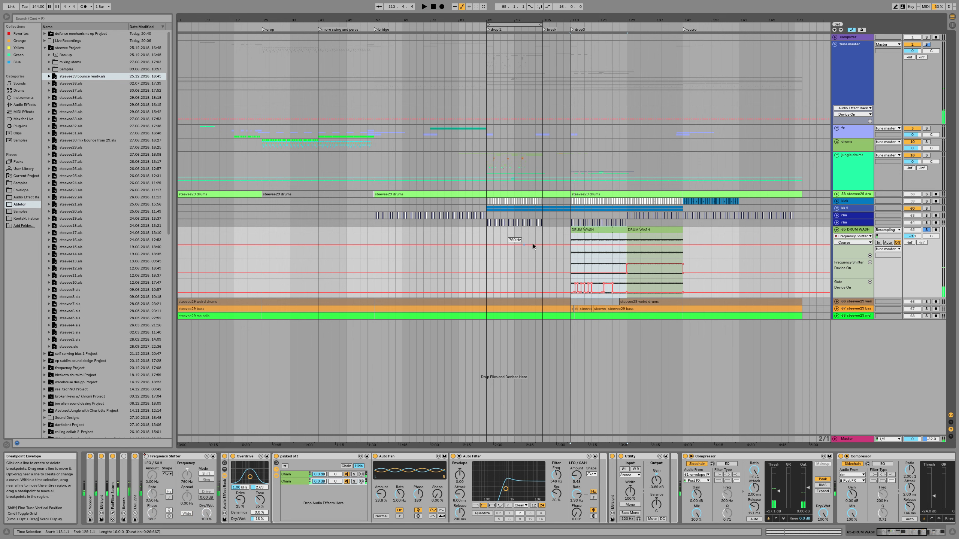
Examine the device chains of the two rim tracks and solo the upper rim track.
click(855, 224)
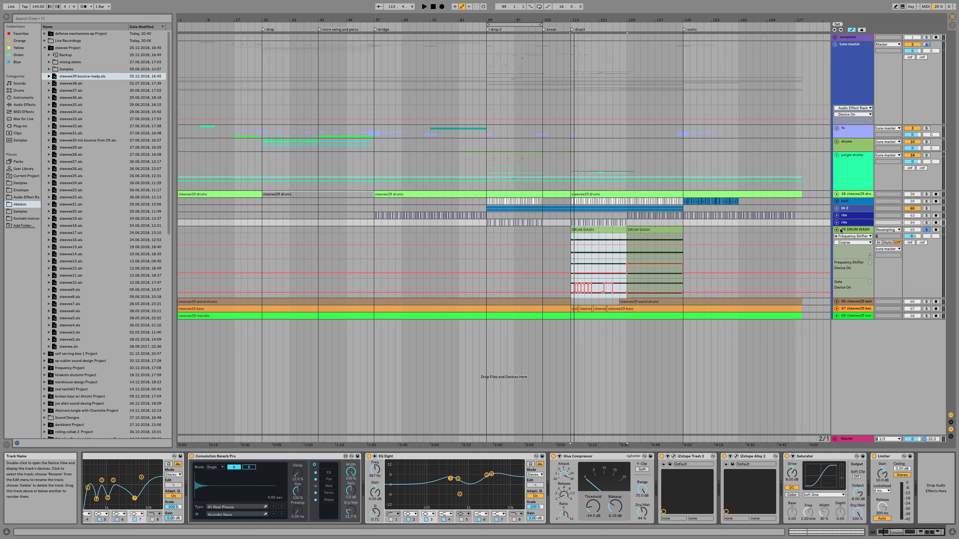
scroll(645, 495, up, 3)
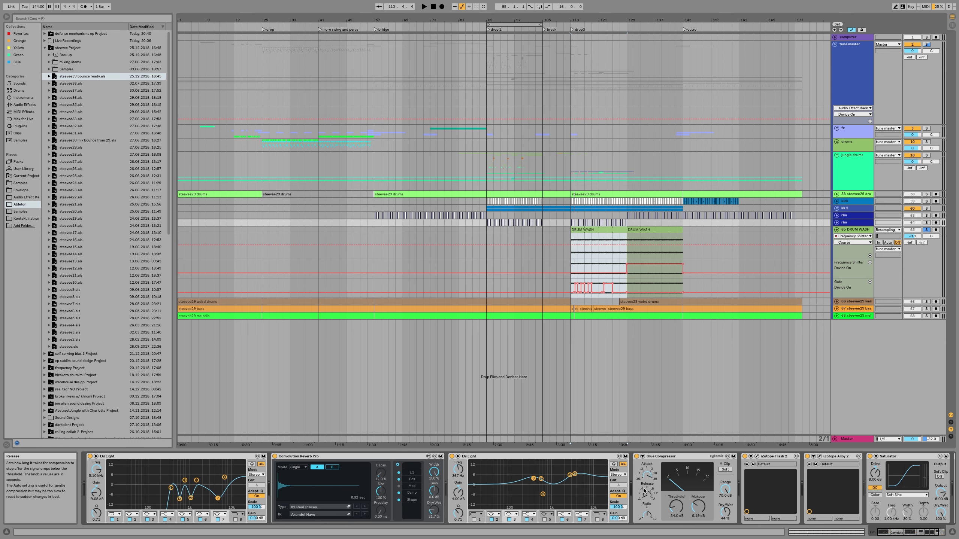
click(848, 218)
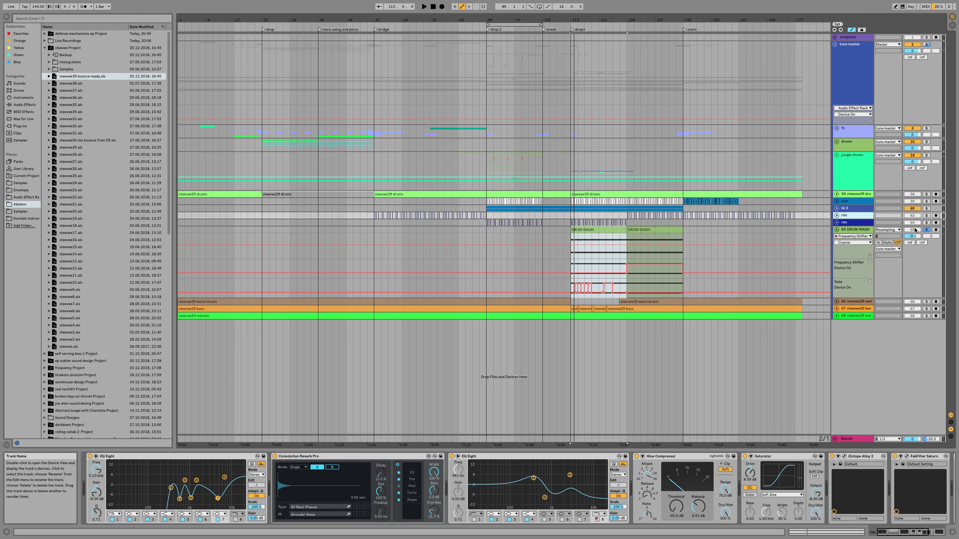
click(926, 216)
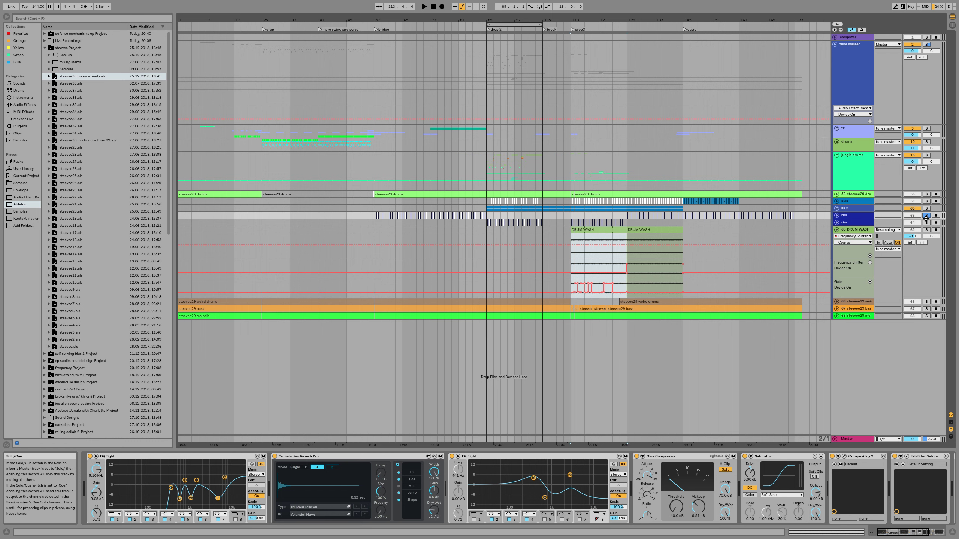
scroll(819, 487, right, 7)
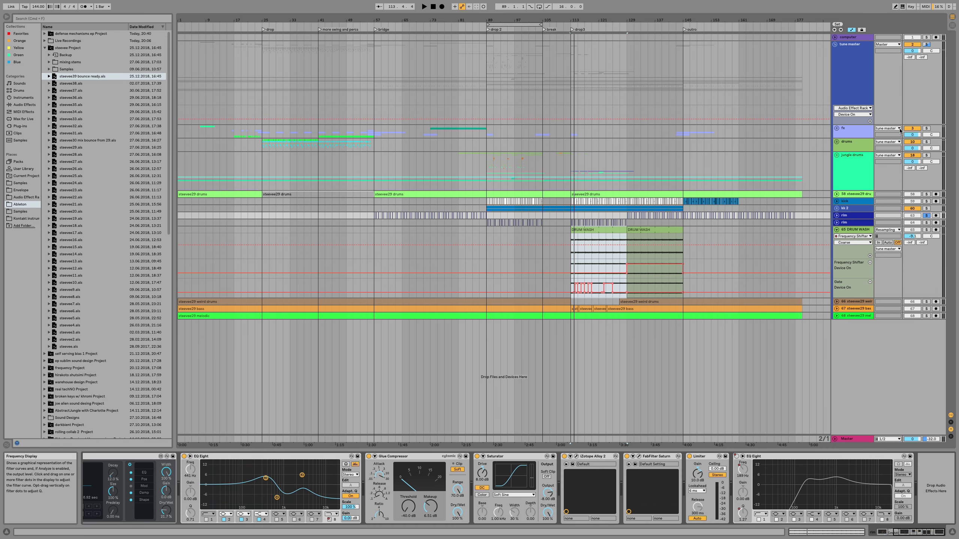
Inspect the devices on the kk 2, kick and sleevee29 drums tracks, including the drums Compressor's sidechain source.
click(851, 209)
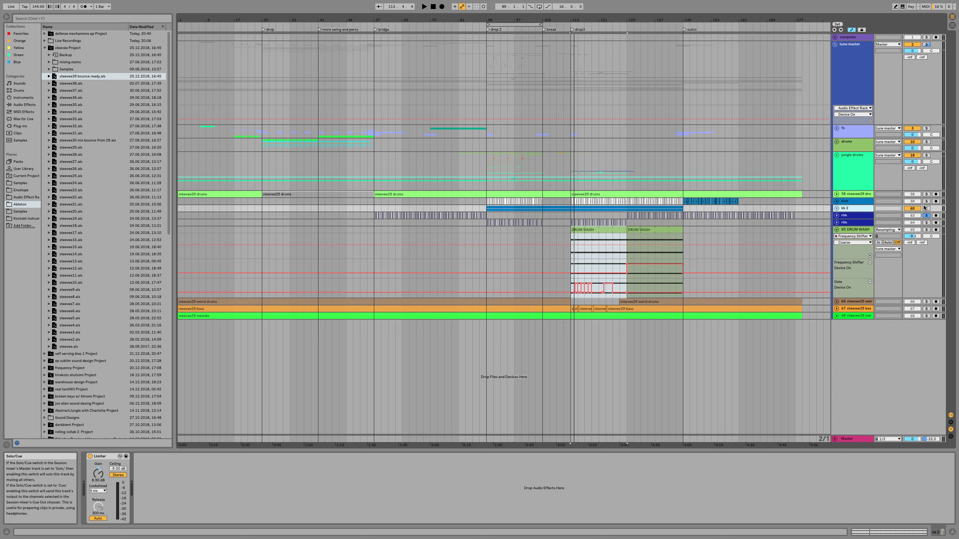
click(858, 203)
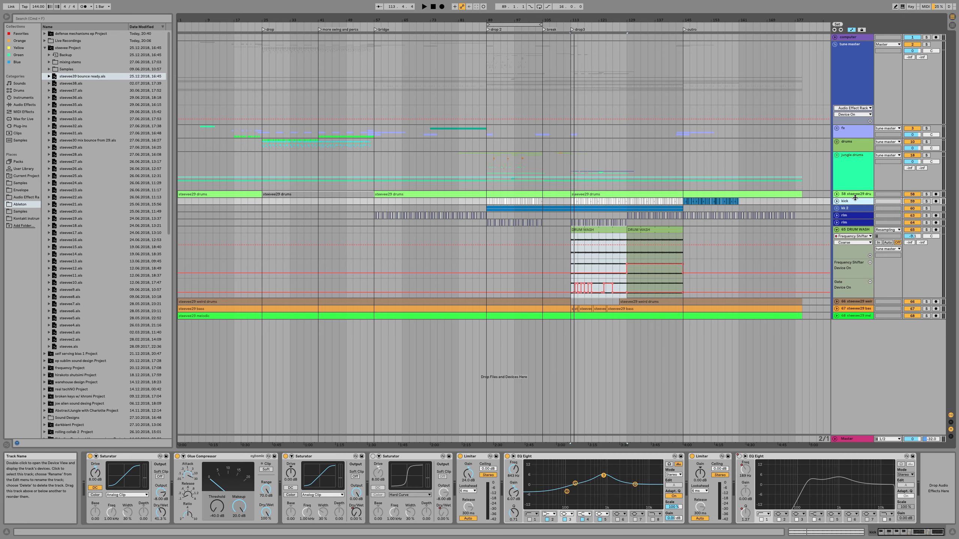
click(855, 195)
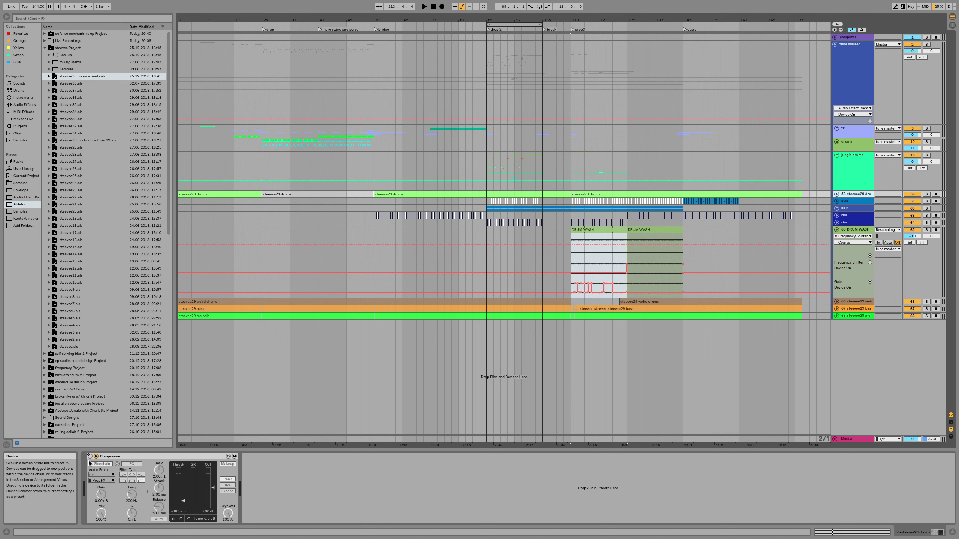
click(101, 475)
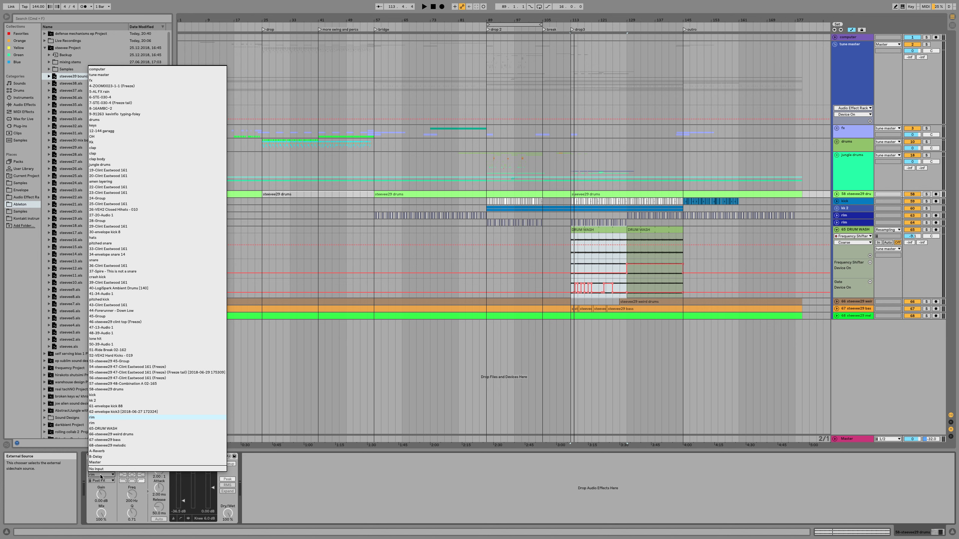
click(845, 195)
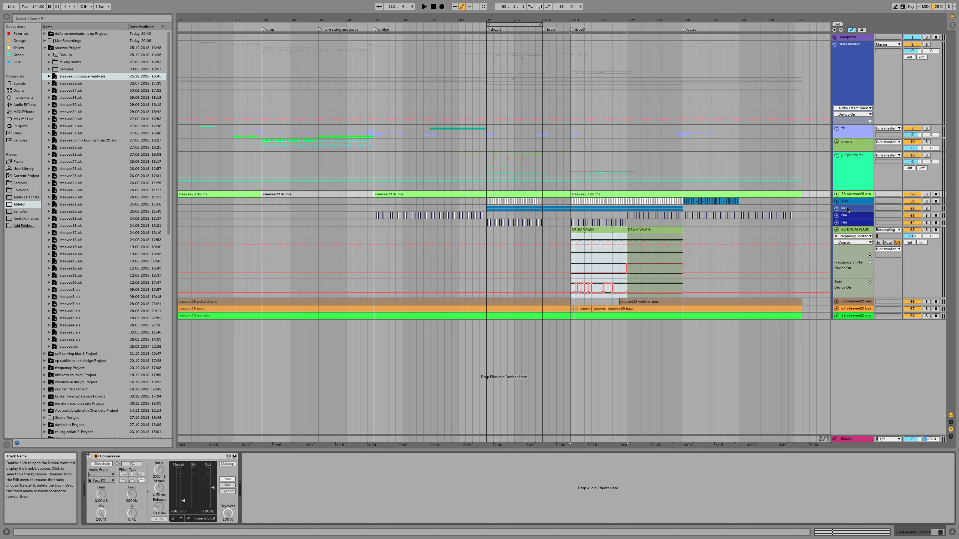
Inspect the devices on the jungle drums, drums and fx groups.
click(849, 176)
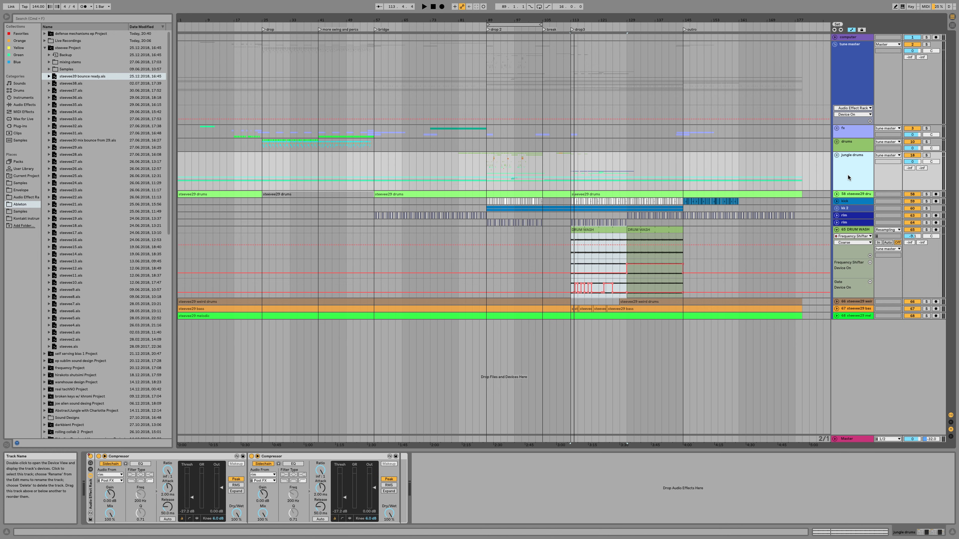
click(859, 143)
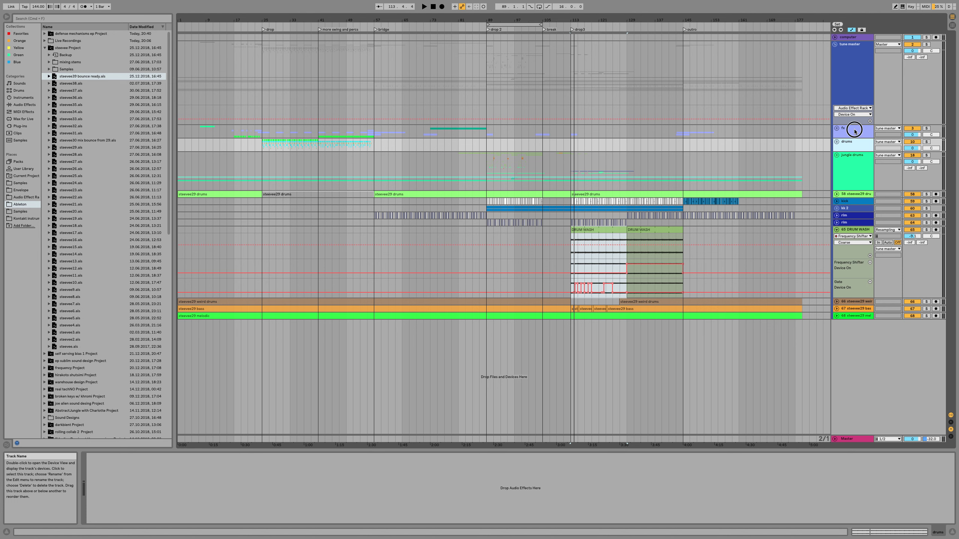
click(855, 131)
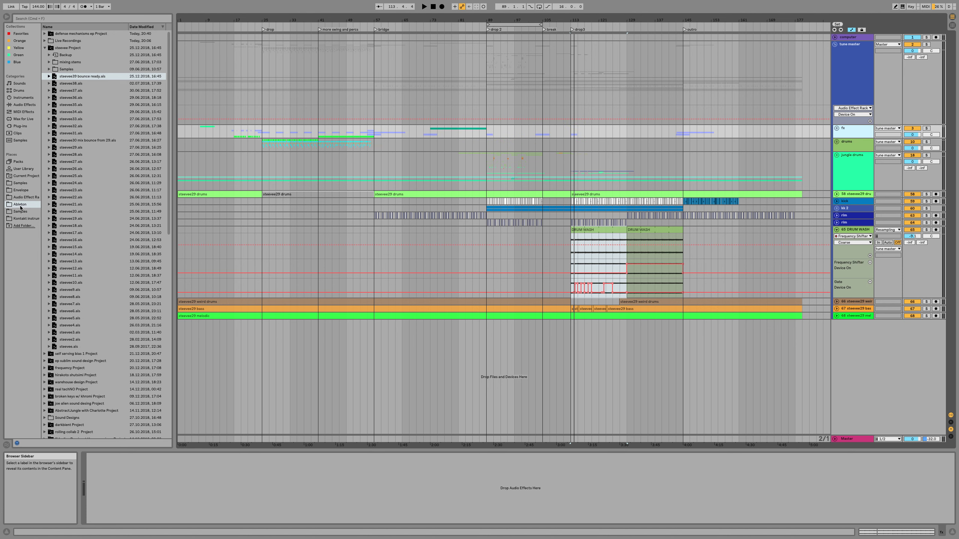
Open defense mechanisms ep.als from the defense mechanisms ep Project folder.
click(43, 33)
click(63, 57)
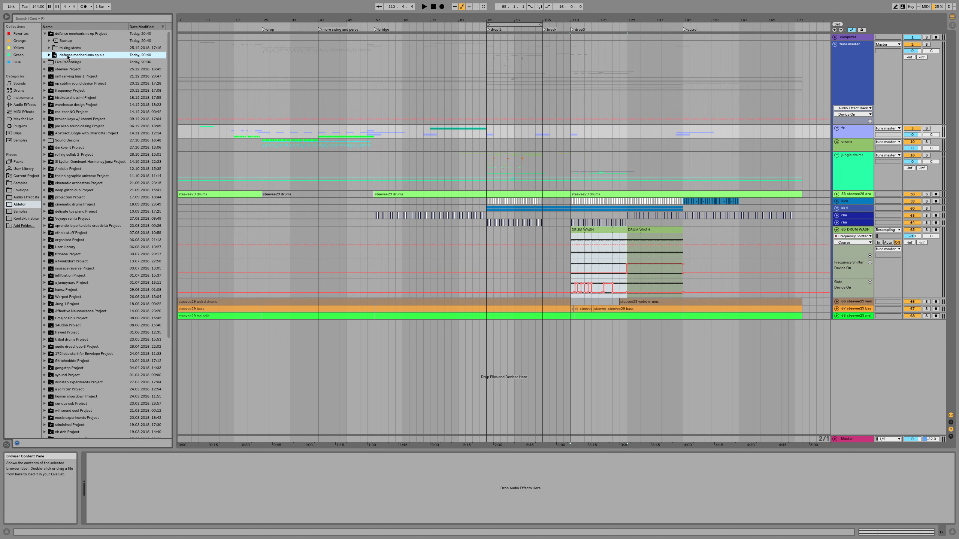
double_click(87, 56)
click(425, 280)
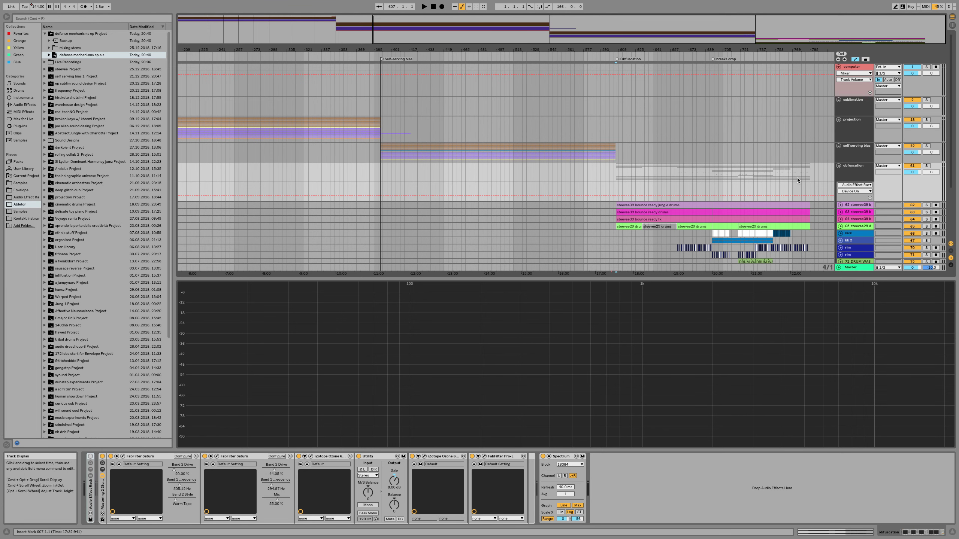
Show the sleevee29 bass track's Compressor in obfuscation and check its available sidechain sources without changing the input.
scroll(831, 234, down, 3)
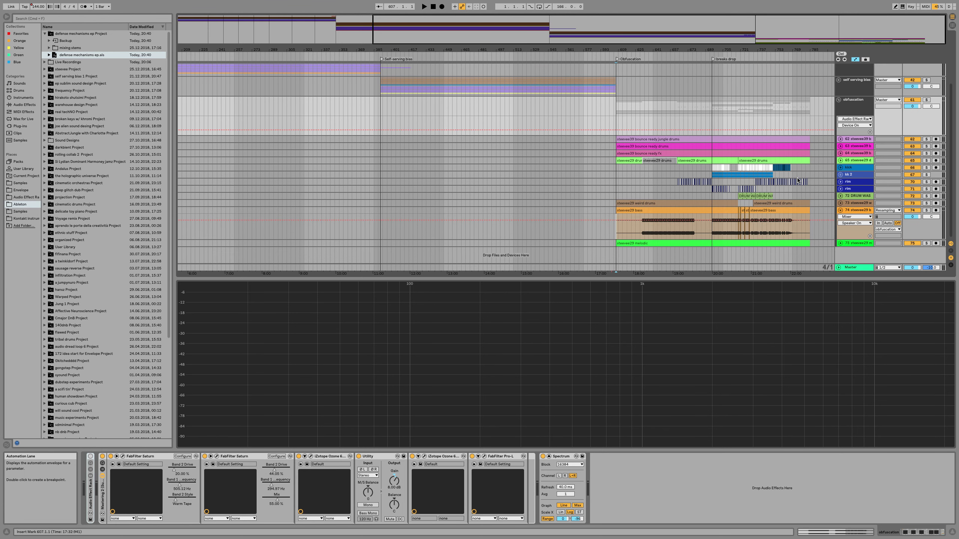
click(855, 213)
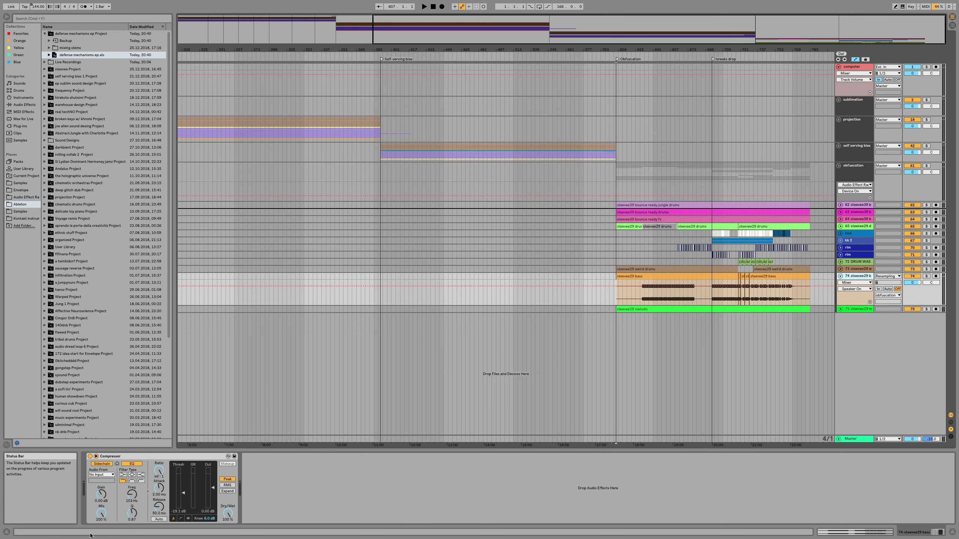
click(107, 475)
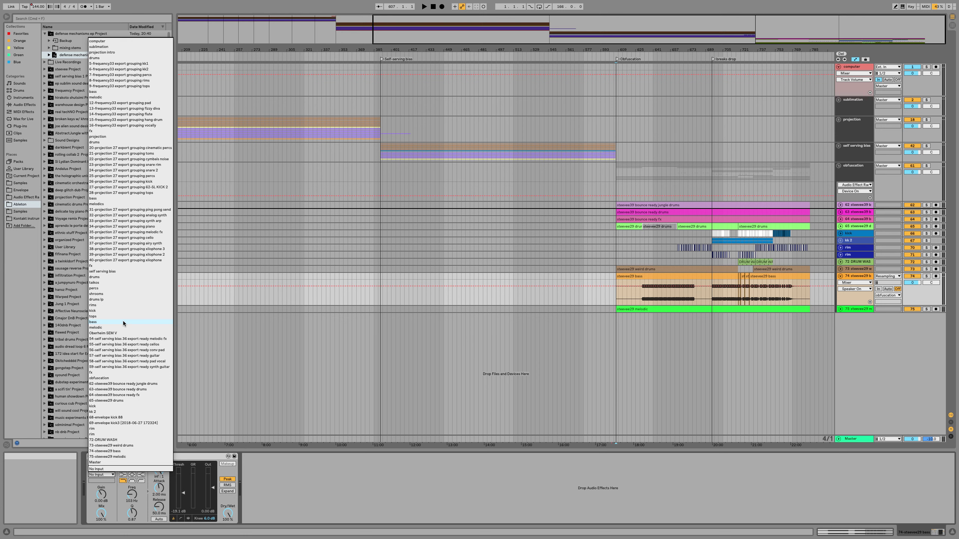
click(205, 459)
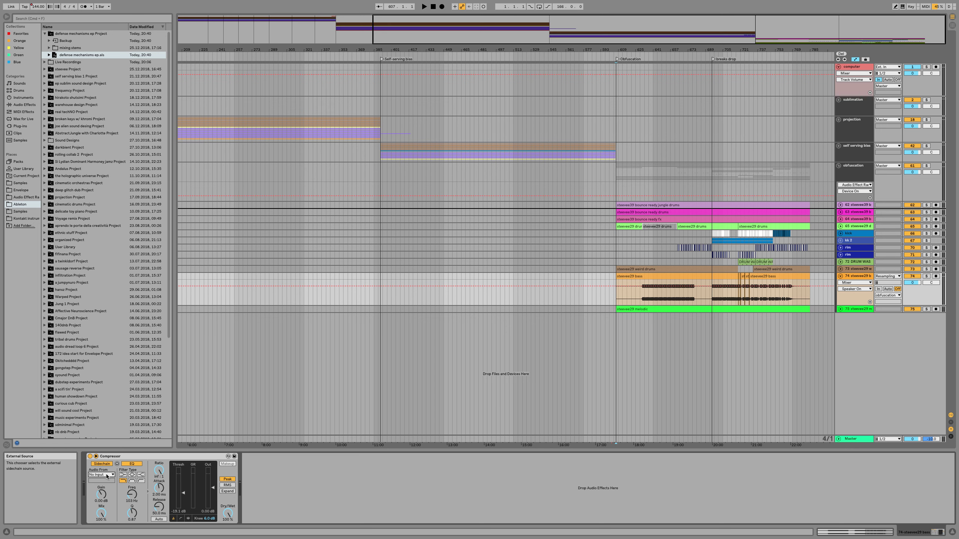
Examine the DRUM WASH track's device chain in the EP set, including the Compressor and Gate sidechain inputs.
click(858, 261)
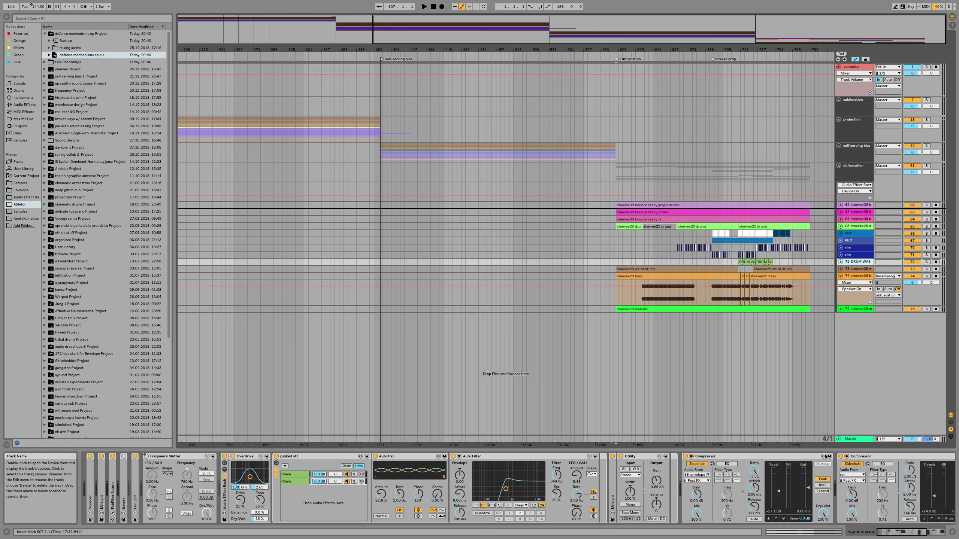
scroll(817, 480, right, 5)
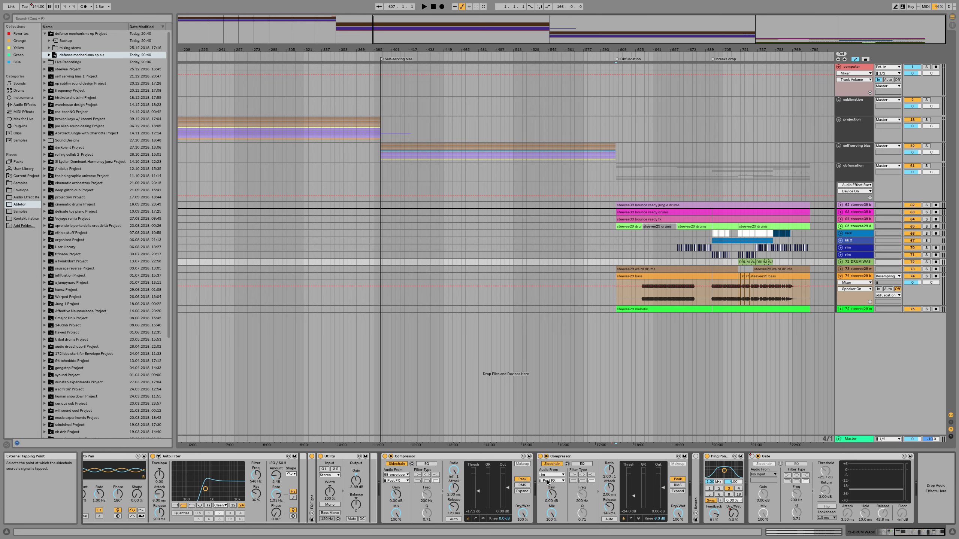
scroll(548, 483, left, 5)
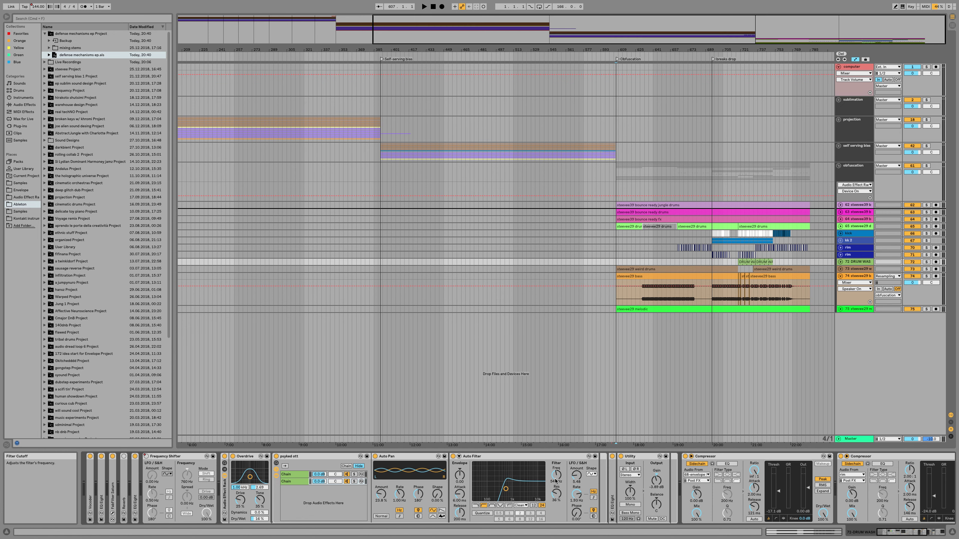
scroll(569, 477, right, 5)
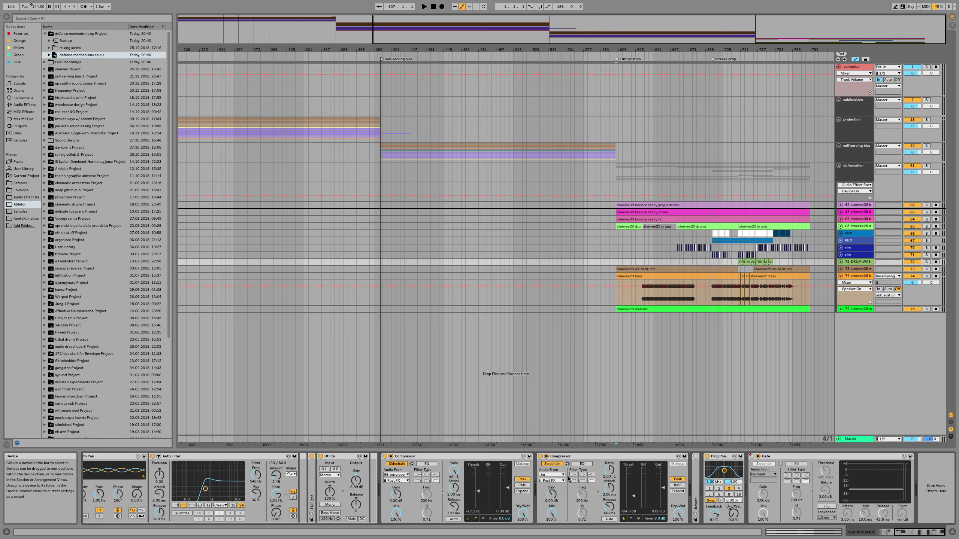
Focus on obfuscation's breaks drop section and play the song from the kick track's start there.
click(713, 264)
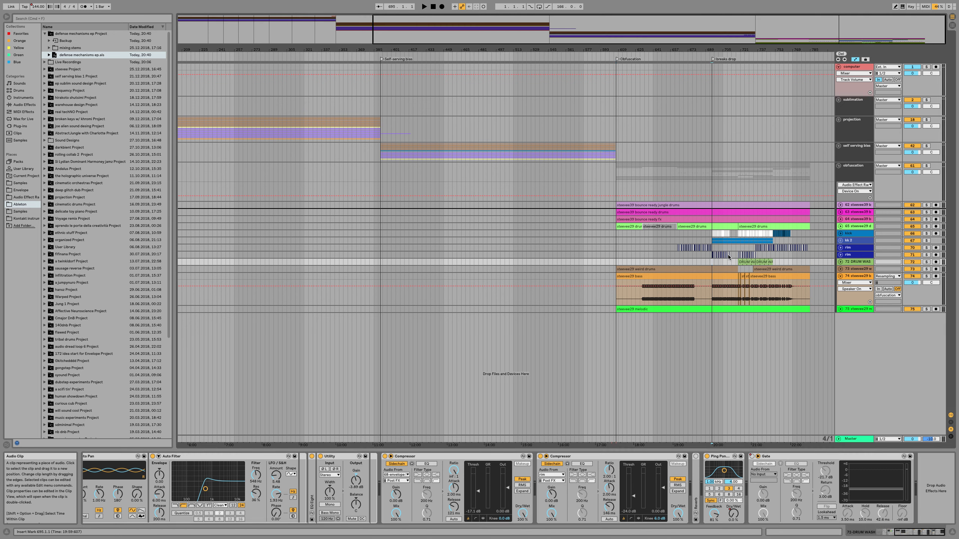
drag(714, 265, 723, 207)
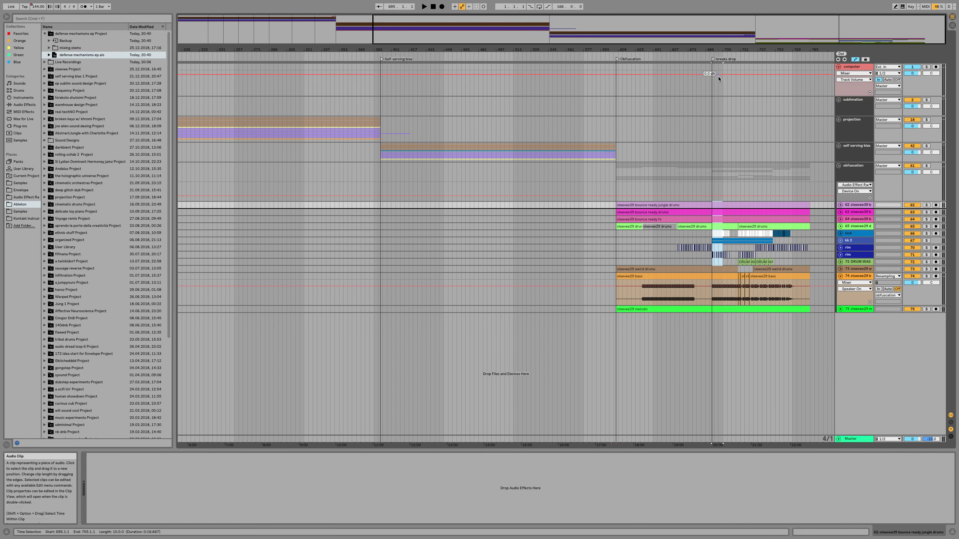
drag(738, 50, 722, 76)
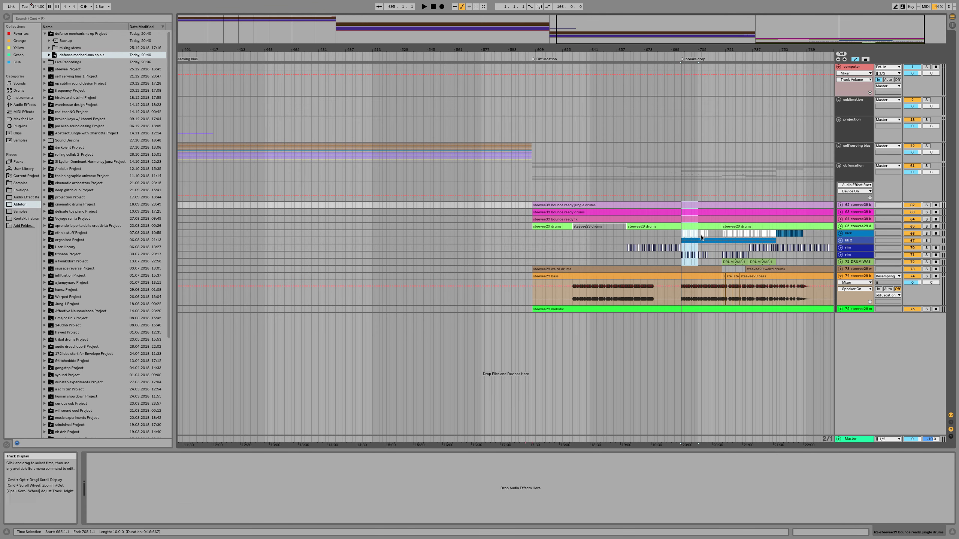
click(680, 235)
key(space)
scroll(739, 228, up, 5)
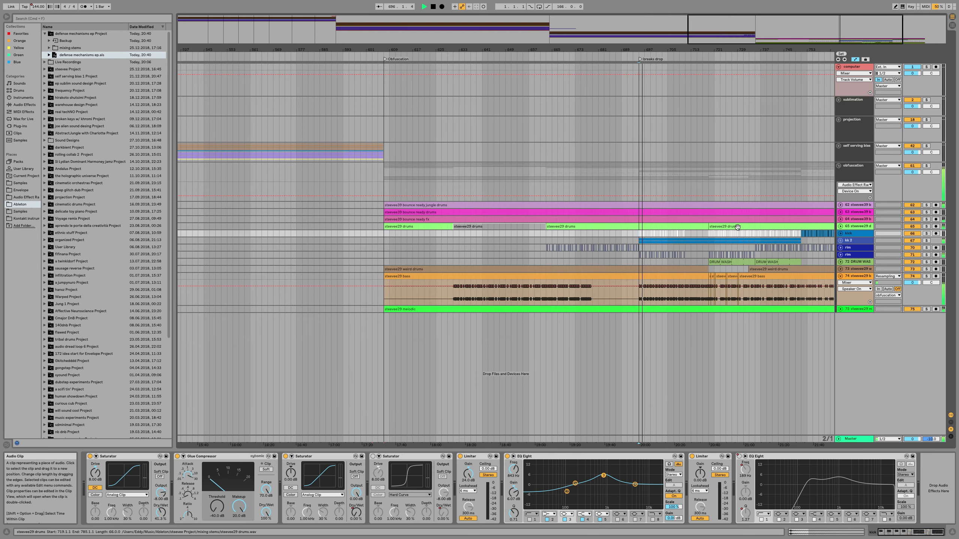
Show the Master track's devices and view its Spectrum display while obfuscation plays.
scroll(739, 228, right, 5)
scroll(680, 234, down, 3)
scroll(680, 234, up, 2)
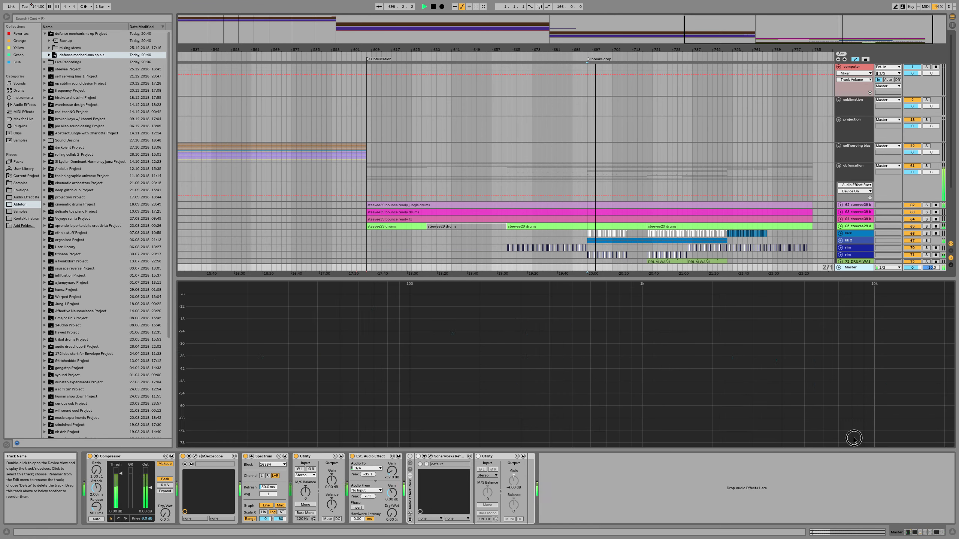
click(854, 439)
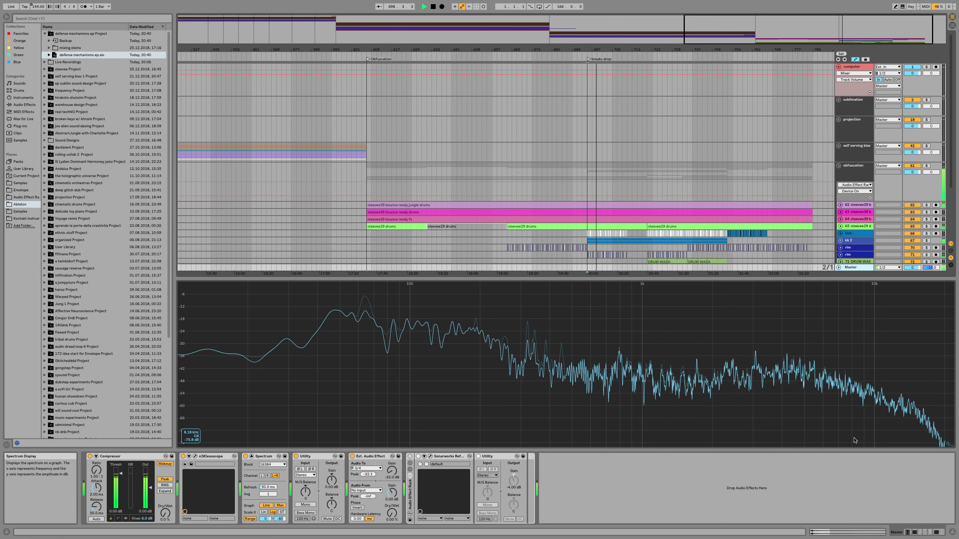
scroll(673, 203, down, 3)
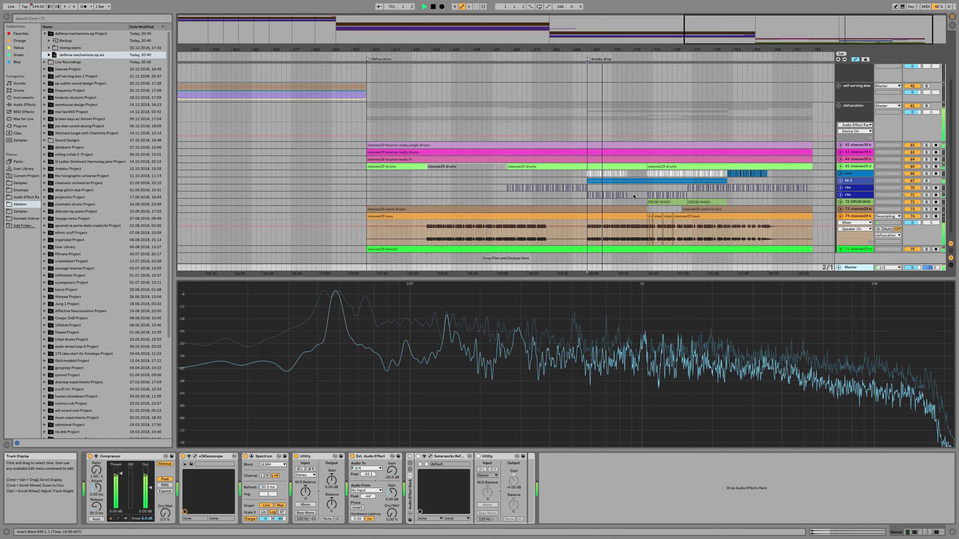
Briefly solo the sleevee29 bass track and set its Compressor's sidechain source to 62-sleevee29 bounce ready jungle drums.
click(861, 217)
click(928, 276)
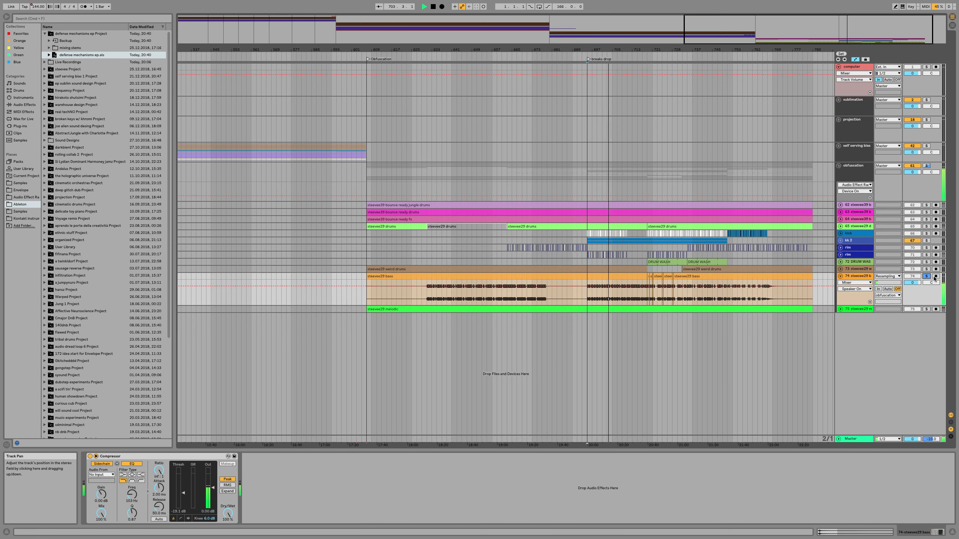
click(926, 276)
click(107, 475)
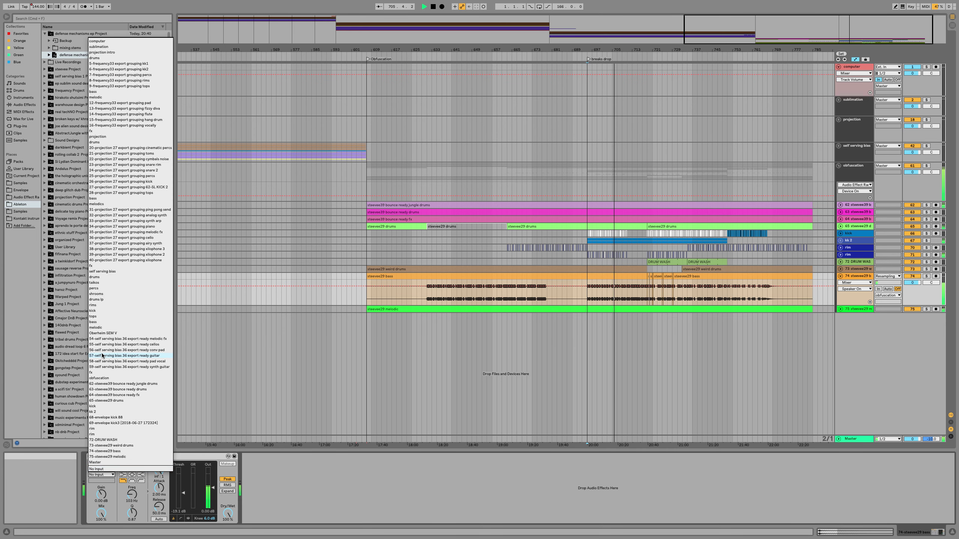
click(109, 385)
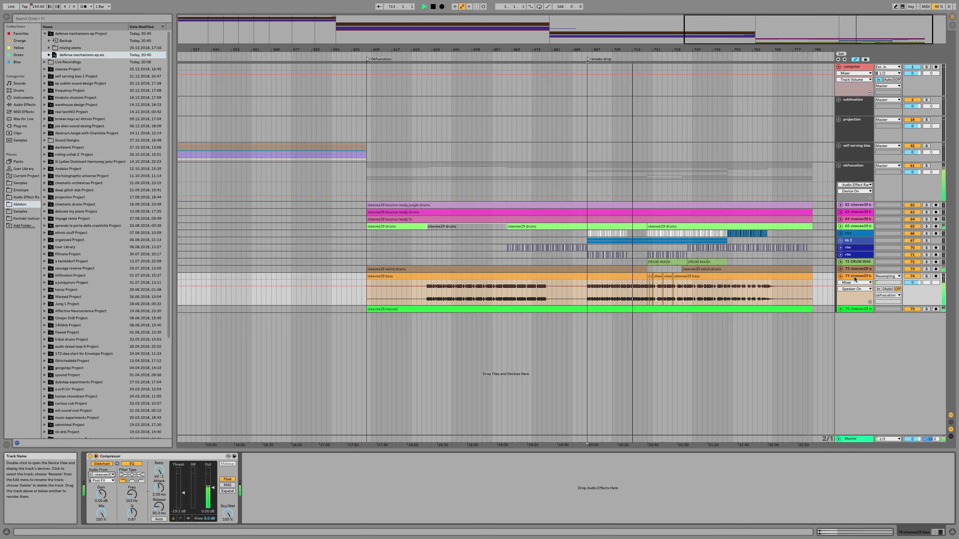
View the Master track's Spectrum during playback and adjust the sleevee29 bass track's volume.
click(850, 438)
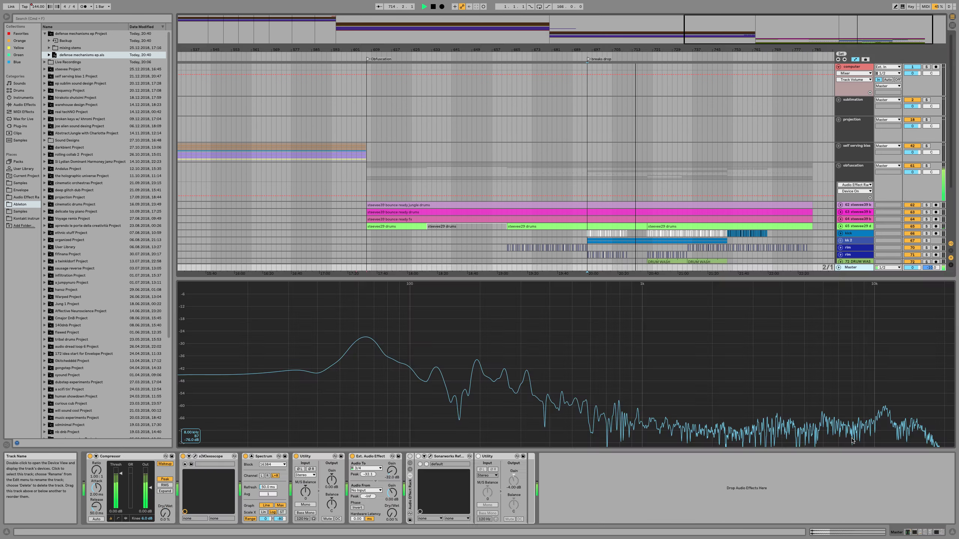
scroll(719, 184, down, 5)
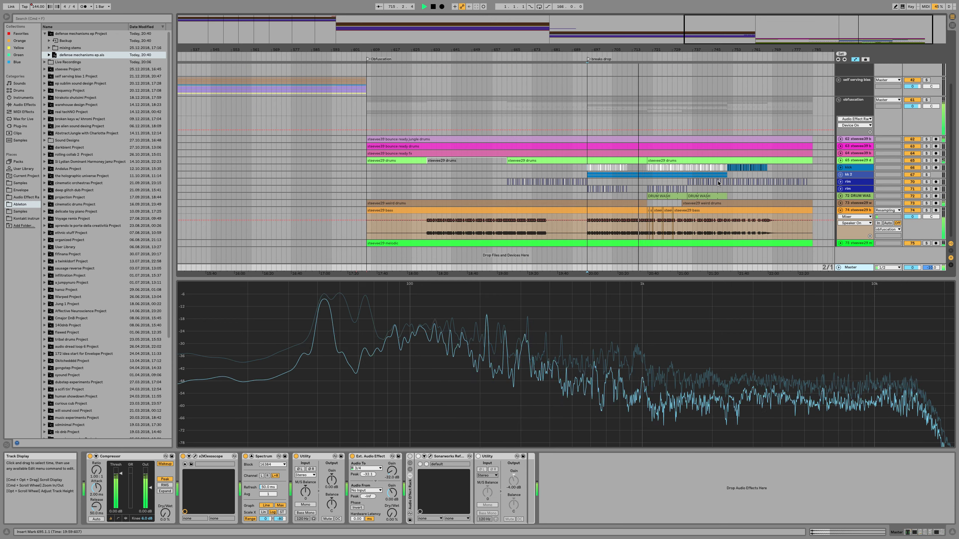
click(913, 217)
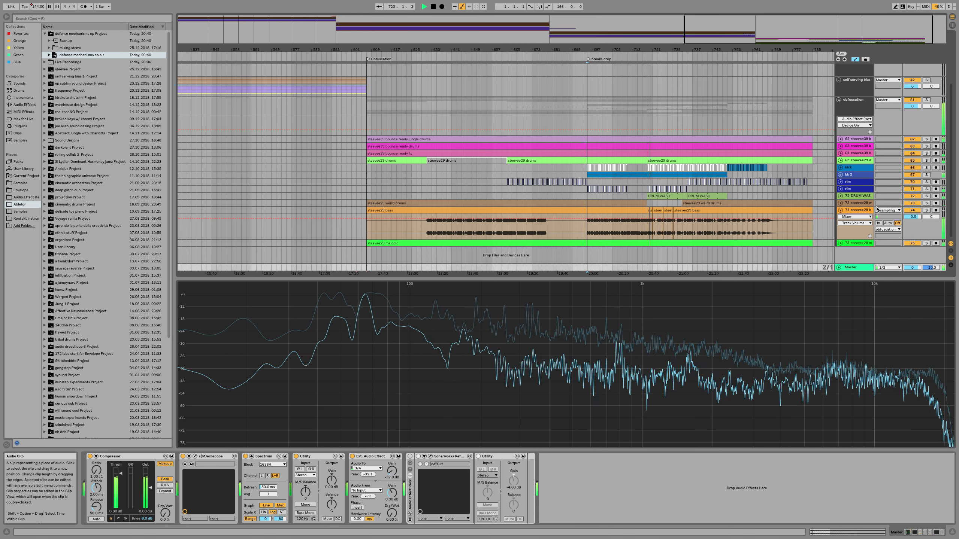
Open FabFilter Pro-L on the obfuscation group and watch its limiting display alongside the Spectrum and the tracks.
click(855, 211)
click(855, 174)
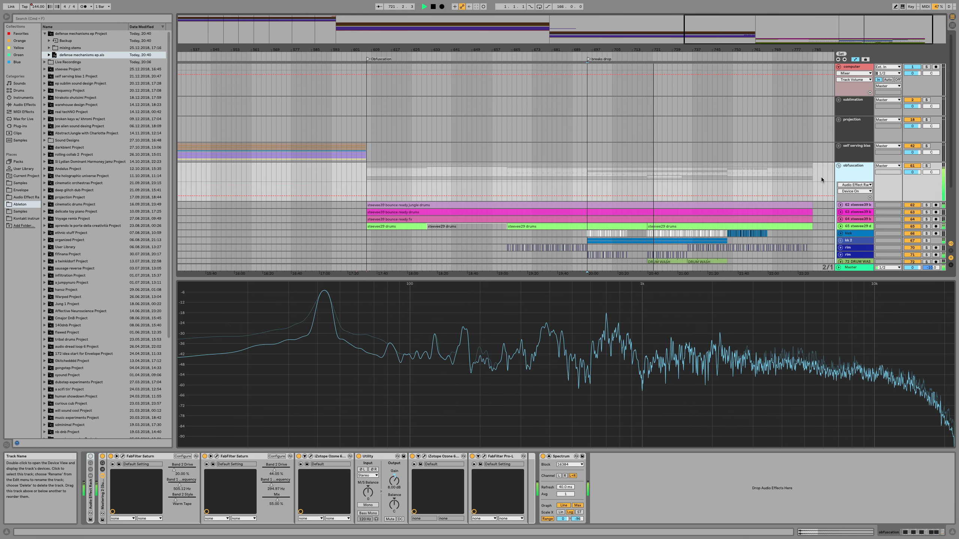
click(484, 456)
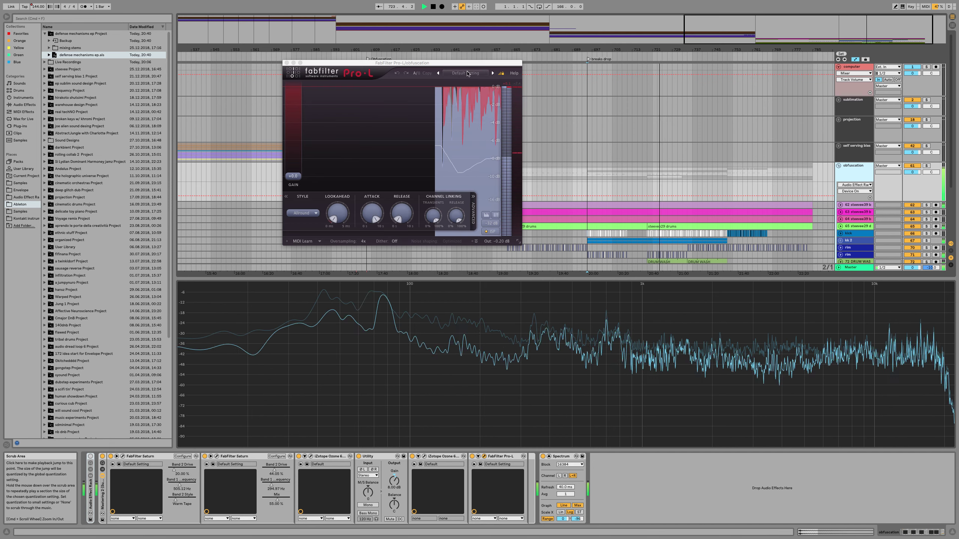
drag(470, 64, 603, 23)
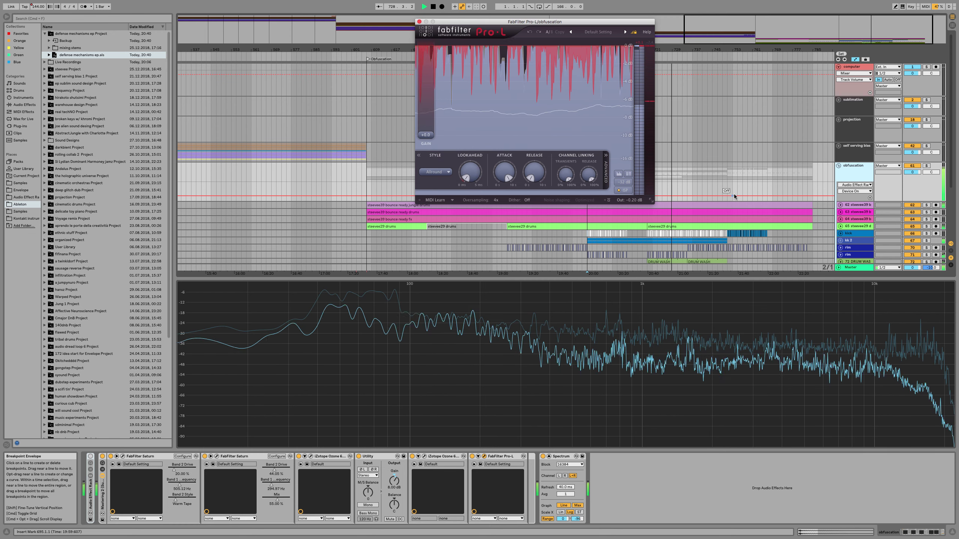
scroll(734, 196, down, 3)
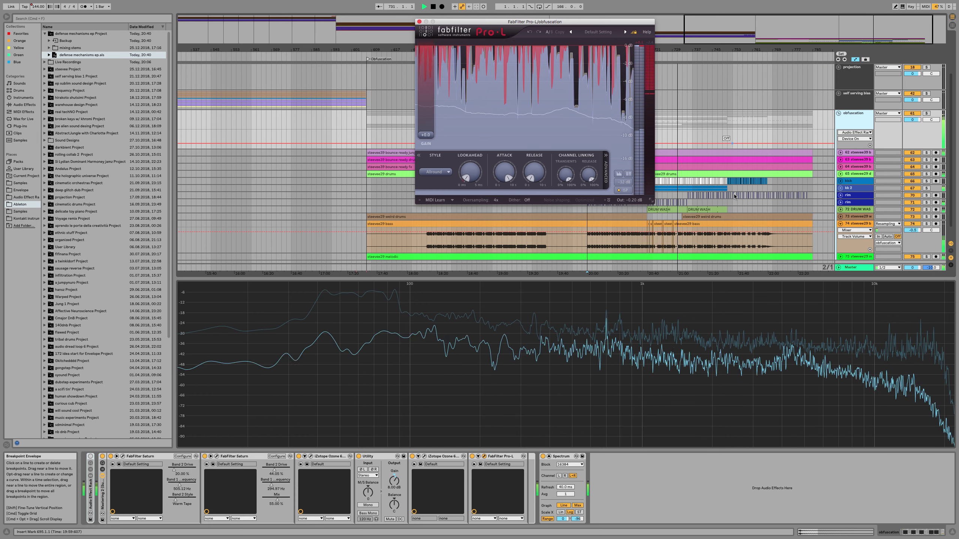
scroll(734, 196, down, 1)
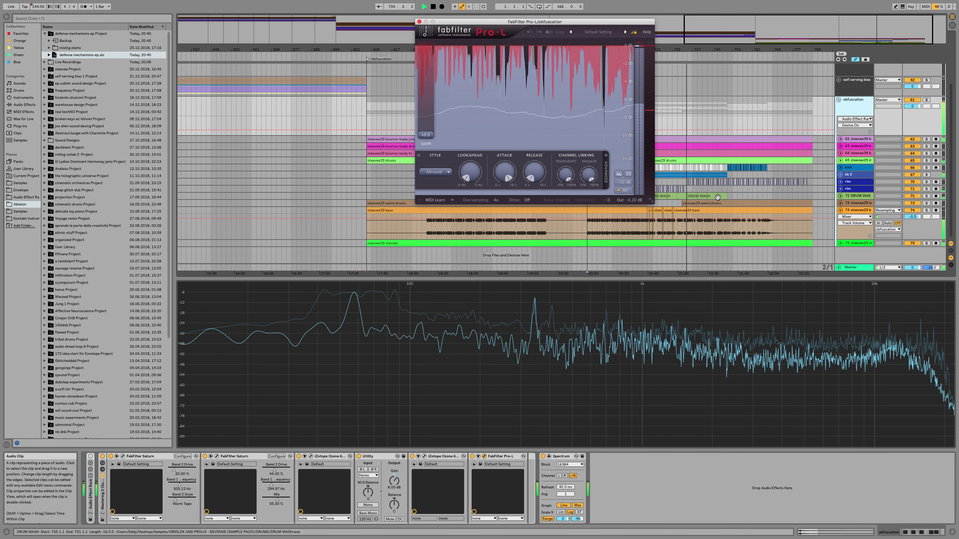
Unfold the DRUM WASH track and solo it briefly to hear its clips through the device chain.
click(718, 197)
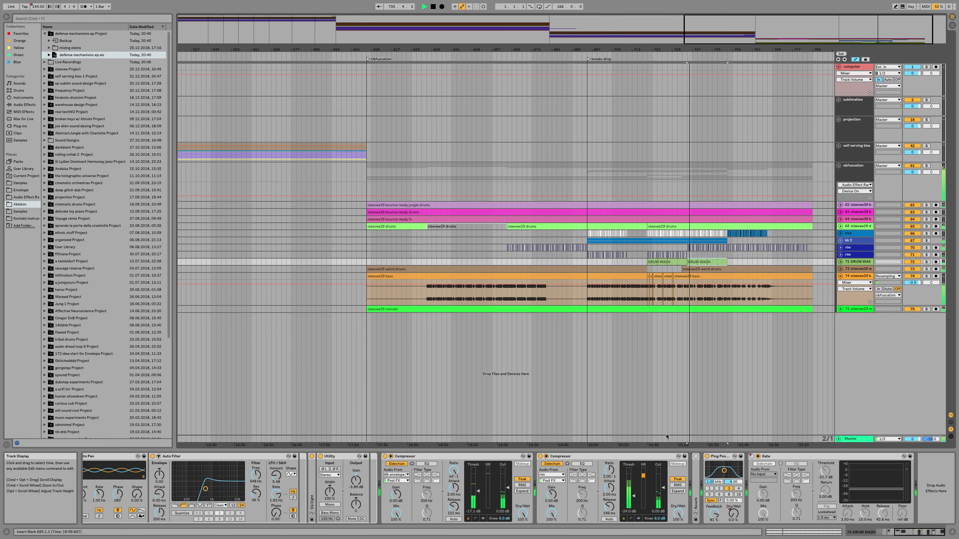
click(657, 262)
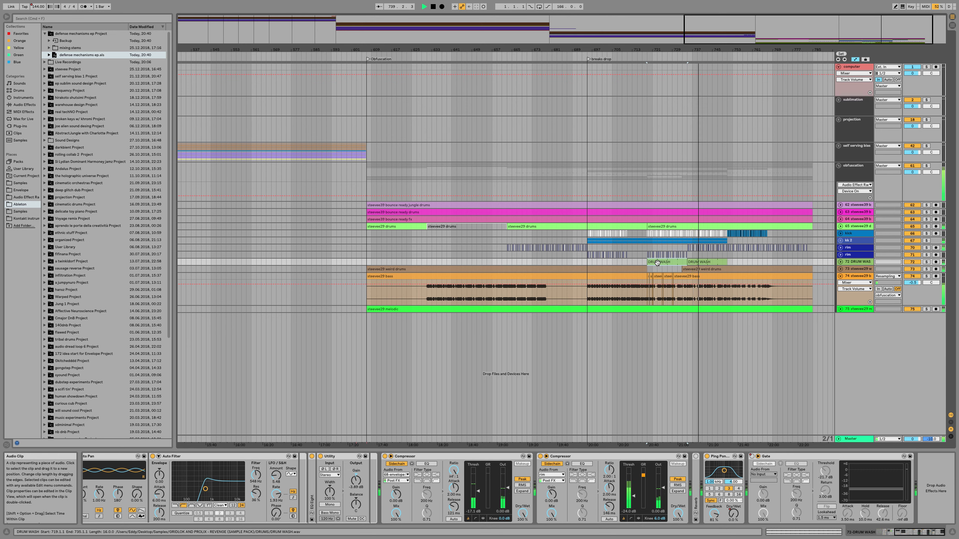
click(841, 262)
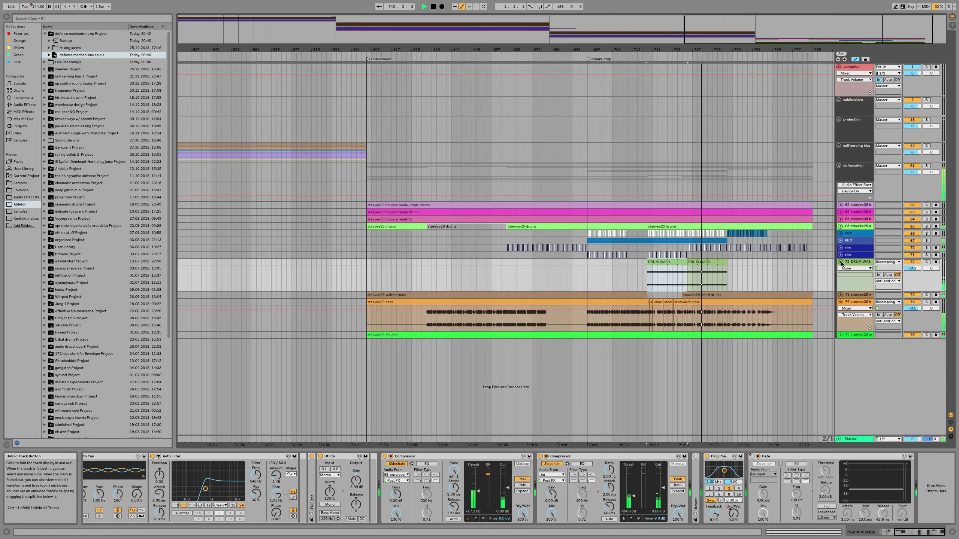
click(927, 262)
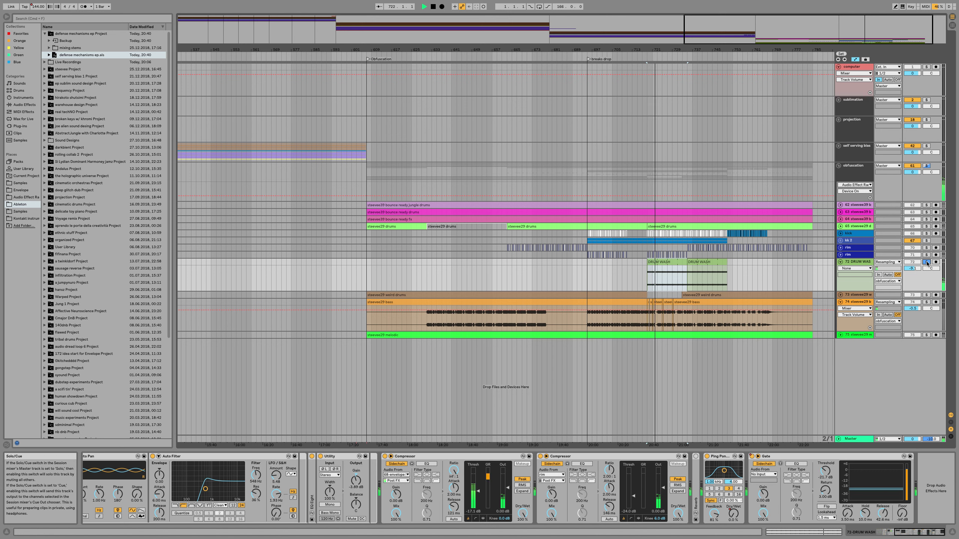
click(927, 261)
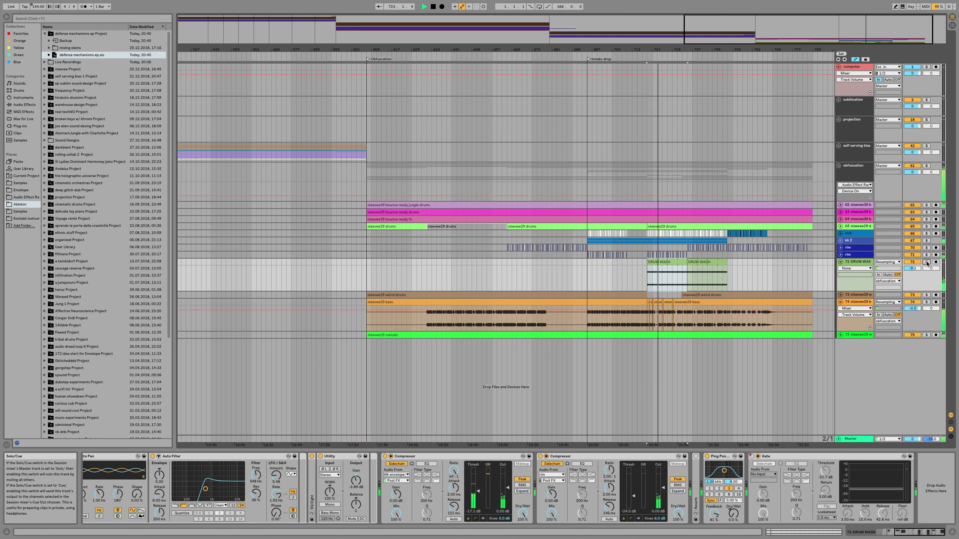
Set the DRUM WASH Gate's sidechain source to 62-sleevee29 bounce ready jungle drums and toggle its sidechain EQ on and off.
click(772, 475)
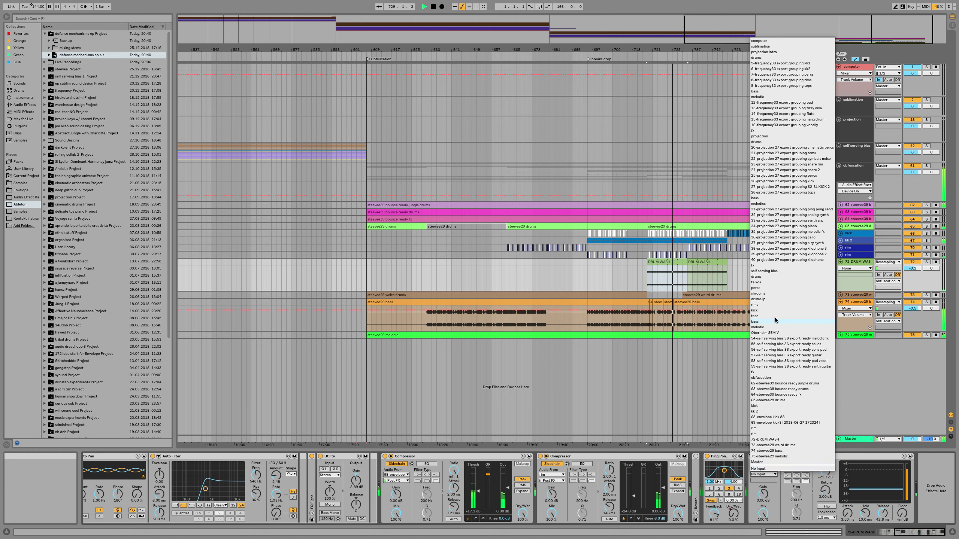
click(769, 384)
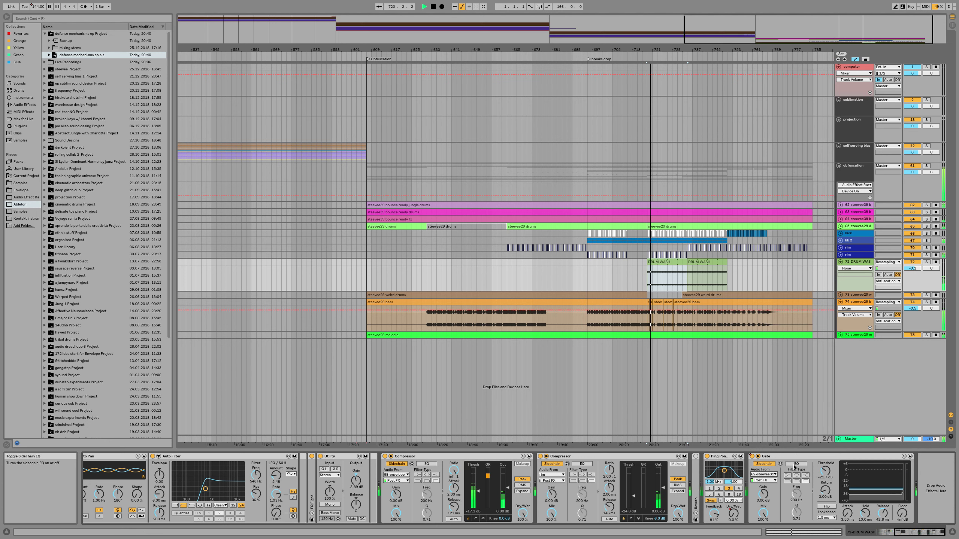
click(795, 467)
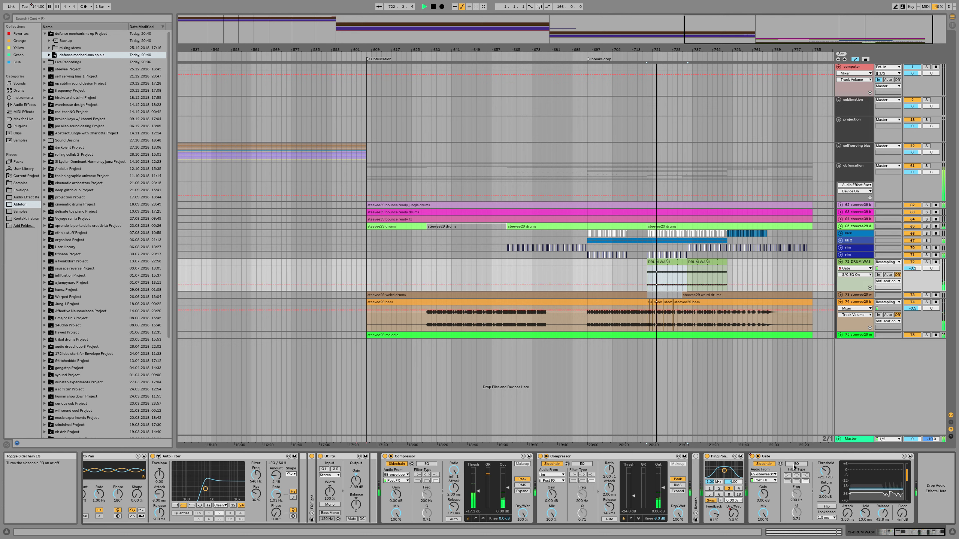
click(795, 467)
click(794, 467)
click(795, 468)
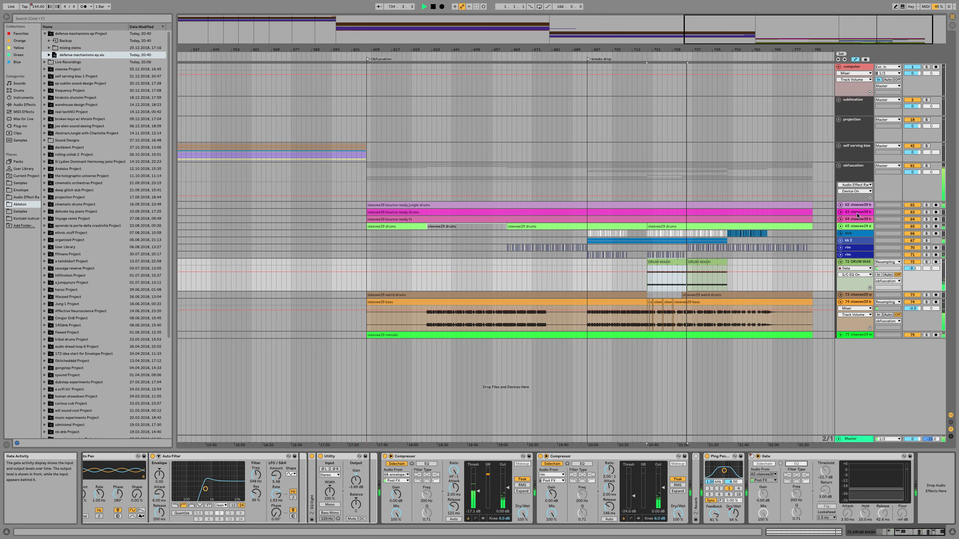
Open iZotope Ozone 6 Dynamics on the obfuscation group, dismiss its preset manager and inspect the settings of bands 3 and 1.
click(846, 174)
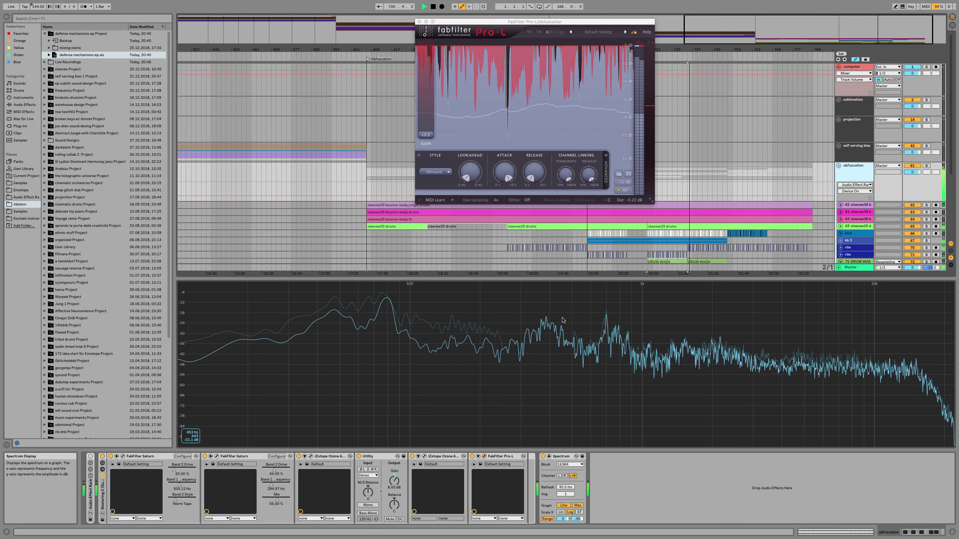
click(424, 457)
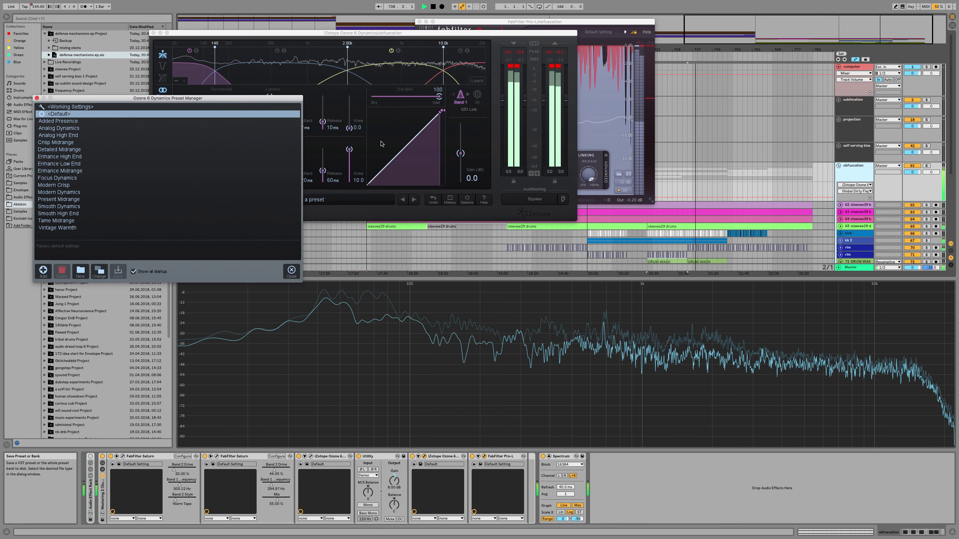
click(381, 63)
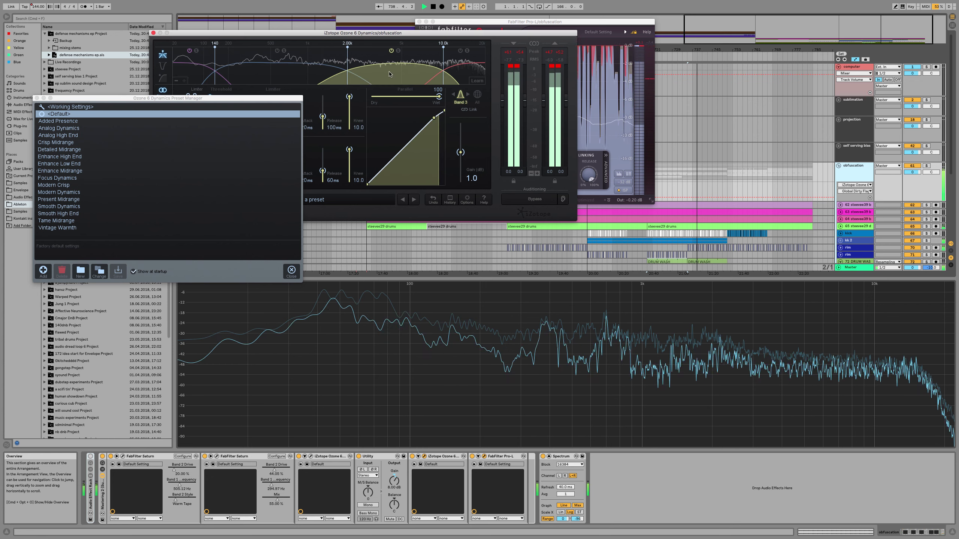
click(37, 98)
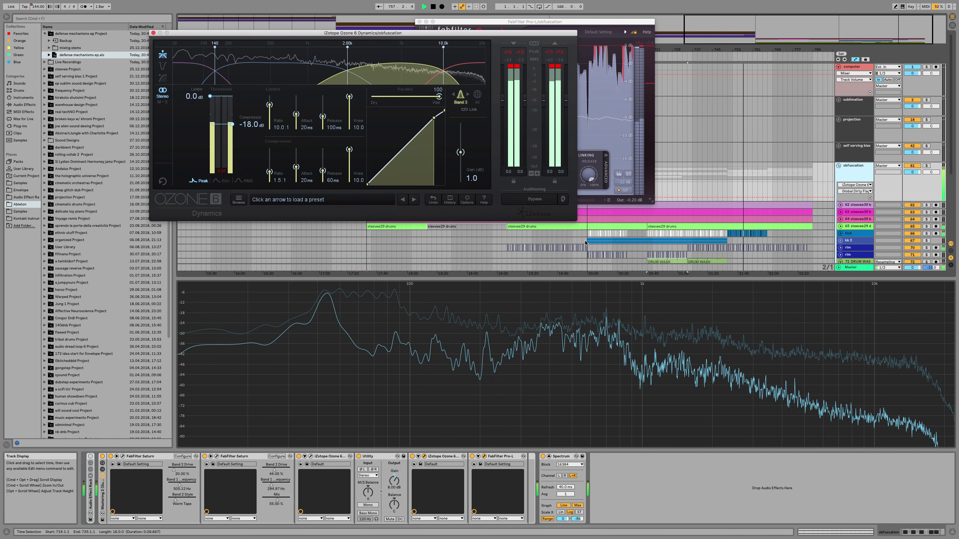
click(191, 82)
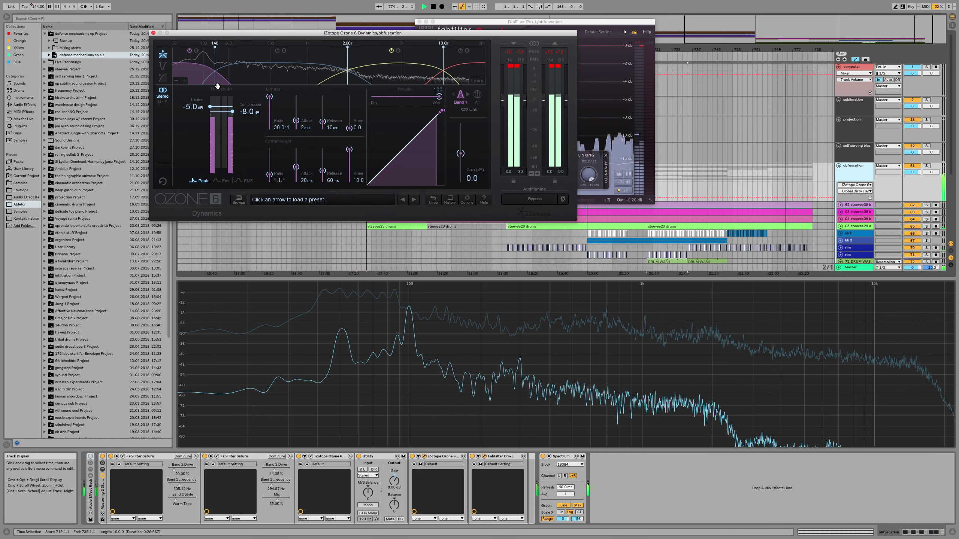
Return to the arrangement and hide the open plug-in windows.
click(692, 177)
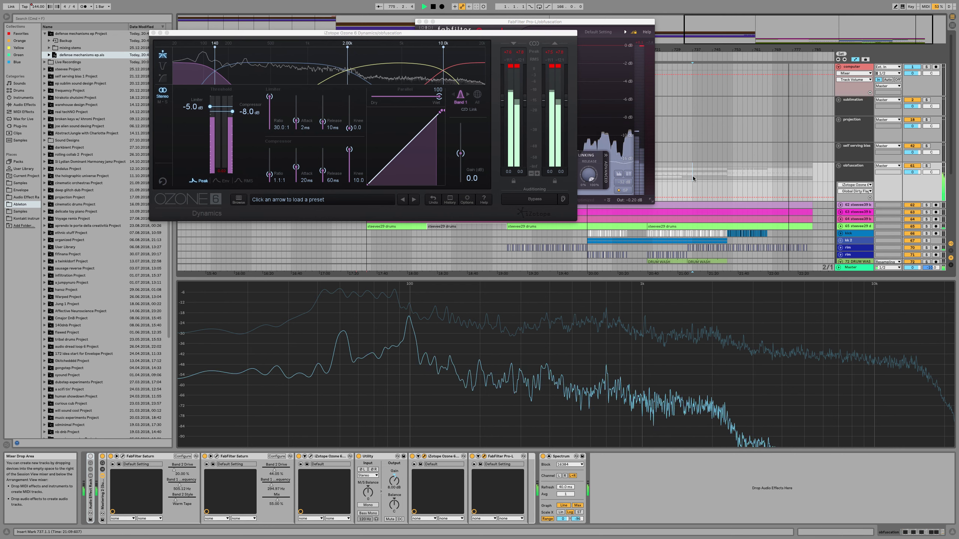
click(608, 240)
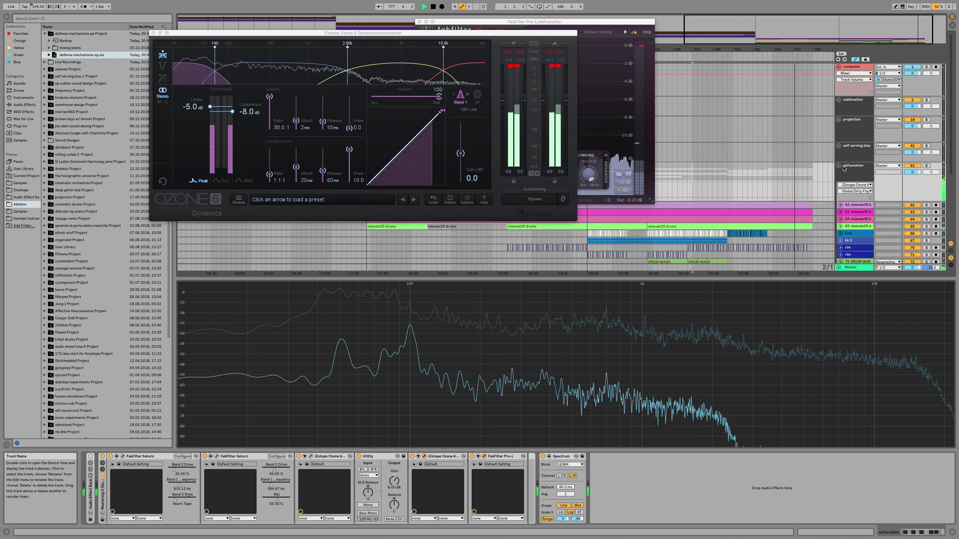
key(super+alt+p)
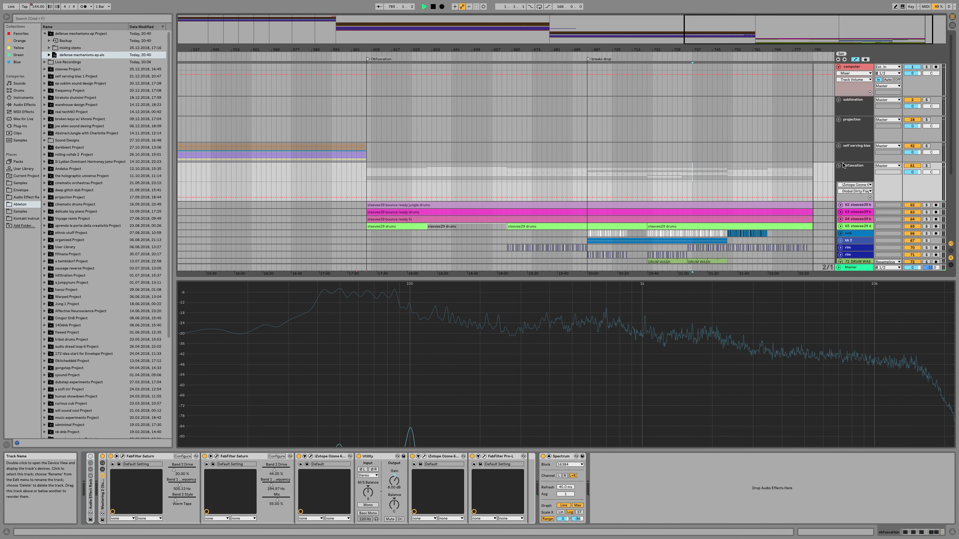
Select a stretch of the sublimation group near the start of the arrangement and play from there.
scroll(336, 146, left, 15)
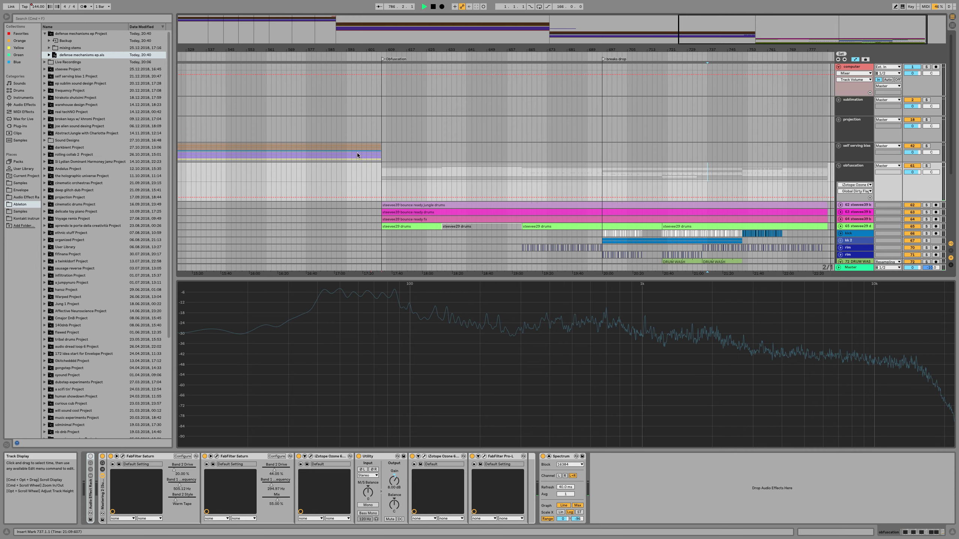
scroll(333, 141, down, 10)
drag(266, 106, 204, 106)
key(space)
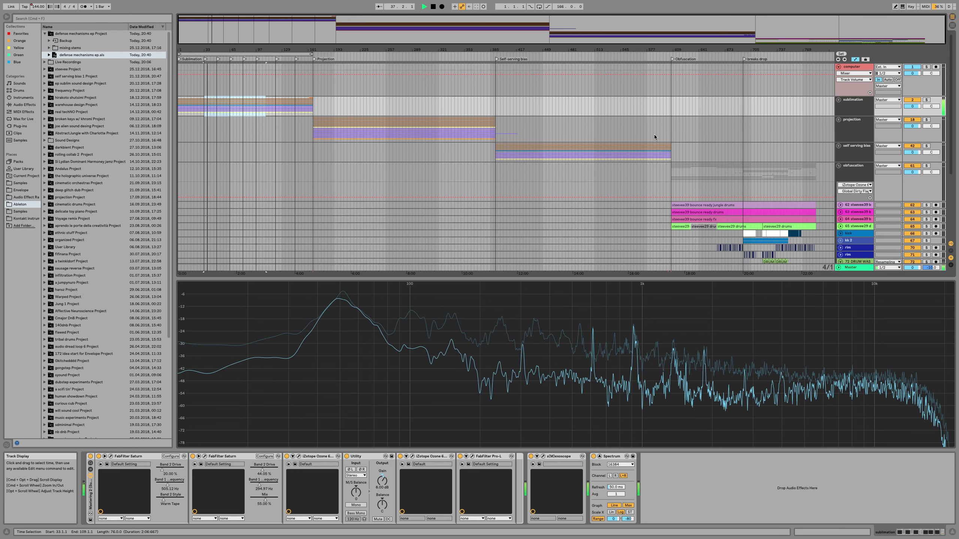
Rename the first two song locators in capitals as SUBLIMATION and PROJECTION.
double_click(671, 60)
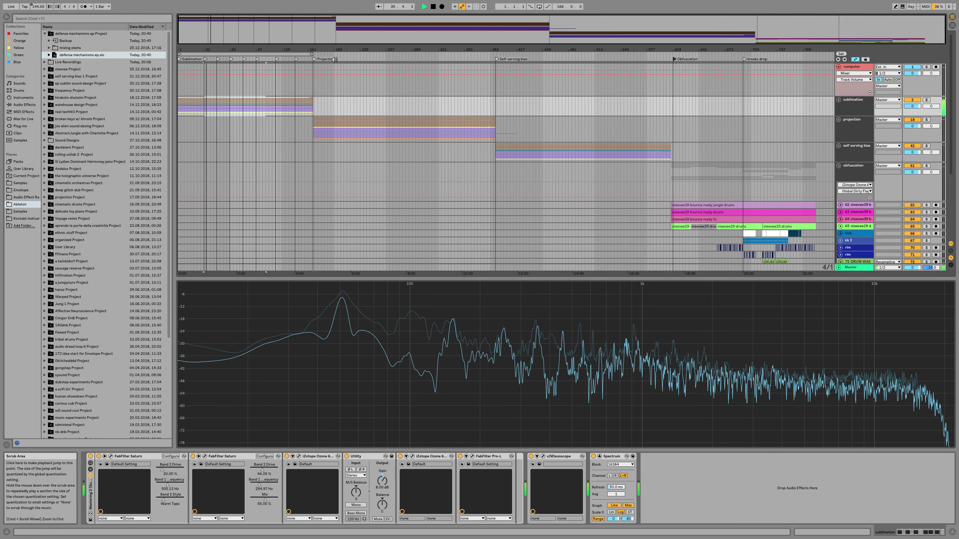
right_click(179, 61)
click(202, 71)
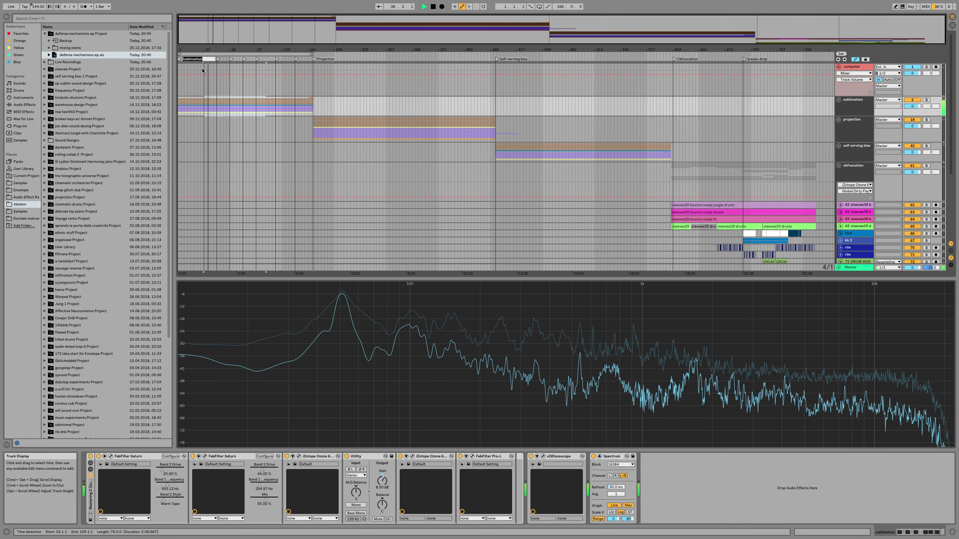
text(SUBLIMATION)
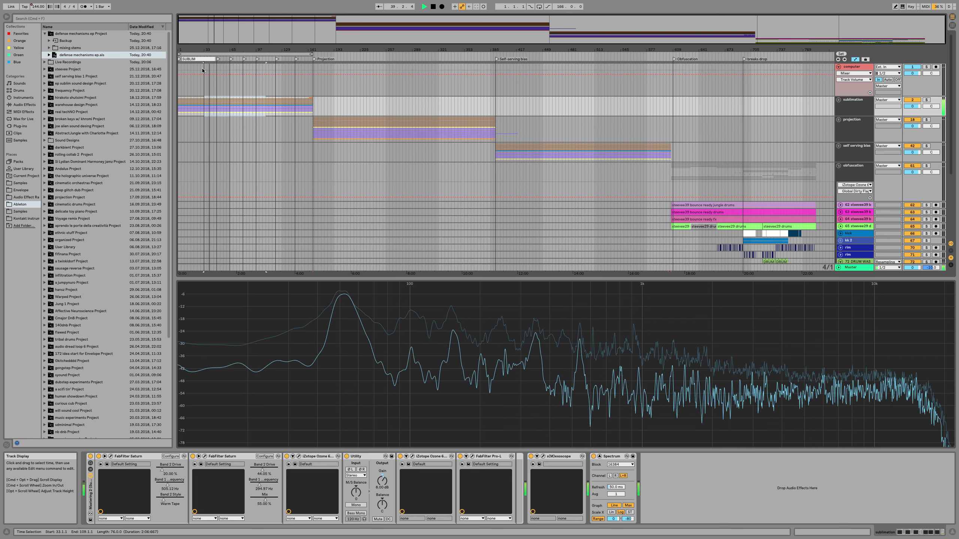
key(Return)
right_click(316, 59)
click(327, 69)
text(PROJECTION)
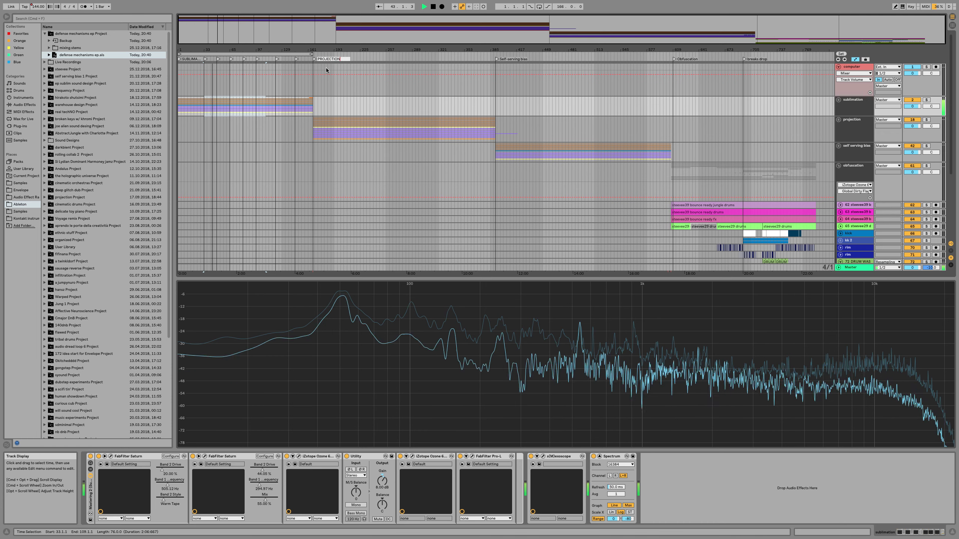
Rename the third song's locator as SELF-SERVING BIAS.
right_click(497, 59)
click(508, 68)
text(SELF-SER)
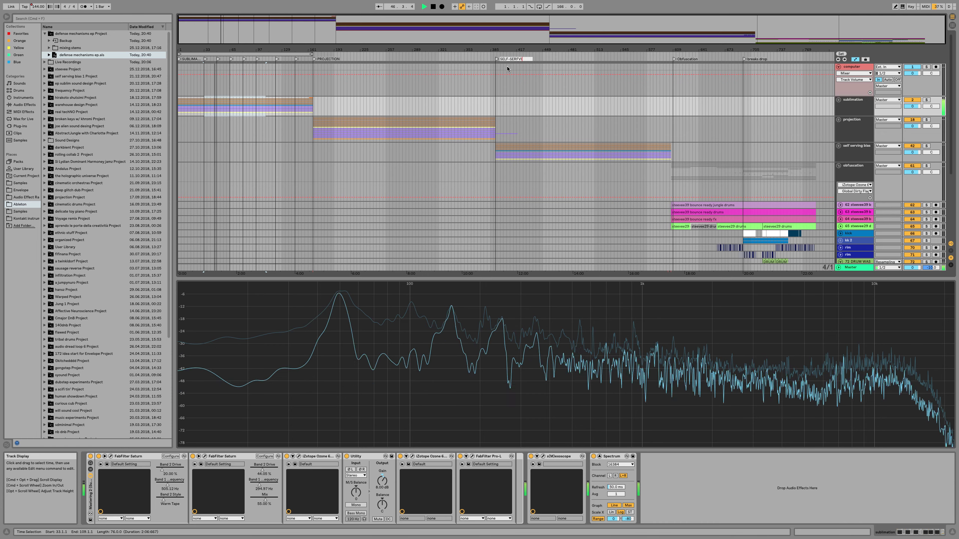
text(VING-)
key(BackSpace)
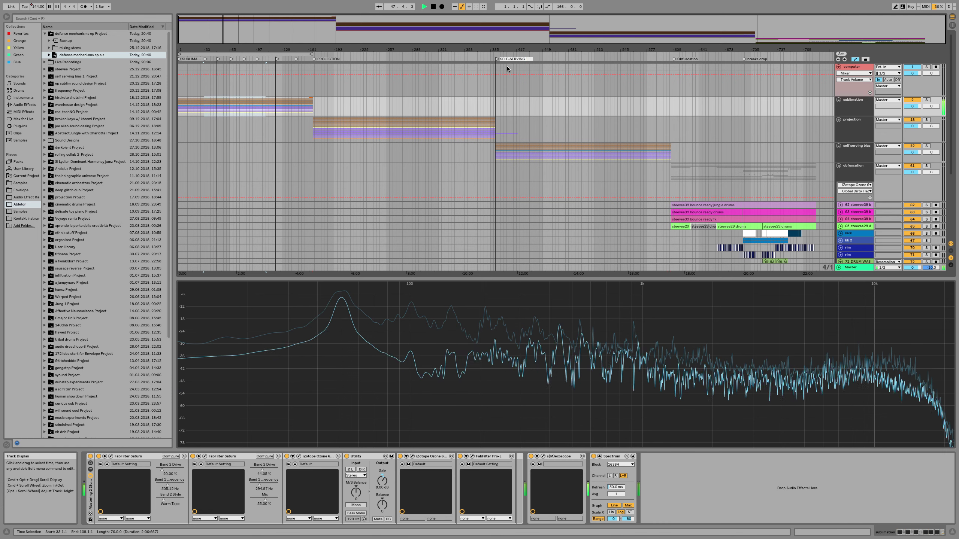
text(BIAS)
key(Return)
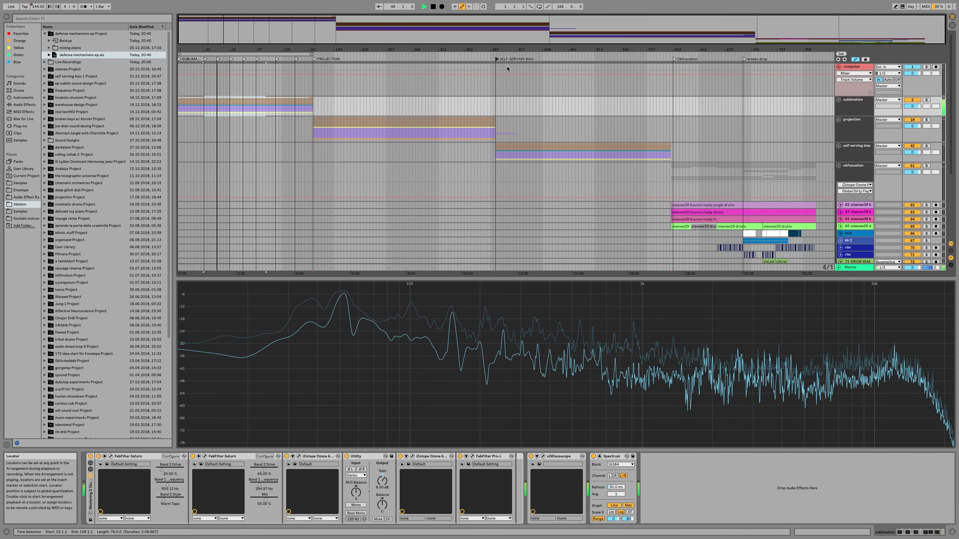
Rename the fourth song's locator in capitals as OBFUSCATION.
right_click(675, 60)
click(689, 68)
text(OBFUS)
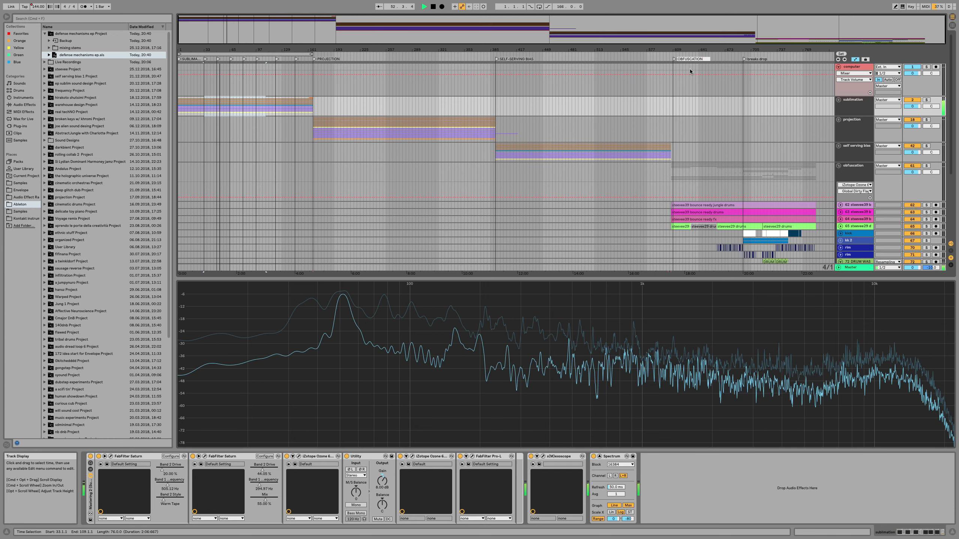
text(CATION)
key(Return)
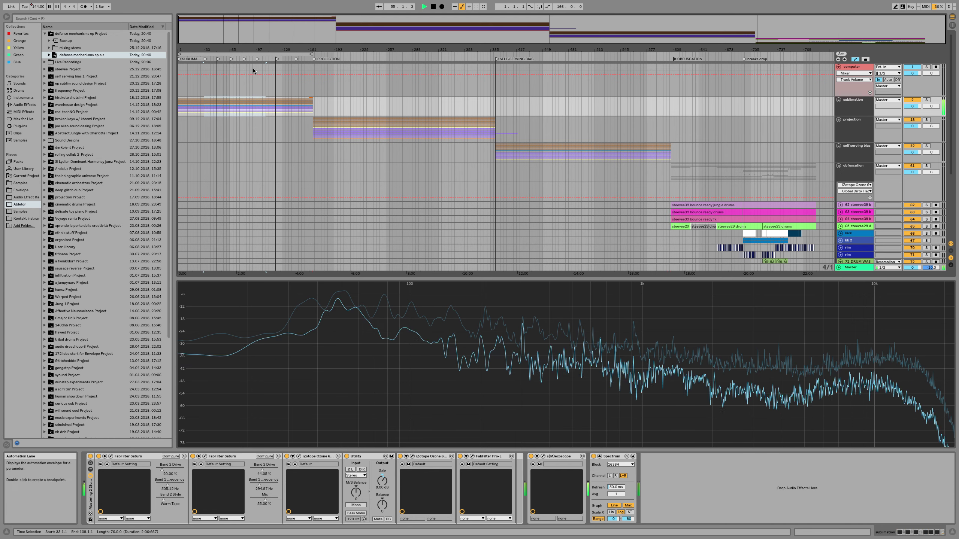
Show the master channel's devices and compare playback from the breaks drop, sublimation's second locator and the PROJECTION locator.
click(745, 60)
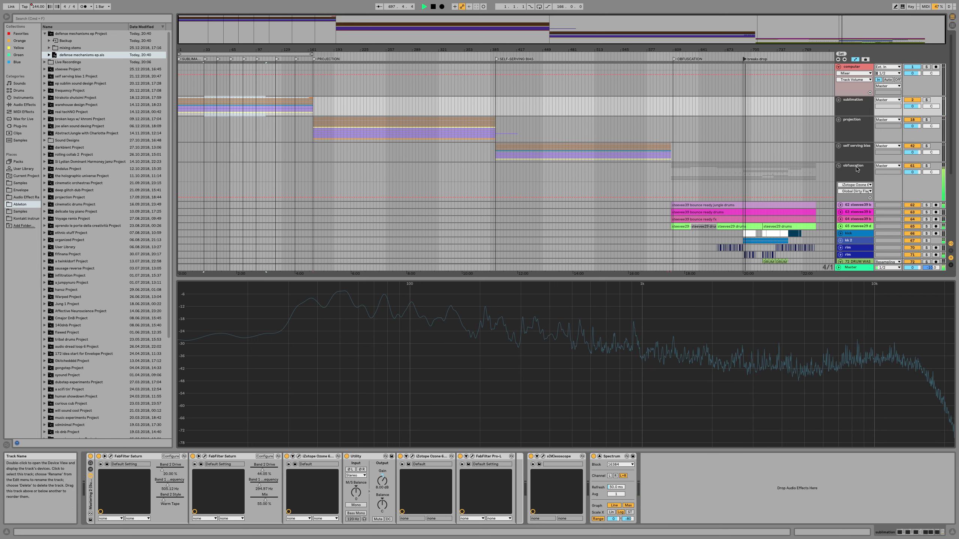
click(858, 268)
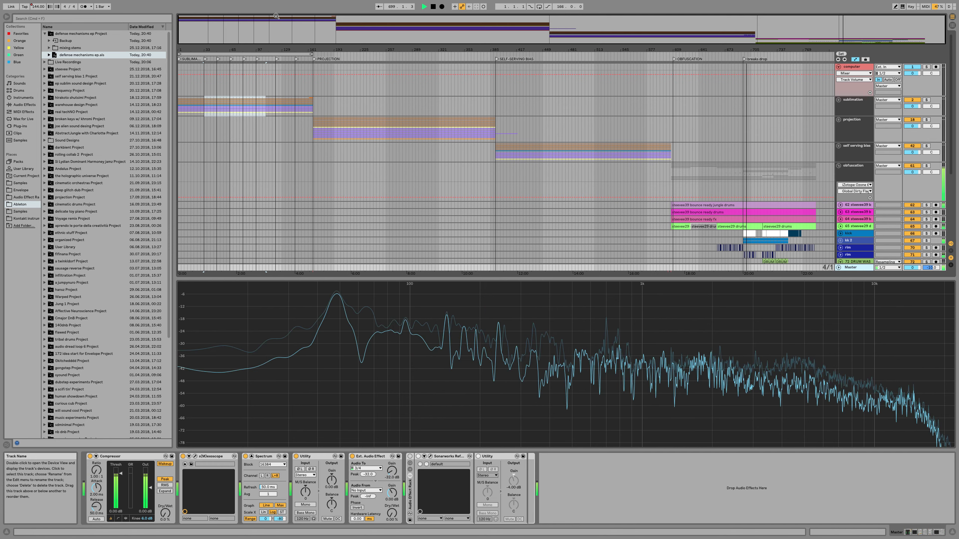
click(206, 60)
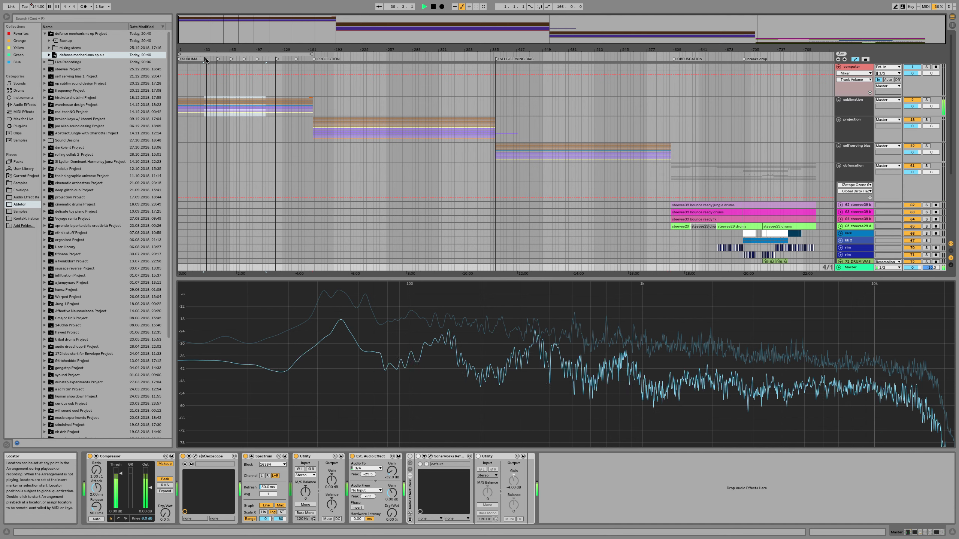
click(744, 60)
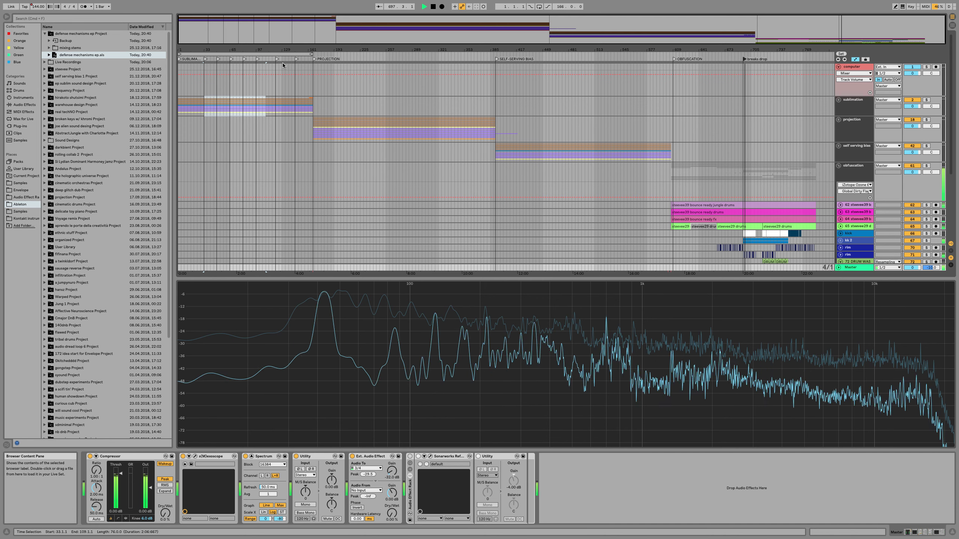
click(314, 64)
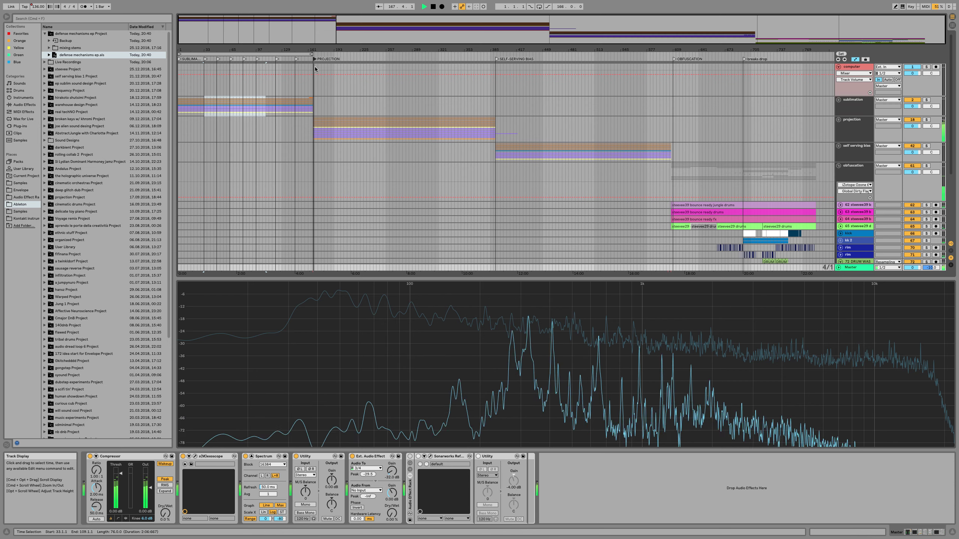
scroll(318, 72, up, 2)
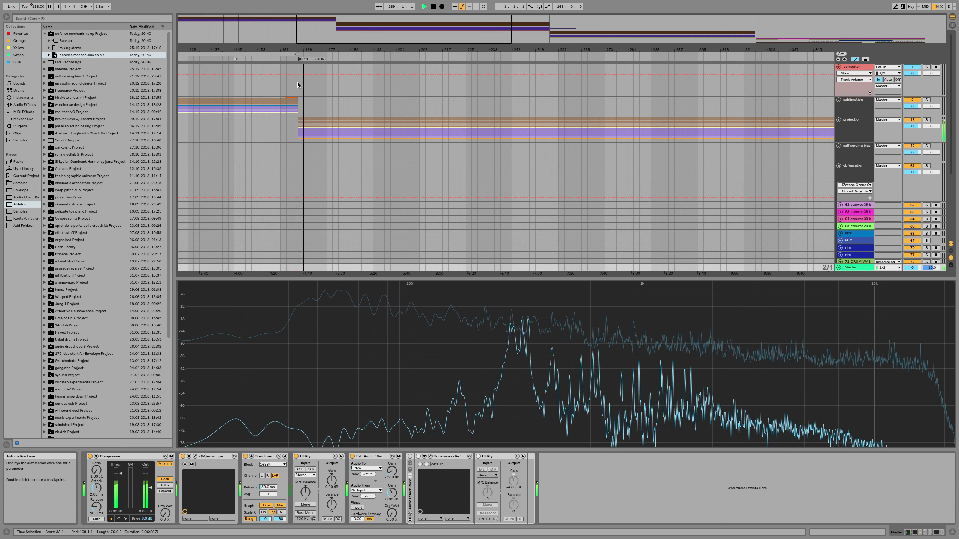
scroll(302, 84, down, 3)
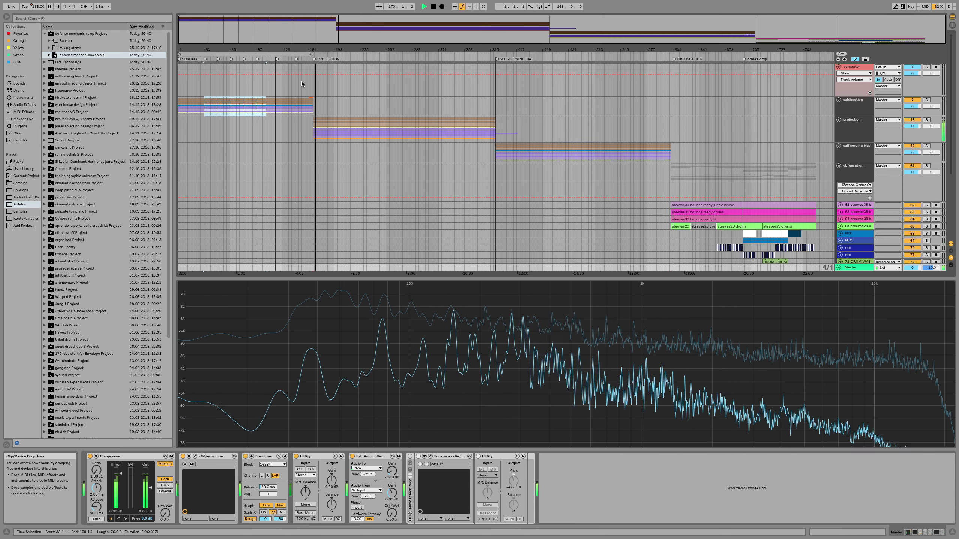
Name the unnamed locator that follows SUBLIMATION as drop.
right_click(206, 58)
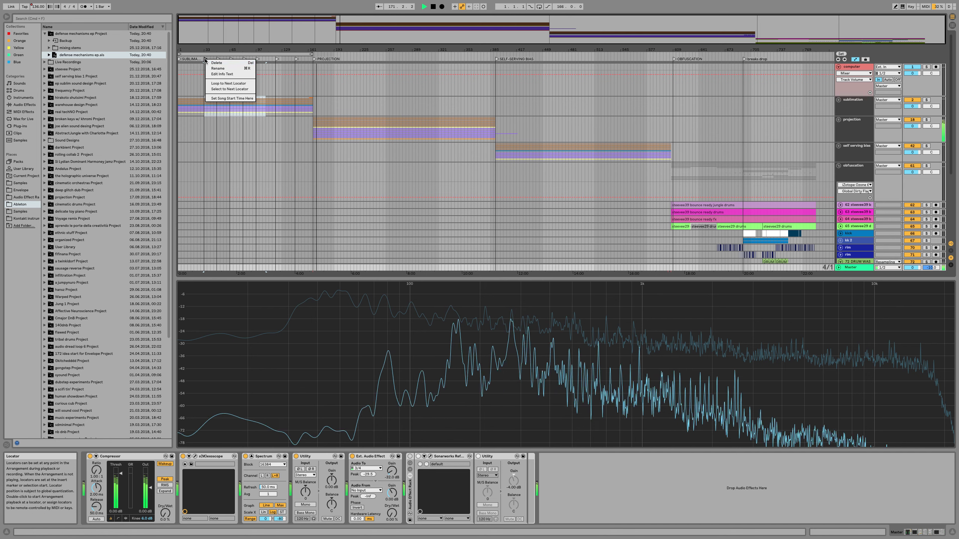
click(218, 69)
text(DORP)
click(204, 60)
right_click(204, 59)
click(217, 69)
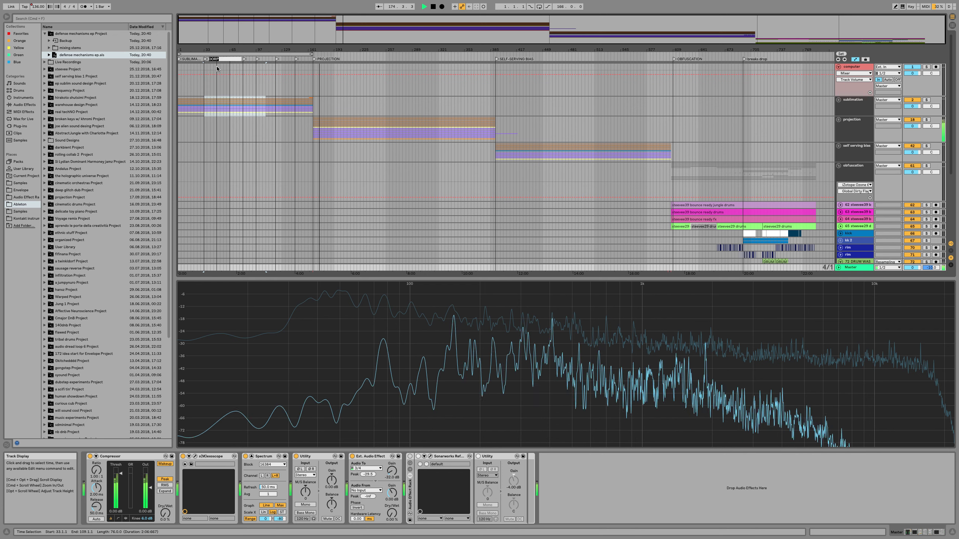
key(Return)
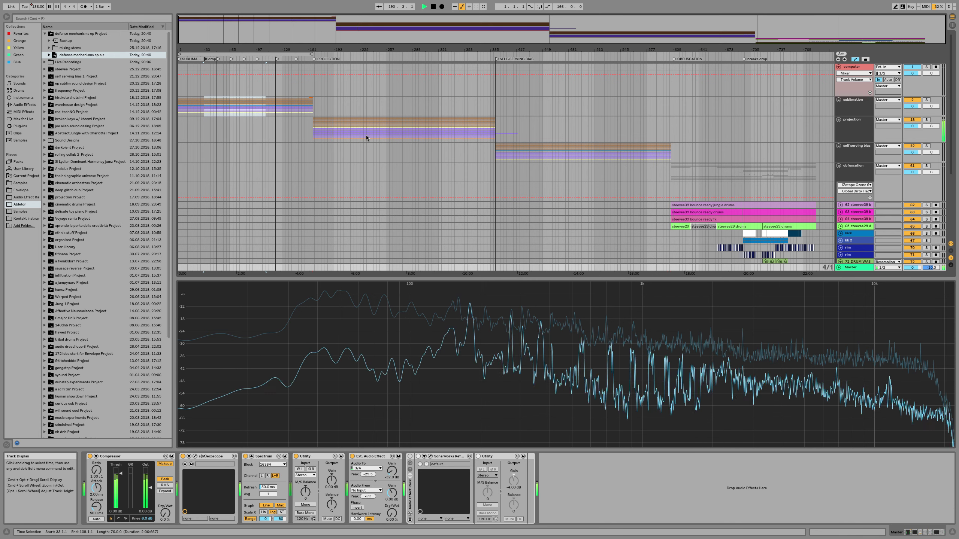
Add a locator named drop at bar 199, inside the projection song.
scroll(310, 129, up, 3)
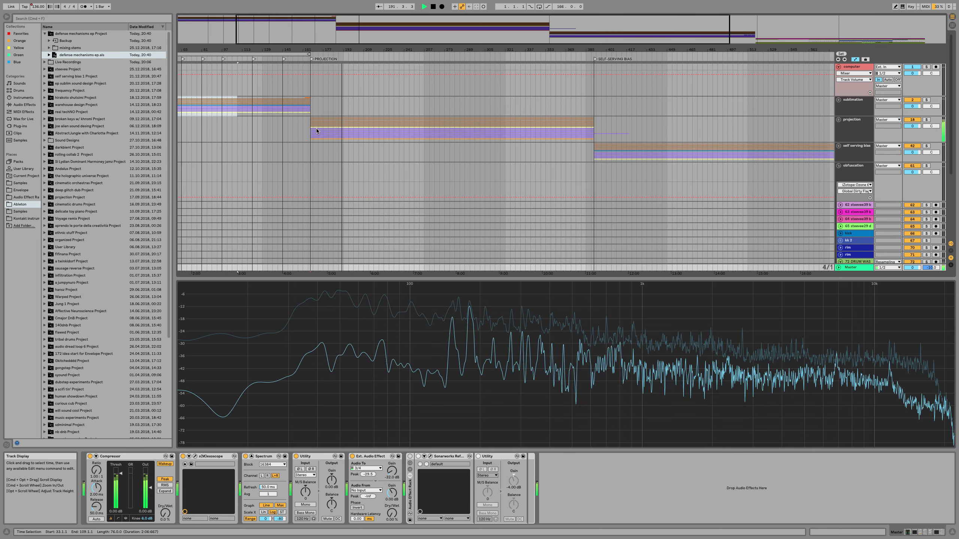
click(310, 132)
scroll(311, 130, down, 3)
scroll(312, 130, down, 2)
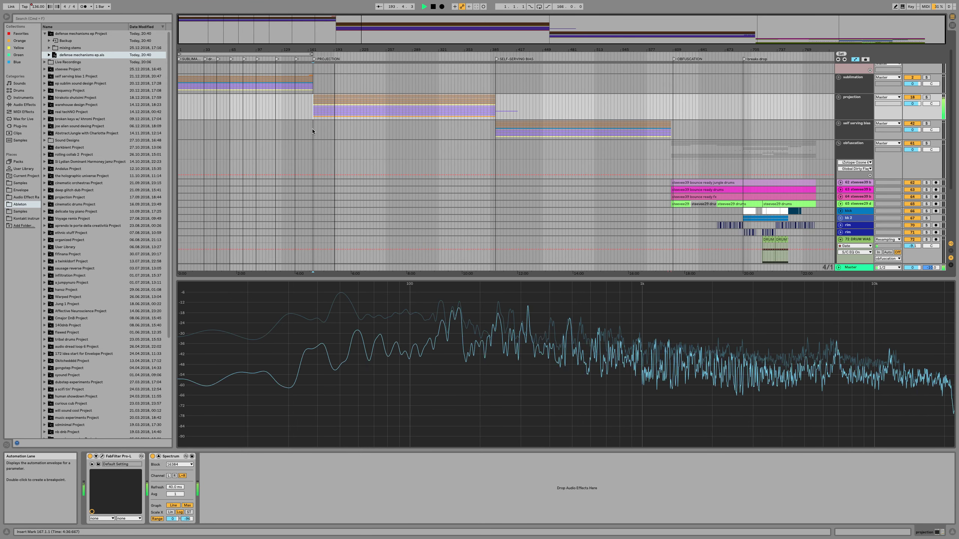
drag(336, 49, 336, 87)
drag(344, 49, 344, 59)
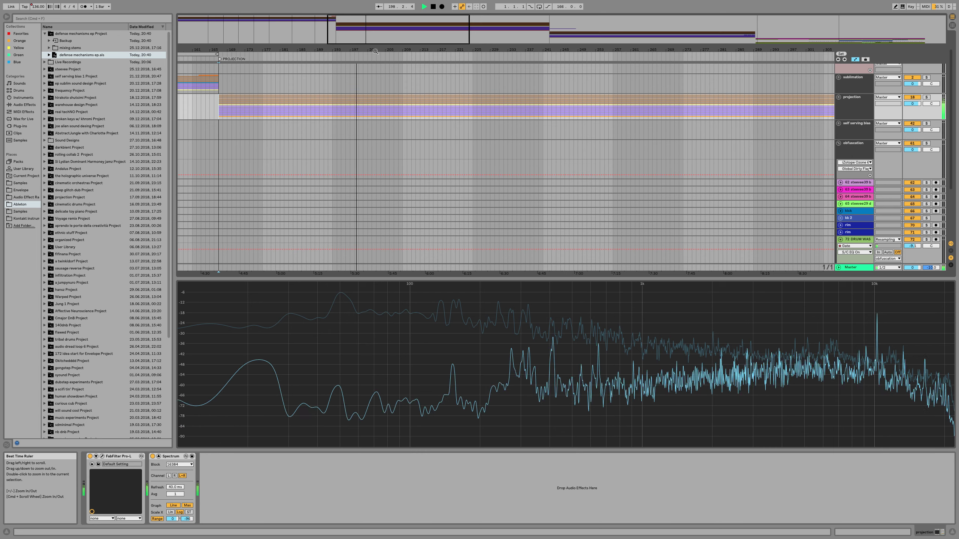
click(358, 82)
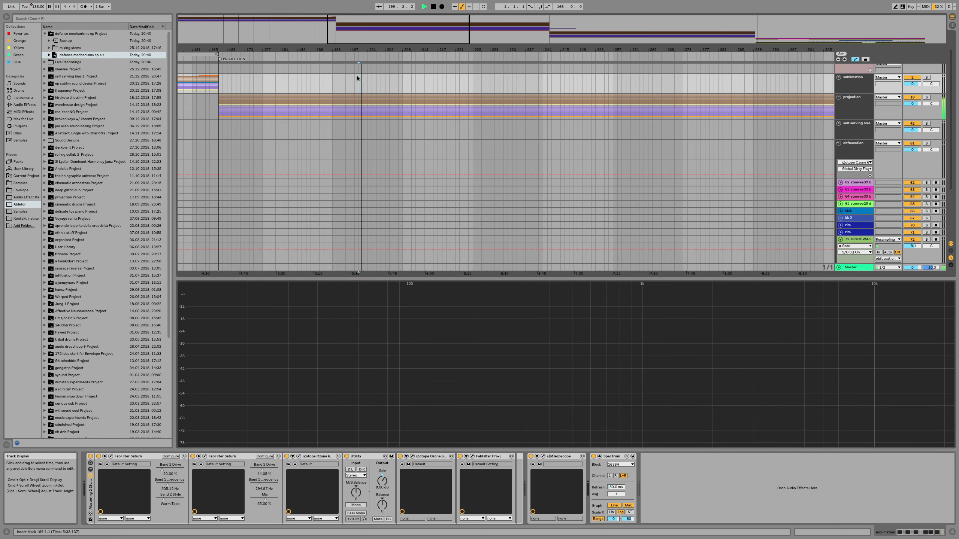
right_click(358, 54)
click(385, 73)
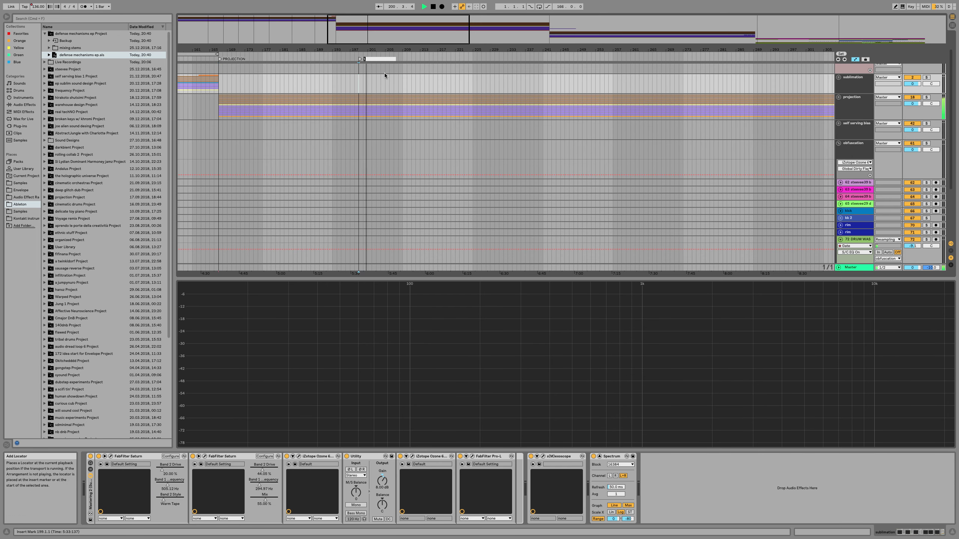
text(drop)
key(Return)
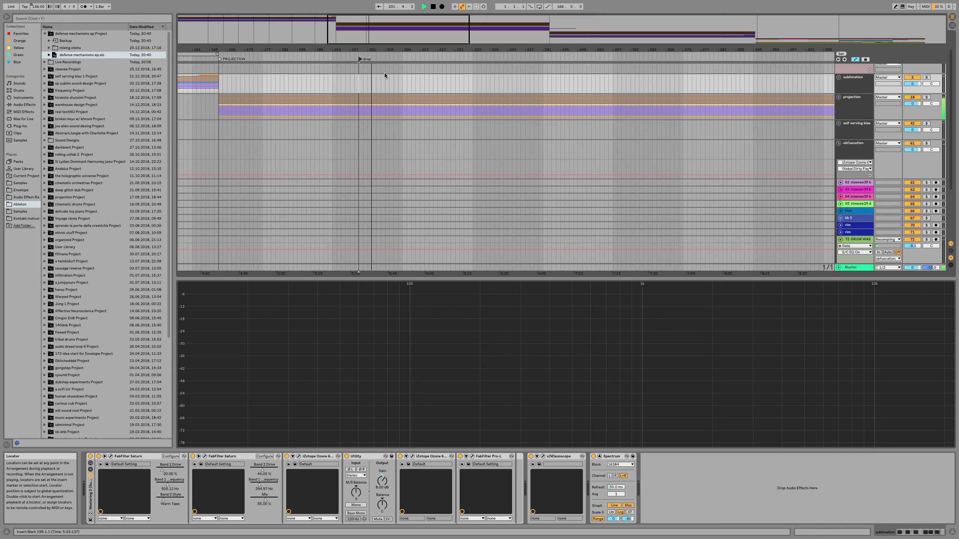
scroll(376, 80, up, 5)
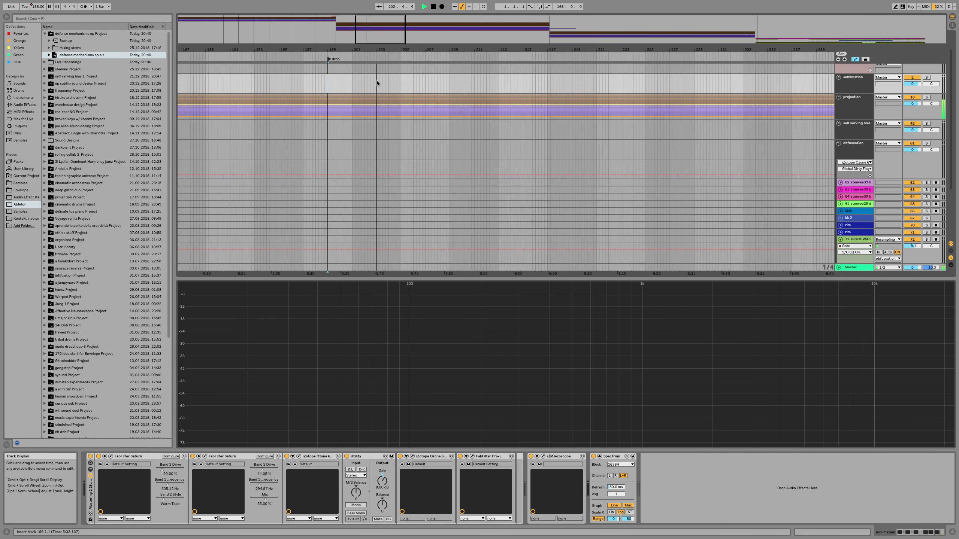
scroll(377, 80, down, 10)
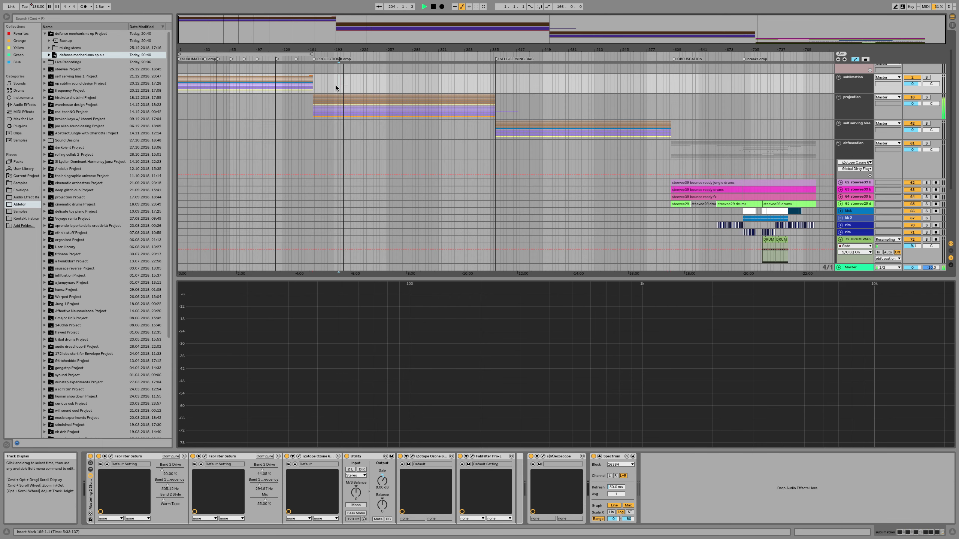
scroll(336, 85, up, 5)
scroll(336, 85, up, 1)
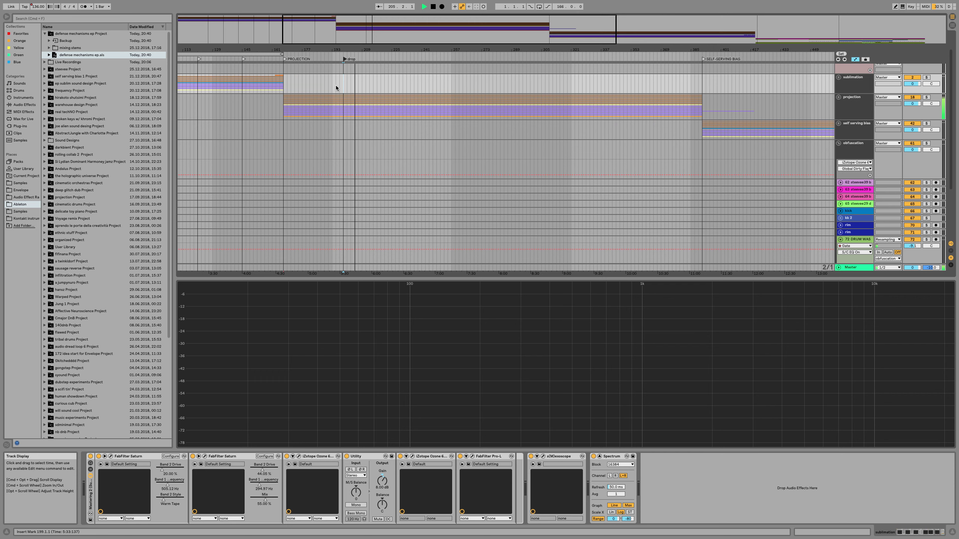
scroll(400, 184, down, 5)
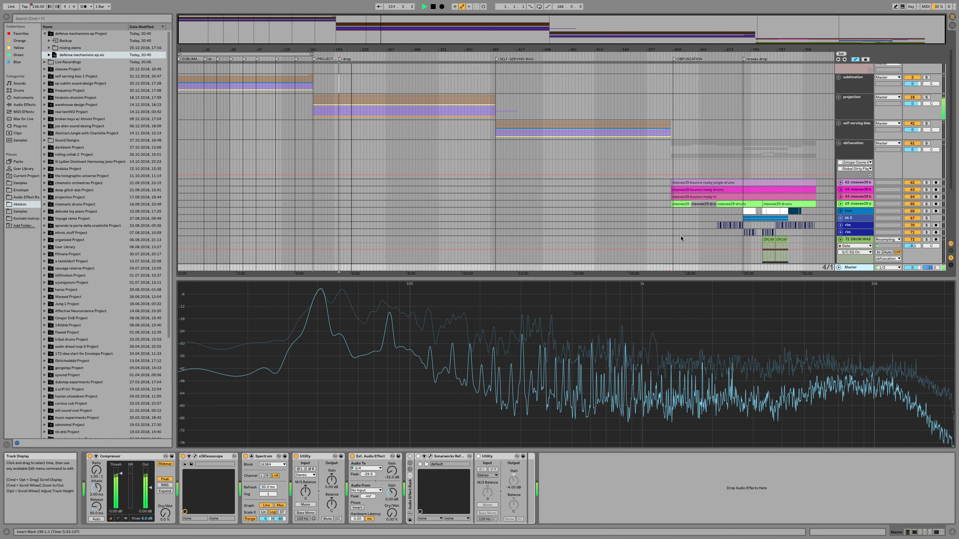
Copy the mastering effect rack from the sublimation group and paste it onto the projection group.
click(847, 155)
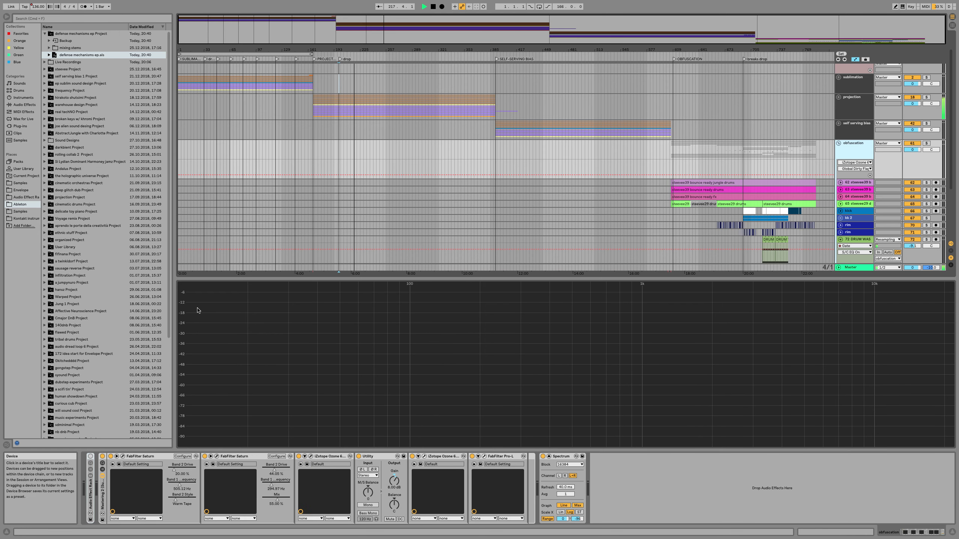
click(192, 83)
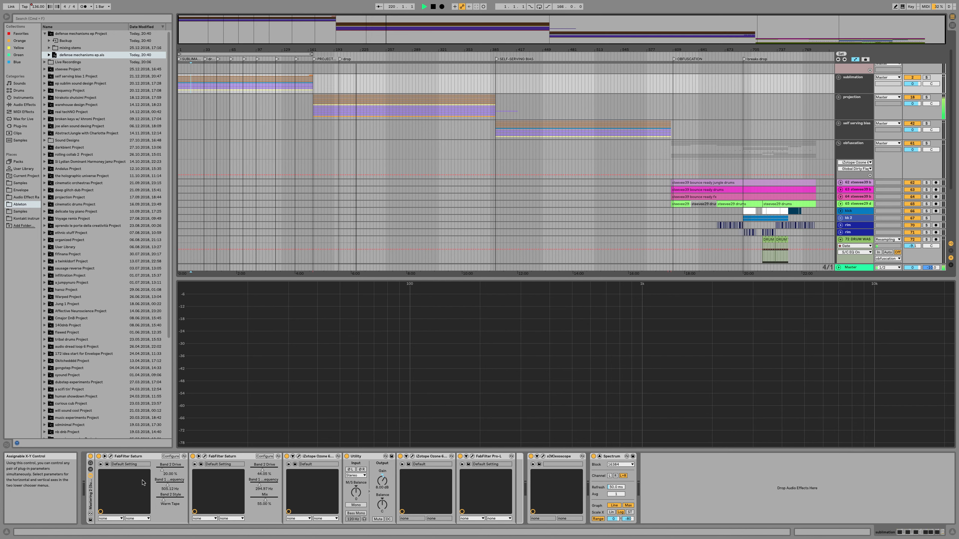
click(859, 154)
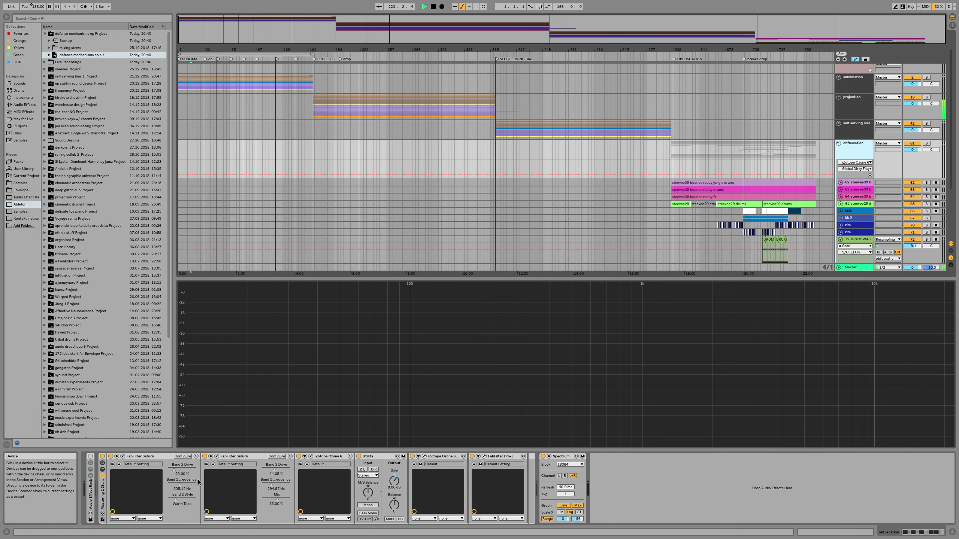
click(247, 88)
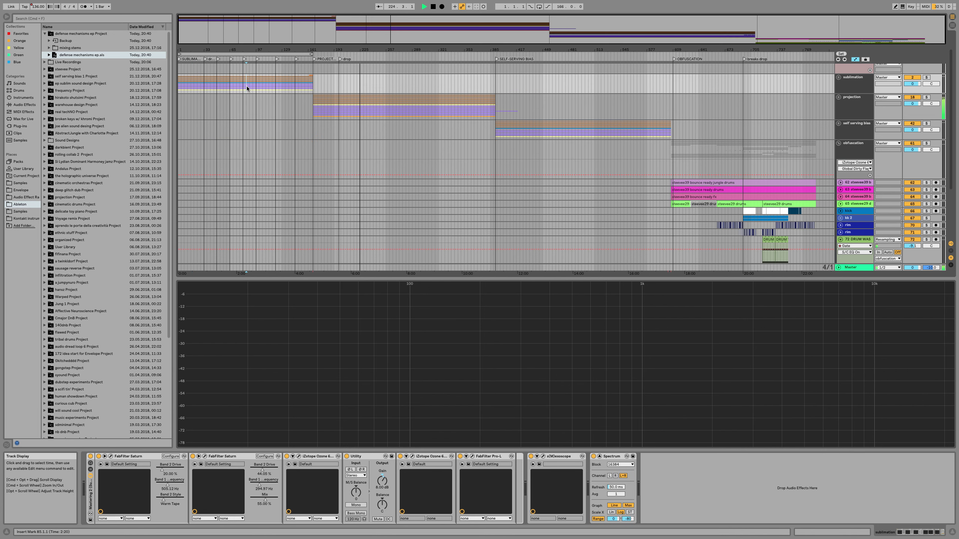
click(89, 492)
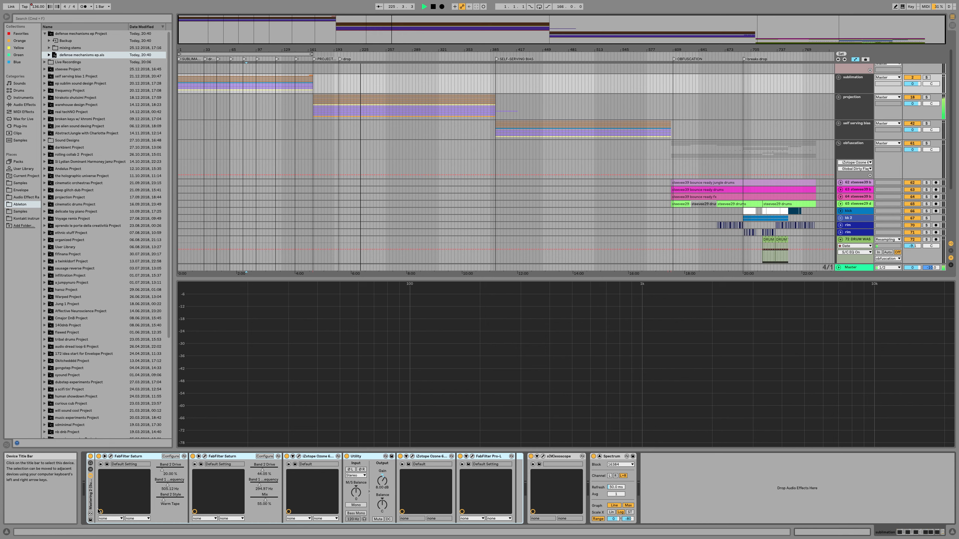
click(315, 109)
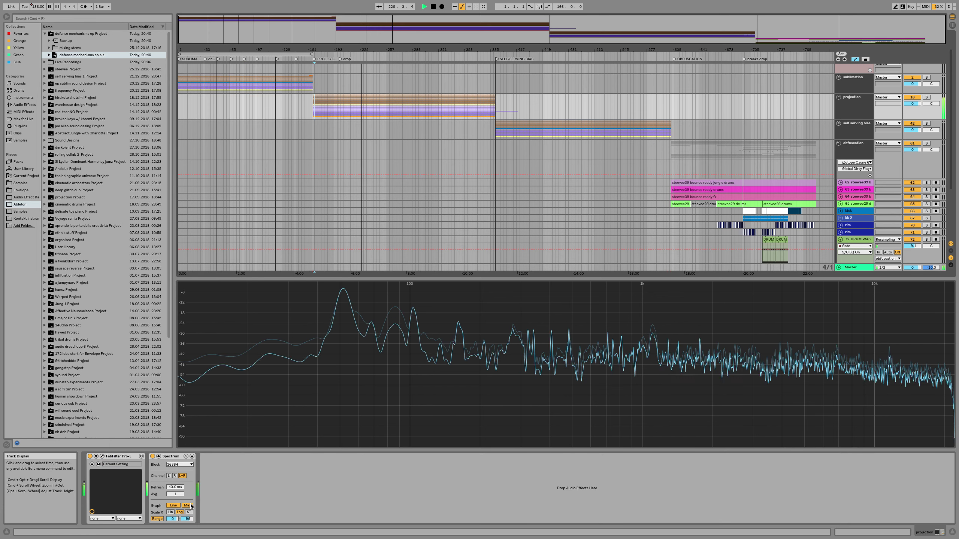
key(super+v)
Deactivate projection's original FabFilter Pro-L and move its Spectrum behind the mastering rack at the end of the chain.
click(91, 456)
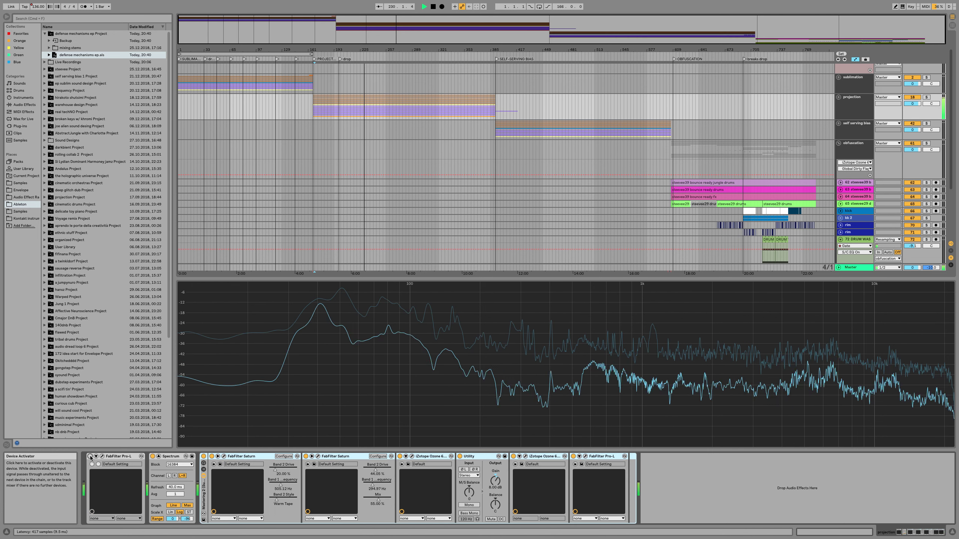
click(91, 456)
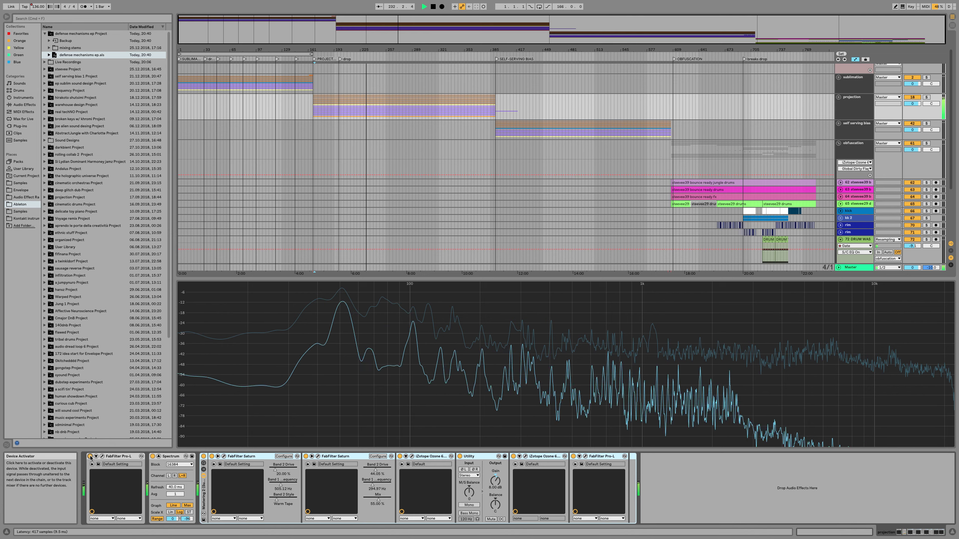
click(90, 457)
drag(171, 457, 706, 479)
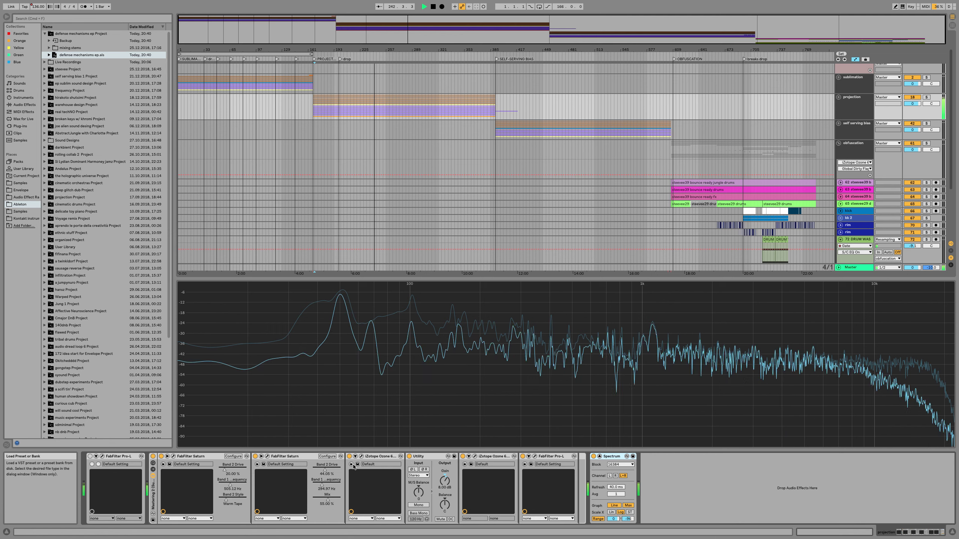
Undo the accidental shift of projection's drop locator and play the song from that locator.
drag(340, 59, 341, 59)
key(super+z)
double_click(340, 59)
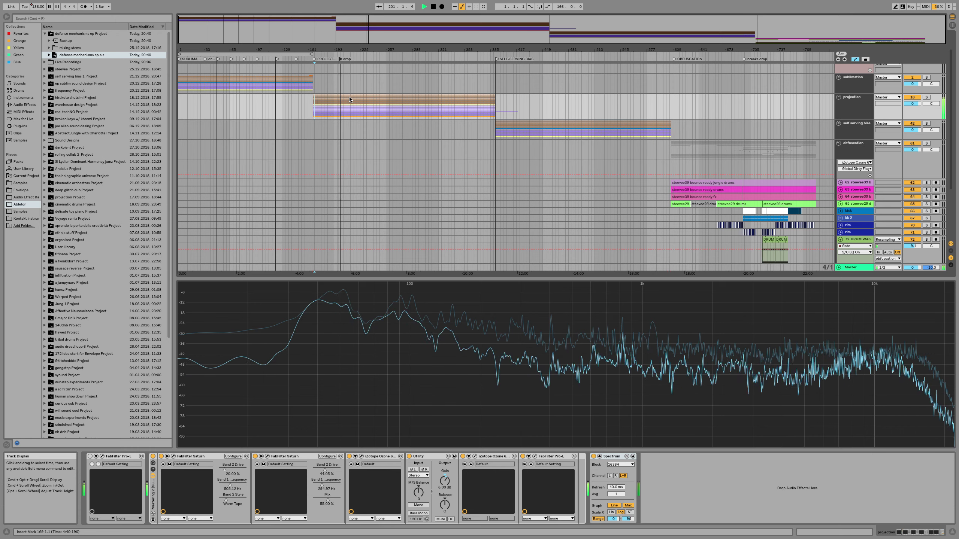
scroll(343, 101, up, 3)
scroll(332, 100, up, 3)
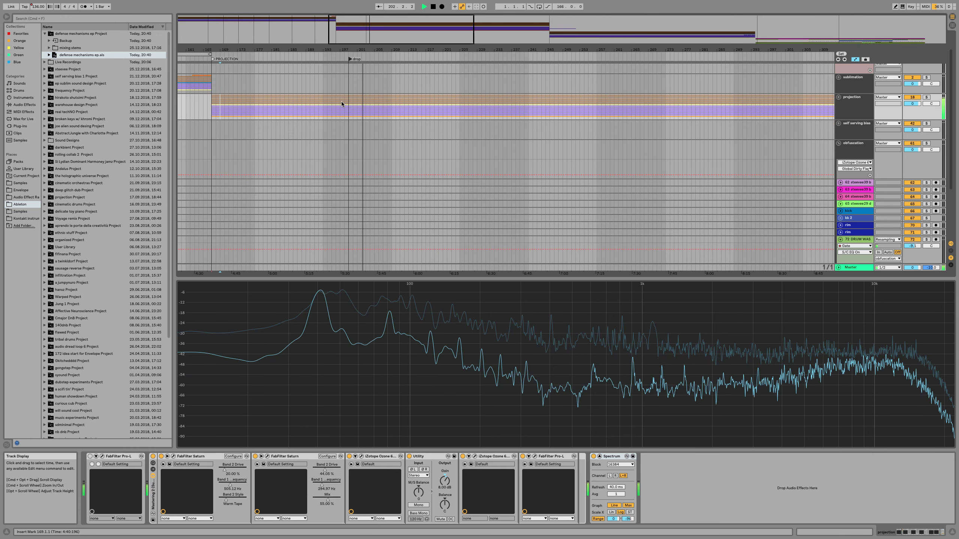
scroll(342, 103, down, 2)
scroll(341, 100, down, 4)
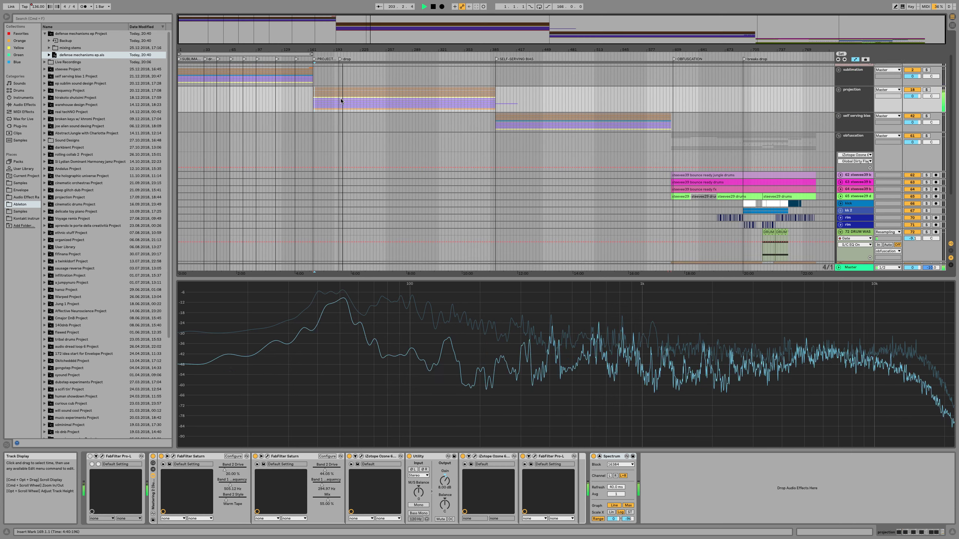
scroll(340, 101, up, 1)
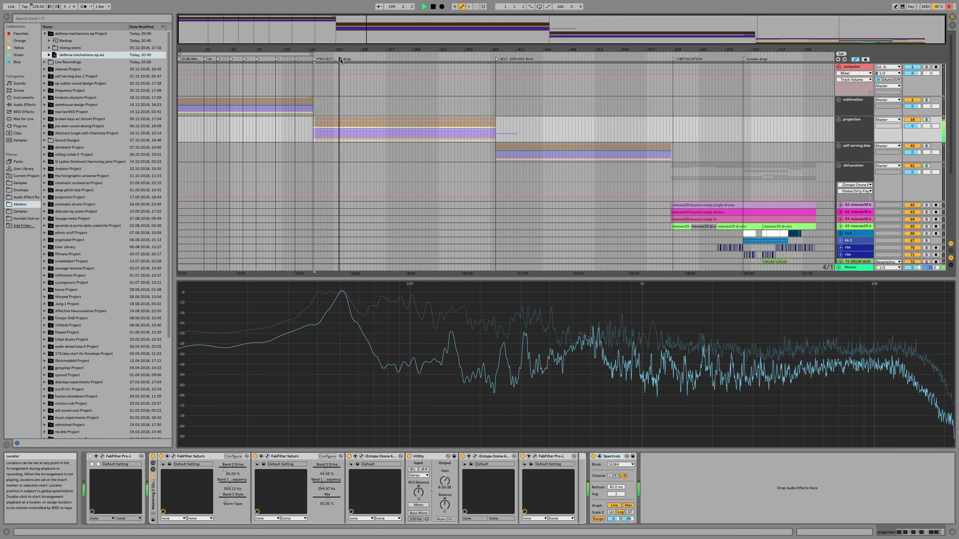
Compare projection's drop played through the copied mastering rack and through its original FabFilter Pro-L.
key(space)
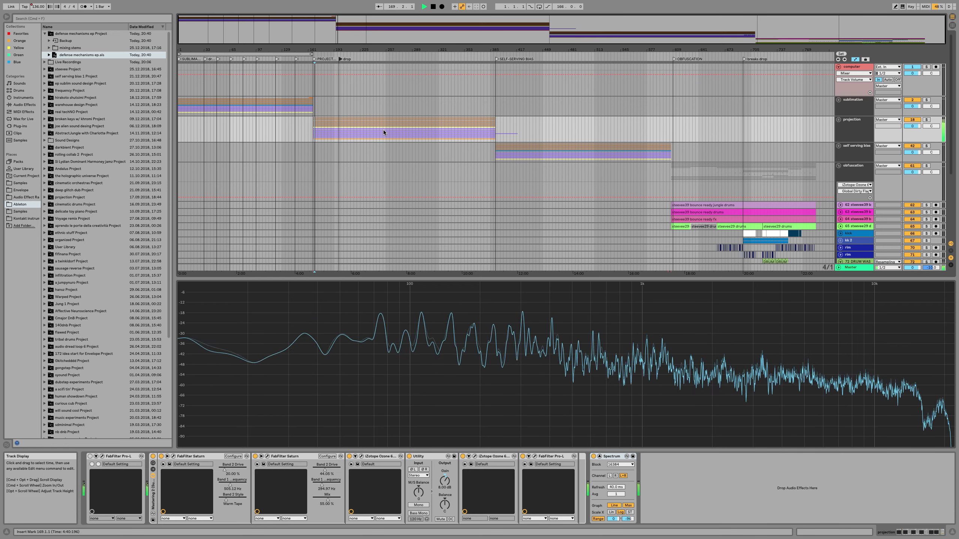
key(space)
click(341, 59)
key(space)
click(153, 457)
click(90, 456)
key(space)
click(90, 457)
key(space)
click(153, 457)
key(space)
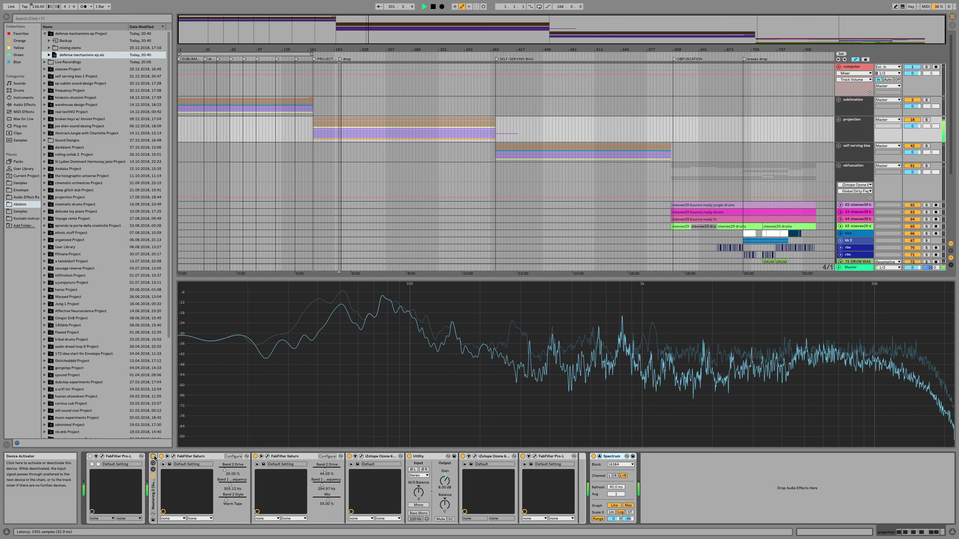
Check projection's drop against sublimation's drop and deactivate only the first FabFilter Saturn in projection's mastering rack.
click(205, 59)
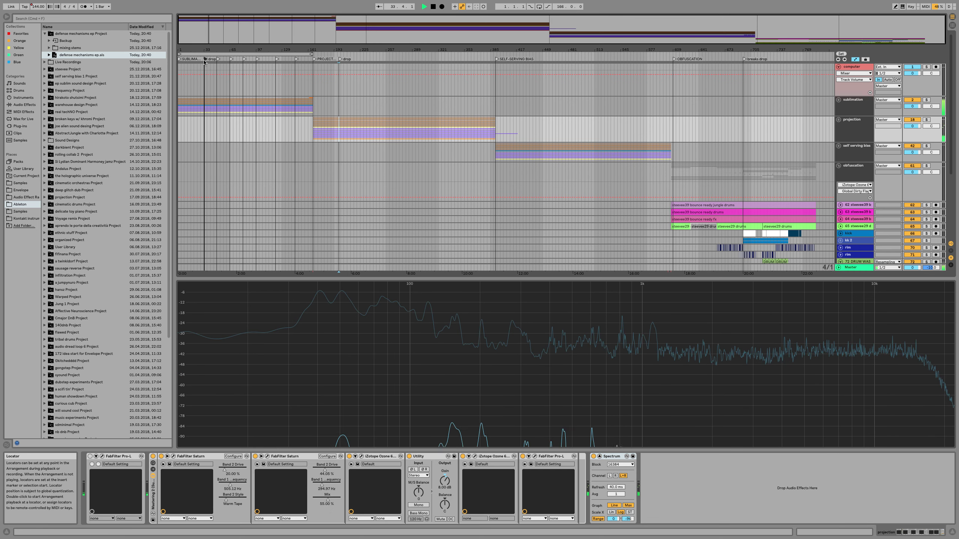
click(340, 60)
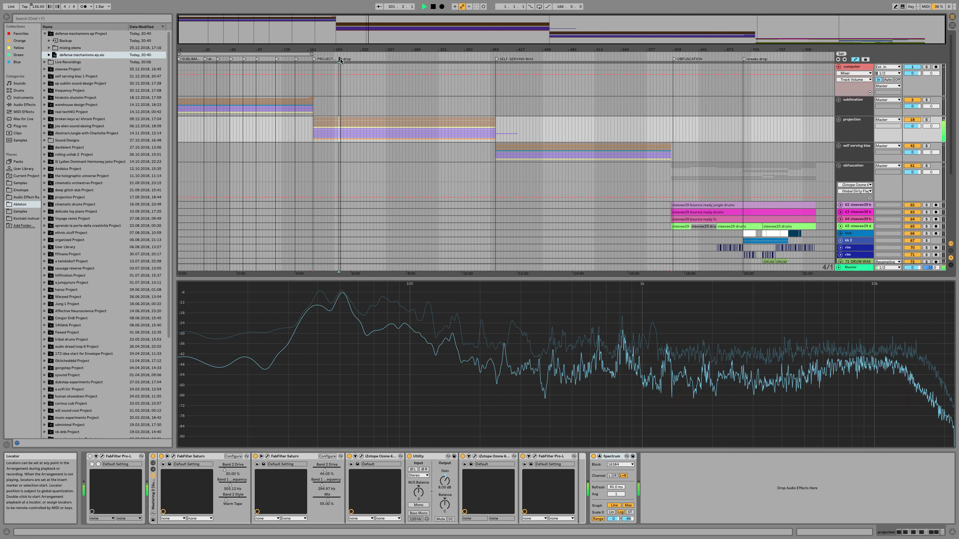
click(161, 457)
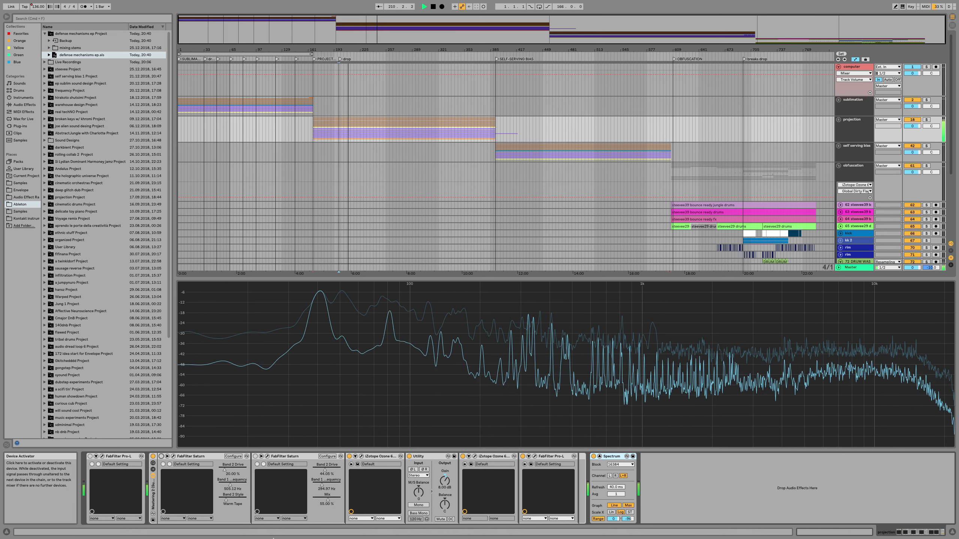
click(255, 456)
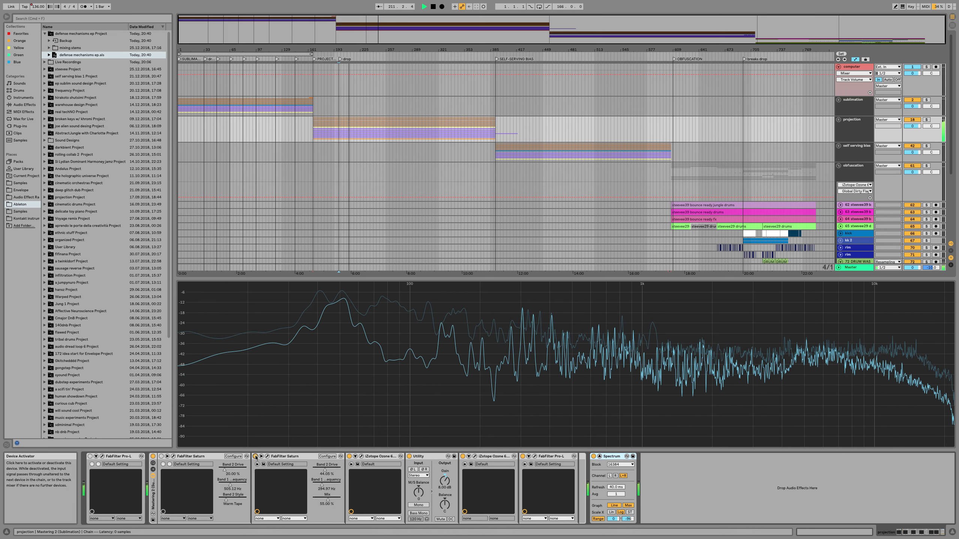
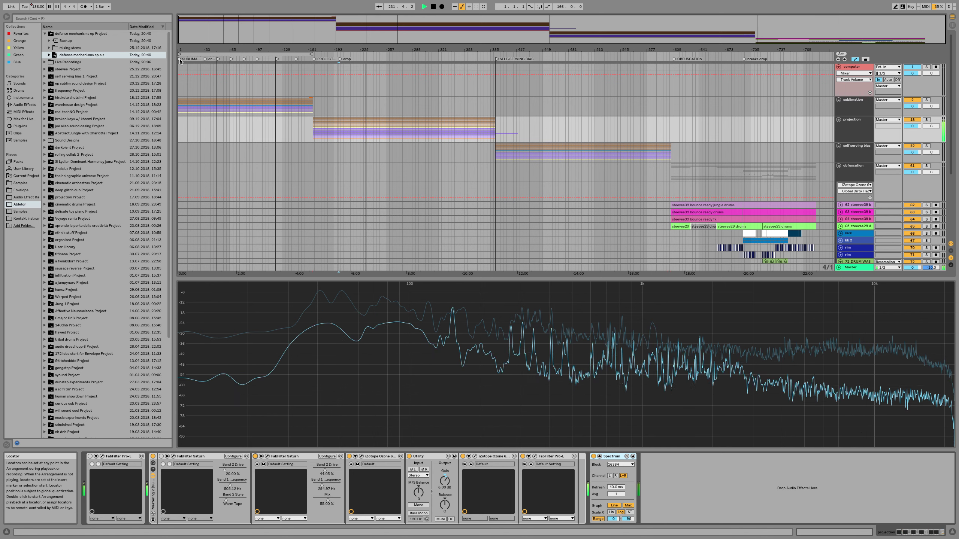
Compare projection's drop with sublimation's section at the locator following its drop, and view self serving bias's mastering chain.
click(218, 59)
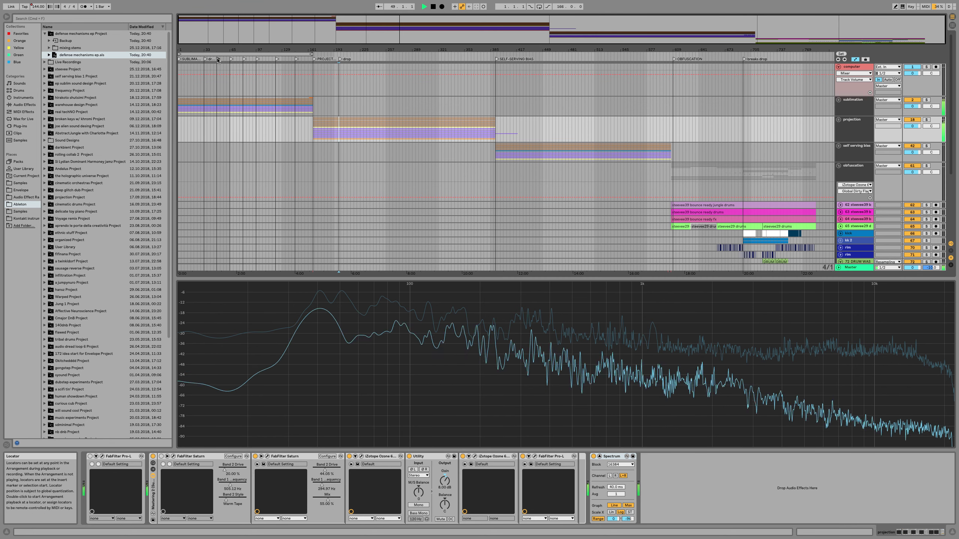
click(341, 59)
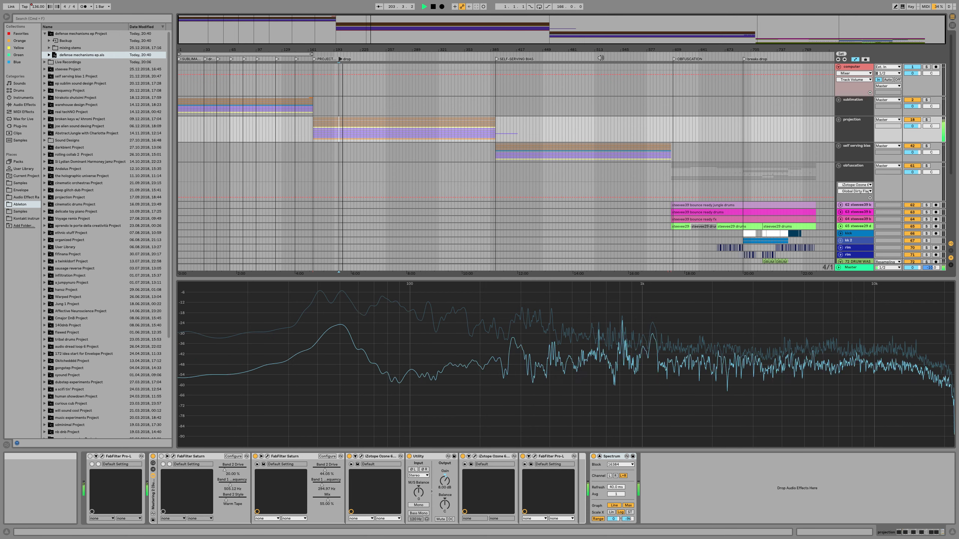
click(496, 129)
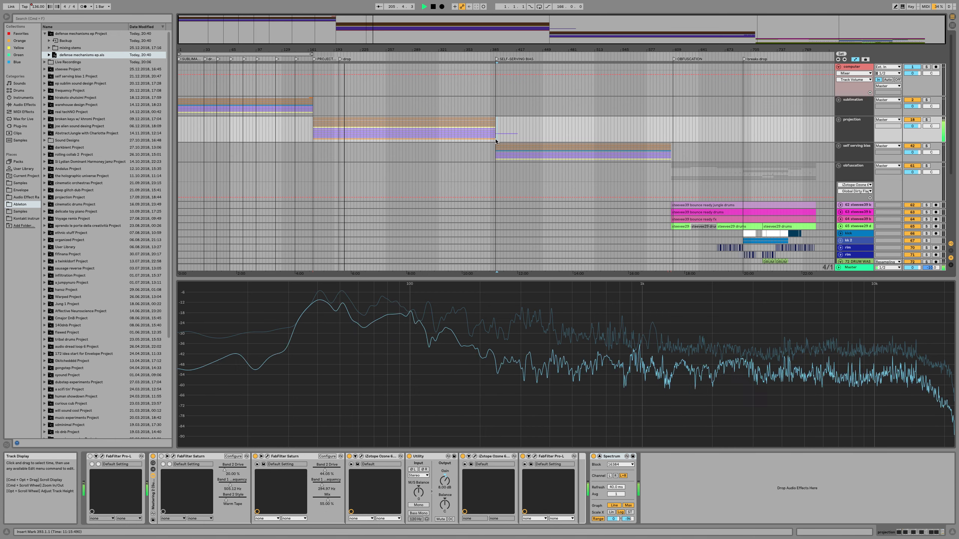
click(497, 158)
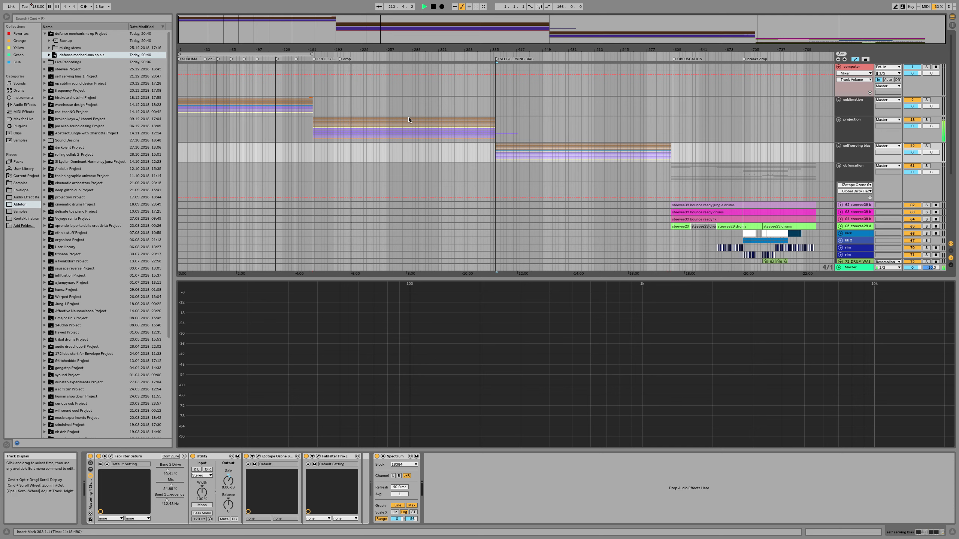
click(341, 131)
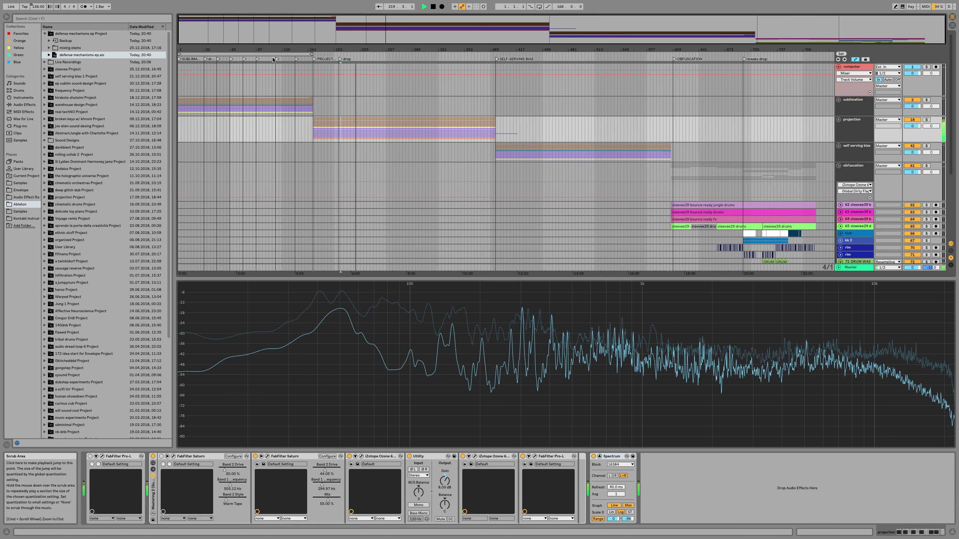
click(232, 59)
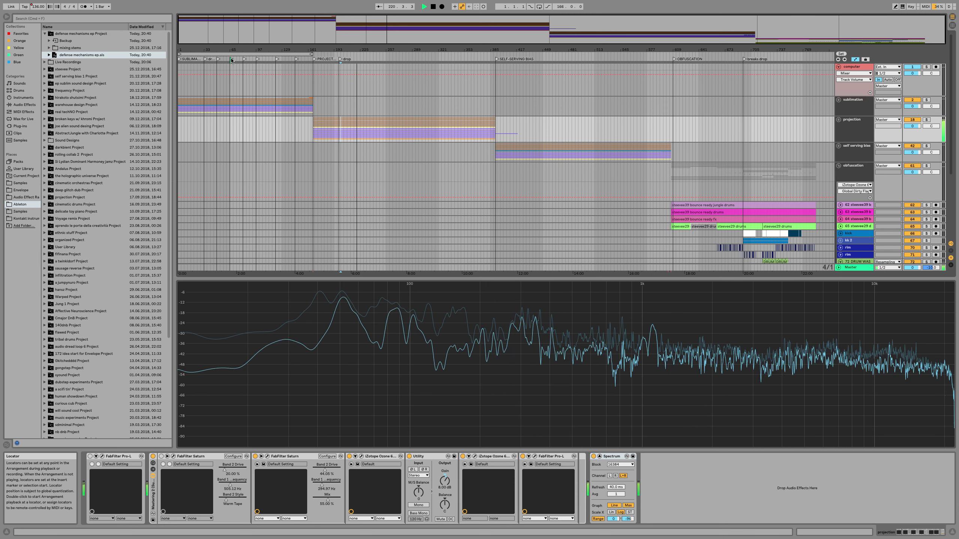
click(218, 59)
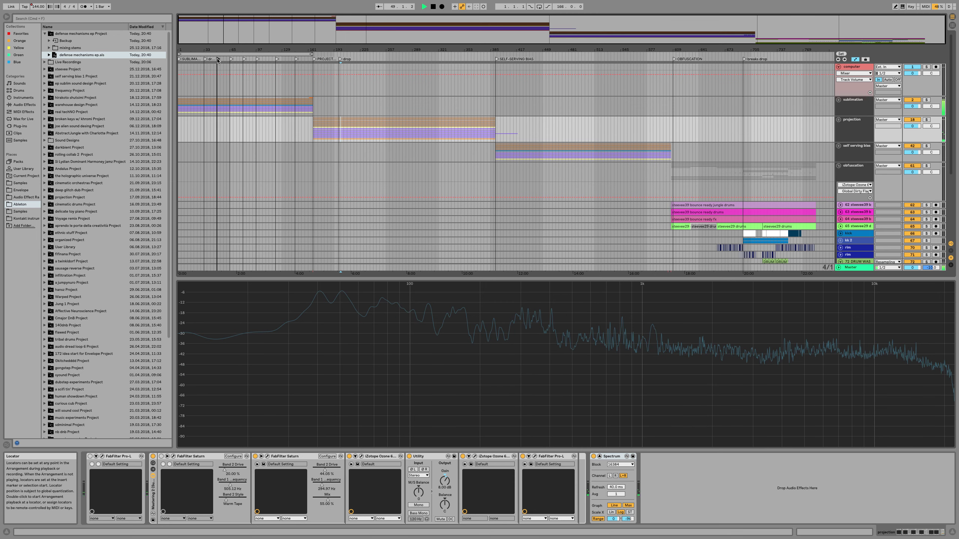
Show the Master track's Spectrum and compare sublimation with projection by alternating playback between their locators.
click(215, 267)
click(339, 269)
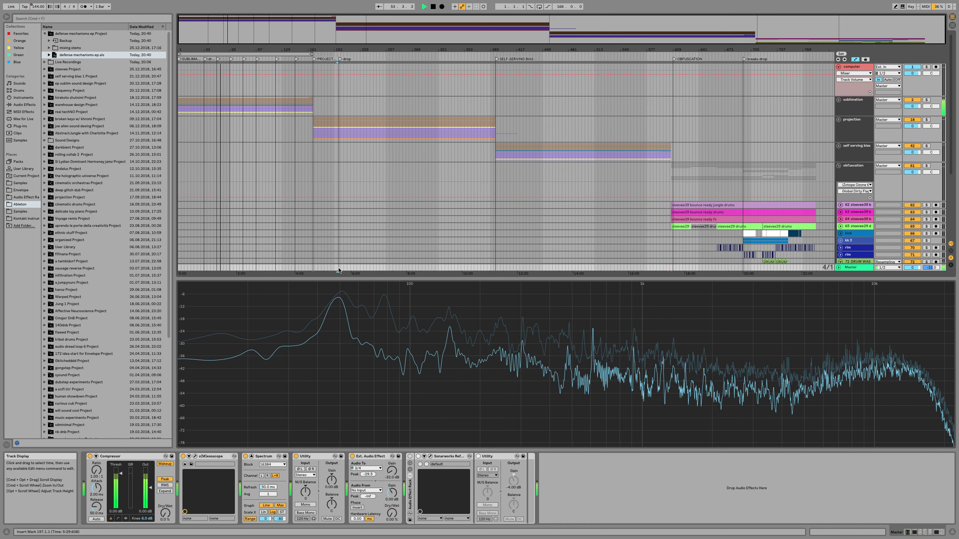
scroll(339, 270, down, 5)
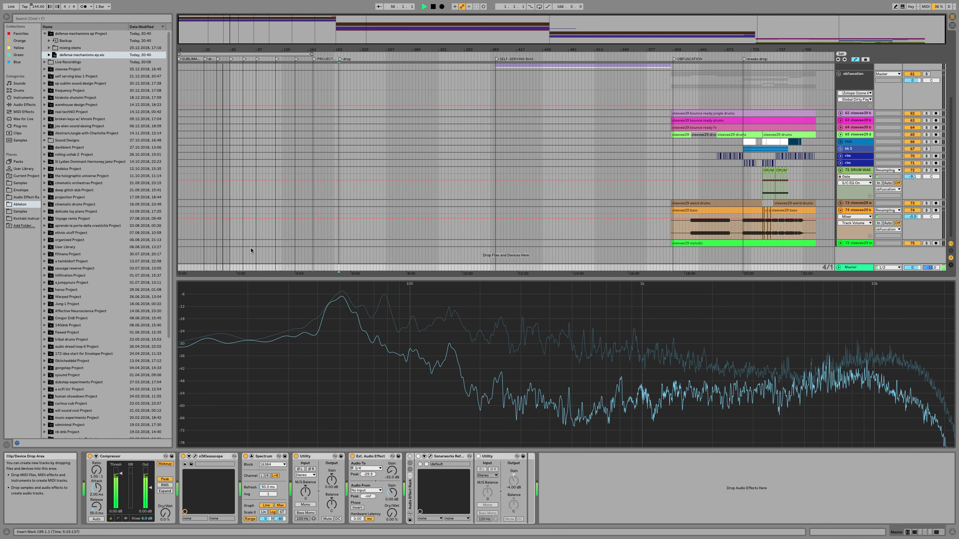
key(space)
key(space)
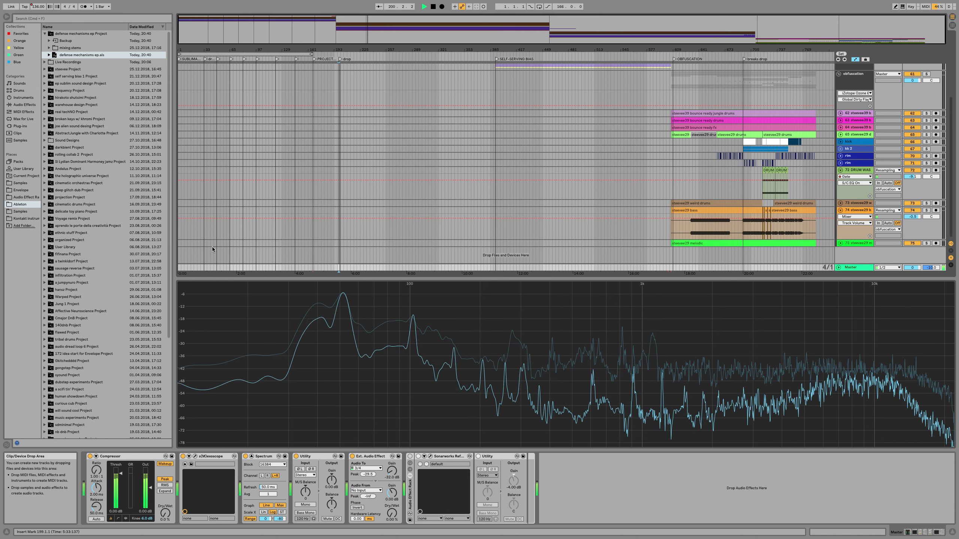
click(218, 60)
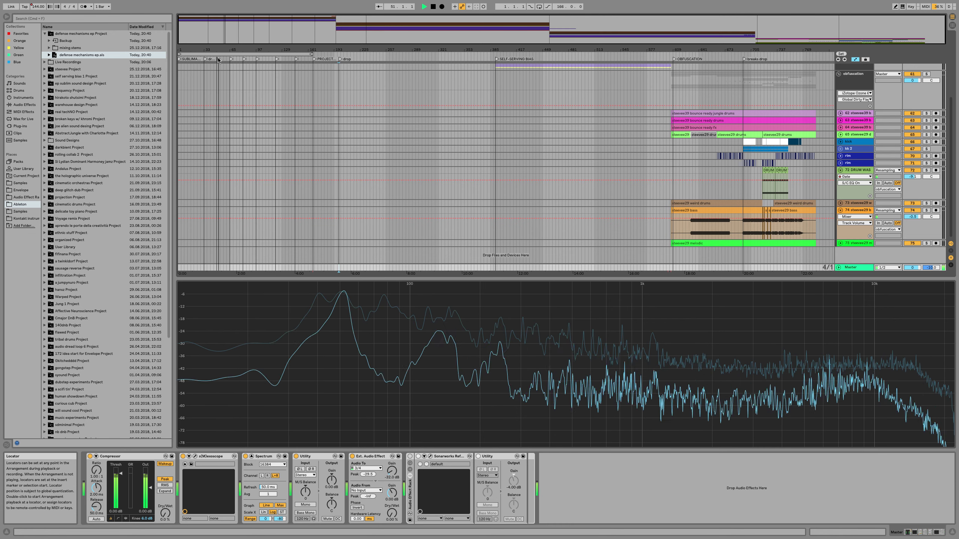
click(340, 60)
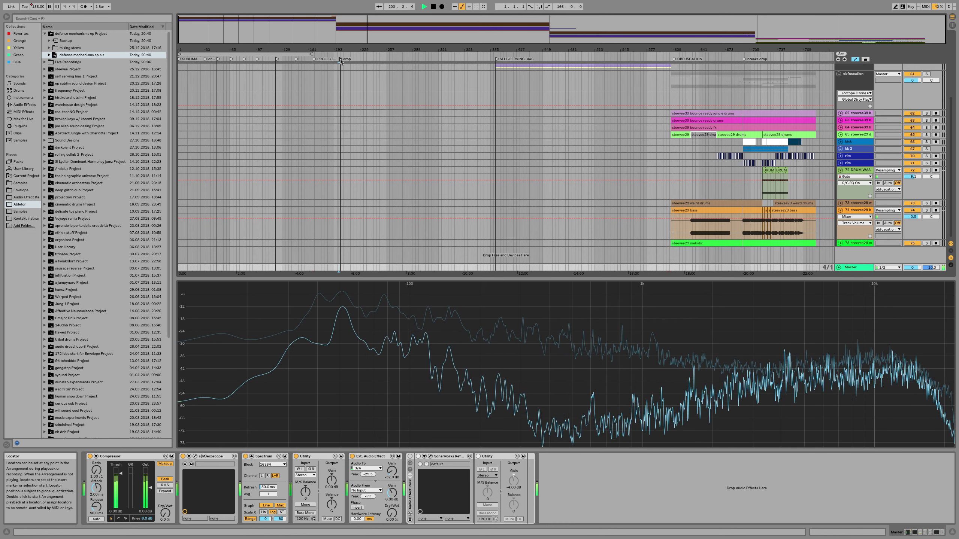
Examine the Master spectrum while playing the middle of self serving bias, the breaks drop and the start of obfuscation.
click(570, 55)
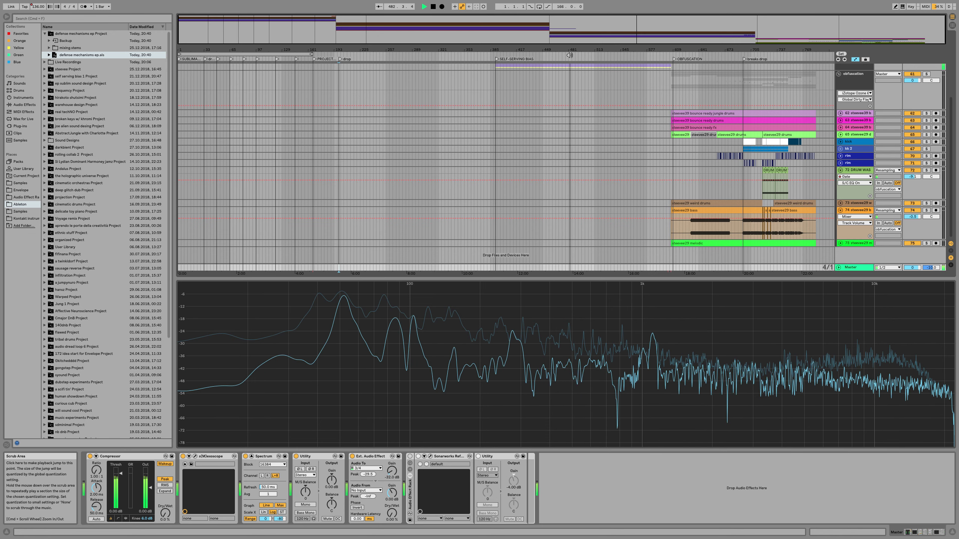
click(594, 56)
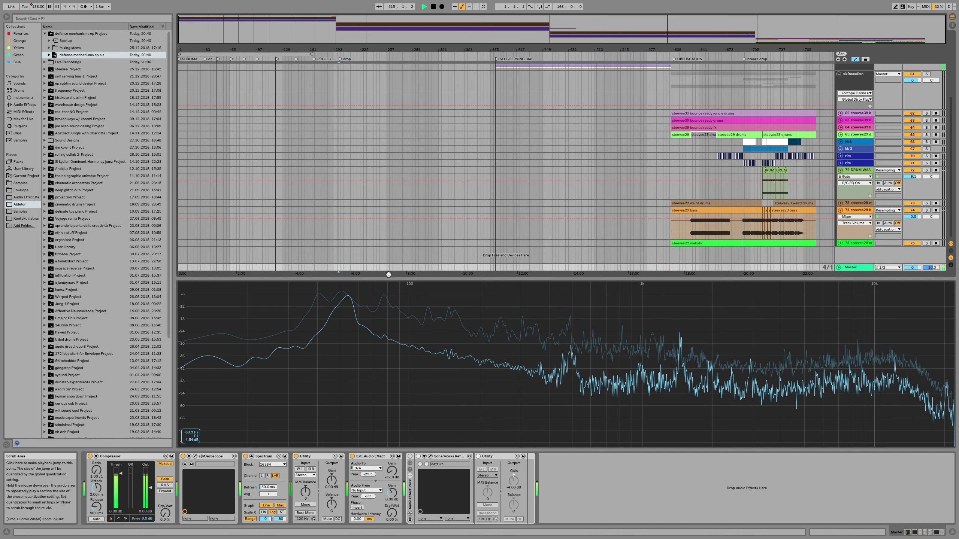
click(745, 59)
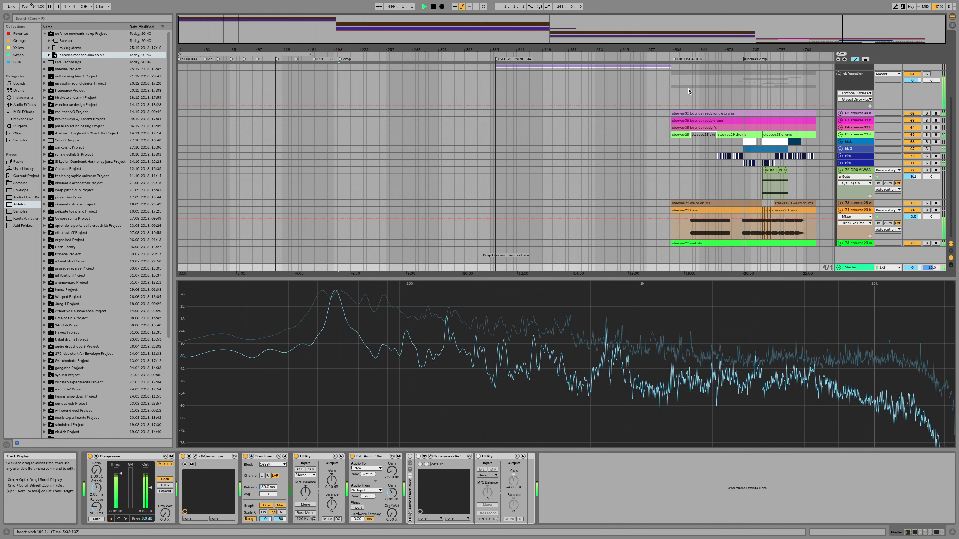
click(674, 59)
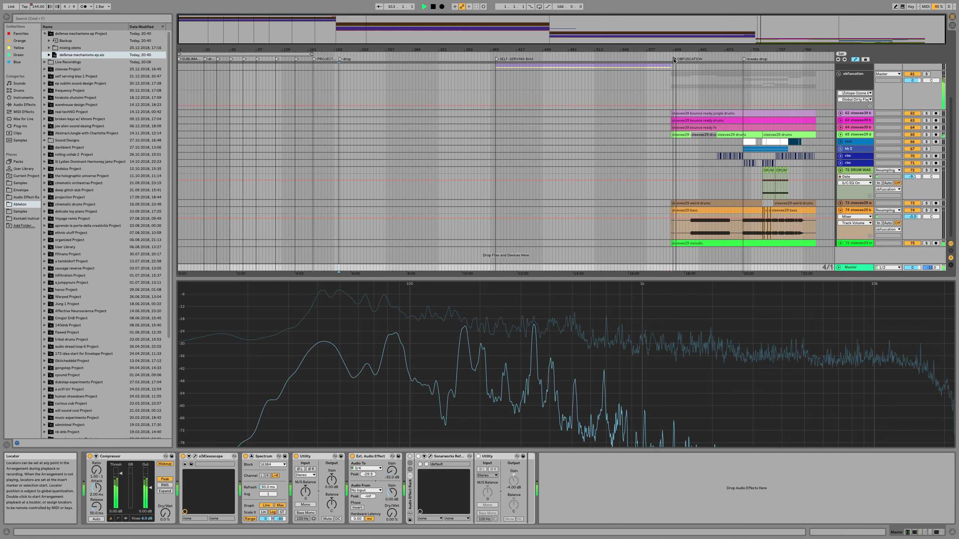
drag(669, 48, 605, 7)
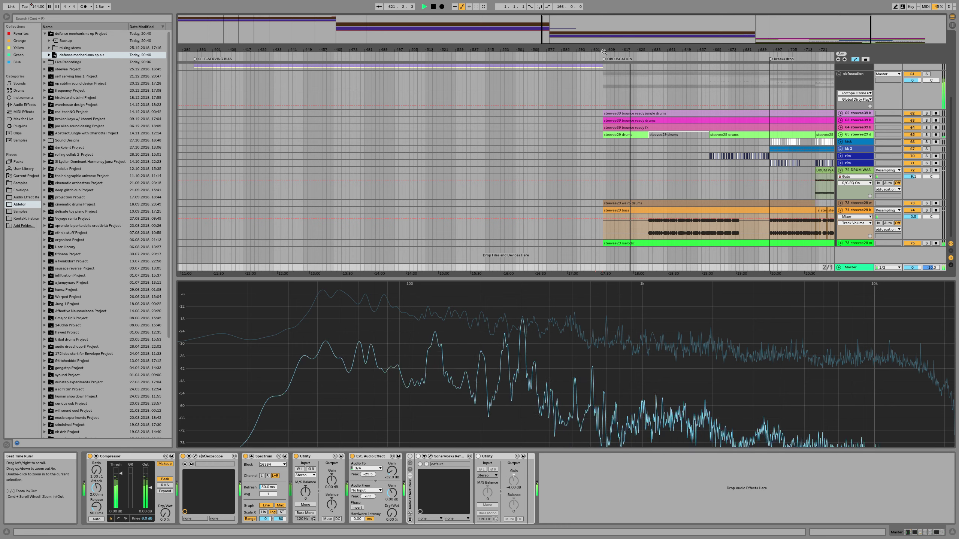
drag(603, 44, 672, 46)
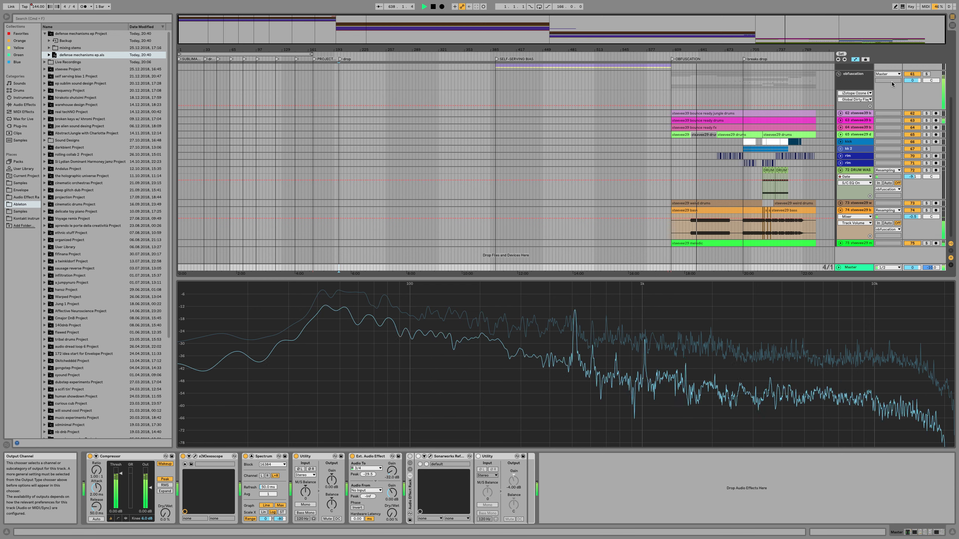
Check obfuscation's device chain against the Master's, and switch obfuscation from the mastering rack to its Audio Effect Rack.
click(858, 77)
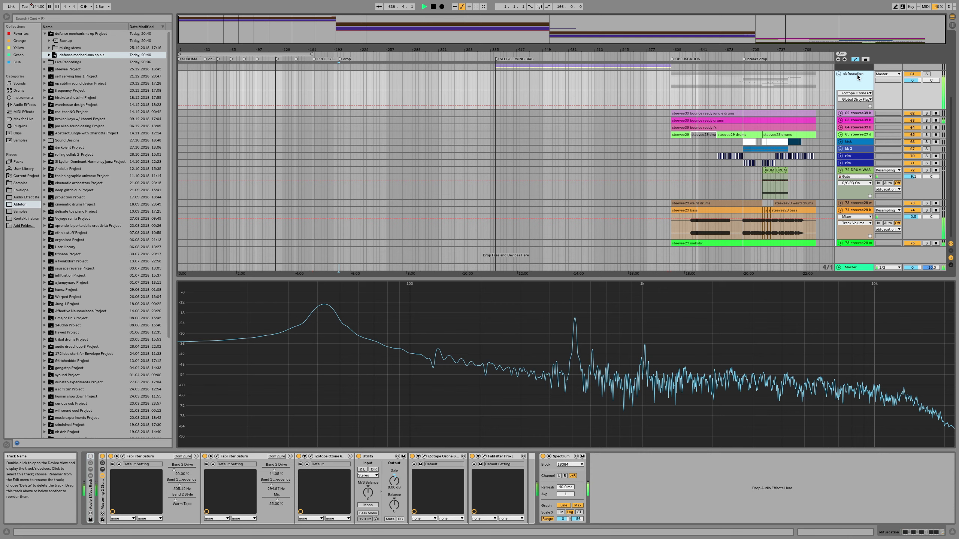
click(851, 268)
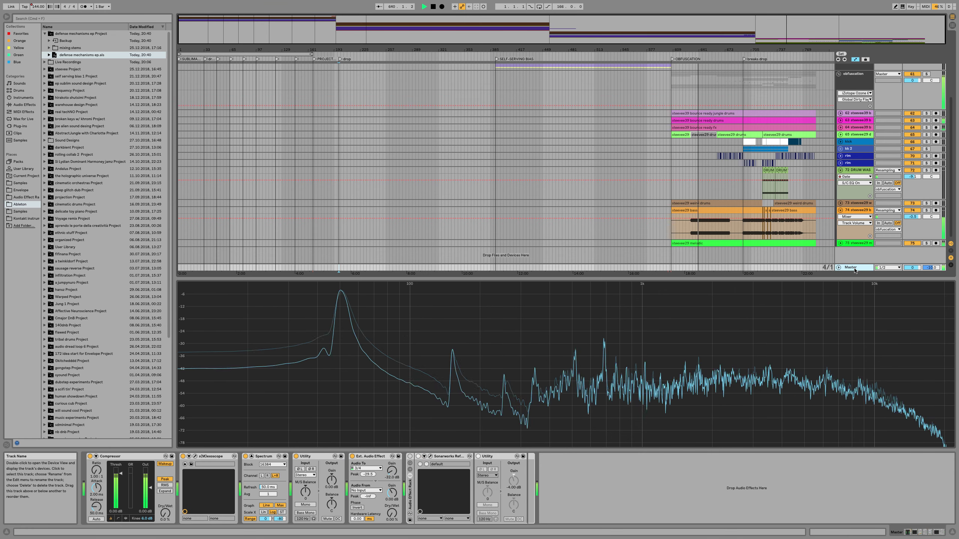
click(856, 81)
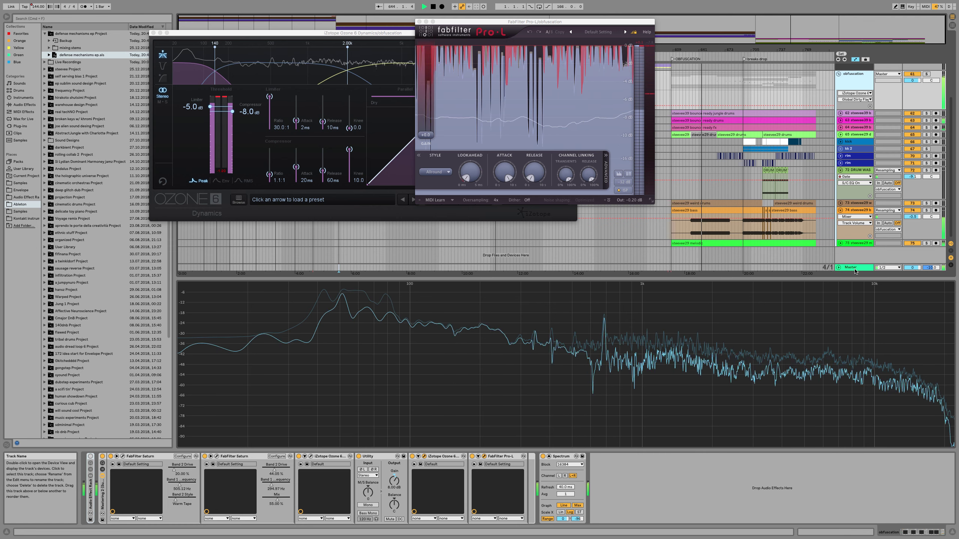
click(102, 456)
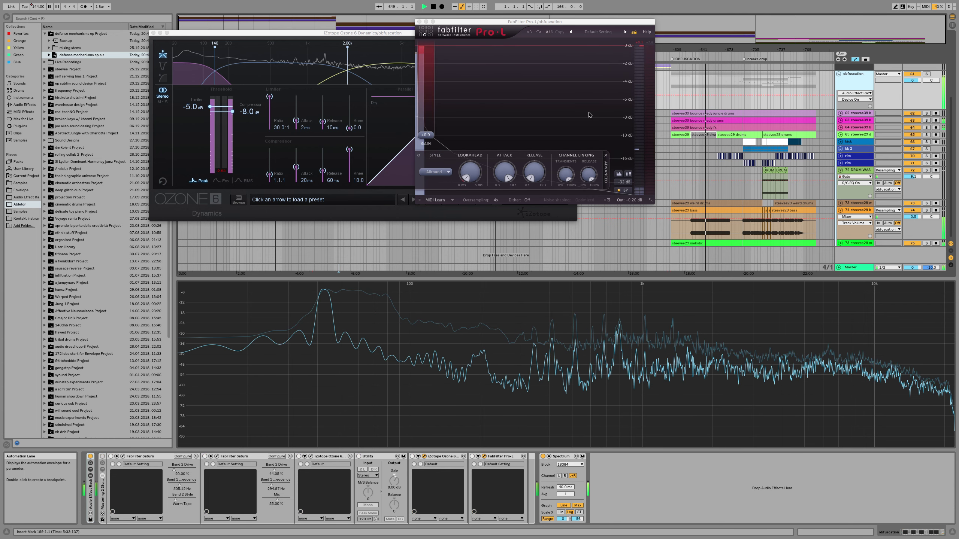
Add a locator named drop at bar 631, where obfuscation's second drums clip begins.
scroll(691, 102, up, 3)
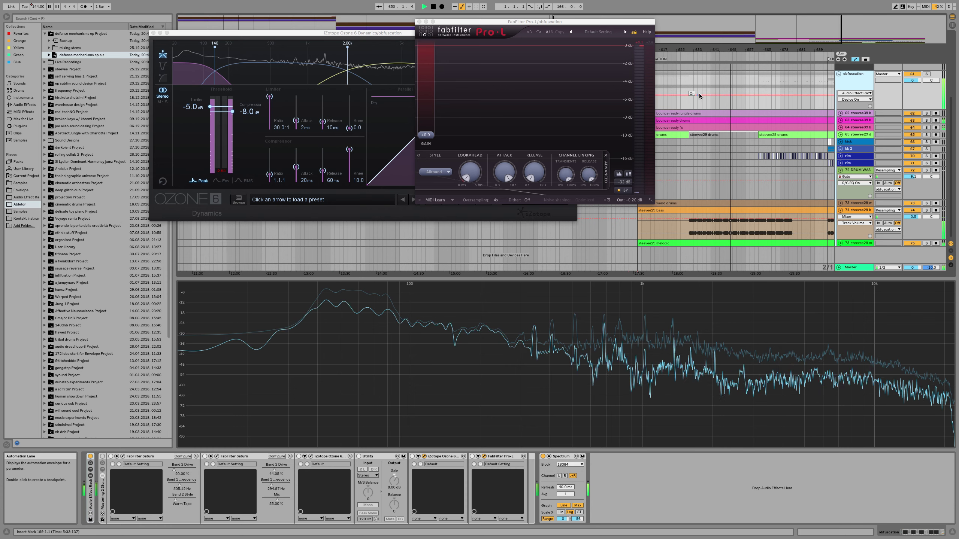
scroll(699, 96, left, 2)
key(space)
key(space)
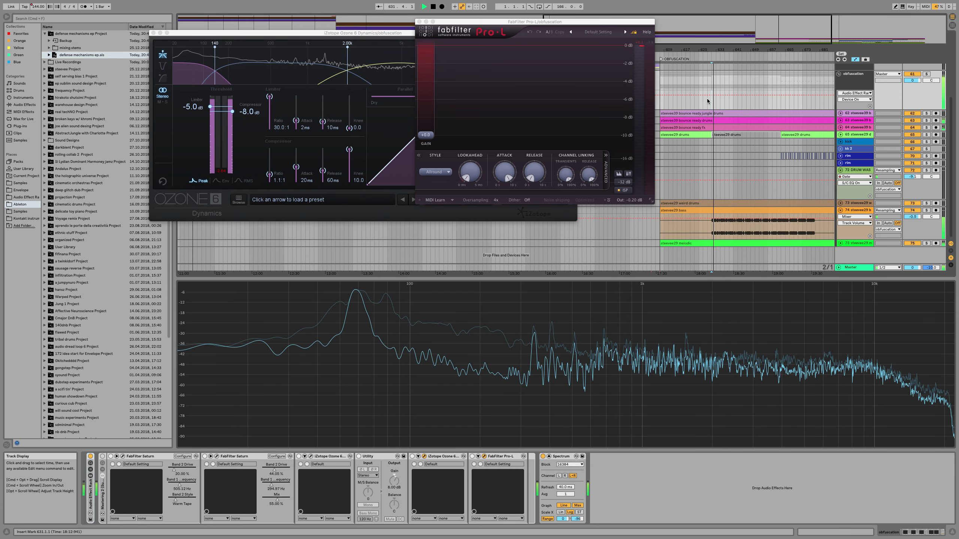
click(711, 100)
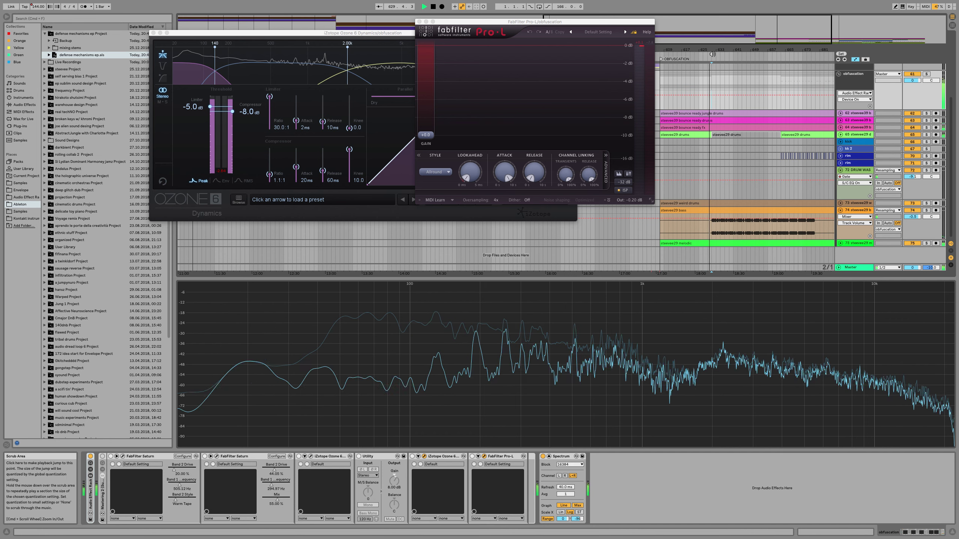
right_click(712, 54)
click(729, 75)
text(drop)
key(Return)
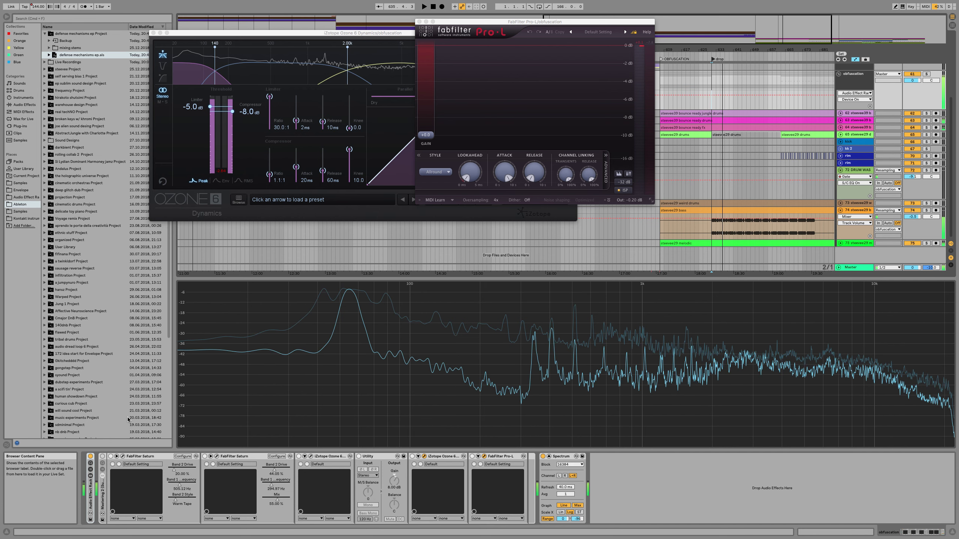
Replay obfuscation from its drop locator to compare the mastering rack with the Audio Effect Rack.
key(space)
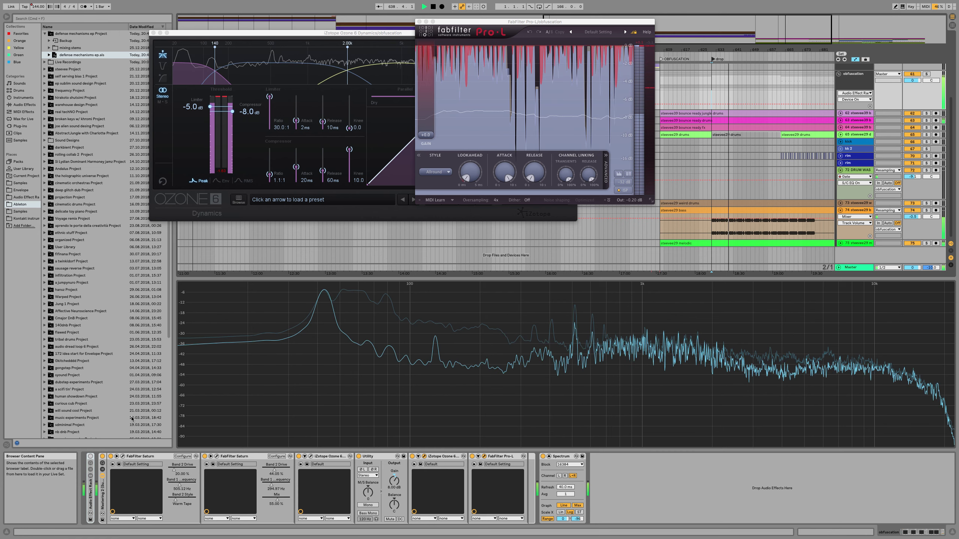
key(space)
key(space)
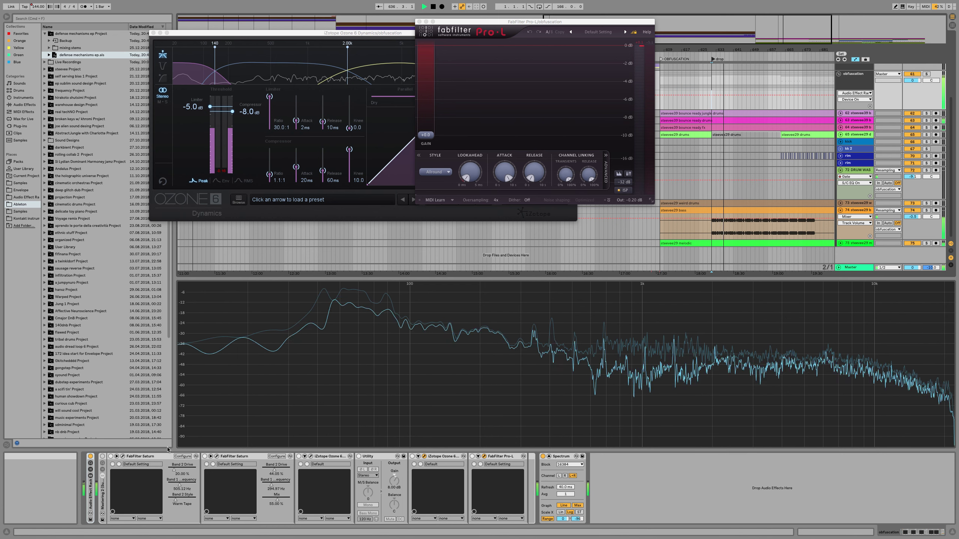
Unfold obfuscation's Audio Effect Rack and alternate it with the mastering rack during playback, leaving the mastering rack active.
double_click(89, 496)
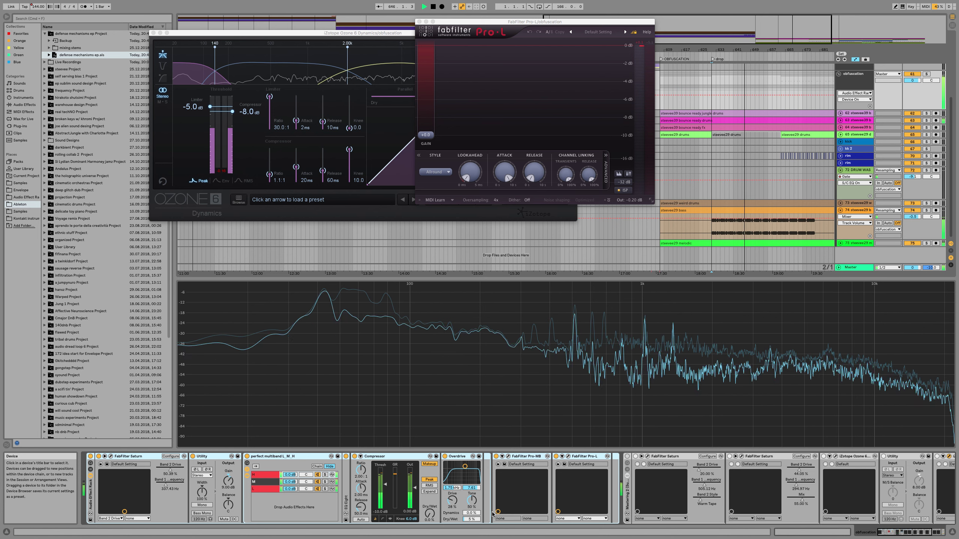
click(629, 469)
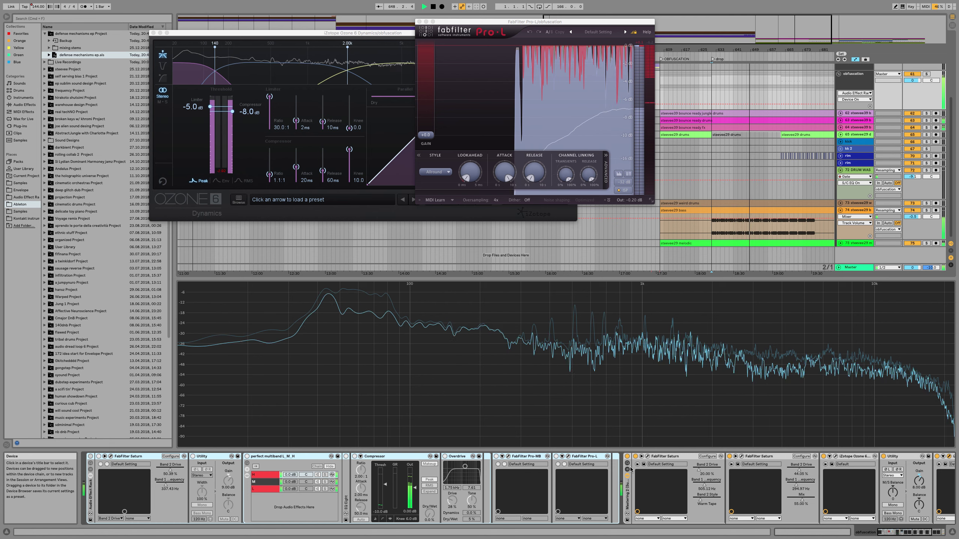
key(a)
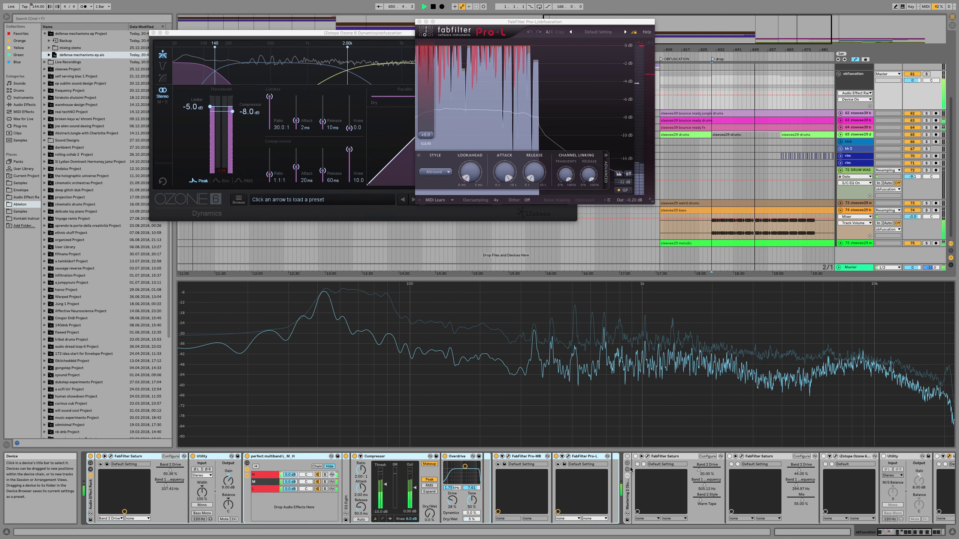
key(a)
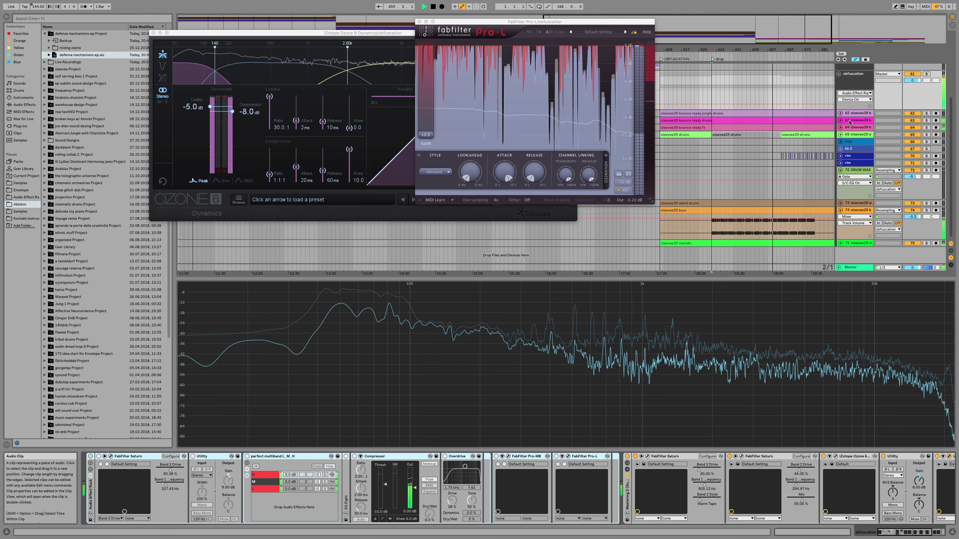
Select the obfuscation track and bring its mastering rack's Ozone 6 Dynamics window into full view.
click(856, 81)
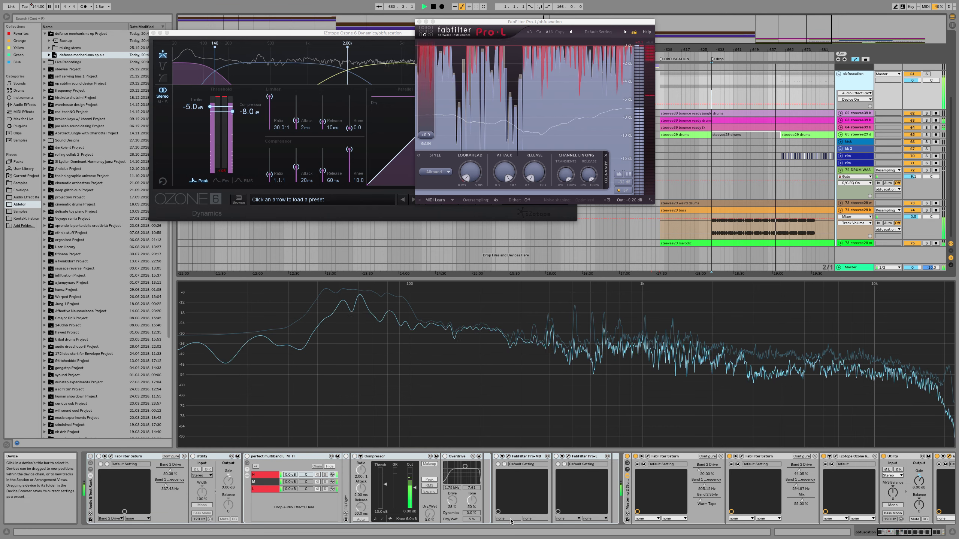
scroll(541, 496, right, 5)
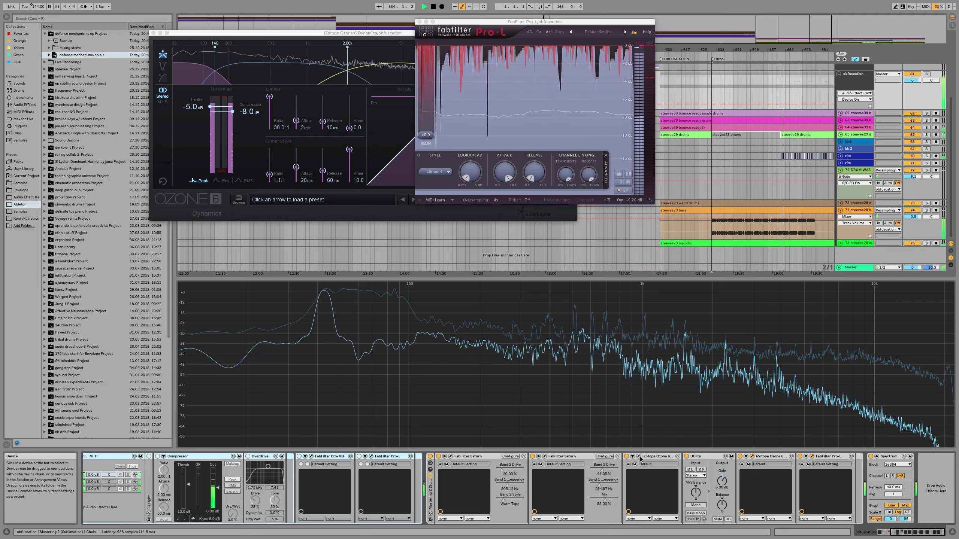
click(383, 148)
drag(426, 33, 444, 56)
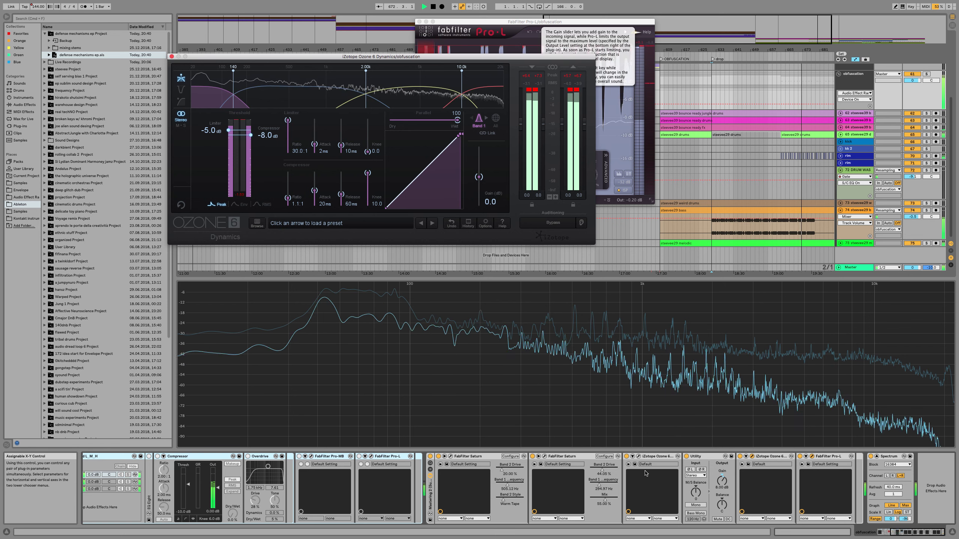
Look through the General, Spectrum, Dynamics and I/O pages of the Ozone 6 options, and close them without changes.
right_click(234, 94)
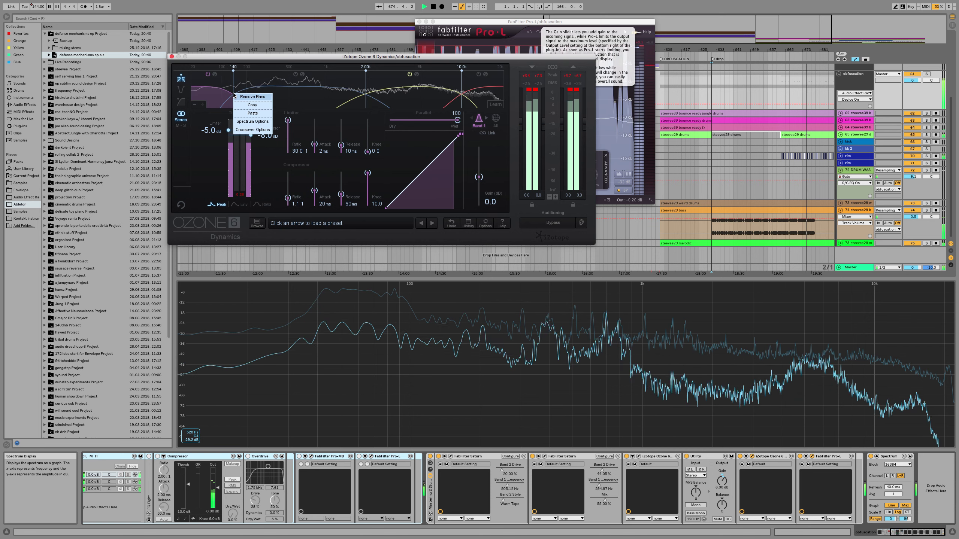
click(262, 130)
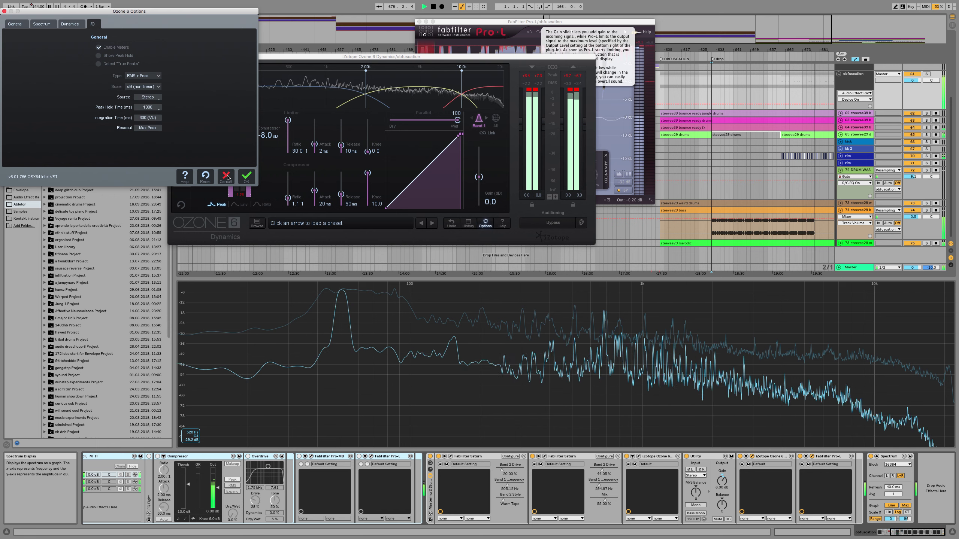
click(33, 26)
click(17, 24)
click(65, 25)
click(92, 24)
click(72, 25)
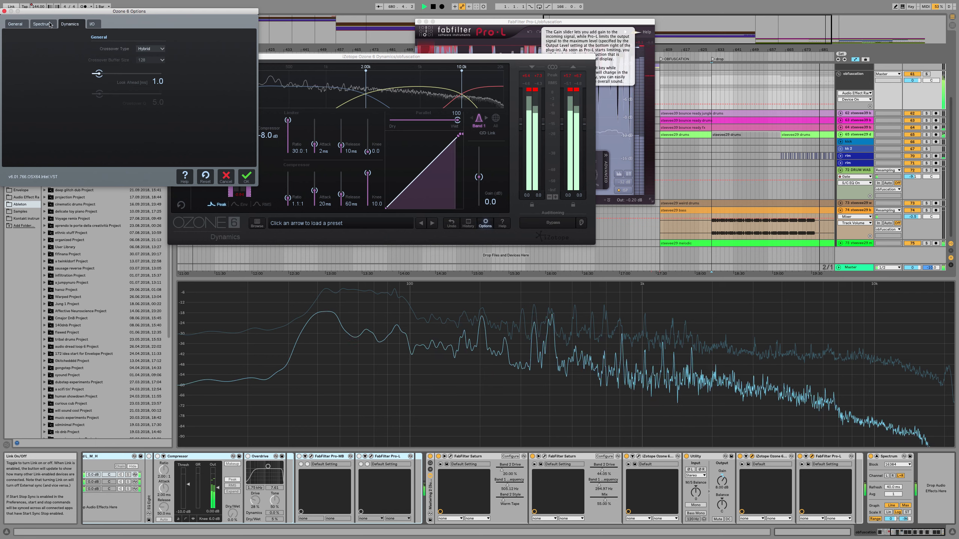
click(43, 24)
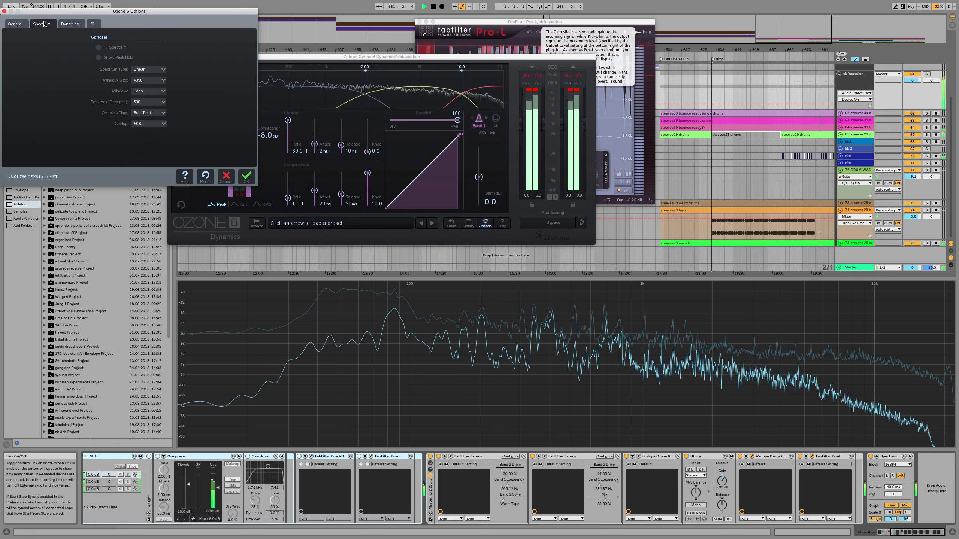
click(20, 23)
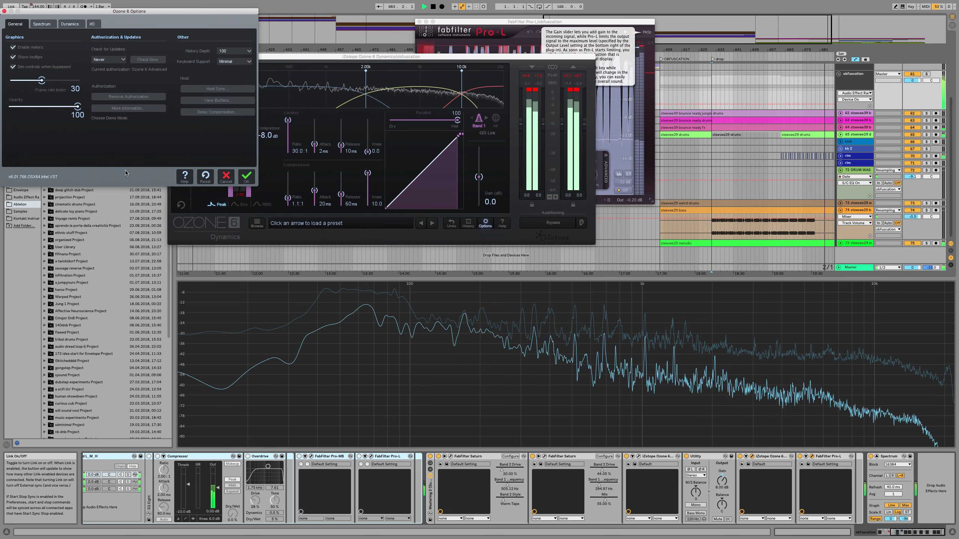
click(245, 175)
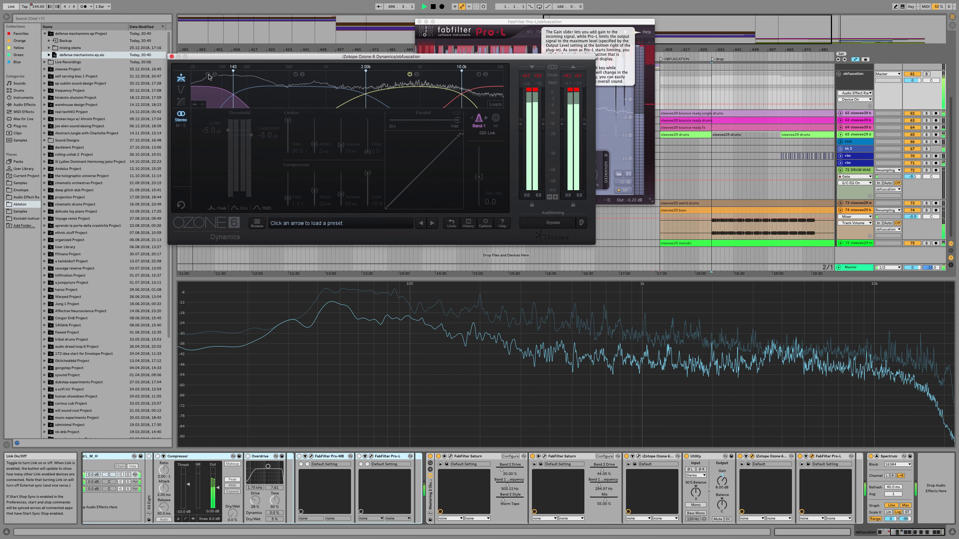
Replay obfuscation from its drop locator and compare the sound with Ozone's Dynamics band 1 bypassed and enabled.
click(714, 59)
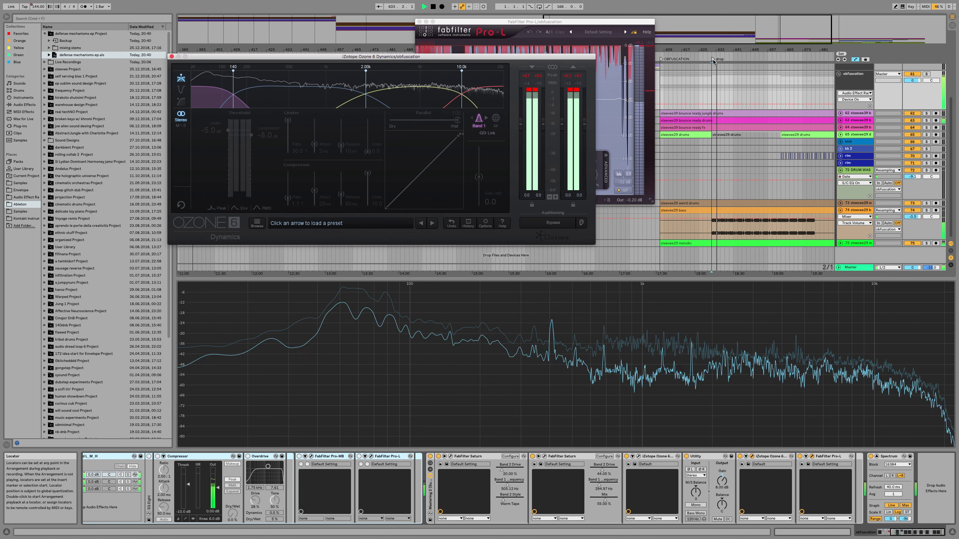
drag(559, 21, 557, 40)
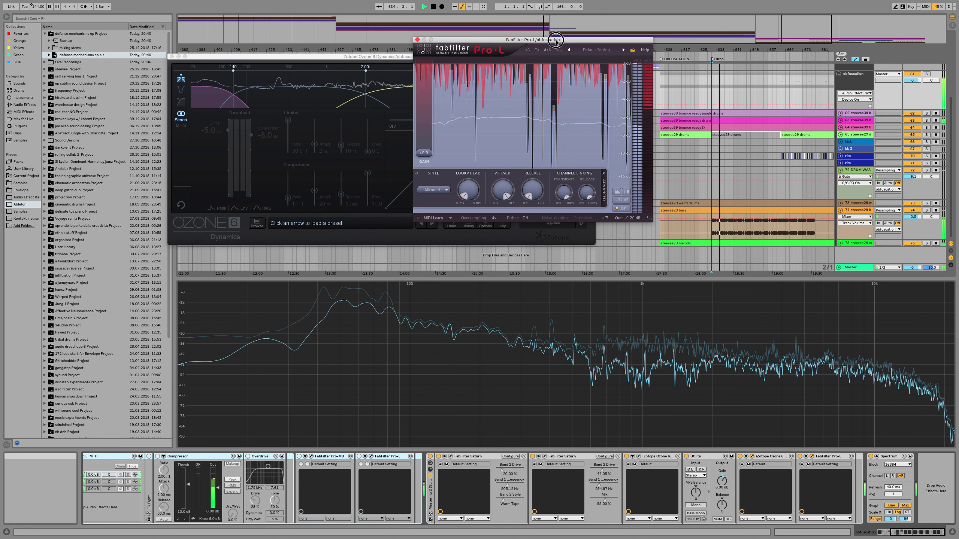
click(216, 101)
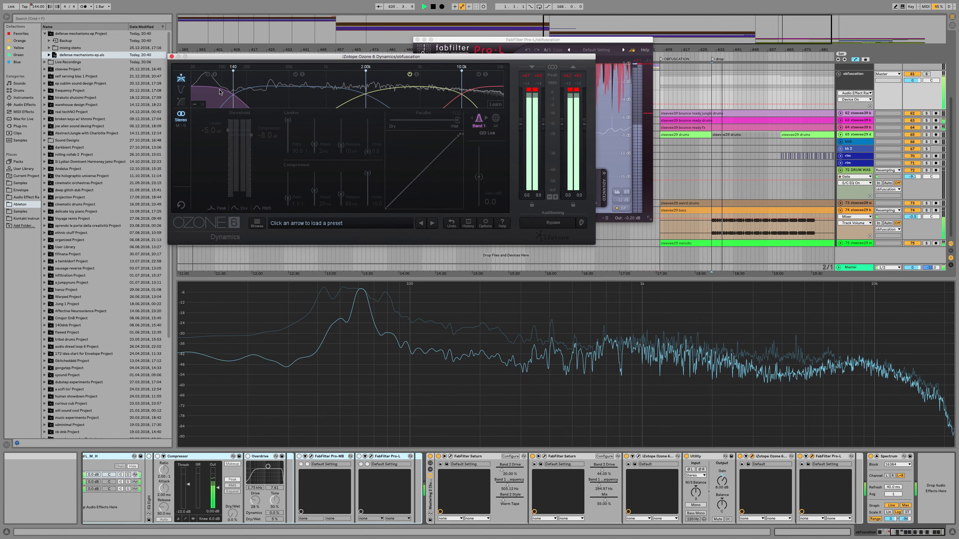
click(207, 74)
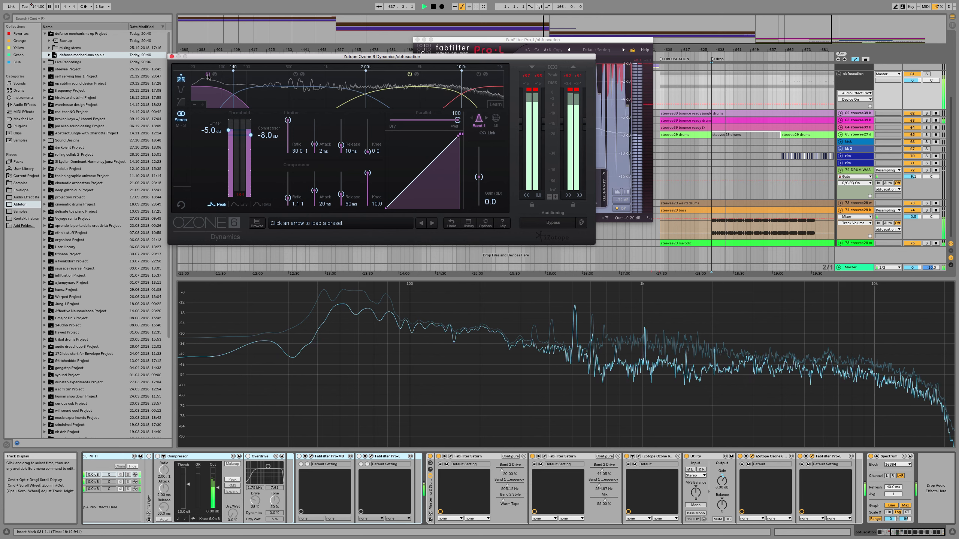
click(208, 75)
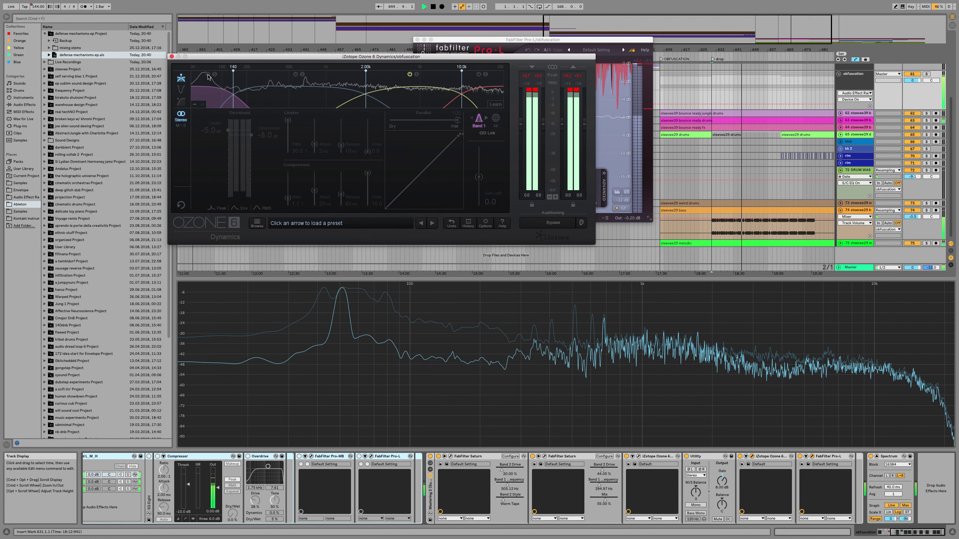
click(207, 76)
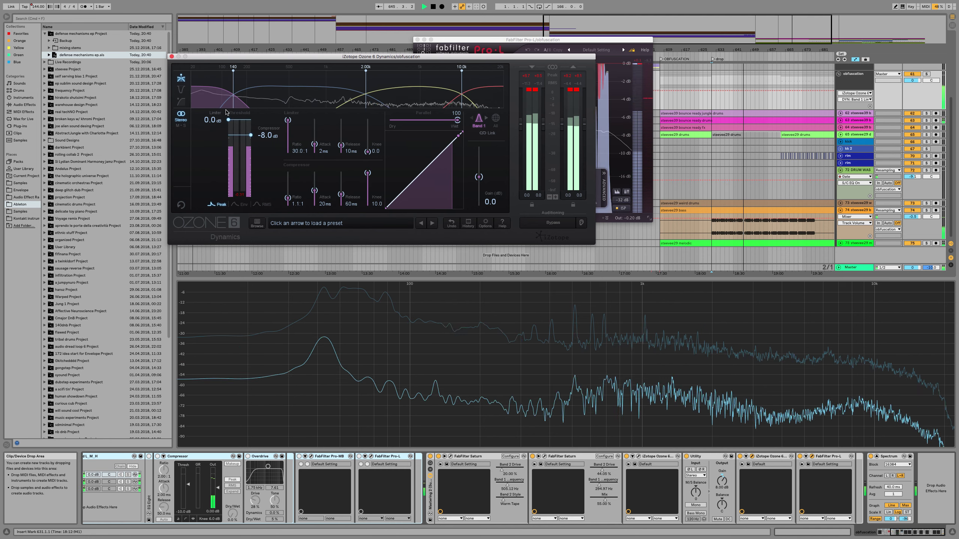
Lower the gain of Ozone's Dynamics band 1 to -1.2 dB and set its limiter threshold to -5 dB.
scroll(479, 178, down, 3)
scroll(479, 178, up, 1)
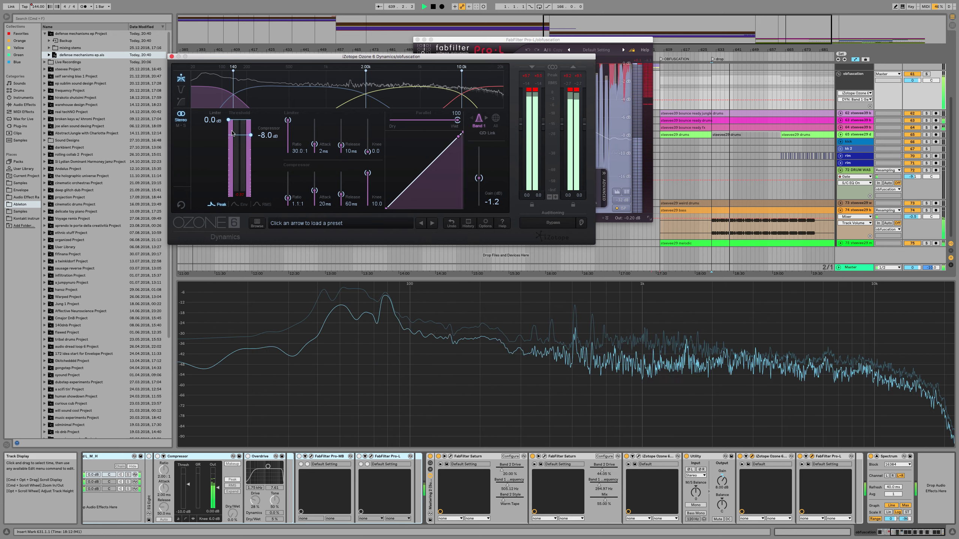
double_click(212, 120)
text(-5)
key(Return)
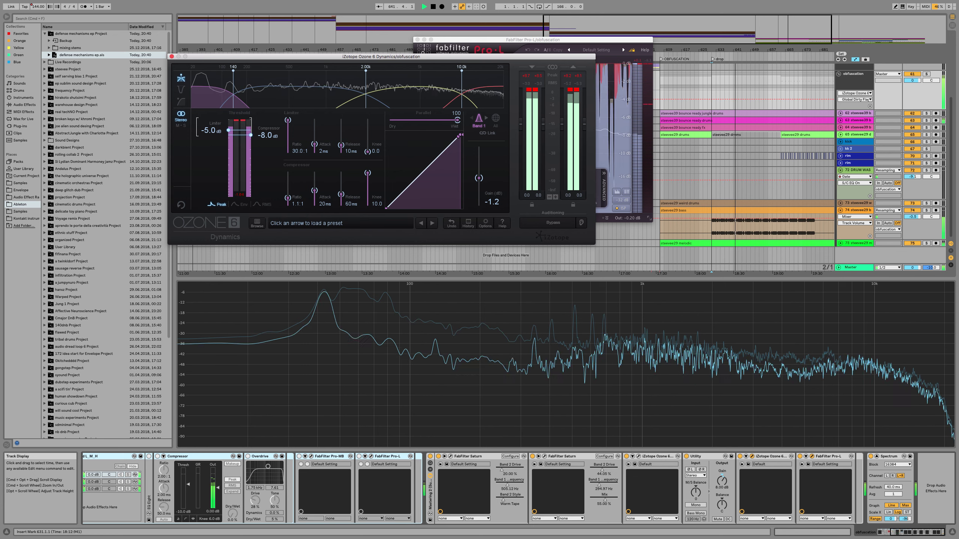
Try band 1 limiter thresholds of -3 dB and -4 dB during playback, and enter -3.5 dB.
double_click(210, 131)
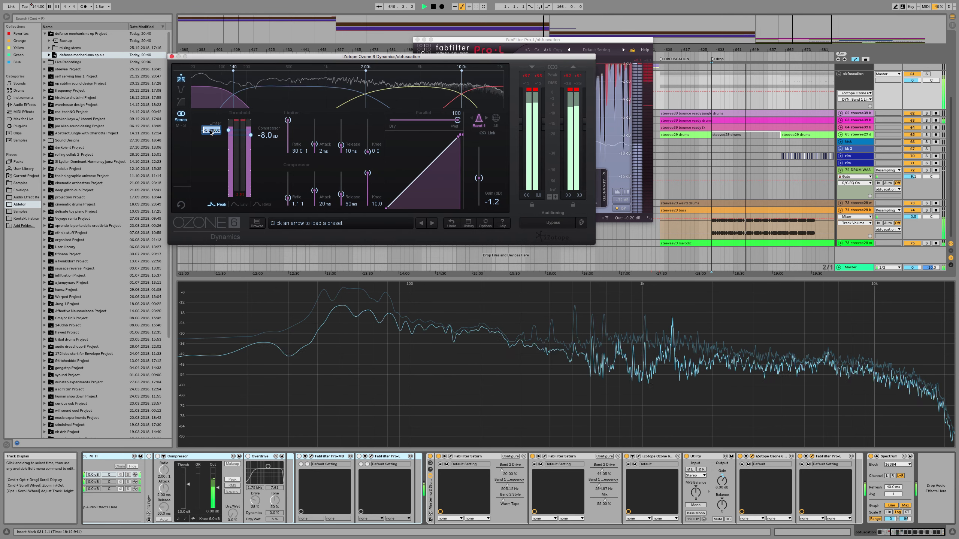
text(-3)
key(Return)
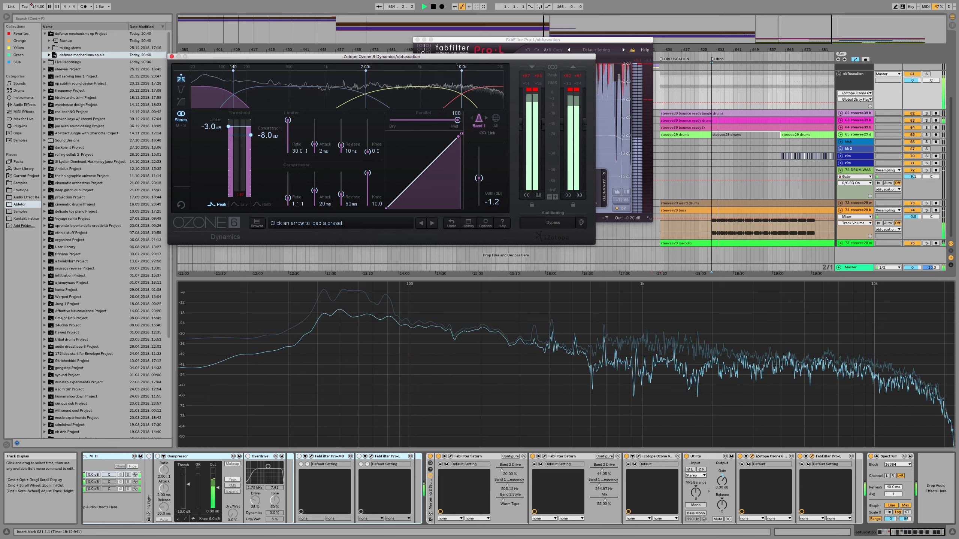
click(211, 126)
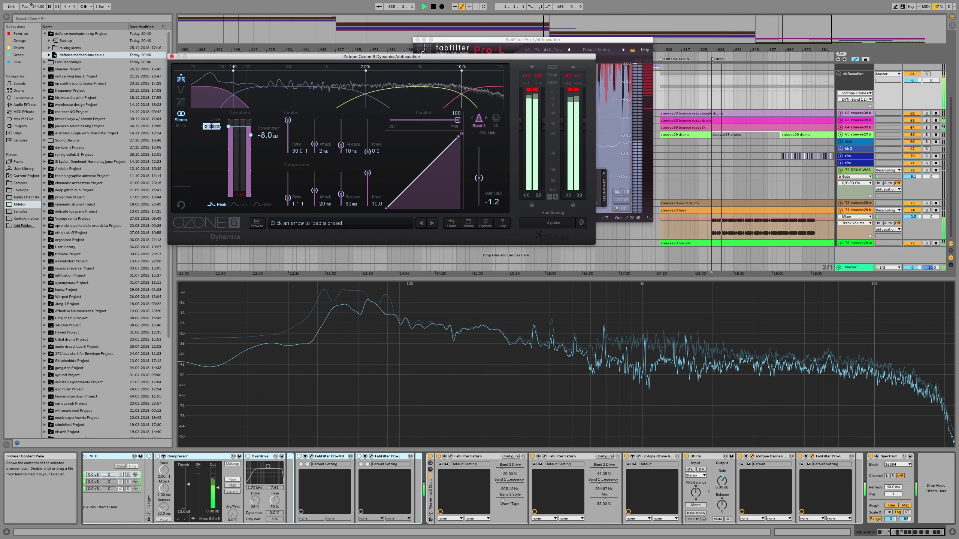
text(-4)
key(Return)
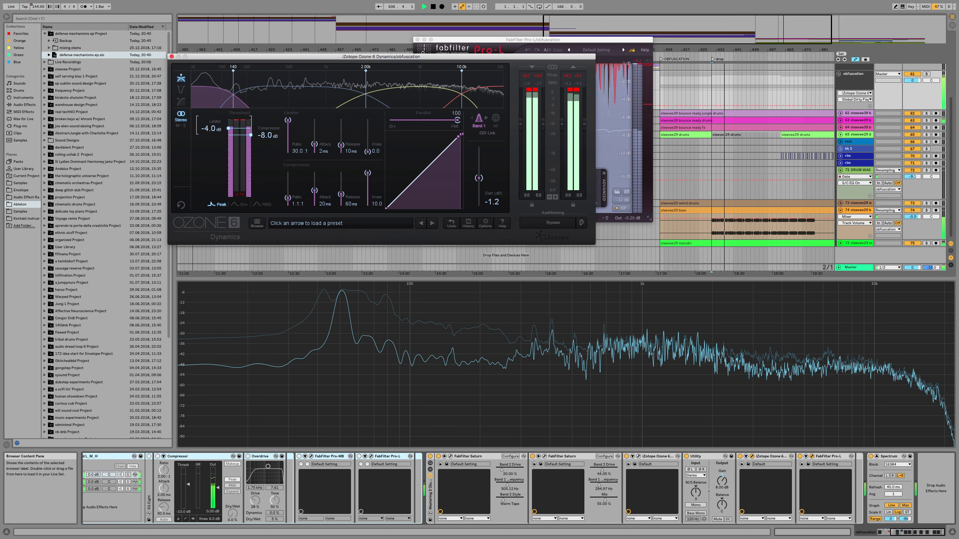
click(207, 128)
text(-3.5)
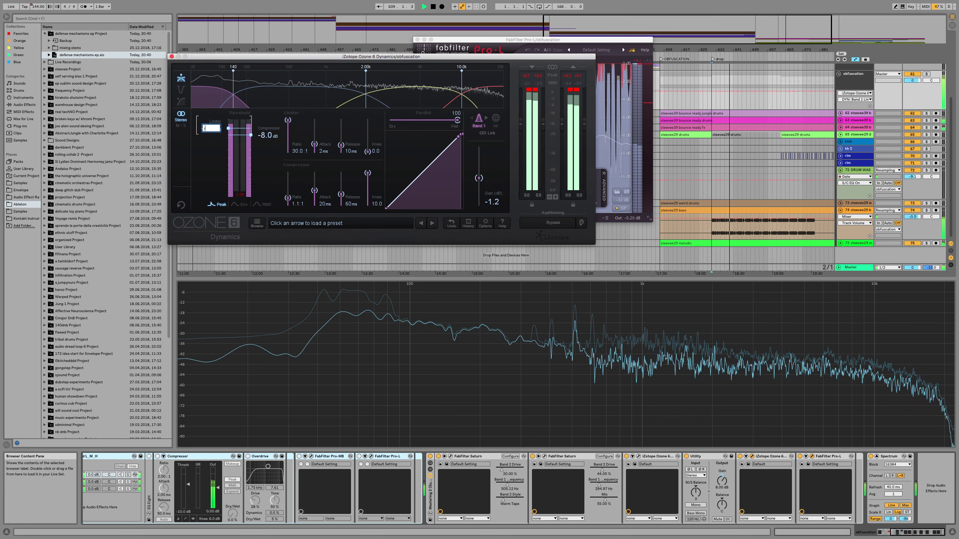
Set Ozone Dynamics band 1's limiter threshold to -3.5 dB and gain to -1 dB, and bring the Pro-L limiter forward for checking.
key(Return)
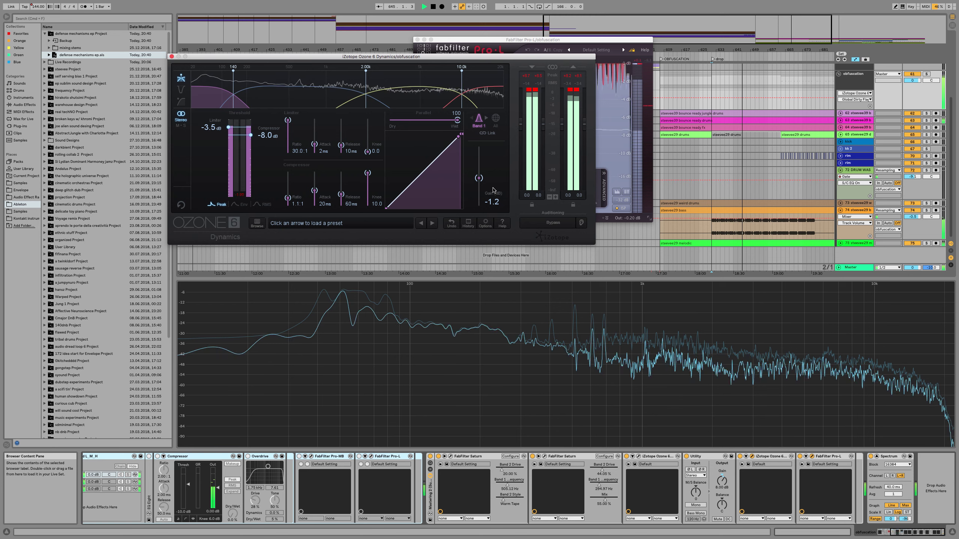
double_click(494, 202)
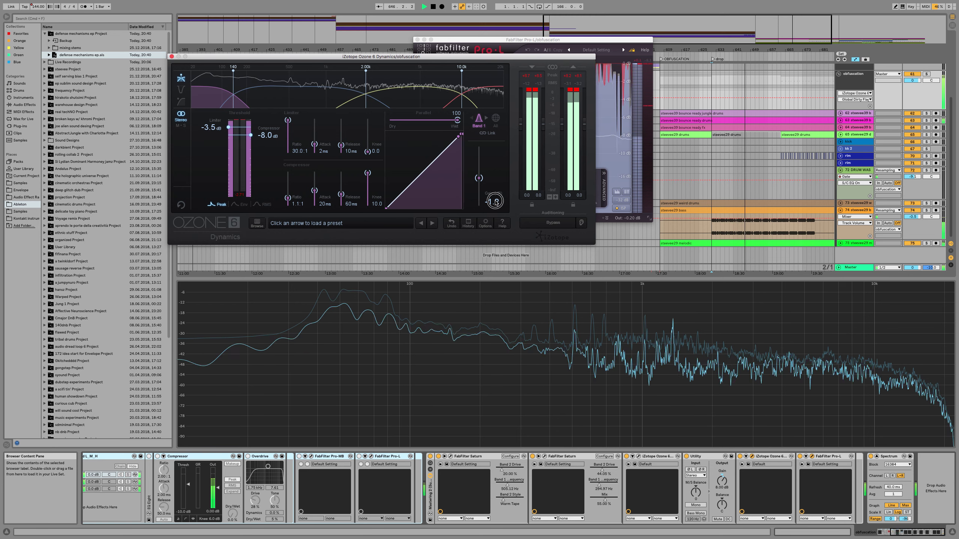
key(BackSpace)
text(-1)
key(Return)
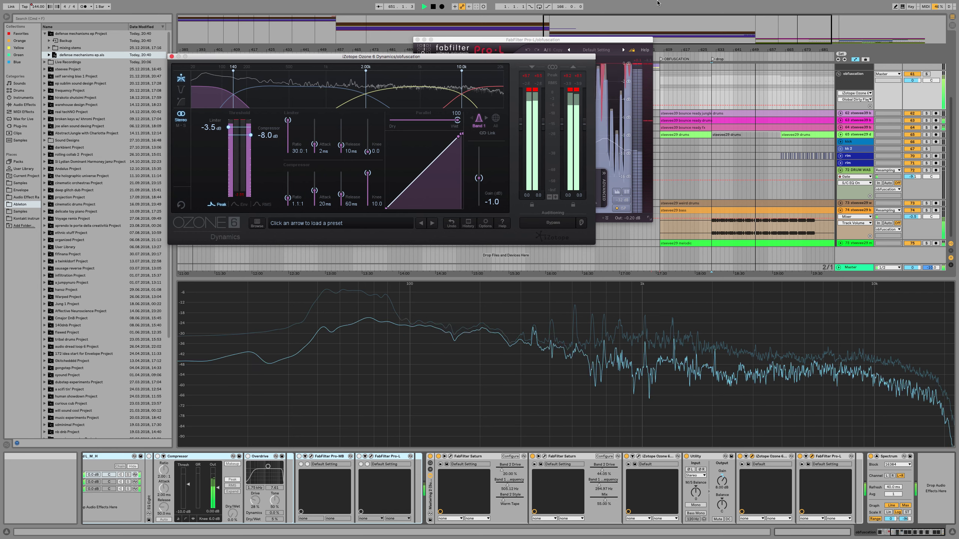
drag(610, 38, 599, 38)
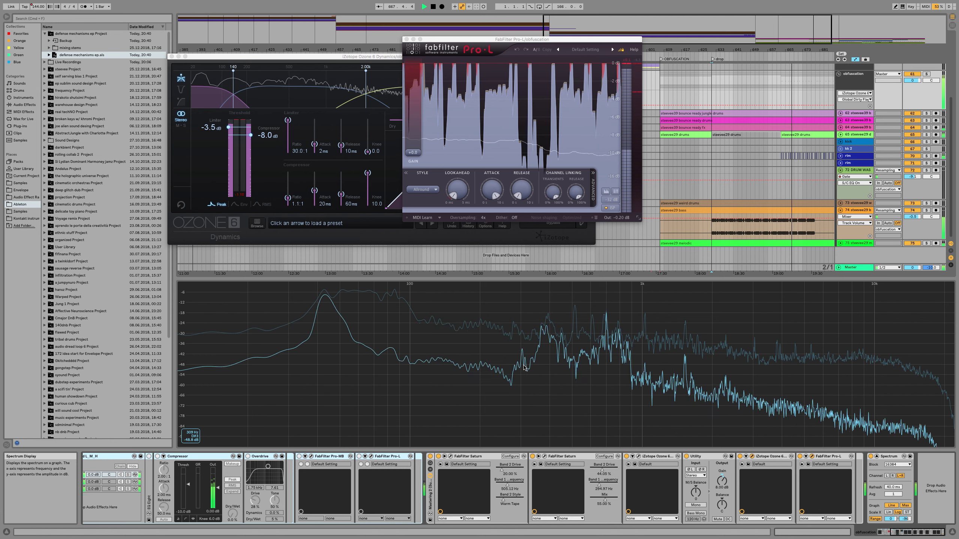
click(660, 195)
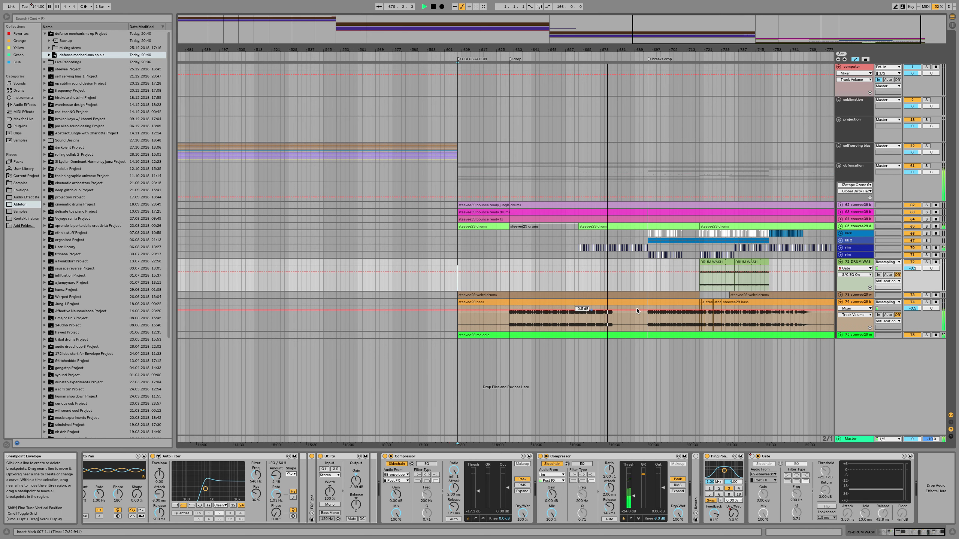
Replay the obfuscation section from bar 672 and compare it with the sleeves29 melodic track muted and unmuted.
scroll(606, 320, down, 1)
scroll(606, 318, up, 5)
click(590, 282)
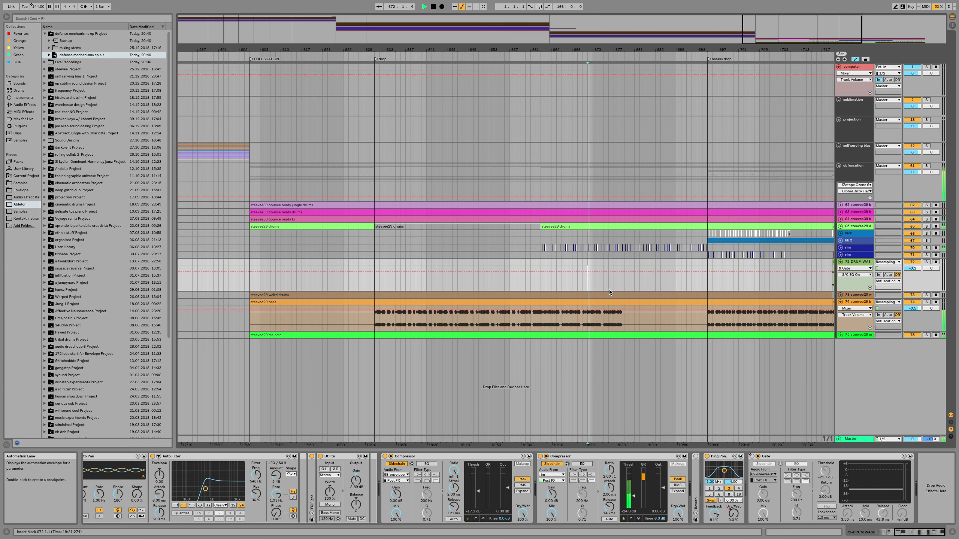
scroll(609, 289, up, 3)
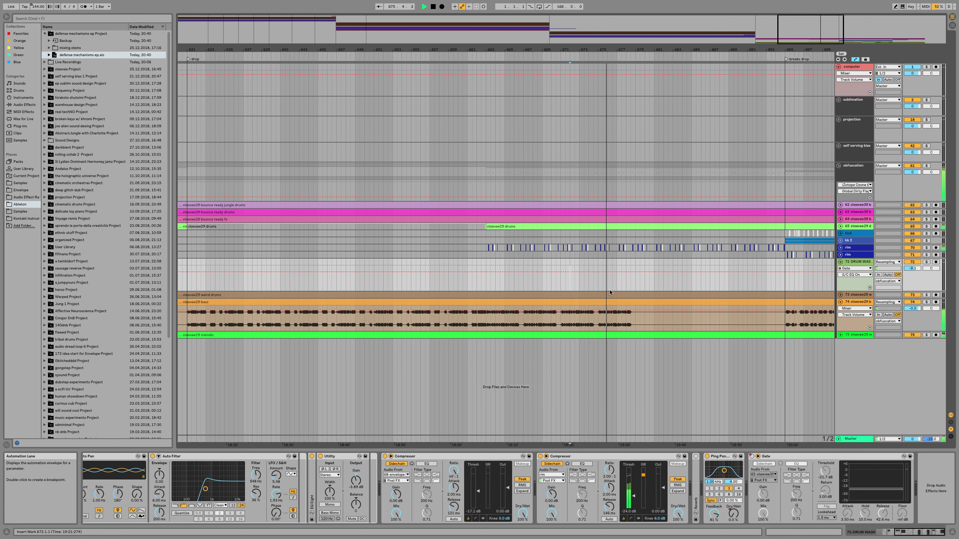
scroll(619, 278, right, 4)
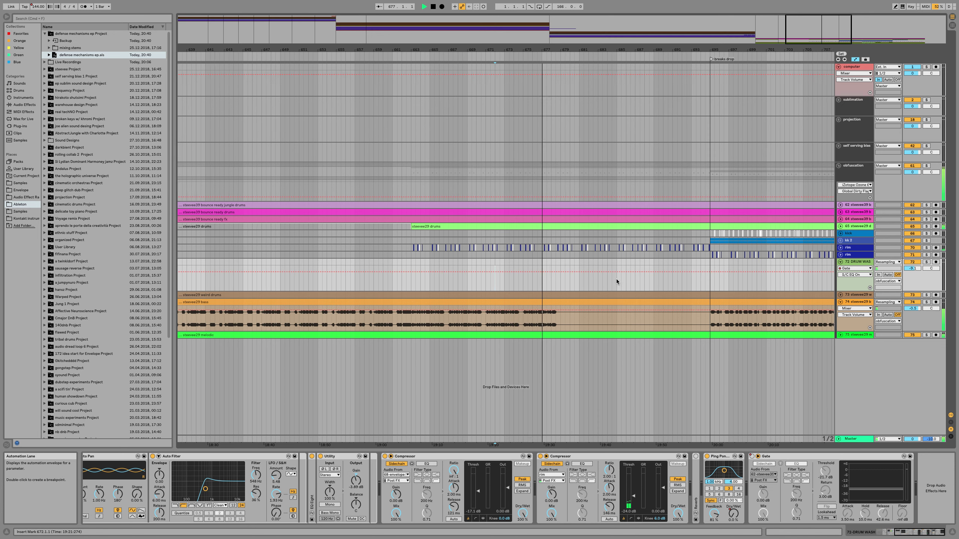
key(space)
key(space)
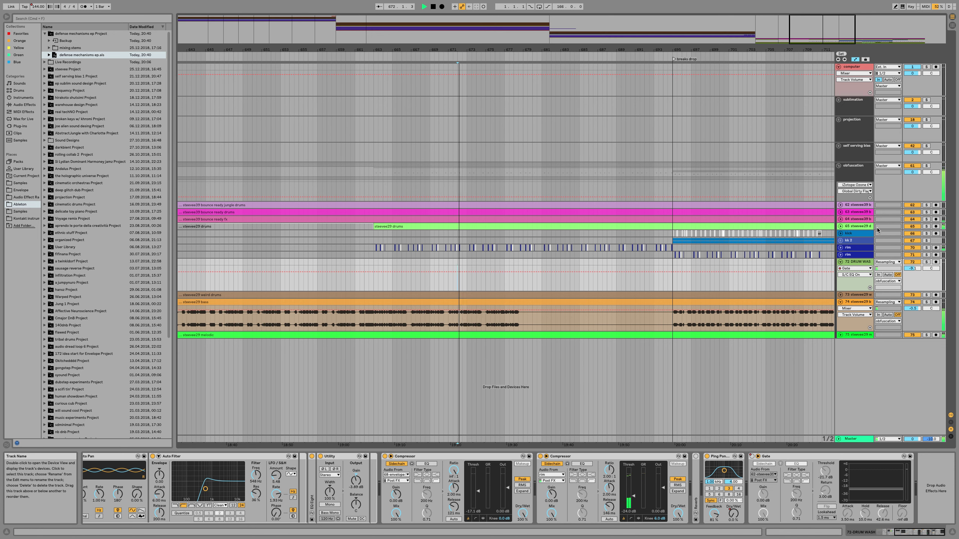
click(912, 334)
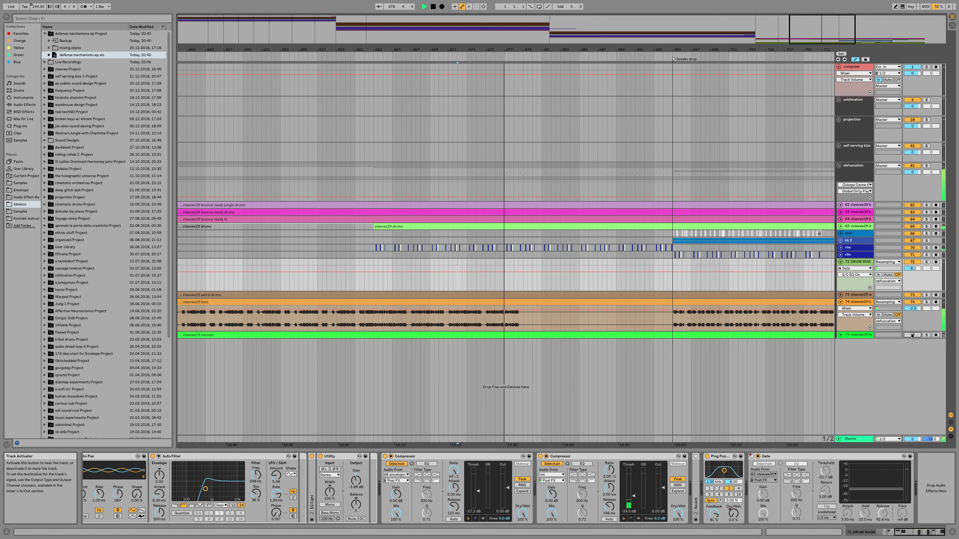
click(912, 335)
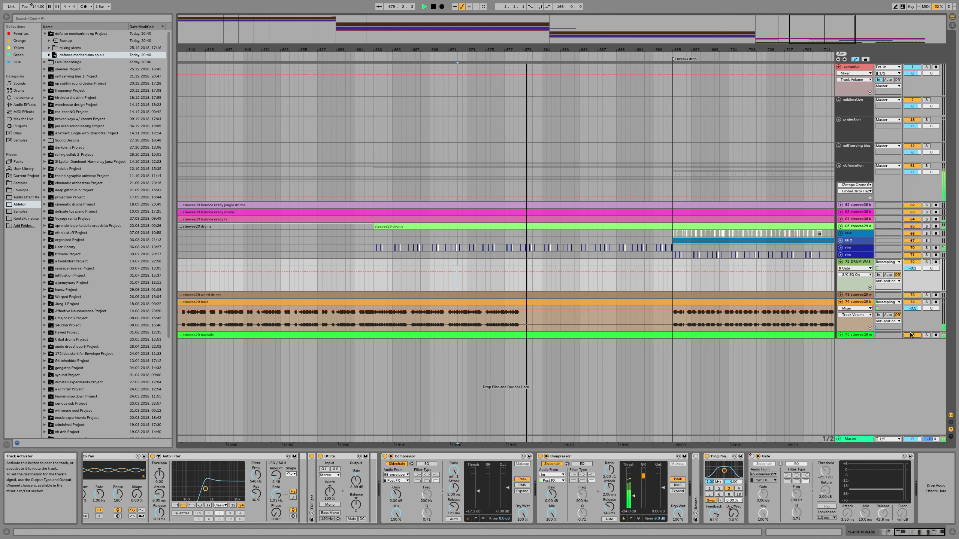
Hide the automation, split the sleeves29 bass clip at 675.1.1 and 679.3.1, and open the isolated section's clip settings.
key(a)
click(492, 319)
drag(492, 318, 524, 315)
key(space)
key(space)
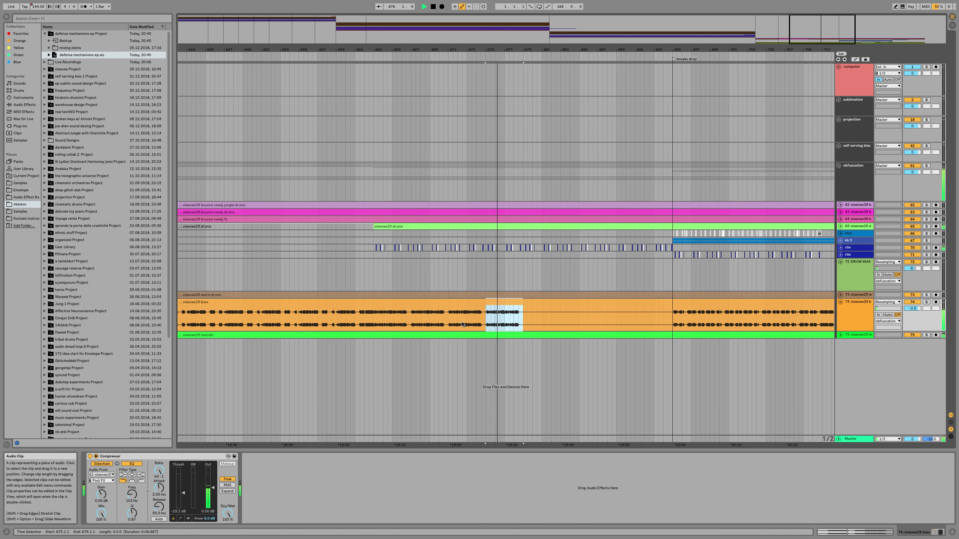
click(444, 319)
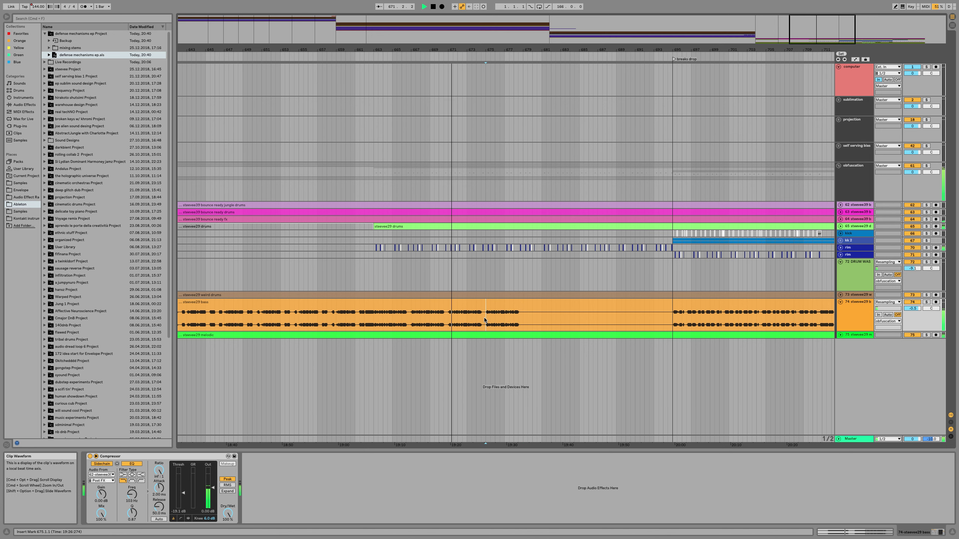
click(526, 319)
key(super+e)
double_click(508, 303)
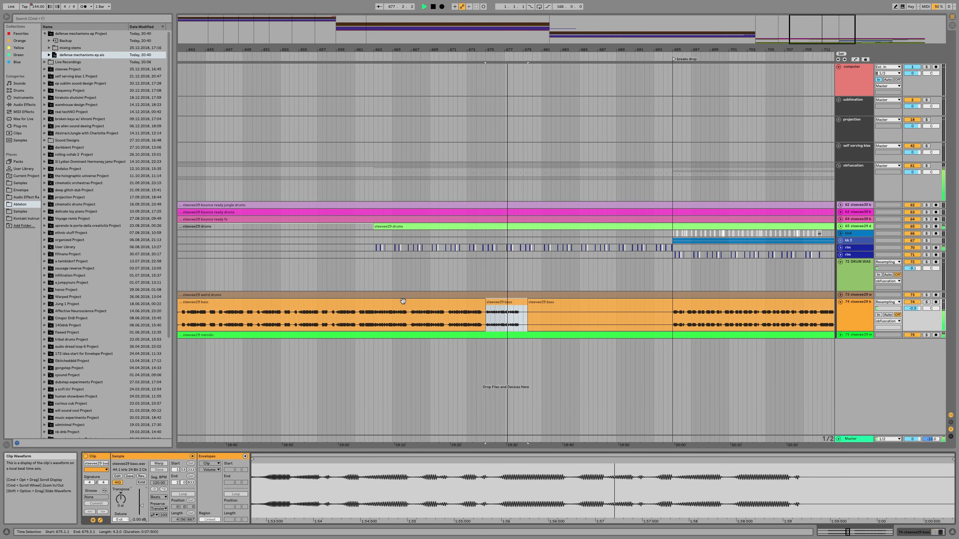
Select the sleeves29 drums clip in the second half of the breaks drop and show its track's devices.
scroll(562, 240, down, 2)
scroll(561, 240, down, 3)
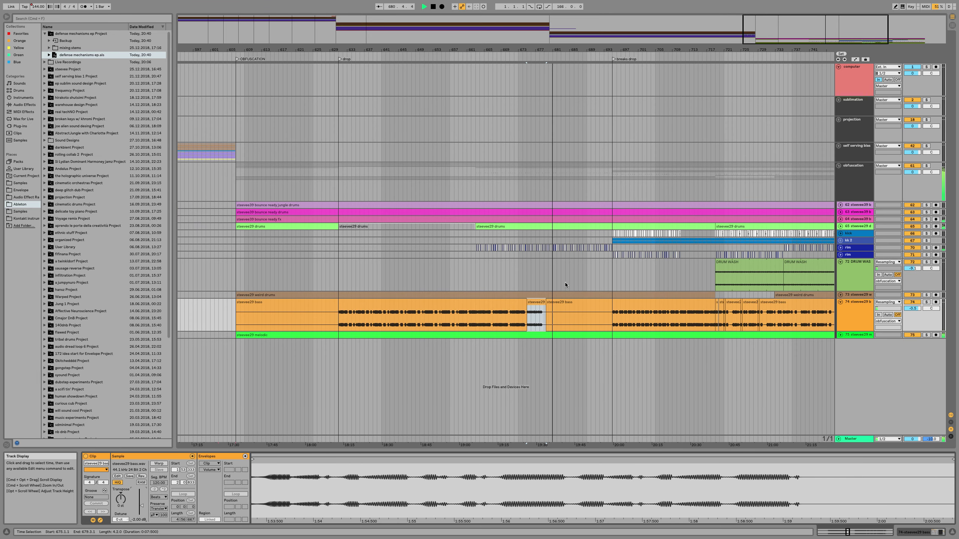
scroll(565, 284, down, 2)
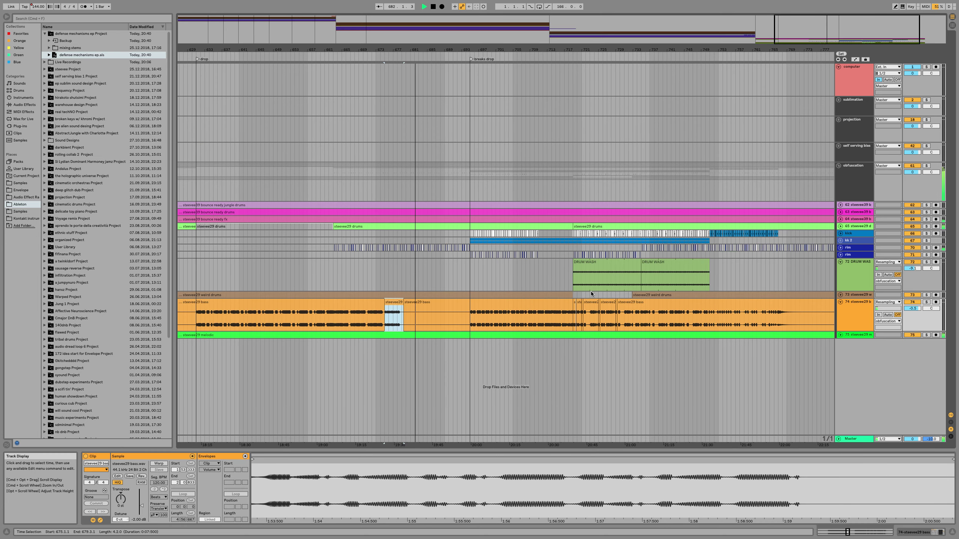
scroll(590, 291, down, 3)
scroll(647, 245, up, 3)
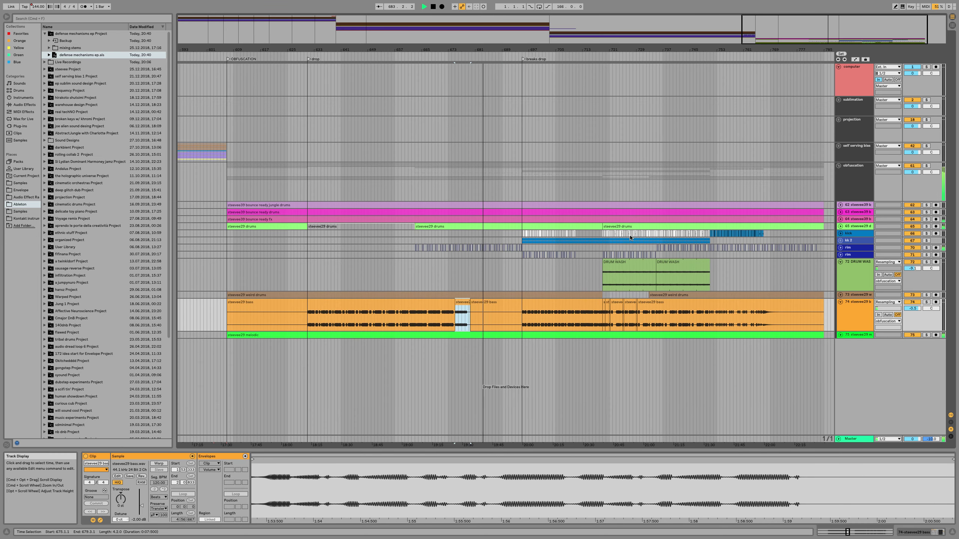
click(623, 227)
key(shift+Tab)
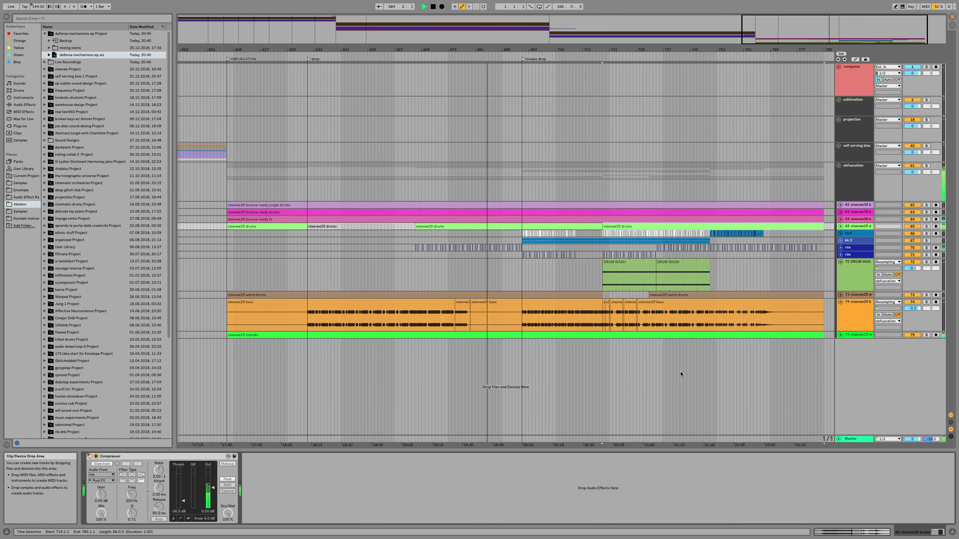
Show the Master track's devices and fold the obfuscation group.
scroll(593, 308, down, 4)
click(849, 438)
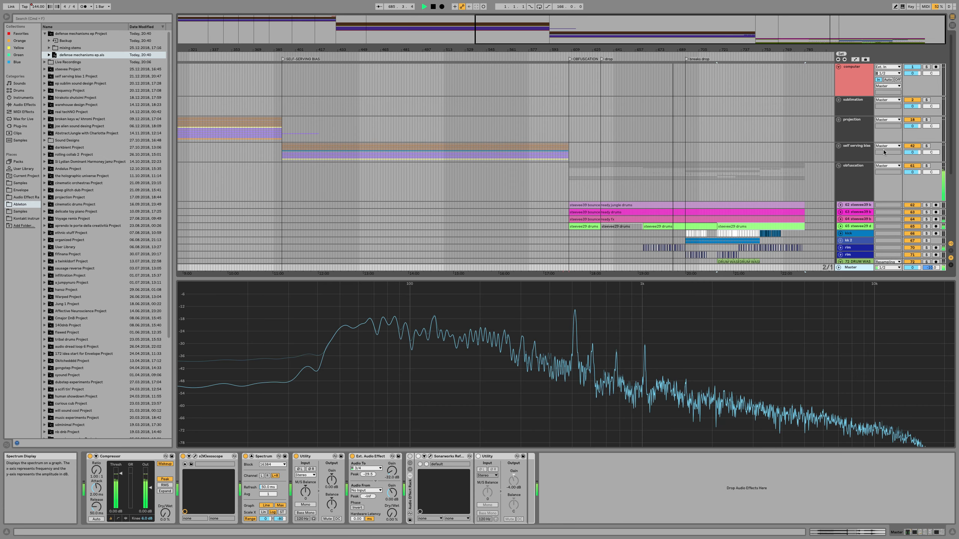
click(840, 166)
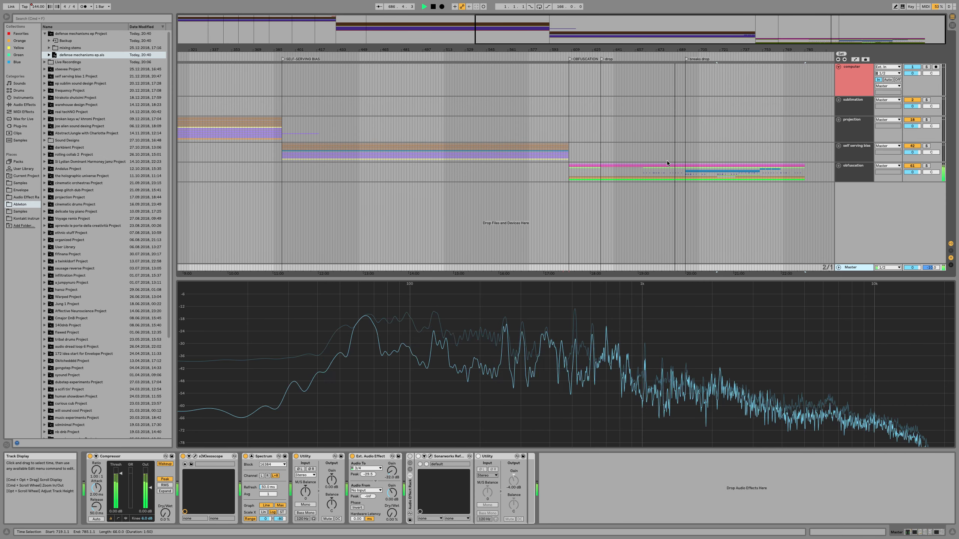
Show the obfuscation group's mastering chain and list the available audio effects in the browser.
scroll(594, 165, down, 3)
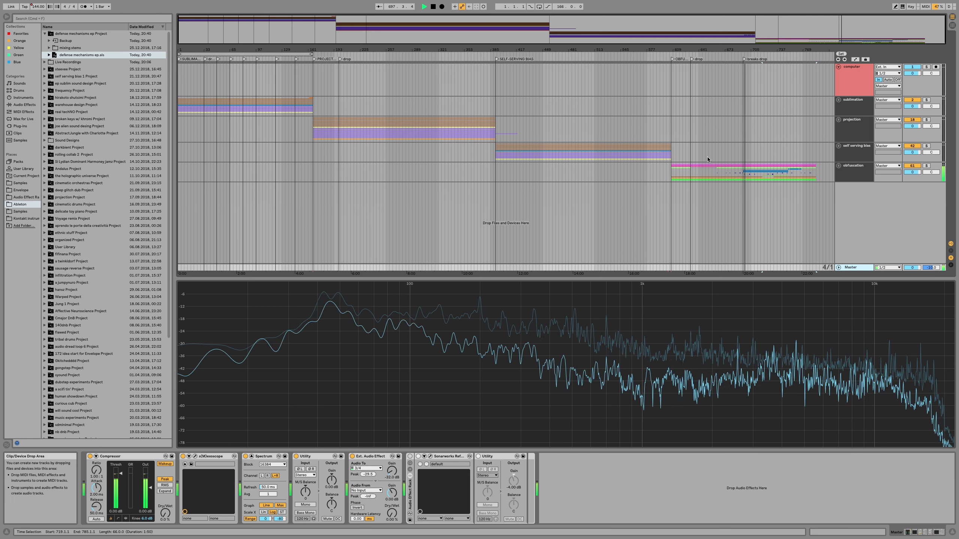
drag(764, 49, 723, 48)
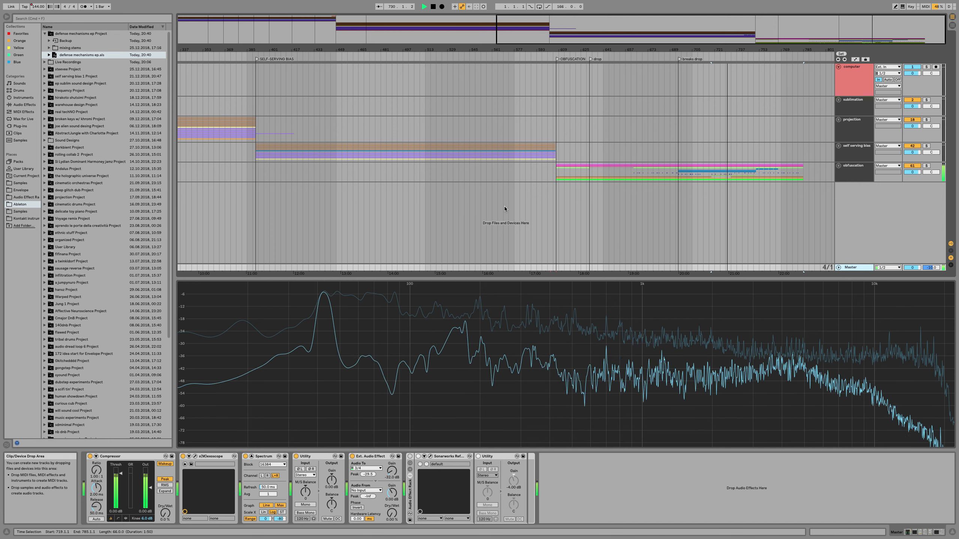
drag(729, 50, 603, 68)
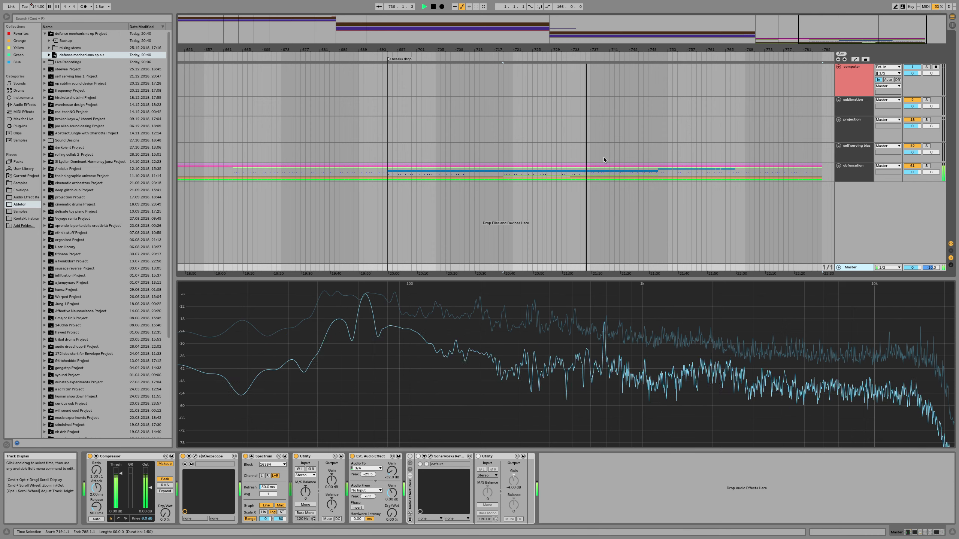
drag(542, 43, 542, 19)
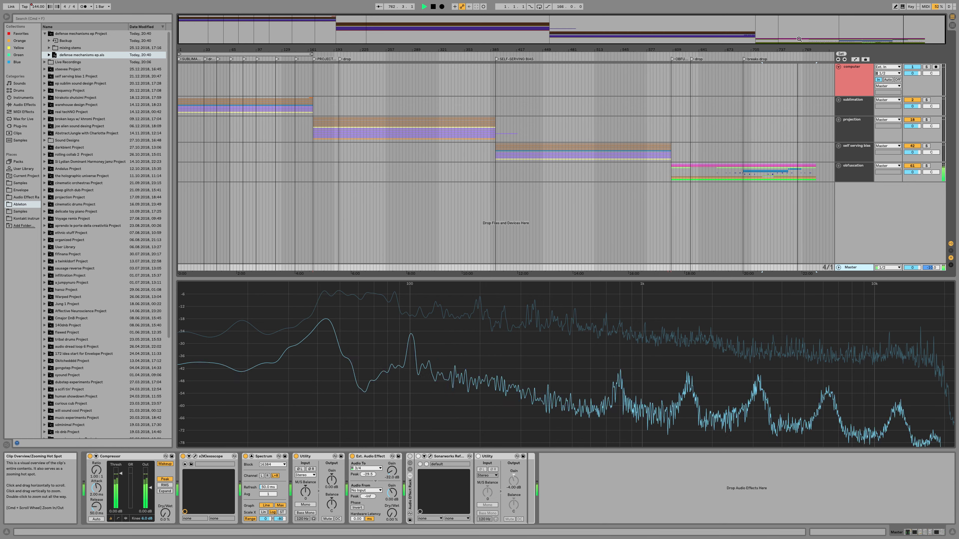
click(862, 174)
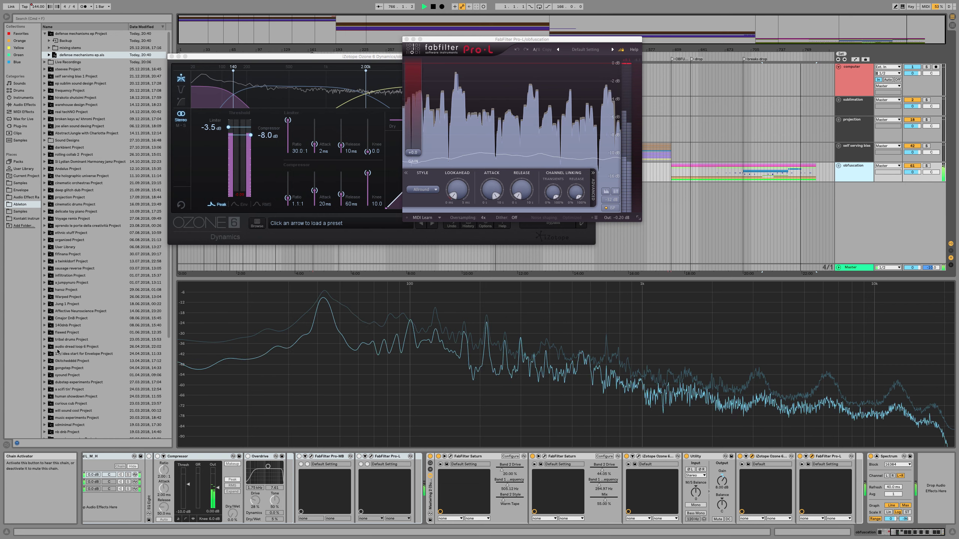
click(28, 106)
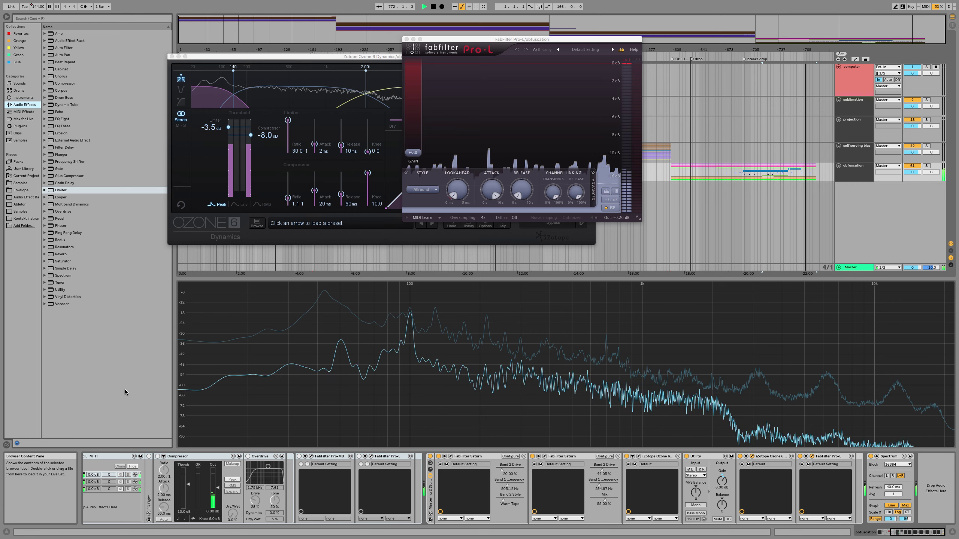
Start playback from the PROJECTION locator and open the Pro-L limiter of the self serving bias group.
click(670, 154)
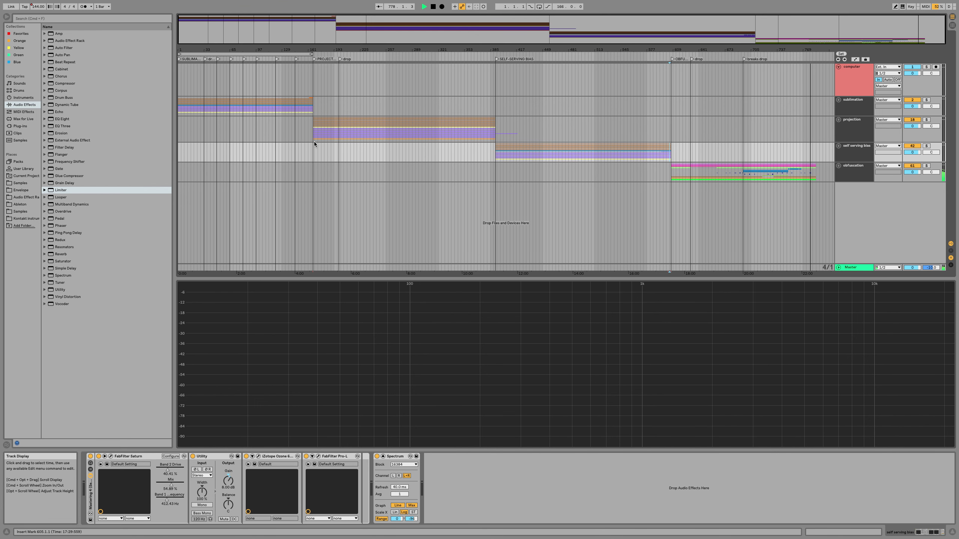
scroll(307, 146, up, 4)
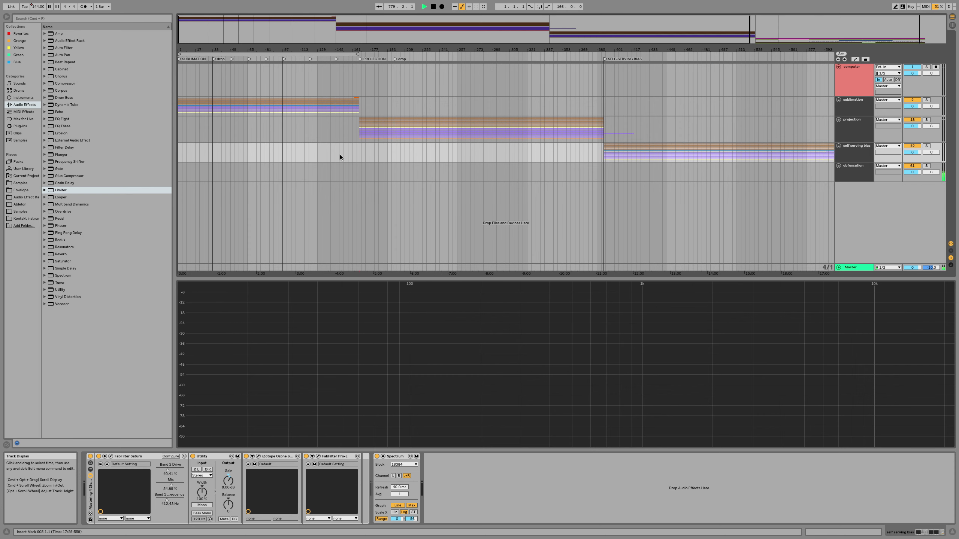
scroll(340, 154, down, 4)
click(313, 59)
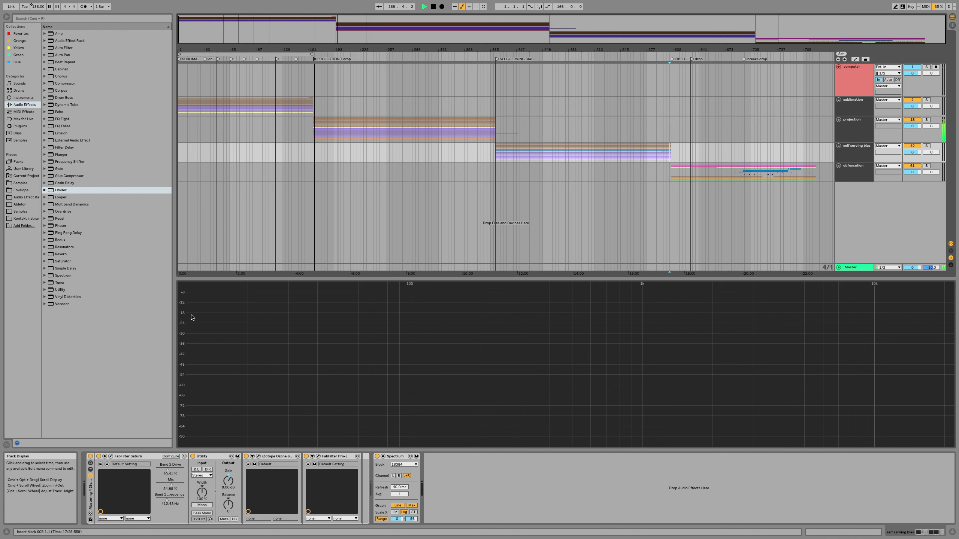
click(318, 457)
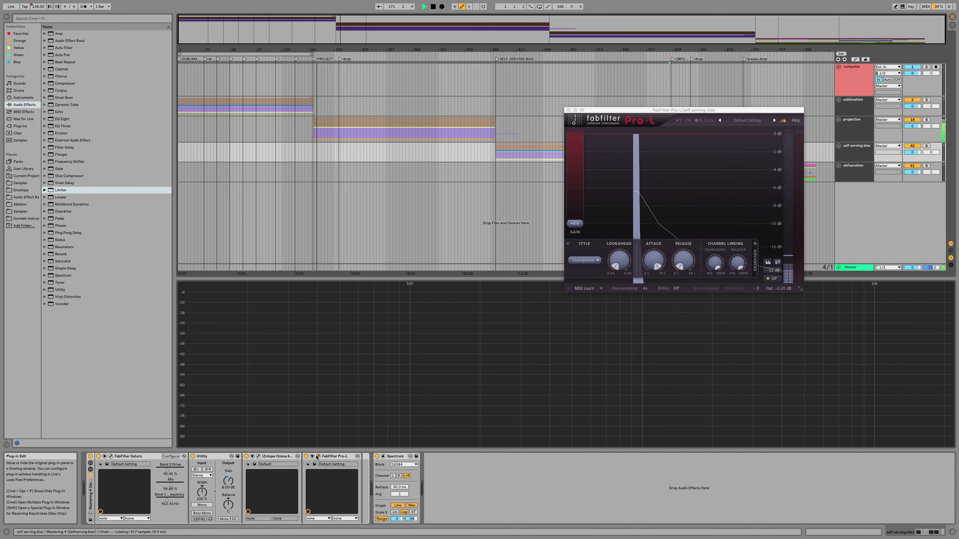
Open the projection group's Pro-L and Ozone Dynamics windows, and dismiss the Ozone preset manager.
click(309, 126)
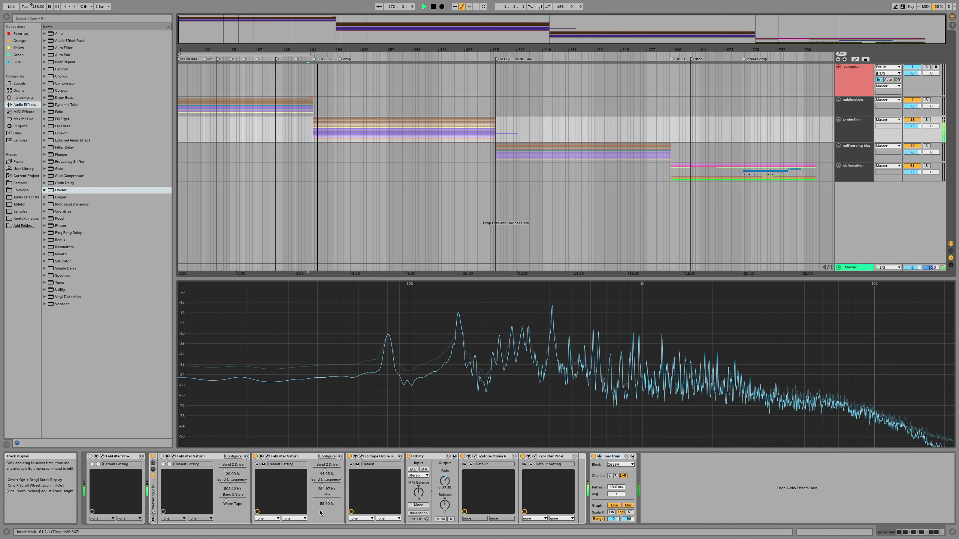
click(535, 457)
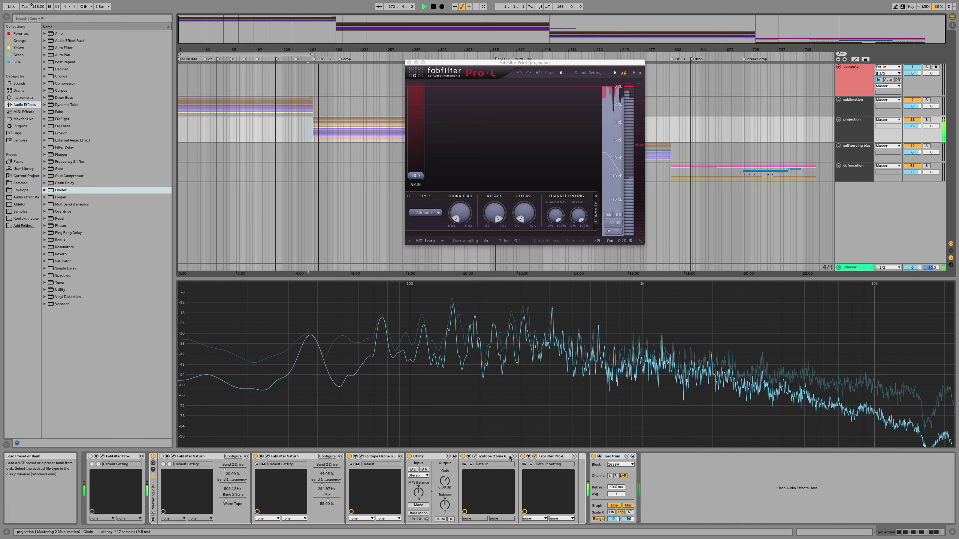
click(475, 456)
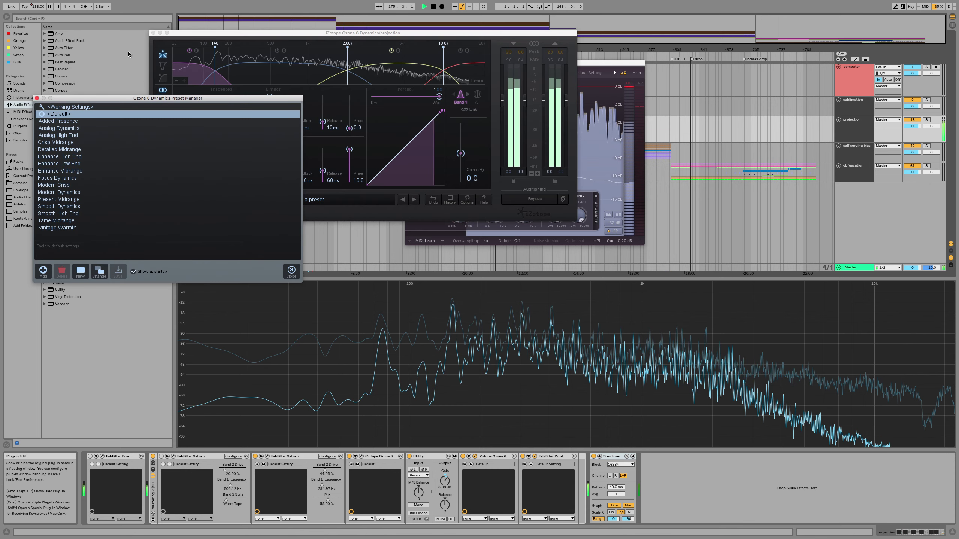
click(36, 98)
drag(226, 34, 245, 95)
Move the projection group's Pro-L window clear of Ozone Dynamics and view its limiting style options.
drag(519, 62, 648, 69)
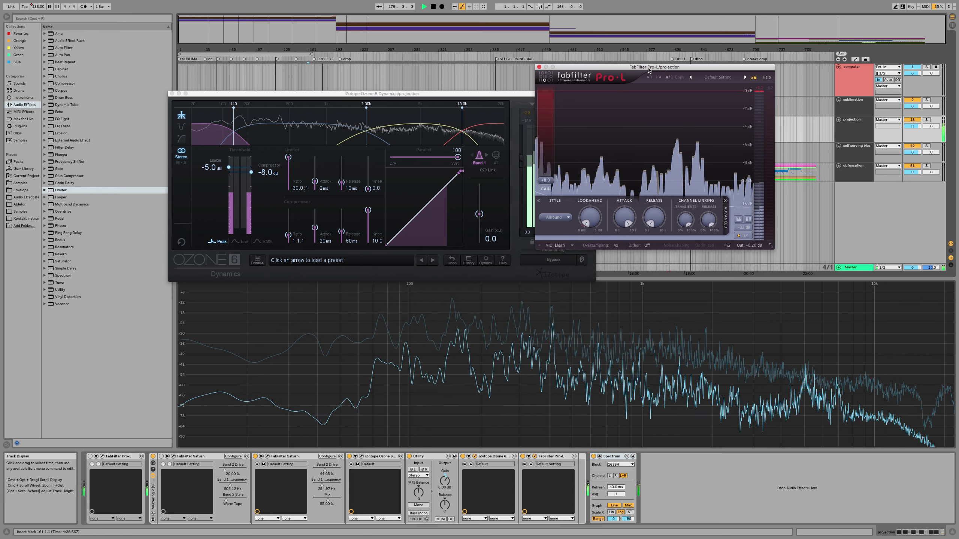
click(558, 218)
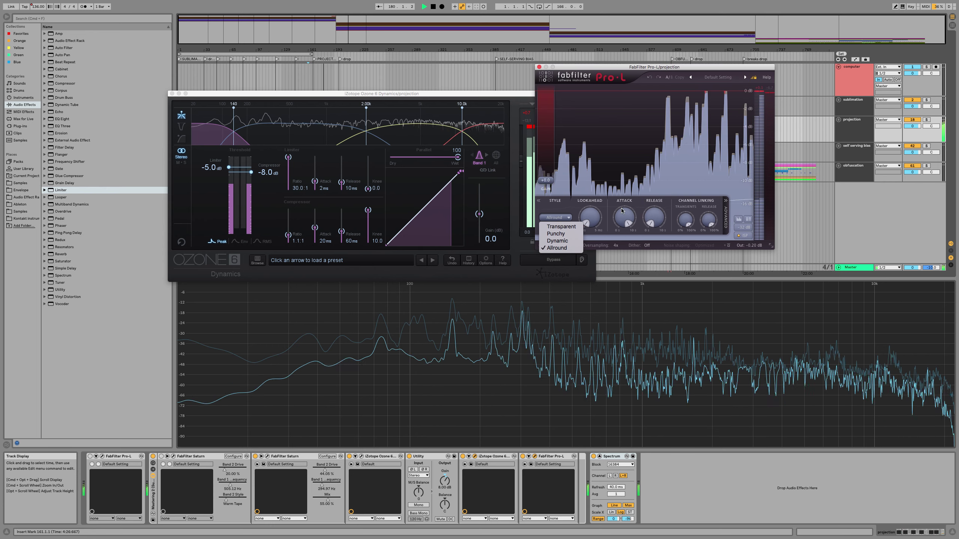
click(666, 174)
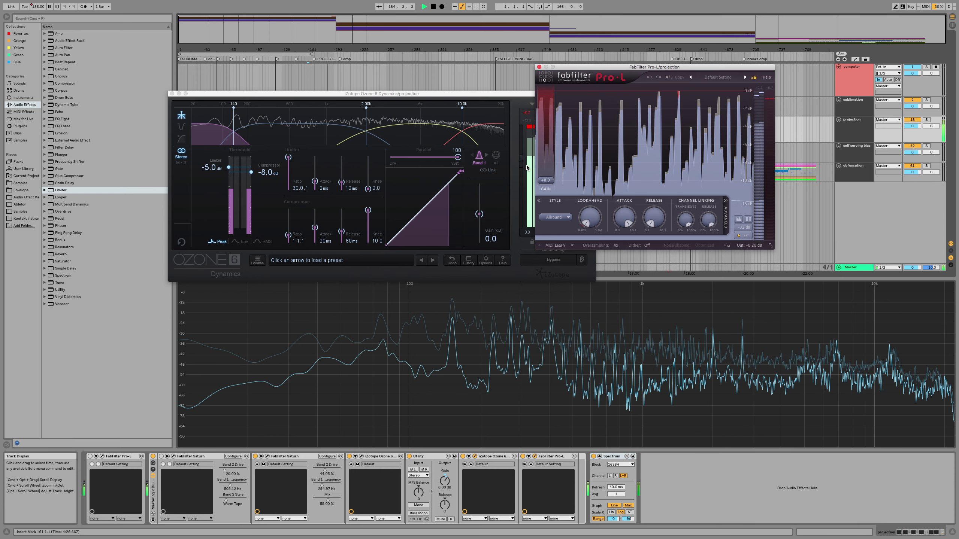
Move the Ozone Dynamics window clear of Pro-L, show its Band 3 settings and return to the arrangement.
drag(441, 93, 414, 79)
click(391, 115)
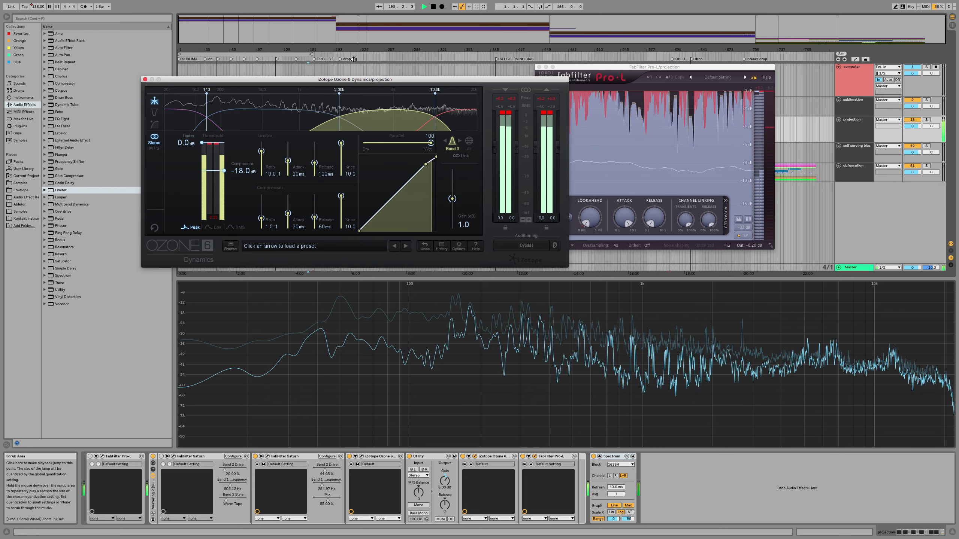
click(328, 81)
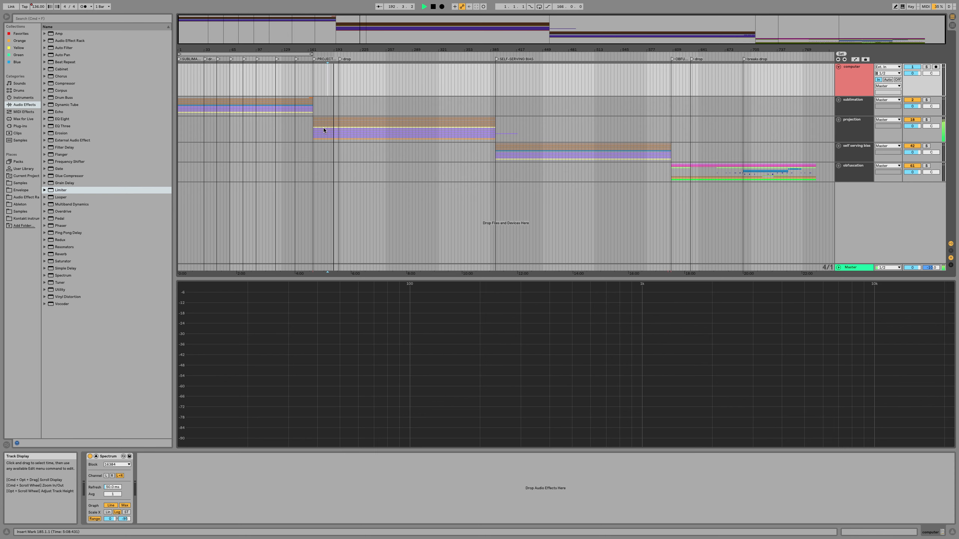
Compare the device chains of the projection, self serving bias and sublimation groups, ending on projection.
click(327, 131)
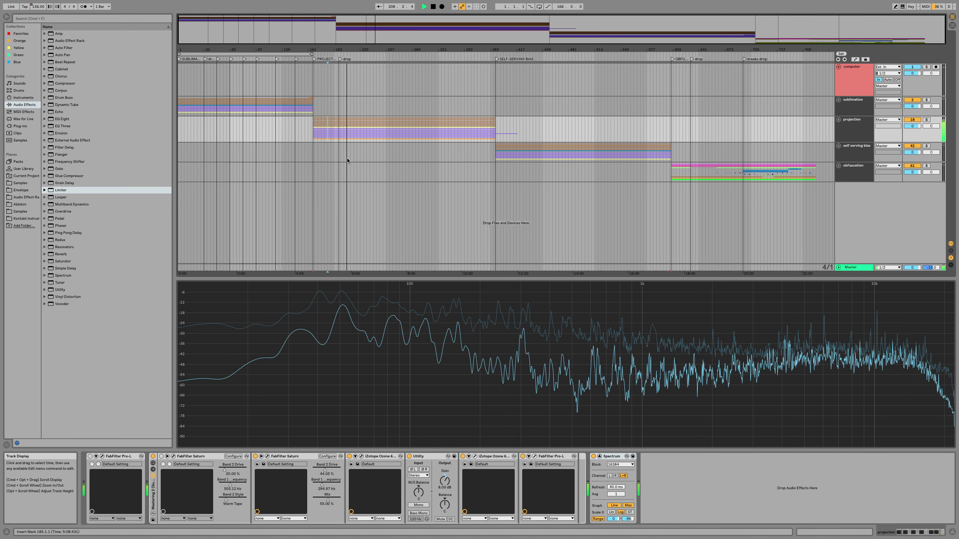
scroll(353, 135, up, 2)
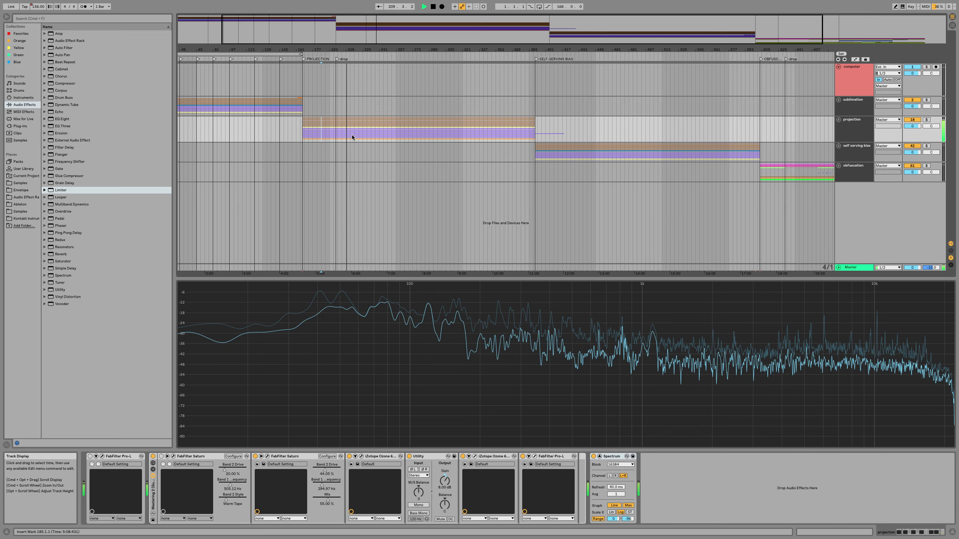
scroll(351, 134, up, 1)
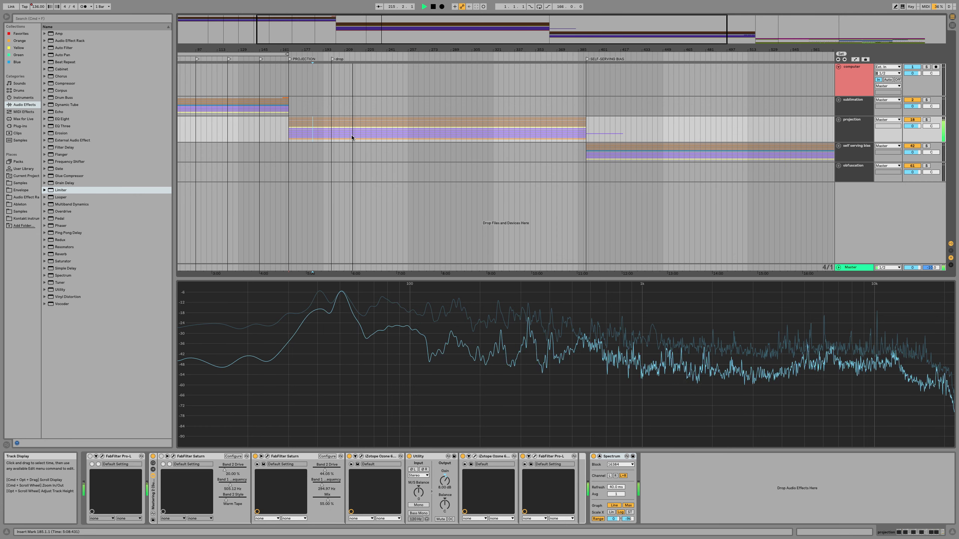
scroll(370, 120, down, 3)
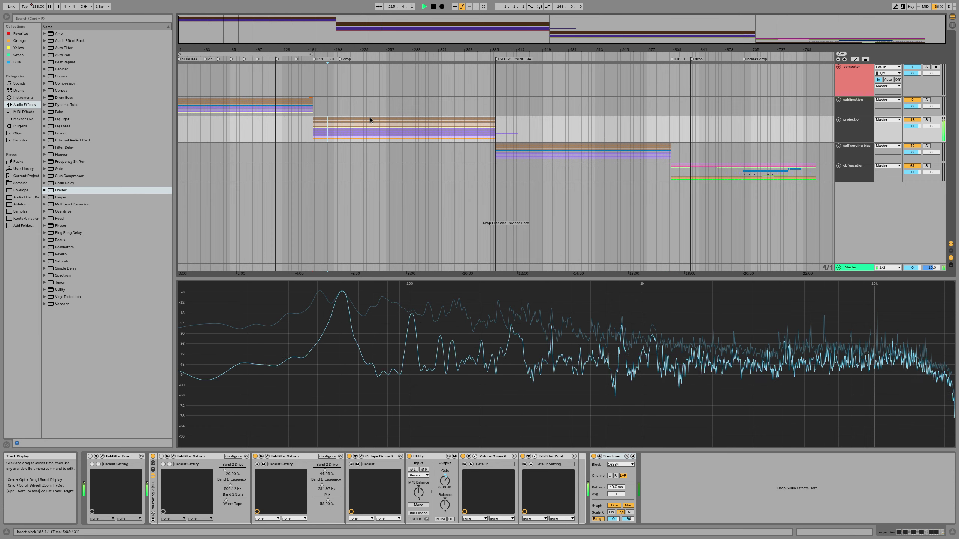
click(496, 155)
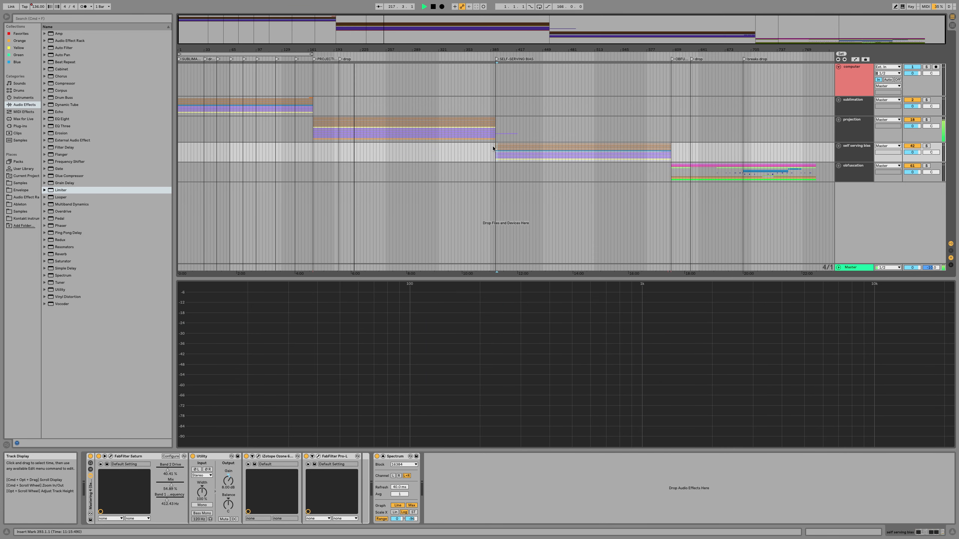
click(314, 132)
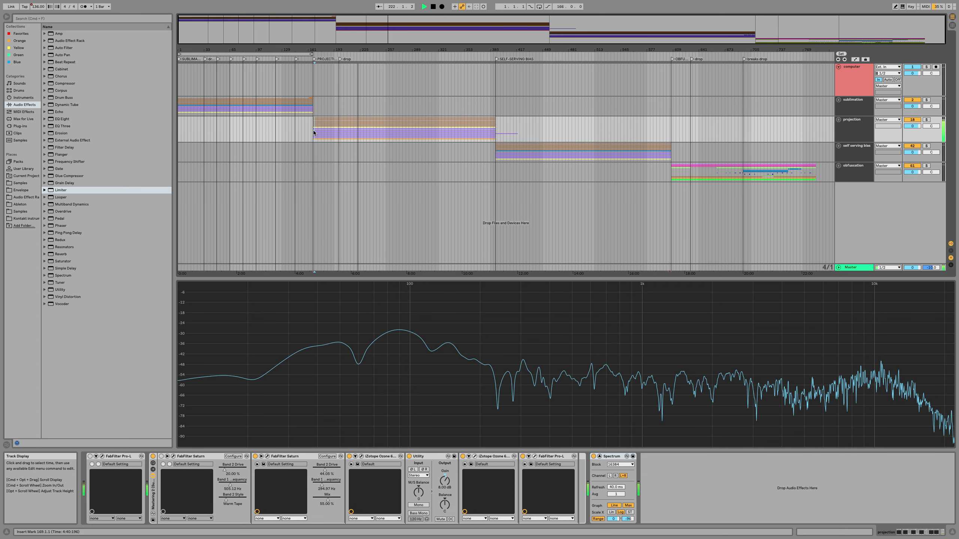
click(308, 111)
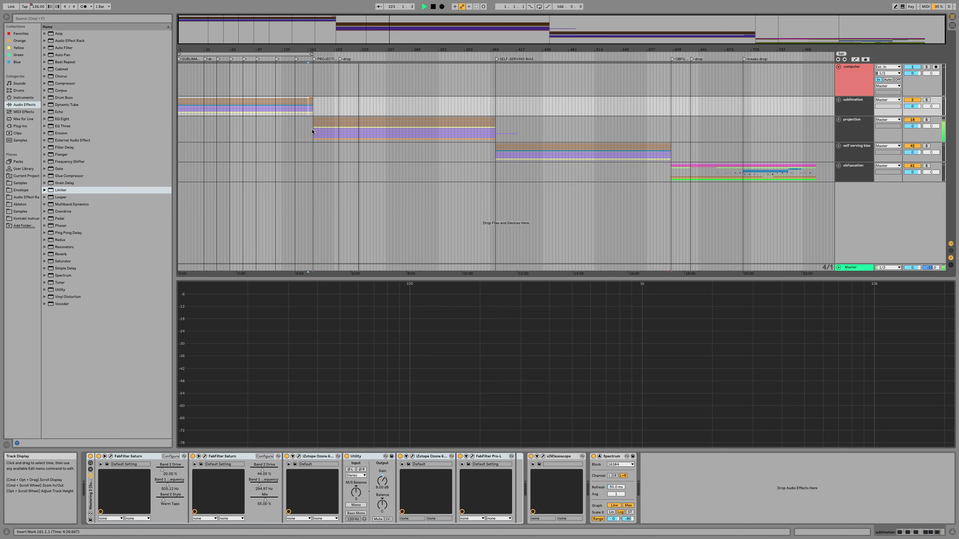
click(318, 132)
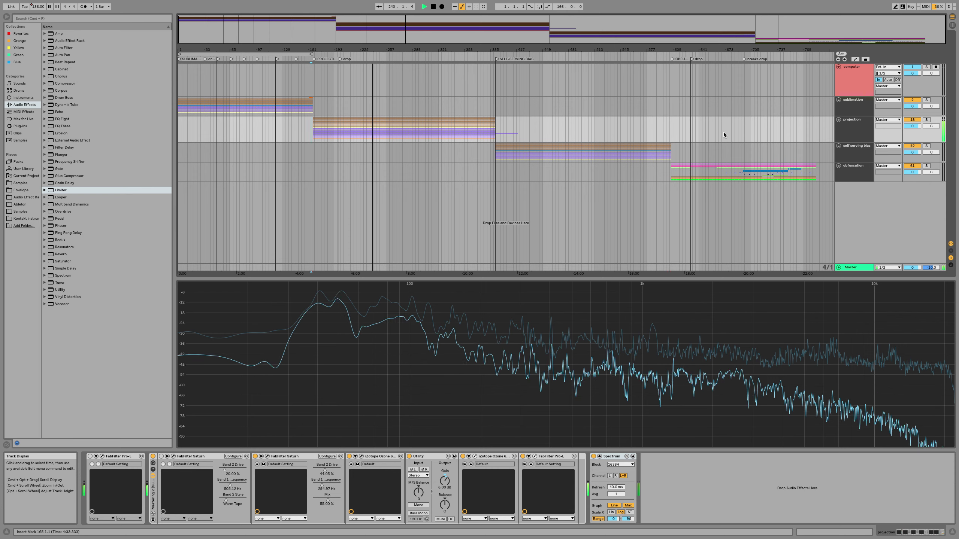
Unfold the self serving bias group and examine the Oberheim SEM track's frozen clips and effects.
click(845, 149)
click(838, 146)
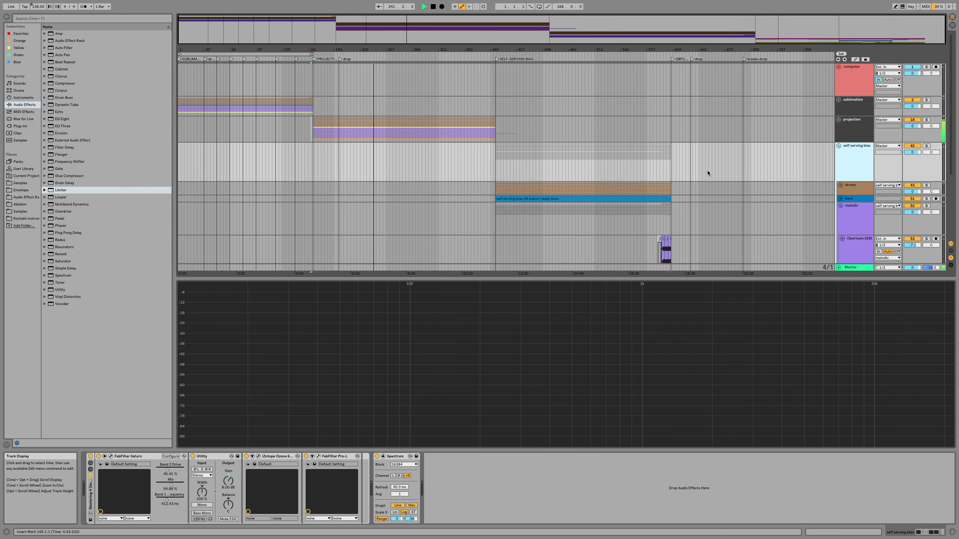
scroll(669, 204, down, 3)
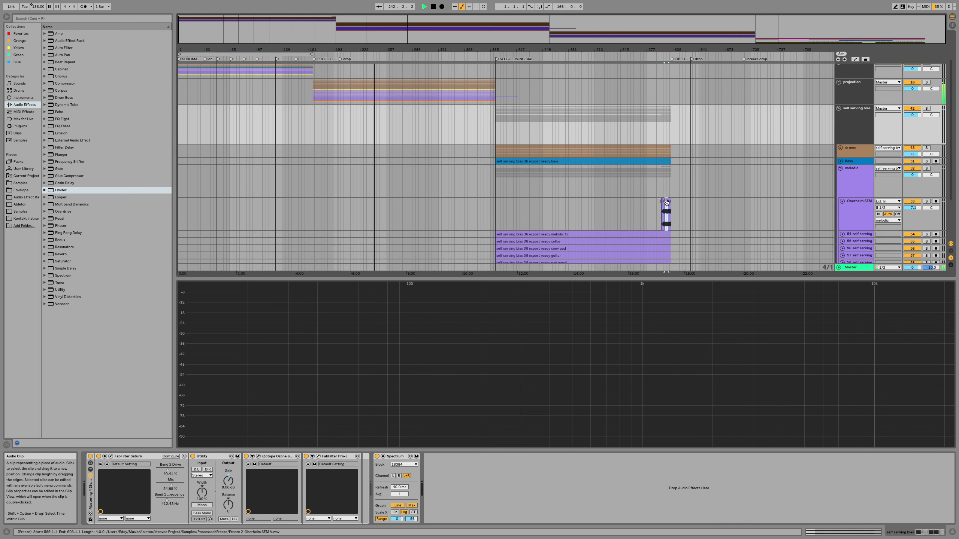
click(658, 200)
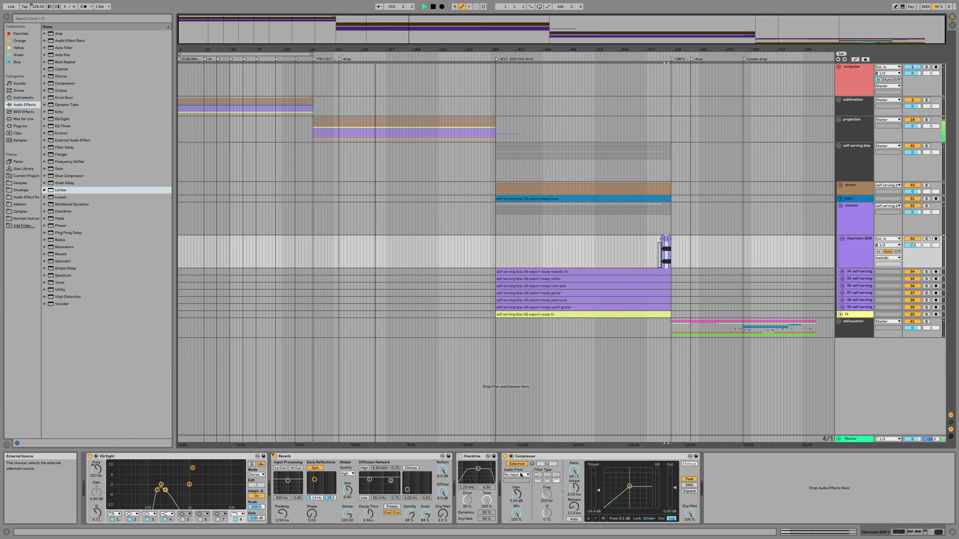
scroll(668, 259, up, 10)
scroll(668, 259, right, 5)
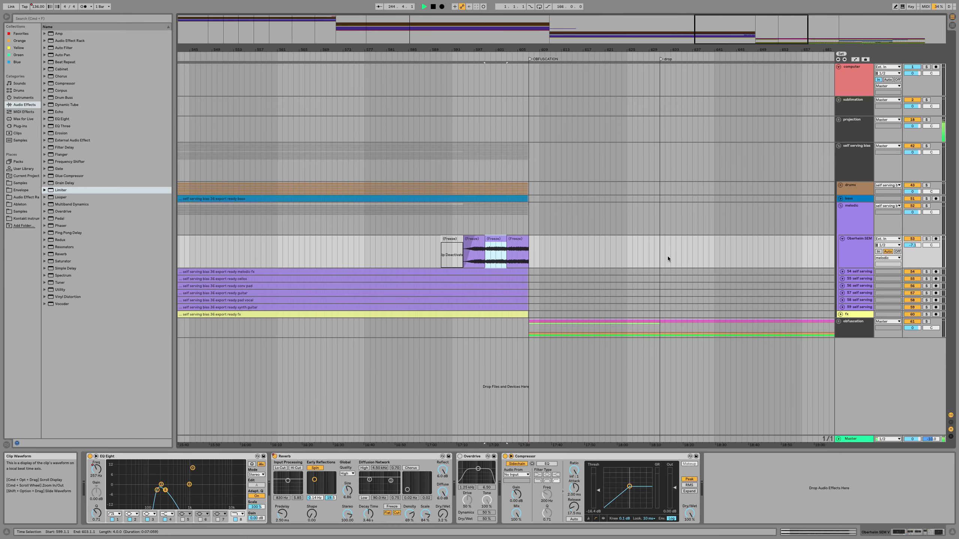
scroll(549, 259, up, 3)
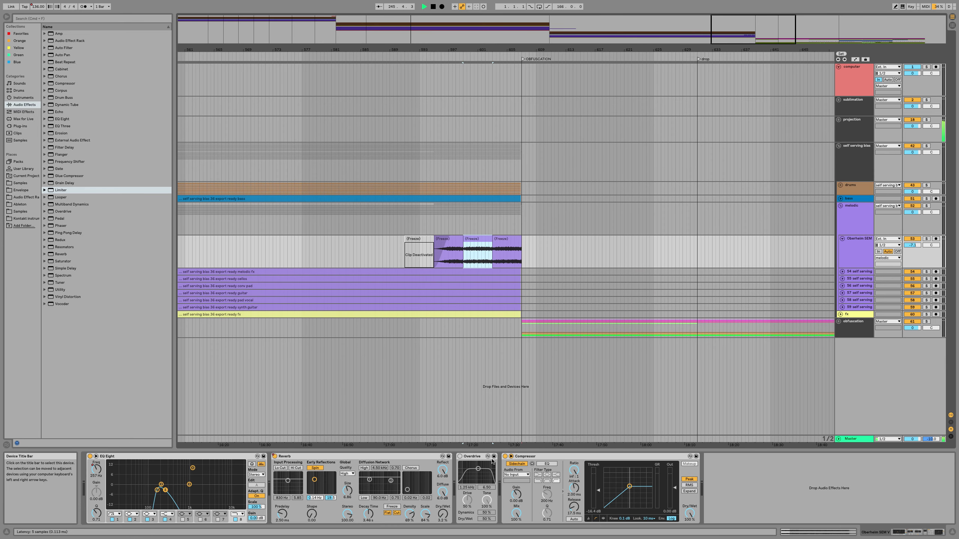
scroll(477, 252, down, 10)
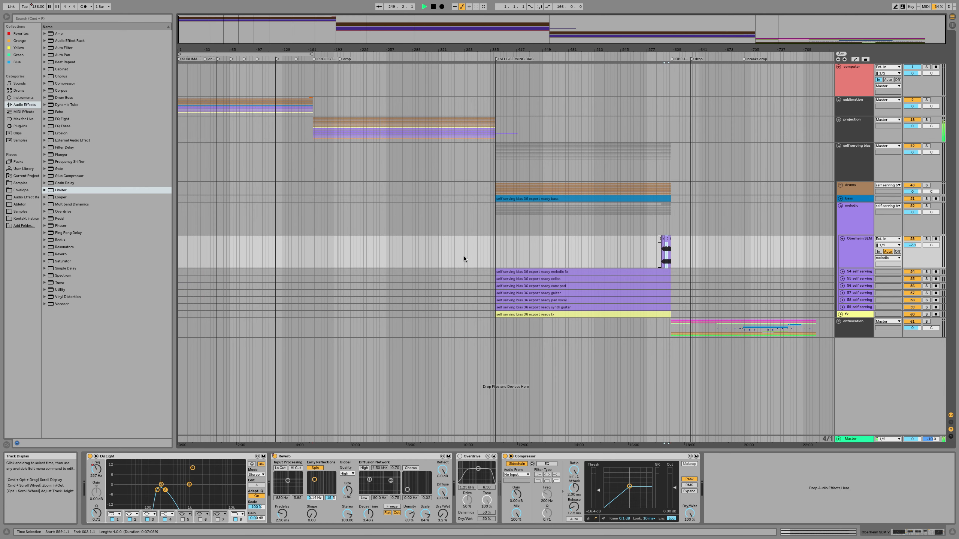
Select the projection group and unfold it to show its subgroups.
click(315, 136)
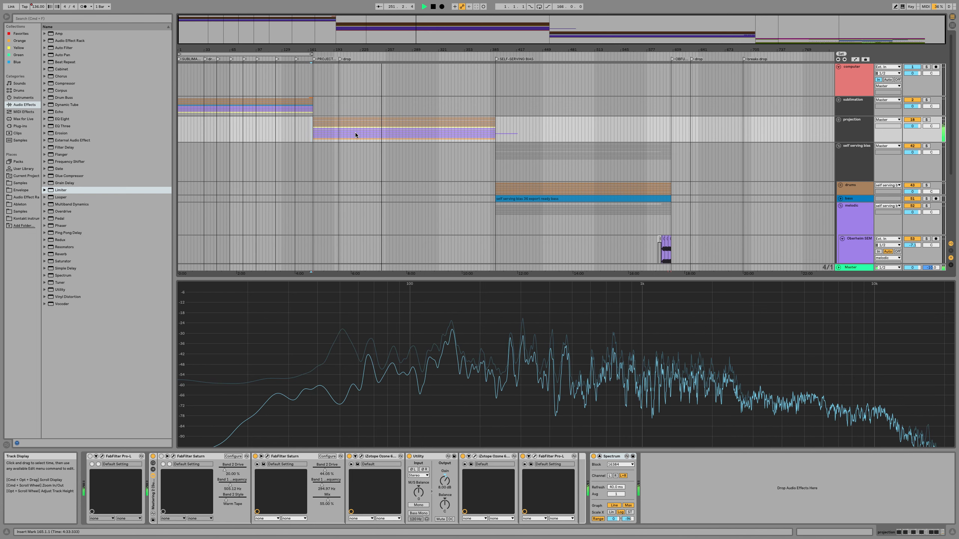
click(838, 120)
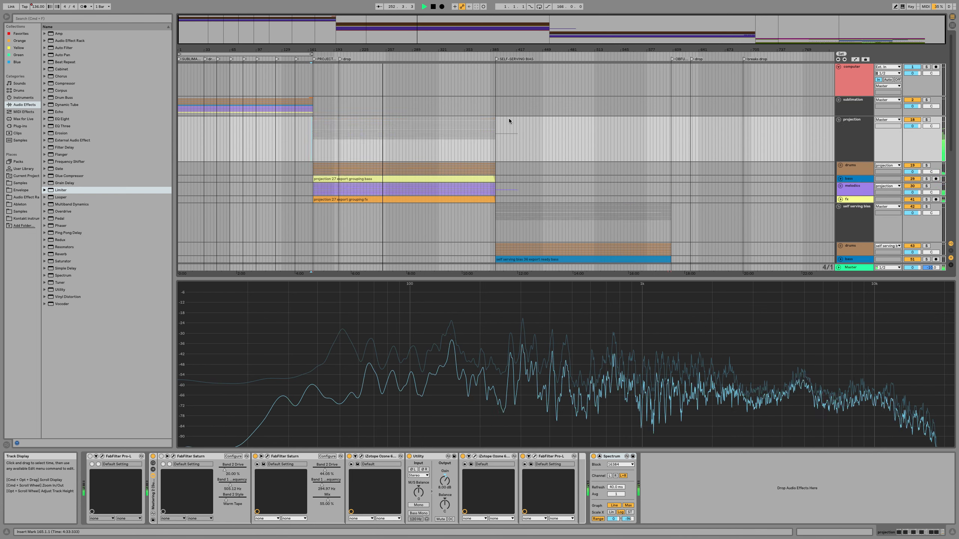
scroll(509, 121, down, 4)
scroll(381, 133, up, 4)
Add a locator named "piano" at bar 255 in the projection section.
scroll(381, 133, up, 5)
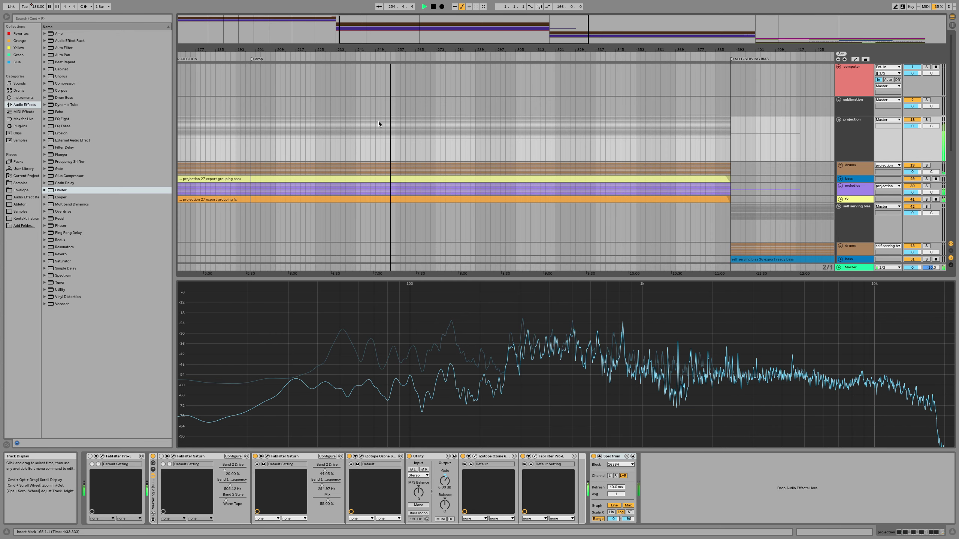
click(390, 136)
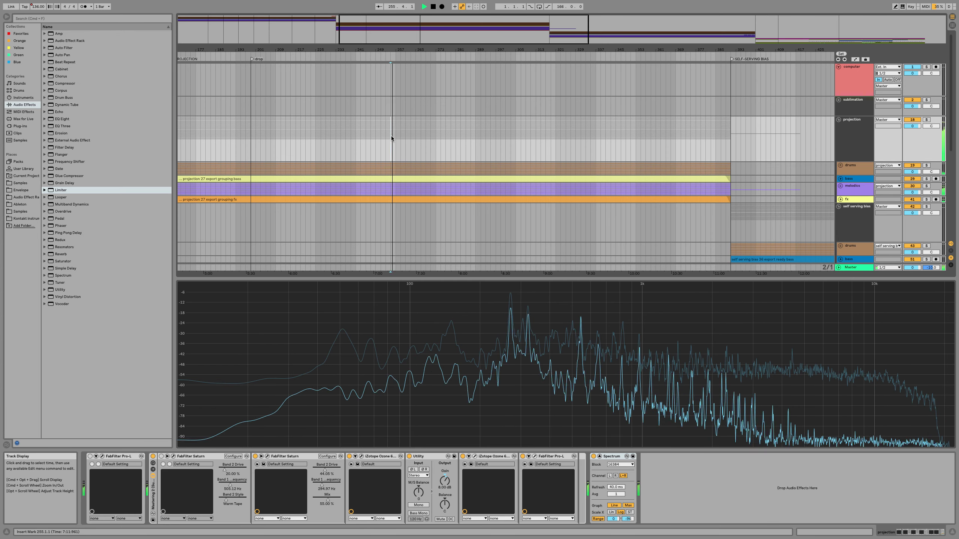
right_click(390, 54)
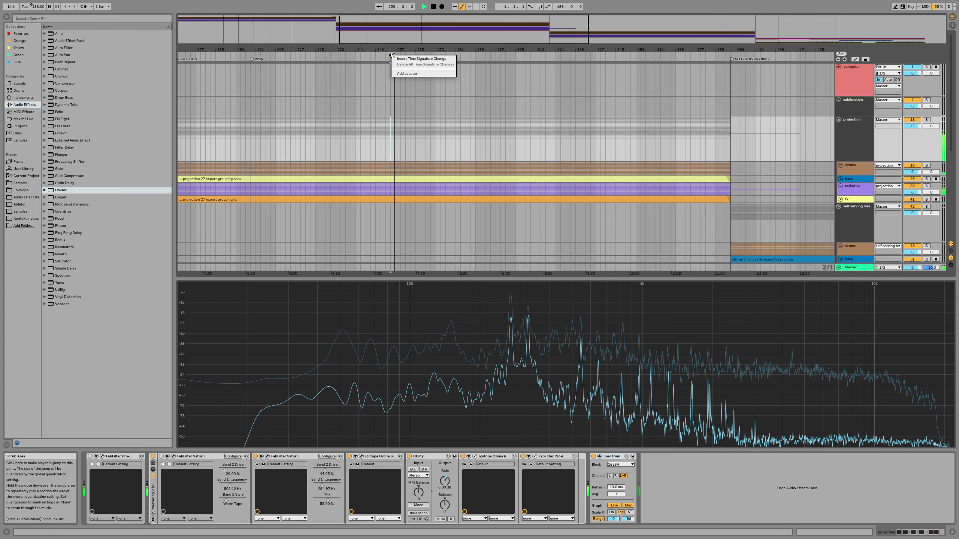
click(417, 75)
text(piano)
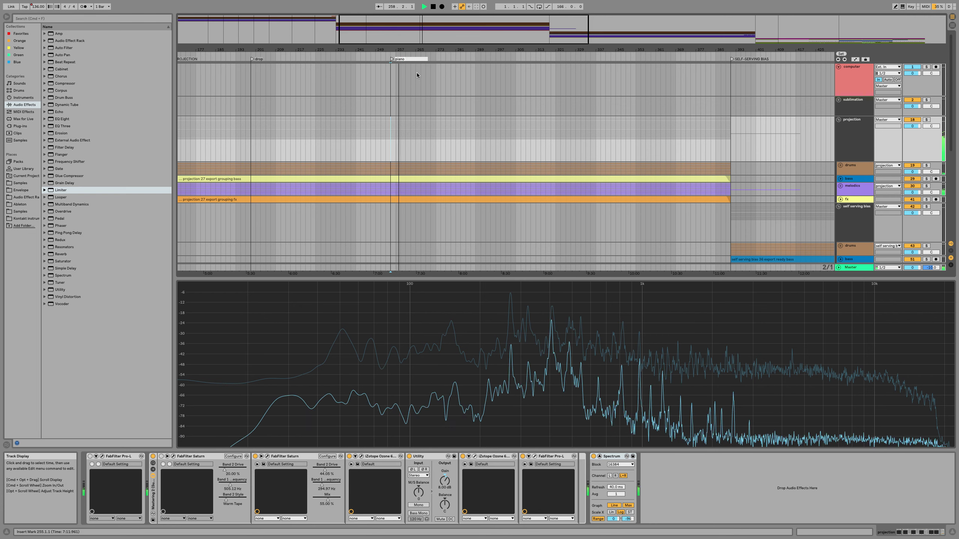
key(Return)
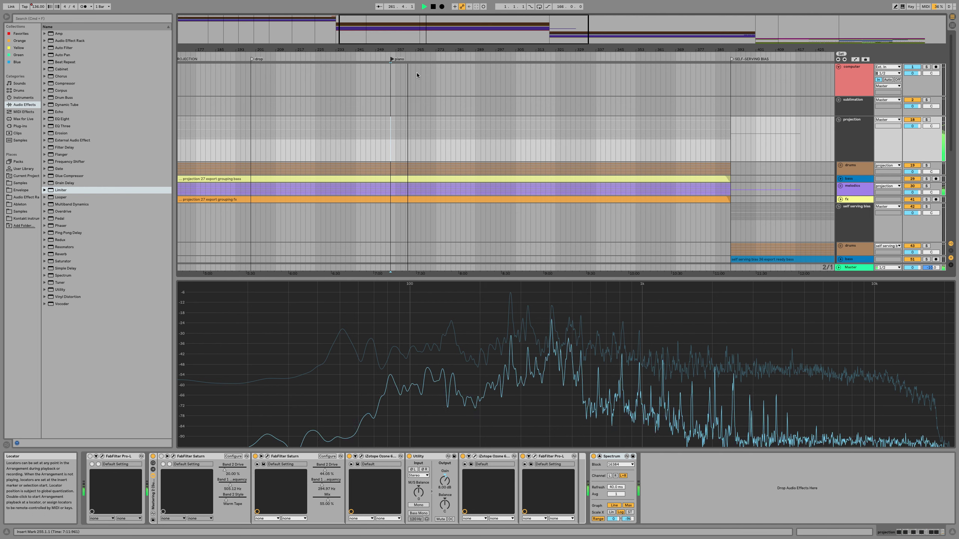
Unfold projection's melodics group to show its individual stems.
drag(432, 49, 469, 48)
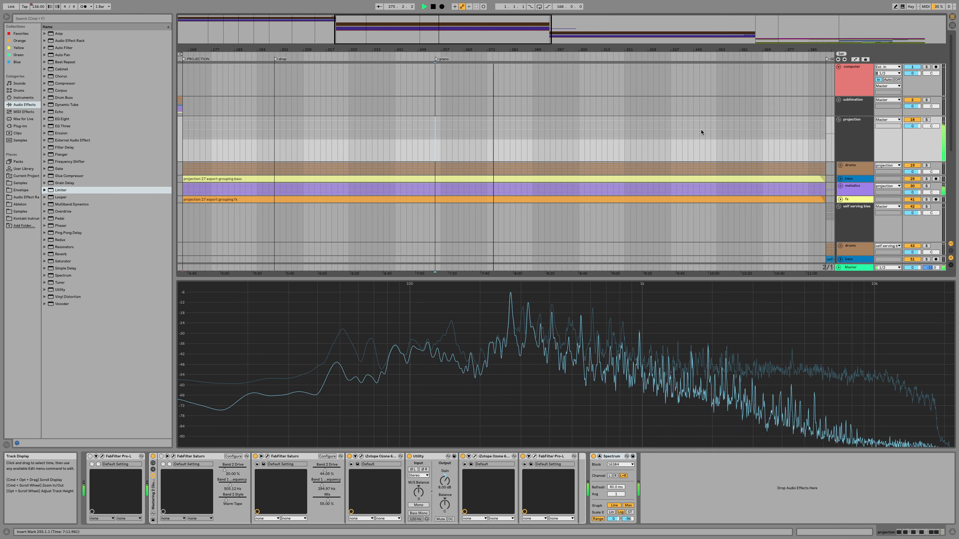
click(840, 186)
scroll(582, 169, down, 6)
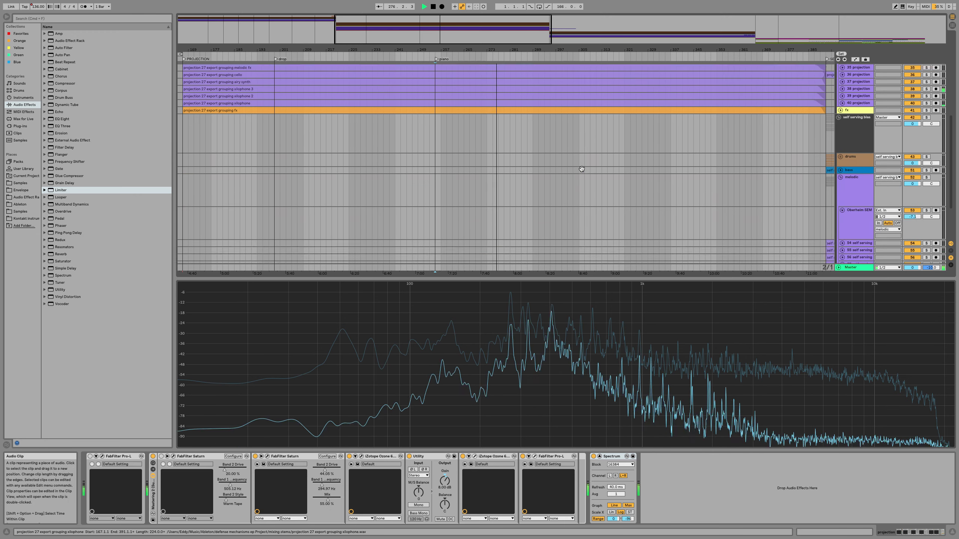
scroll(582, 171, up, 2)
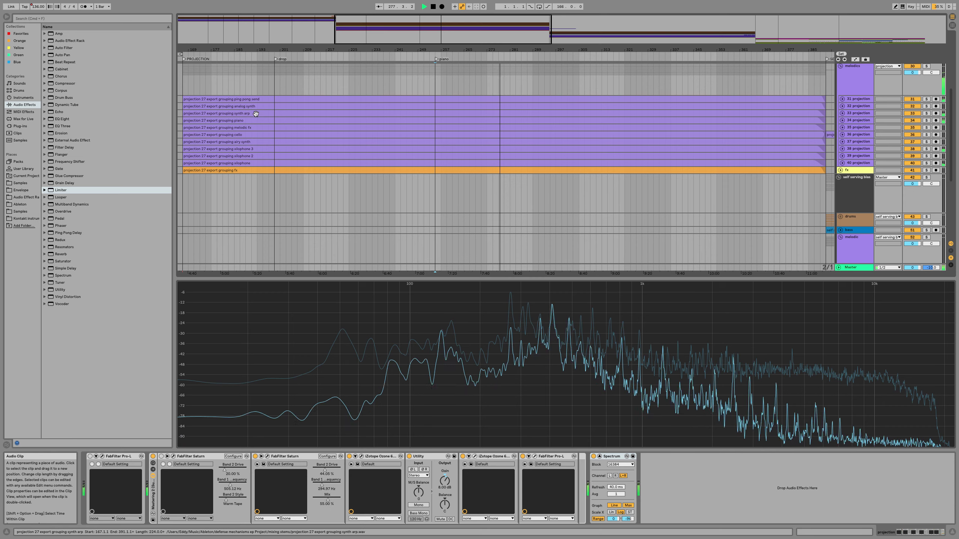
Examine the ping pong send stem's waveform and the projection stems between the piano and SELF-SERVING BIAS locators.
click(251, 100)
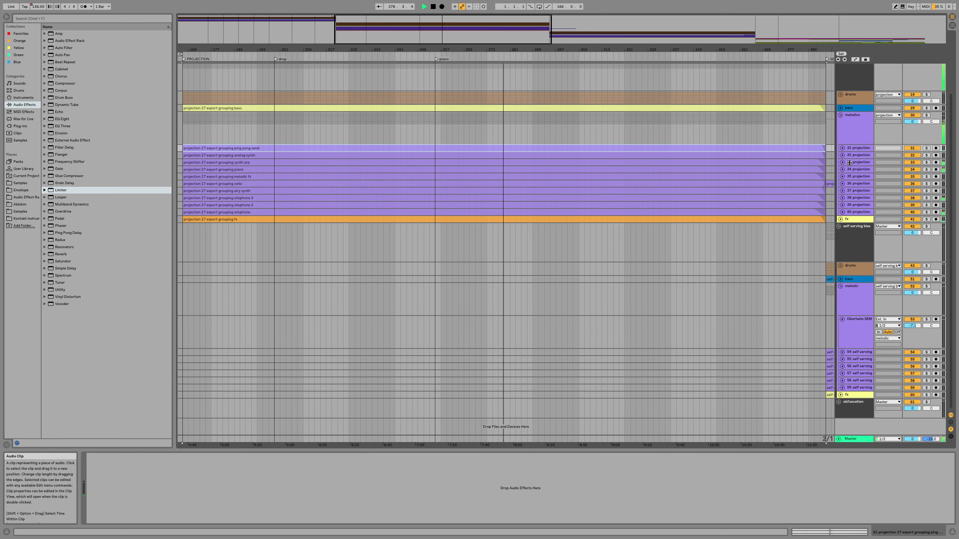
click(842, 149)
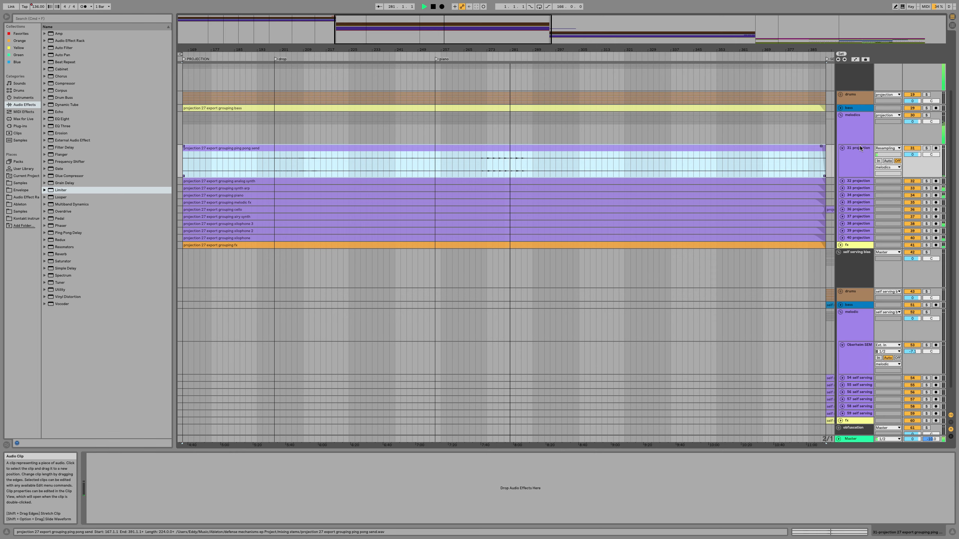
click(843, 148)
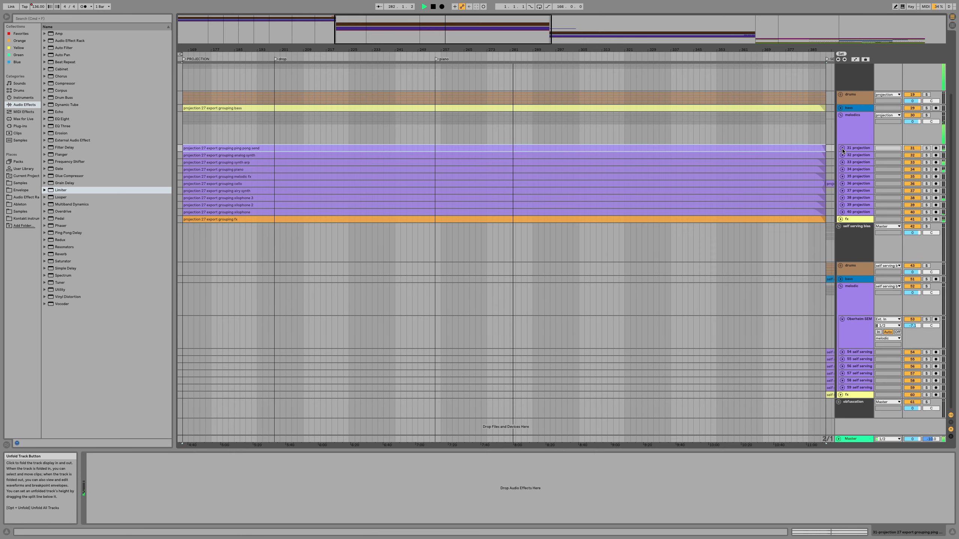
click(843, 148)
click(843, 148)
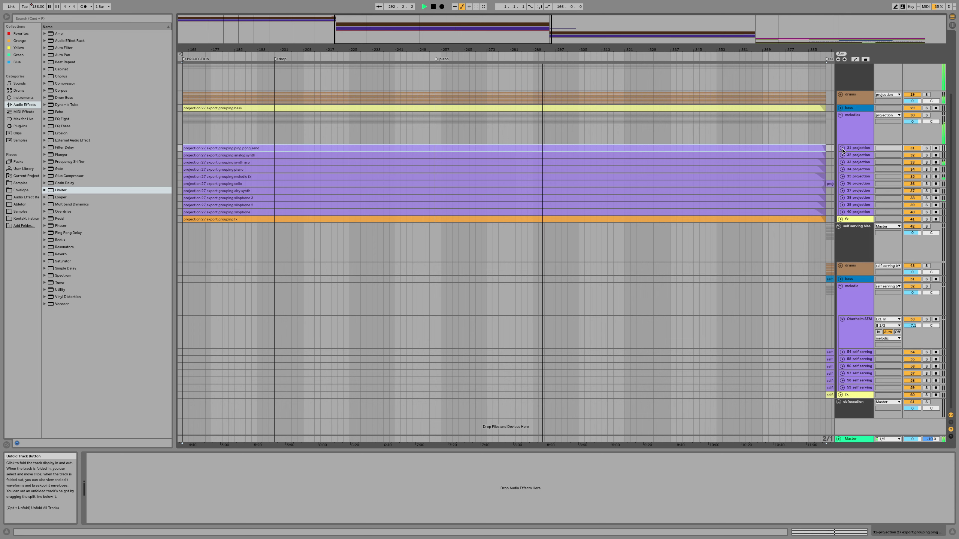
scroll(612, 158, right, 5)
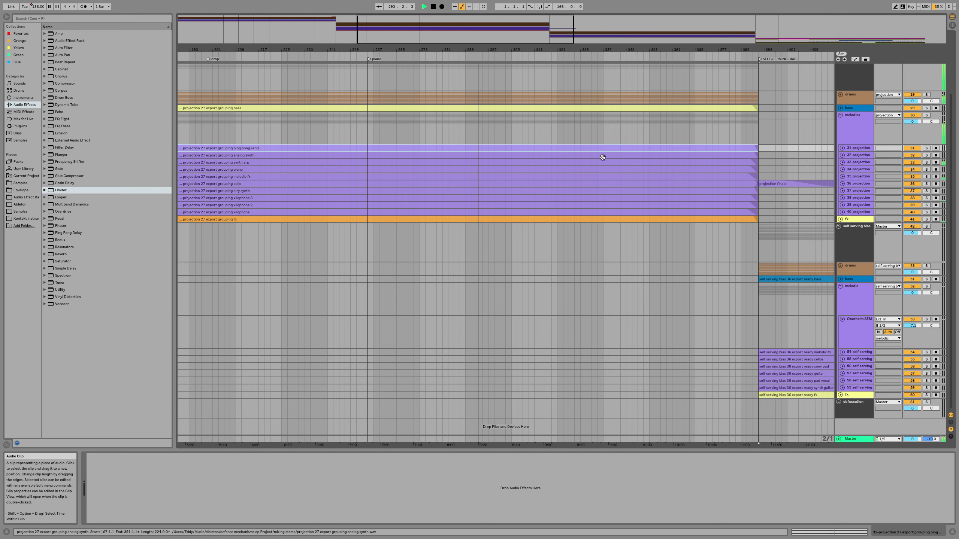
drag(466, 50, 418, 62)
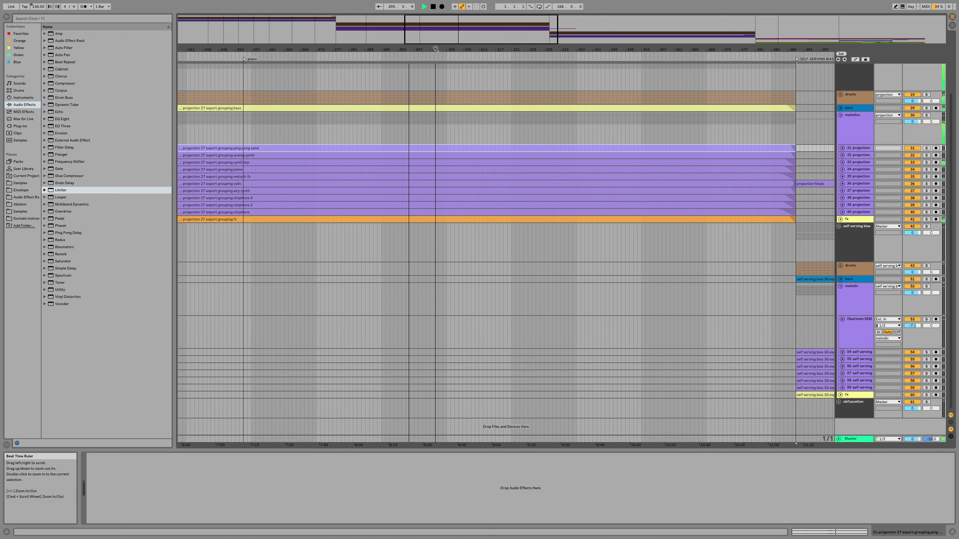
Unfold all of projection's melodic stems at once and look over their waveforms.
alt+click(843, 148)
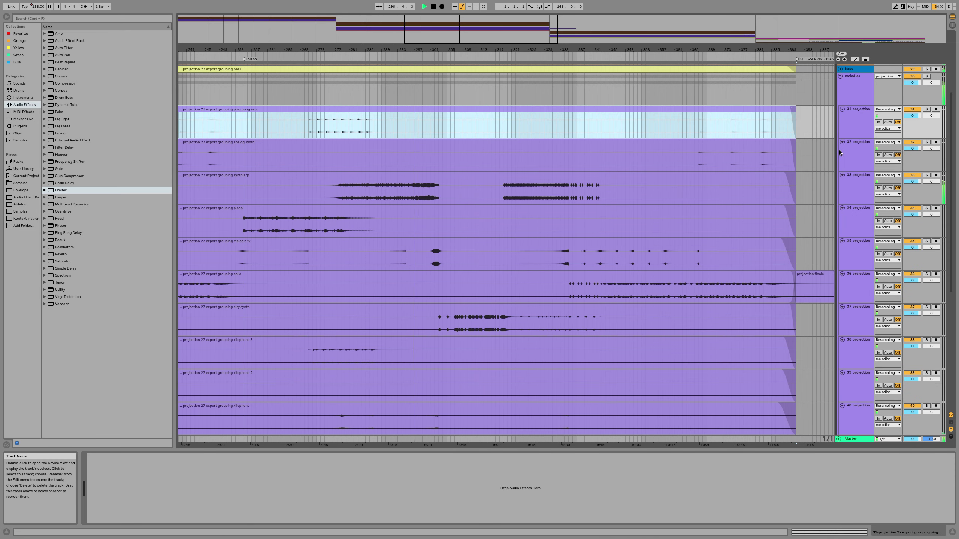
scroll(421, 212, down, 5)
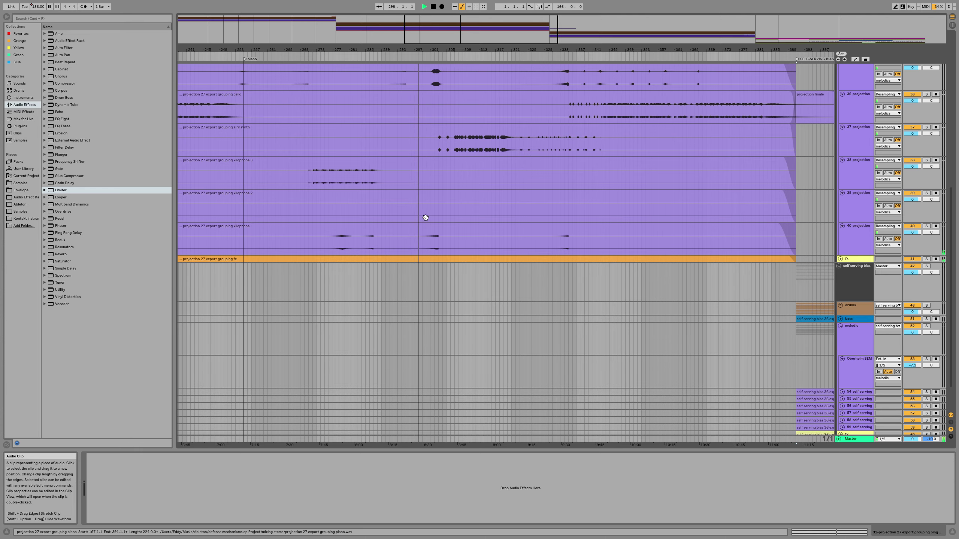
scroll(425, 245, up, 3)
scroll(426, 246, up, 2)
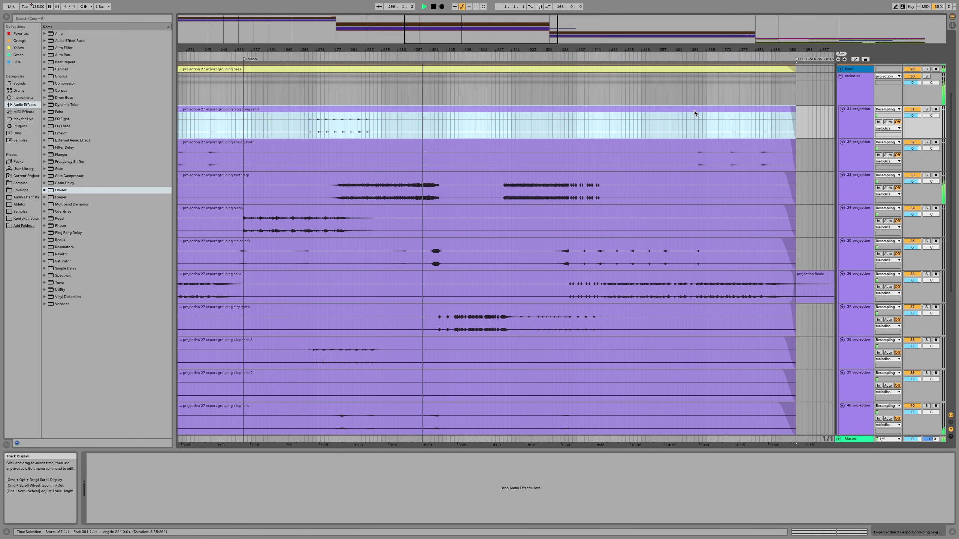
scroll(575, 135, down, 4)
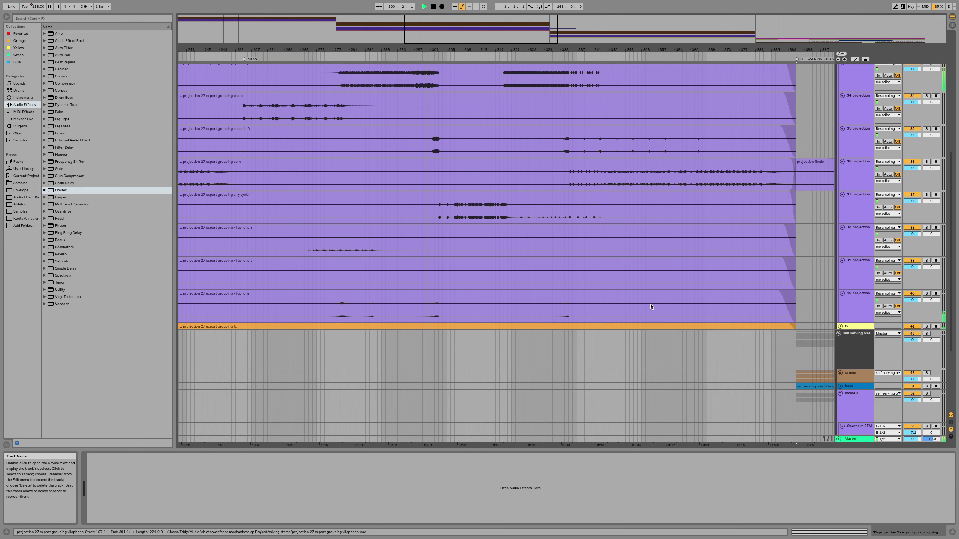
scroll(650, 305, up, 6)
Unfold projection's drums group and all its drum stems to show their waveforms.
click(841, 165)
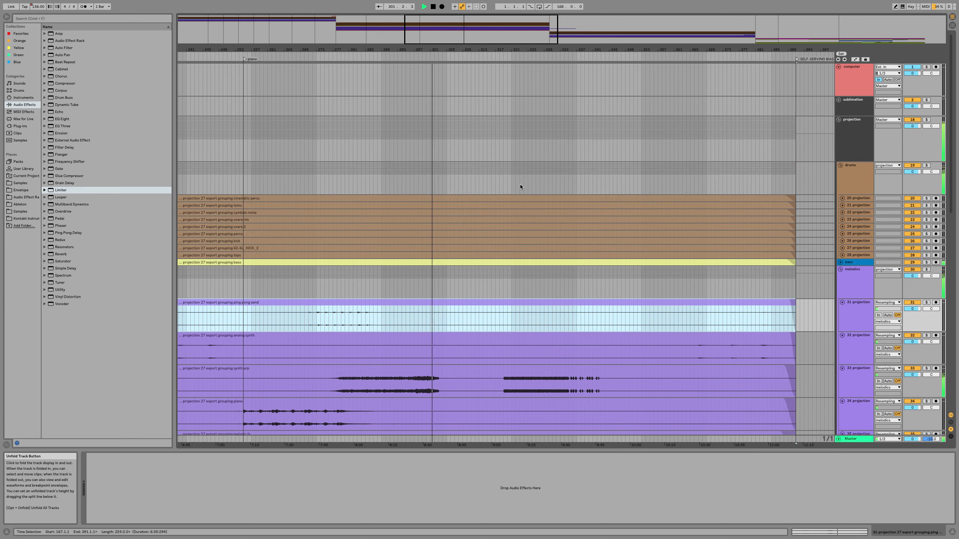
scroll(494, 184, down, 2)
alt+click(843, 153)
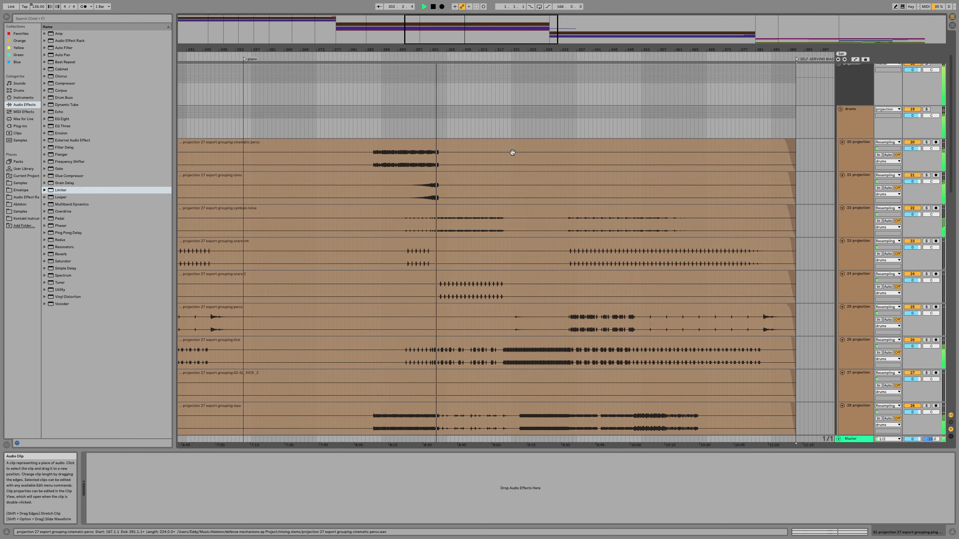
scroll(513, 152, down, 5)
Fold and unfold the ping pong send stem, and reduce its track height to match the neighbouring stems.
key(u)
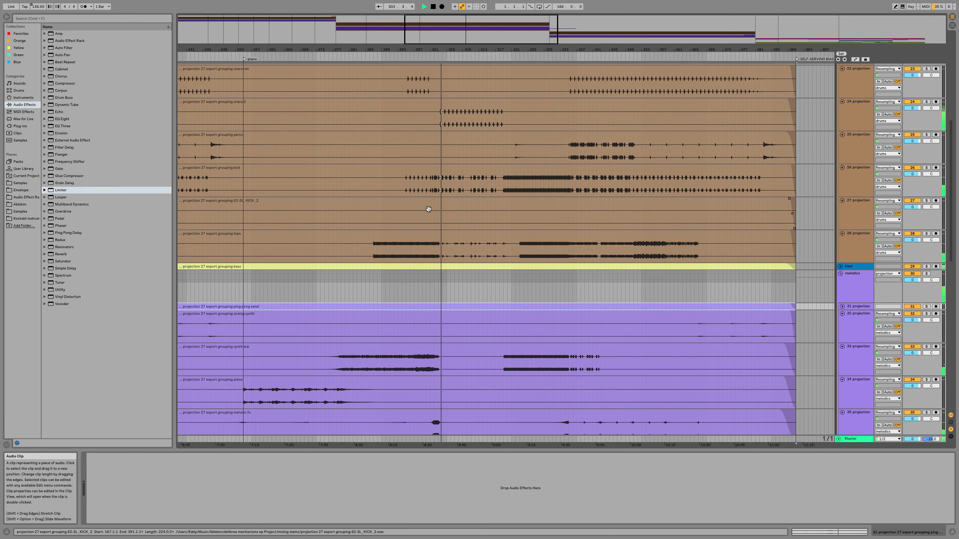
key(u)
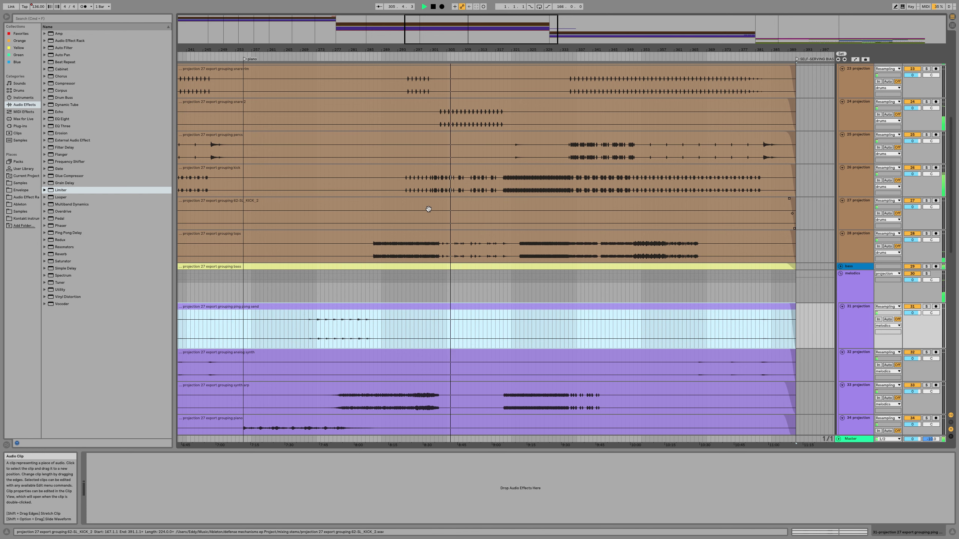
drag(867, 349, 865, 336)
Add a locator named "epic" at bar 303 in the projection section, where the cinematic percs stop.
scroll(442, 246, up, 2)
scroll(440, 248, up, 3)
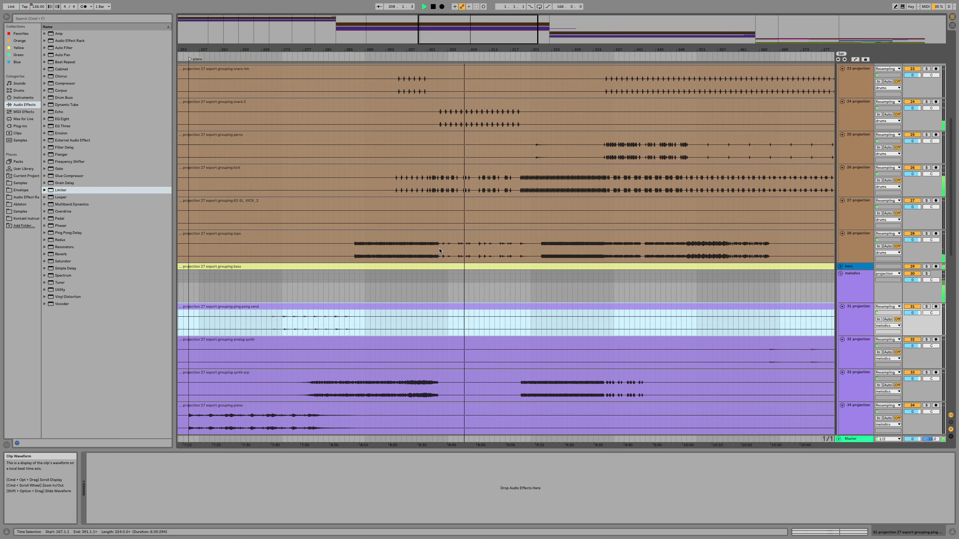
click(435, 295)
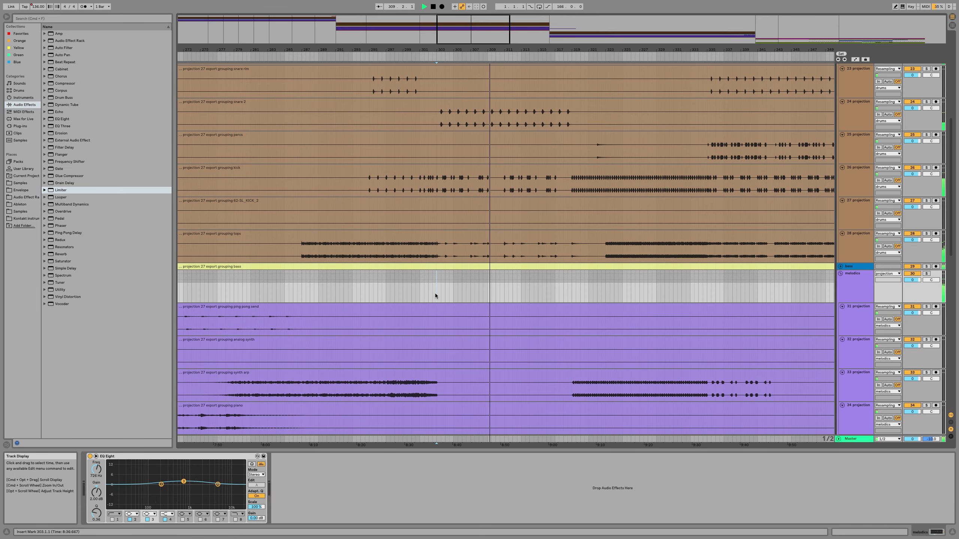
scroll(435, 290, up, 5)
scroll(434, 290, down, 5)
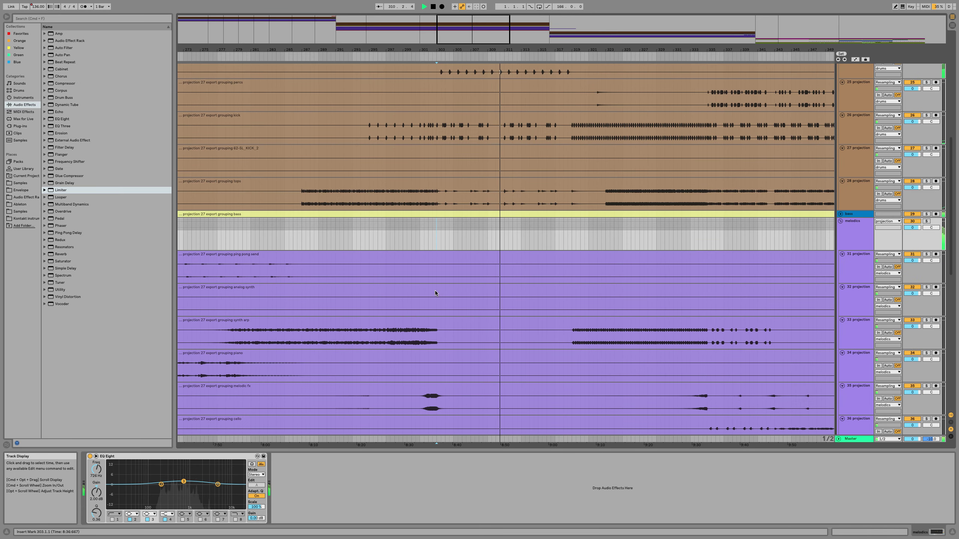
right_click(436, 231)
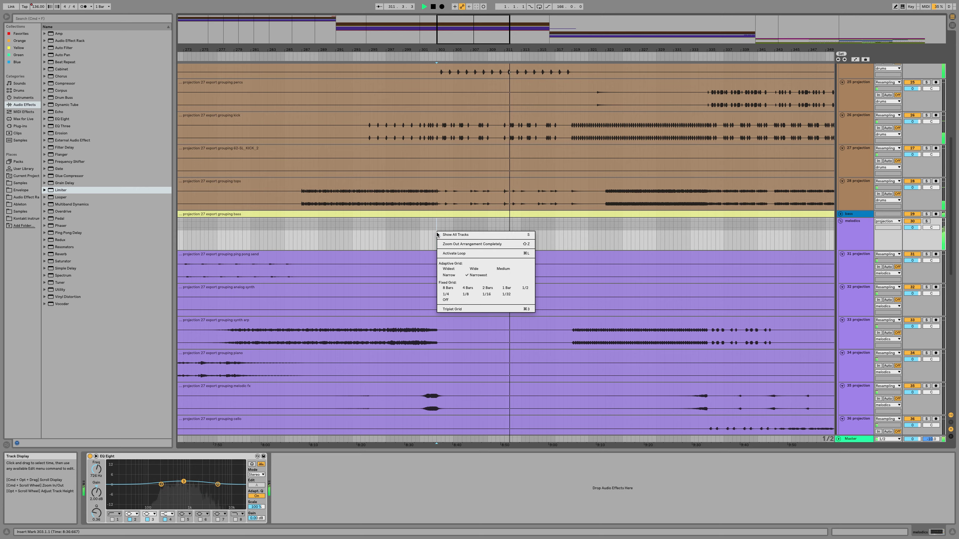
click(434, 231)
scroll(433, 230, up, 5)
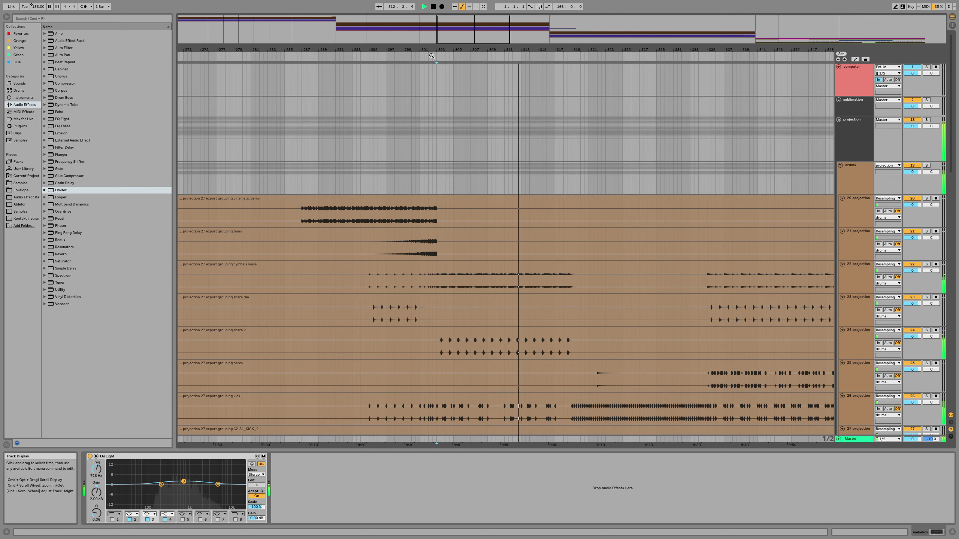
right_click(436, 56)
click(475, 74)
text(epic)
key(Return)
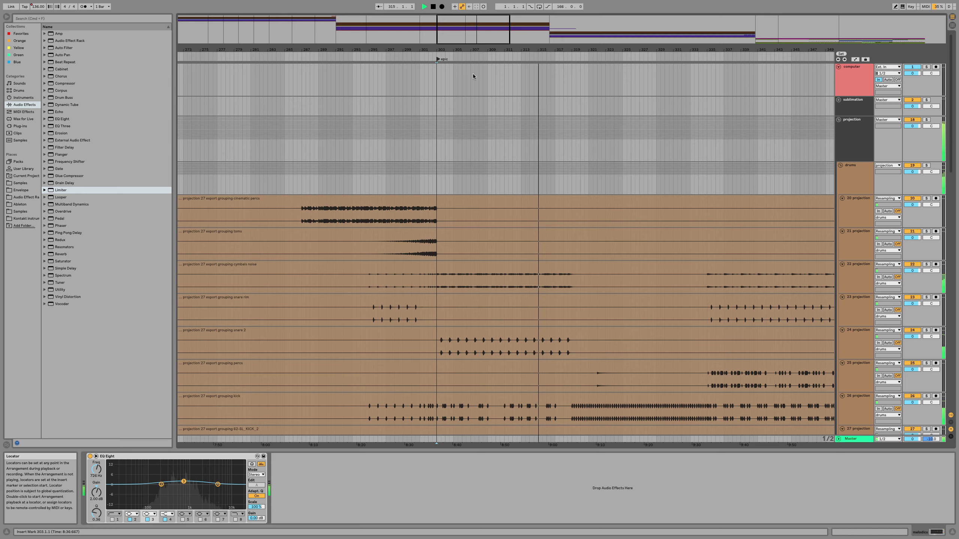
Play projection from the epic locator on the snare 2 stem to hear its hits there.
scroll(516, 162, down, 3)
scroll(517, 162, down, 2)
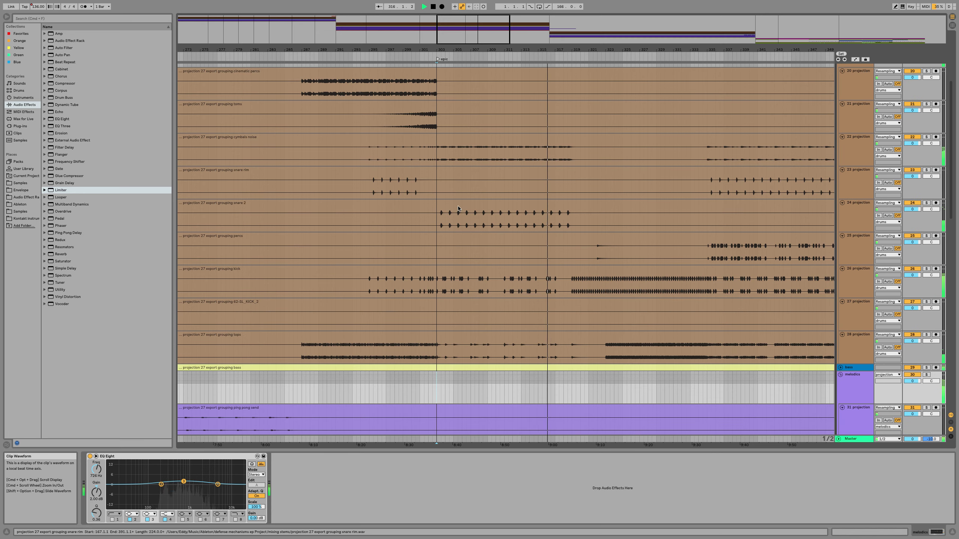
click(436, 223)
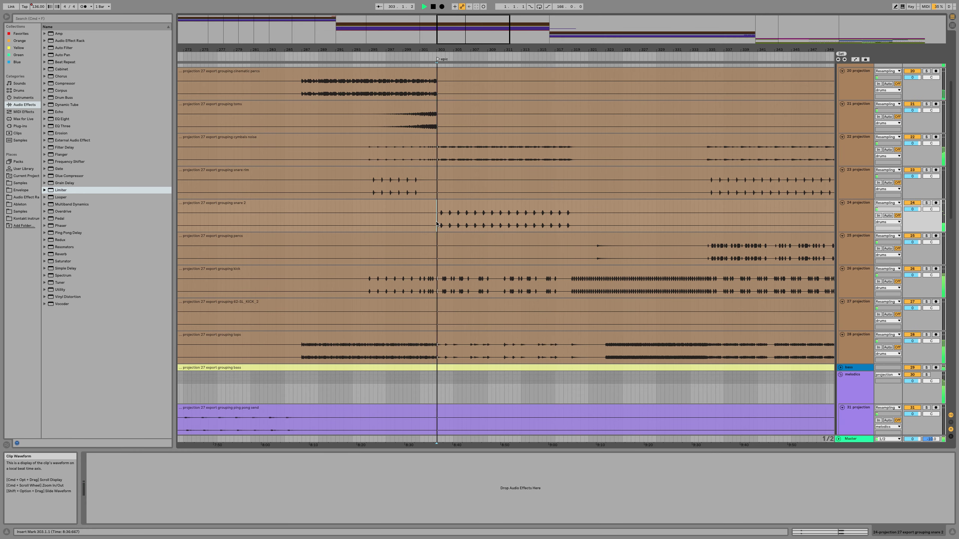
scroll(436, 223, down, 5)
scroll(436, 223, up, 2)
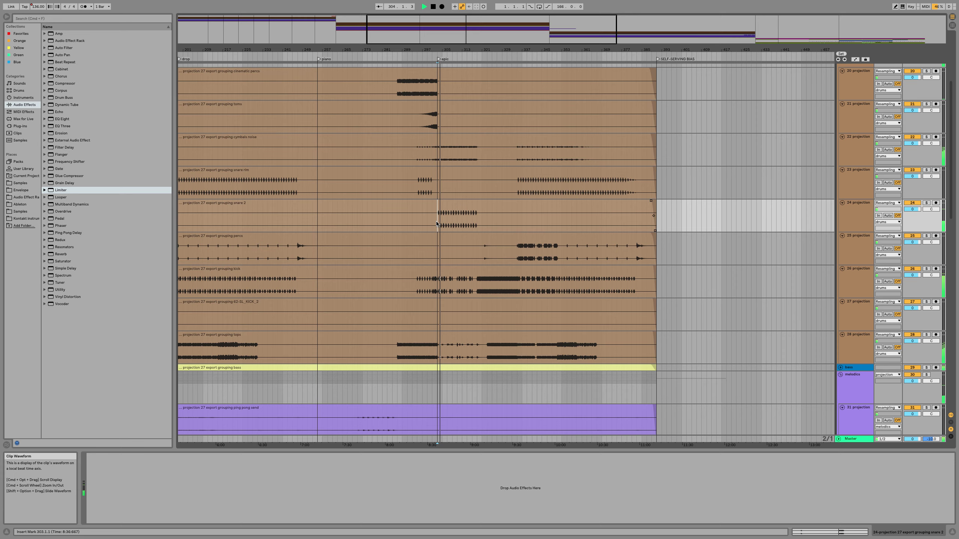
Play from bar 189 in projection's intro to check snare 2's earlier hits before the drop.
scroll(436, 222, down, 3)
click(287, 221)
key(space)
key(space)
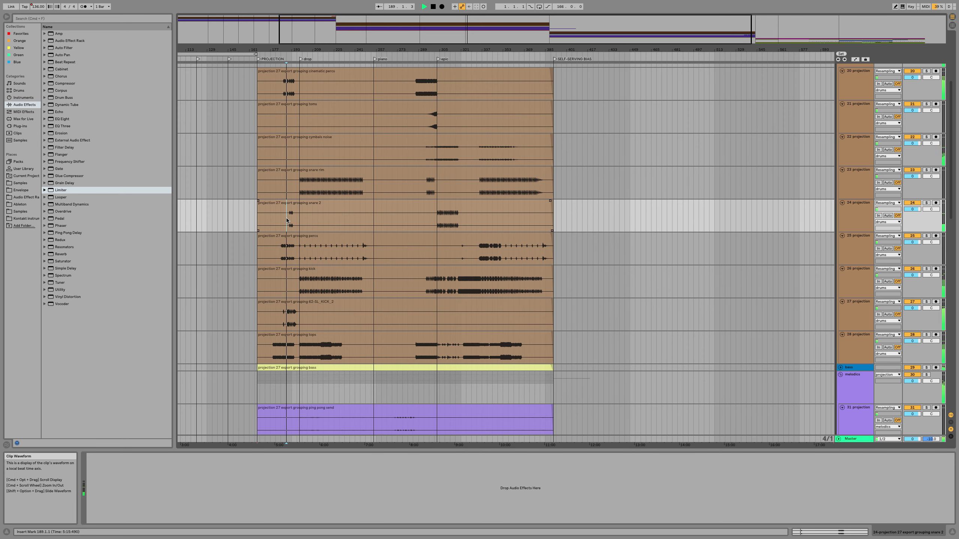
scroll(287, 219, up, 3)
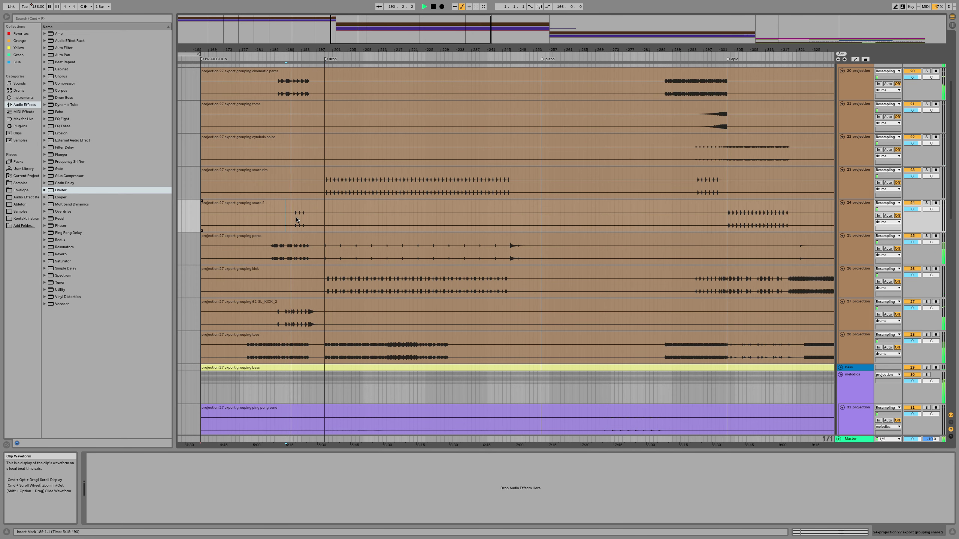
key(shift+Tab)
key(shift+Tab)
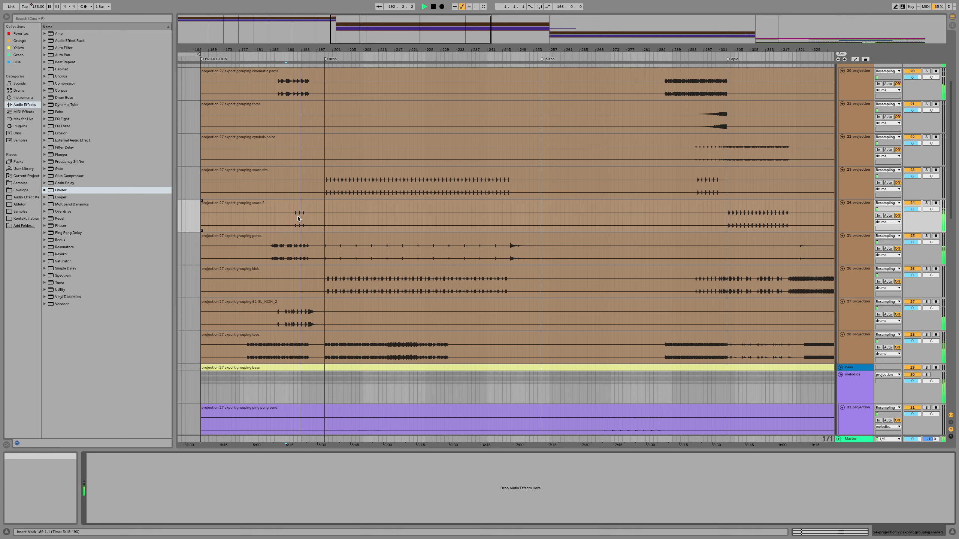
Split the snare 2 clip at the epic locator and move its second part onto a new audio track directly below.
click(726, 219)
scroll(726, 219, right, 5)
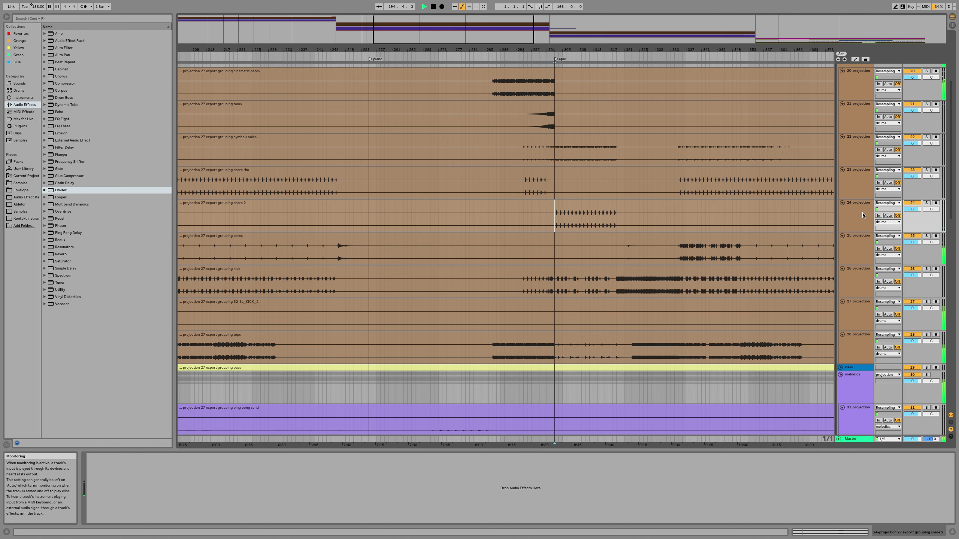
key(super+e)
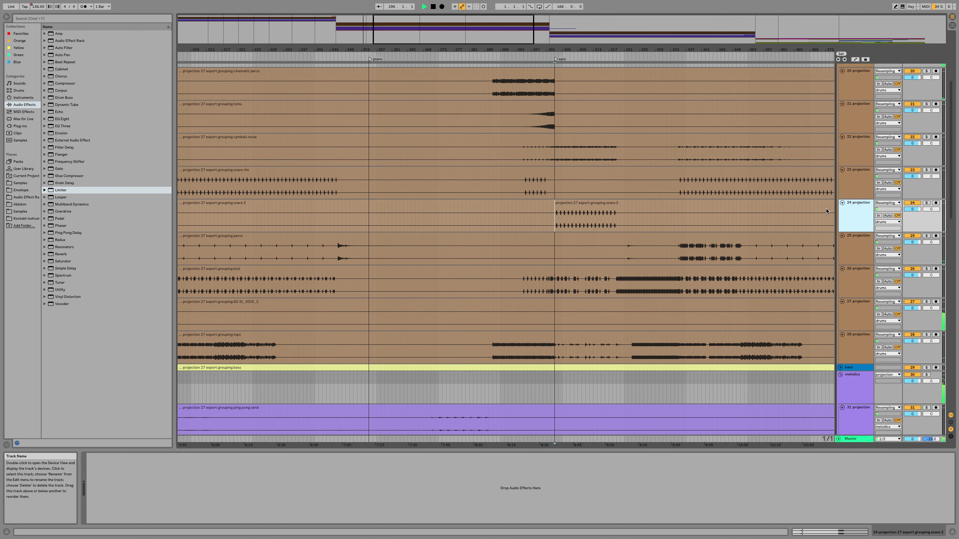
key(super+t)
drag(568, 206, 567, 239)
Play the transition into the separated snare 2 clip from the epic locator and from bar 301.
key(space)
key(space)
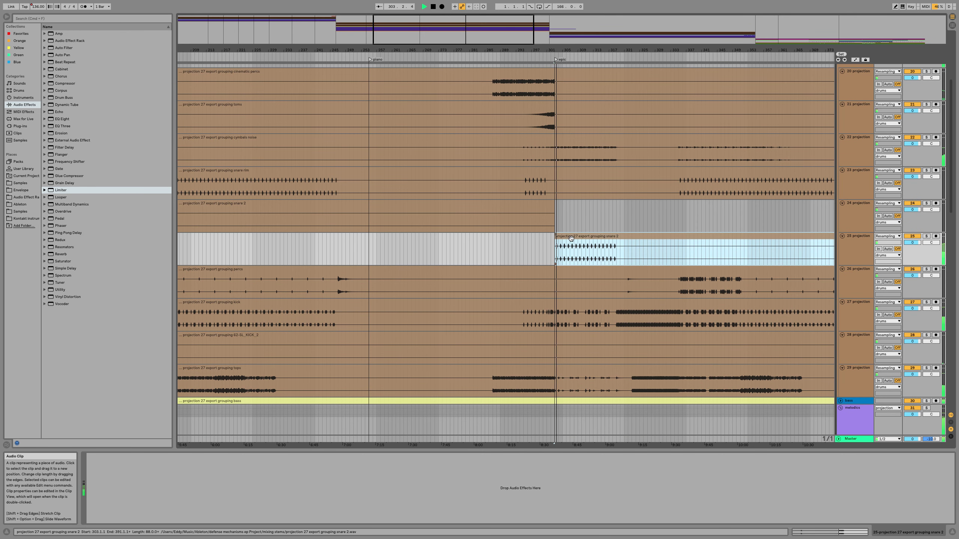
scroll(571, 239, right, 5)
click(352, 253)
key(space)
key(space)
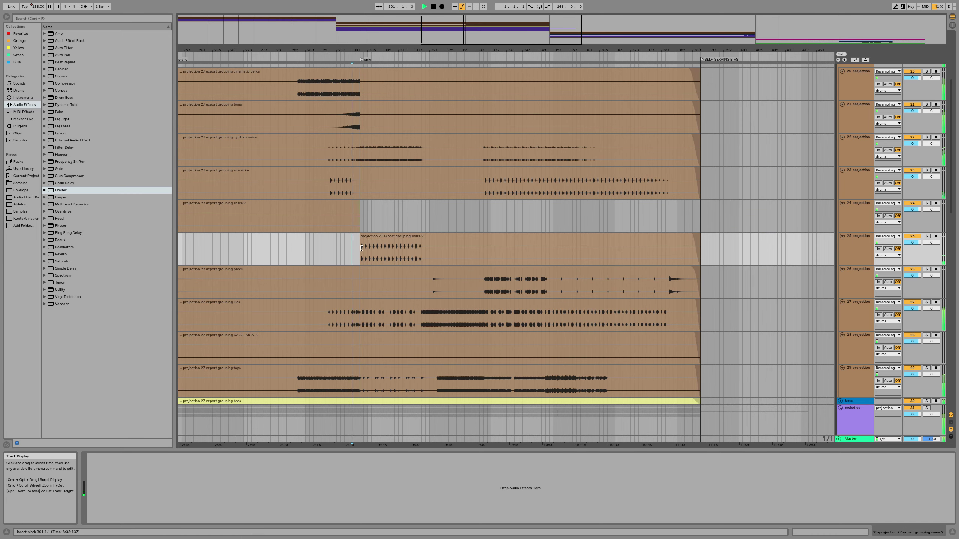
Load the Max audio effect Convolution Reverb Pro onto the separated snare 2 track and glance at the Session mixer.
scroll(361, 246, up, 3)
click(374, 236)
scroll(451, 242, down, 5)
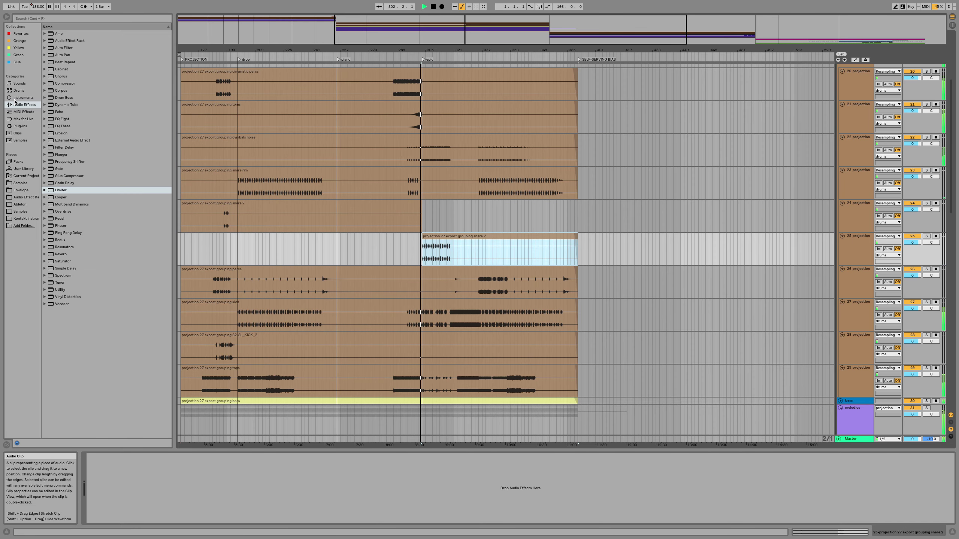
click(21, 126)
click(27, 119)
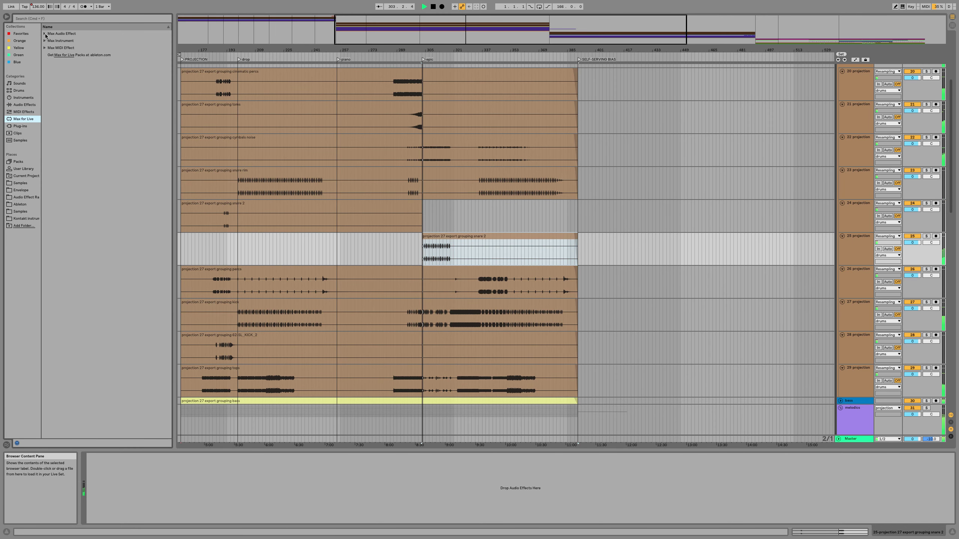
click(45, 34)
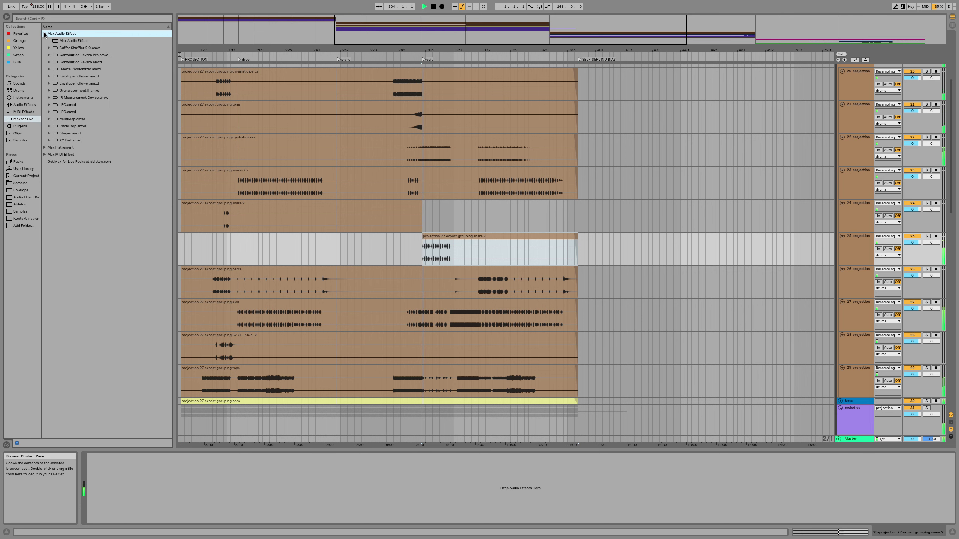
click(81, 55)
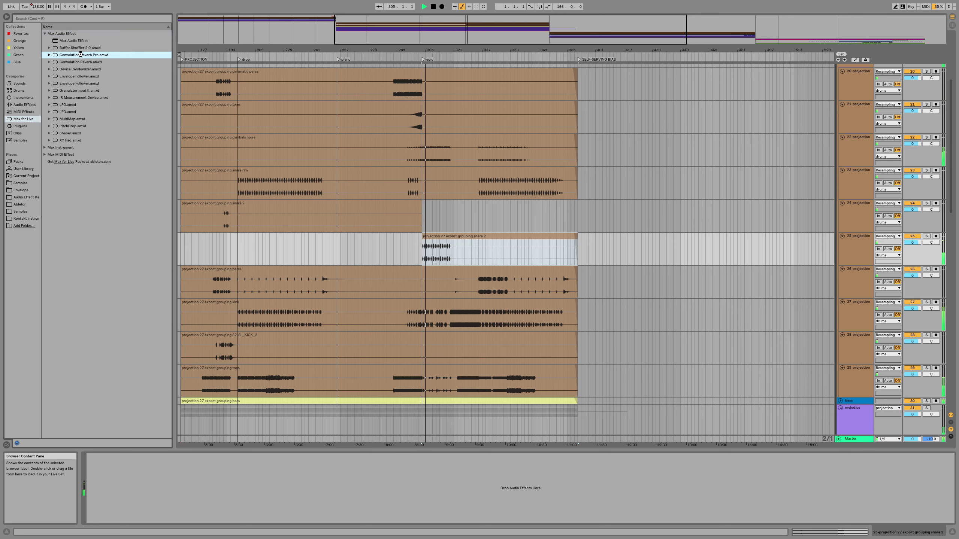
drag(334, 249, 335, 249)
key(Tab)
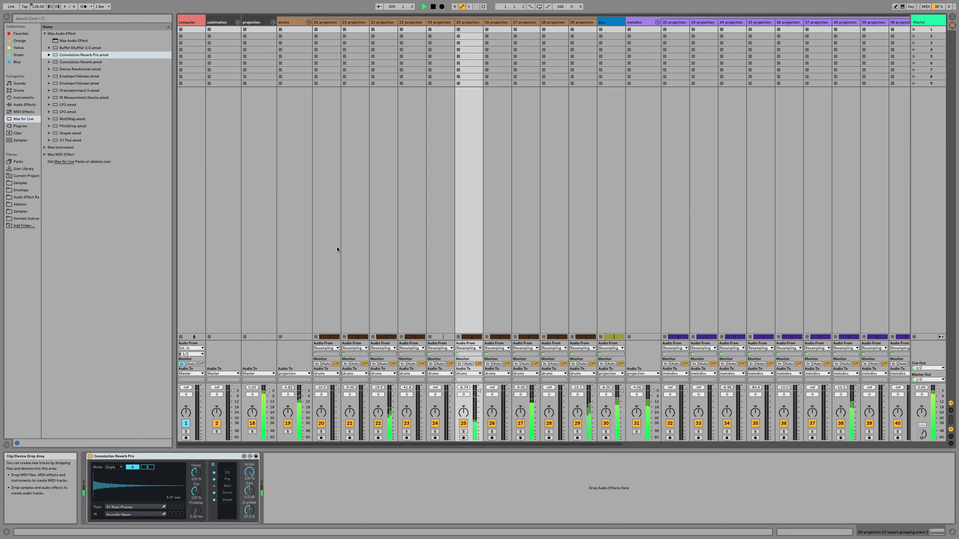
key(Tab)
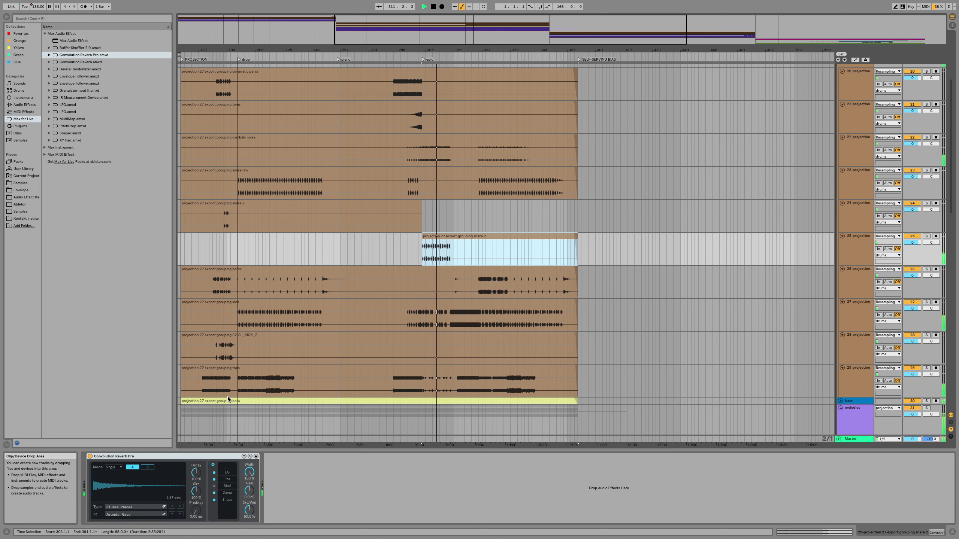
Audition the Club impulse responses on the separated snare 2's reverb during playback from the epic locator, and switch to the Chapel one.
click(181, 517)
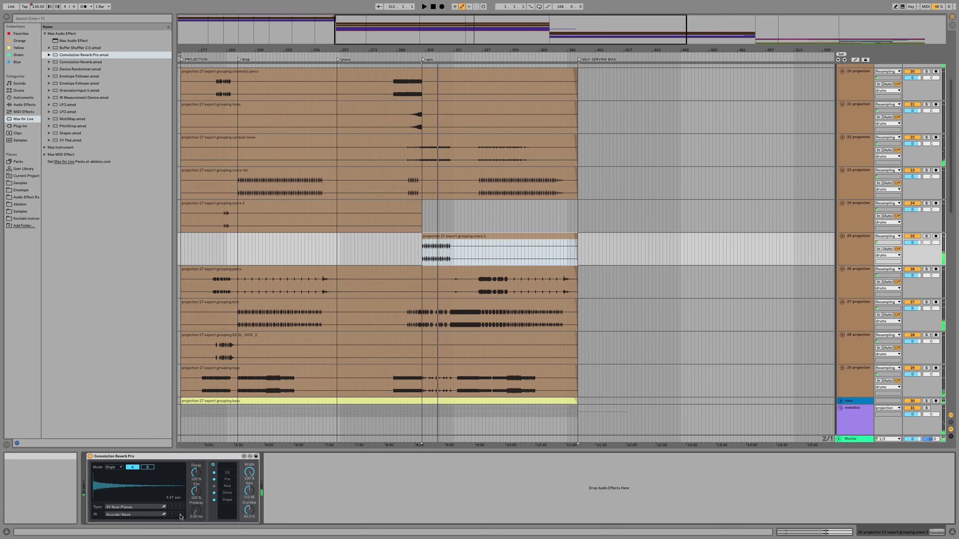
key(space)
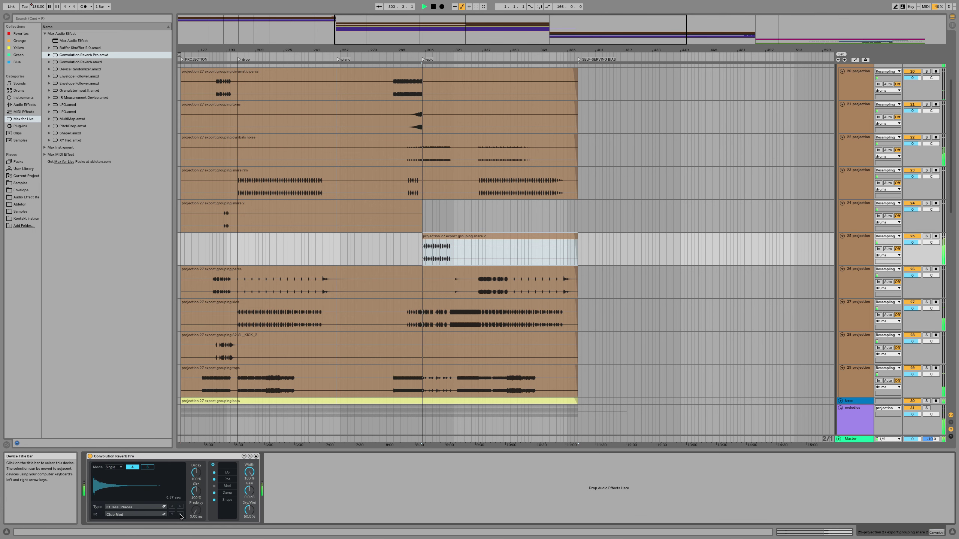
scroll(437, 310, up, 5)
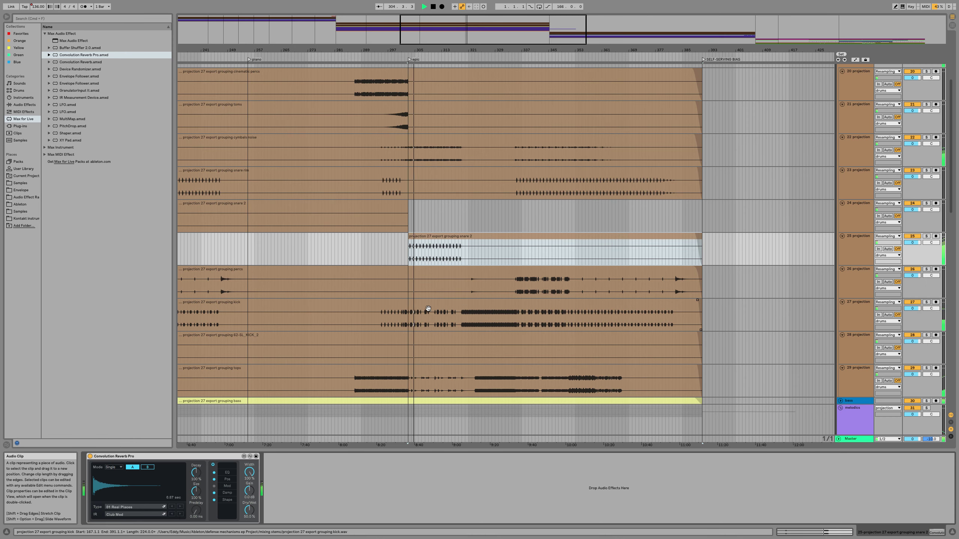
scroll(428, 310, up, 1)
key(space)
click(181, 514)
key(space)
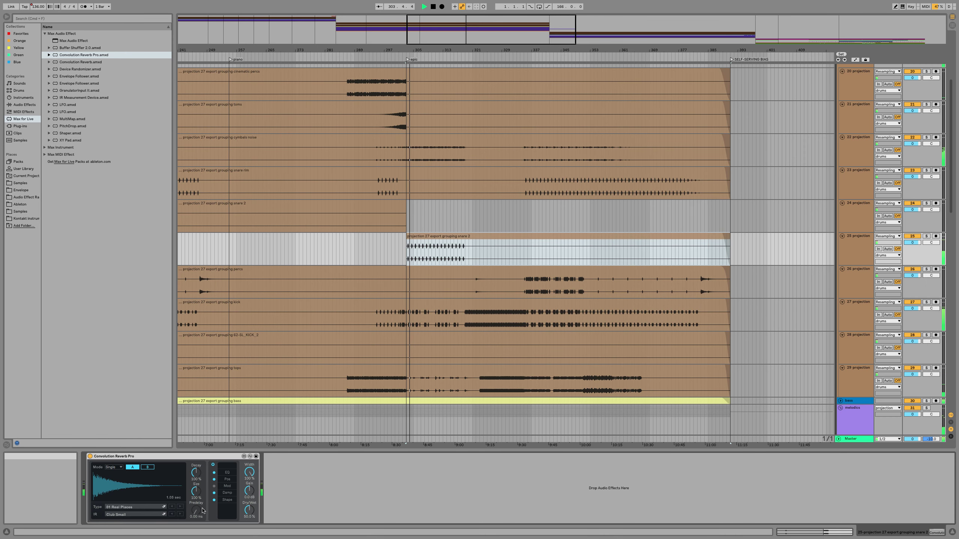
click(182, 515)
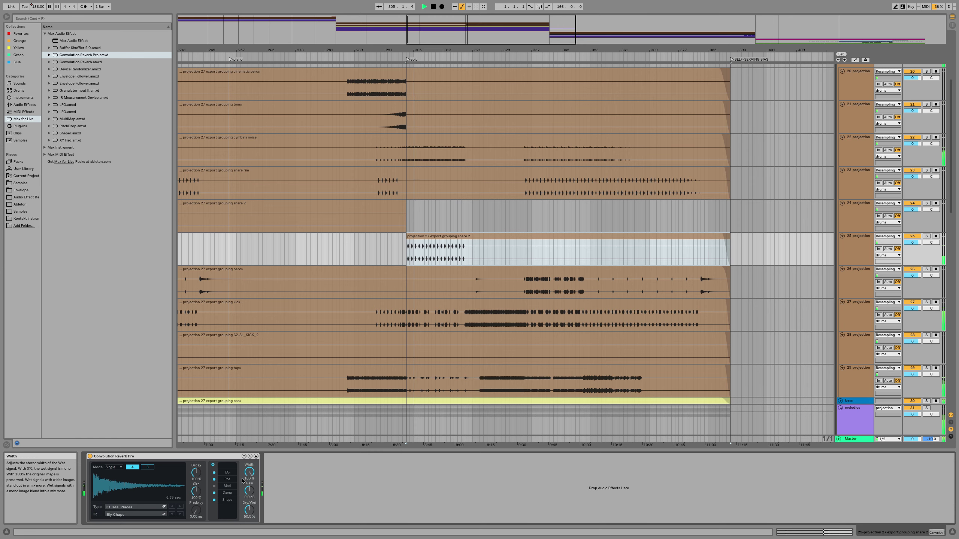
Add the perfect multiband L_M_H effect rack after the separated snare 2's Convolution Reverb Pro and select its H chain.
key(Tab)
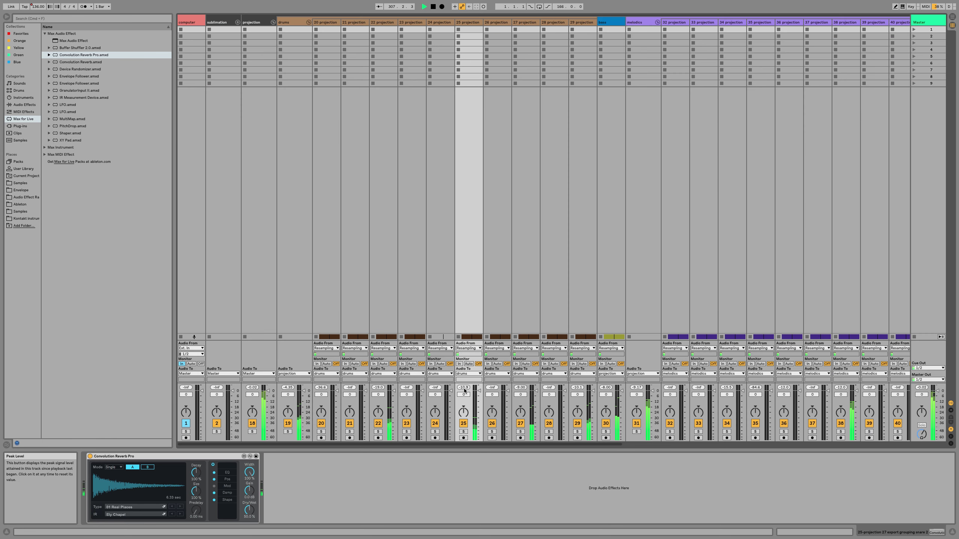
key(Tab)
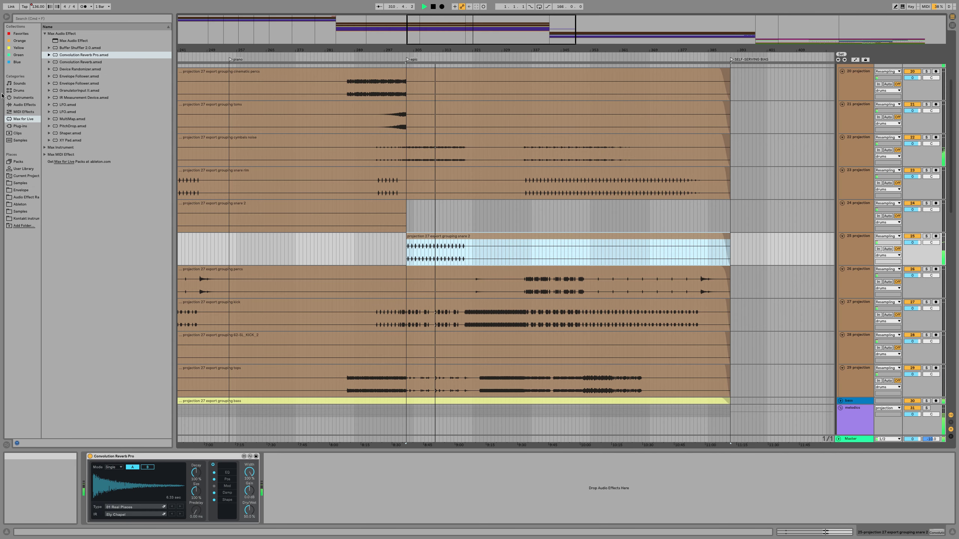
click(25, 107)
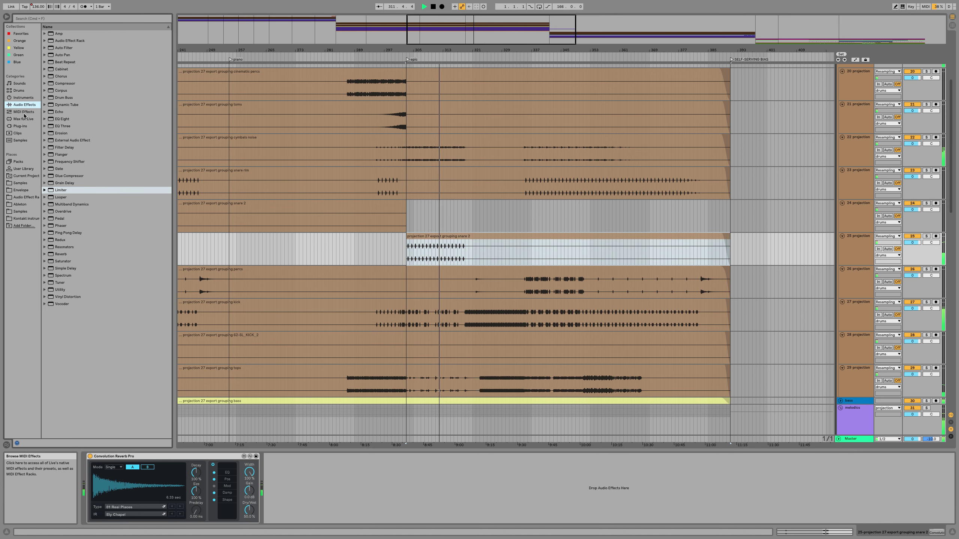
click(28, 198)
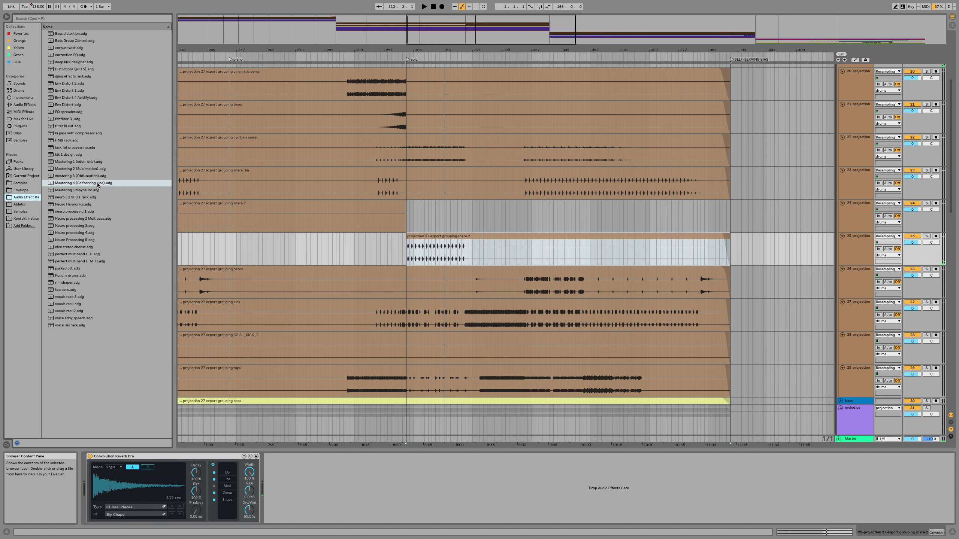
click(82, 261)
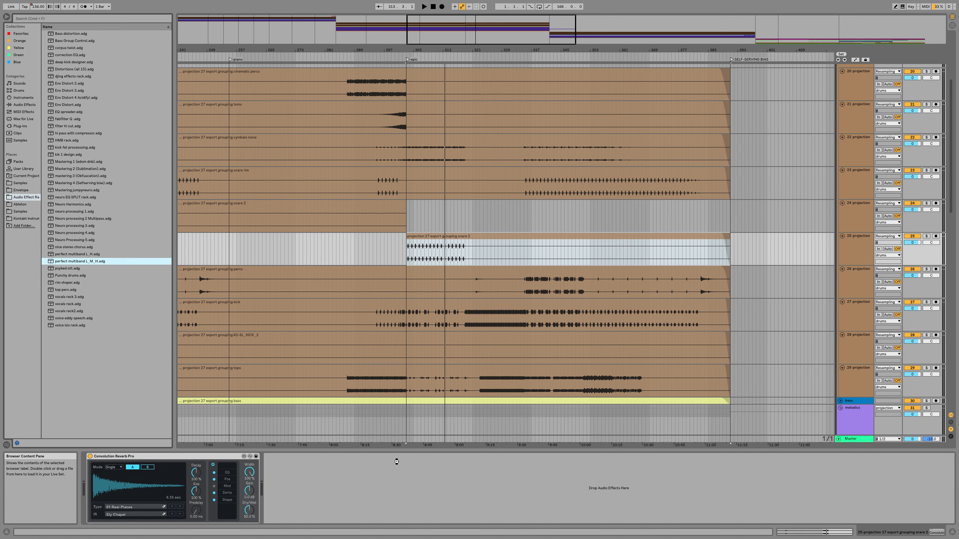
drag(342, 464, 343, 466)
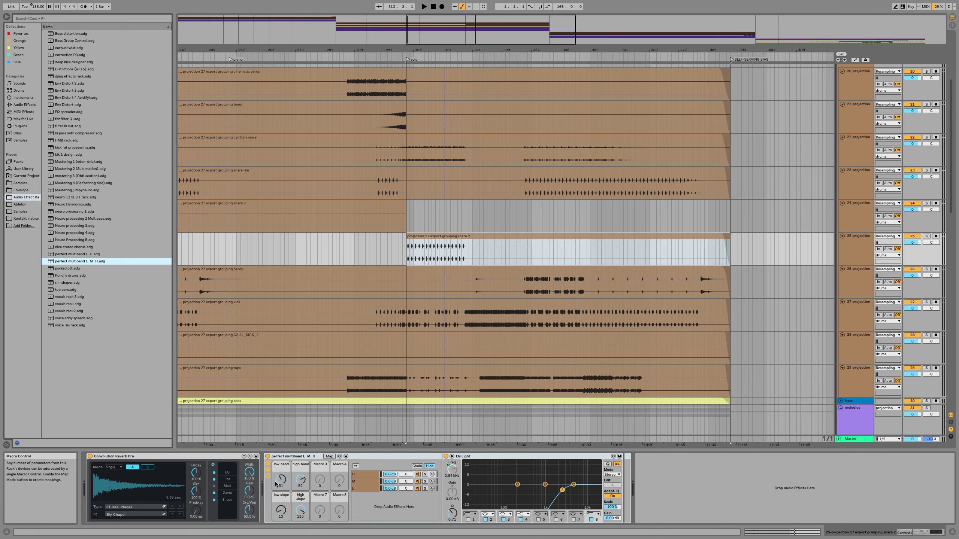
click(369, 476)
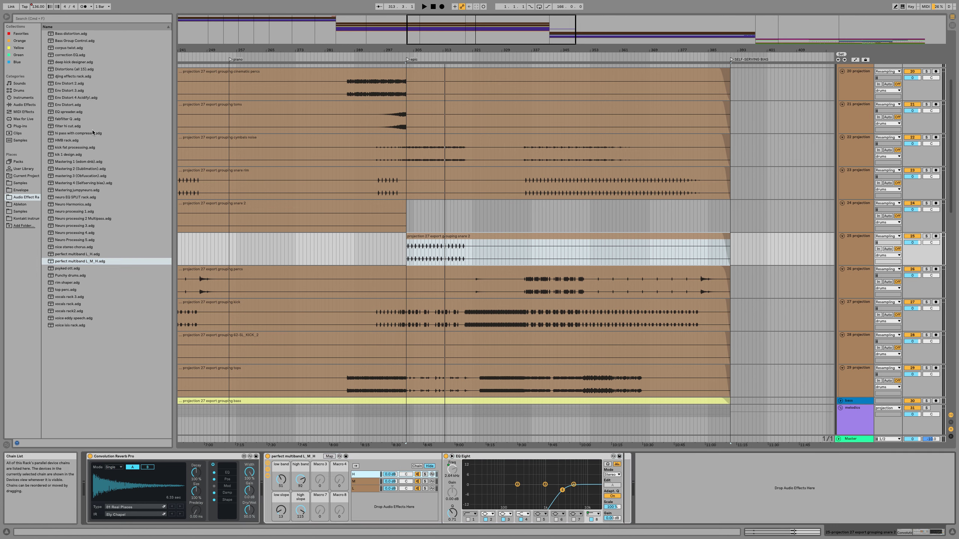
Add a Compressor after the EQ Eight in the rack's H chain, lower its threshold to -17.1 dB and glance at the mixer.
click(35, 104)
drag(62, 85, 557, 466)
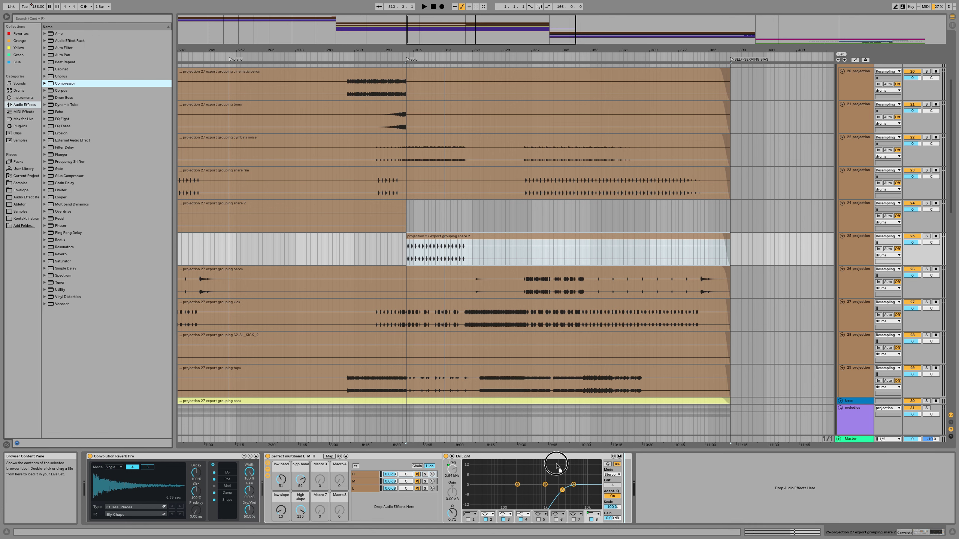
drag(638, 470, 659, 492)
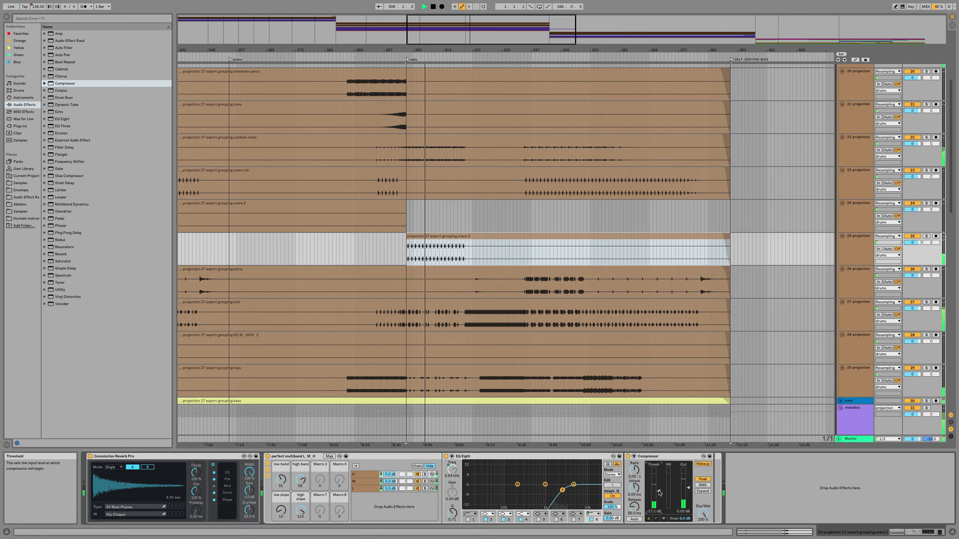
key(Tab)
key(Tab)
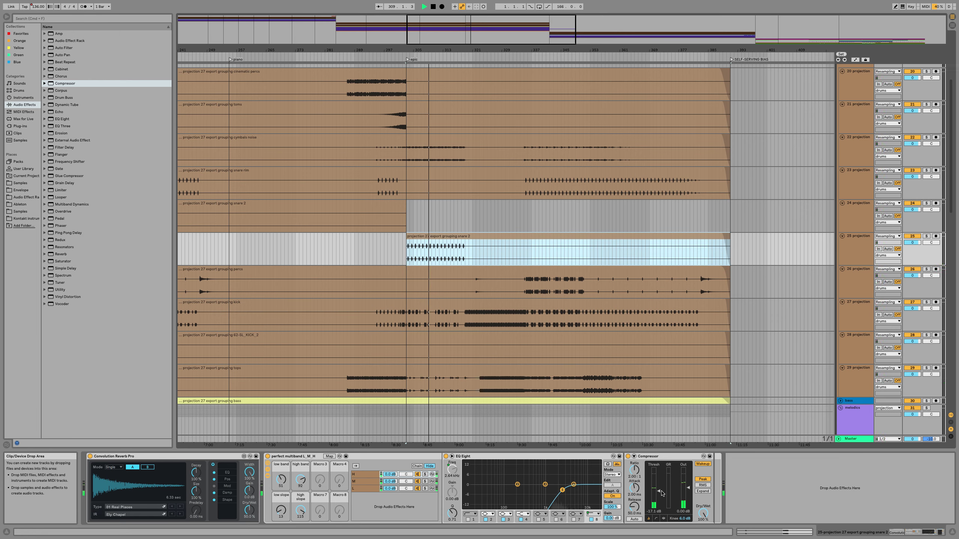
Add a Saturator and a Limiter at the end of the separated snare 2's device chain.
click(69, 261)
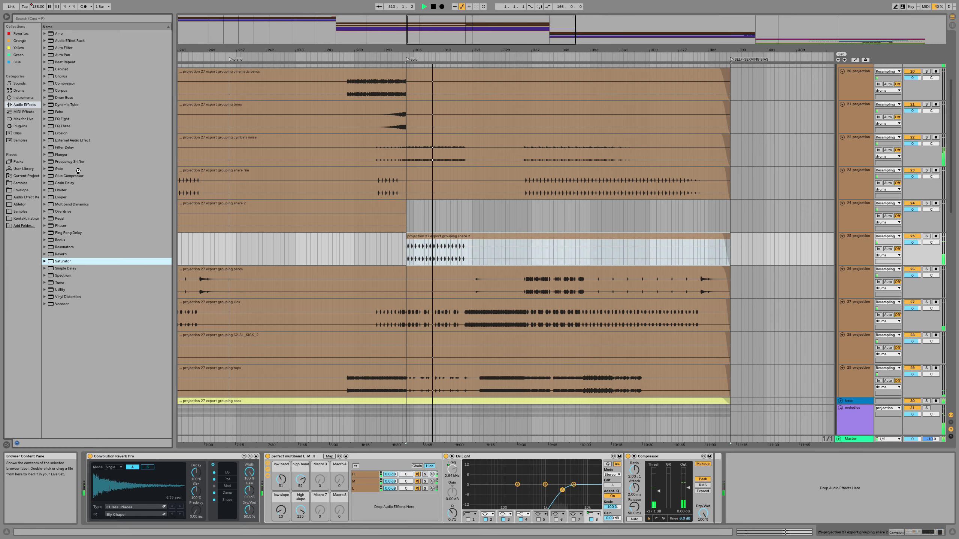
key(Return)
click(64, 191)
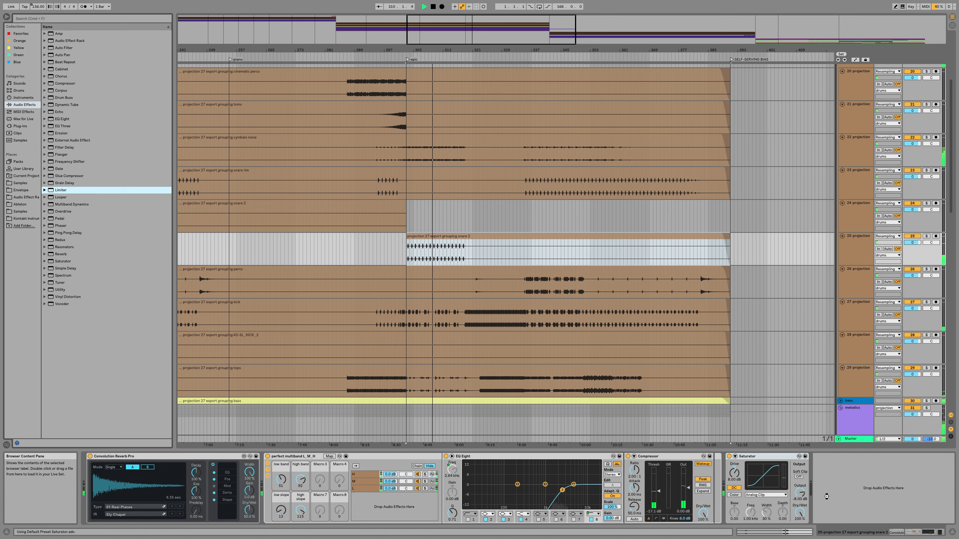
drag(827, 497, 827, 498)
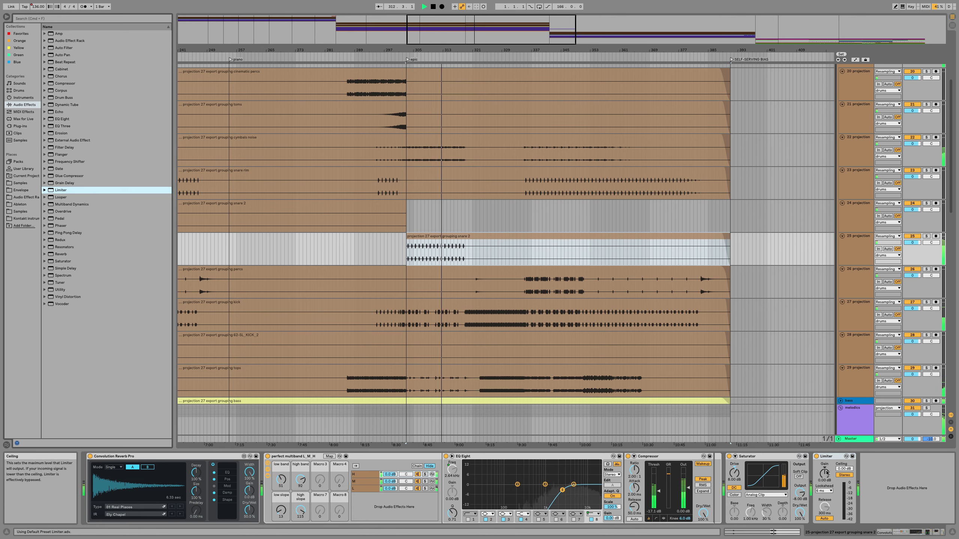
Set the Saturator's curve to Soft Sine and the Limiter's ceiling to -8 dB, and check the track's level in the mixer.
click(768, 495)
click(768, 508)
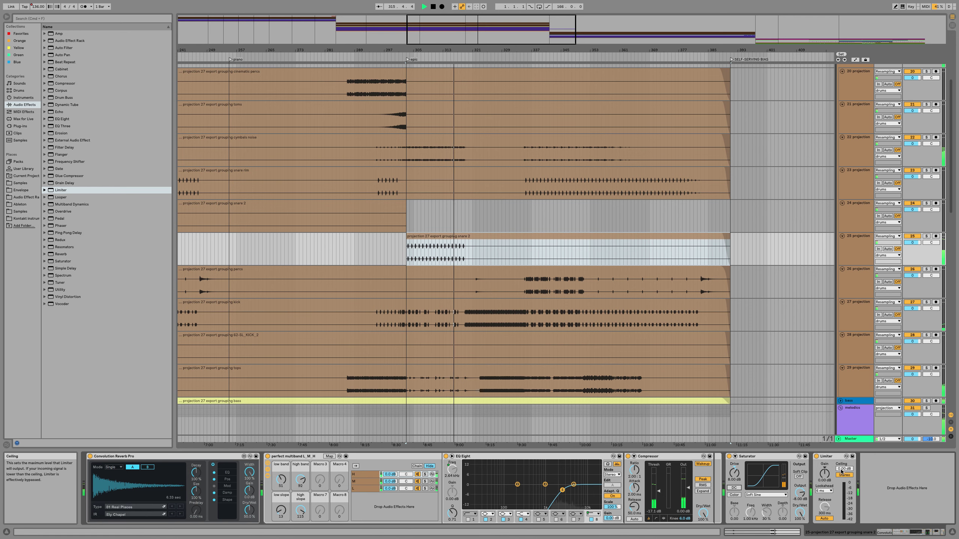
key(Tab)
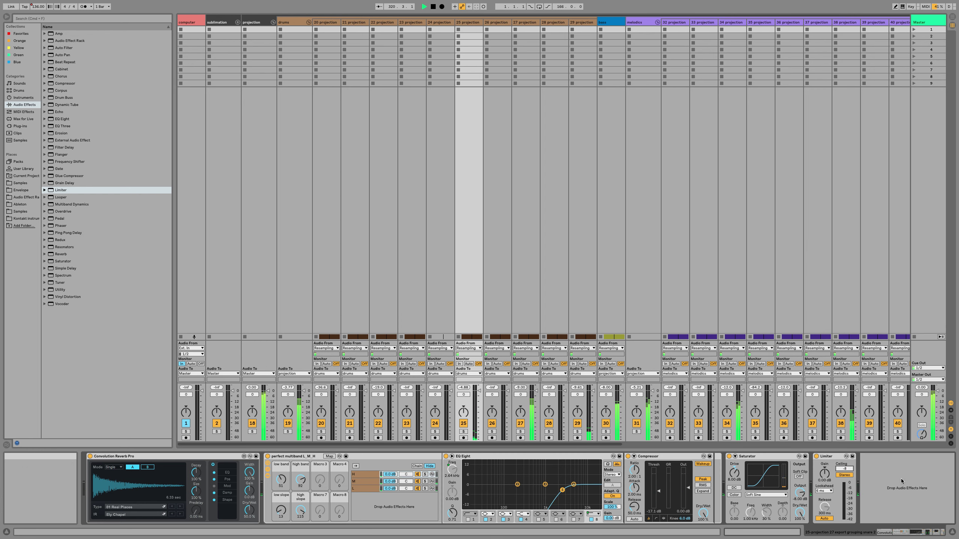
key(Tab)
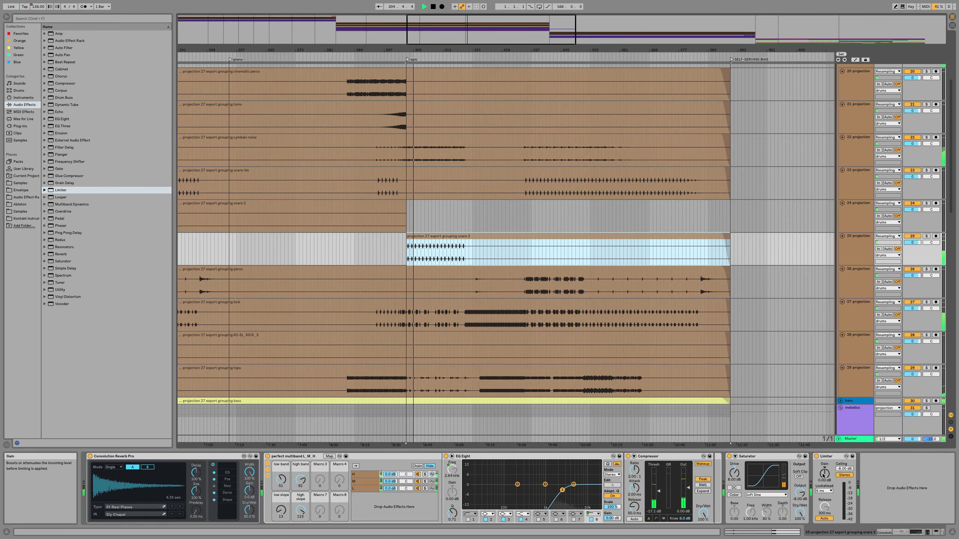
Compare the Saturator's Analog Clip curve with Soft Sine during playback and check the mixer levels.
click(775, 494)
click(759, 500)
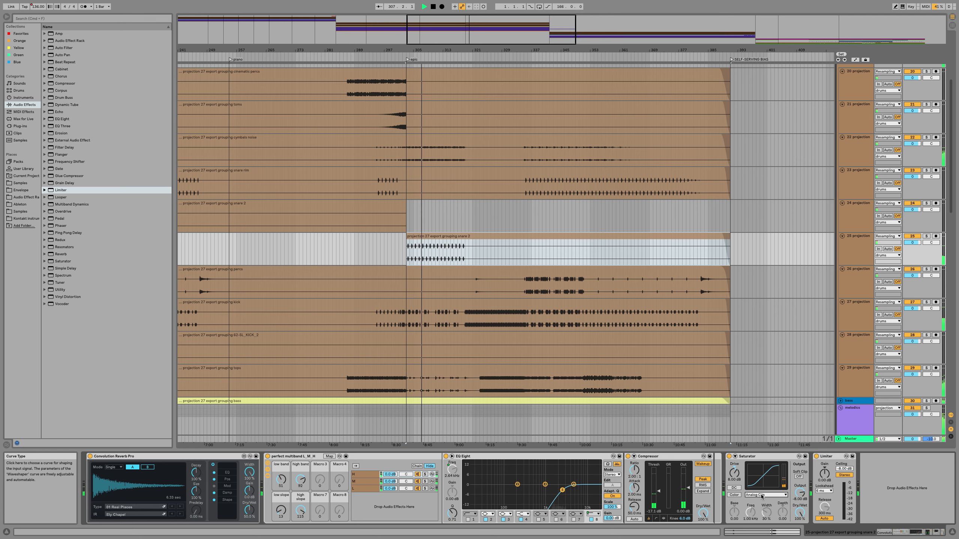
key(Tab)
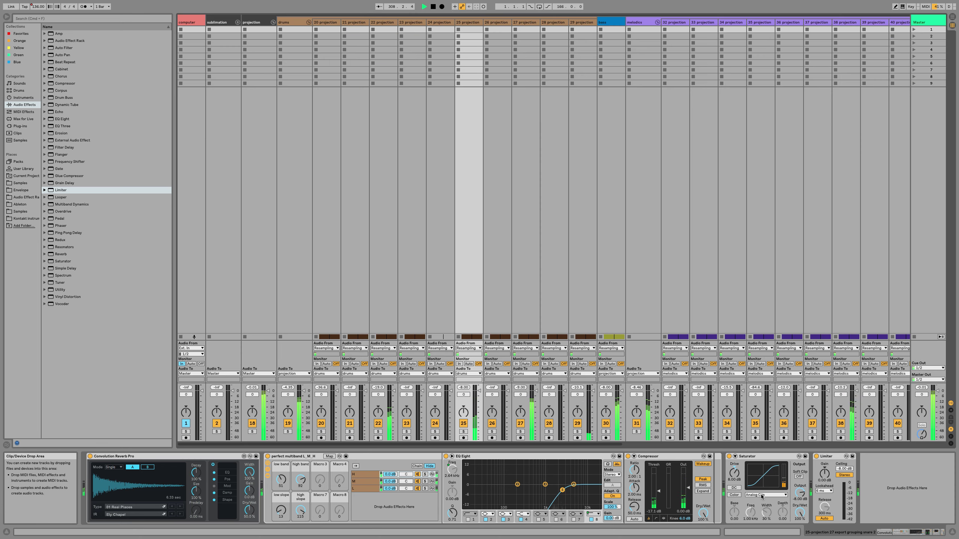
key(Tab)
Play the build-up into the epic section from bar 297 and solo the tops track temporarily to hear it alone.
scroll(762, 496, down, 1)
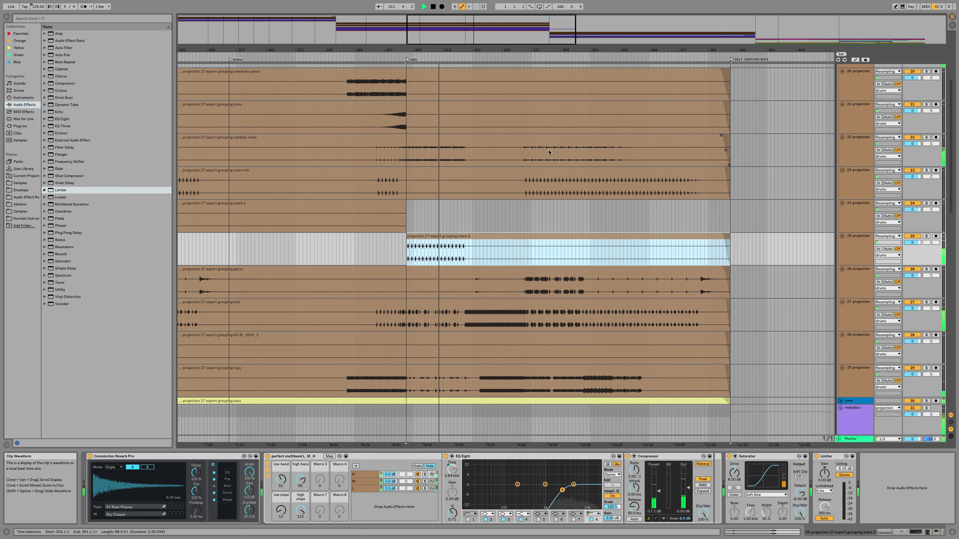
scroll(439, 196, down, 4)
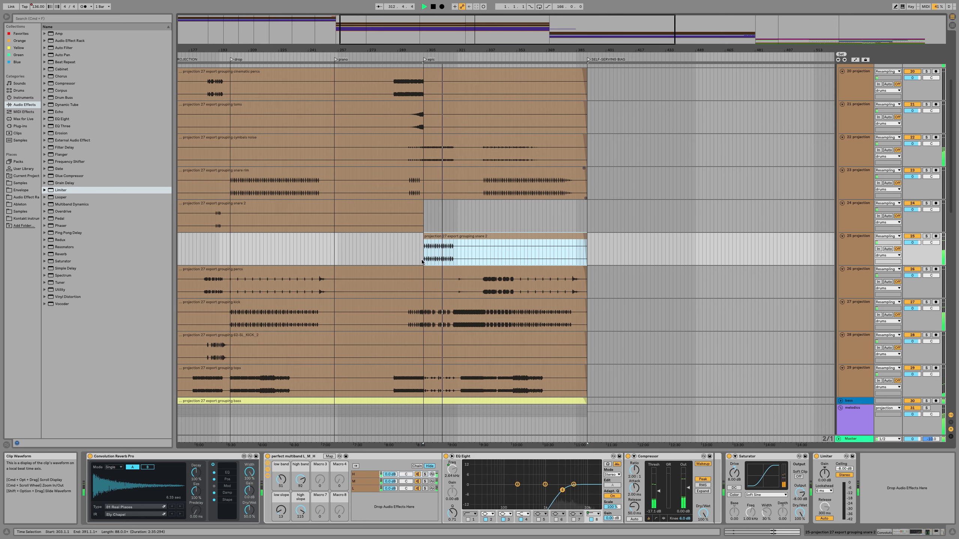
drag(421, 254, 411, 252)
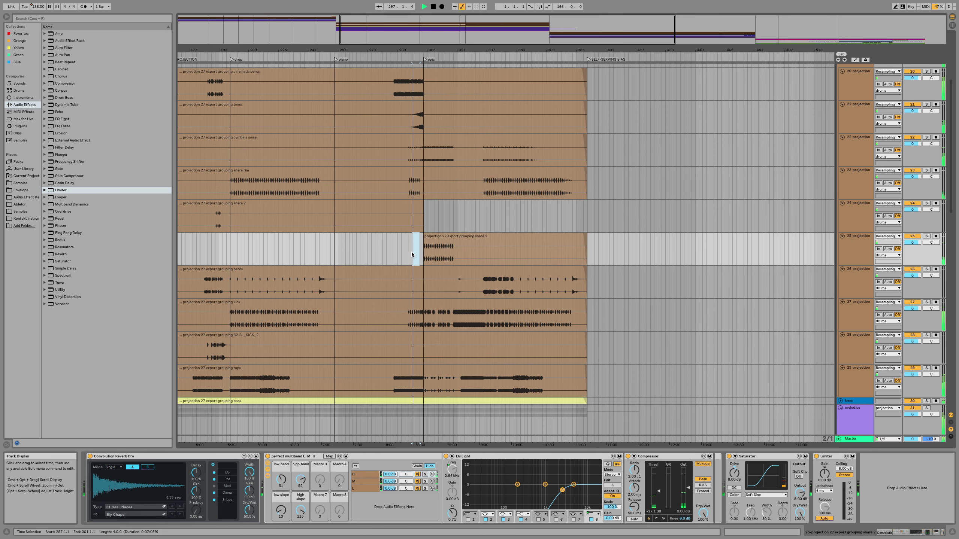
scroll(412, 252, up, 2)
scroll(412, 252, up, 1)
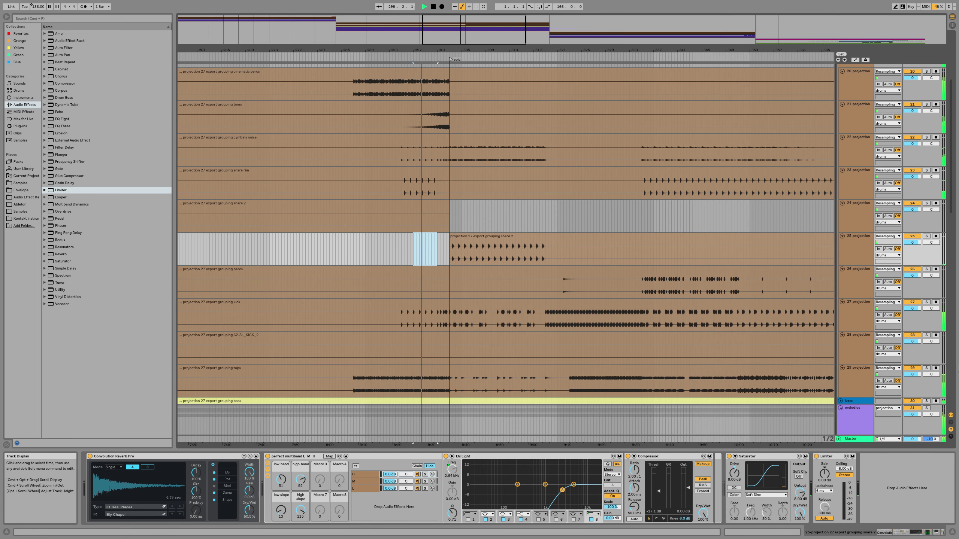
click(927, 369)
click(926, 369)
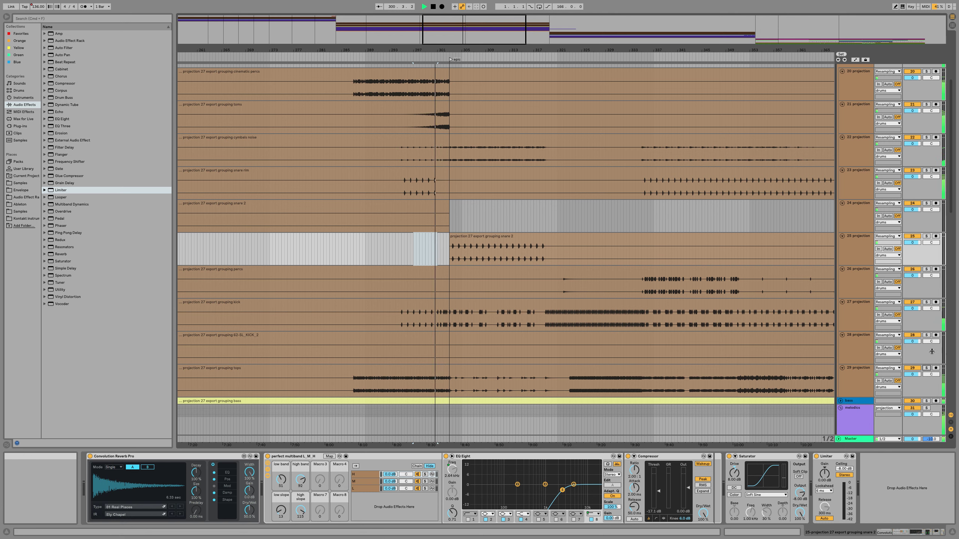
click(927, 369)
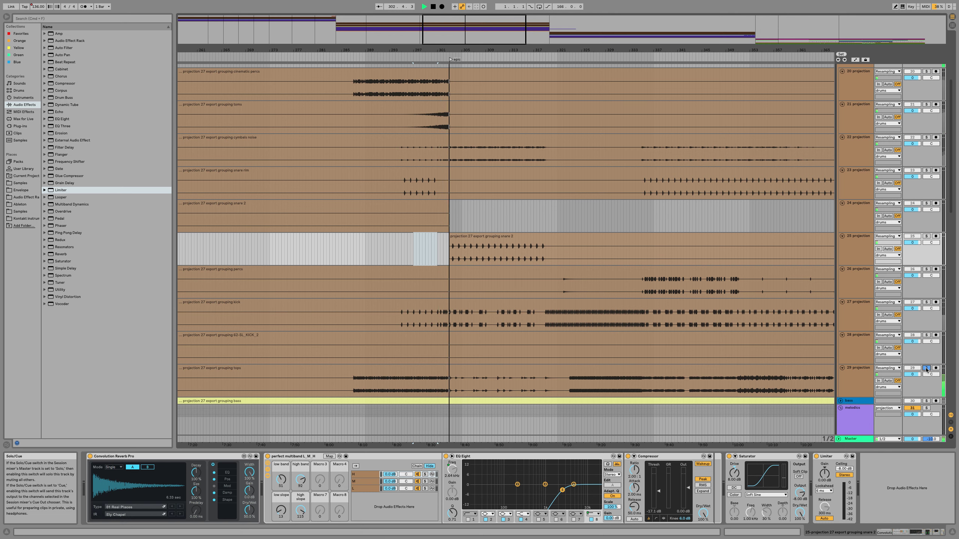
click(927, 369)
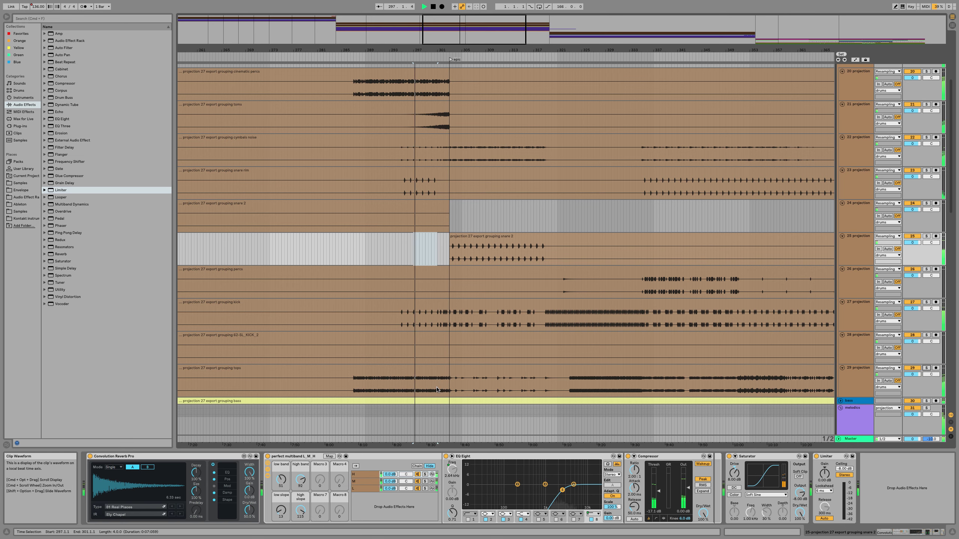
Replay the end of the build-up and examine the tops and neighbouring stems closely around the epic locator.
click(438, 389)
click(424, 388)
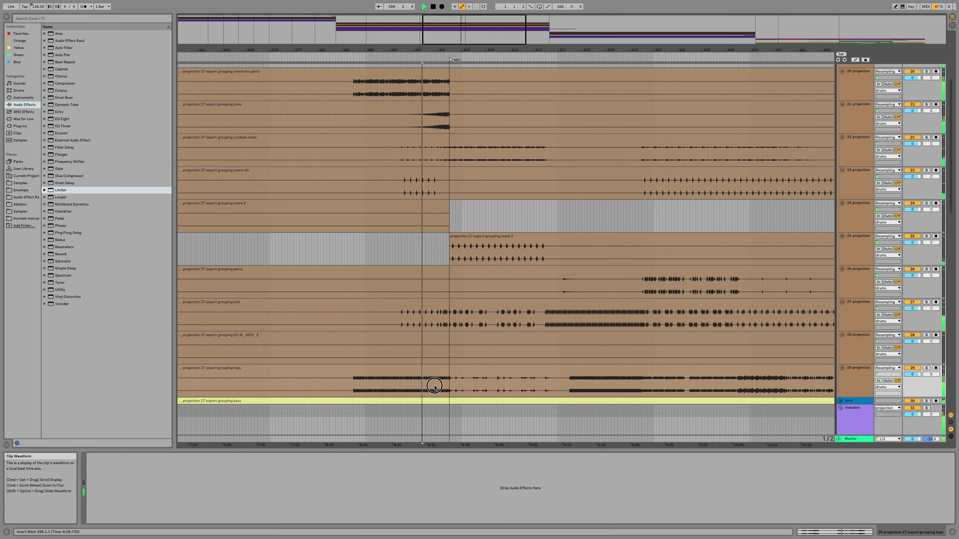
scroll(445, 386, up, 3)
scroll(449, 386, up, 6)
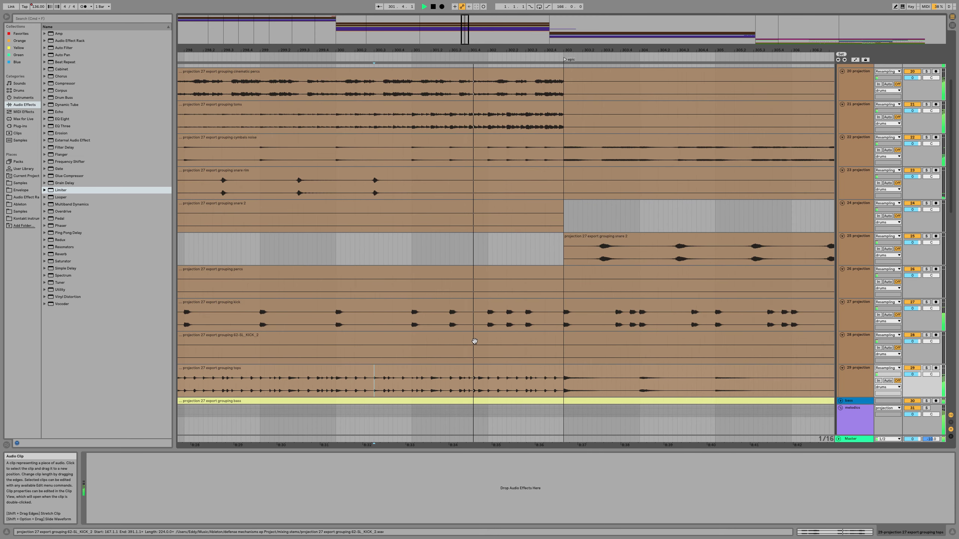
scroll(474, 341, up, 2)
scroll(474, 341, up, 3)
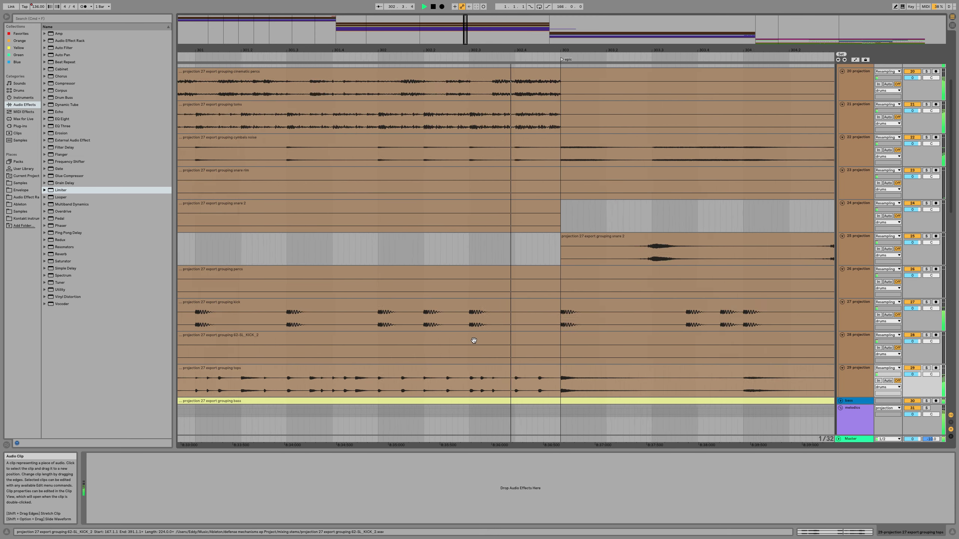
scroll(473, 341, down, 9)
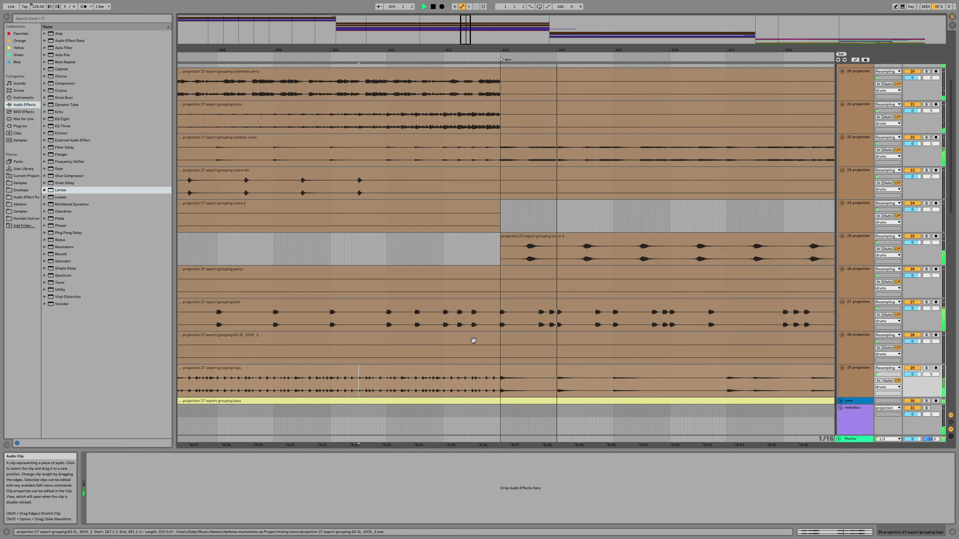
scroll(473, 340, up, 5)
scroll(474, 341, down, 4)
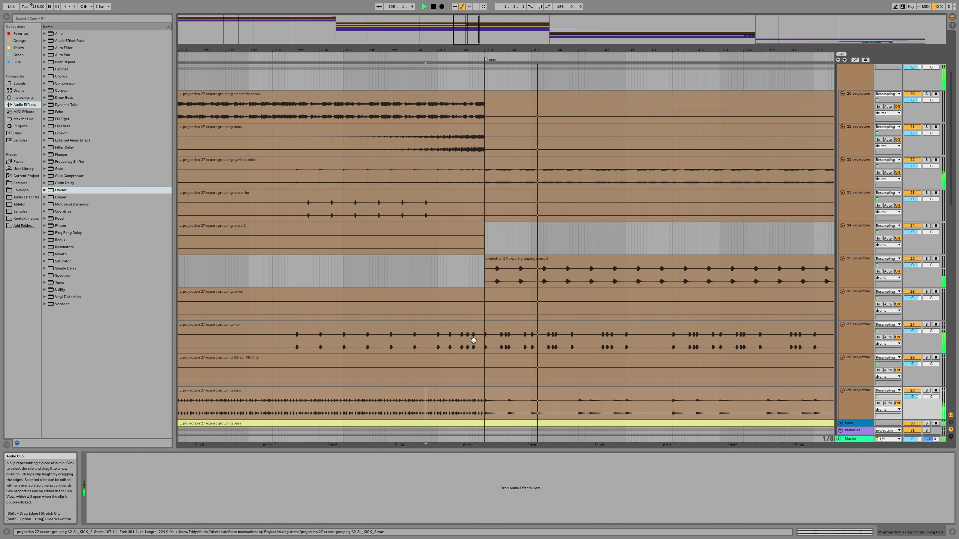
key(space)
key(space)
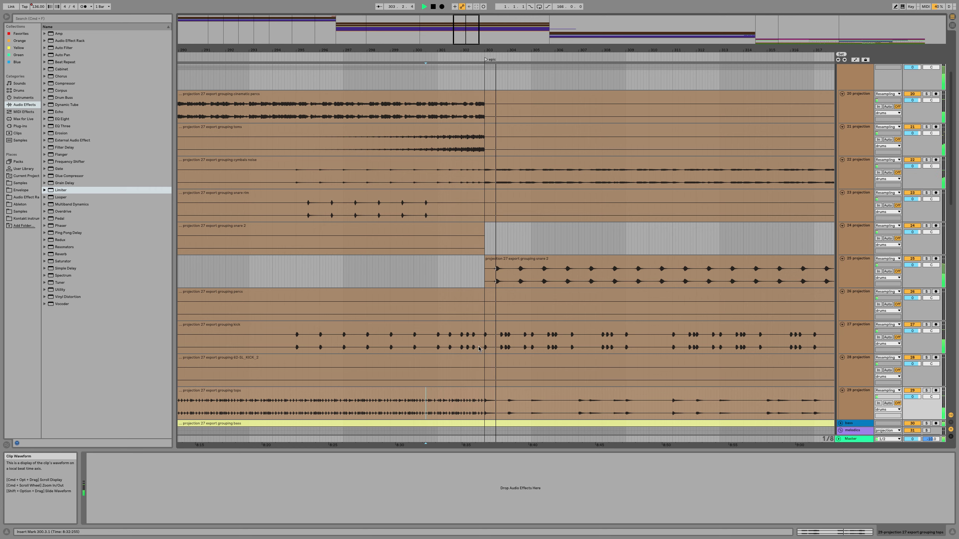
key(space)
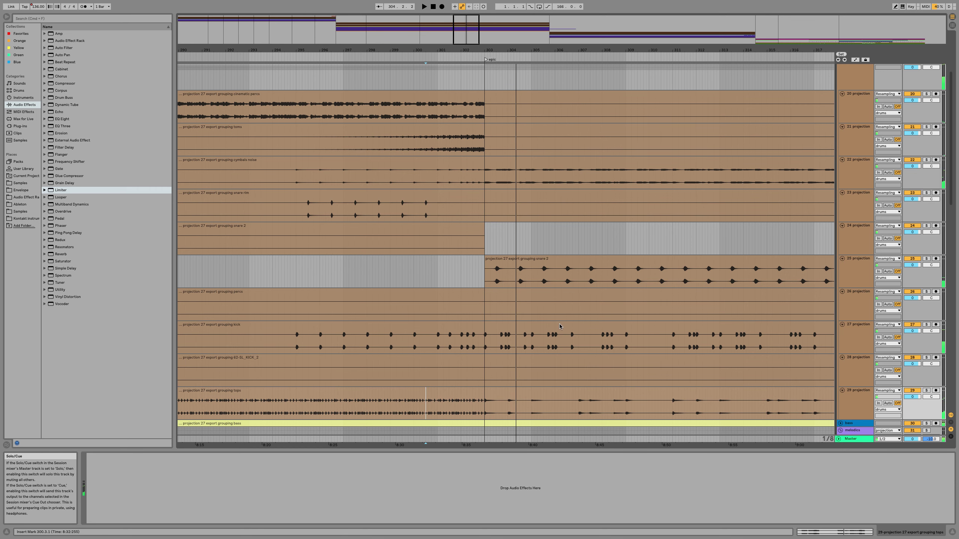
Audition the toms and cinematic percs stems in solo just before the epic locator.
scroll(436, 321, up, 5)
click(416, 227)
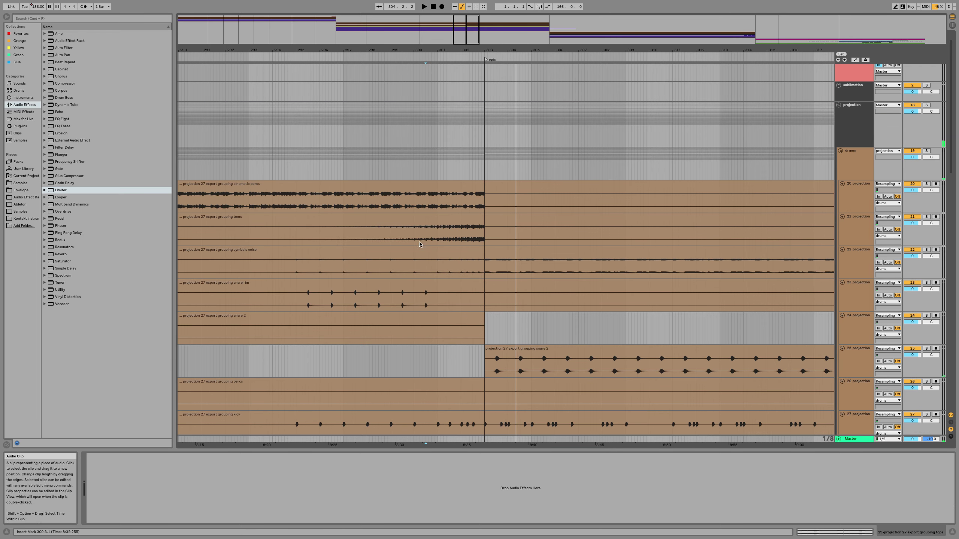
click(926, 217)
key(space)
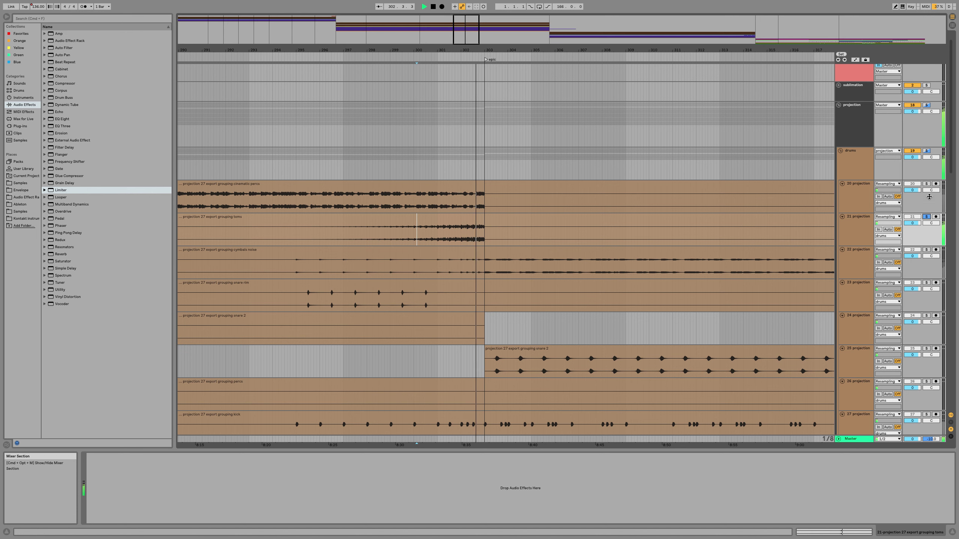
click(927, 184)
key(space)
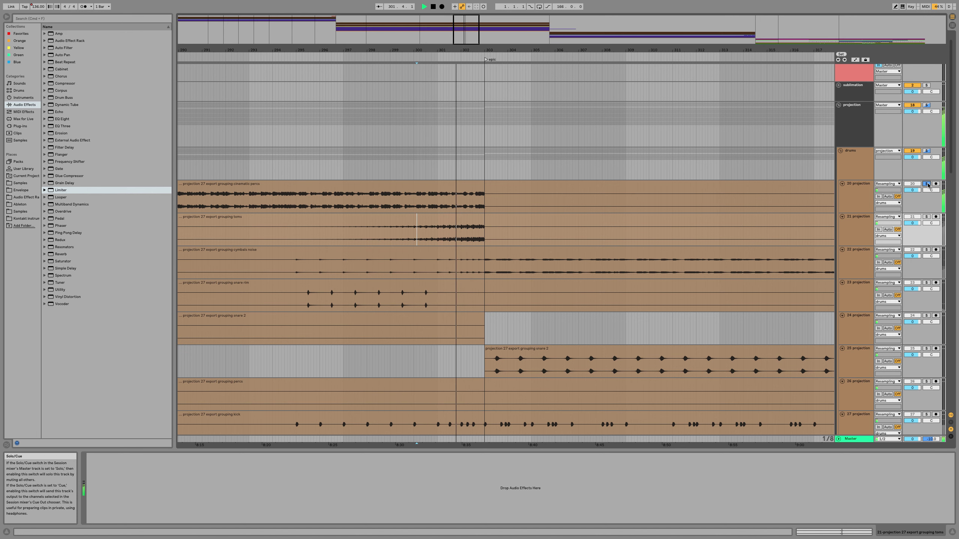
Take the cinematic percs stem out of solo and add an EQ Eight to projection's drums group.
click(927, 184)
click(841, 152)
click(842, 151)
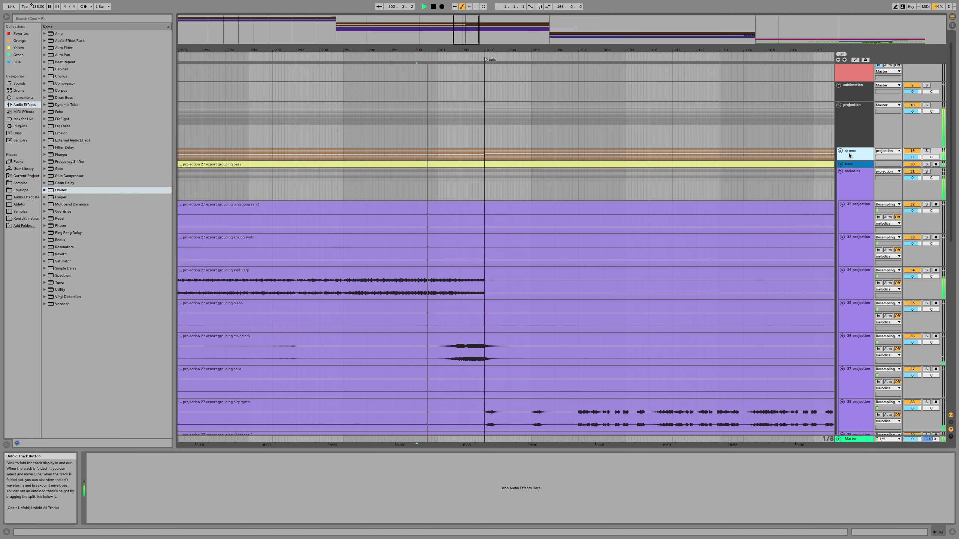
drag(72, 121, 714, 133)
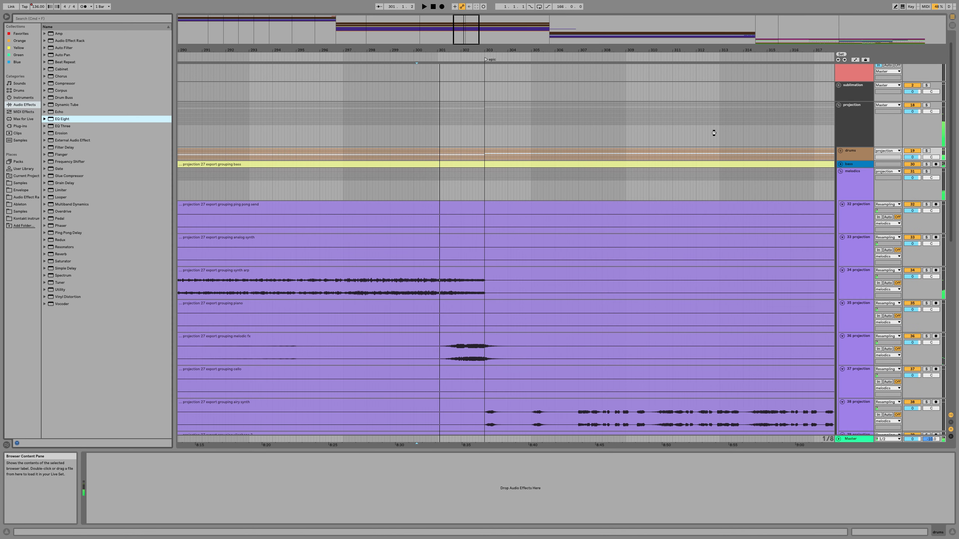
drag(848, 152, 848, 151)
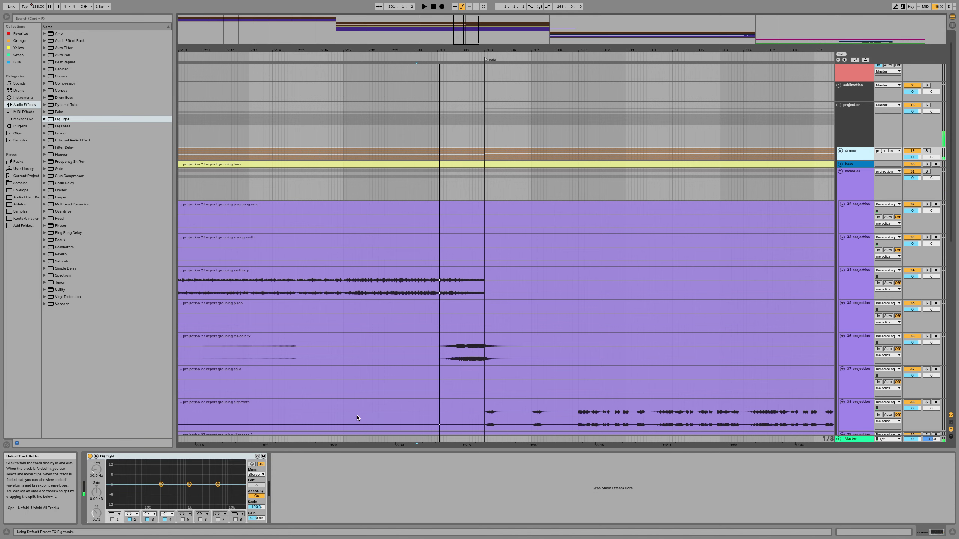
click(841, 151)
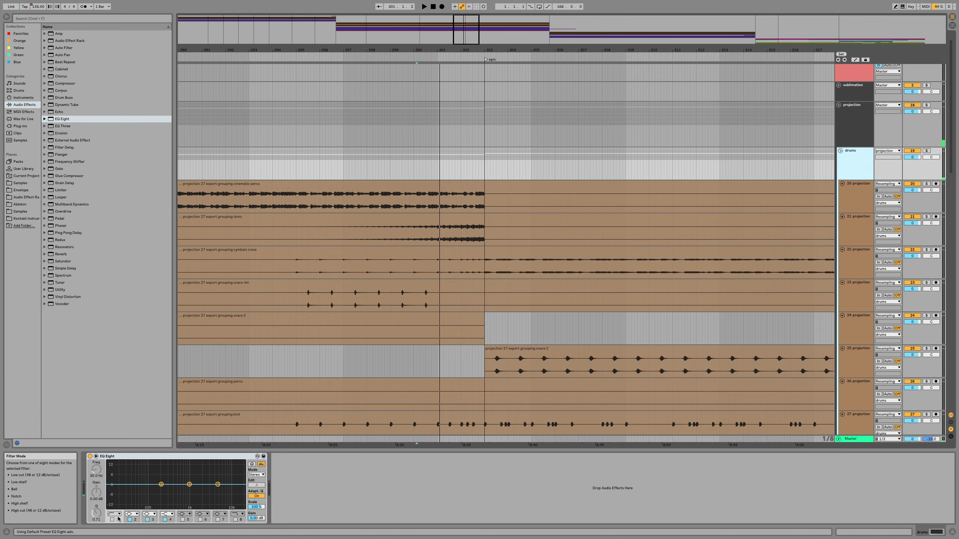
Enable EQ Eight's band 1 low cut on the drums group and automate its frequency as a curve rising from 10 Hz at bar 297 to the epic locator.
right_click(96, 468)
click(121, 478)
key(space)
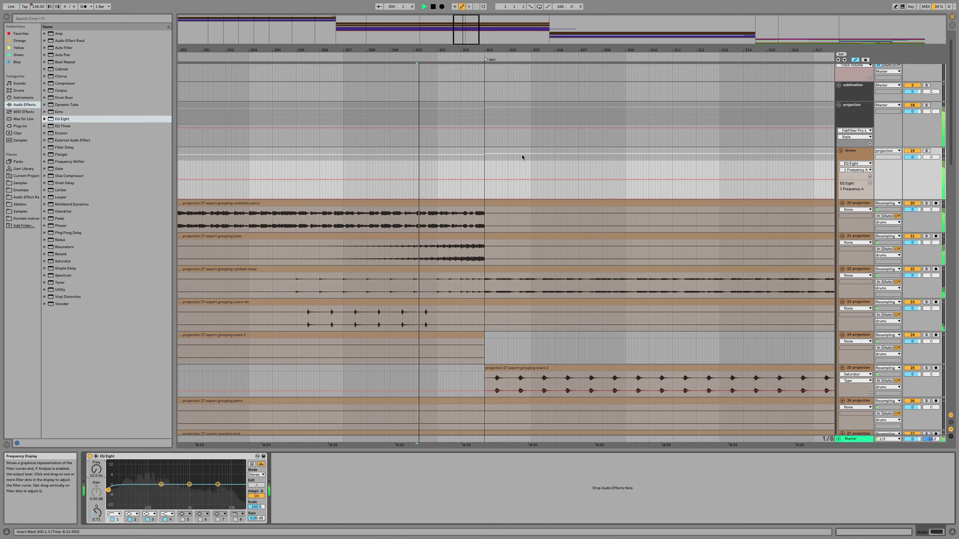
click(343, 179)
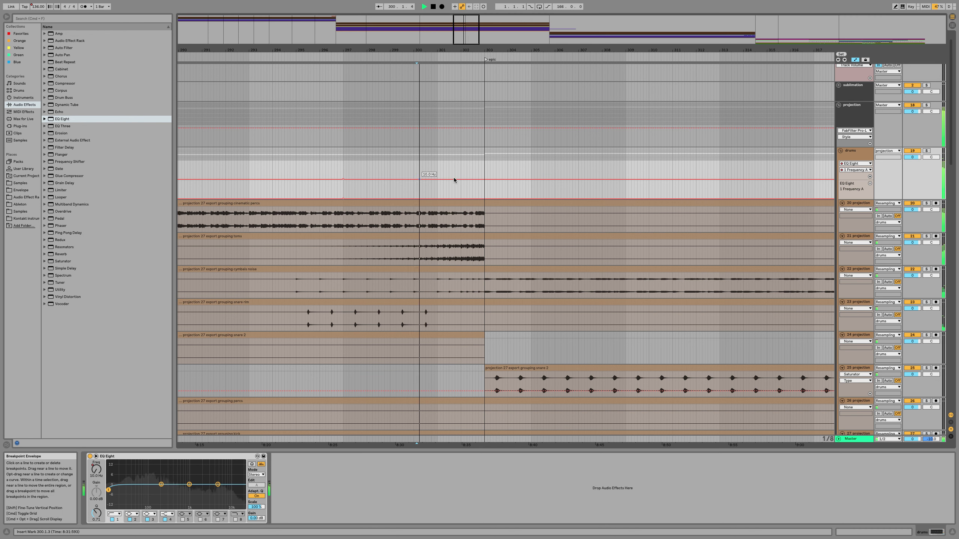
drag(476, 180, 484, 165)
key(space)
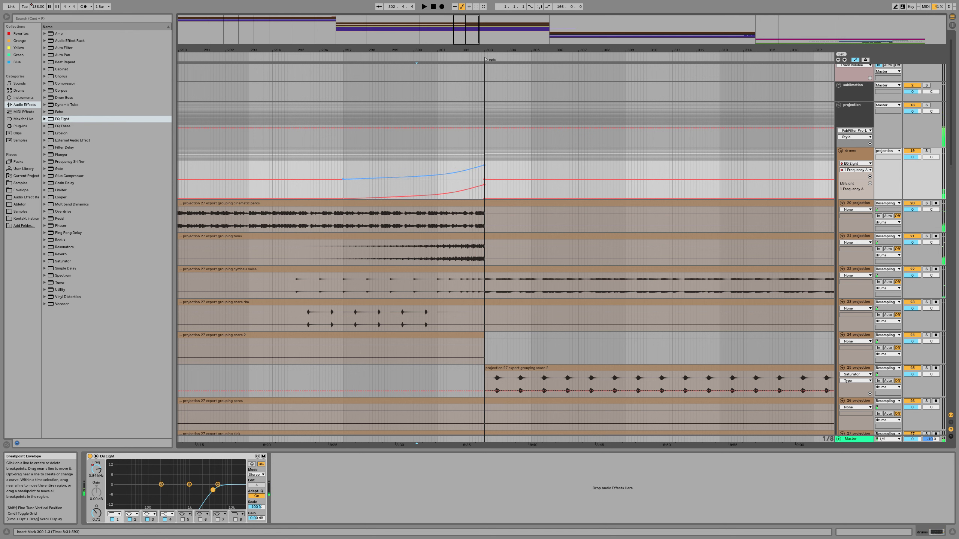
key(space)
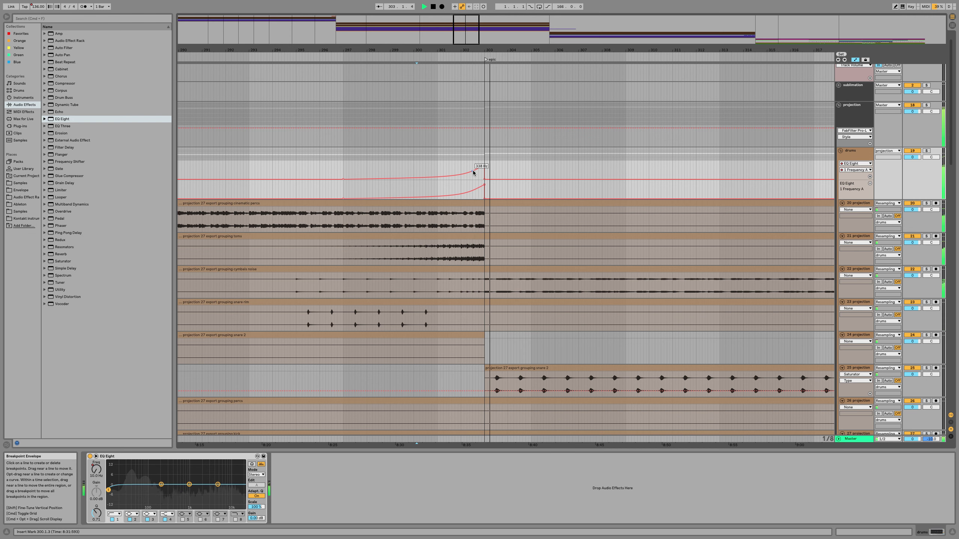
Set the drums low-cut automation's peak at the epic locator to 2.79 kHz, steepen the curve leading up to it and replay the build-up.
scroll(473, 173, down, 2)
click(406, 165)
key(space)
scroll(431, 167, down, 3)
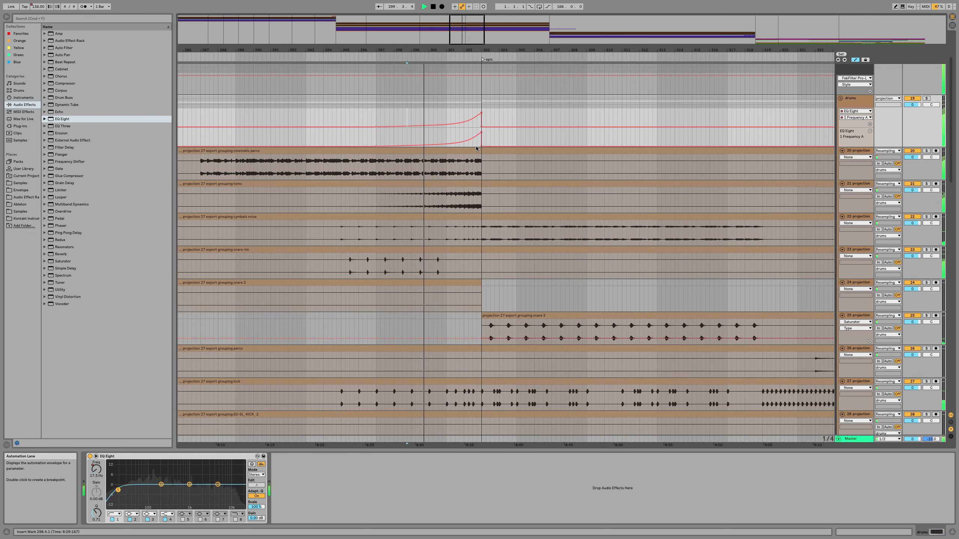
scroll(482, 121, up, 3)
drag(483, 113, 483, 114)
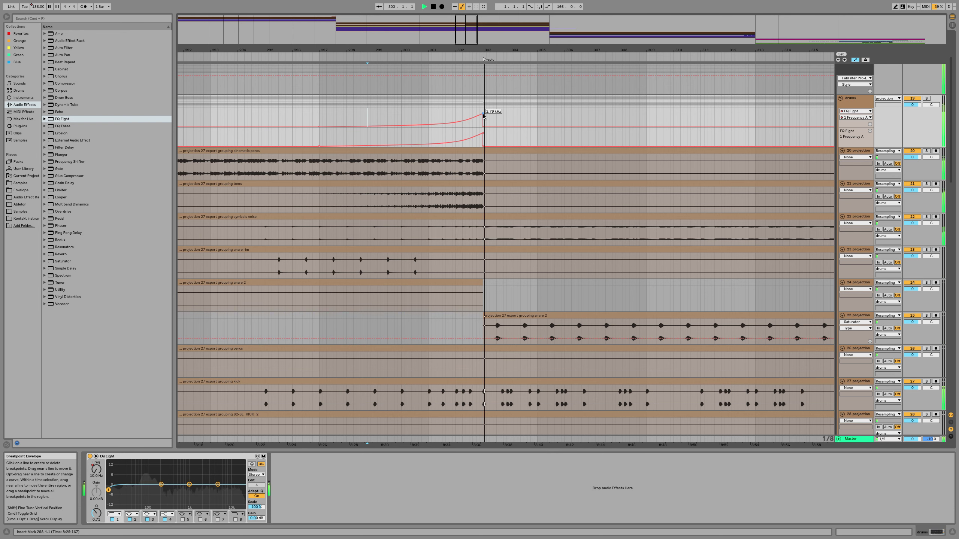
scroll(476, 118, down, 2)
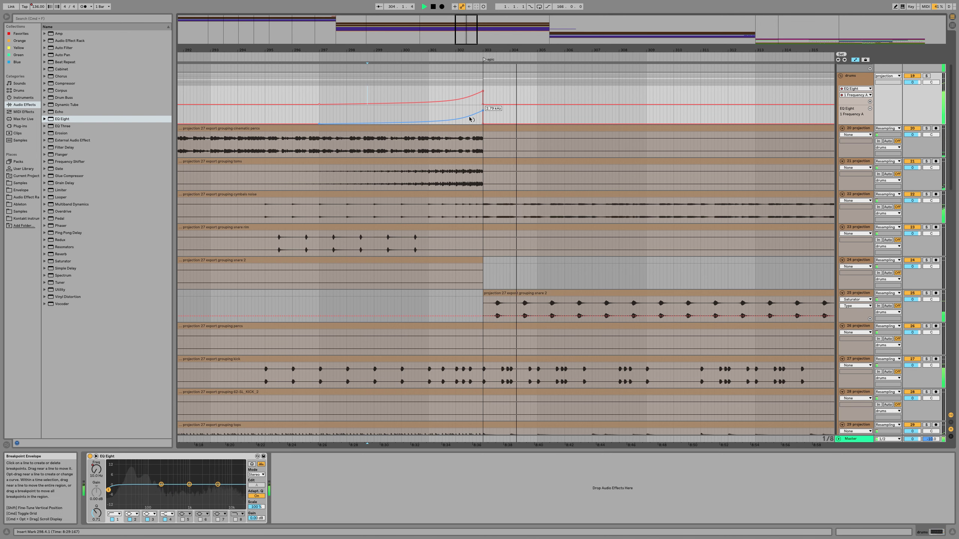
key(space)
key(space)
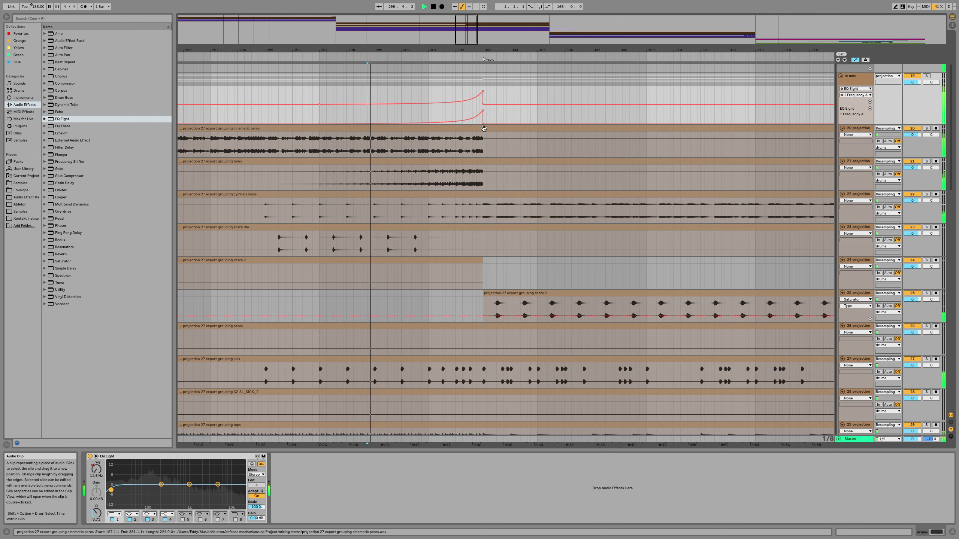
Enlarge the drums automation lane temporarily to soften the low-cut frequency curve before the epic locator and replay the end of the build-up.
scroll(449, 153, down, 5)
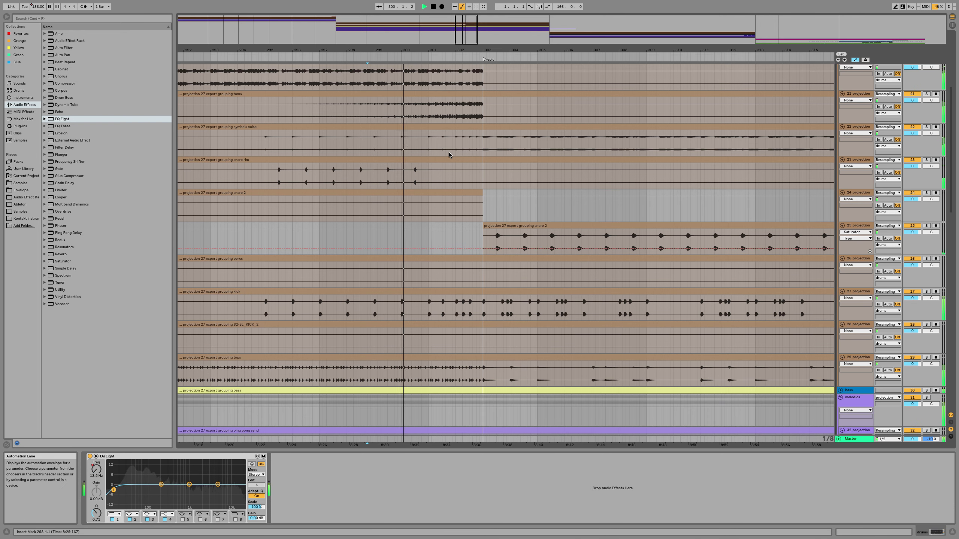
scroll(478, 196, up, 3)
scroll(478, 199, up, 1)
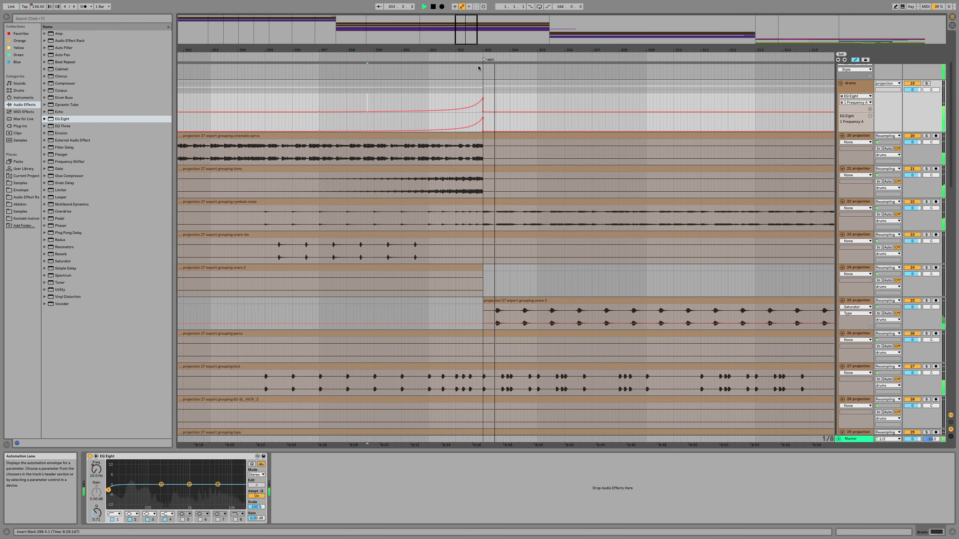
scroll(473, 129, up, 3)
scroll(475, 128, up, 2)
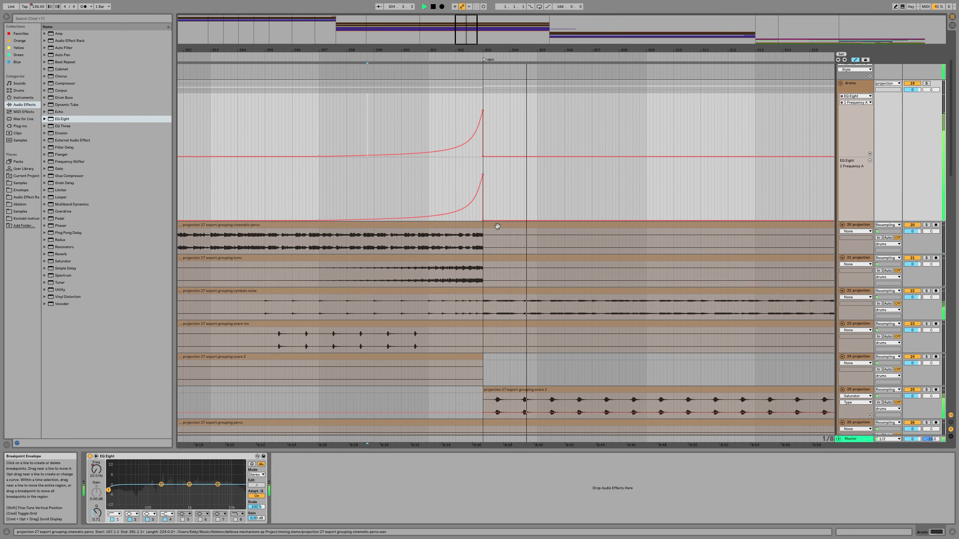
drag(466, 210, 467, 200)
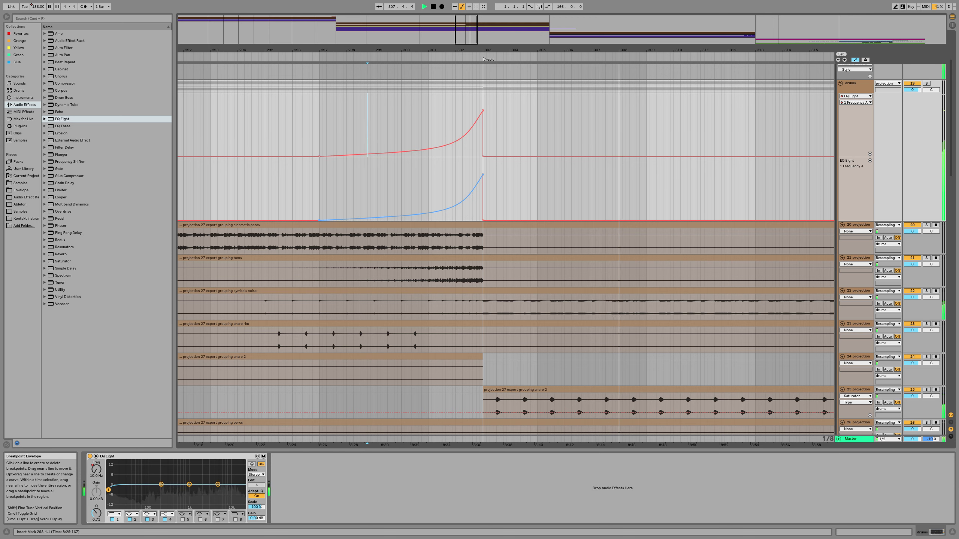
click(435, 202)
key(alt+minus)
key(alt+minus)
key(alt+plus)
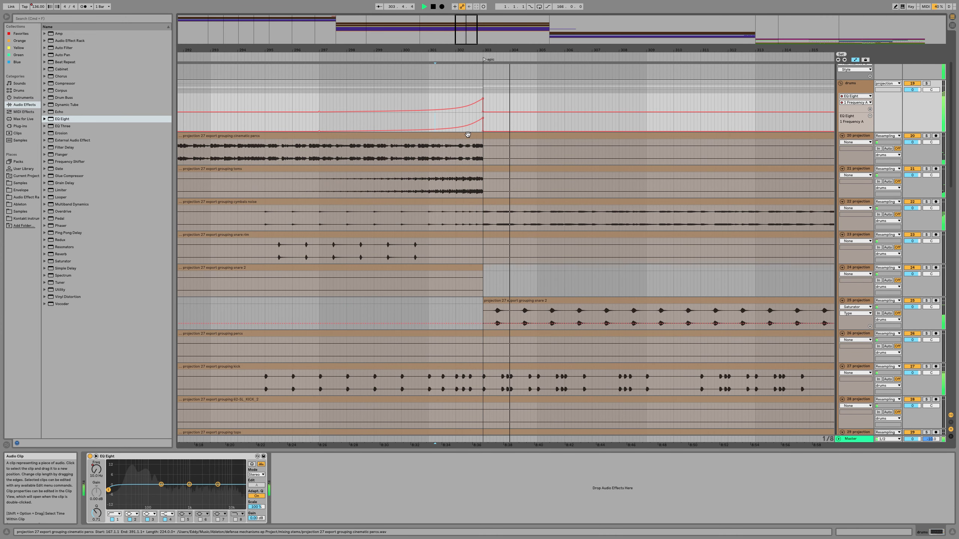
Fine-tune the low-cut frequency peak at the epic locator and replay the transition from bar 301 while checking the stems.
click(431, 123)
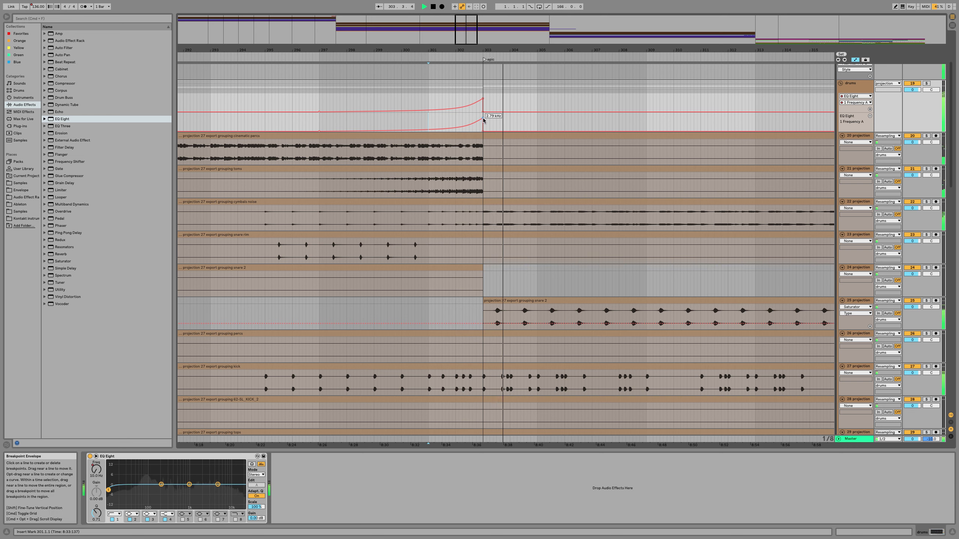
drag(483, 116, 483, 118)
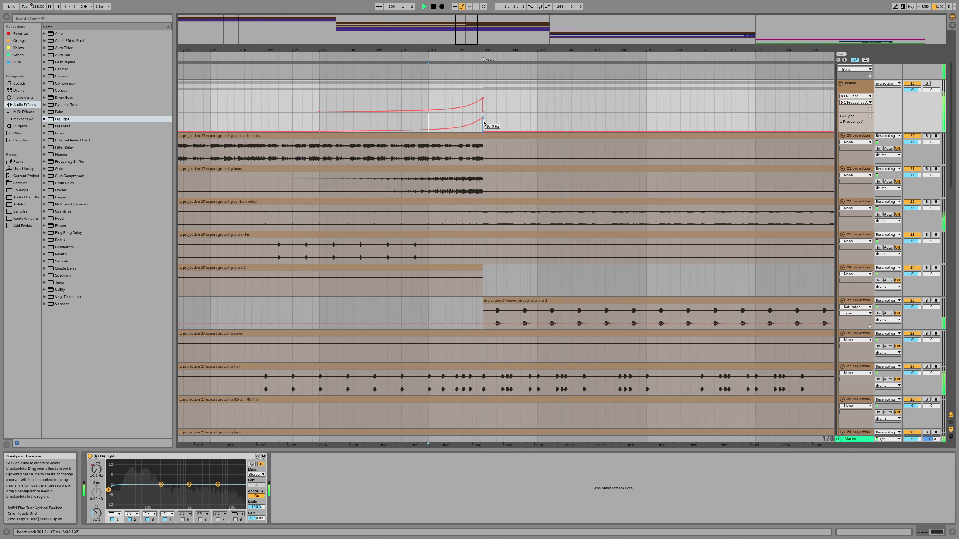
drag(483, 118, 483, 119)
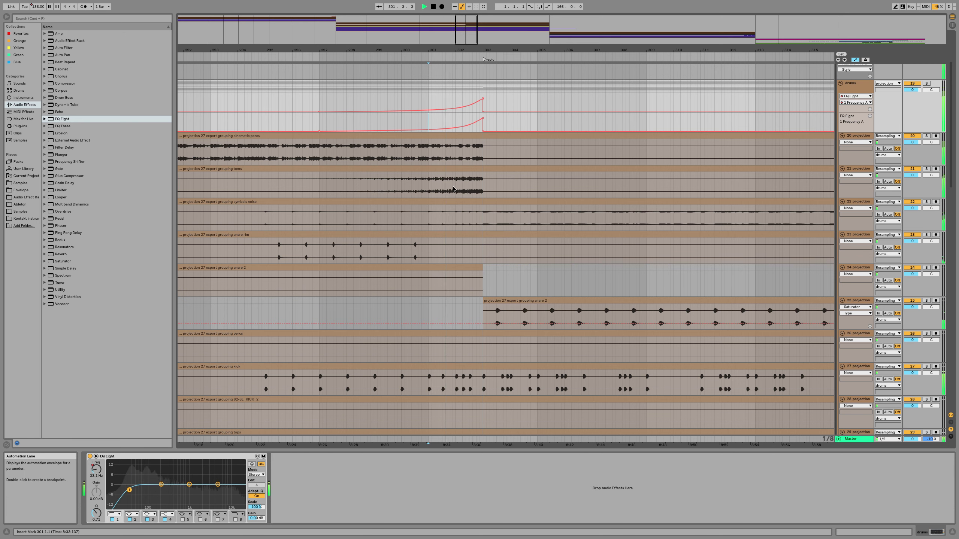
scroll(447, 254, down, 10)
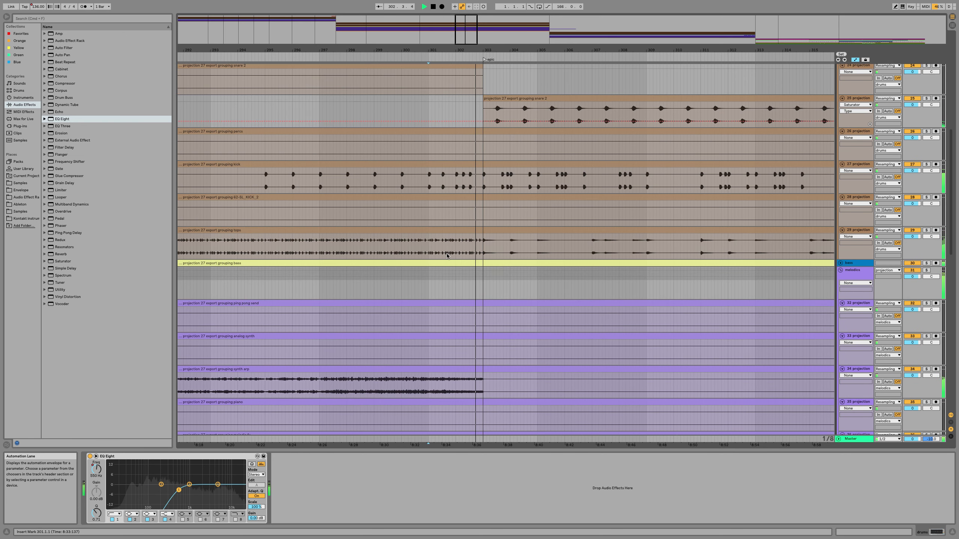
scroll(446, 253, up, 3)
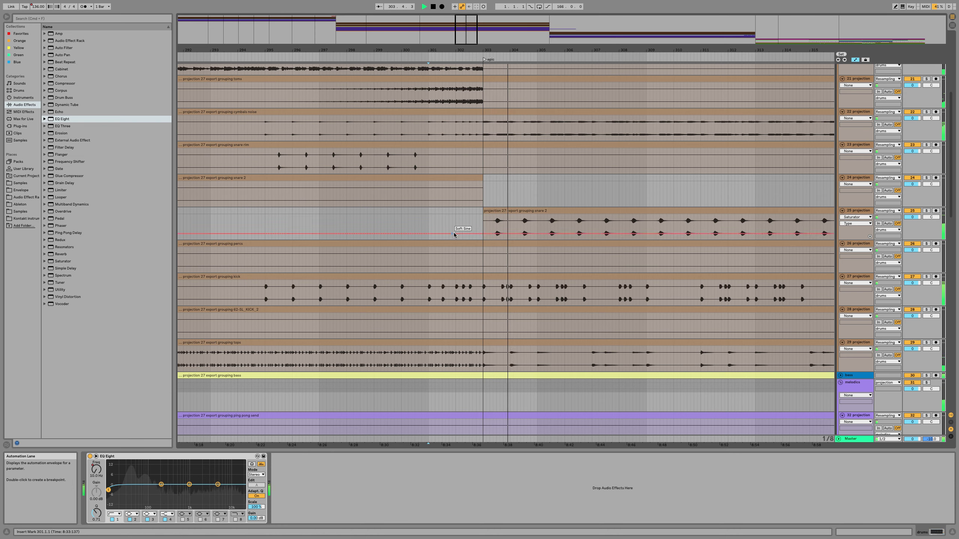
Insert an audio track below the processed snare 2 track that starts at the epic locator and group the two tracks.
click(510, 211)
scroll(510, 210, down, 10)
scroll(510, 211, right, 3)
scroll(509, 211, right, 1)
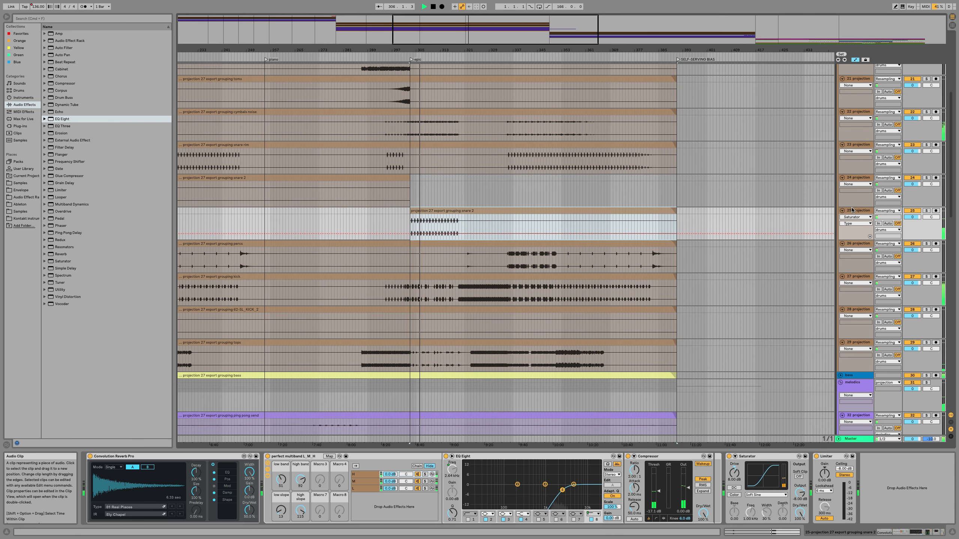
click(715, 224)
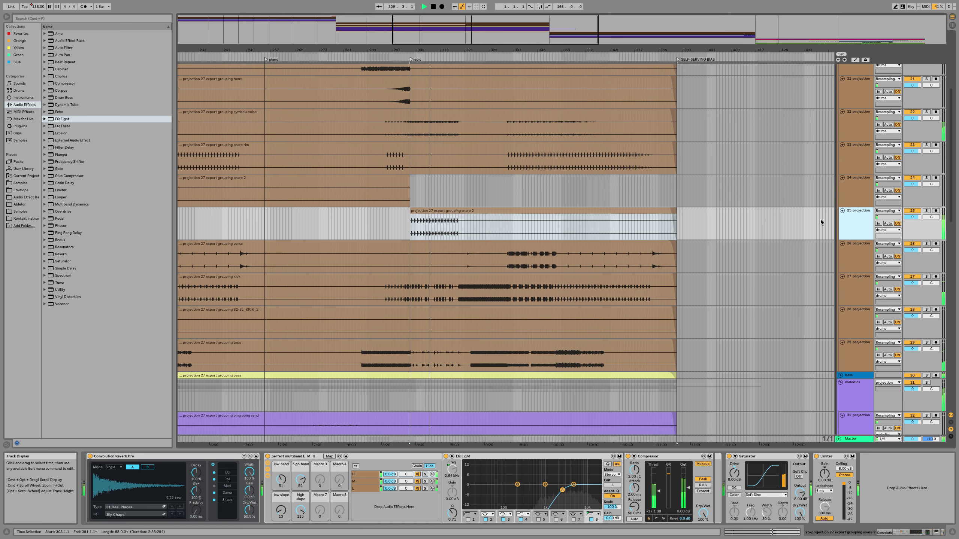
scroll(421, 228, up, 8)
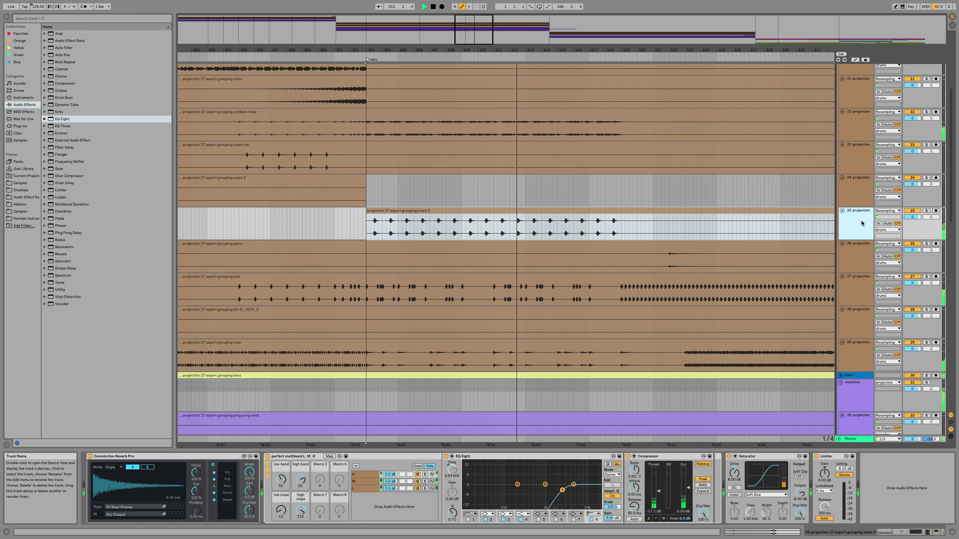
key(super+t)
key(space)
click(852, 242)
shift+click(854, 256)
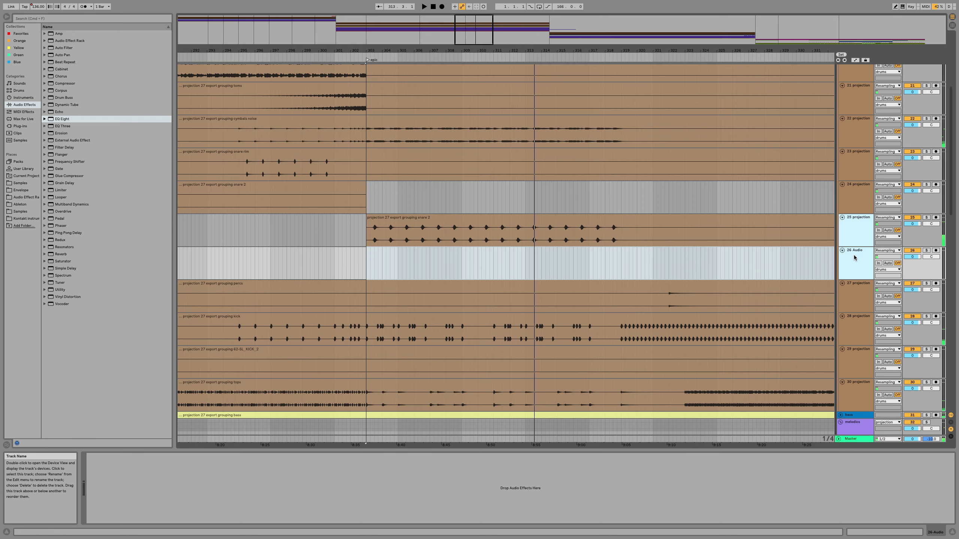
key(super+g)
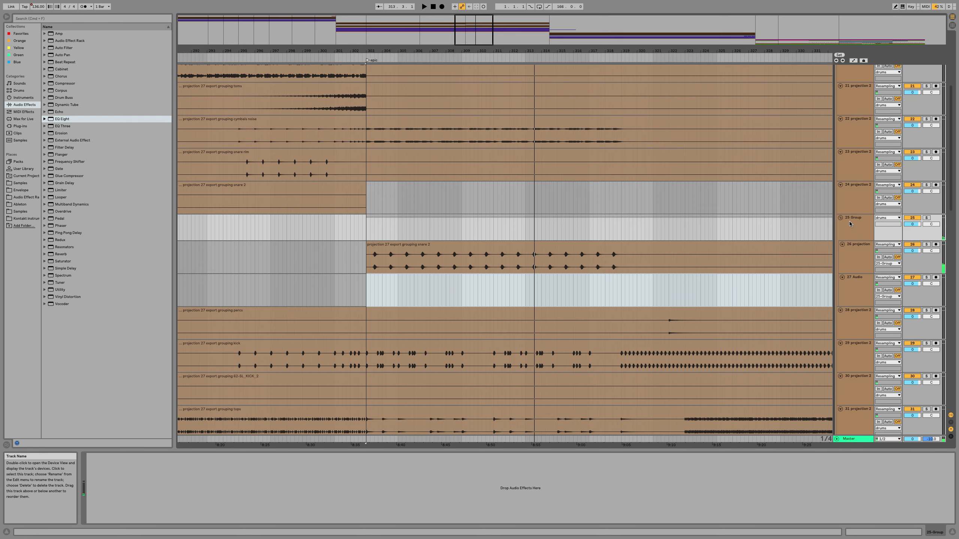
Browse the Samples place to 4 drums, Oneshots, 3 hard snares and preview envelope snare 2.aif.
click(856, 264)
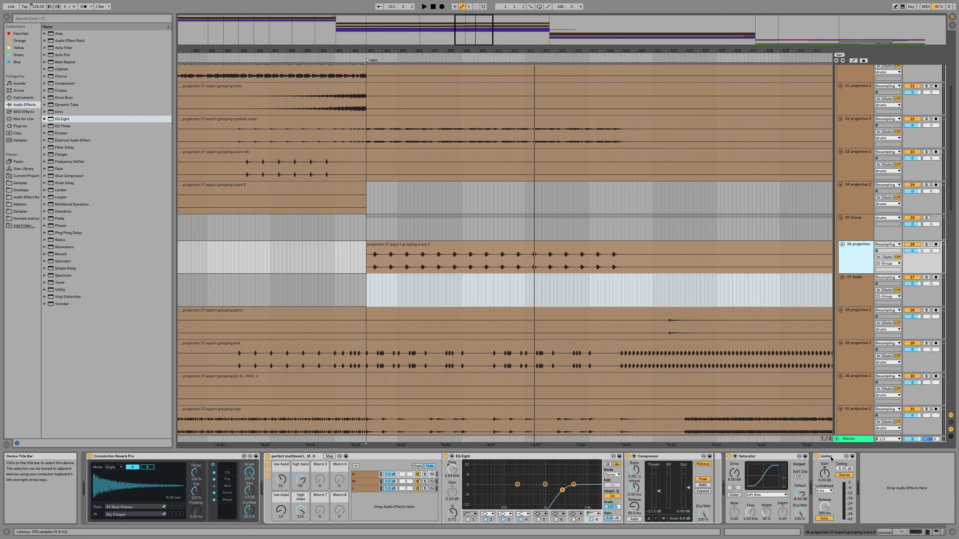
click(365, 234)
click(20, 183)
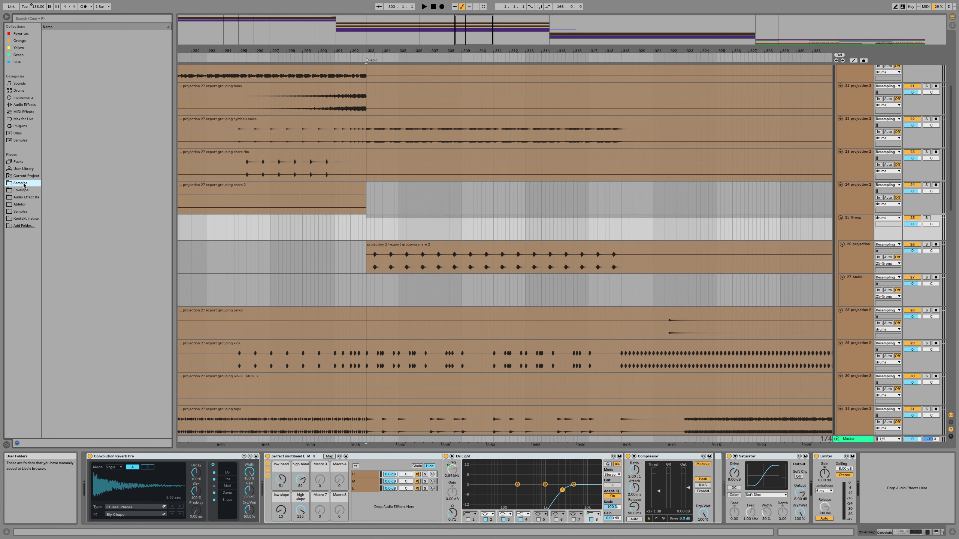
click(44, 55)
click(50, 84)
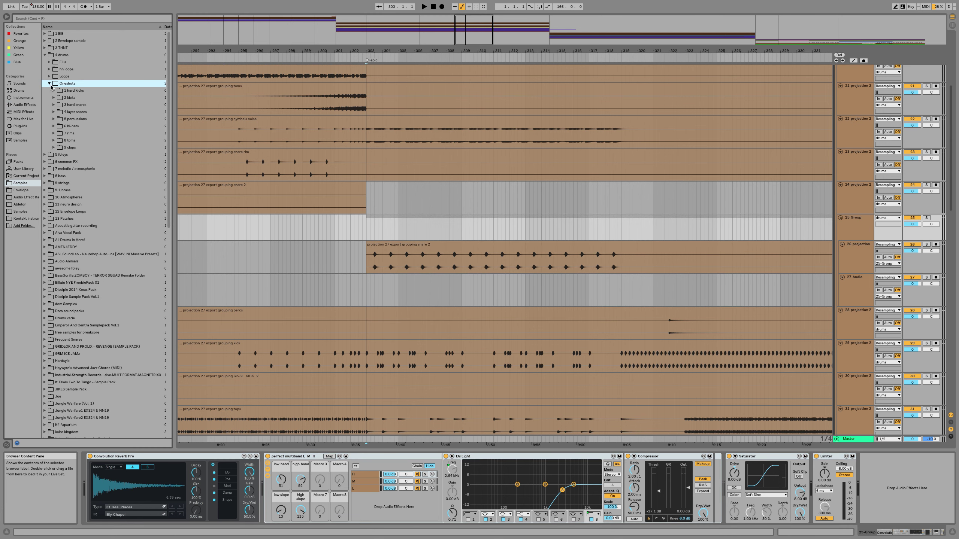
click(55, 105)
click(83, 120)
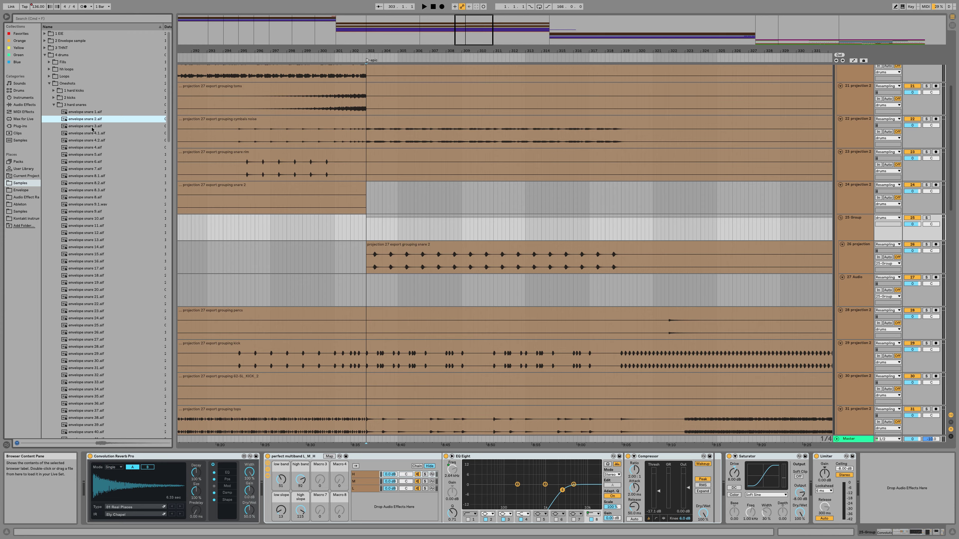
Check the cue output routing in the Session mixer and lower the preview/cue volume to about -14.7 dB.
key(Tab)
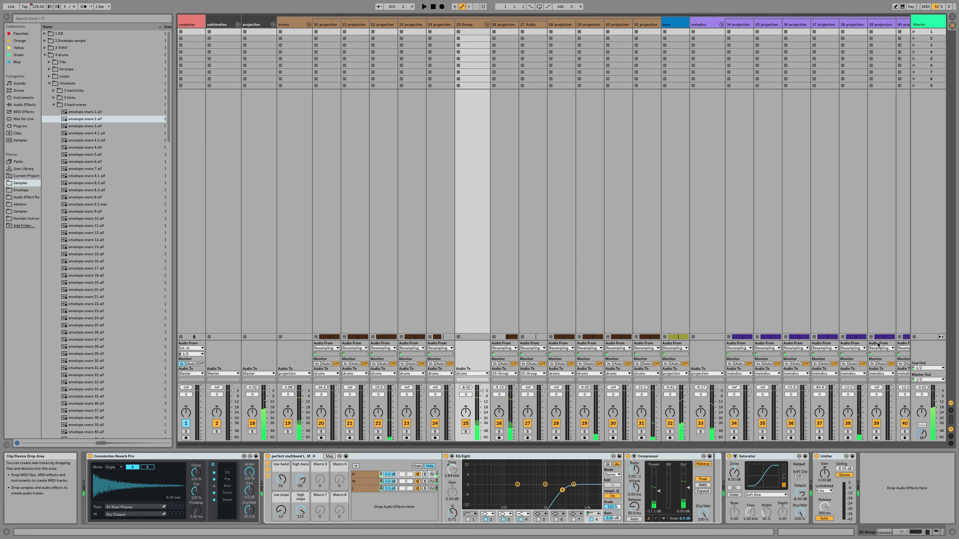
click(928, 370)
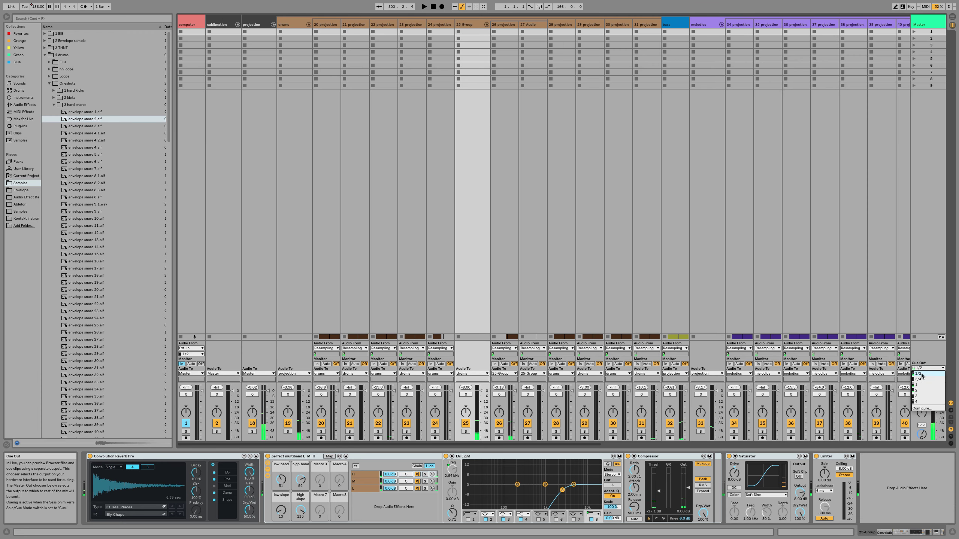
click(923, 438)
key(Tab)
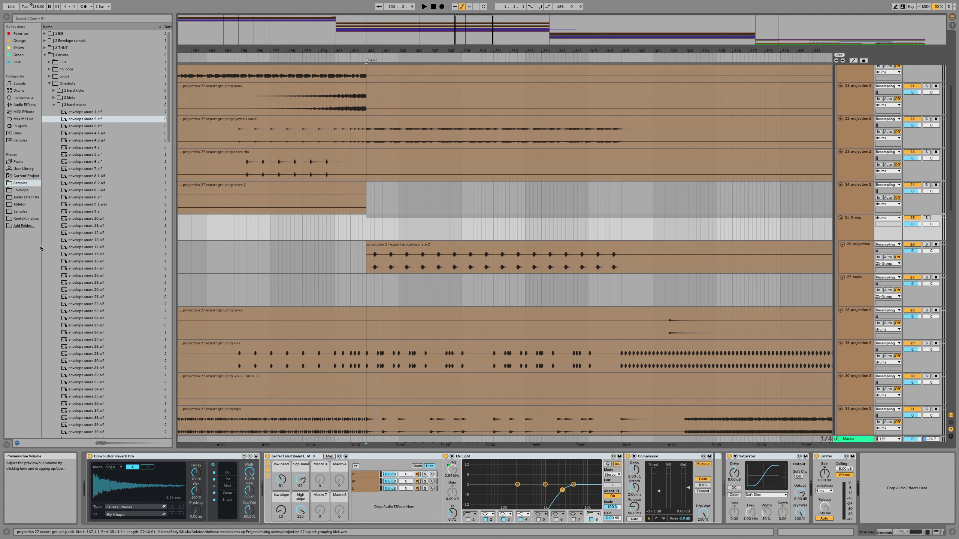
Audition the hard snare samples one after another from envelope snare 2.aif to envelope snare 10.aif.
click(91, 126)
key(Up)
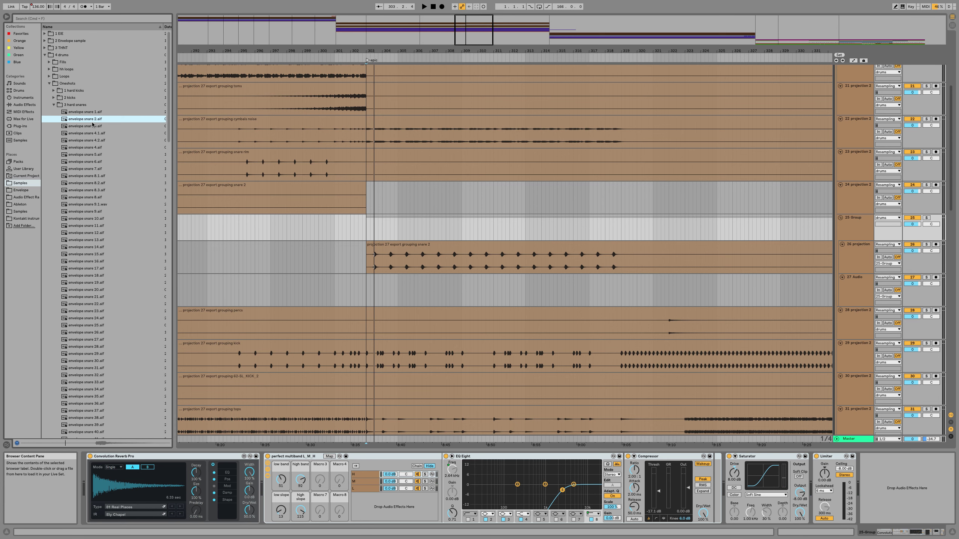
key(Down)
key(Down)
key(Down)
key(Down)
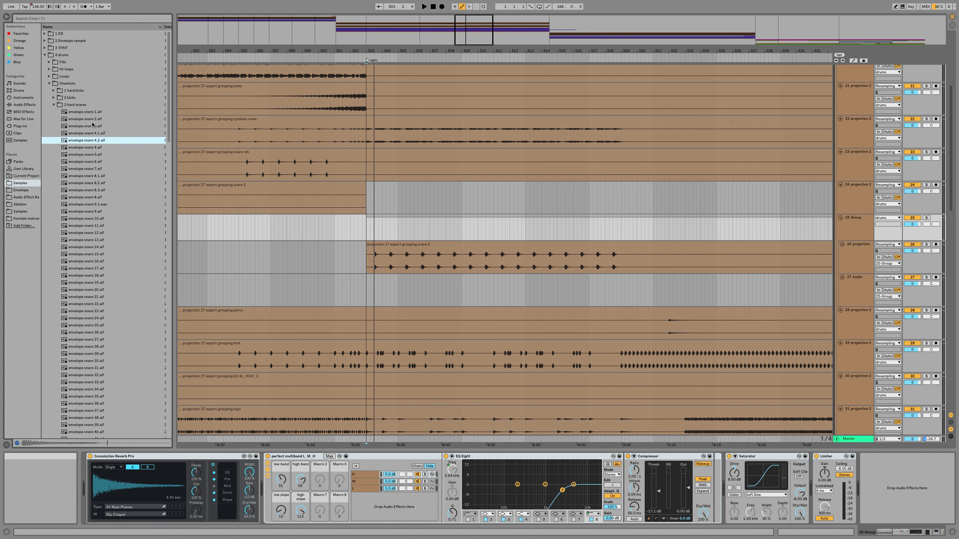
key(Down)
key(Down)
key(Down)
key(Up)
key(Down)
key(Down)
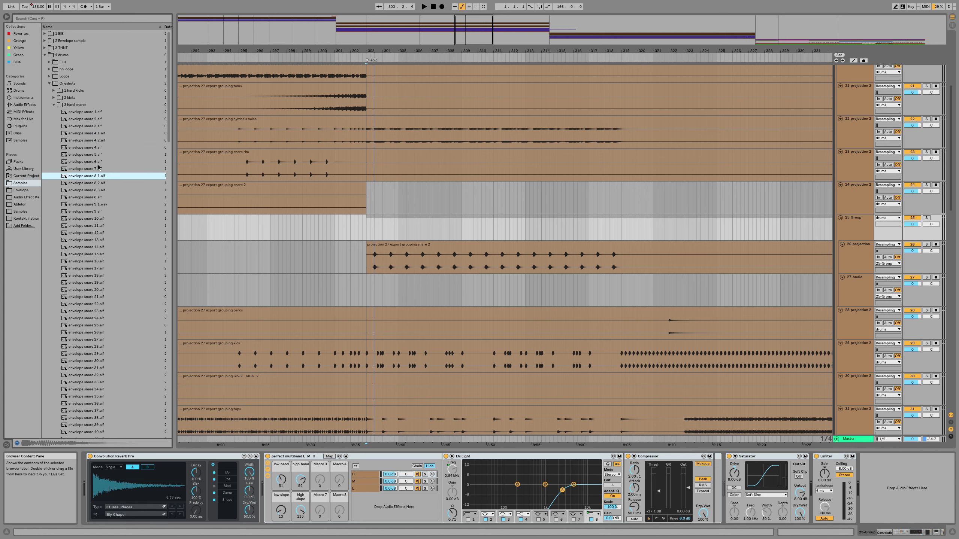
key(Down)
key(Down)
key(Down)
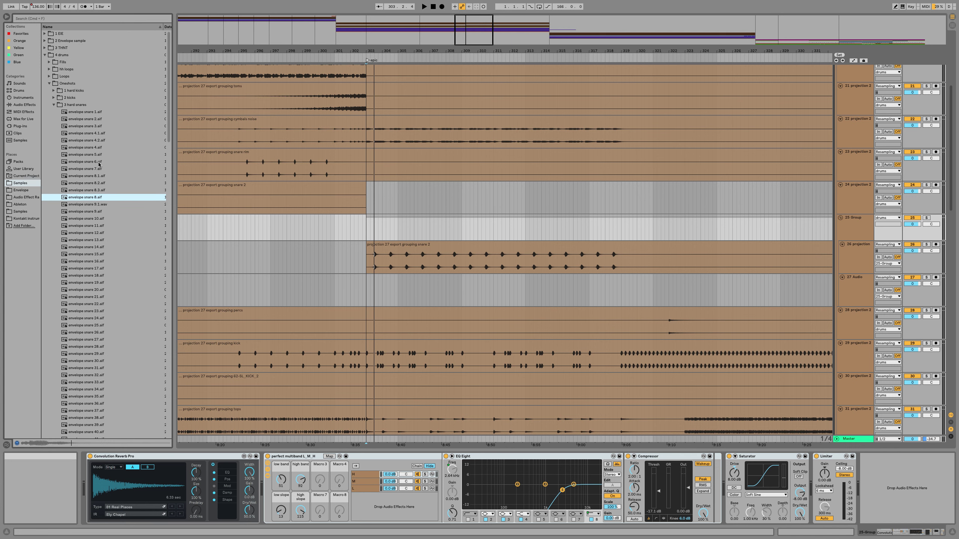
key(Down)
key(Down)
key(Down)
key(Down)
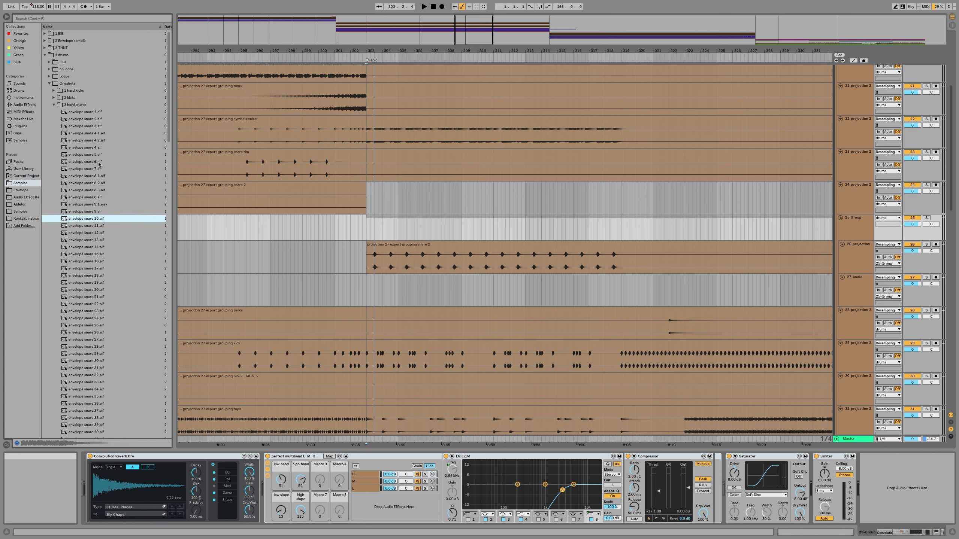
Place envelope snare 5.aif on the empty grouped audio track at 303.3.1, under the first snare 2 hit, and check its alignment.
click(98, 164)
click(93, 156)
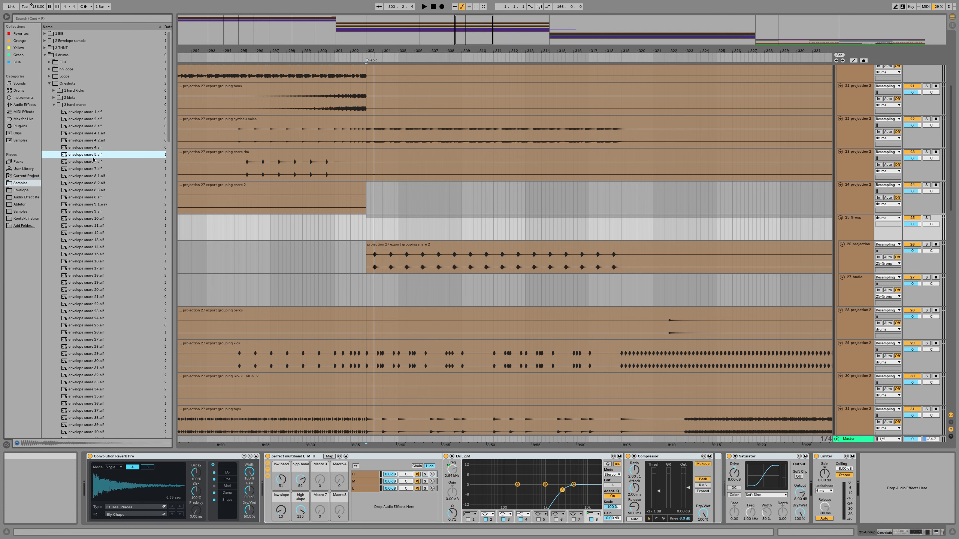
drag(400, 284, 378, 284)
scroll(373, 283, up, 5)
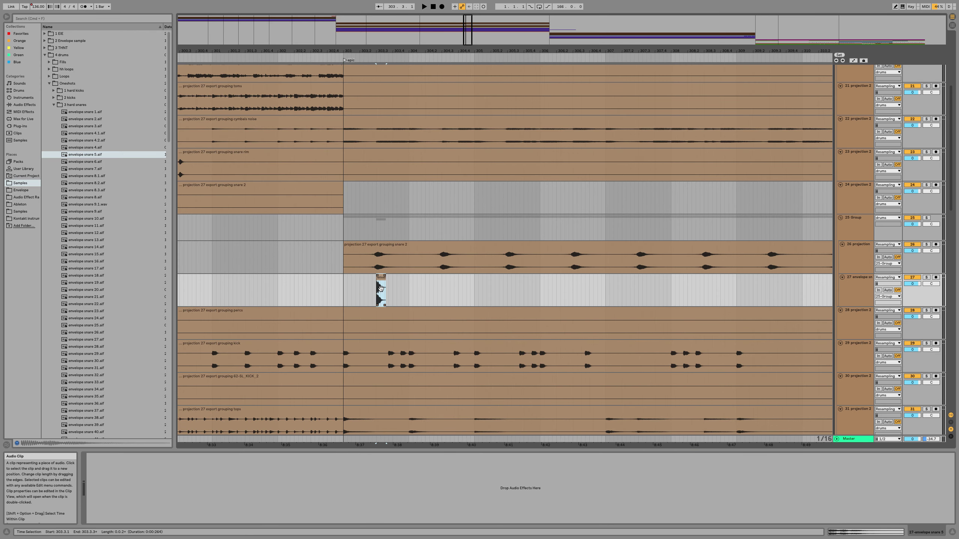
scroll(378, 285, up, 3)
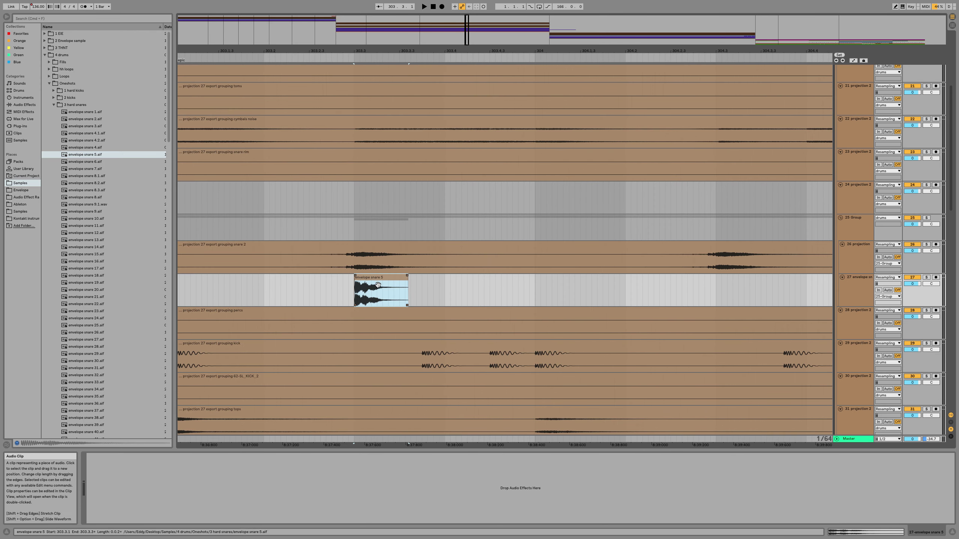
double_click(357, 280)
scroll(266, 492, up, 5)
scroll(267, 492, left, 3)
scroll(267, 491, down, 8)
scroll(400, 332, down, 1)
scroll(424, 296, down, 5)
Copy the envelope snare 5 clip to 304.3.1 and select one bar from there to 305.3.1.
click(413, 249)
click(498, 251)
key(super+v)
shift+click(590, 257)
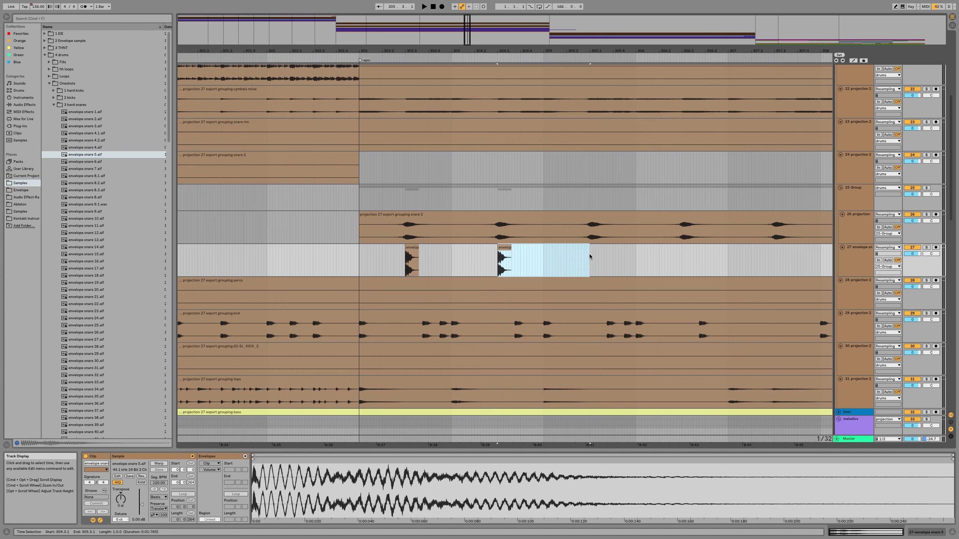
Duplicate the one-bar snare selection repeatedly until every snare 2 hit up to 318.3.1 is layered.
key(super+d)
key(super+d)
key(super+d)
key(super+d)
key(super+d)
key(super+d)
scroll(589, 254, down, 5)
key(super+d)
key(super+d)
scroll(589, 256, down, 1)
key(super+d)
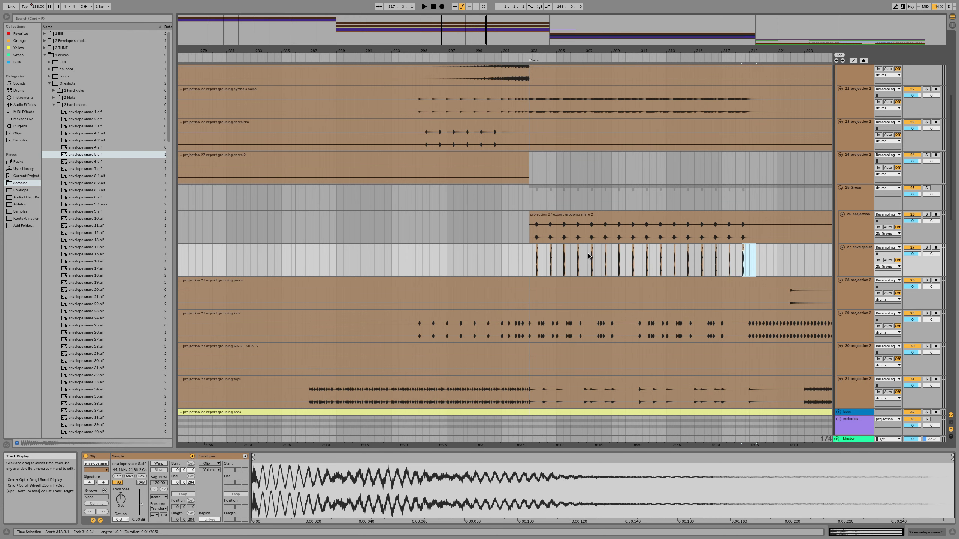
scroll(715, 250, right, 7)
scroll(715, 250, up, 1)
scroll(416, 261, left, 3)
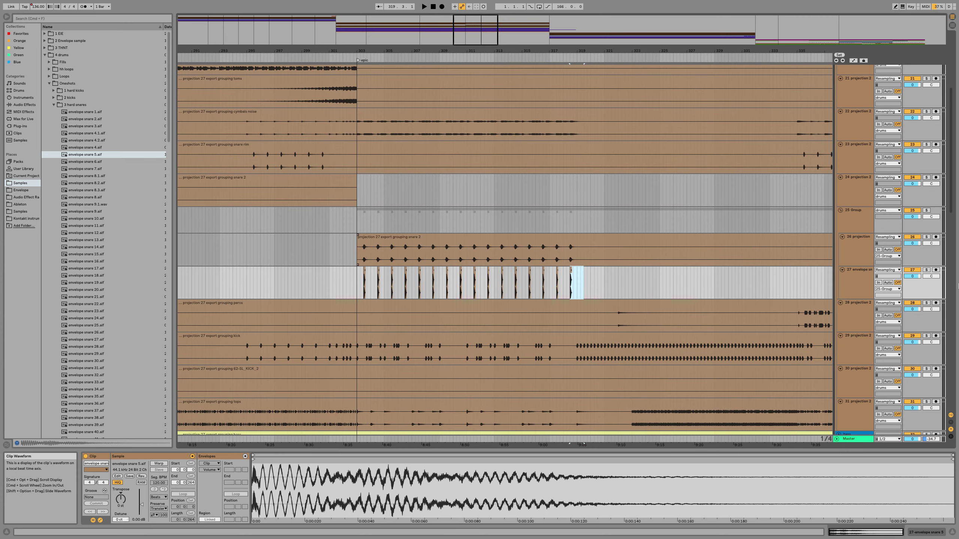
Add an EQ Eight to the envelope snare track and push its band 1 low cut up into the mid frequencies.
click(25, 105)
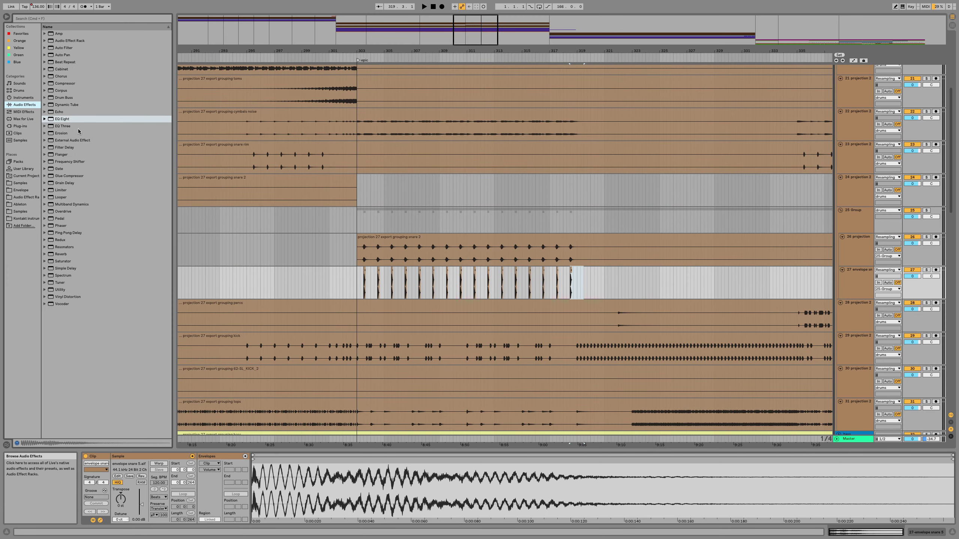
drag(67, 120, 136, 473)
click(112, 521)
key(space)
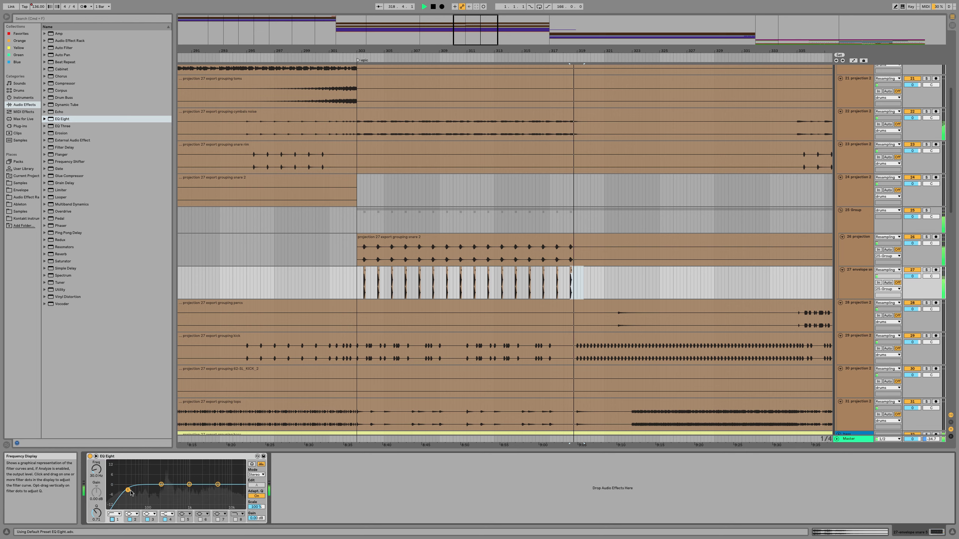
drag(121, 490, 173, 506)
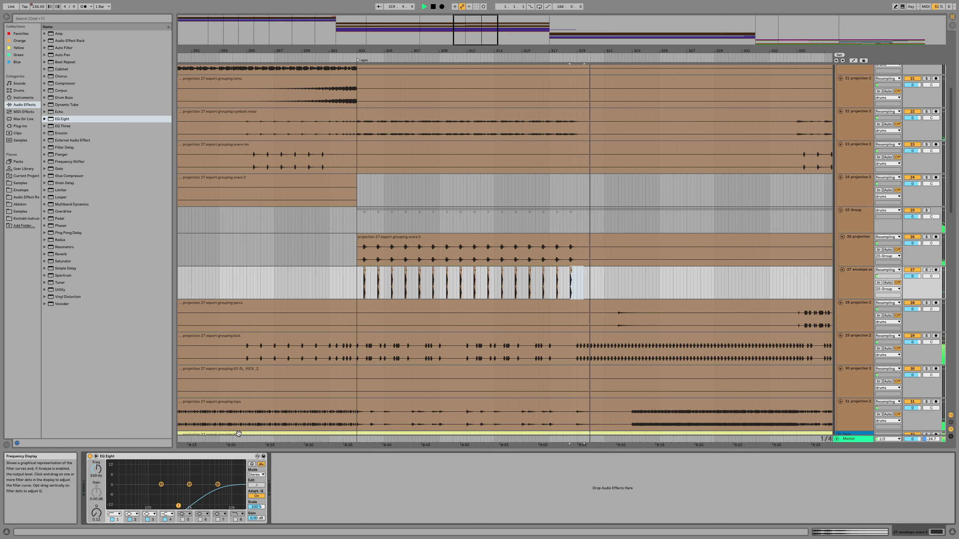
Replay the epic section's start, mute the envelope snare layer to compare, and lower its track volume to -5.4 dB.
click(347, 287)
key(space)
key(space)
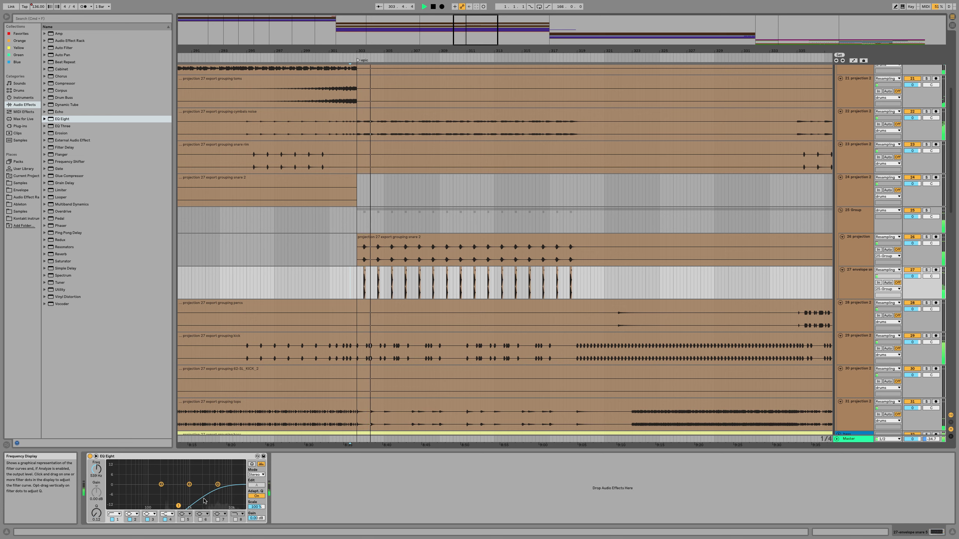
click(912, 270)
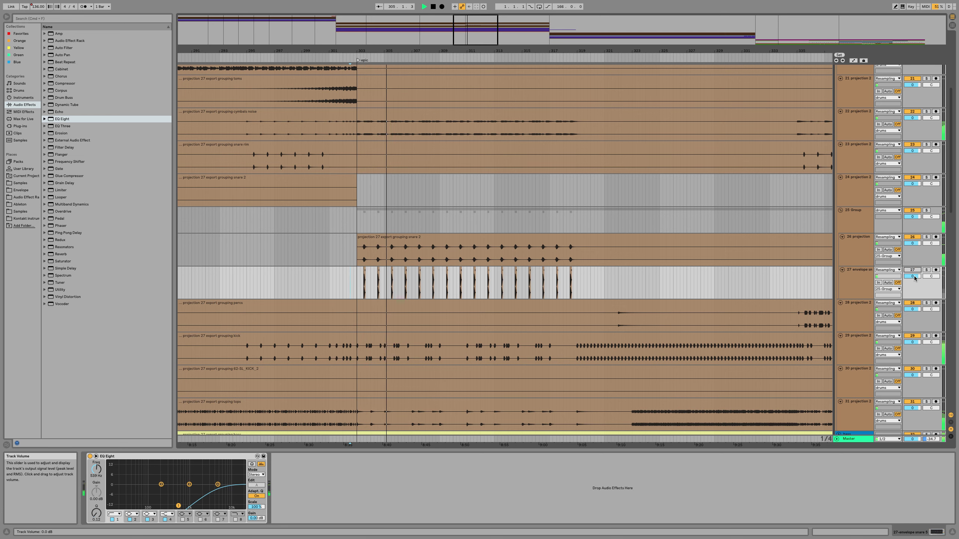
drag(912, 276, 913, 281)
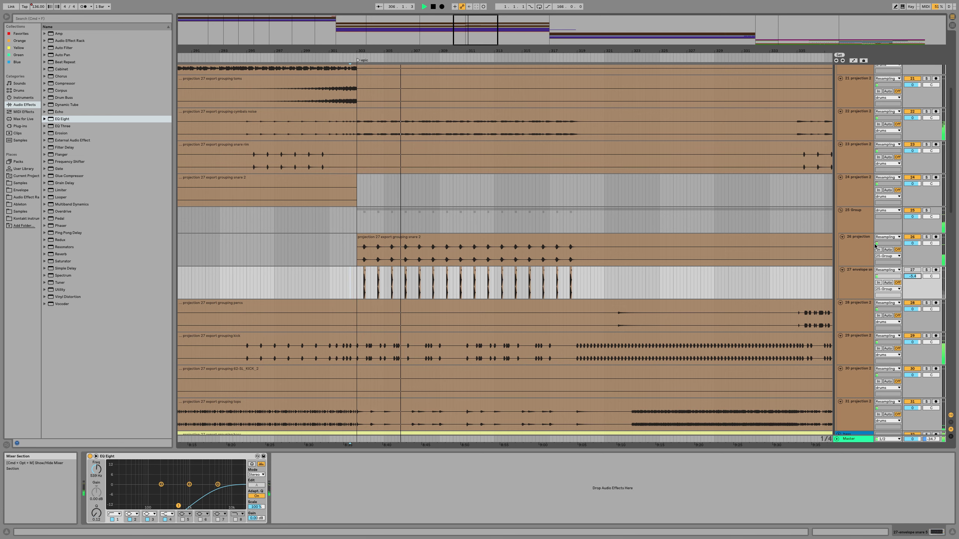
Compare the snare group's playback with its Convolution Reverb Pro off and on, checking the same effect chain on the snare 2 track.
click(851, 224)
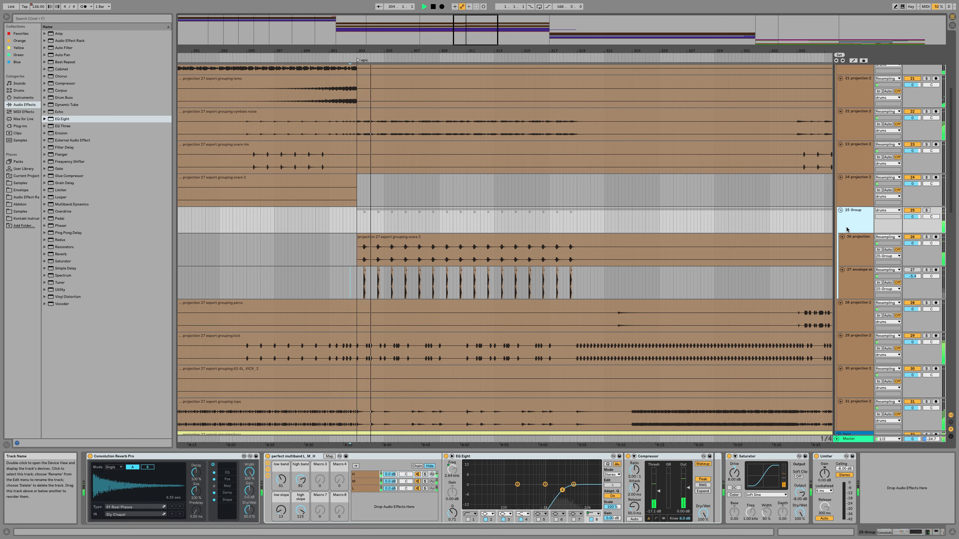
key(space)
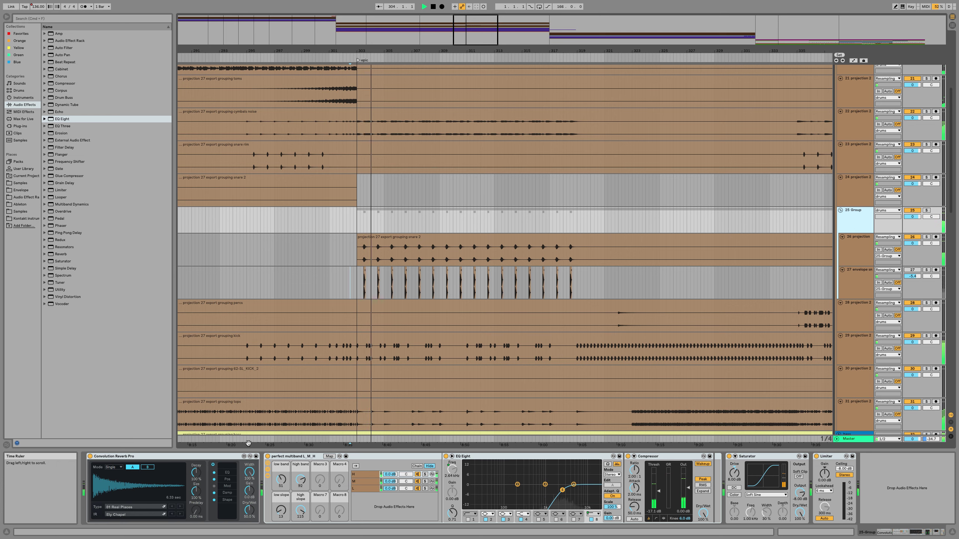
click(90, 457)
key(space)
click(397, 239)
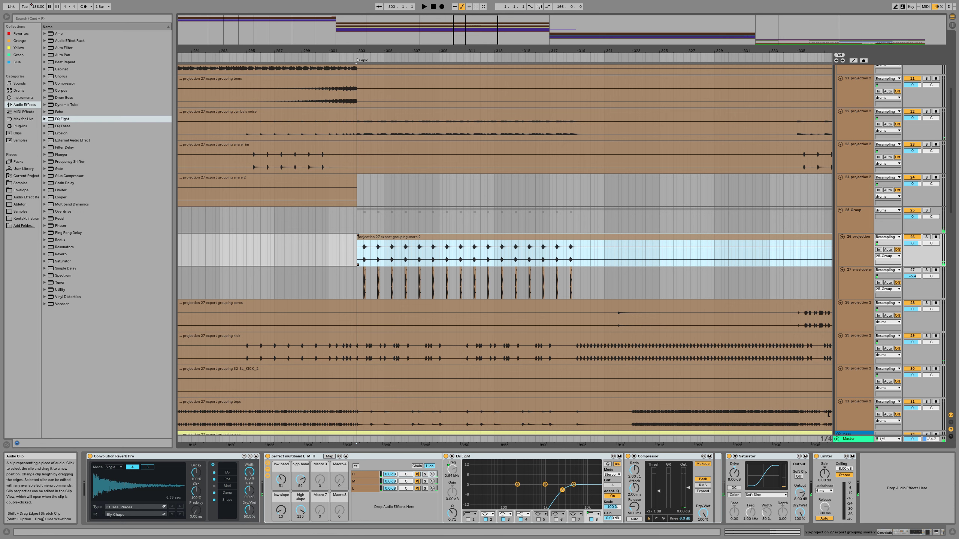
click(830, 458)
click(135, 457)
click(857, 219)
key(space)
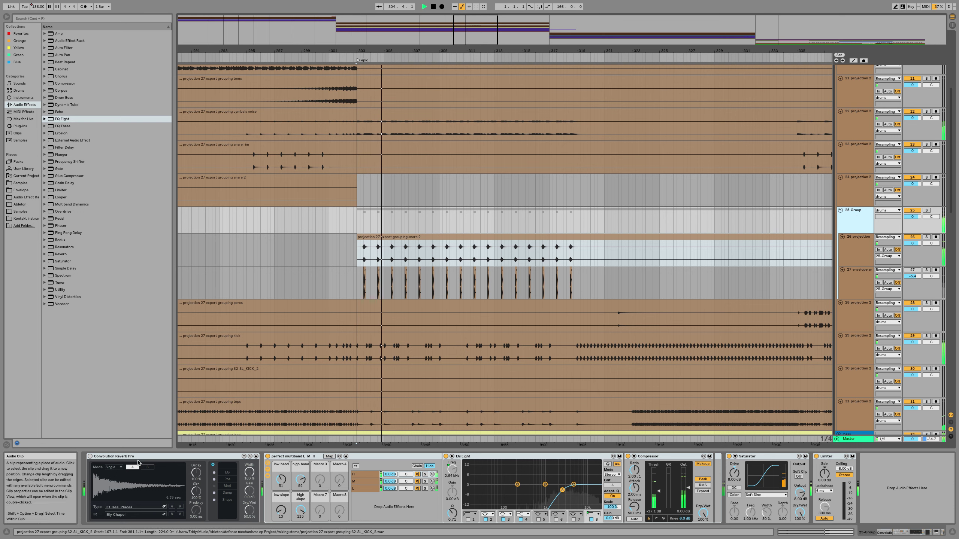
click(90, 456)
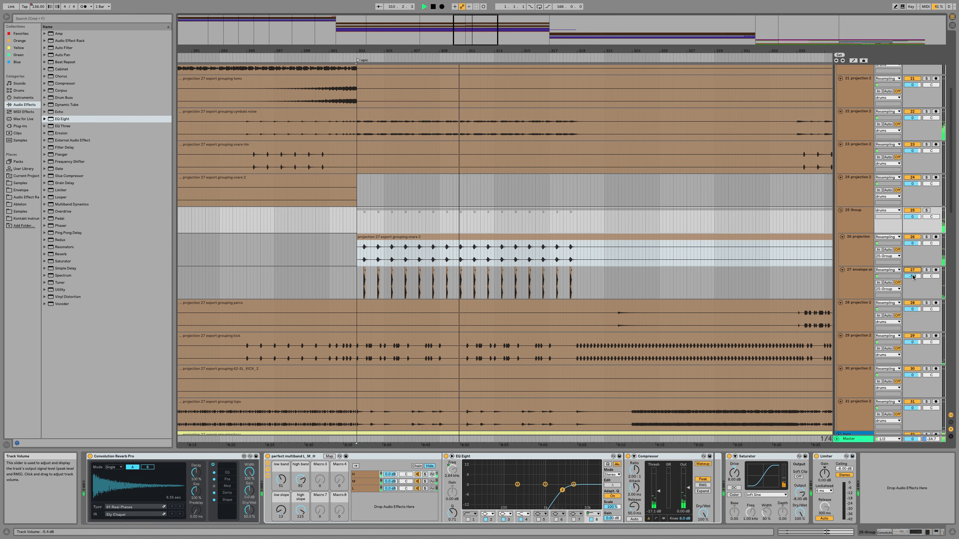
Lower the envelope snare track's volume further and compare the snare hits with the layer muted and active.
drag(913, 277, 913, 280)
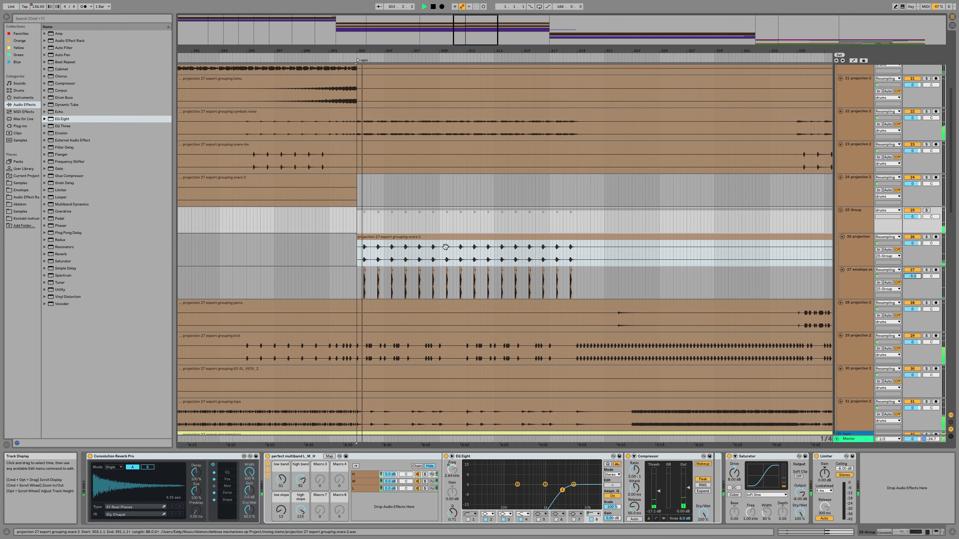
drag(364, 52, 370, 98)
scroll(422, 286, up, 3)
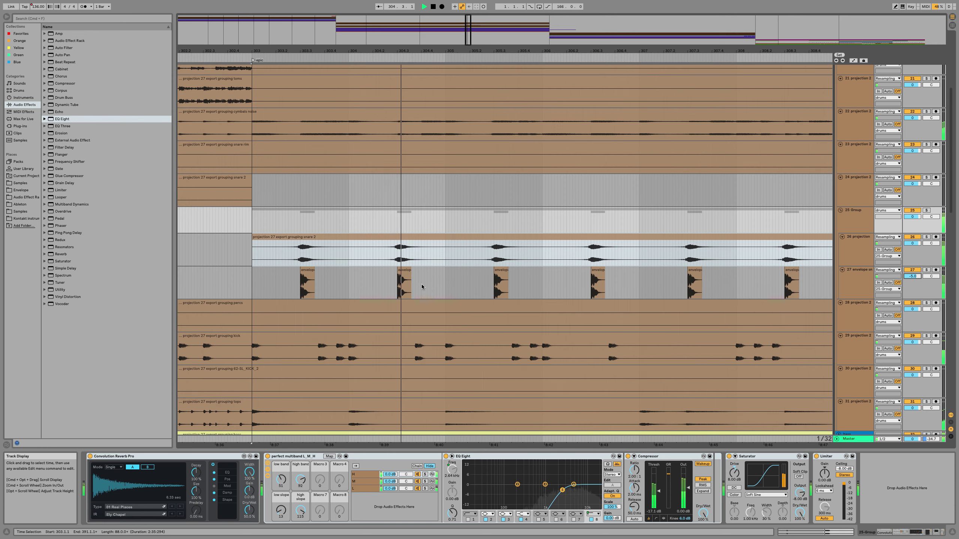
click(913, 269)
key(space)
key(space)
click(916, 269)
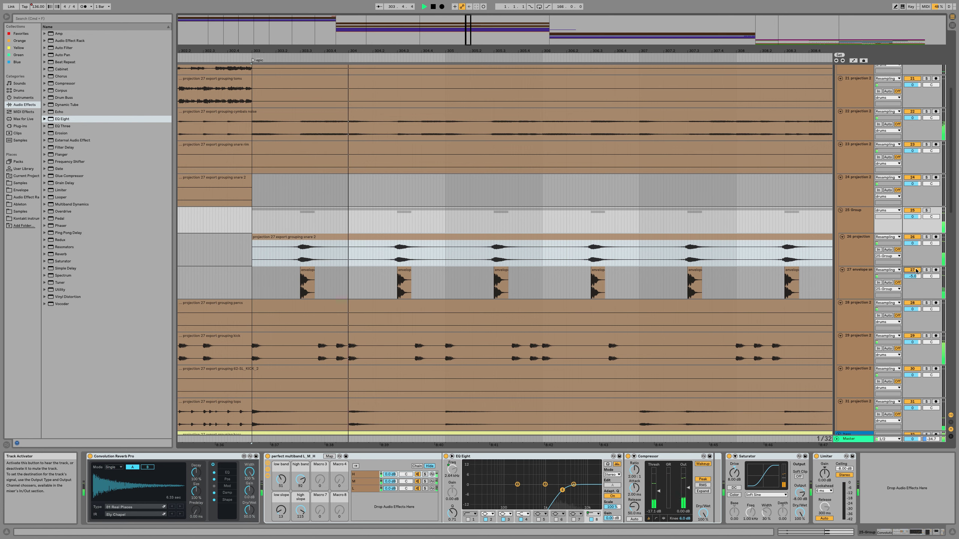
Open the EQ section of the snare group's Convolution Reverb Pro and cut the reverb's low frequencies.
click(217, 472)
drag(263, 483, 283, 493)
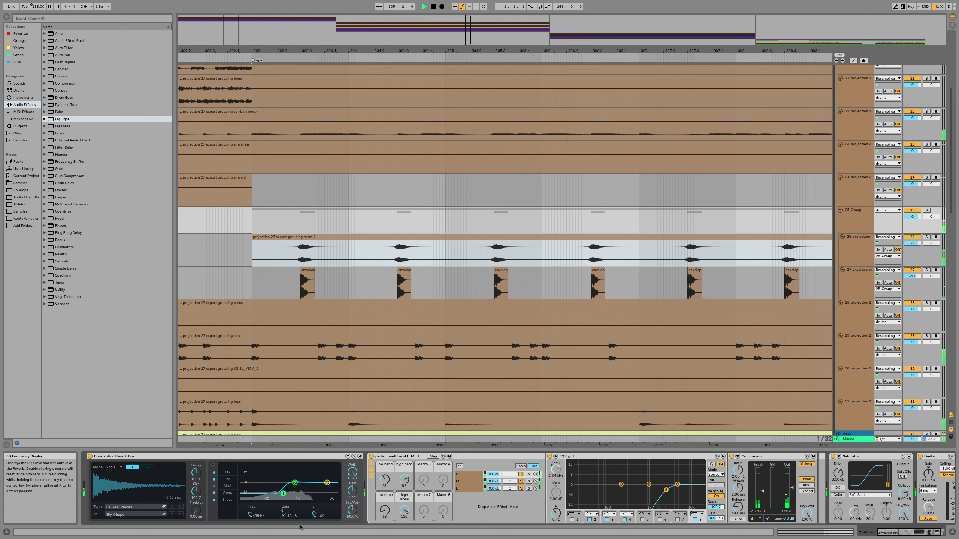
scroll(465, 513, right, 2)
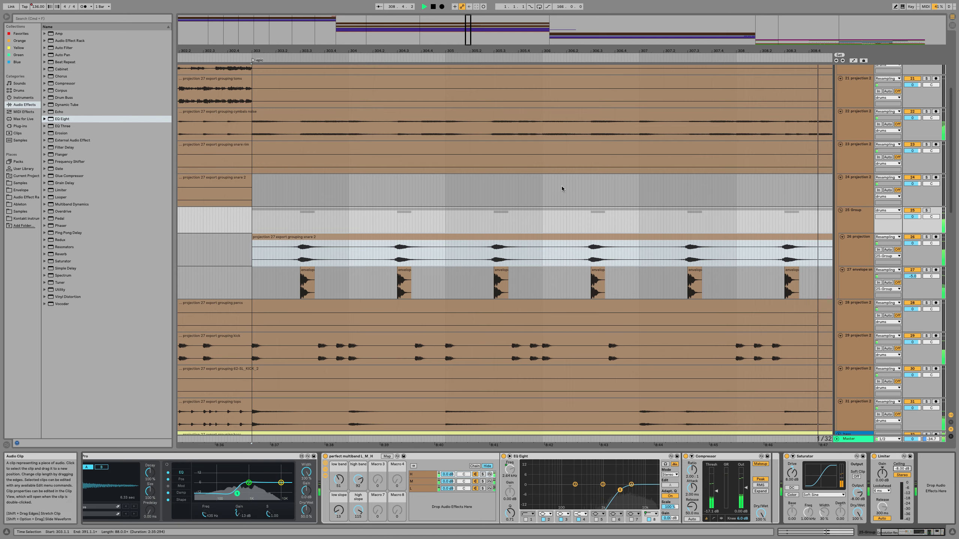
scroll(493, 224, down, 4)
scroll(491, 223, down, 4)
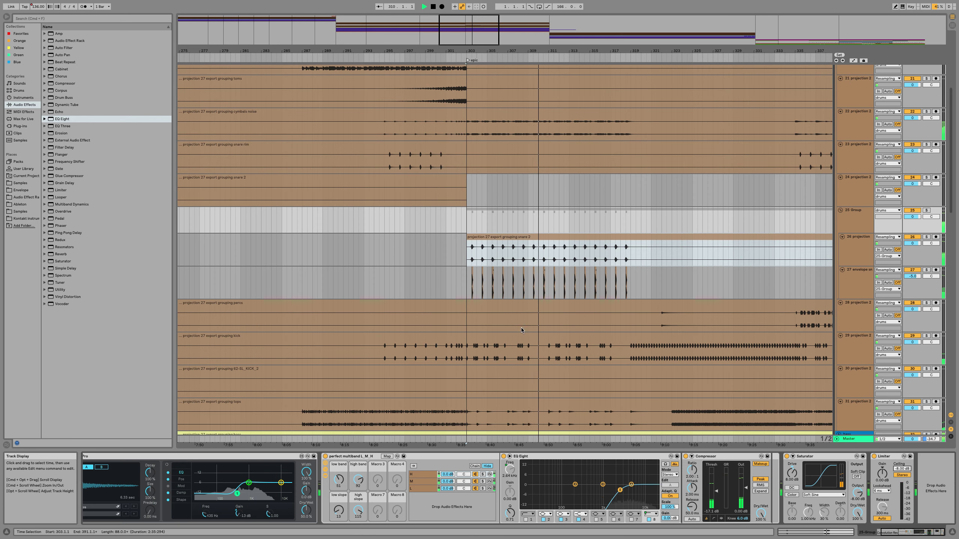
Replay from the epic locator and shorten the decay of the snare group's Convolution Reverb Pro.
key(space)
key(space)
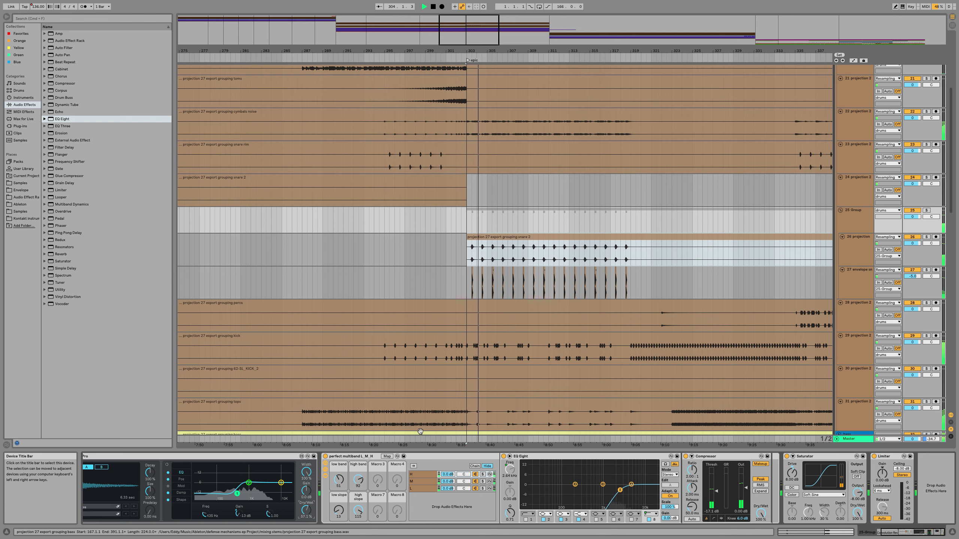
scroll(508, 204, right, 5)
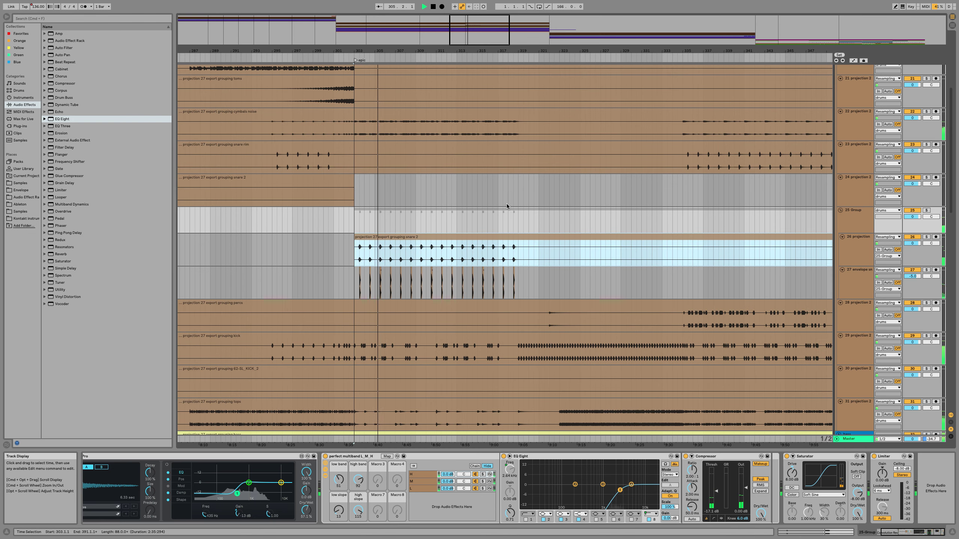
drag(151, 483, 148, 483)
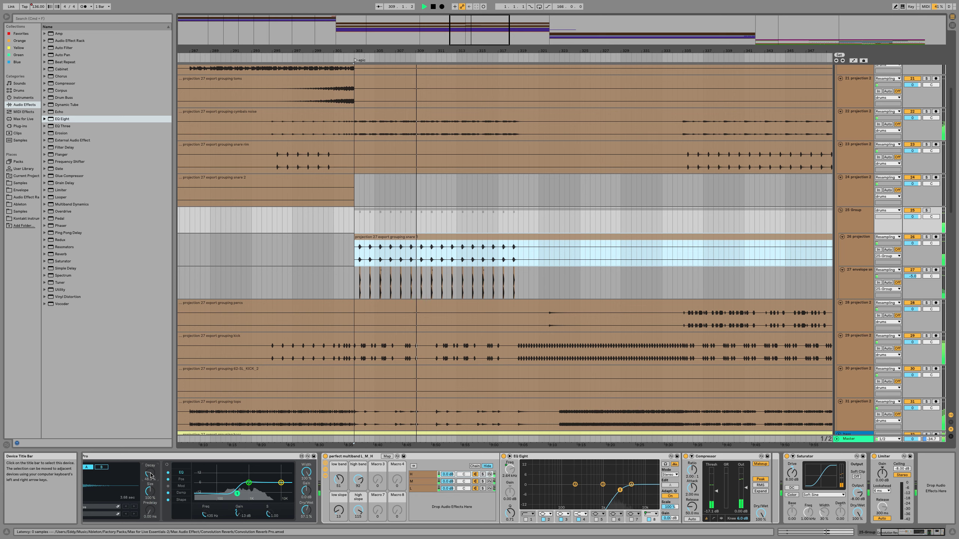
drag(150, 475, 150, 463)
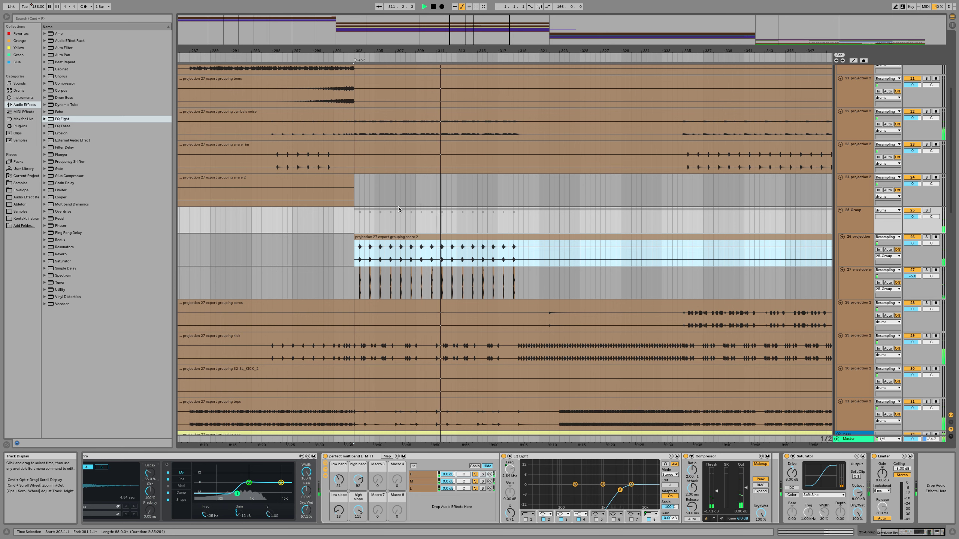
Adjust the threshold of the snare group's Compressor and replay the epic section.
scroll(398, 208, down, 5)
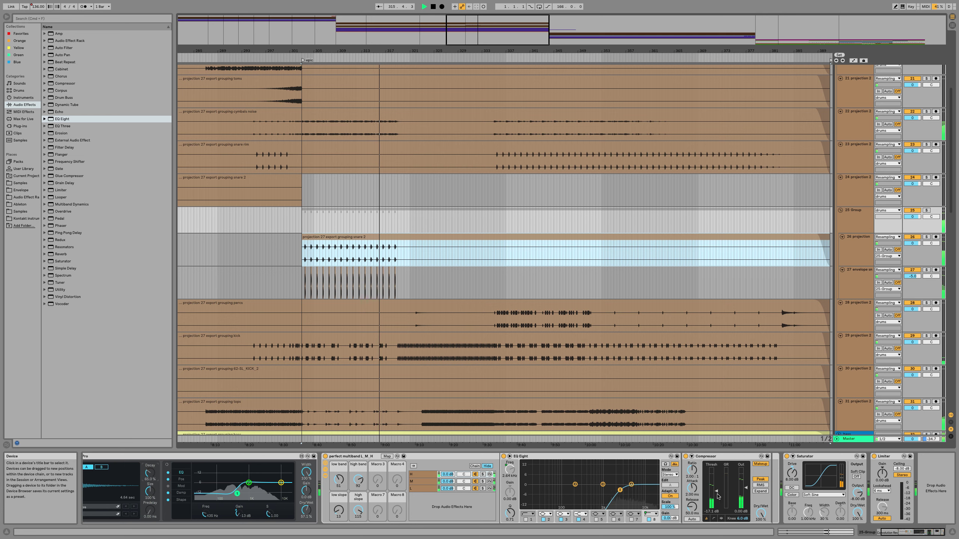
drag(716, 492, 717, 474)
key(space)
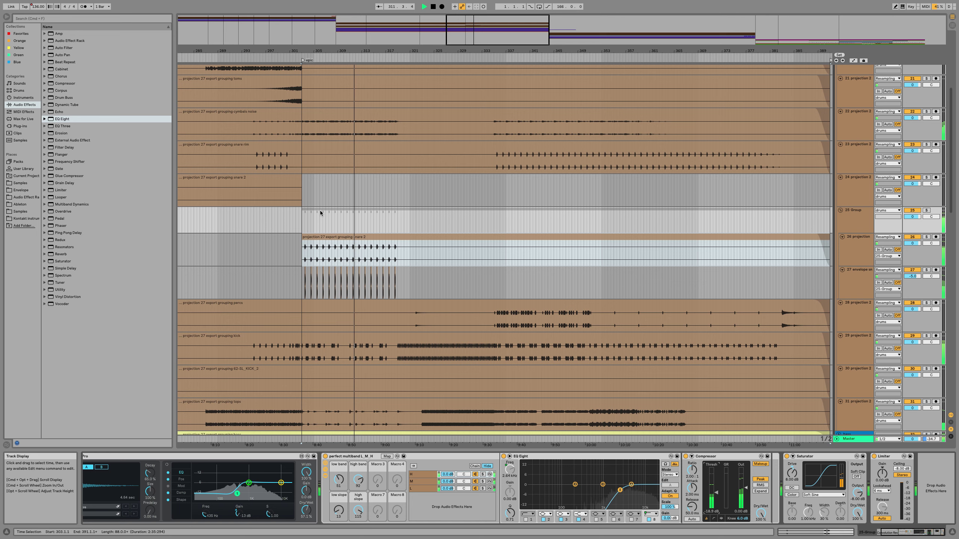
Collapse the snare group and rename it "epic snare".
click(849, 212)
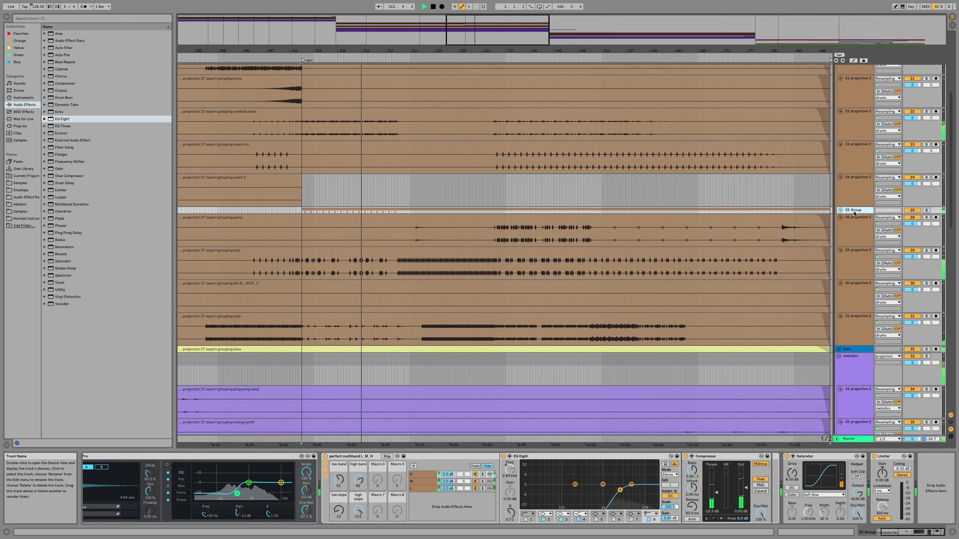
key(super+r)
text(epic snare)
key(Return)
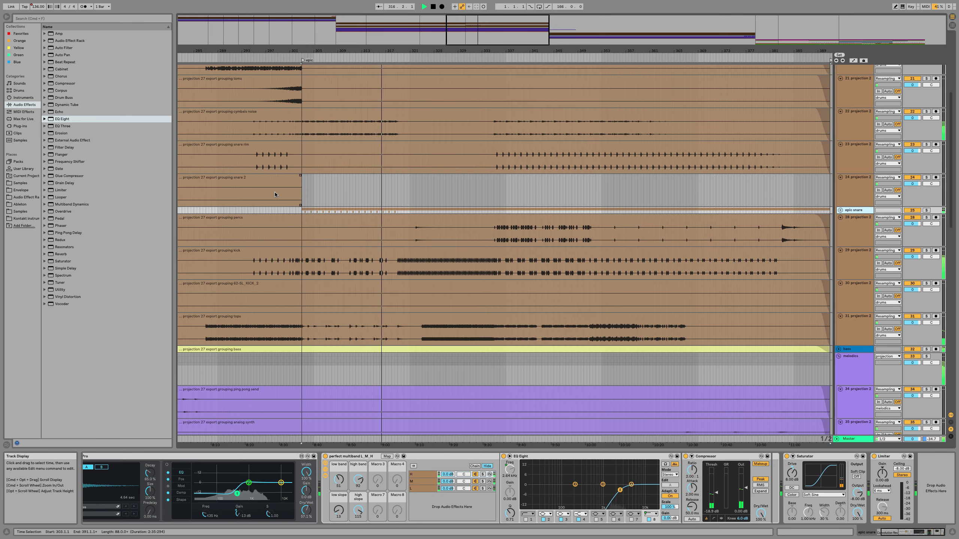
Trim the end of the snare 2 clip inside the epic snare group to bar 321 and collapse the group again.
scroll(303, 203, down, 8)
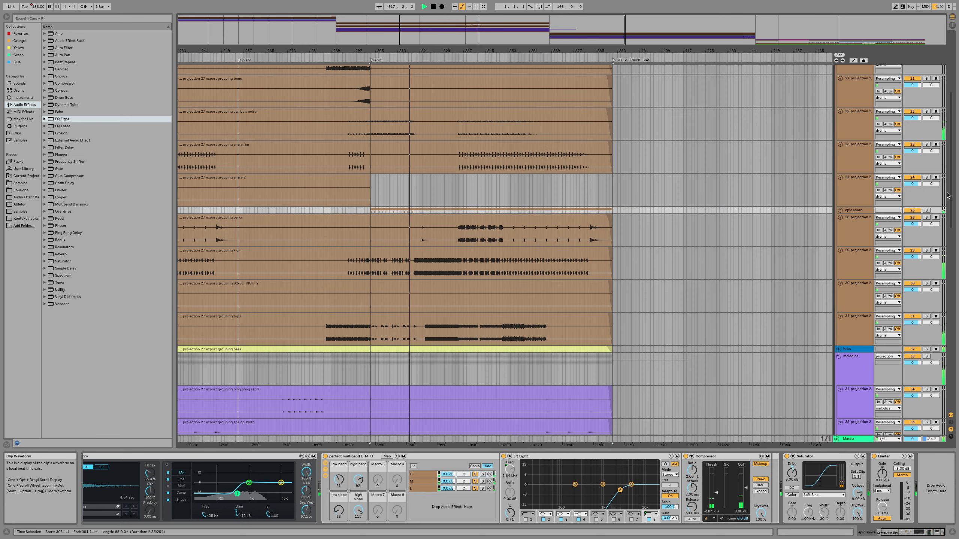
click(840, 210)
scroll(496, 206, down, 6)
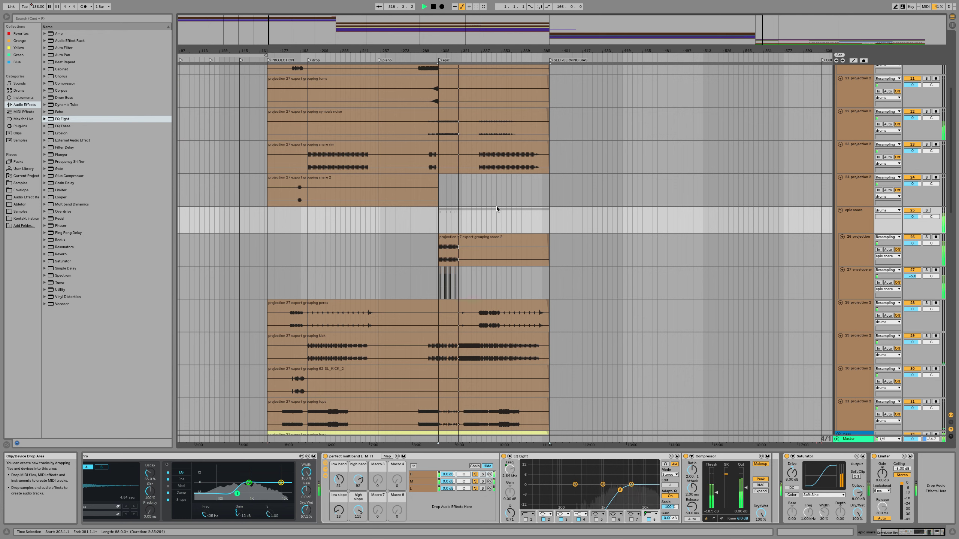
drag(545, 238, 536, 238)
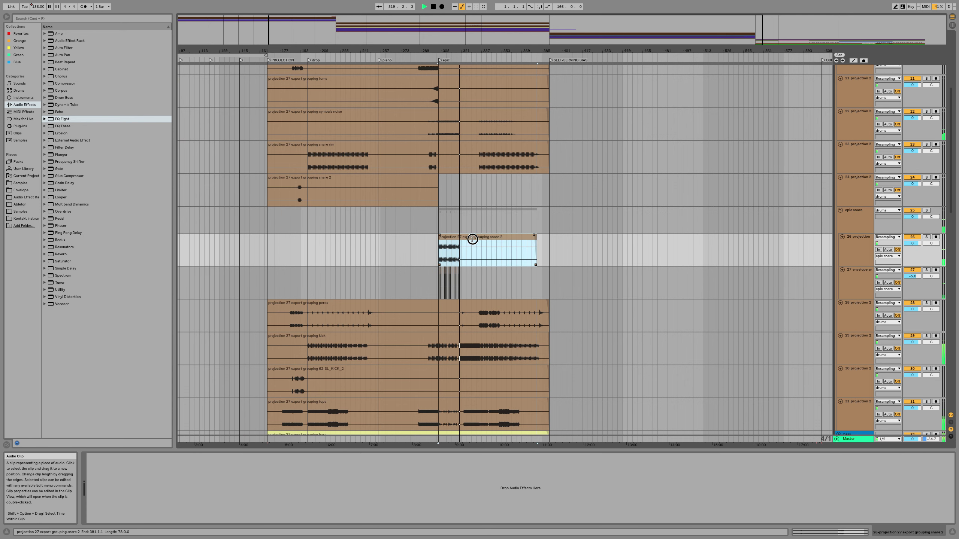
drag(463, 239, 461, 235)
scroll(462, 240, up, 10)
scroll(458, 239, down, 8)
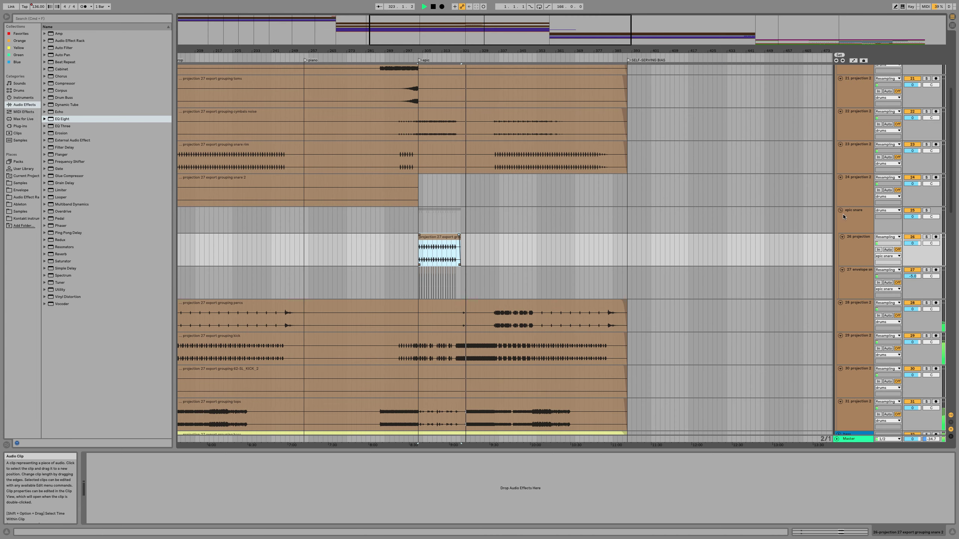
click(854, 210)
click(840, 210)
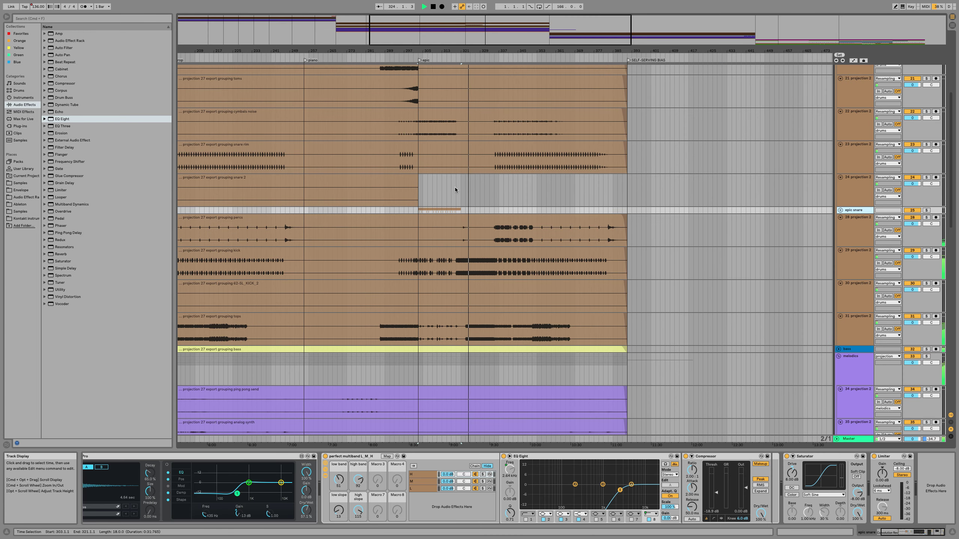
Place the insert mark at the epic section's start on the epic snare group and insert a new audio track below it.
scroll(455, 187, down, 2)
scroll(453, 188, up, 3)
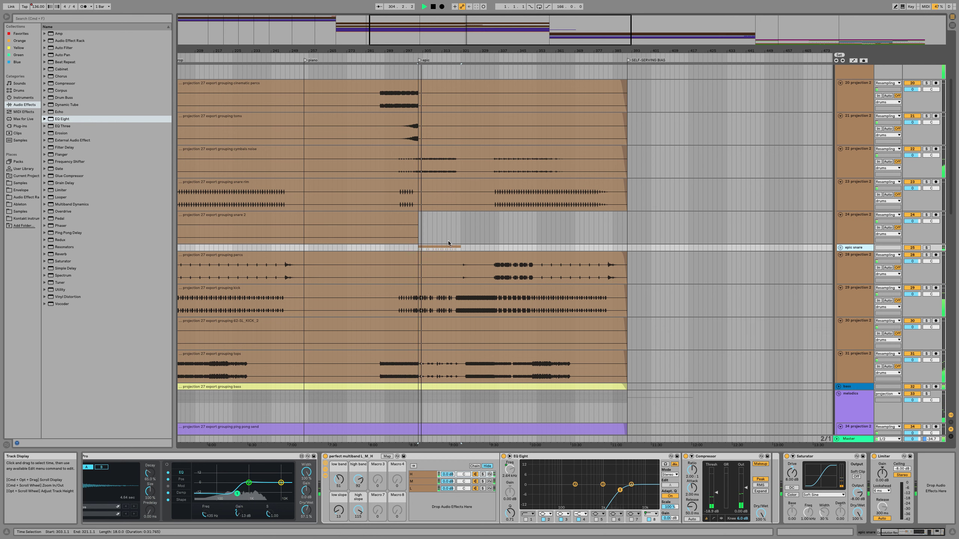
click(411, 249)
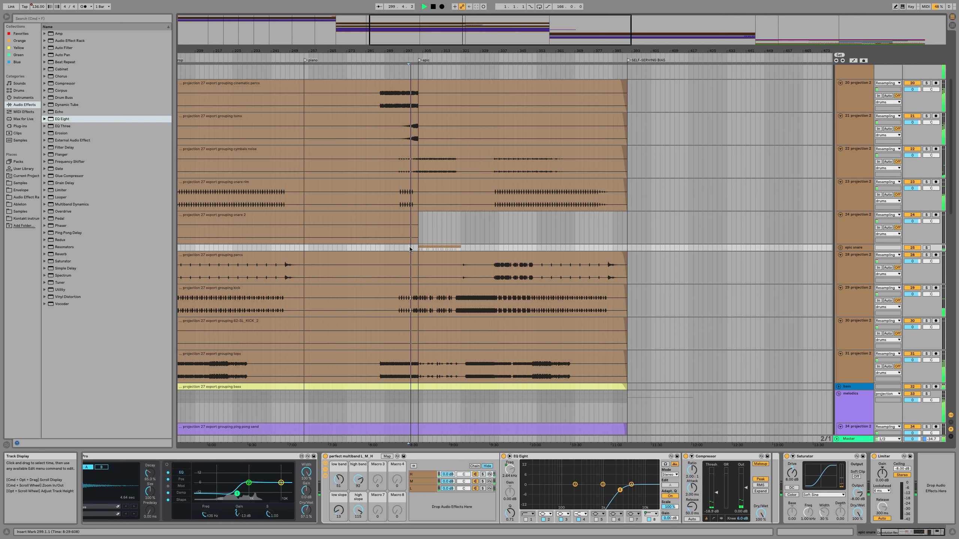
click(423, 246)
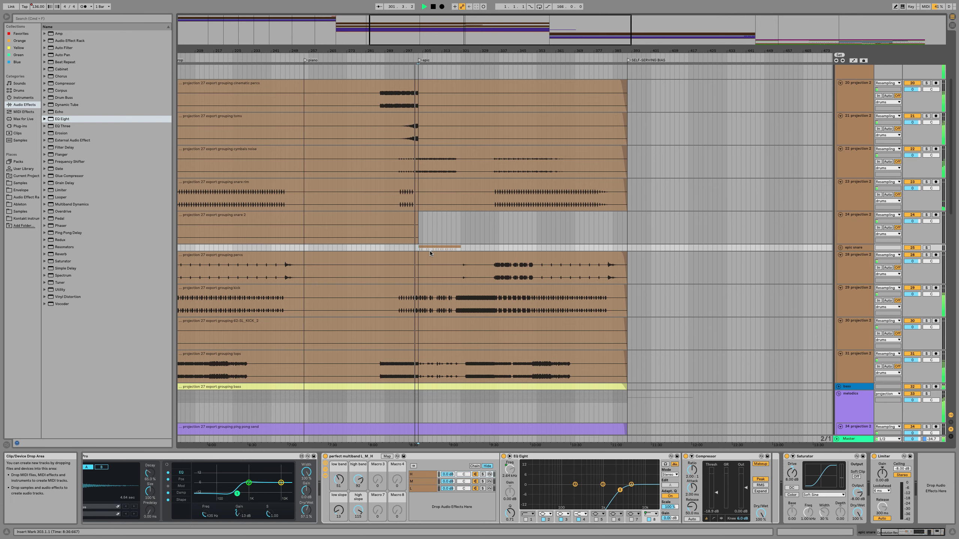
key(super+t)
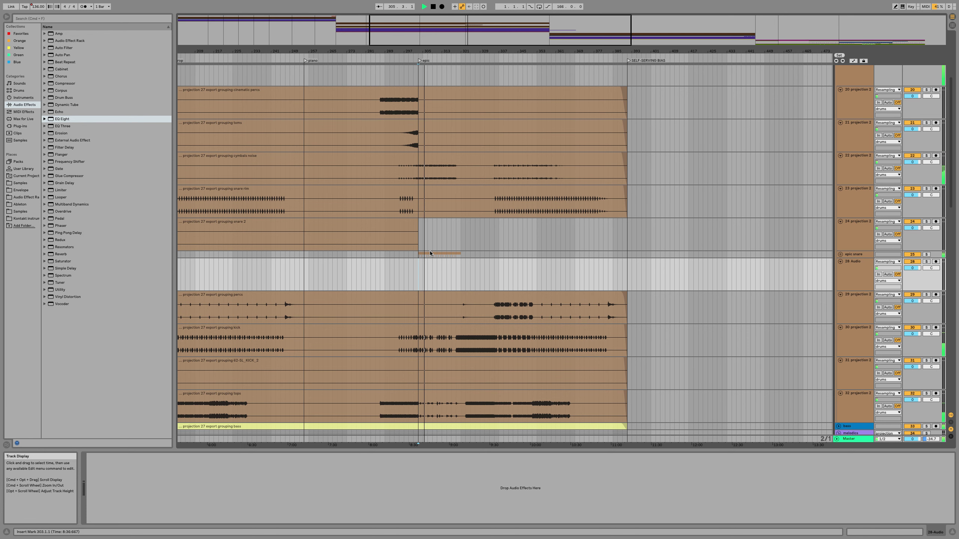
Lower the Dry/Wet amount of the epic snare group's Convolution Reverb Pro and replay from the epic locator.
click(855, 256)
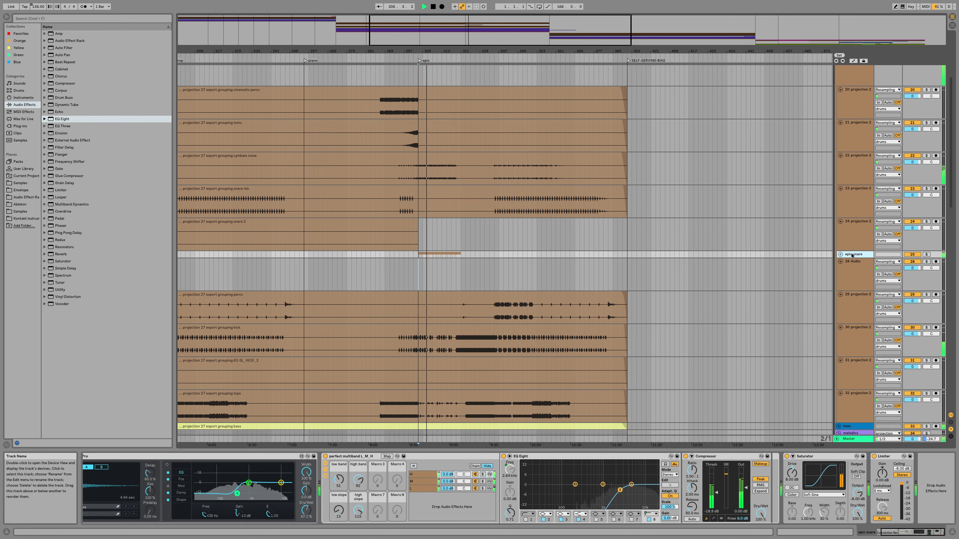
key(space)
drag(306, 511, 306, 517)
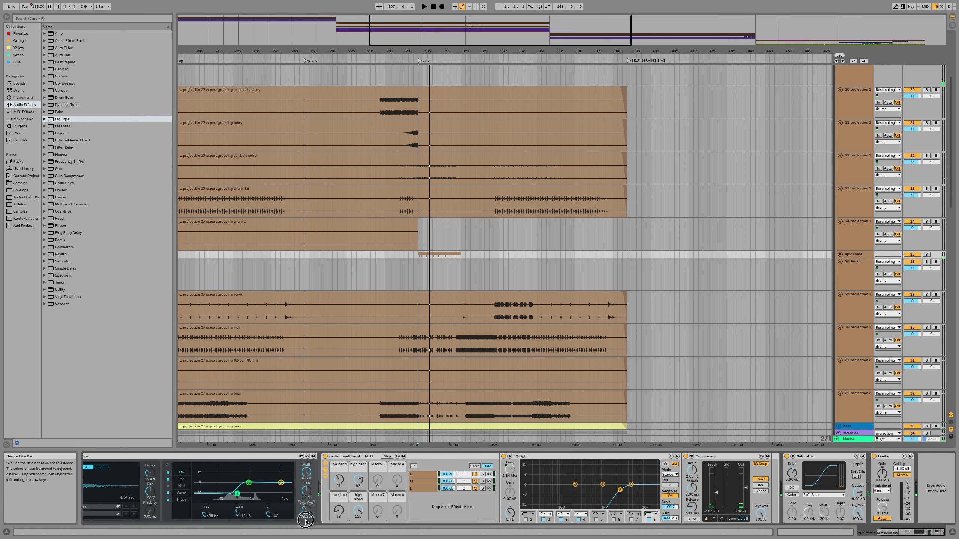
key(space)
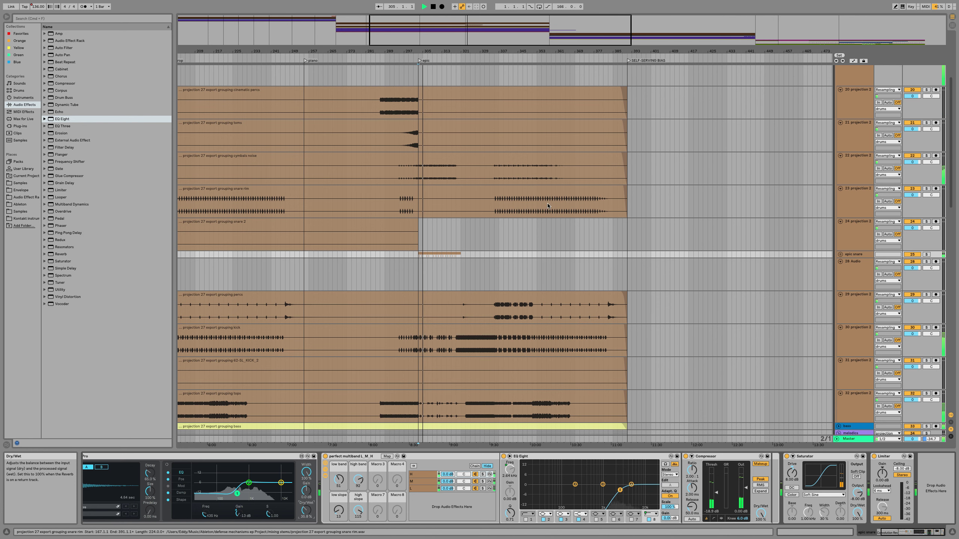
Give the envelope snare track's EQ Eight a steeper low cut at about 474 Hz.
click(840, 254)
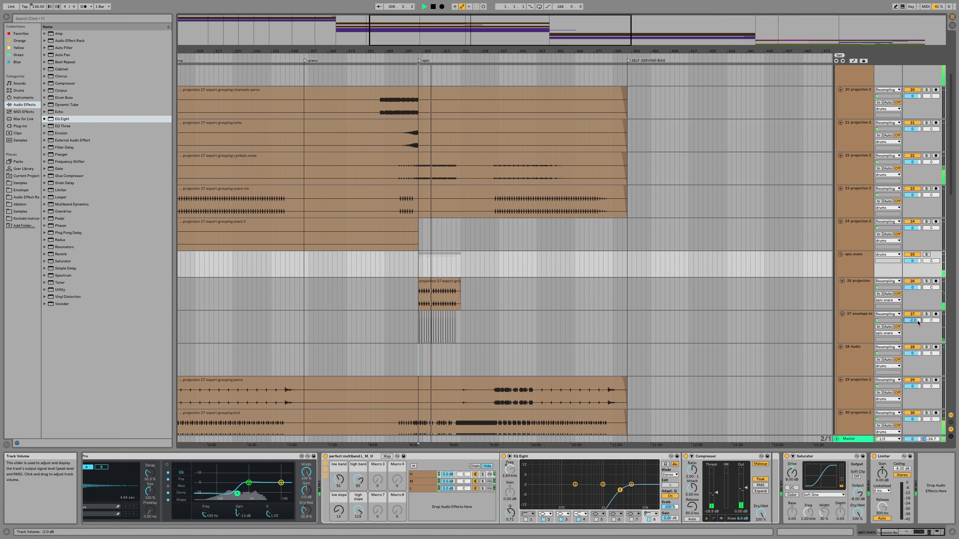
click(856, 318)
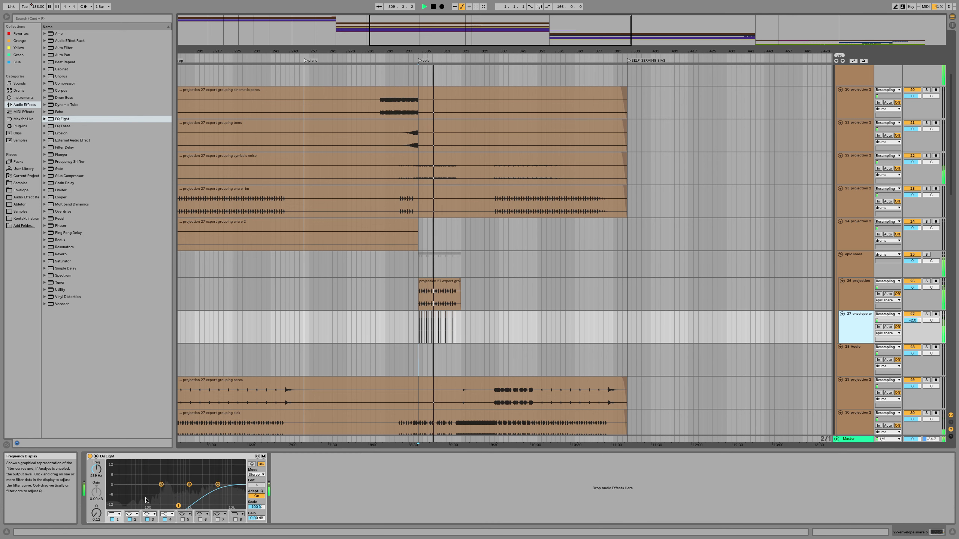
mouse_move(178, 506)
mouse_down()
mouse_move(158, 499)
mouse_move(169, 496)
mouse_up()
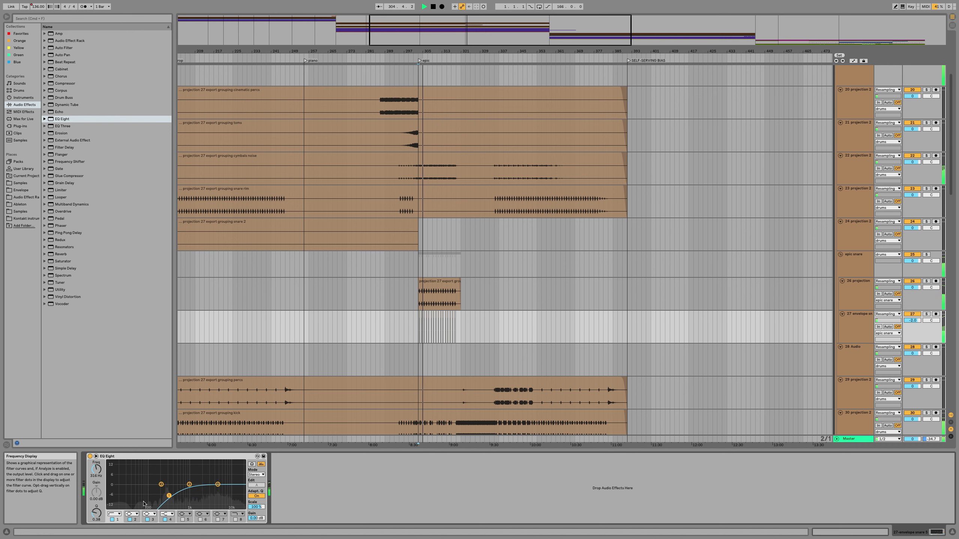
click(117, 515)
click(115, 469)
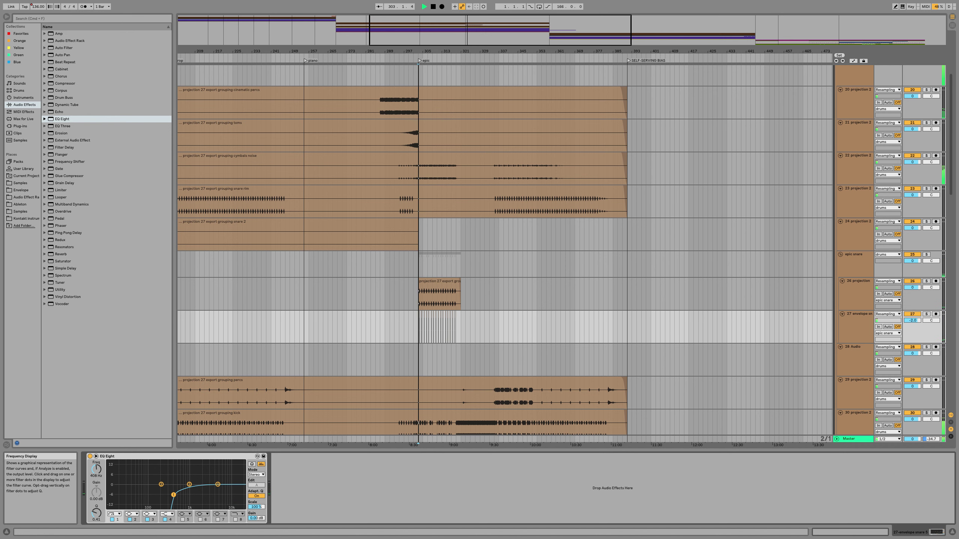
mouse_move(177, 491)
mouse_down()
mouse_move(163, 491)
mouse_move(169, 506)
mouse_move(176, 496)
mouse_up()
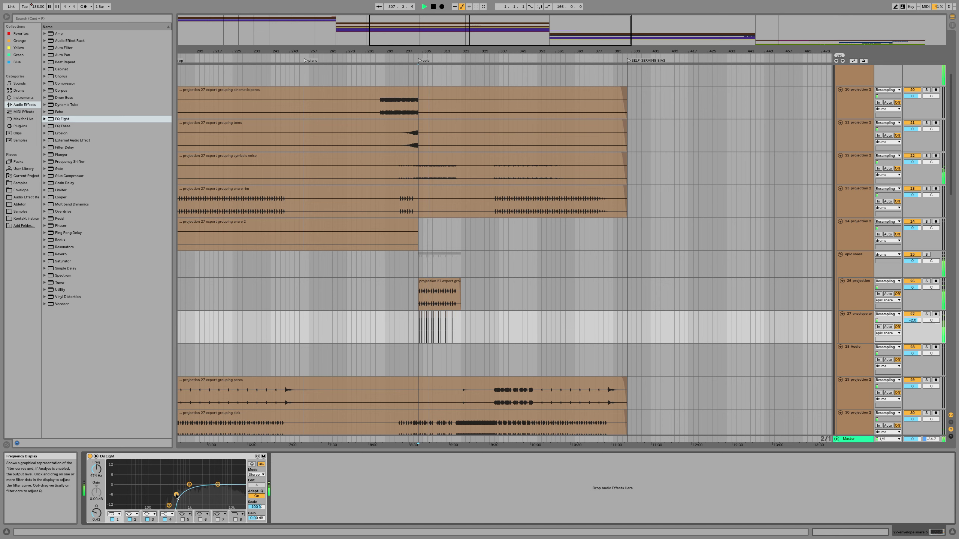
Solo the envelope snare, compare the soloed epic snare group with that layer muted and active, and select the snare 2 clip.
click(928, 315)
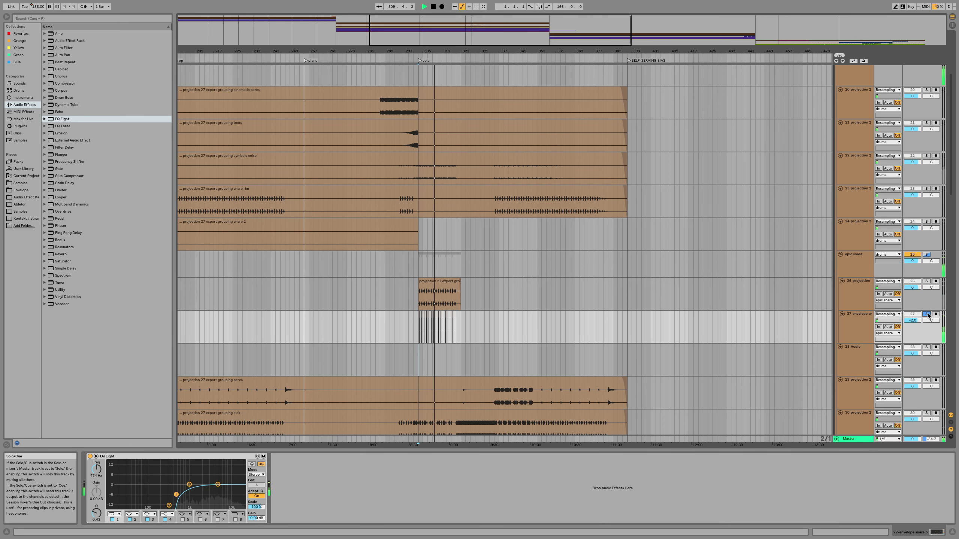
click(927, 255)
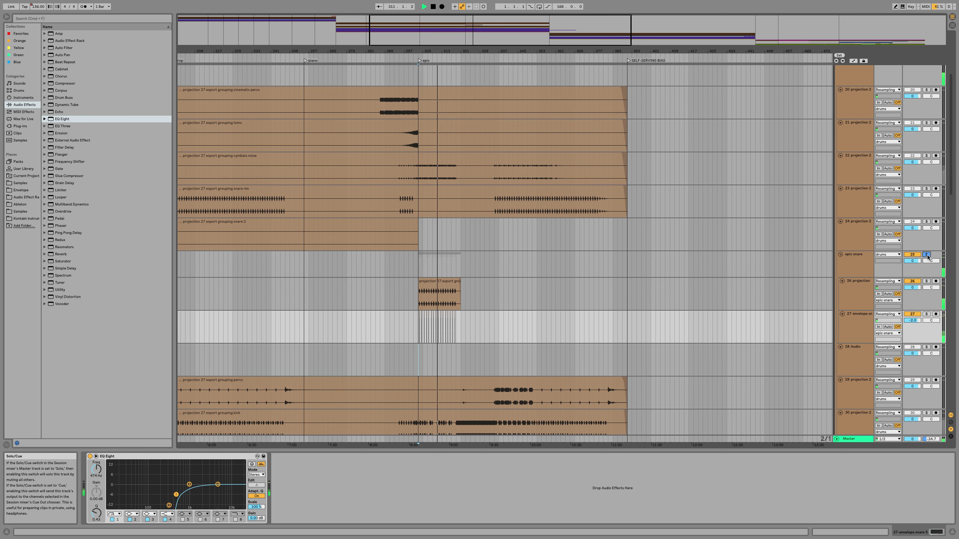
click(913, 315)
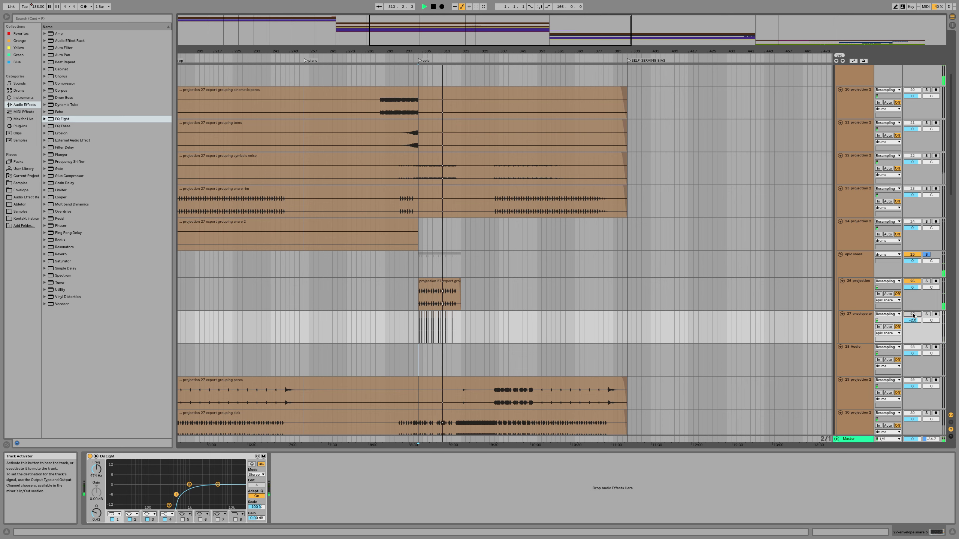
click(913, 315)
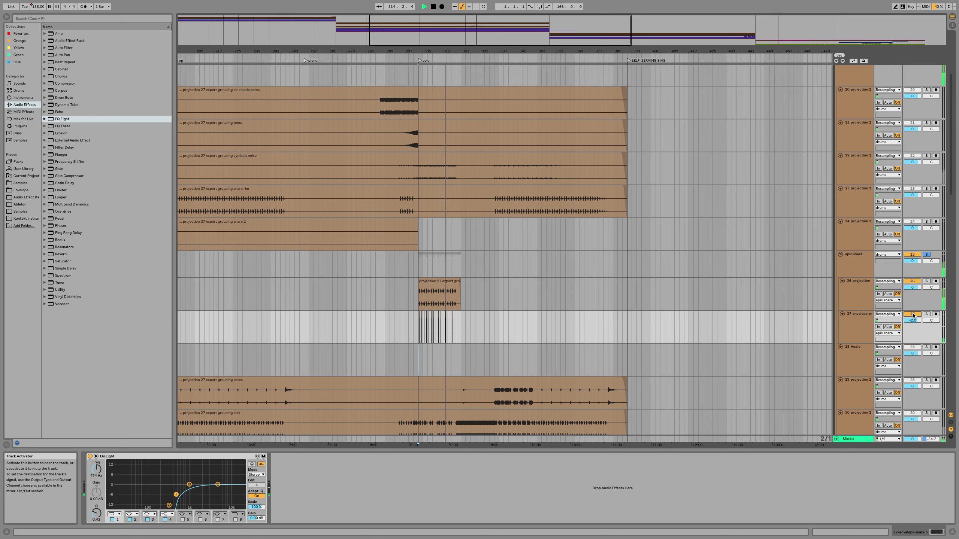
click(446, 284)
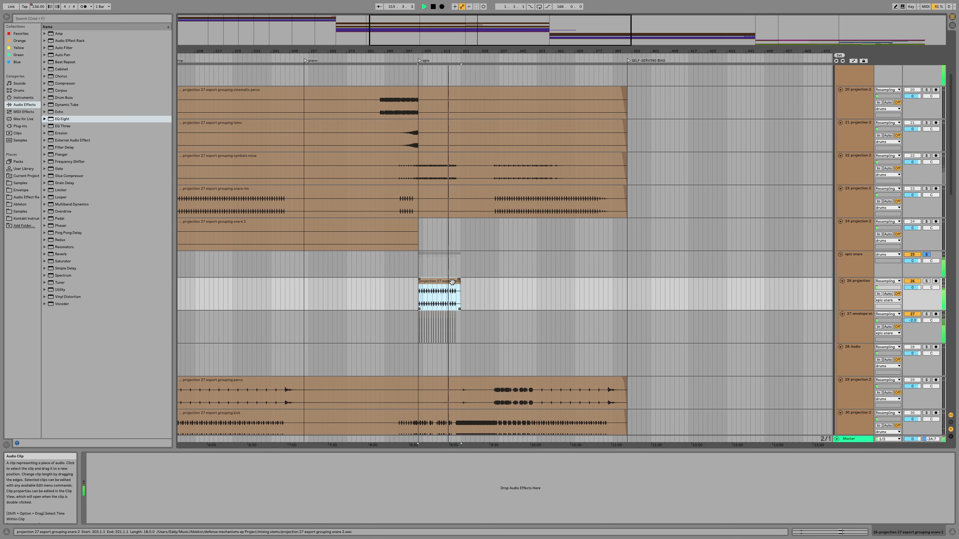
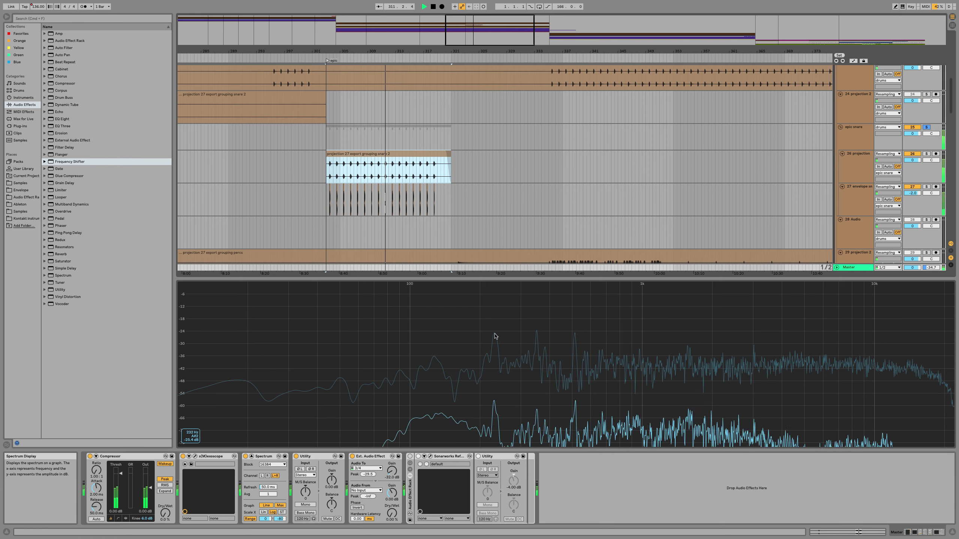
Compare the soloed envelope snare with the whole soloed epic snare group on the master's spectrum display.
click(927, 188)
key(space)
key(space)
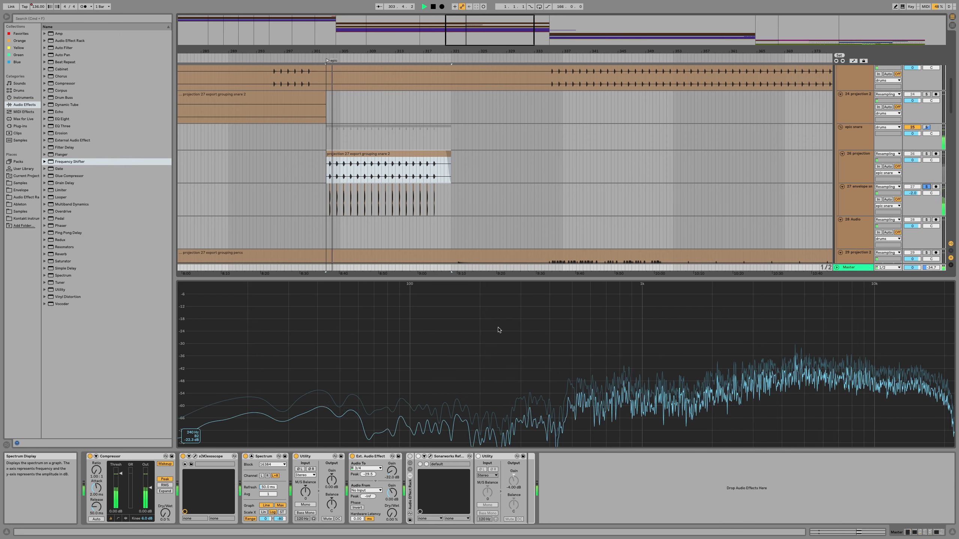
click(926, 127)
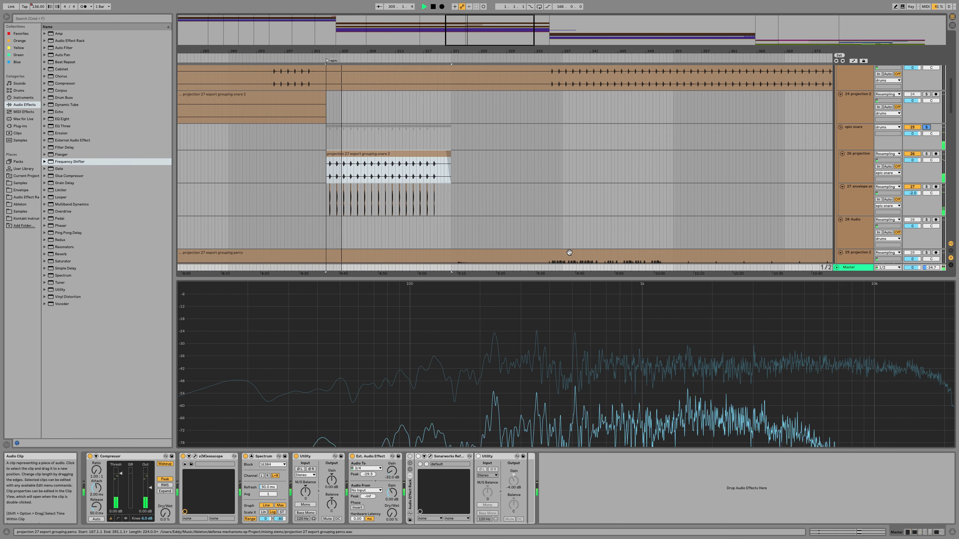
Add an EQ Eight to the snare 2 track and delete the track's Frequency Shifter.
click(62, 119)
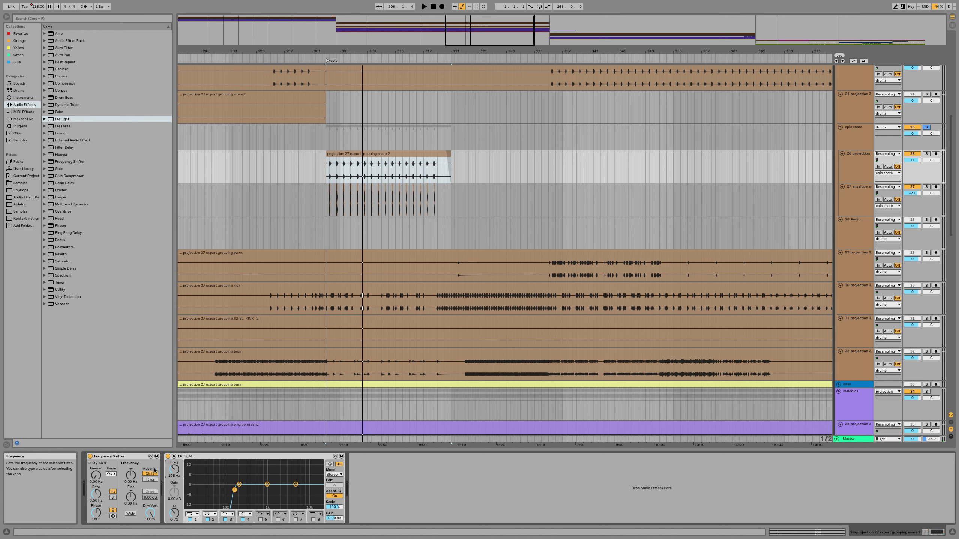
click(150, 456)
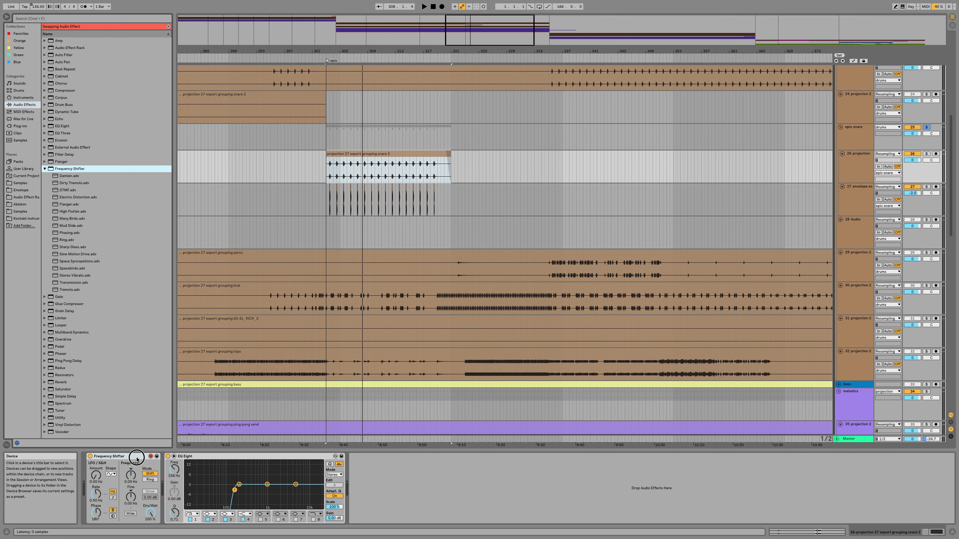
click(136, 459)
key(Delete)
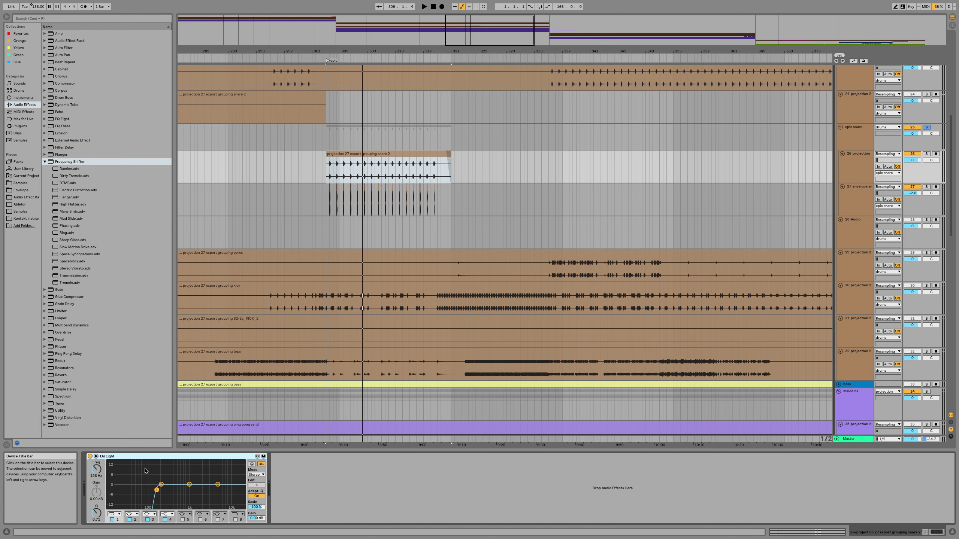
Lower the low cut on snare 2's EQ Eight to about 104 Hz and switch that filter band off.
double_click(141, 483)
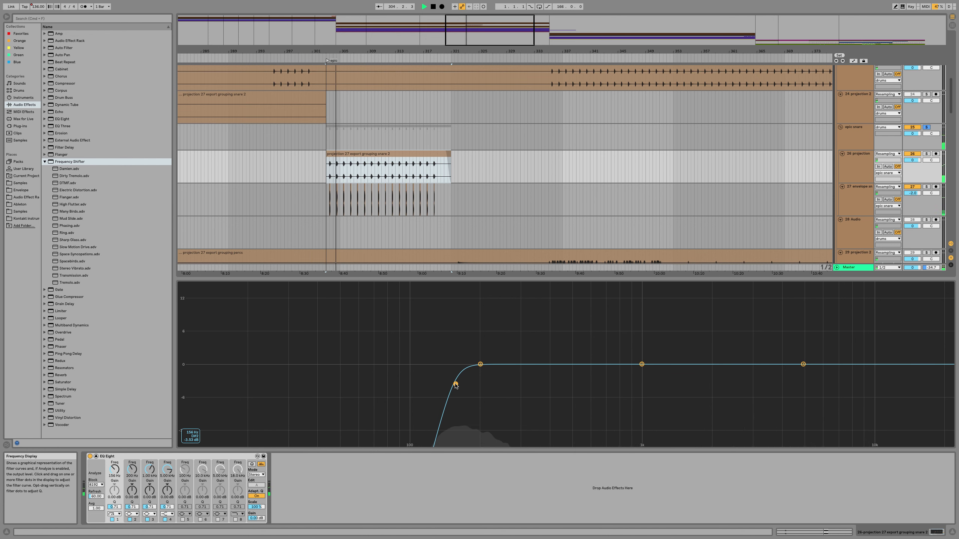
drag(456, 385, 414, 386)
double_click(377, 391)
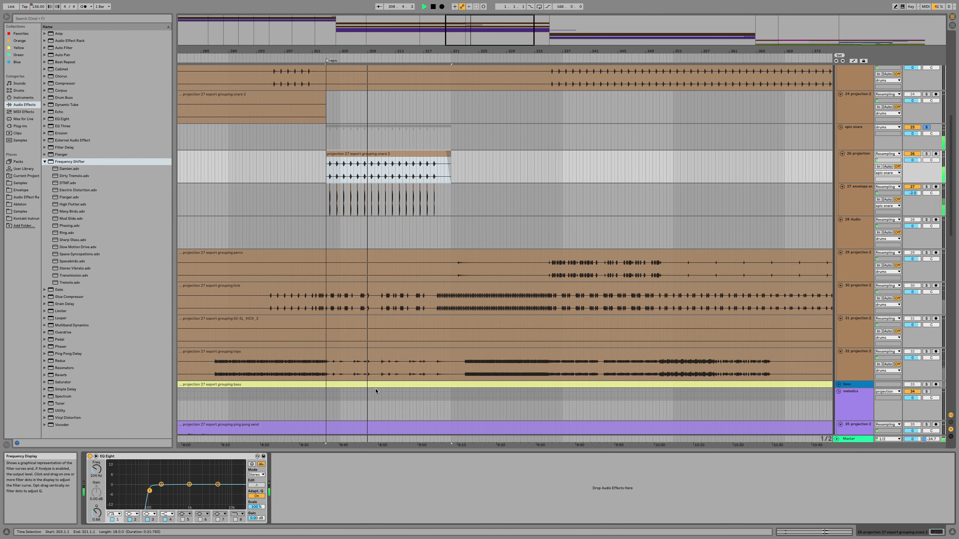
click(112, 520)
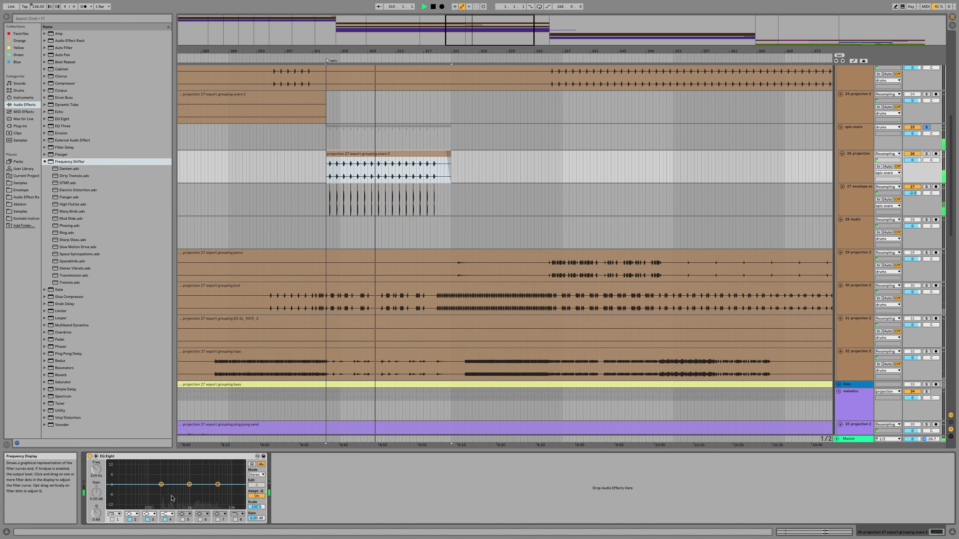
Turn band 3 of the snare 2 track's EQ Eight into a narrow notch at about 378 Hz.
double_click(172, 498)
drag(641, 364, 537, 363)
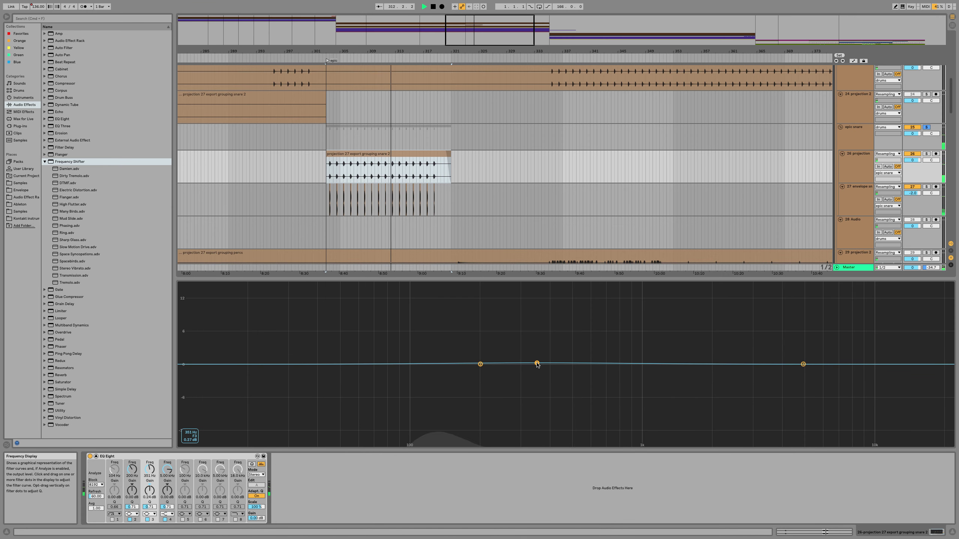
click(148, 514)
click(149, 490)
drag(537, 384, 545, 334)
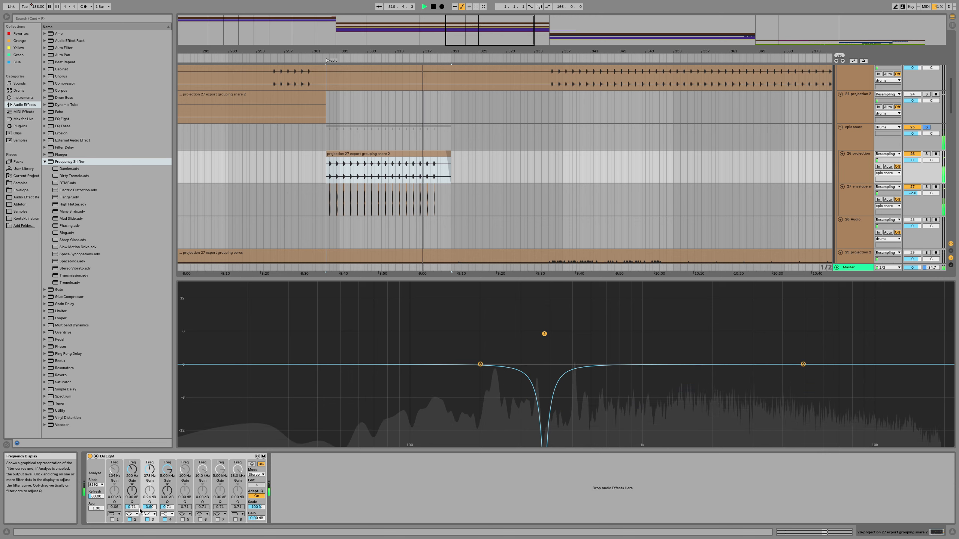
Retune snare 2's notch to about 350 Hz, comparing it with the bypassed EQ, and unsolo the epic snare group.
click(147, 520)
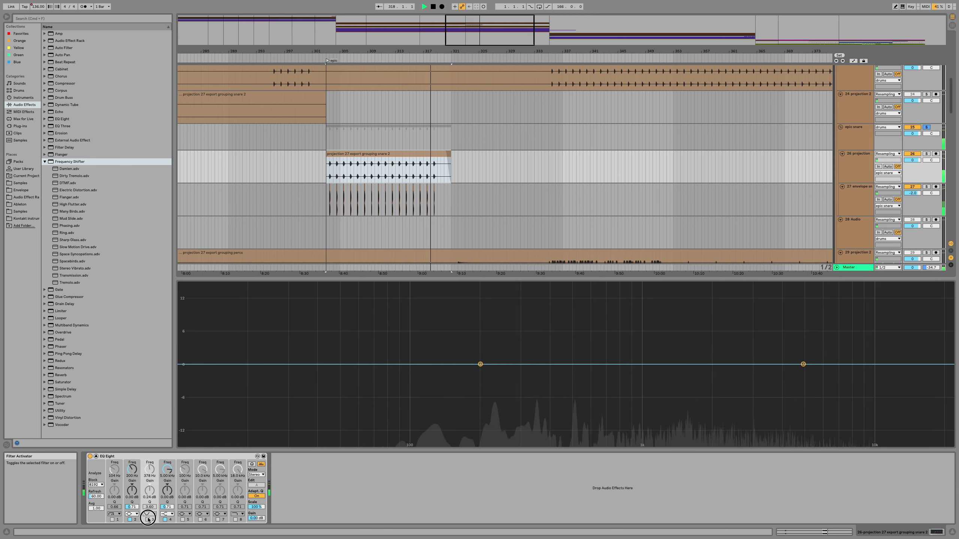
click(147, 520)
drag(545, 334, 537, 334)
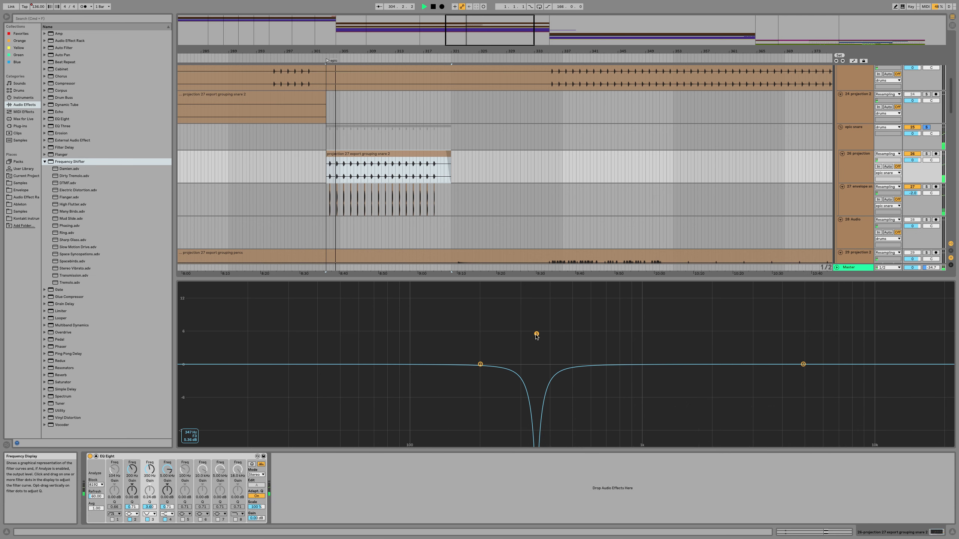
click(90, 456)
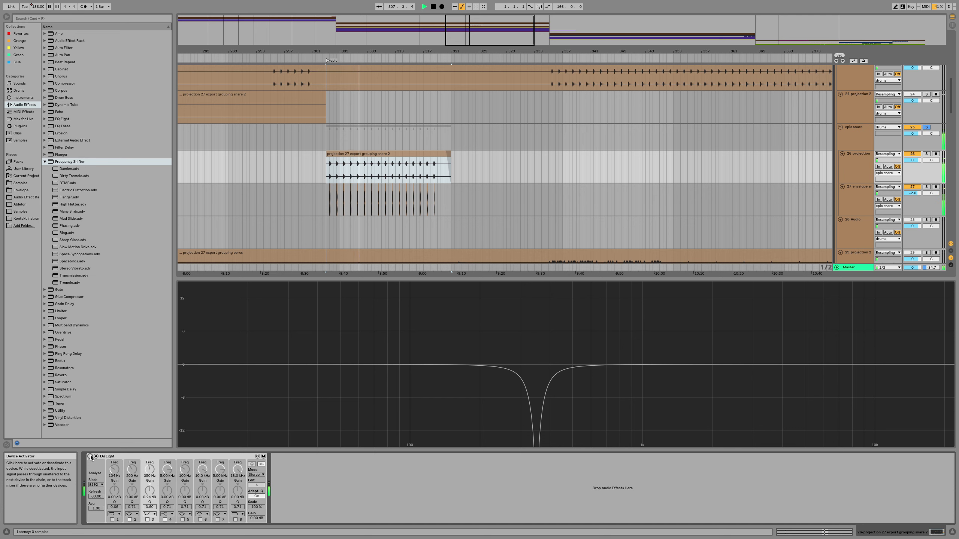
click(927, 127)
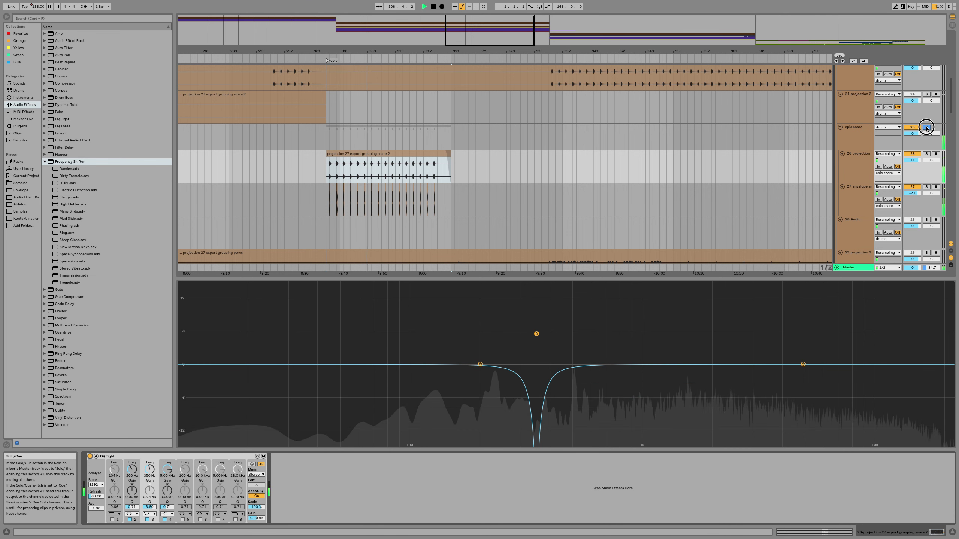
click(587, 312)
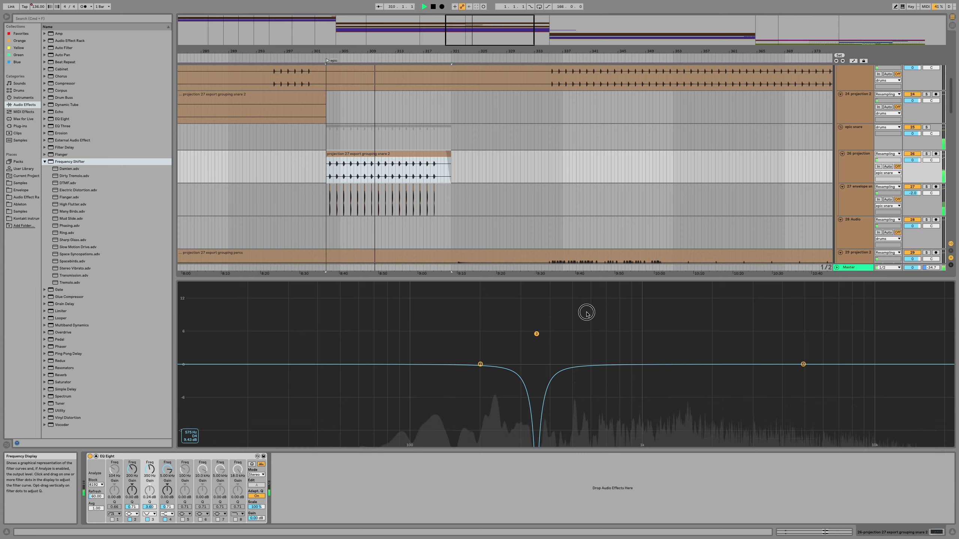
double_click(586, 312)
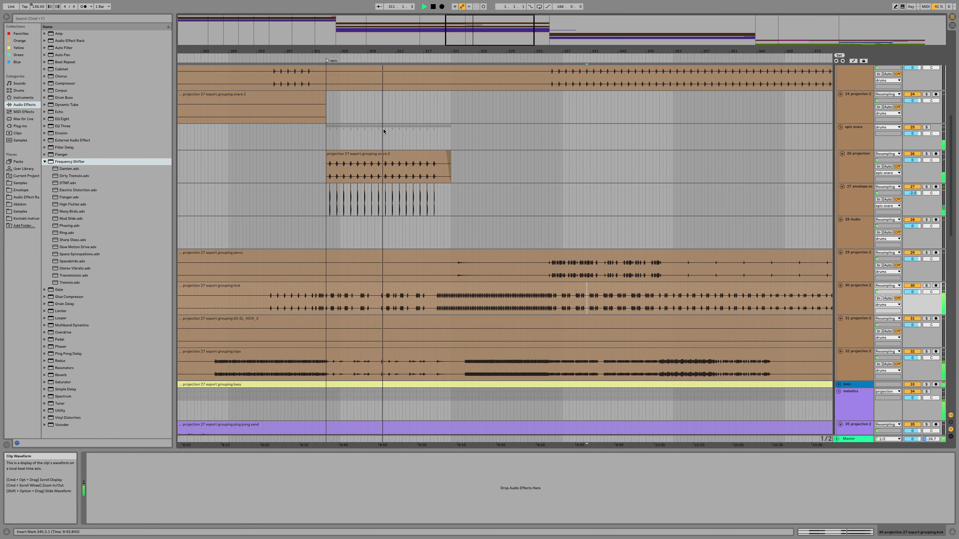
Boost band 2 of snare 2's EQ Eight by about 6 dB near 202 Hz.
click(326, 132)
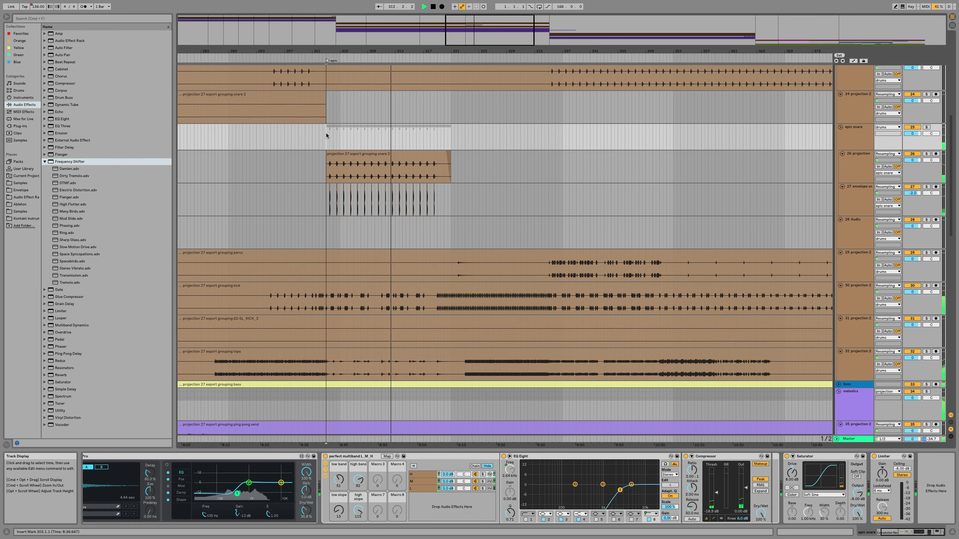
click(324, 165)
drag(161, 485, 161, 476)
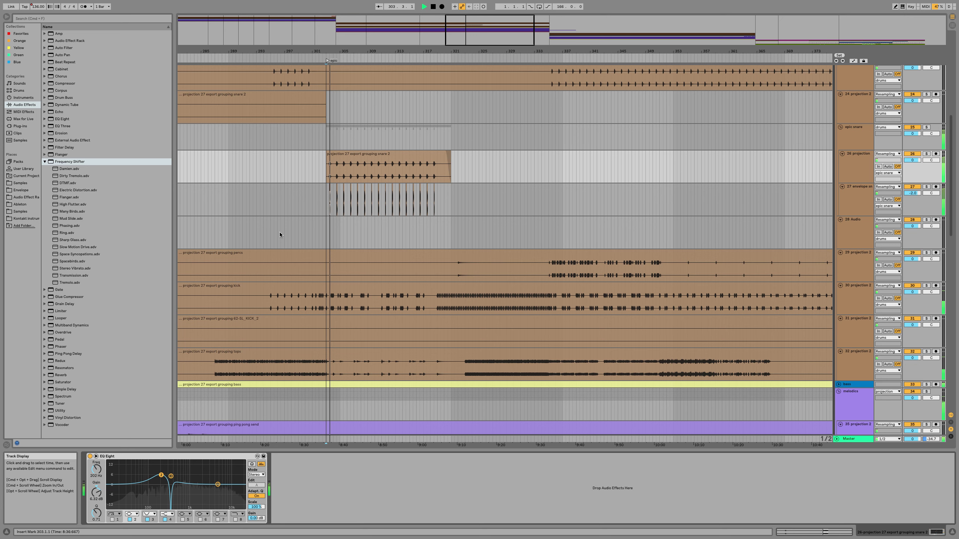
Switch off the low cut on the envelope snare's EQ Eight and check the remaining curve in the enlarged display.
click(325, 189)
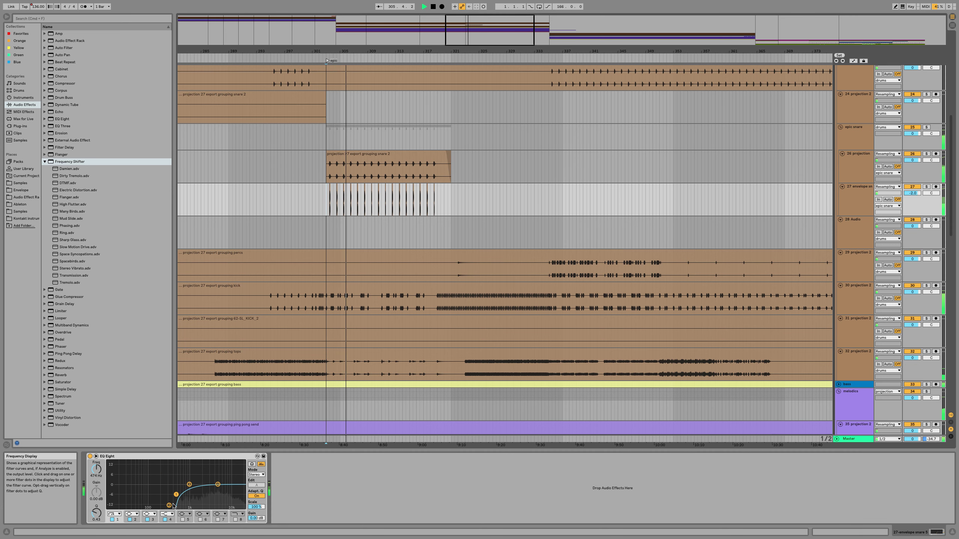
click(112, 520)
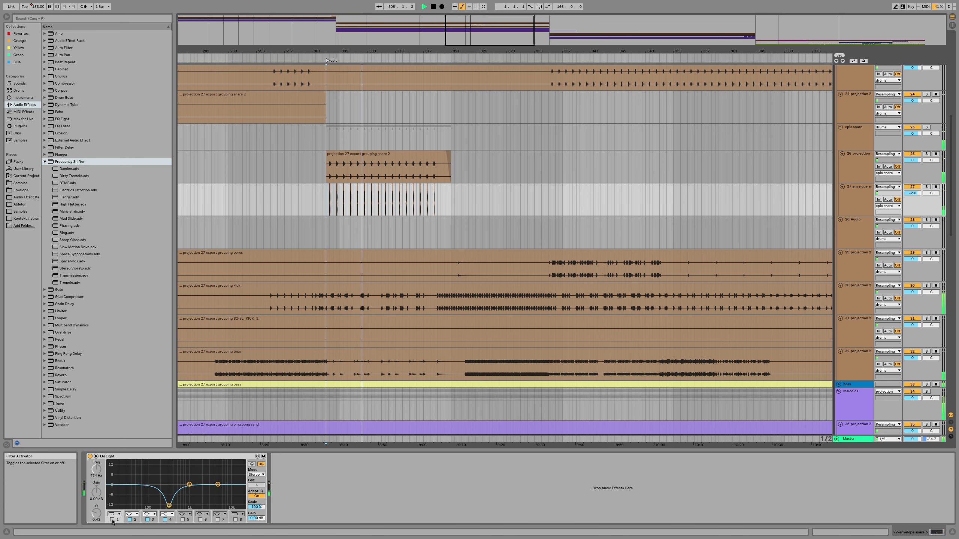
double_click(167, 480)
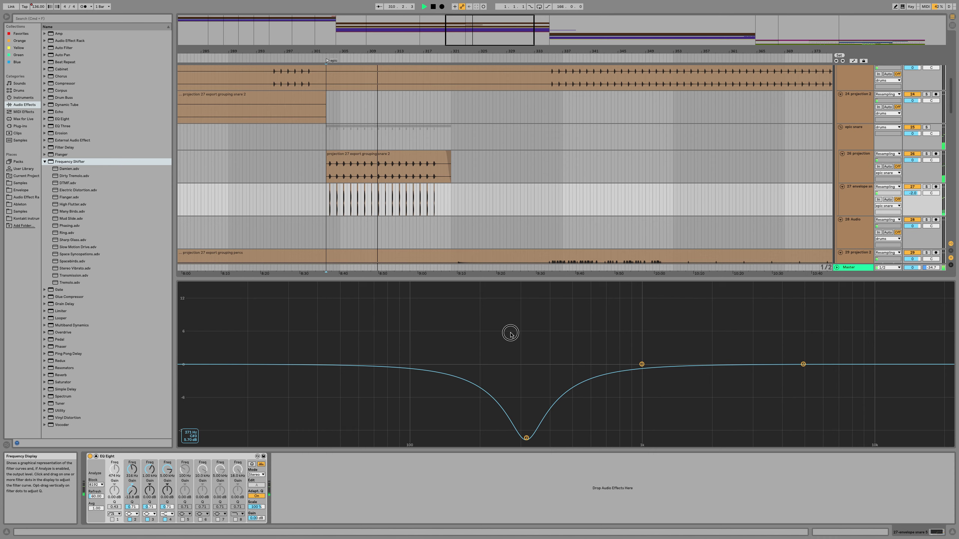
double_click(510, 334)
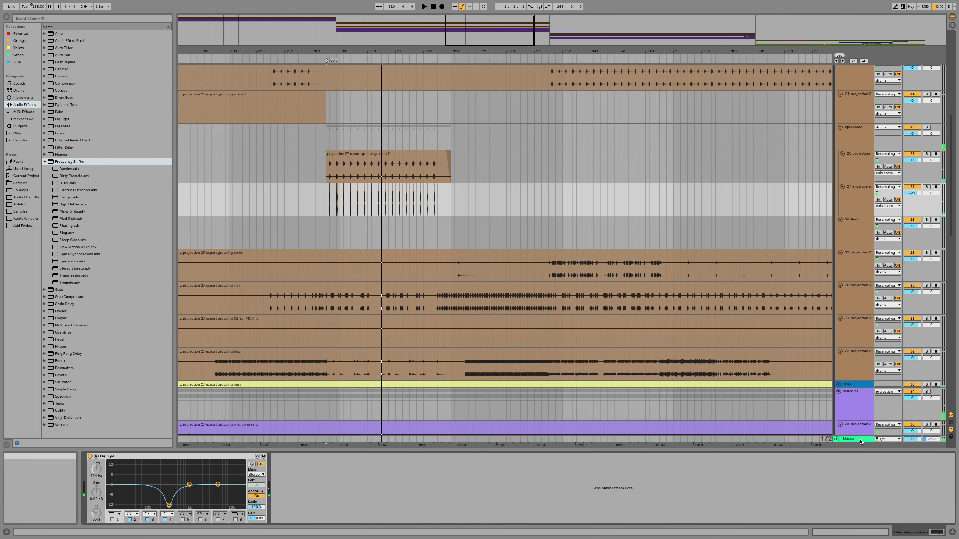
Solo the envelope snare and the snare 2 track in turn and compare their peaks on the master's spectrum display.
click(927, 187)
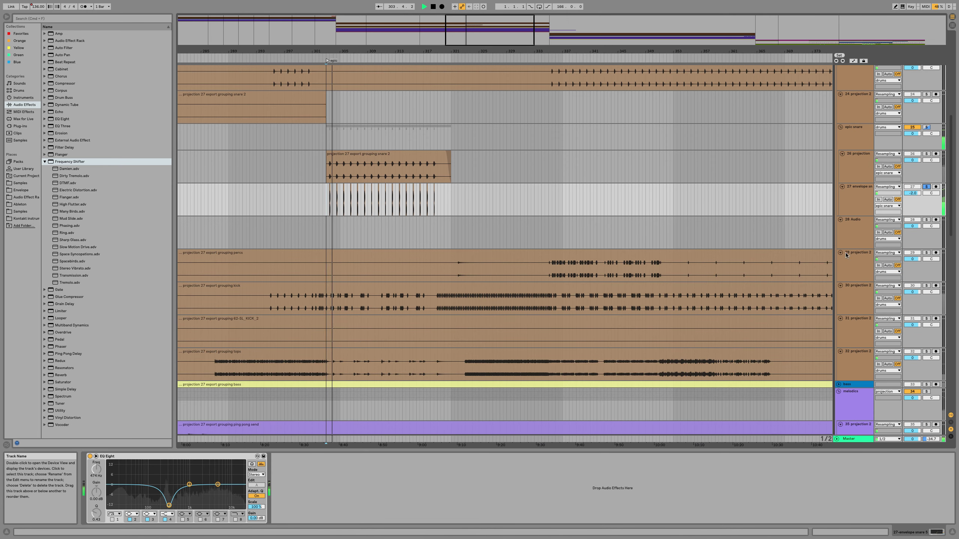
click(851, 439)
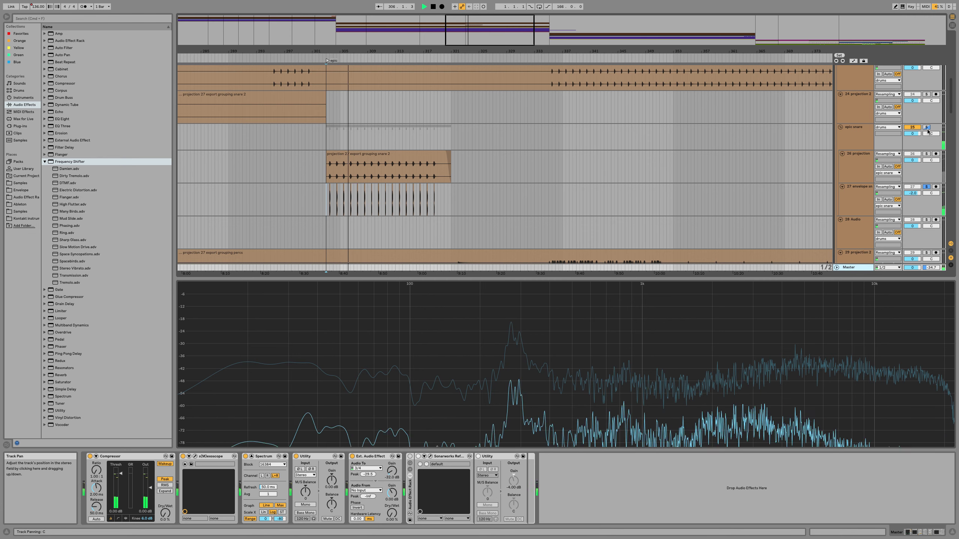
click(928, 154)
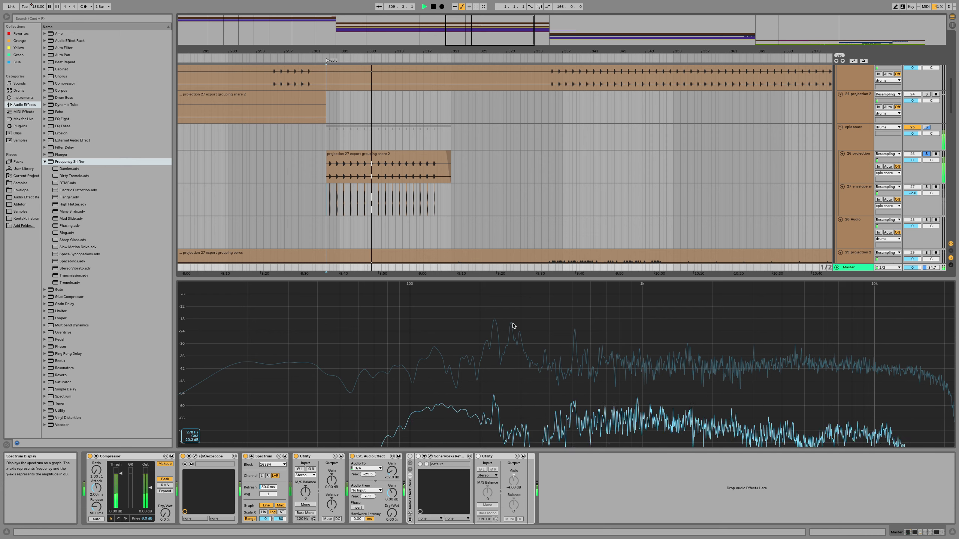
key(space)
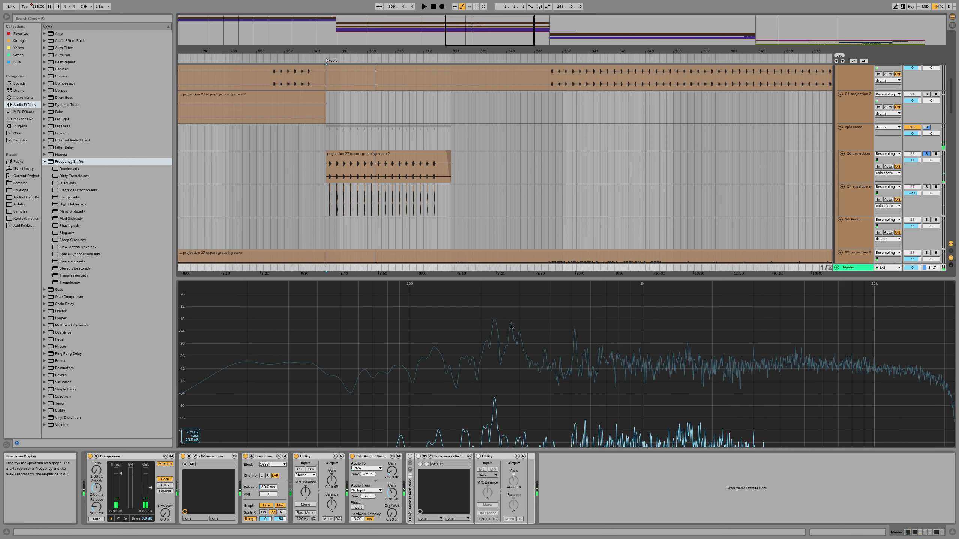
Select all the envelope snare clips and set their transposition to -3 st.
click(862, 190)
drag(479, 198, 318, 197)
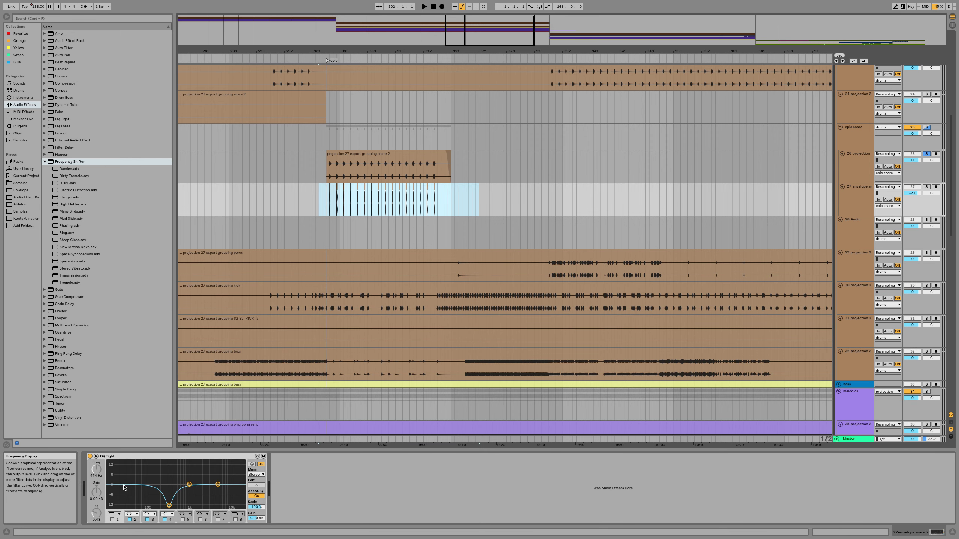
key(shift+Tab)
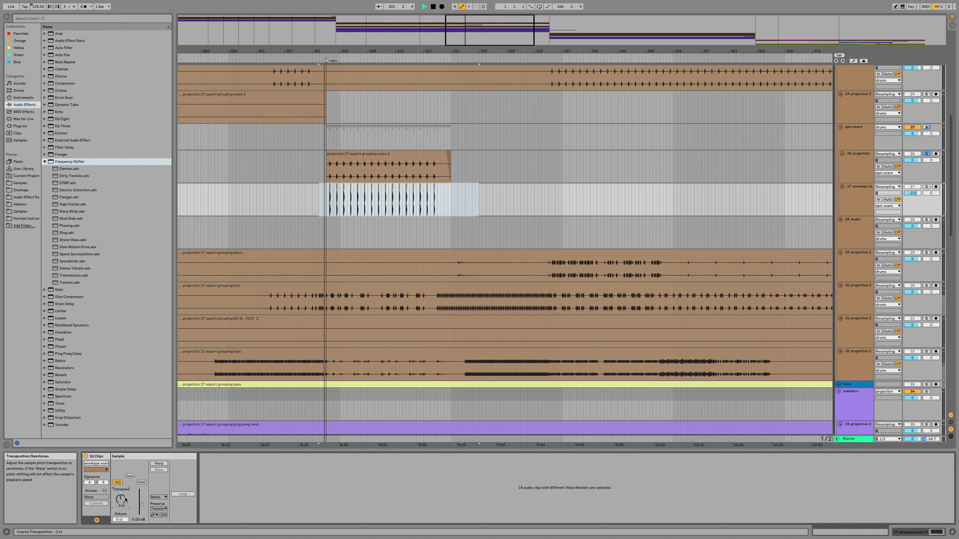
key(shift+Tab)
key(shift+Tab)
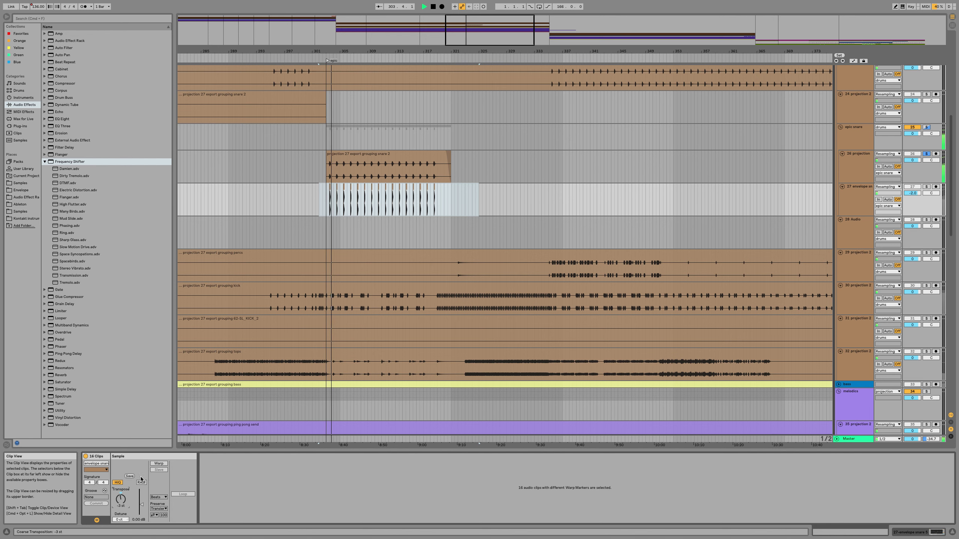
Solo the whole epic snare group and switch off band 2 on snare 2's EQ Eight.
click(927, 128)
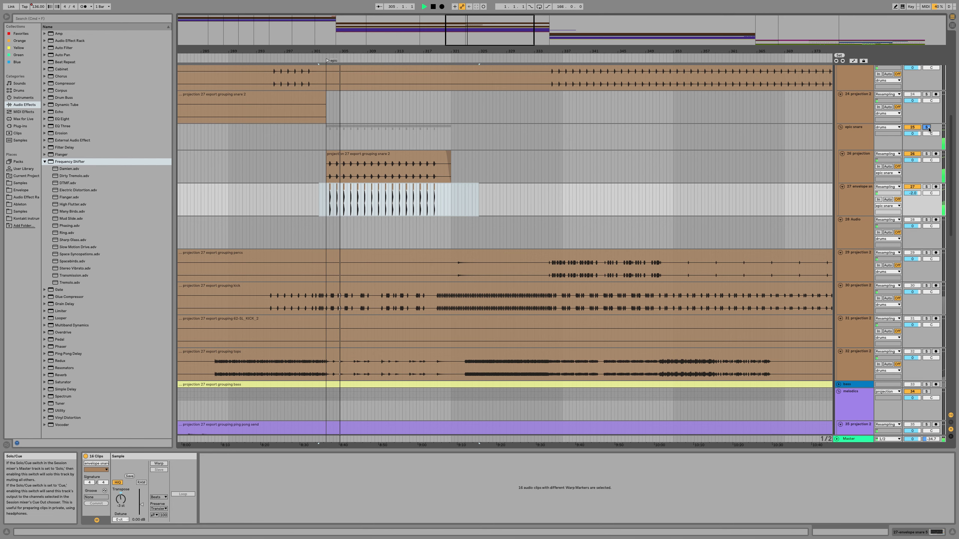
click(855, 440)
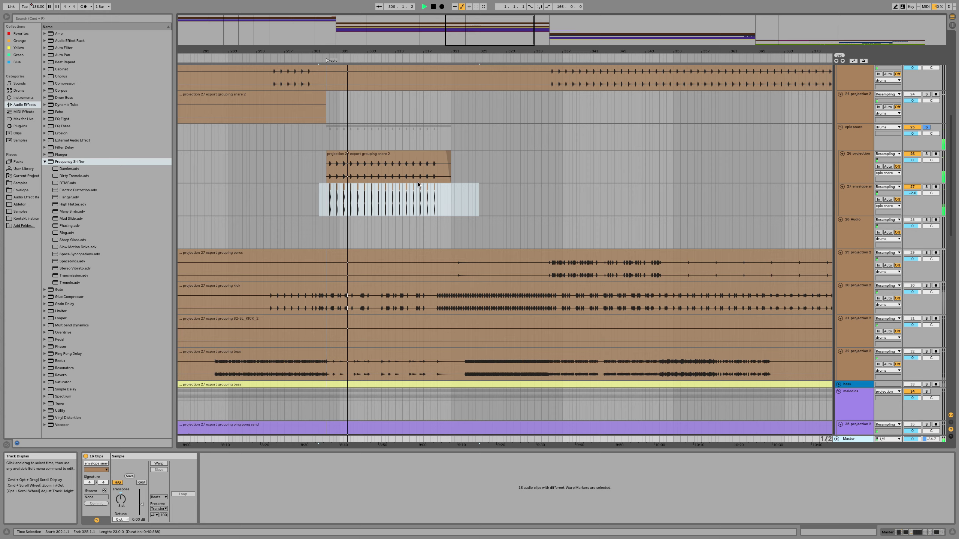
scroll(504, 185, down, 2)
click(326, 138)
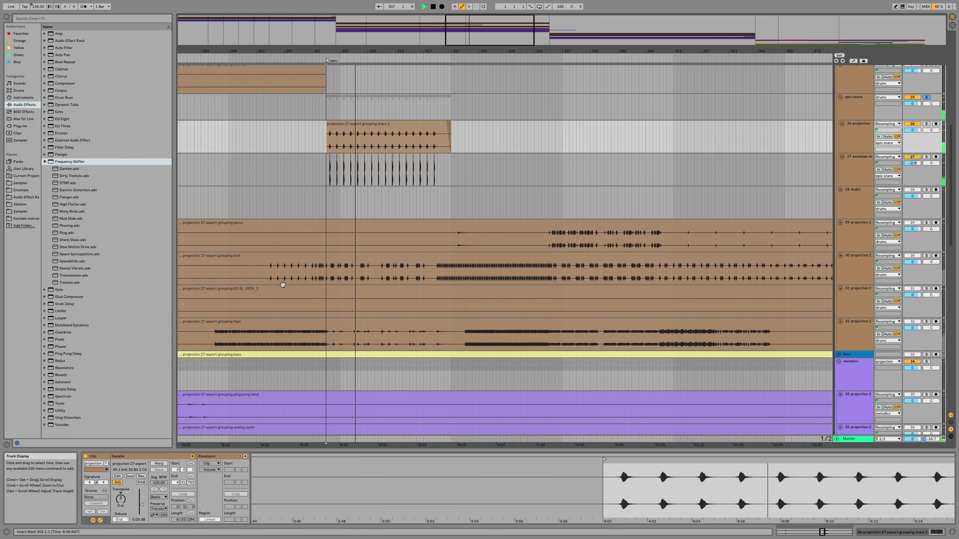
key(shift+Tab)
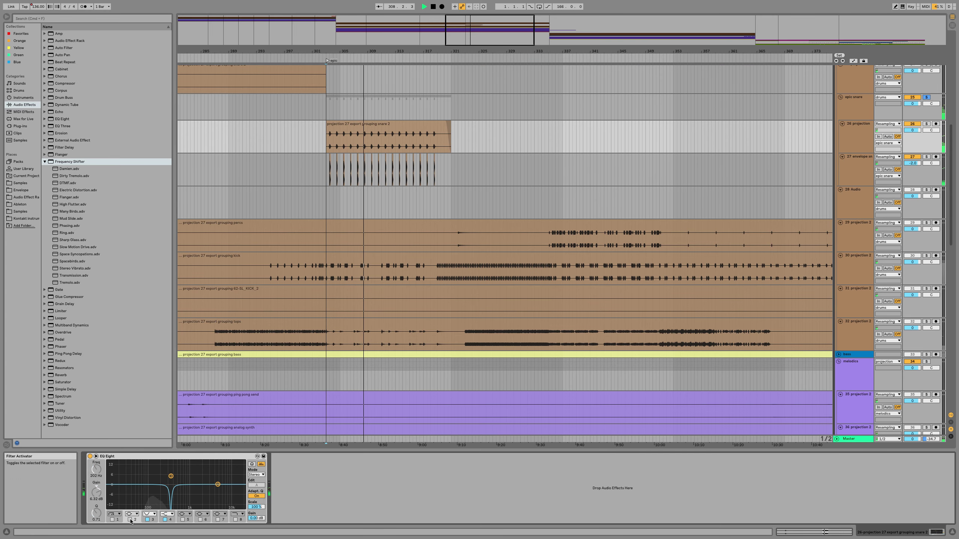
click(131, 521)
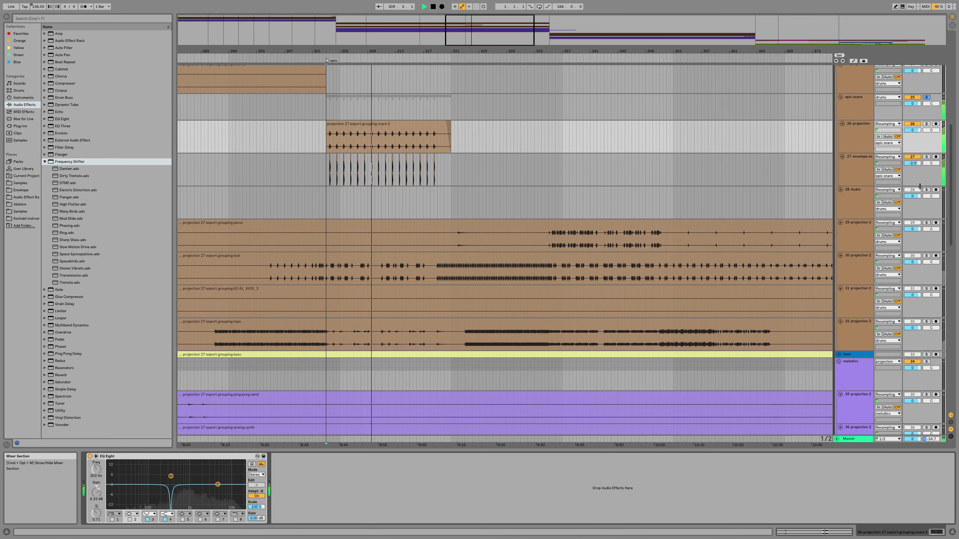
Lower the envelope snare's volume and adjust the low band of the reverb's EQ on the epic snare group.
click(927, 157)
click(927, 157)
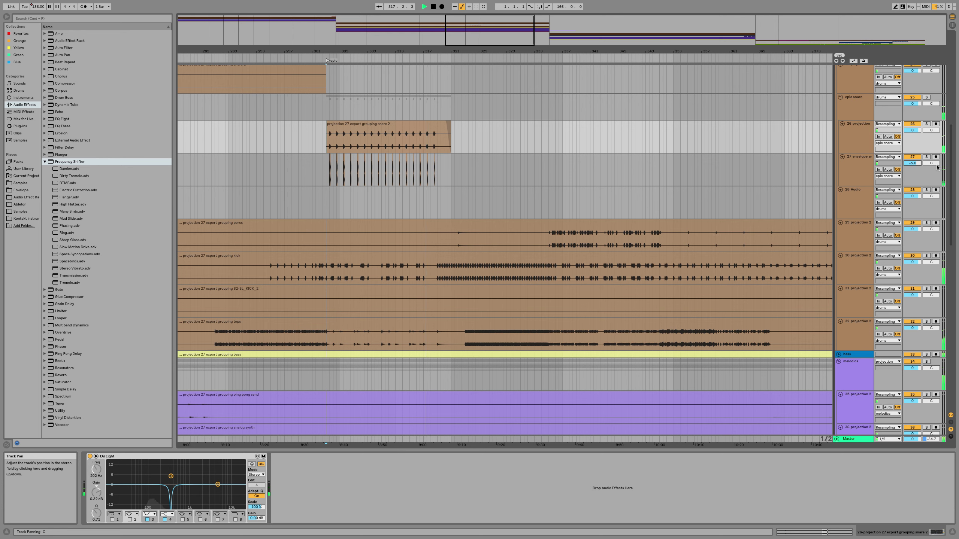
scroll(505, 200, up, 5)
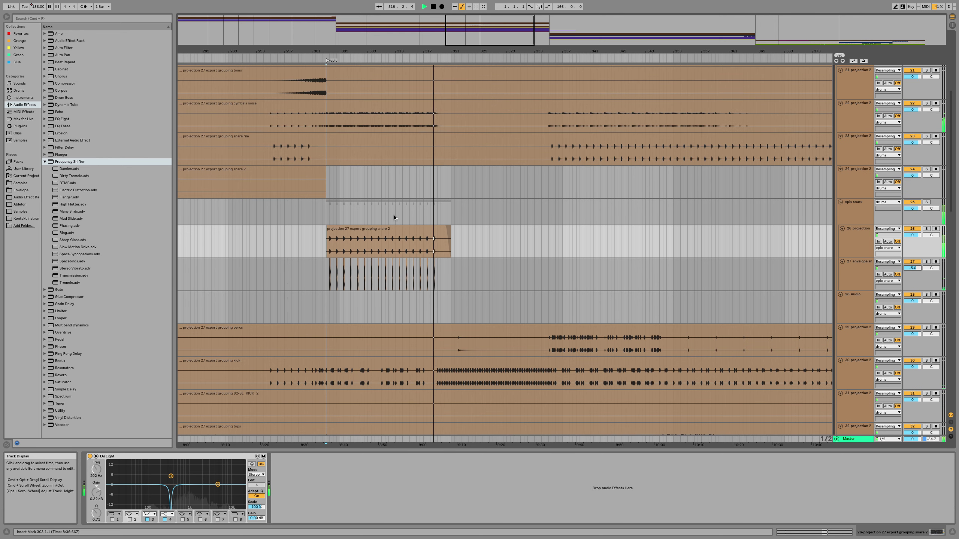
click(327, 217)
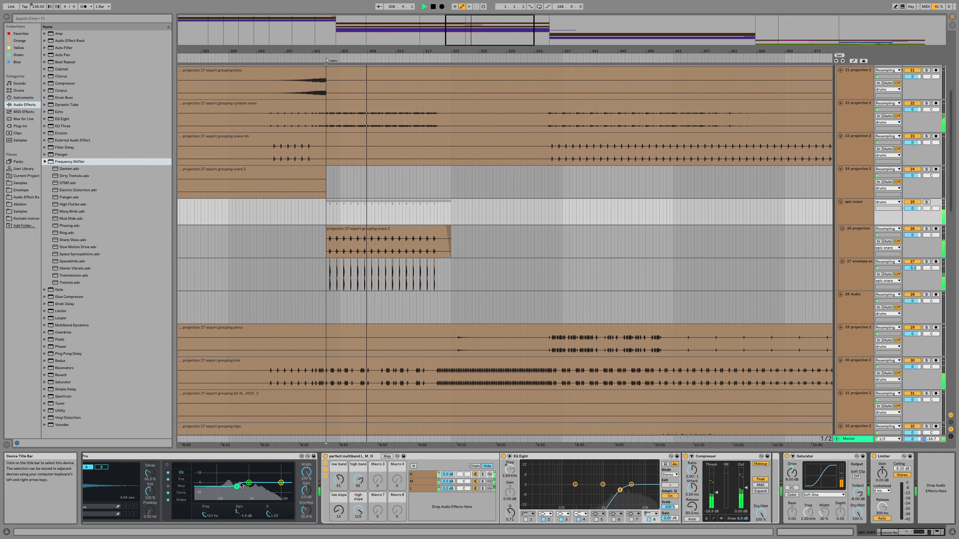
Switch the envelope snare's EQ Eight low cut back on with a gentler slope and turn its band 2 off.
click(324, 267)
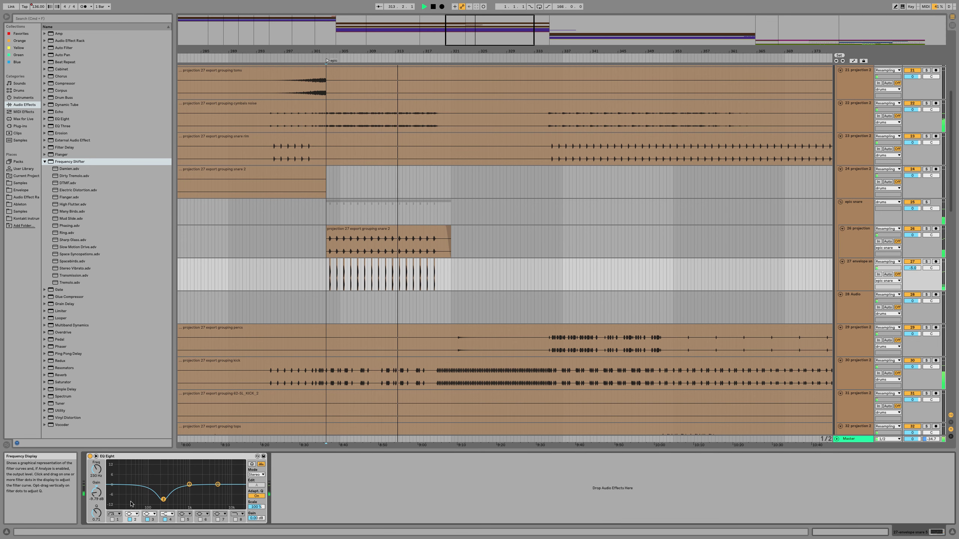
click(112, 520)
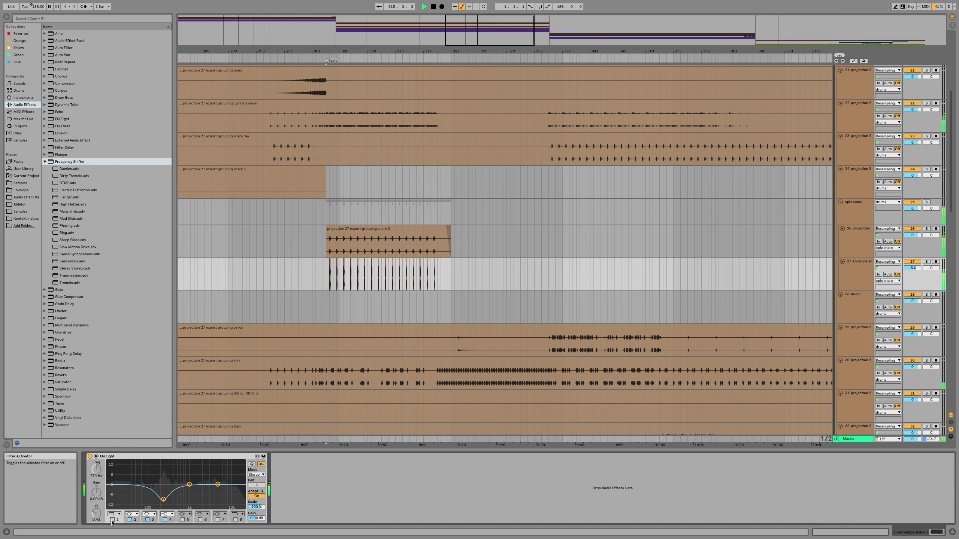
click(114, 514)
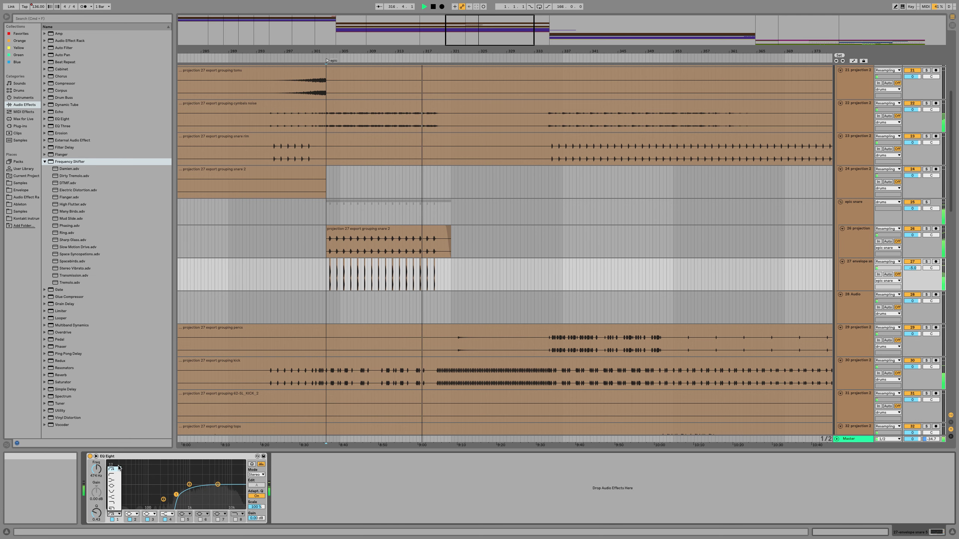
click(114, 478)
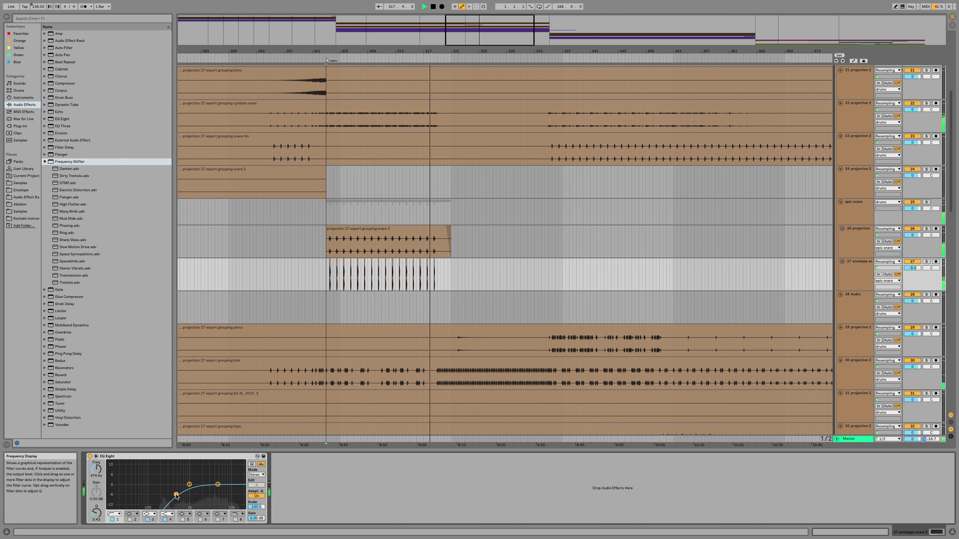
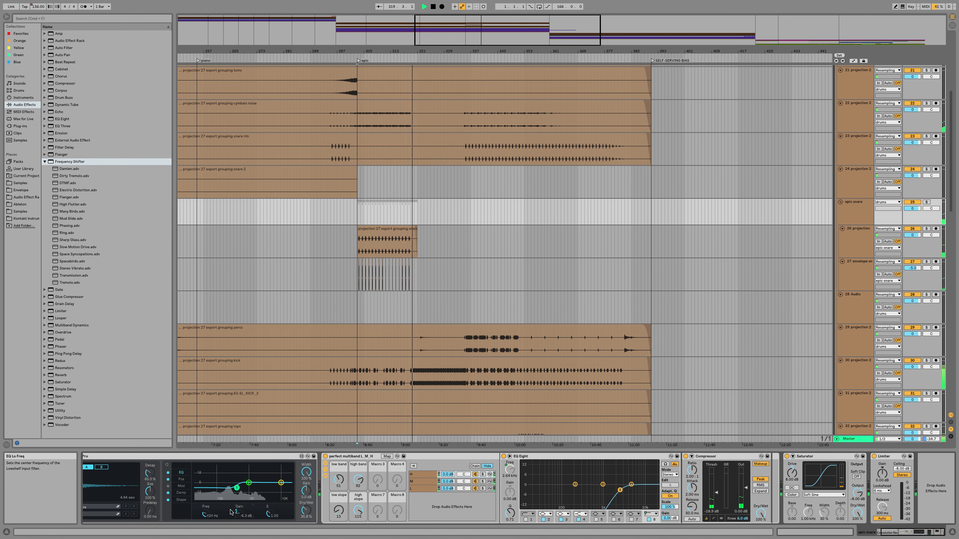
Collapse the epic snare group in the arrangement.
click(840, 201)
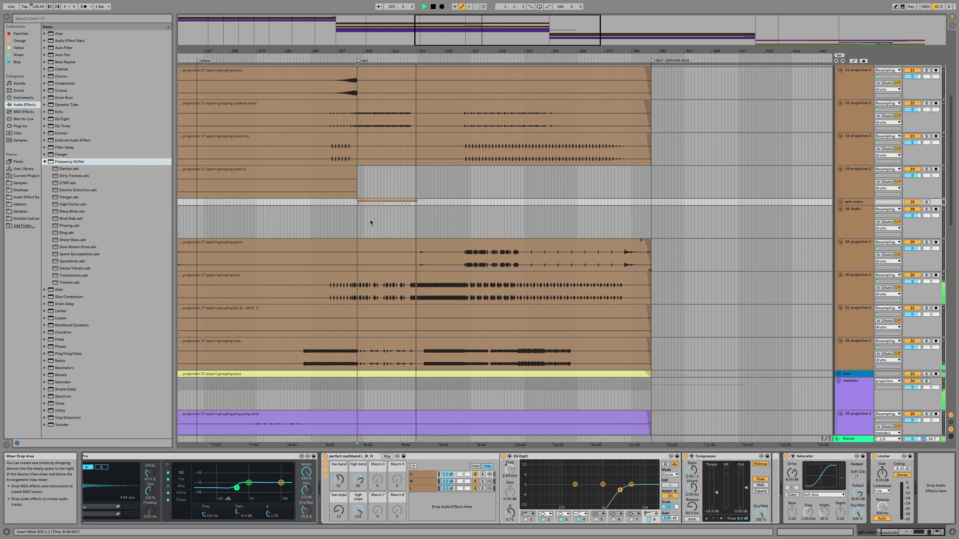
Replay the epic section, solo the new 28 Audio track and set its audio input to the epic snare group.
click(357, 225)
key(space)
click(408, 221)
click(927, 209)
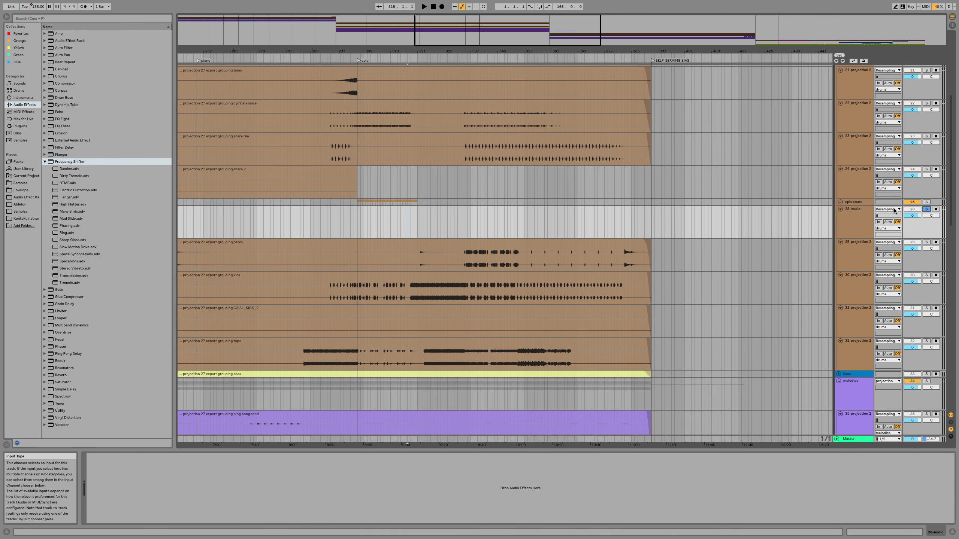
click(888, 209)
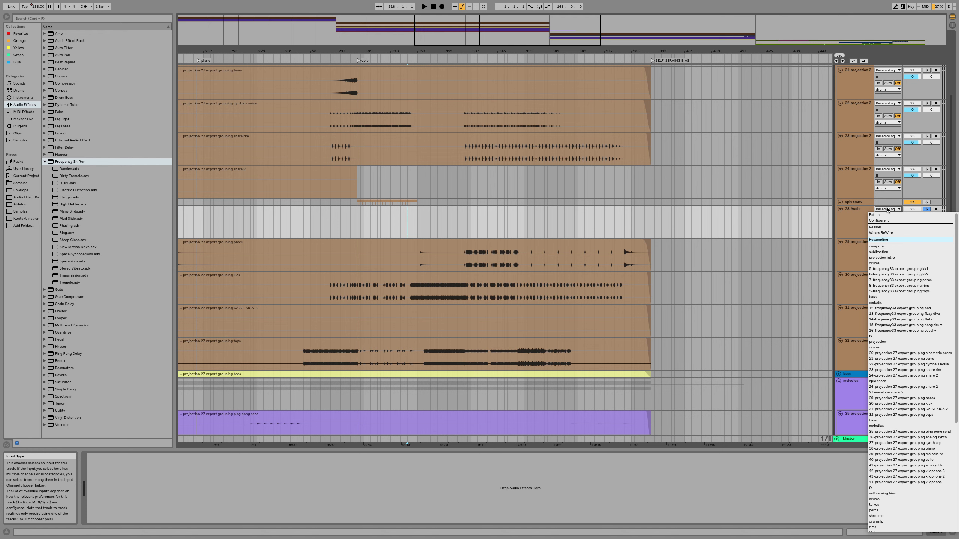
scroll(895, 393, down, 6)
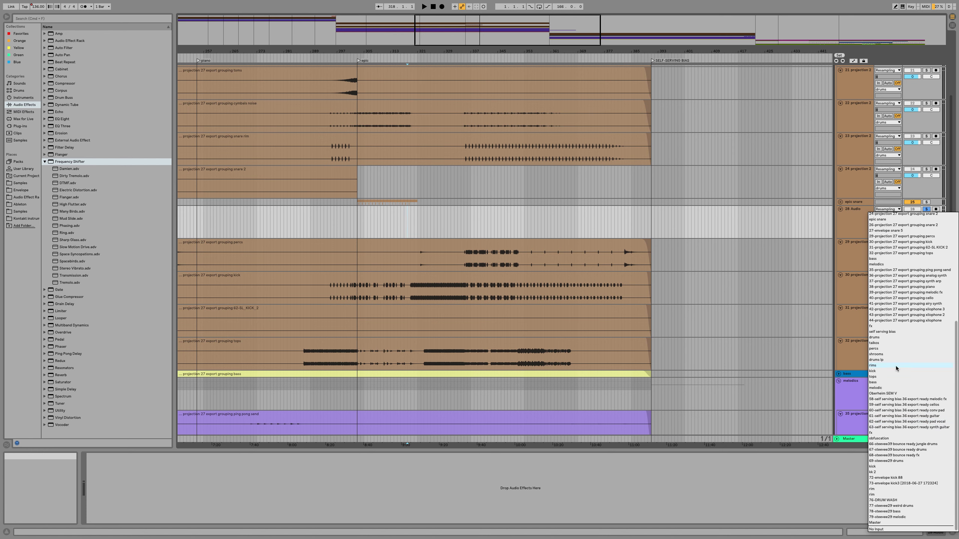
scroll(896, 366, up, 4)
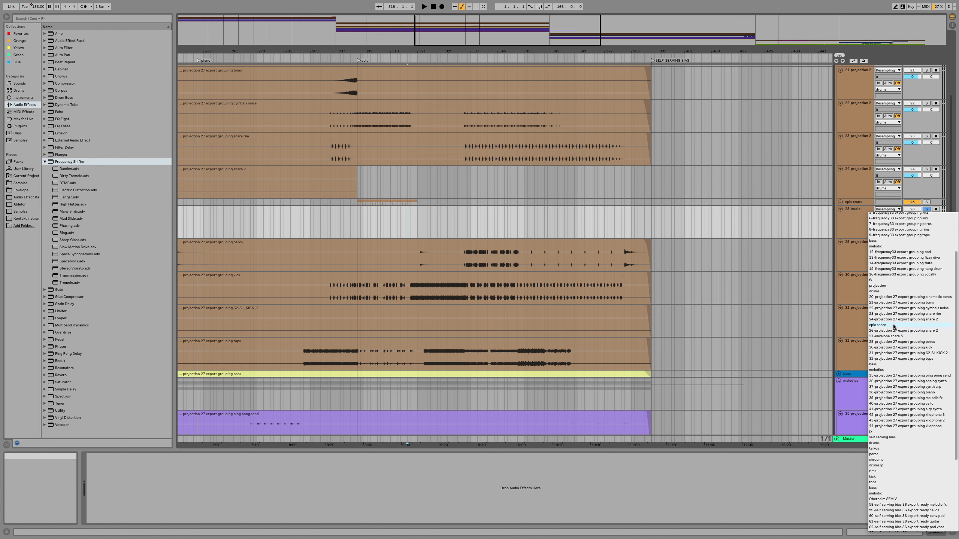
click(905, 325)
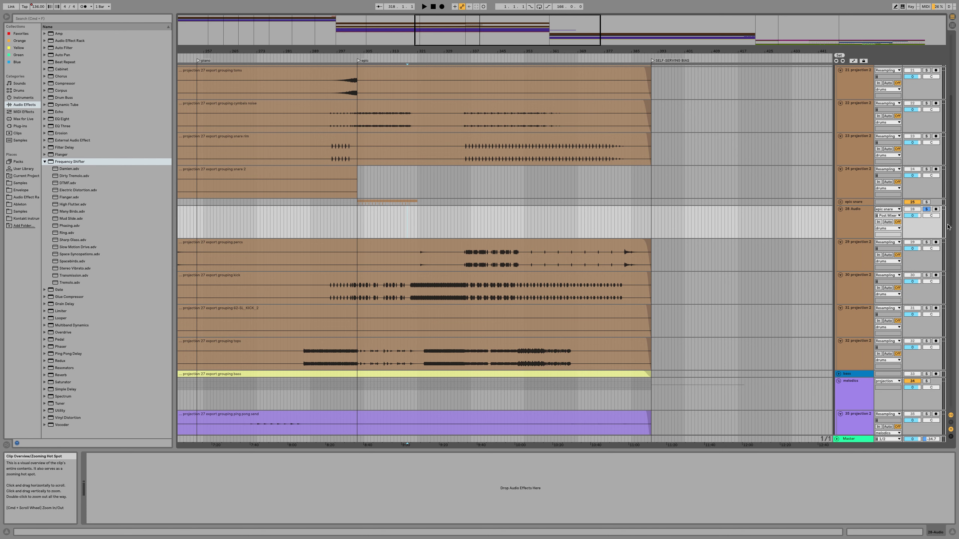
Arm 28 Audio, solo the epic snare group and record its last snare hit and tail.
click(934, 209)
click(935, 210)
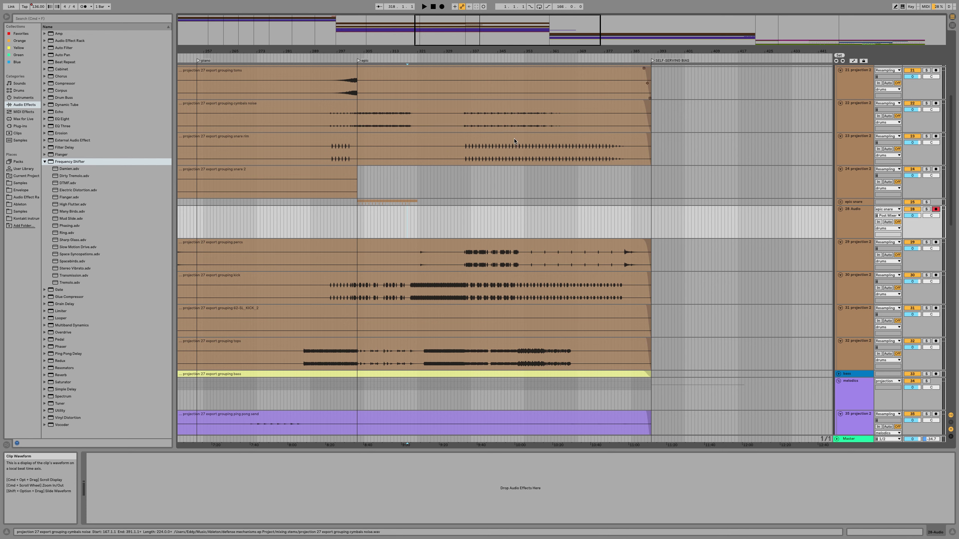
click(927, 202)
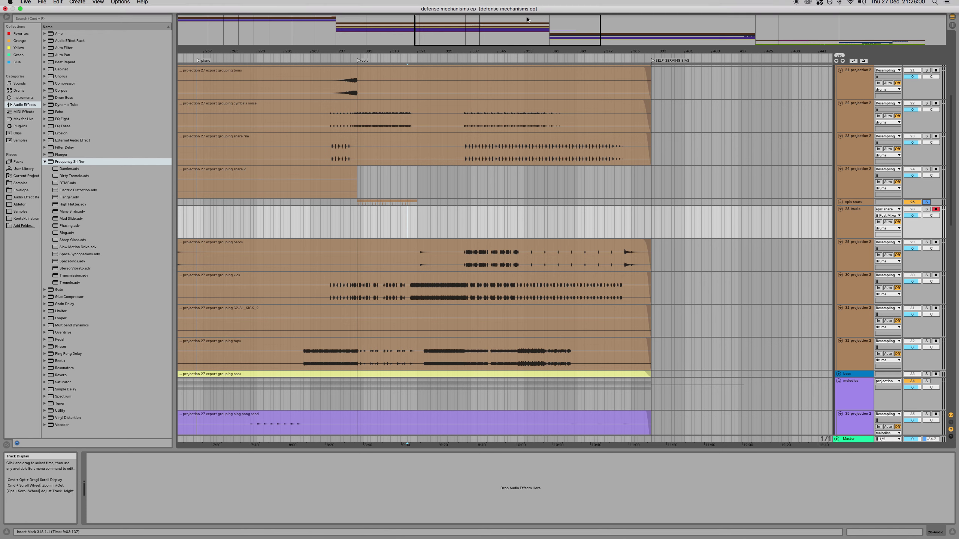
click(442, 6)
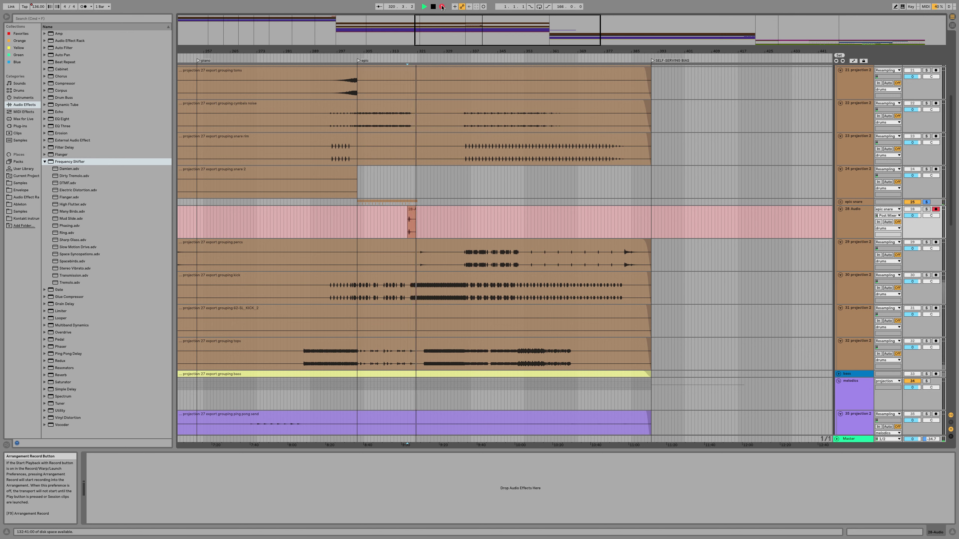
click(443, 7)
Reverse the recorded snare clip, place it ending at the epic marker with a short fade-out and unsolo the epic snare group.
mouse_move(411, 216)
mouse_down()
mouse_move(345, 214)
mouse_move(395, 213)
mouse_move(369, 211)
mouse_up()
scroll(344, 214, up, 5)
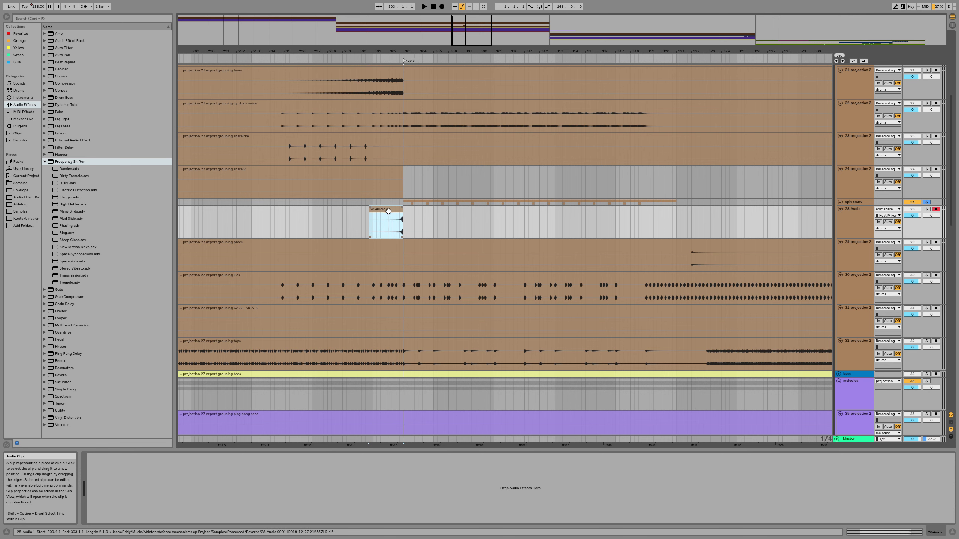
scroll(388, 211, up, 8)
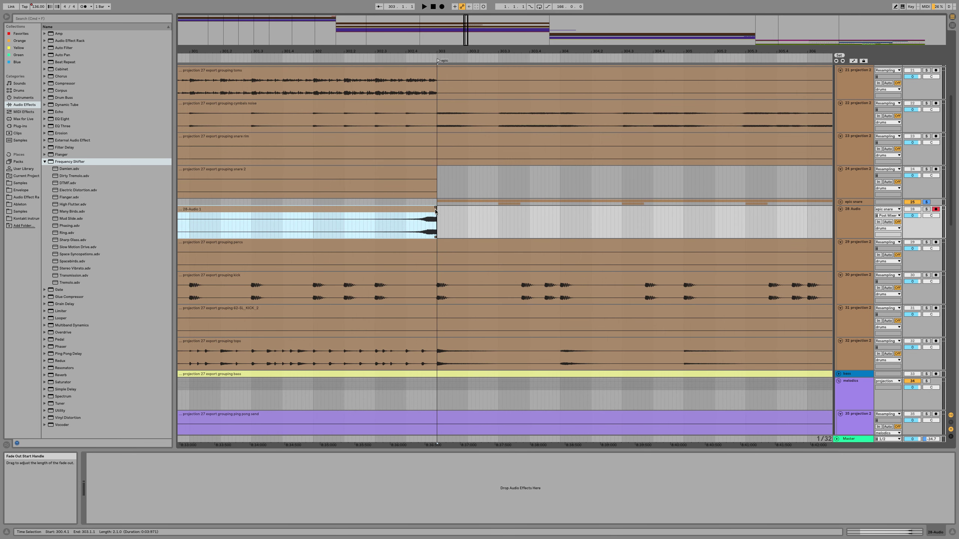
drag(433, 213, 427, 210)
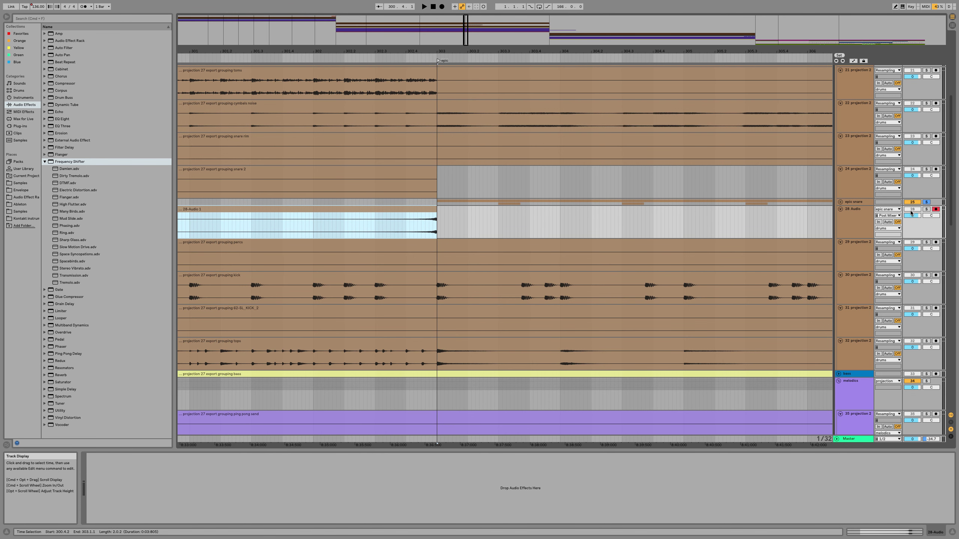
click(926, 203)
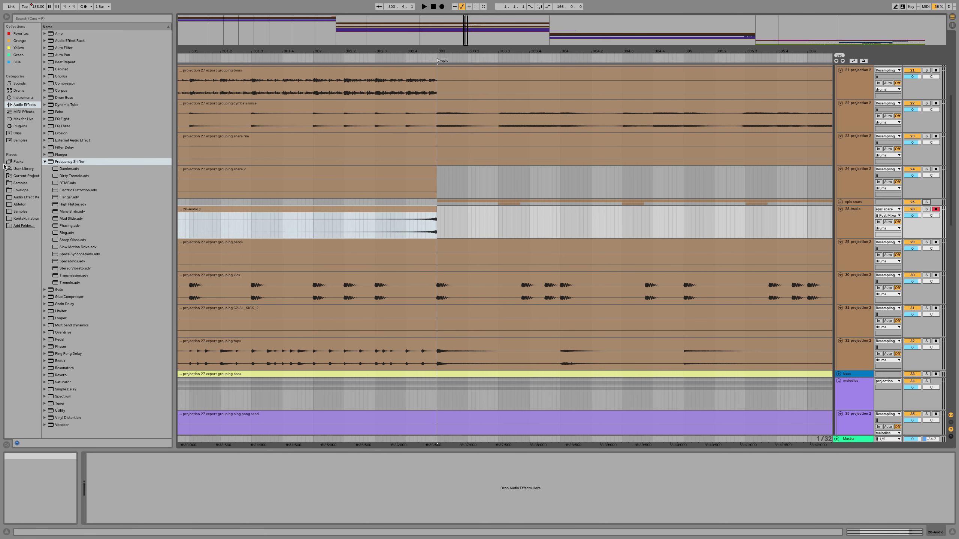
Add a Limiter to the 28 Audio track, set its gain to 24 dB and lower its ceiling.
click(45, 161)
click(62, 190)
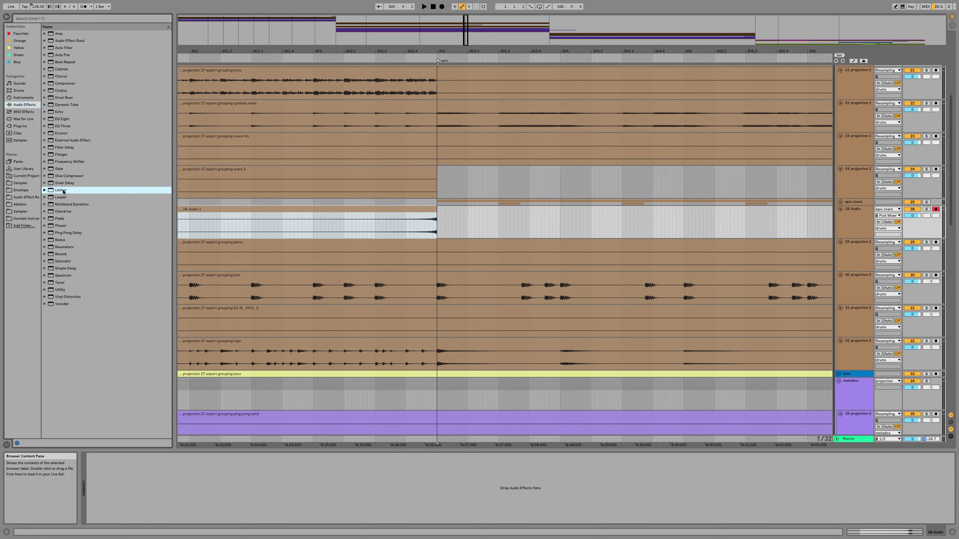
drag(160, 531, 137, 490)
click(122, 469)
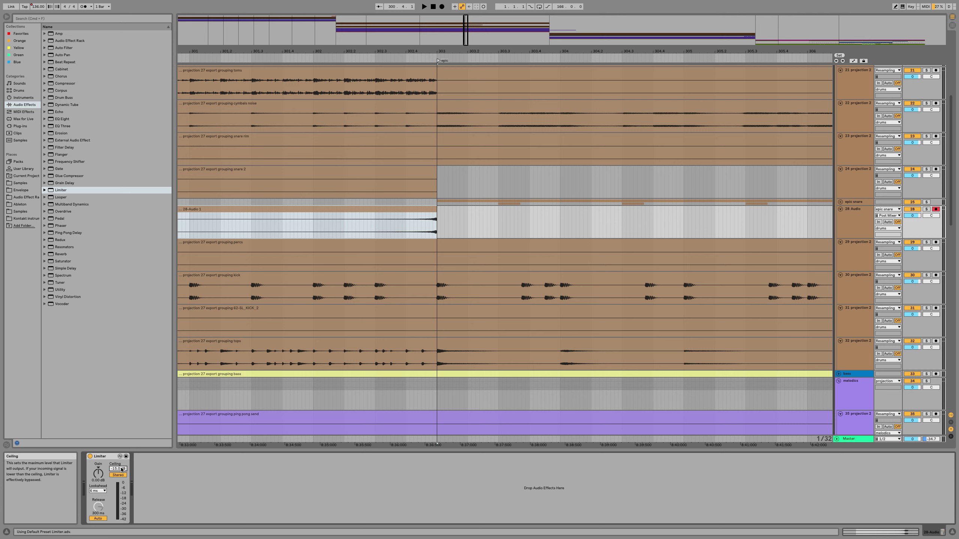
drag(99, 477, 121, 477)
Audition the reversed snare soloed and in the mix, and set the Limiter's ceiling to -14.0 dB.
key(space)
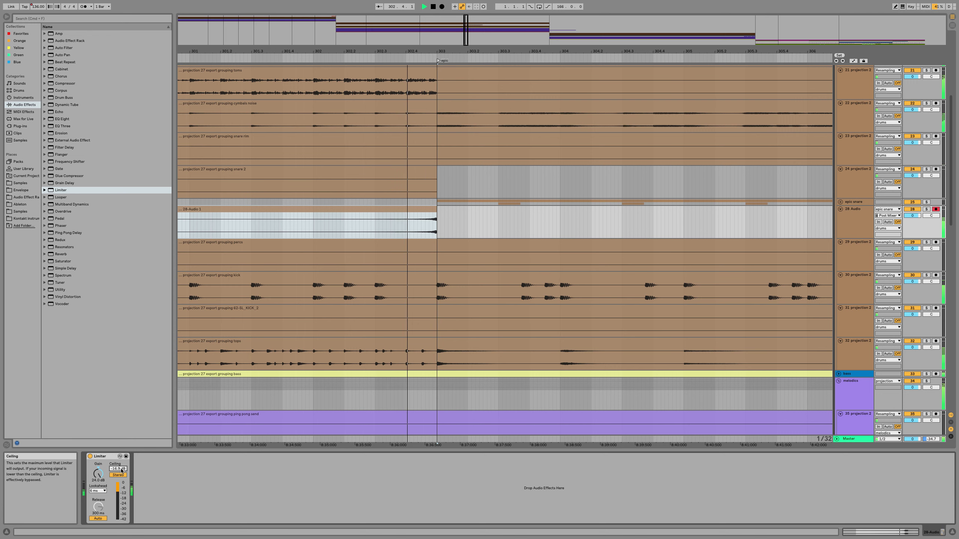
click(927, 209)
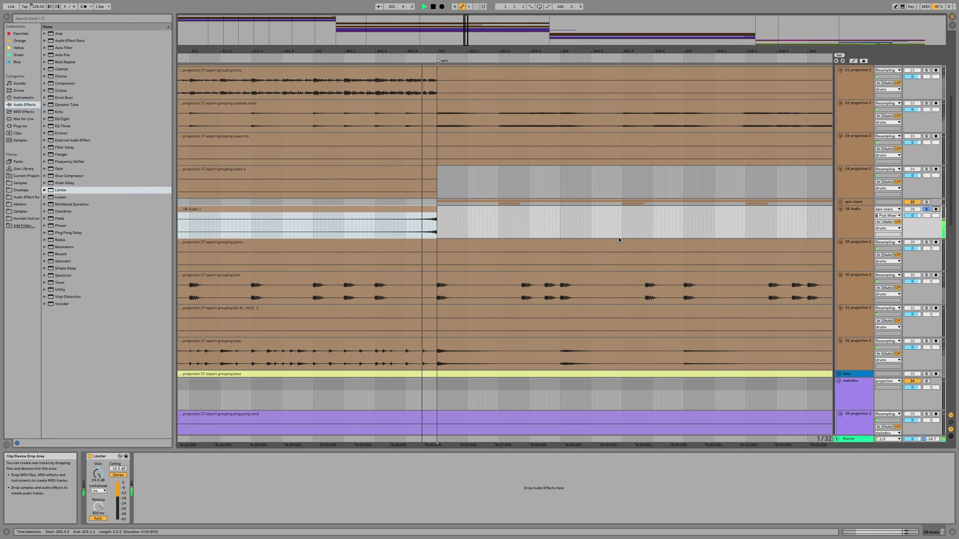
click(926, 209)
key(space)
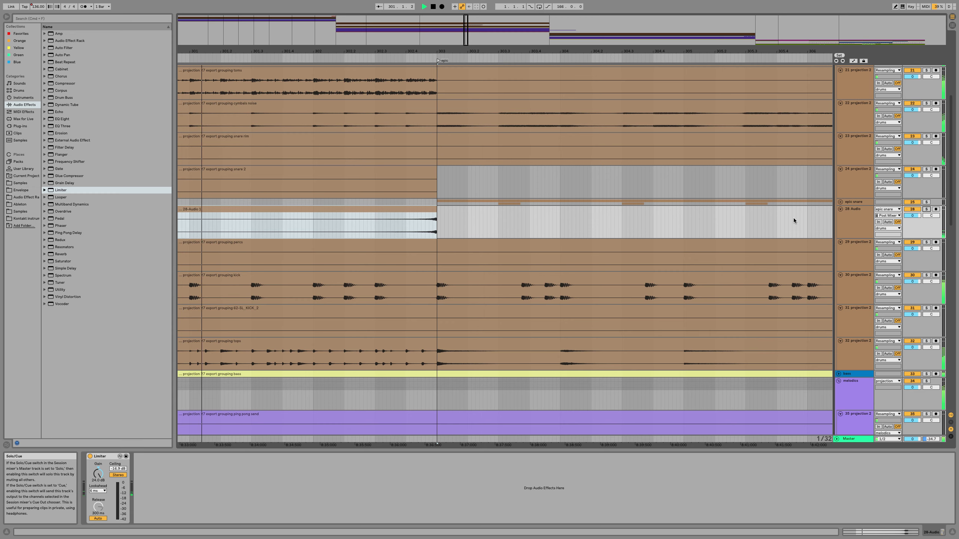
scroll(474, 224, down, 3)
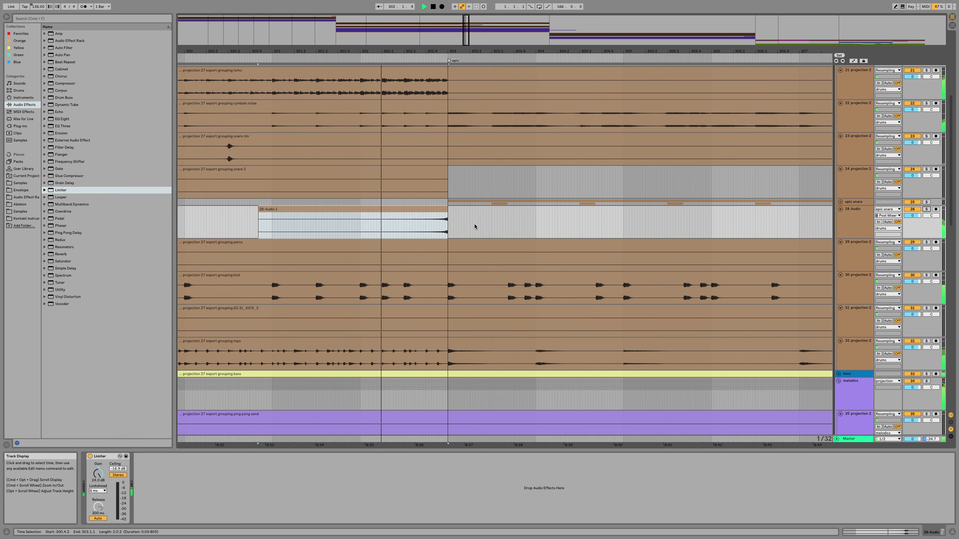
key(space)
key(space)
drag(122, 468, 123, 465)
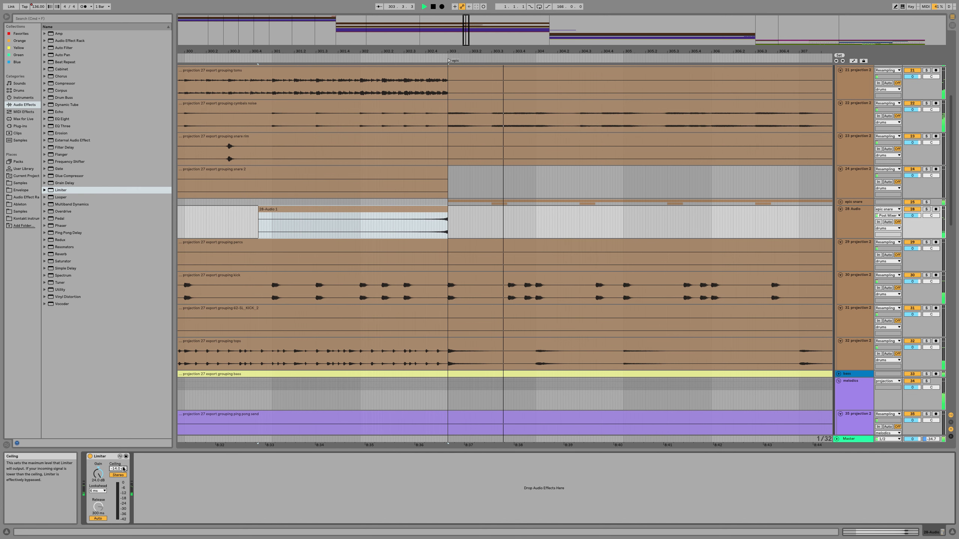
Play on through projection's epic section and look over the epic snare chain and the drum and melodic tracks.
scroll(493, 185, down, 5)
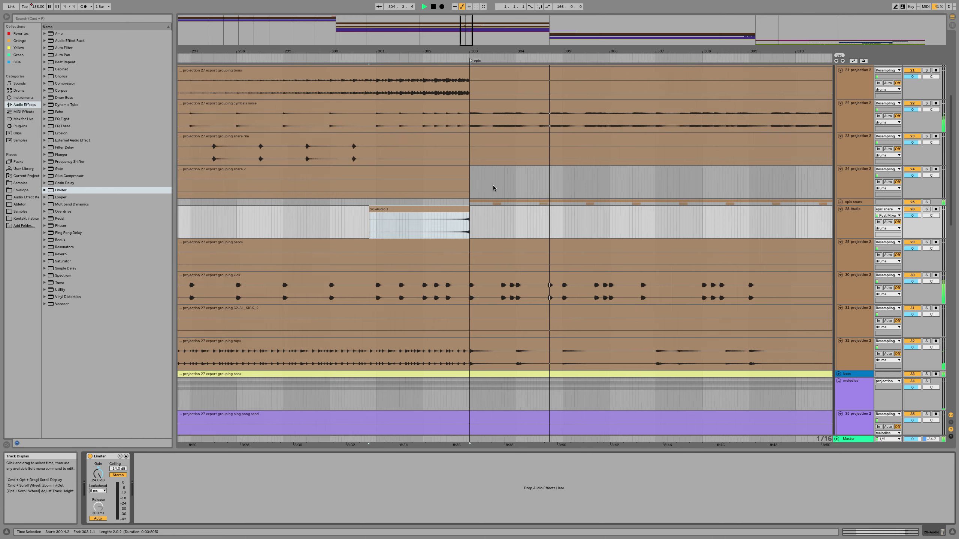
click(853, 203)
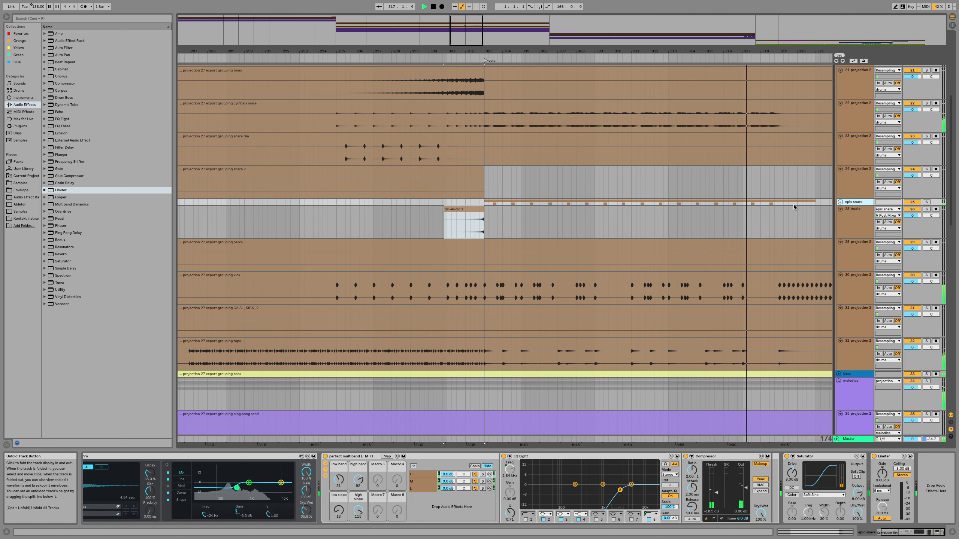
scroll(715, 202, down, 8)
scroll(713, 202, right, 4)
scroll(675, 211, down, 4)
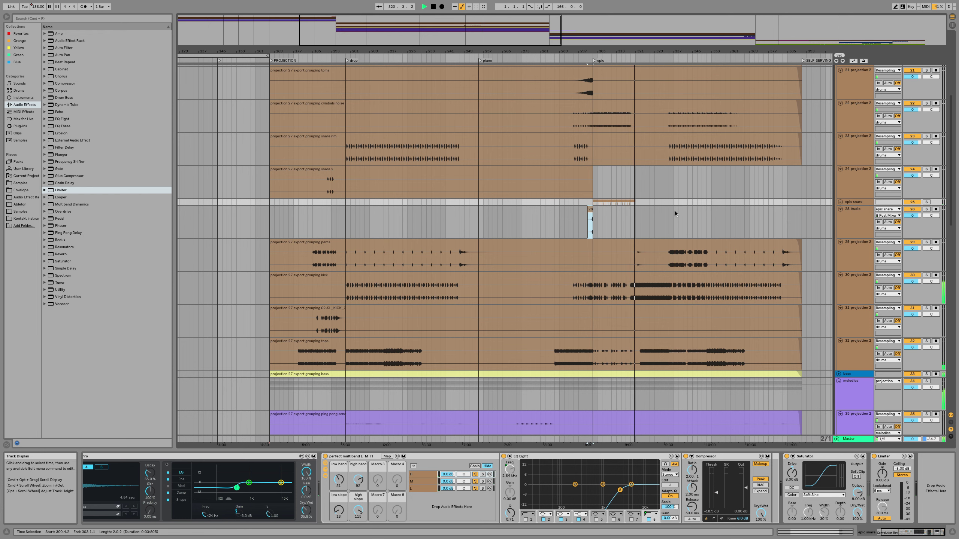
scroll(675, 211, up, 7)
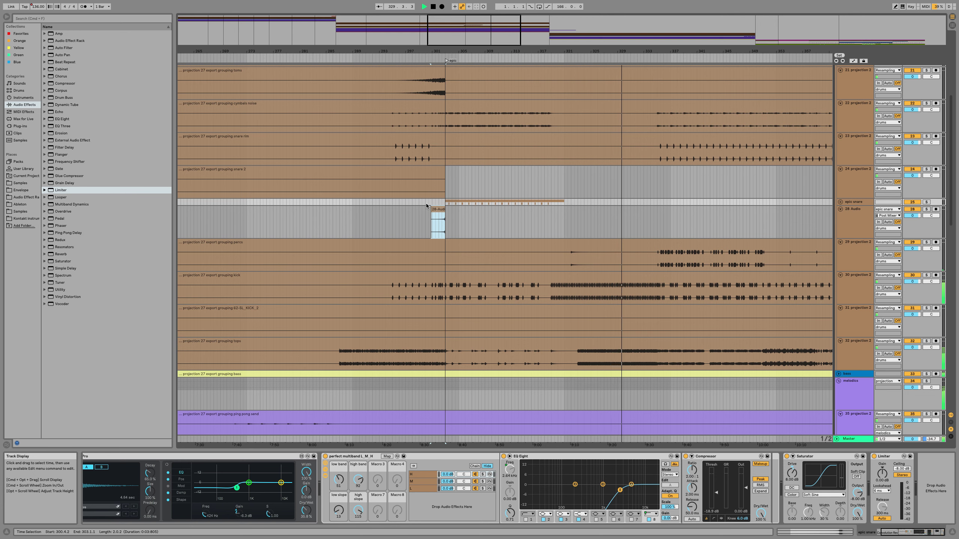
scroll(426, 204, down, 5)
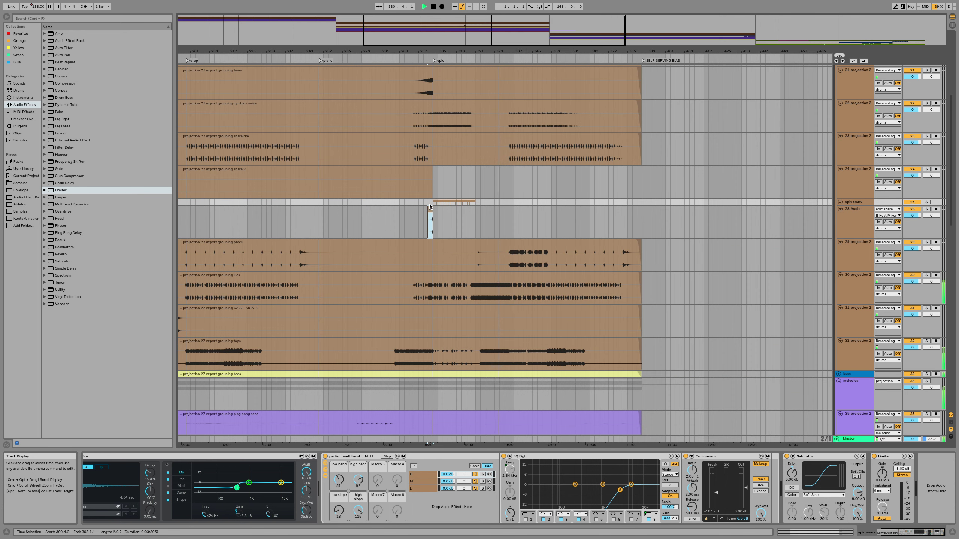
scroll(790, 203, down, 5)
scroll(804, 281, down, 15)
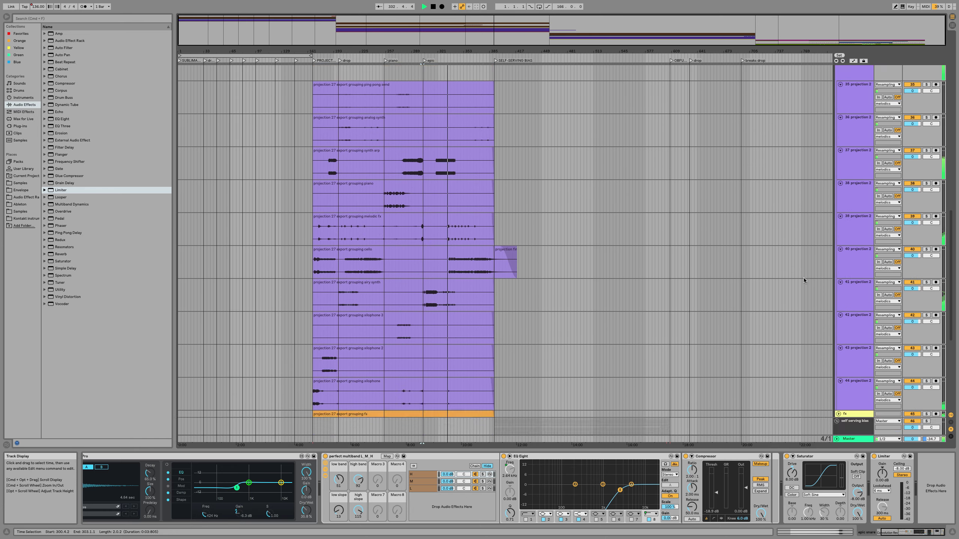
scroll(803, 277, up, 4)
scroll(803, 277, down, 5)
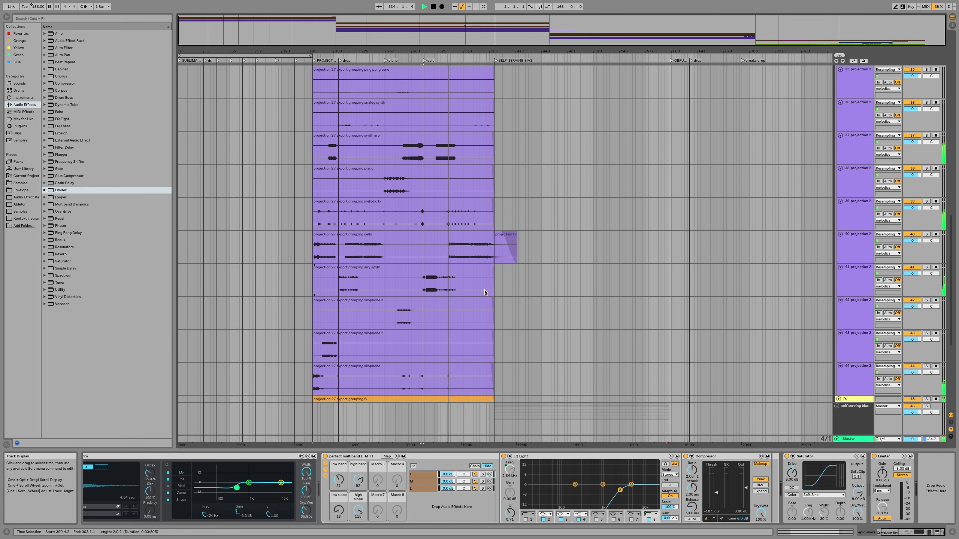
scroll(528, 253, up, 3)
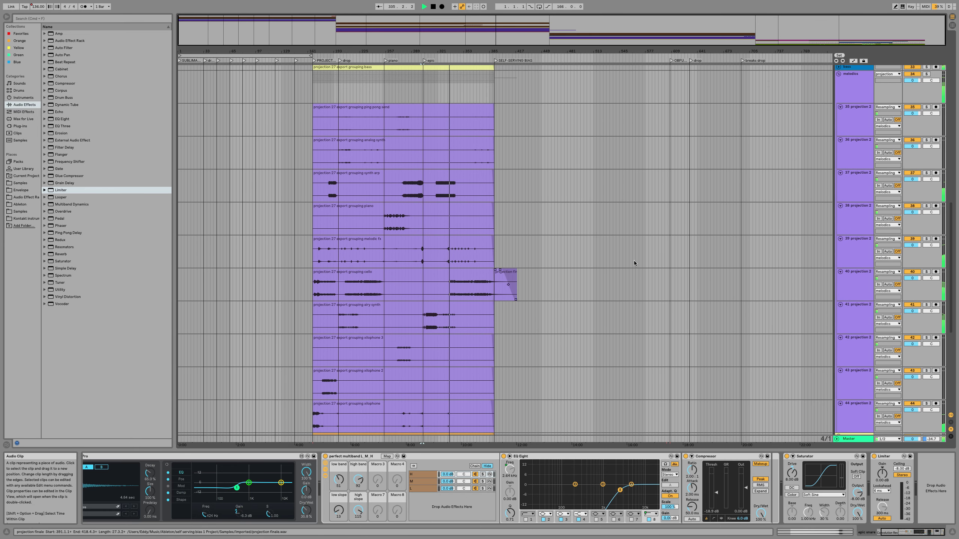
scroll(700, 222, up, 20)
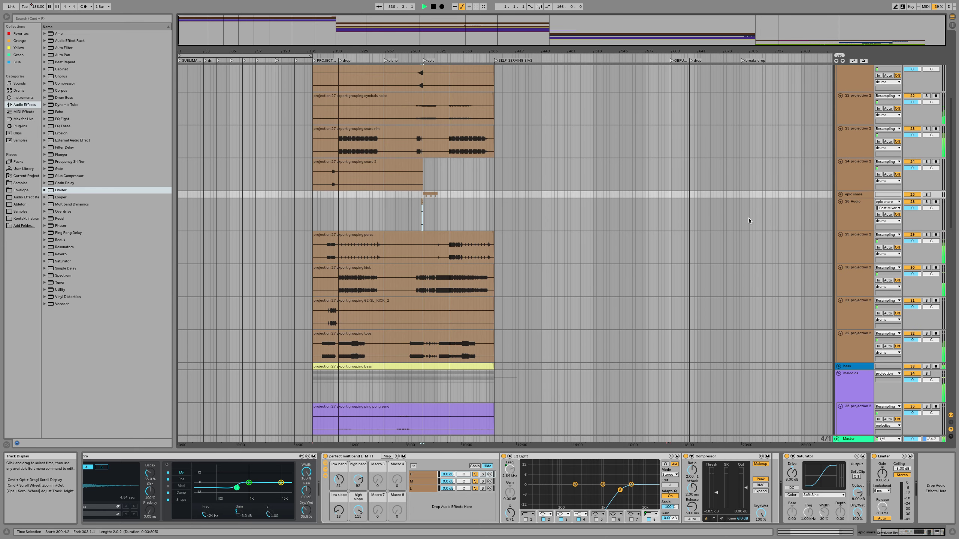
Move the reversed snare track into the melodics group directly below the melodic fx track and rename it melodic fx snare.
scroll(766, 215, down, 5)
click(851, 135)
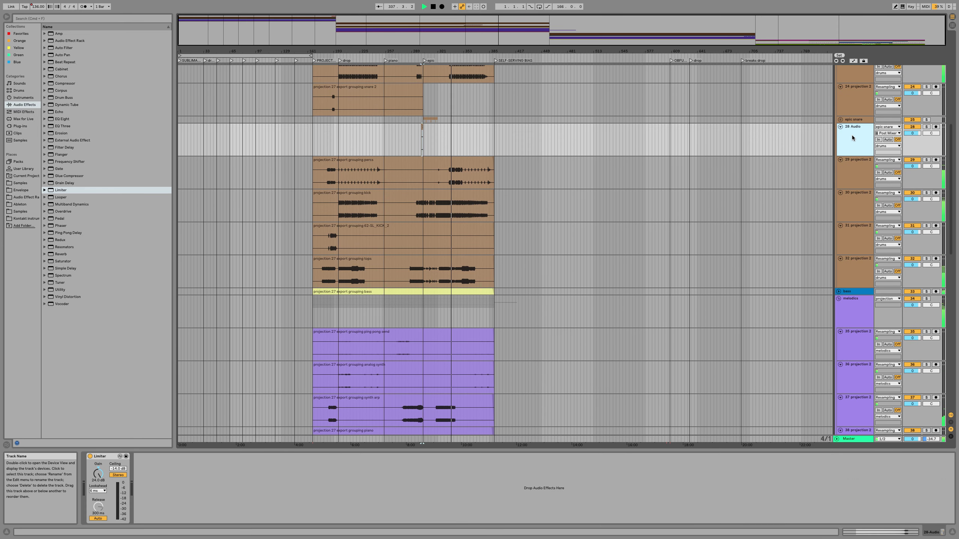
scroll(853, 423, down, 1)
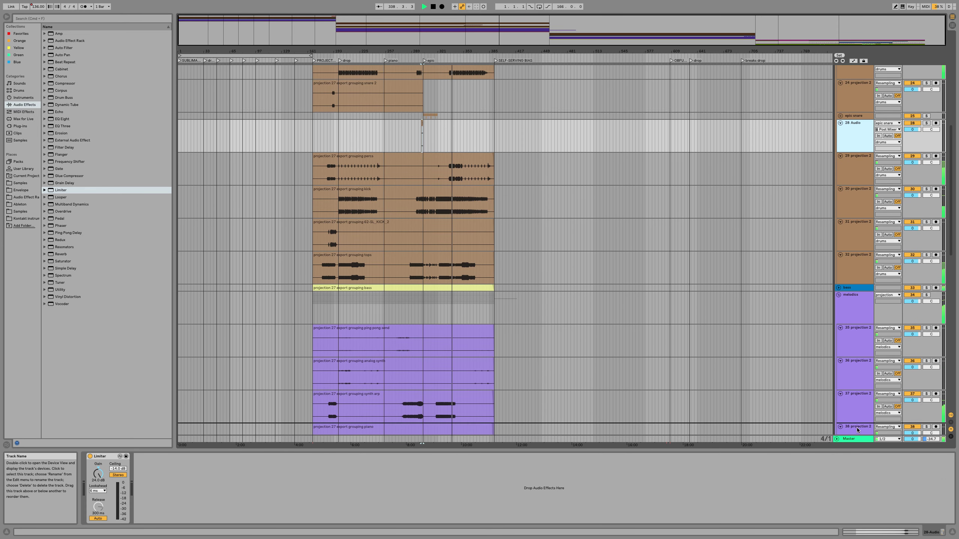
drag(858, 416, 858, 418)
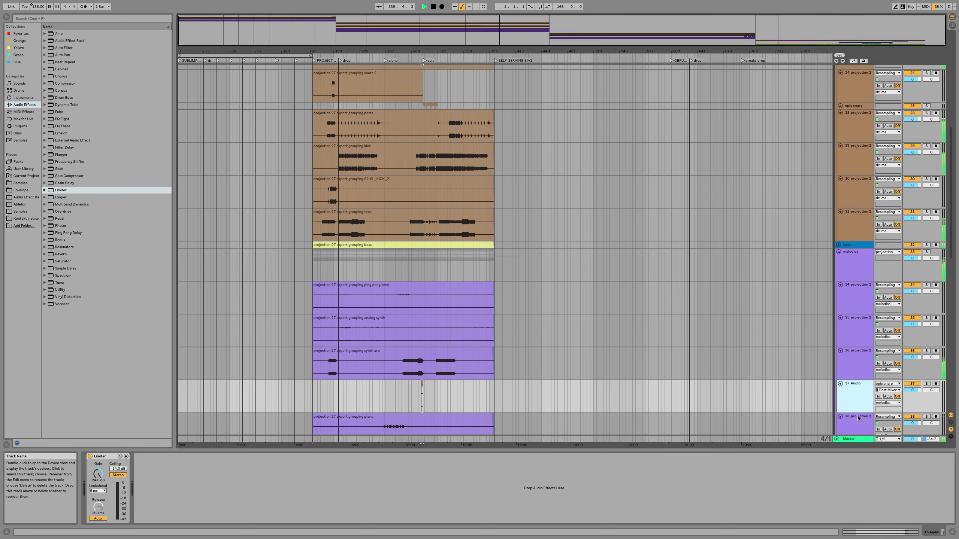
scroll(858, 415, down, 8)
drag(862, 294, 857, 346)
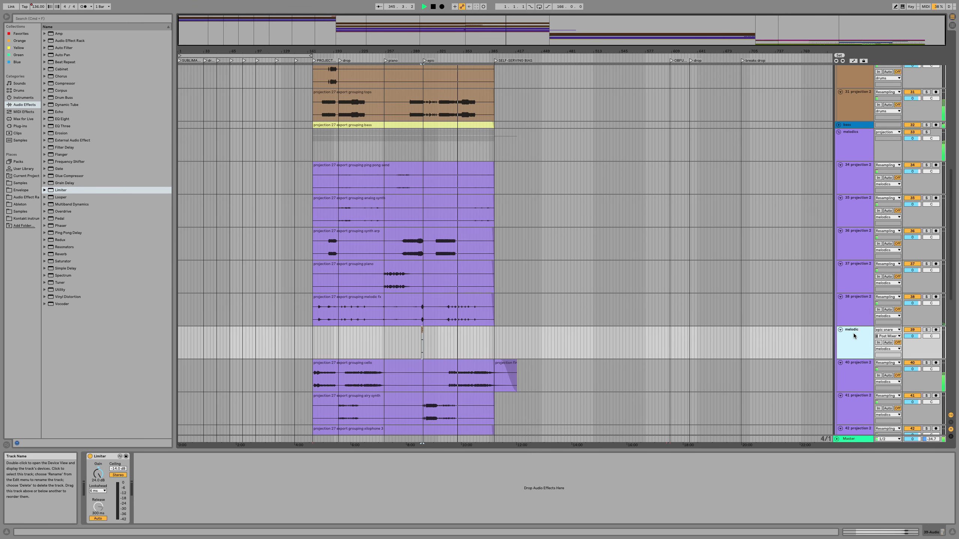
text(re)
key(Return)
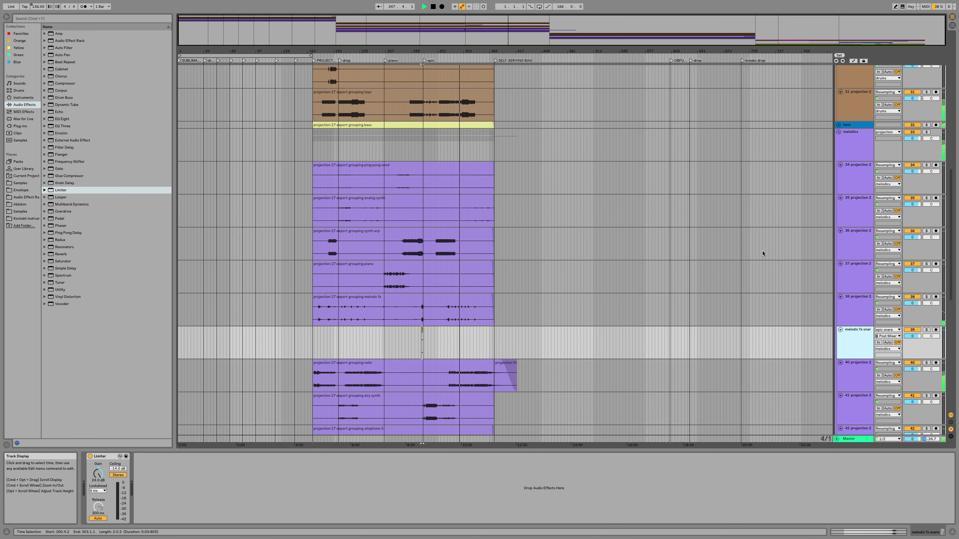
Check the reversed snare clip and the drum tracks around projection's epic section, and fold the drums group.
scroll(416, 333, up, 5)
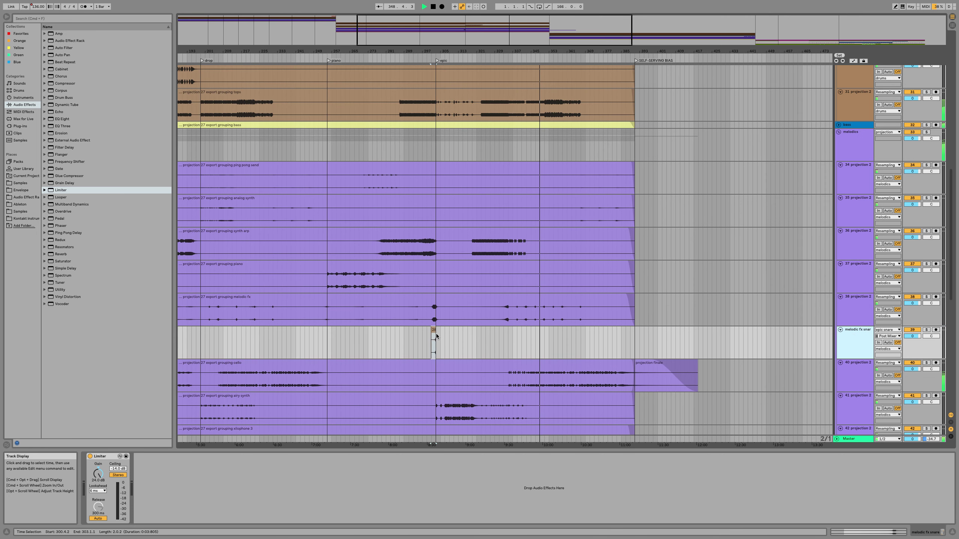
click(410, 340)
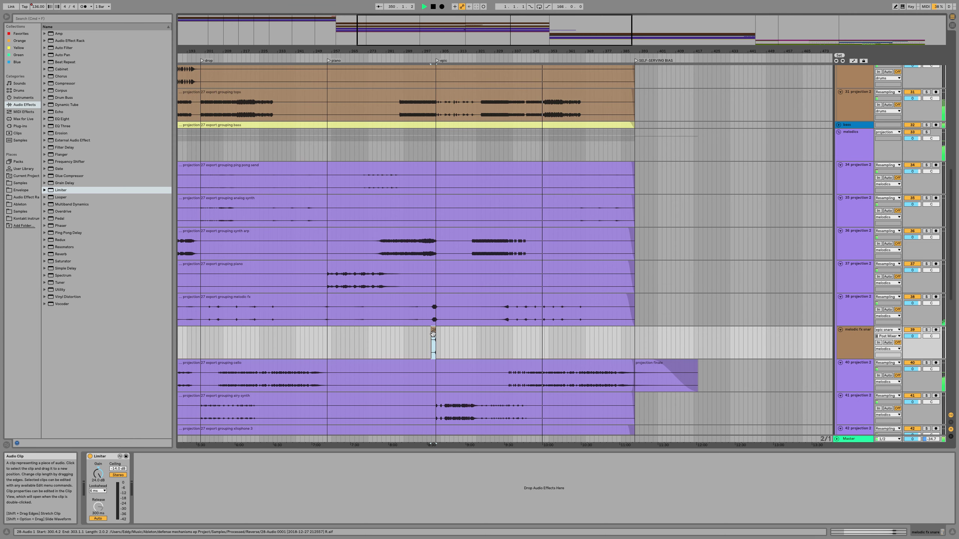
scroll(434, 334, up, 8)
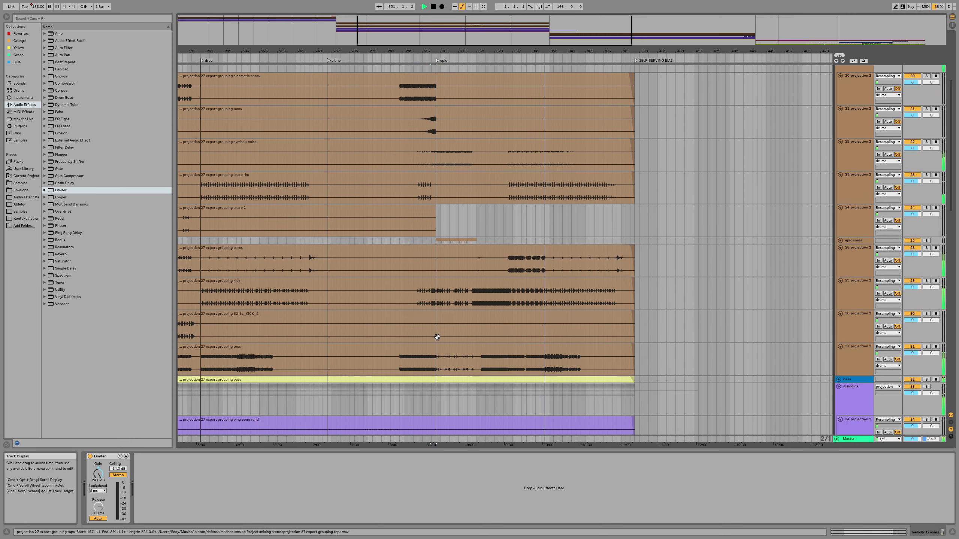
scroll(433, 337, up, 3)
scroll(432, 334, down, 3)
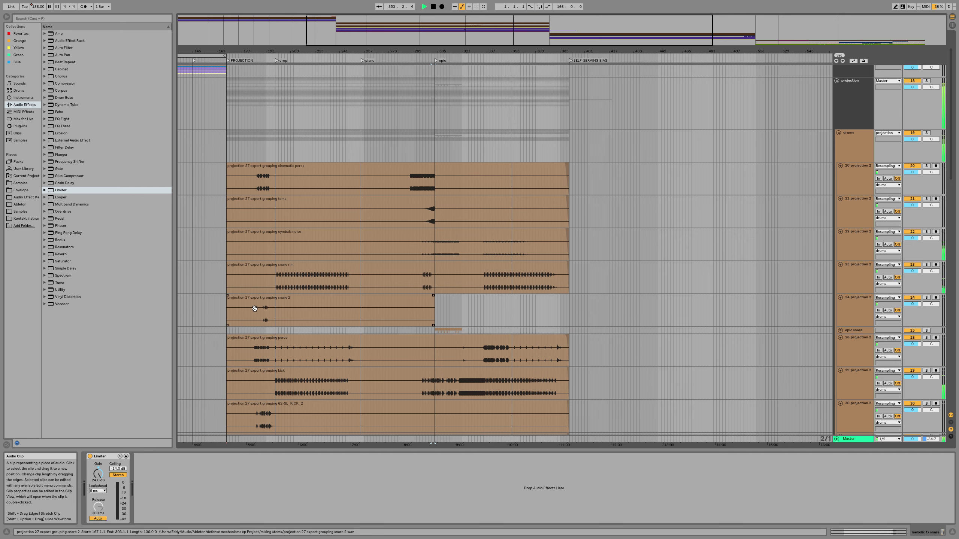
click(434, 332)
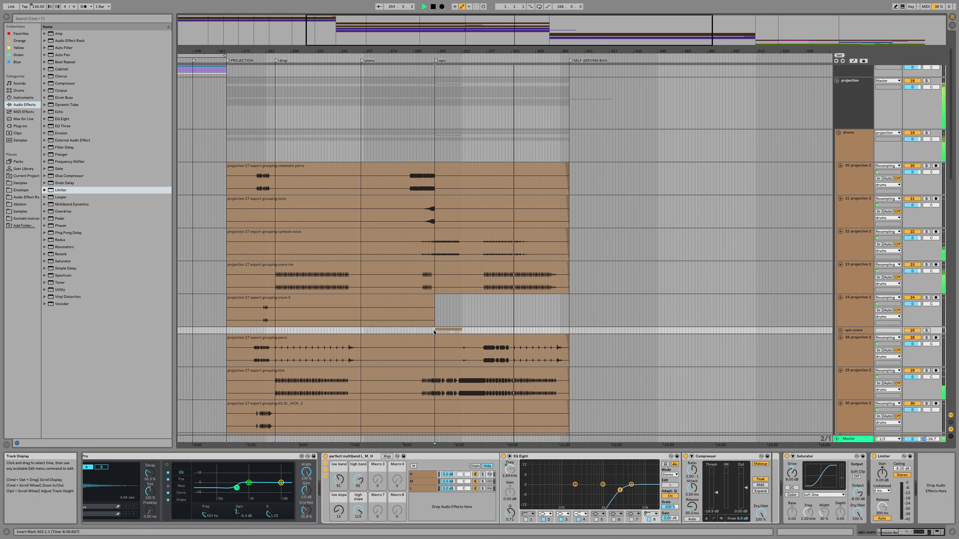
click(839, 133)
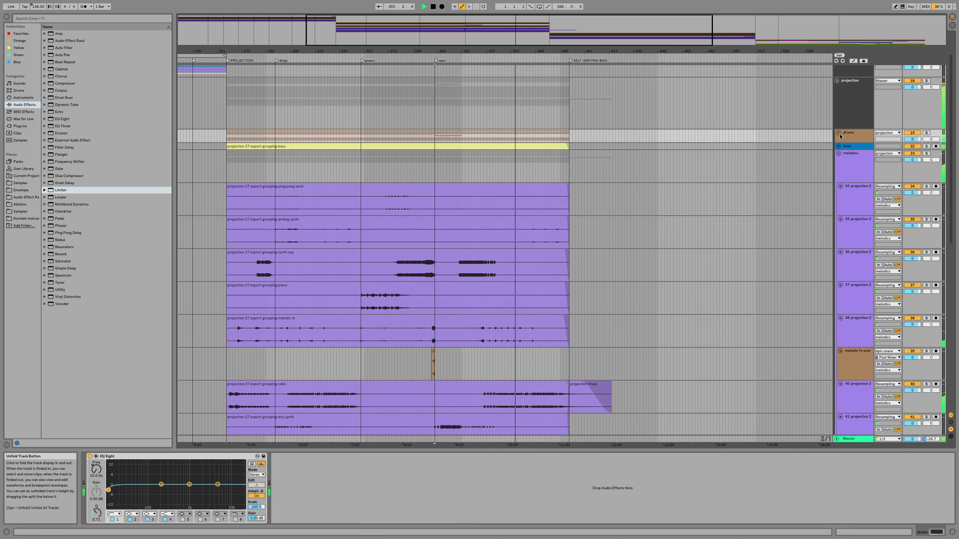
Play the bars leading into the epic section with projection's synth arp soloed.
scroll(589, 214, down, 5)
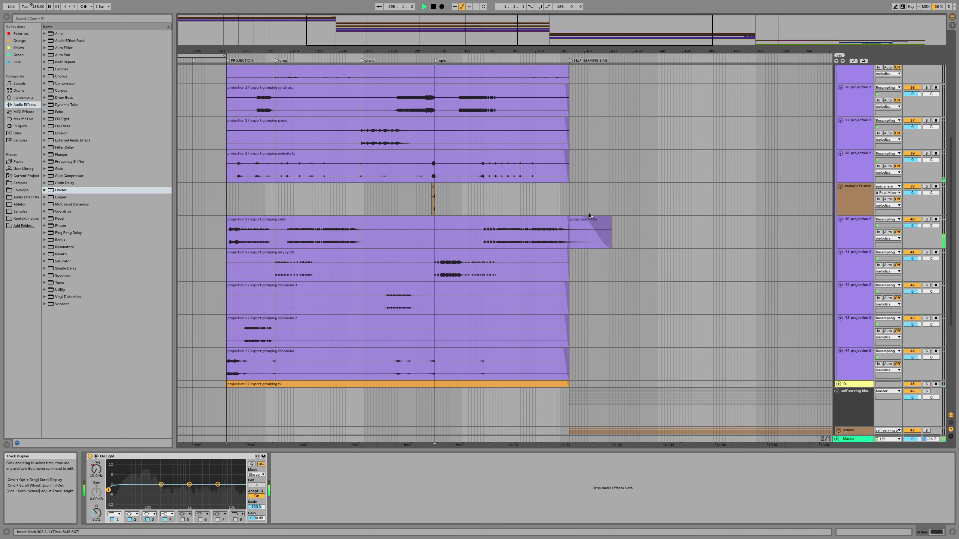
scroll(589, 214, up, 3)
click(427, 208)
click(428, 207)
key(space)
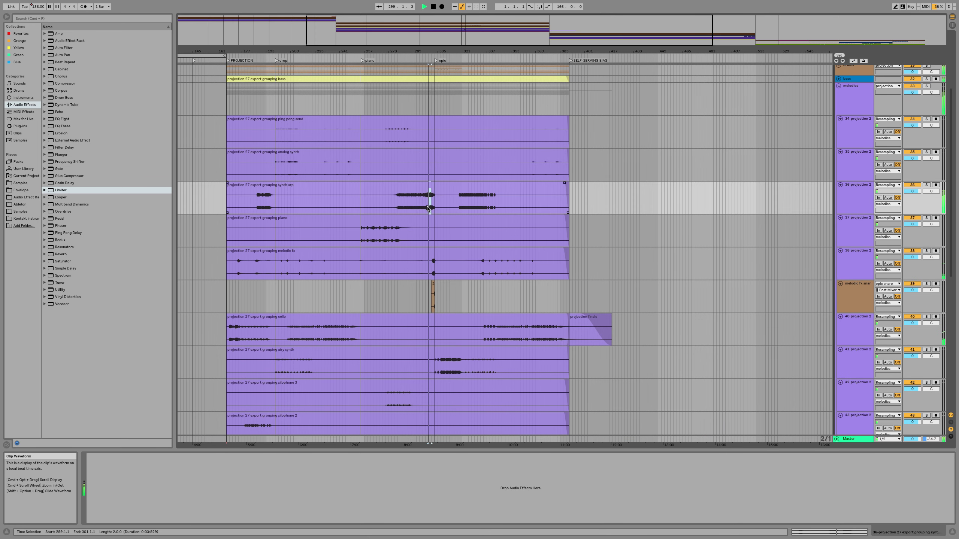
click(927, 185)
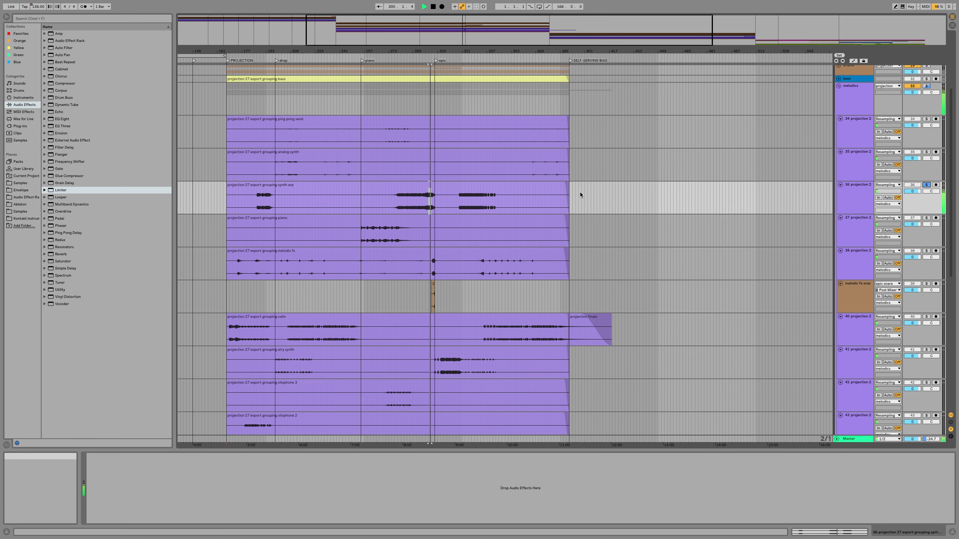
scroll(429, 201, up, 10)
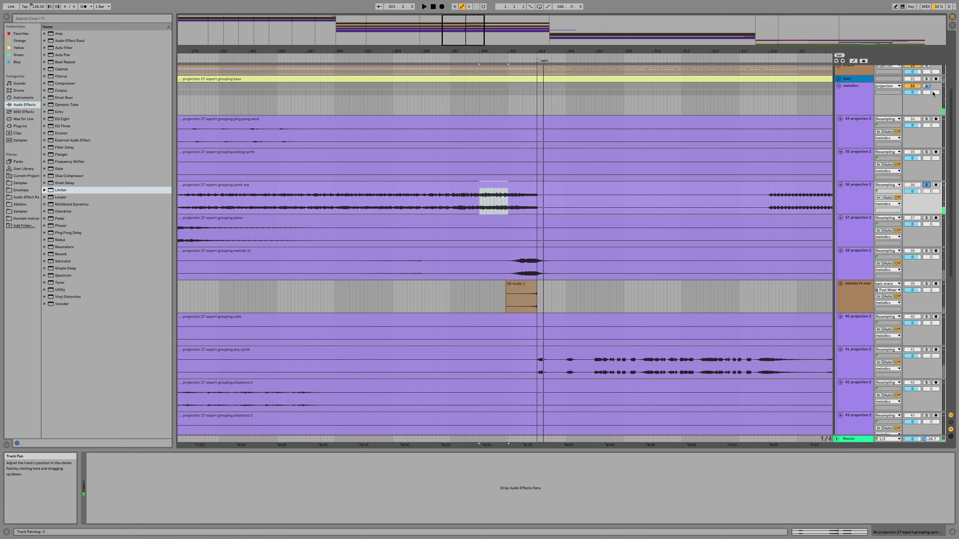
Audition projection's soloed melodics group from just before the epic marker and look over its tracks around the transition.
click(510, 209)
click(513, 207)
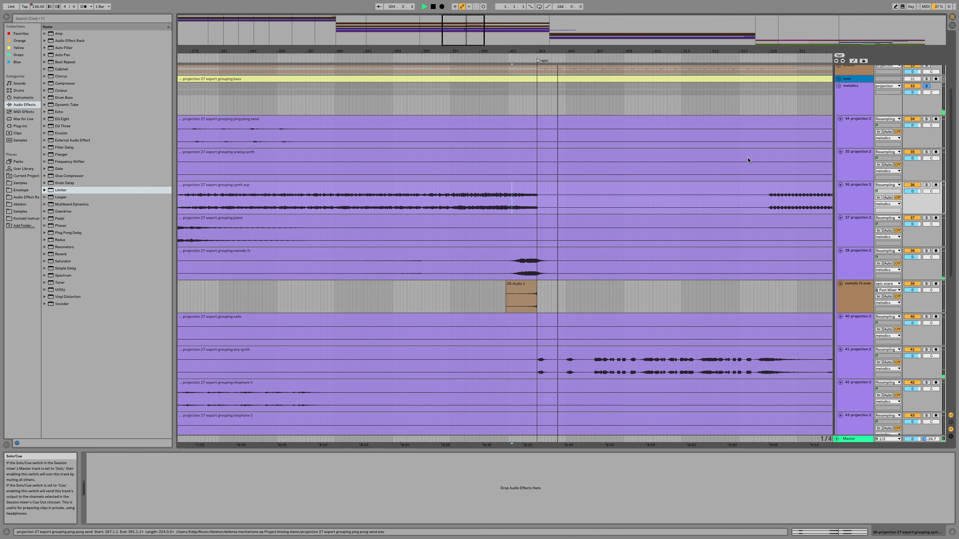
scroll(748, 160, down, 5)
scroll(740, 166, up, 3)
scroll(700, 171, right, 1)
key(minus)
key(minus)
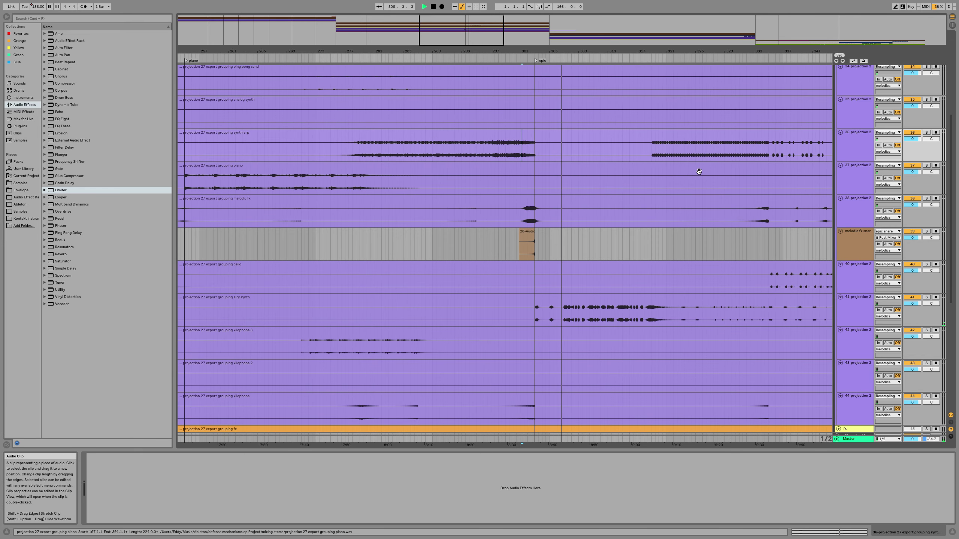
key(minus)
key(minus)
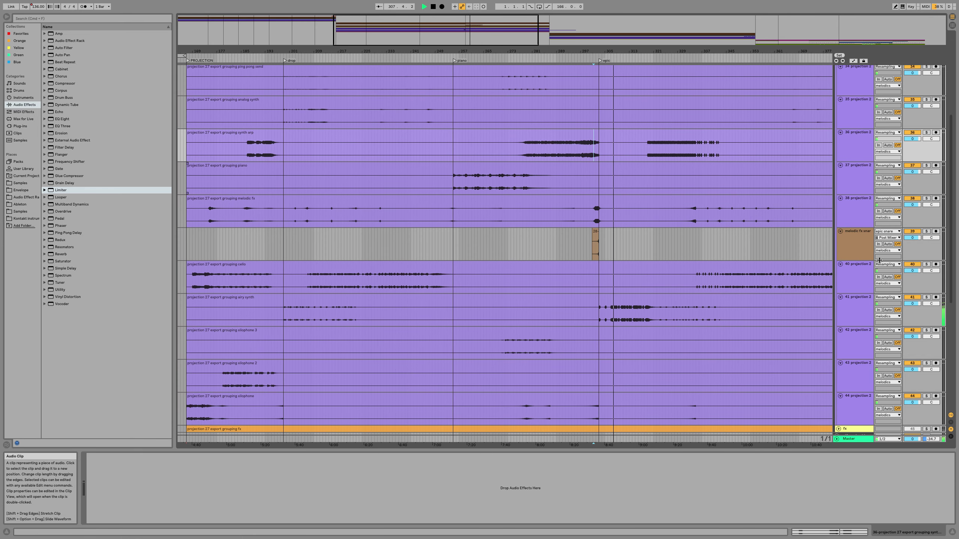
key(plus)
key(plus)
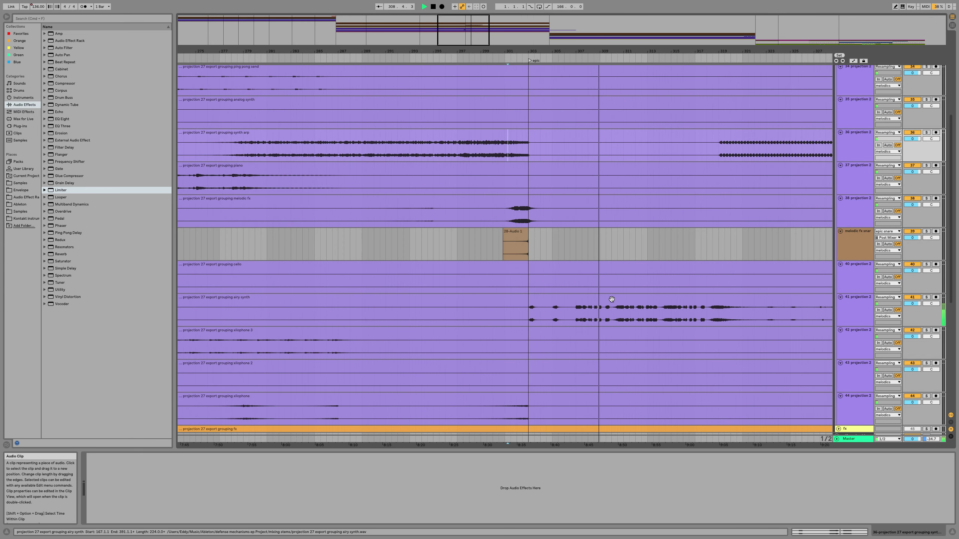
Solo the airy synth and play it from the start of the epic section, checking its level in the mixer.
scroll(612, 300, up, 3)
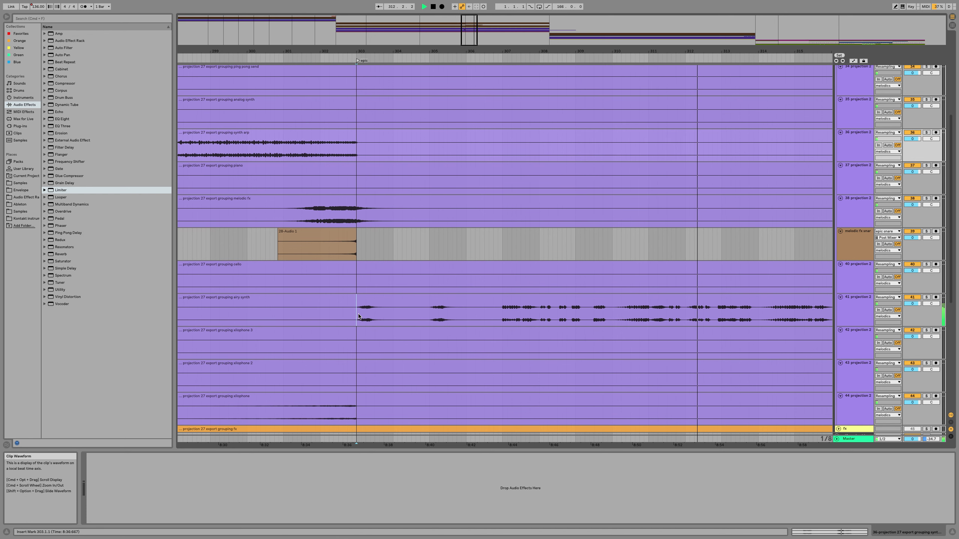
click(919, 308)
key(Tab)
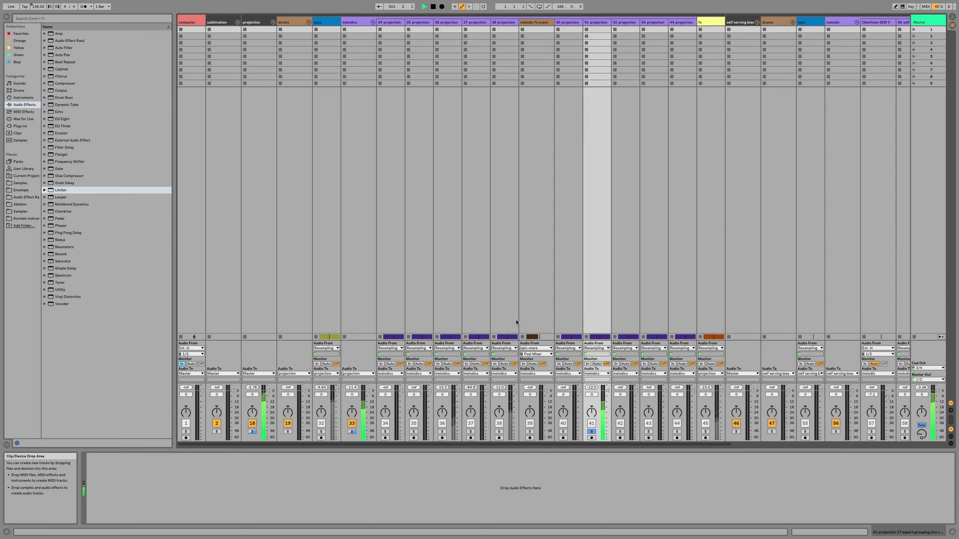
key(Tab)
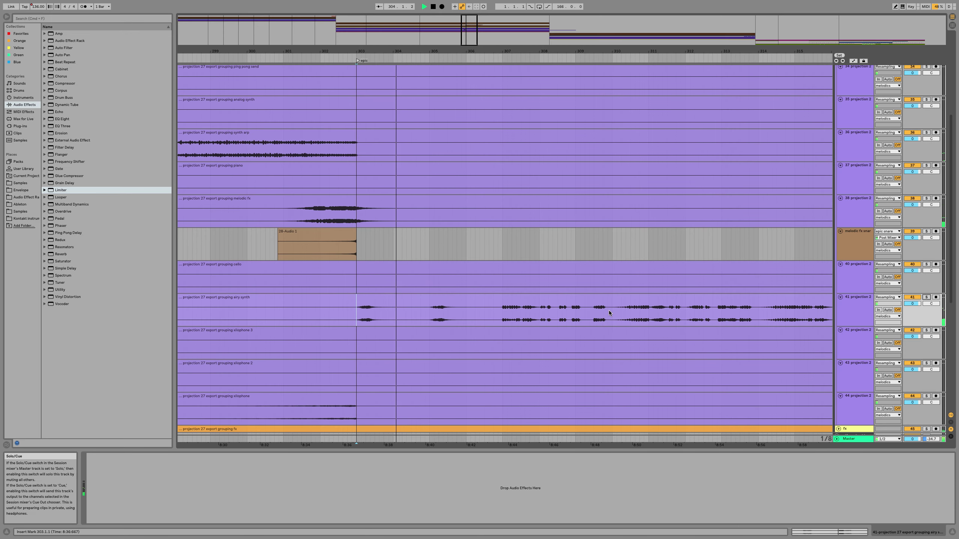
Unfold projection's fx track below the melodics group.
scroll(608, 311, down, 2)
scroll(594, 312, down, 5)
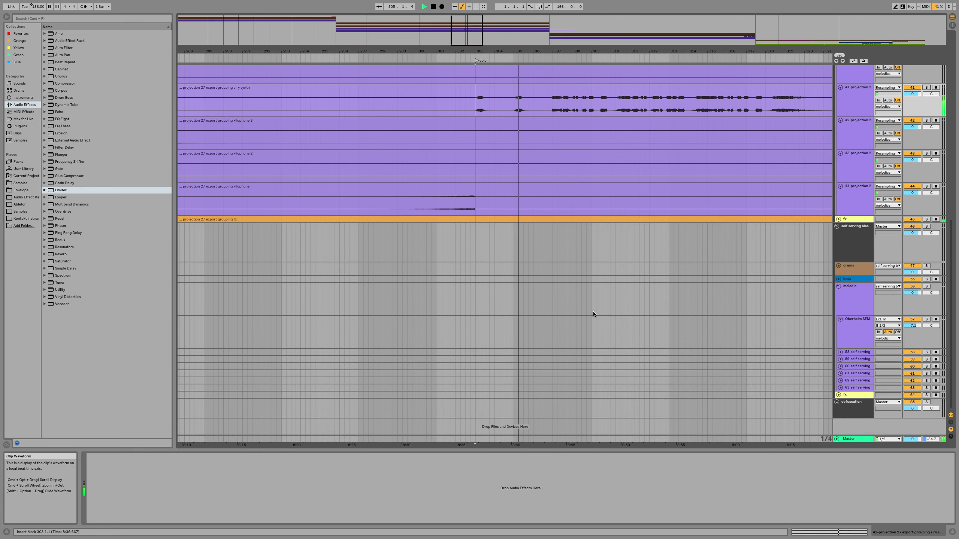
scroll(594, 312, up, 5)
scroll(593, 312, down, 5)
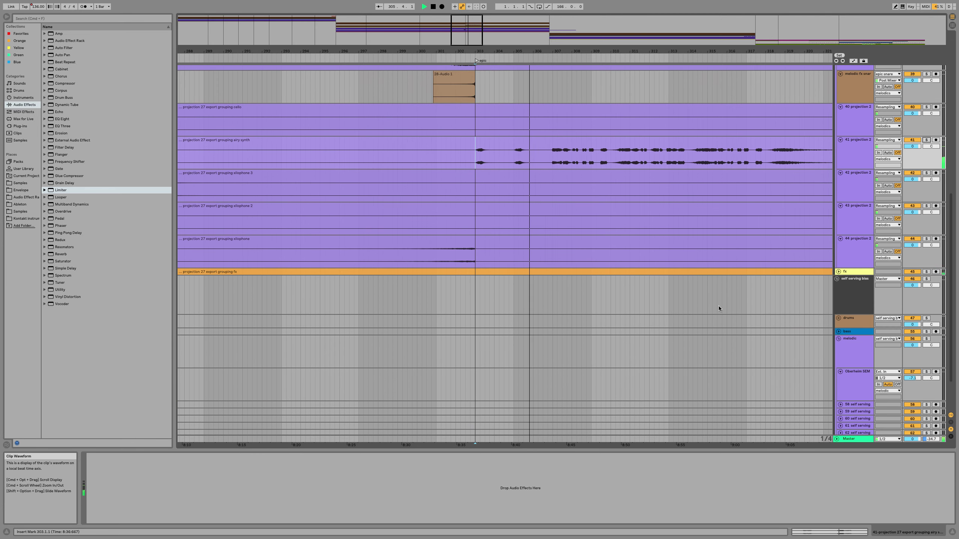
click(839, 272)
Unfold projection's bass track, audition it soloed in the epic section, and fold it again with solo off.
scroll(586, 319, up, 10)
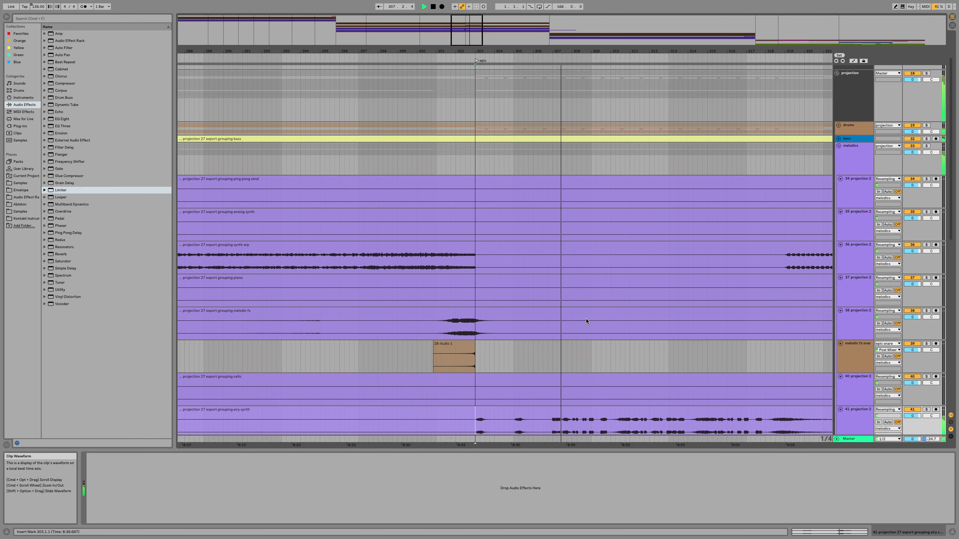
click(838, 187)
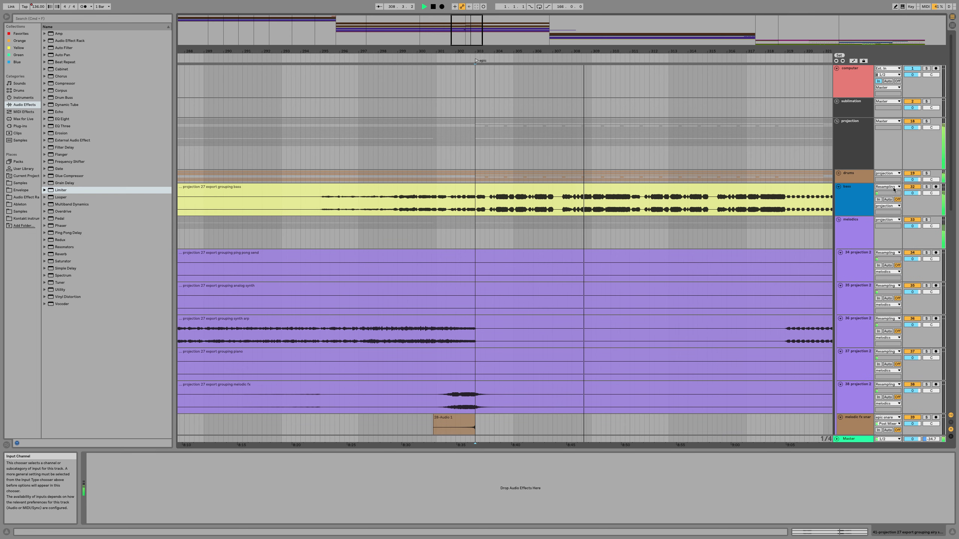
click(927, 186)
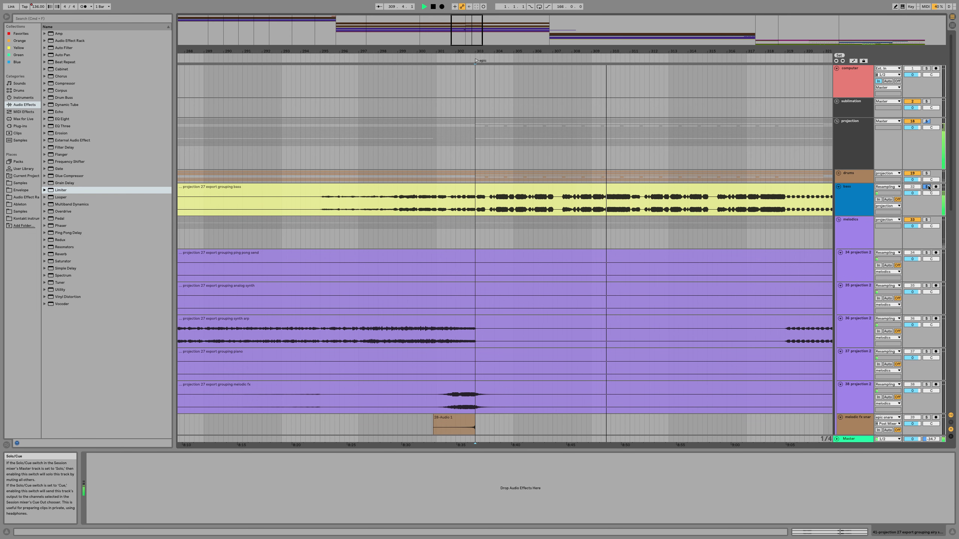
click(927, 187)
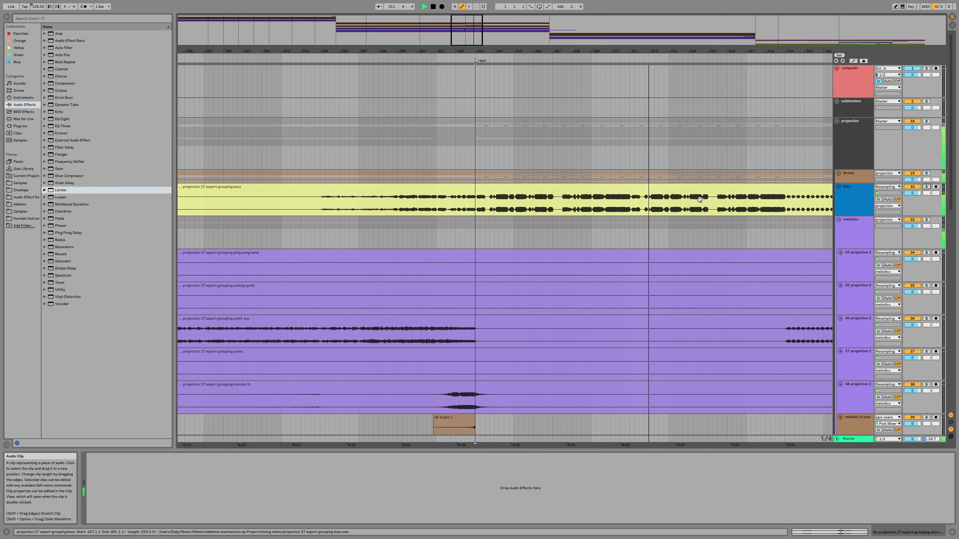
click(839, 187)
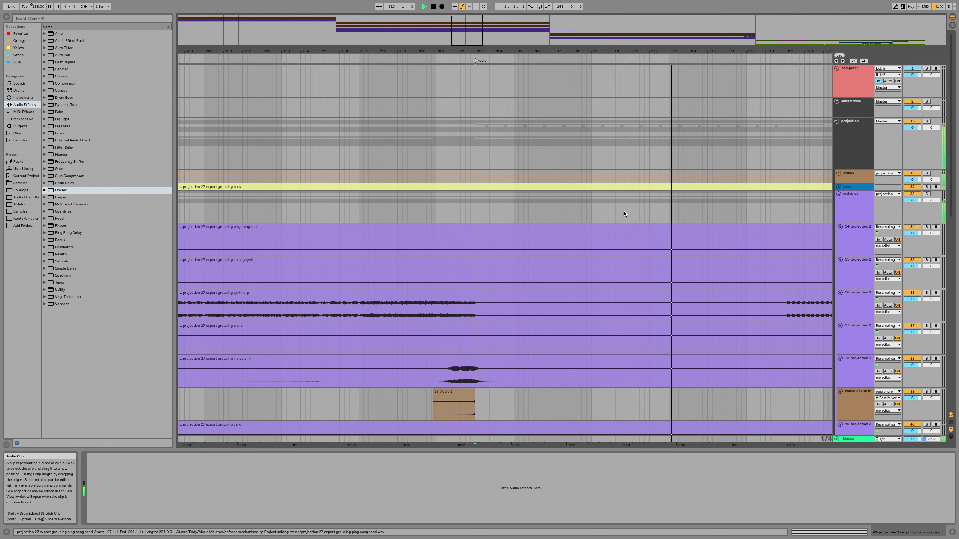
Look over projection's melodic tracks past the epic marker and fold the melodics group.
scroll(618, 210, down, 3)
scroll(618, 211, right, 4)
scroll(618, 211, down, 3)
scroll(618, 211, down, 1)
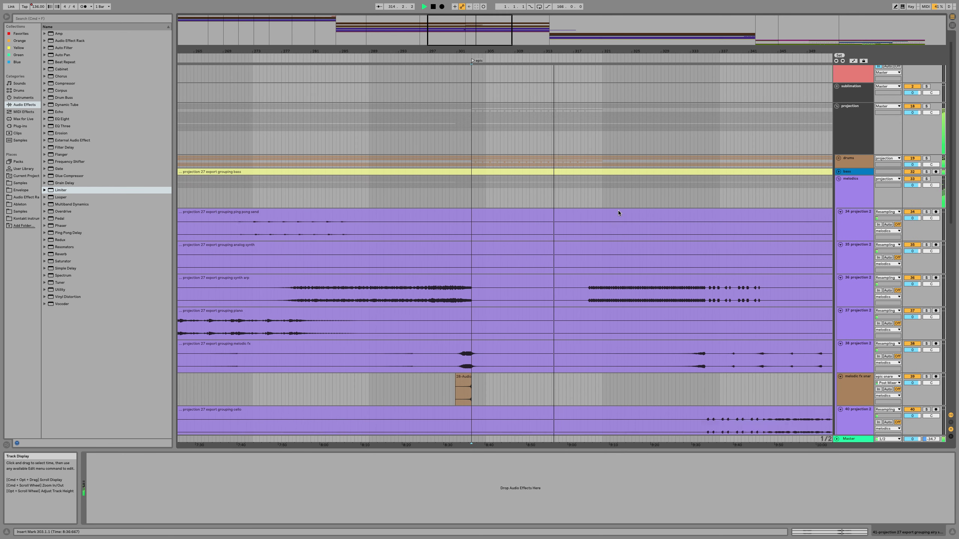
scroll(618, 212, down, 5)
scroll(618, 212, up, 6)
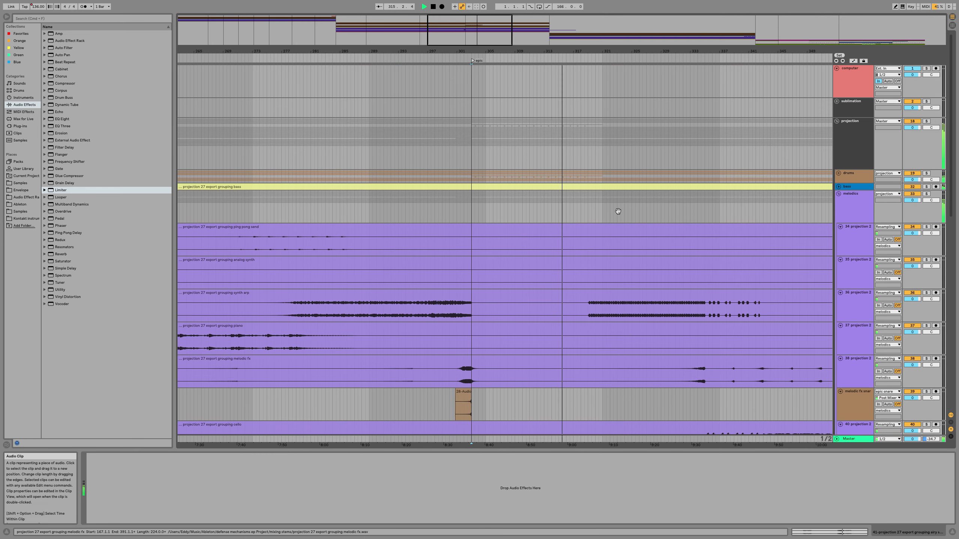
click(838, 194)
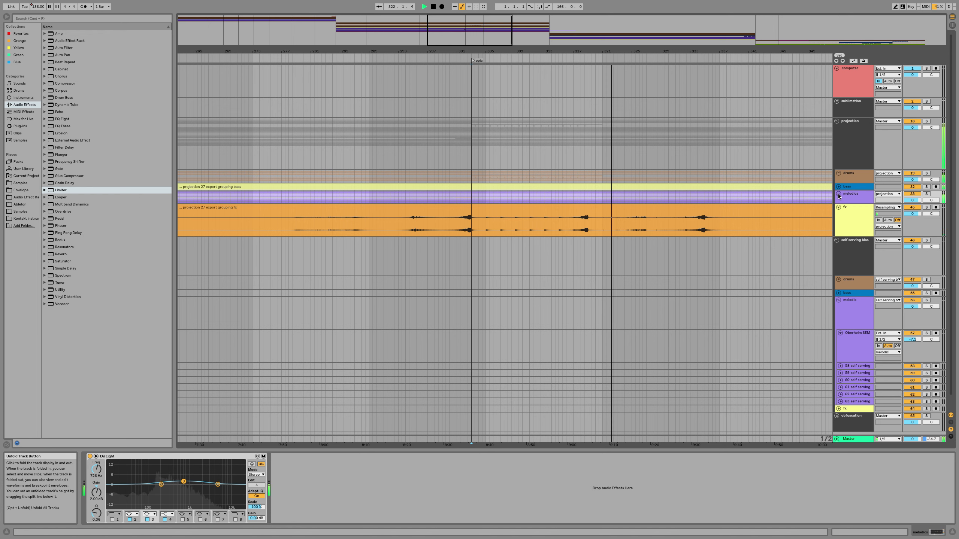
Inspect band 1 of Ozone 6 Dynamics on the projection group and fit the whole arrangement in view.
click(781, 167)
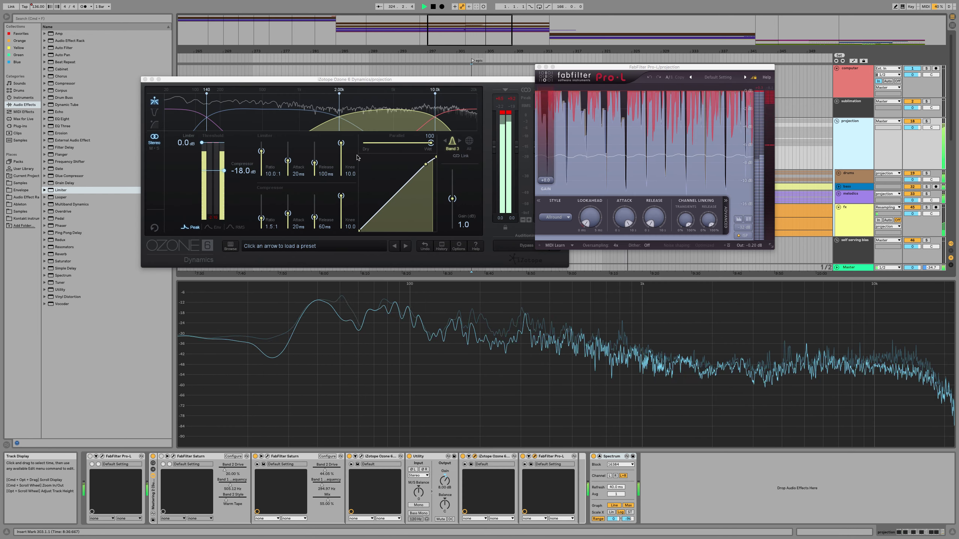
click(185, 116)
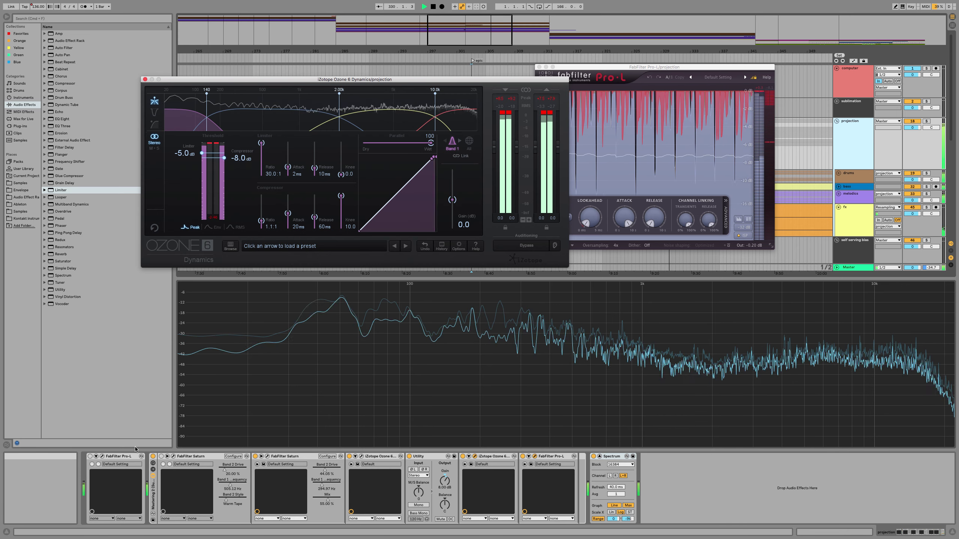
key(x)
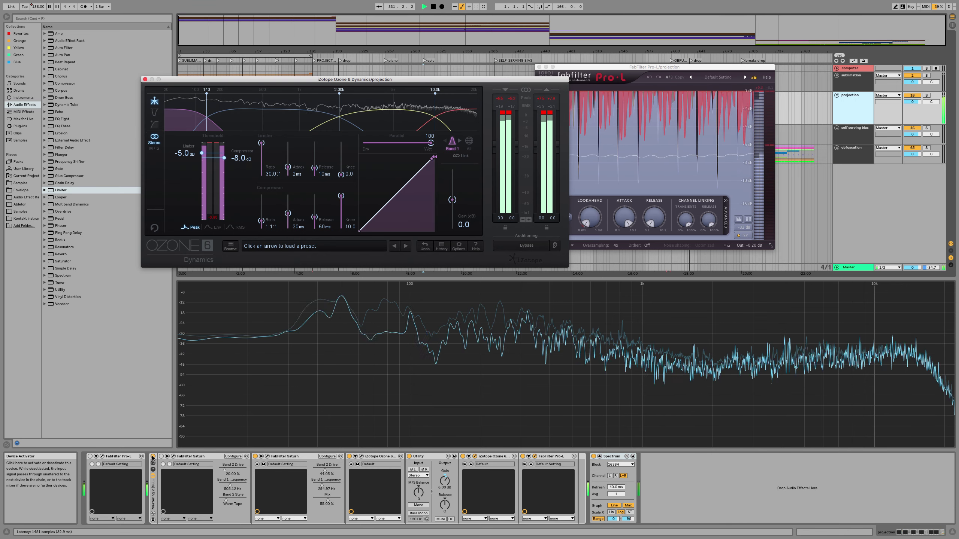
Switch off projection's mastering rack, enable the FabFilter Pro-L ahead of it, and return playback to the epic section.
click(153, 456)
click(91, 457)
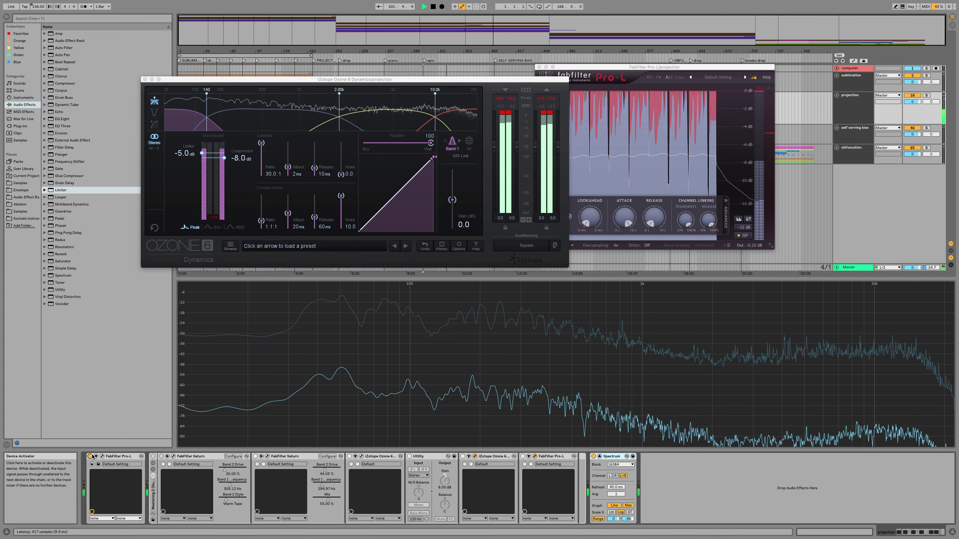
key(space)
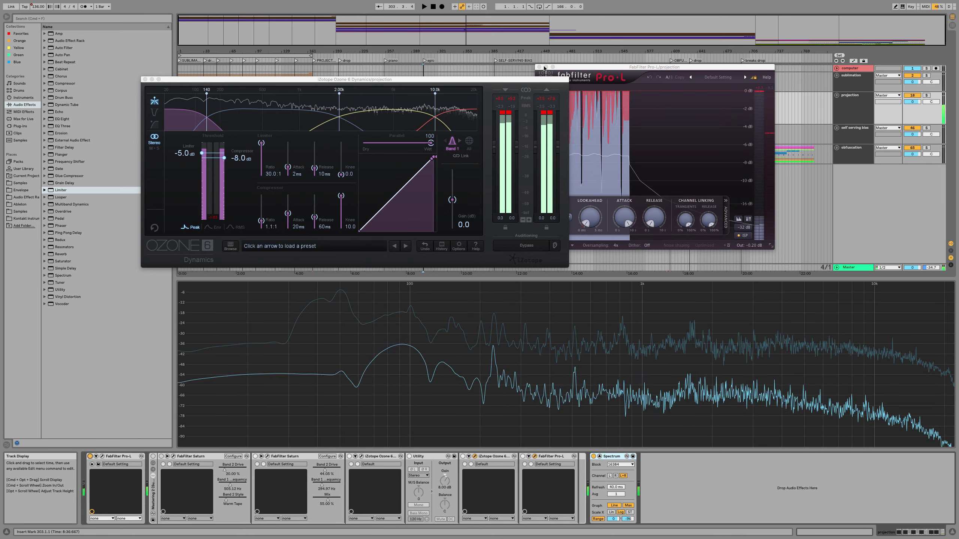
Hide the open plug-in windows and play the projection section from around the epic locator.
click(444, 68)
click(414, 100)
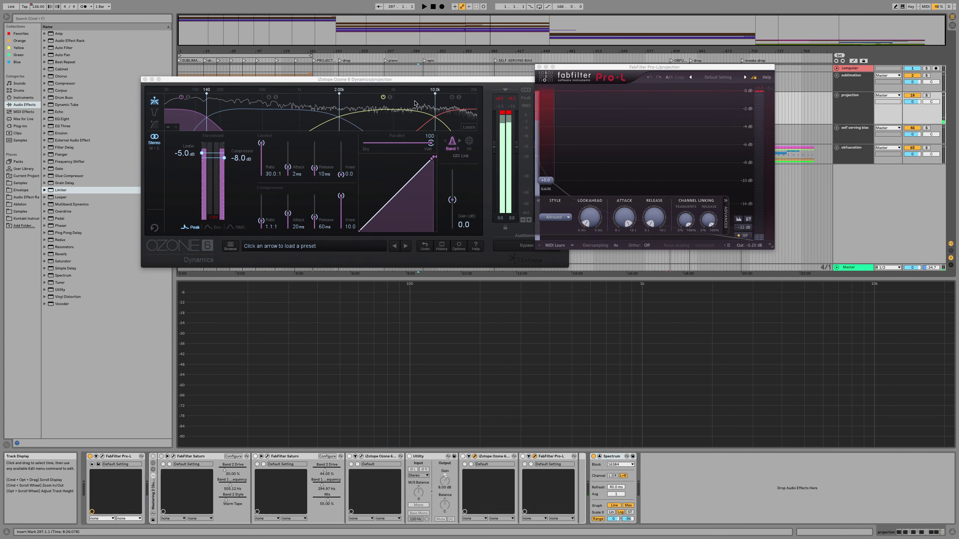
key(super+alt+p)
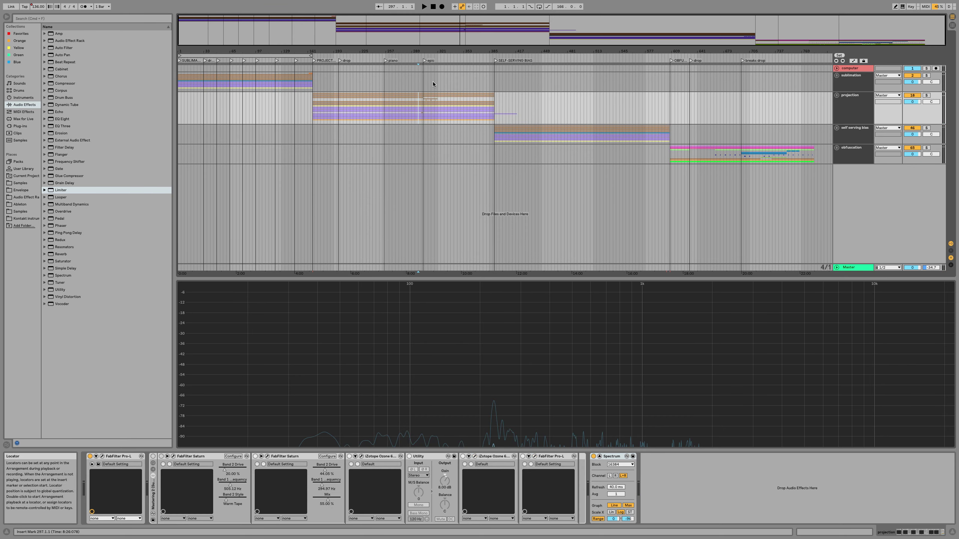
scroll(437, 99, up, 10)
click(432, 60)
scroll(433, 58, up, 4)
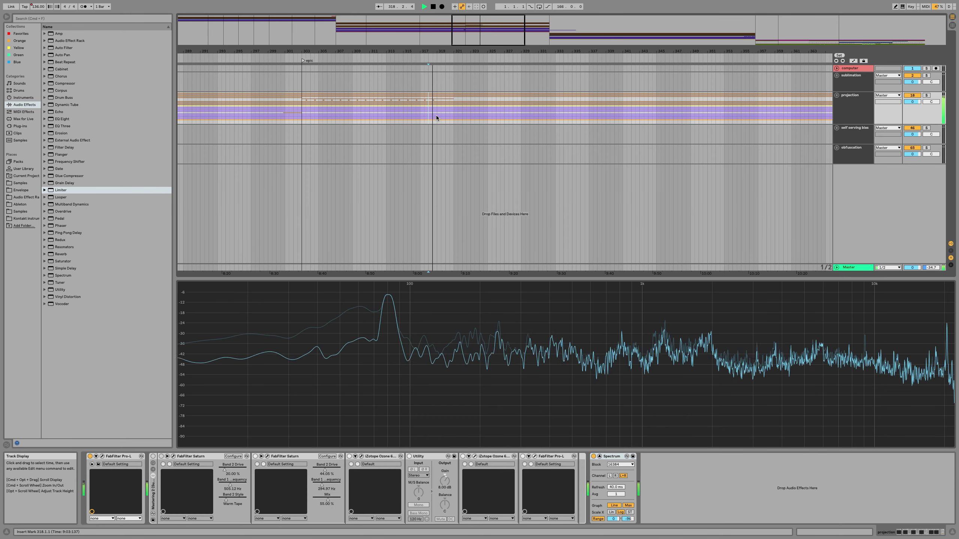
Add a locator named "magic build" at bar 319 of the arrangement.
click(437, 104)
right_click(437, 56)
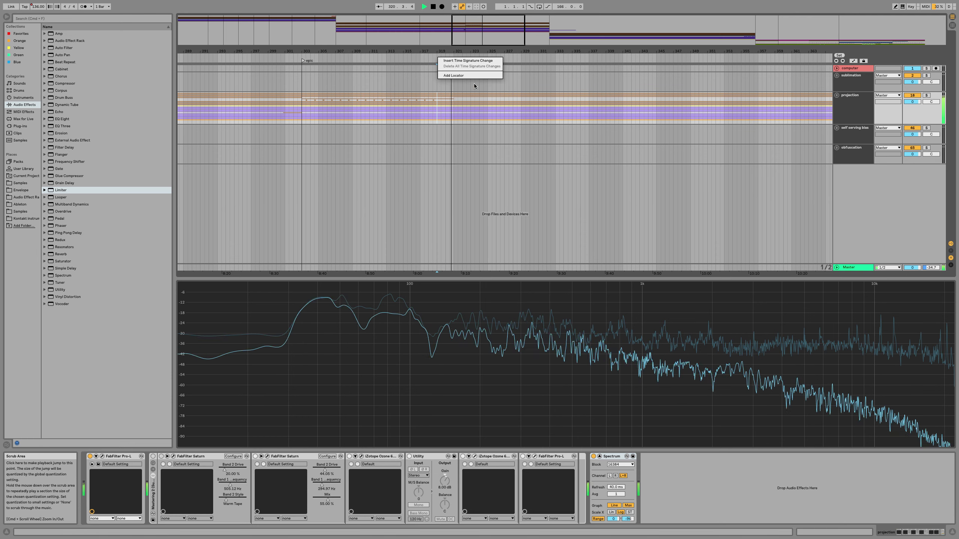
click(473, 75)
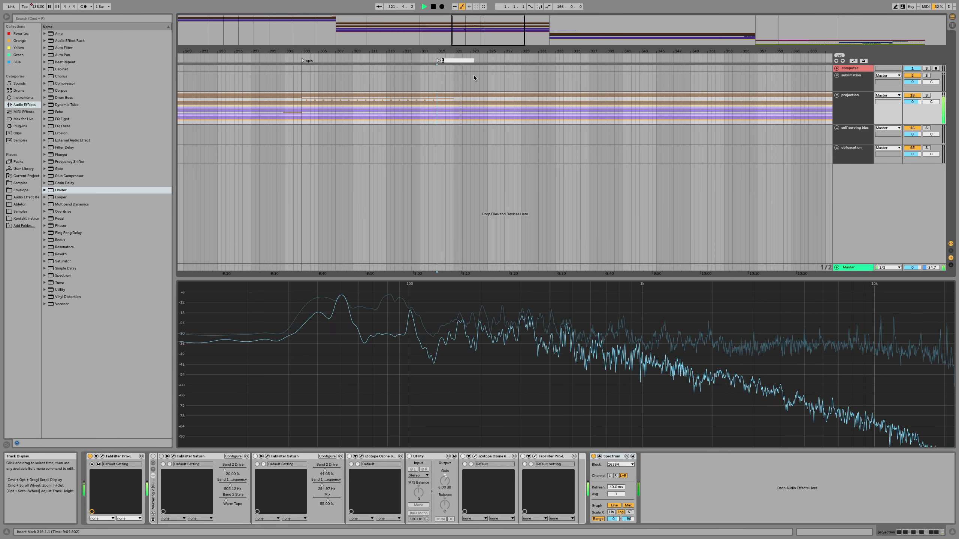
text(magic build)
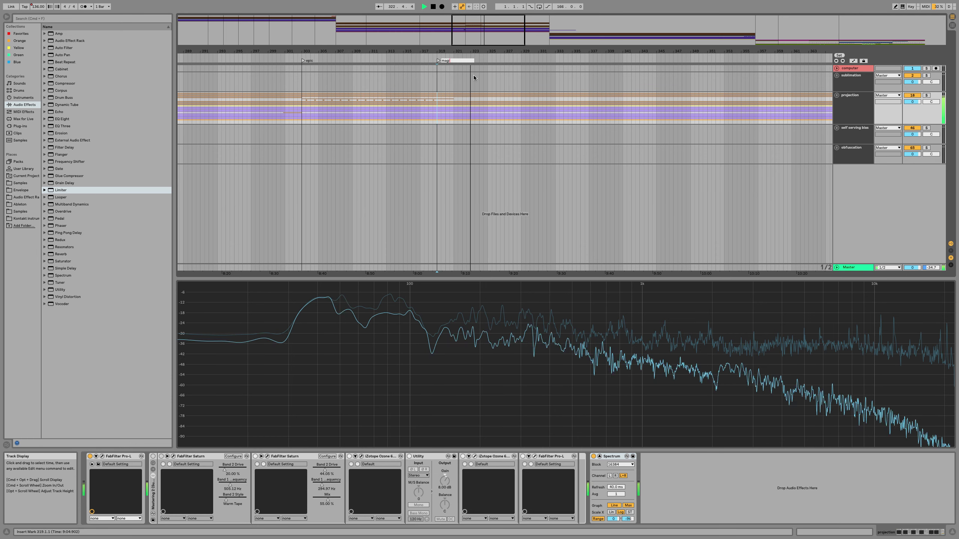
key(Return)
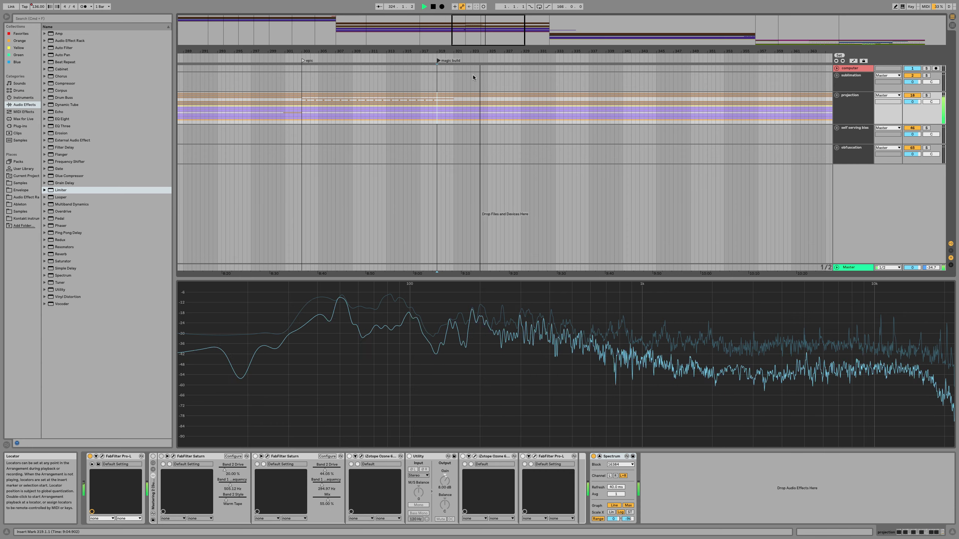
Activate the mastering rack on the projection track and deactivate the FabFilter Pro-L before it.
scroll(448, 84, up, 5)
scroll(441, 89, down, 3)
scroll(441, 90, down, 4)
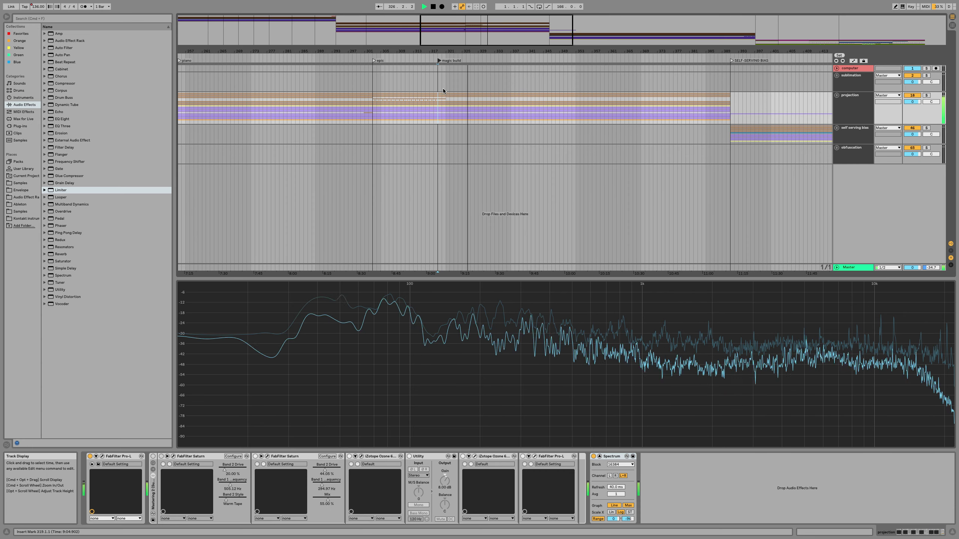
scroll(443, 88, down, 4)
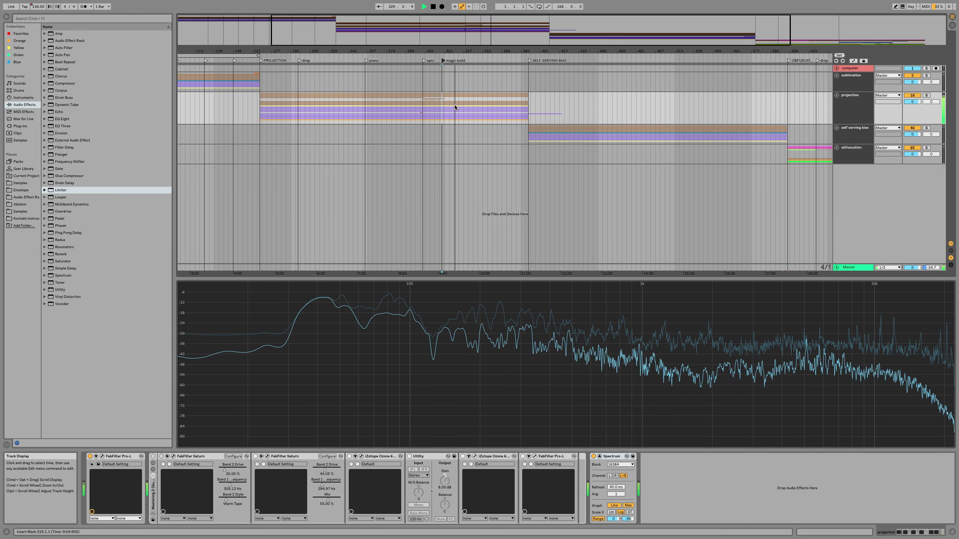
scroll(454, 107, up, 3)
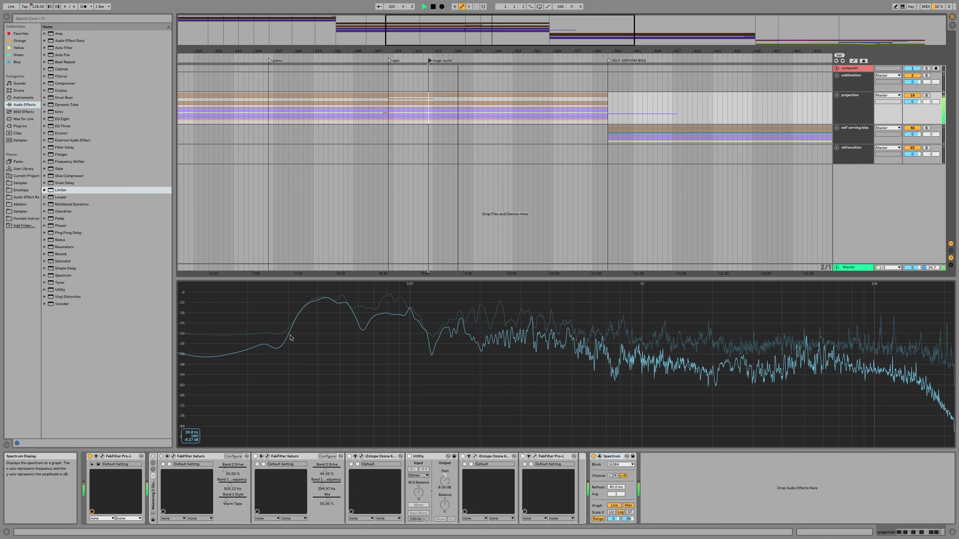
click(153, 456)
click(90, 456)
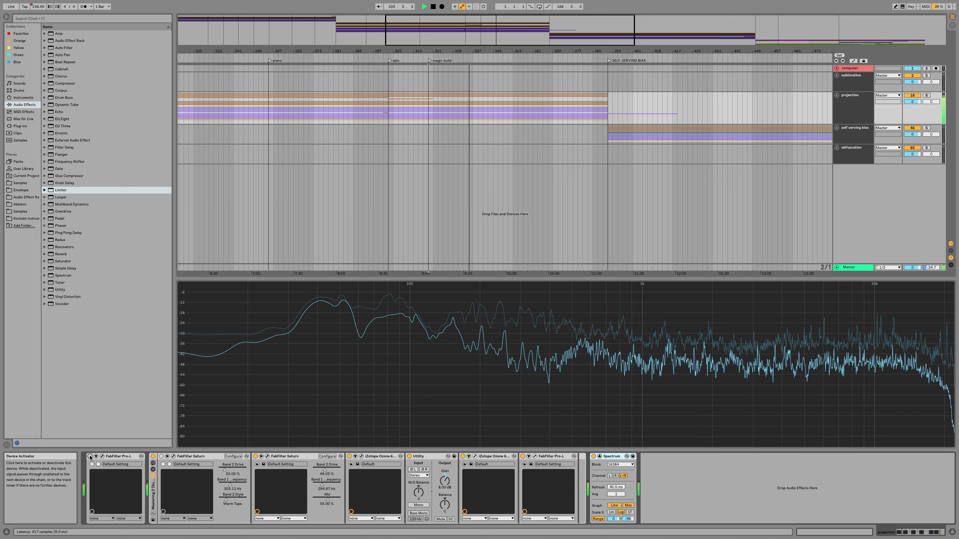
Fold the Audio Effect Rack on the obfuscation track and restart playback from the magic build locator.
click(861, 151)
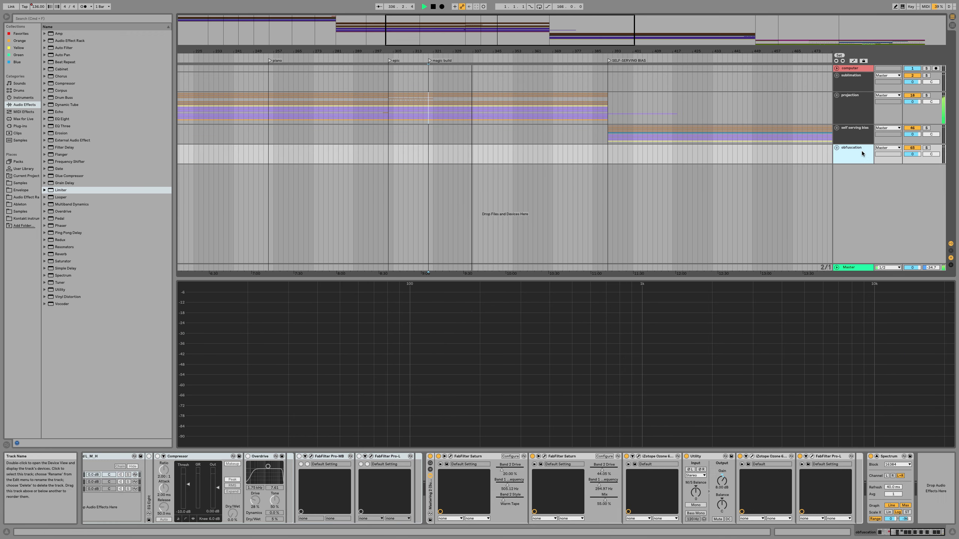
click(419, 488)
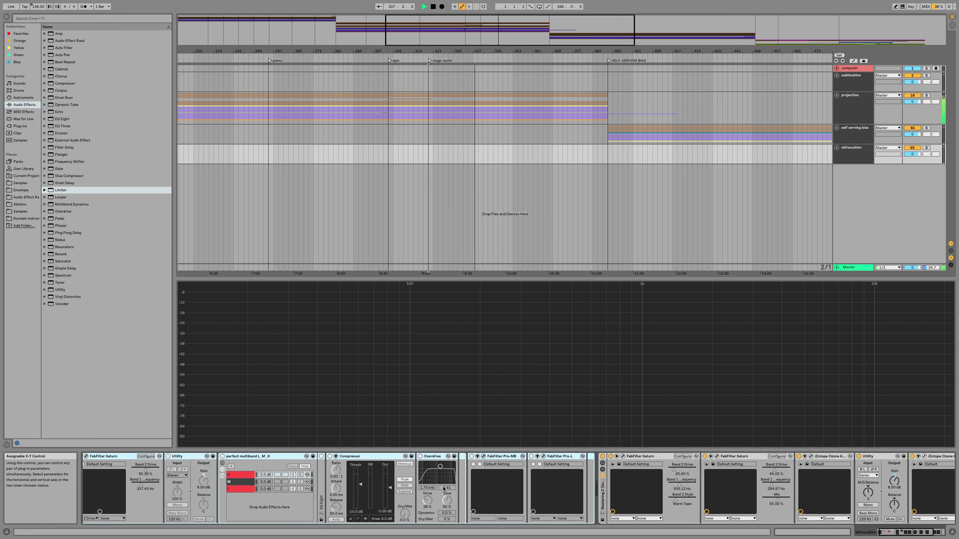
double_click(89, 482)
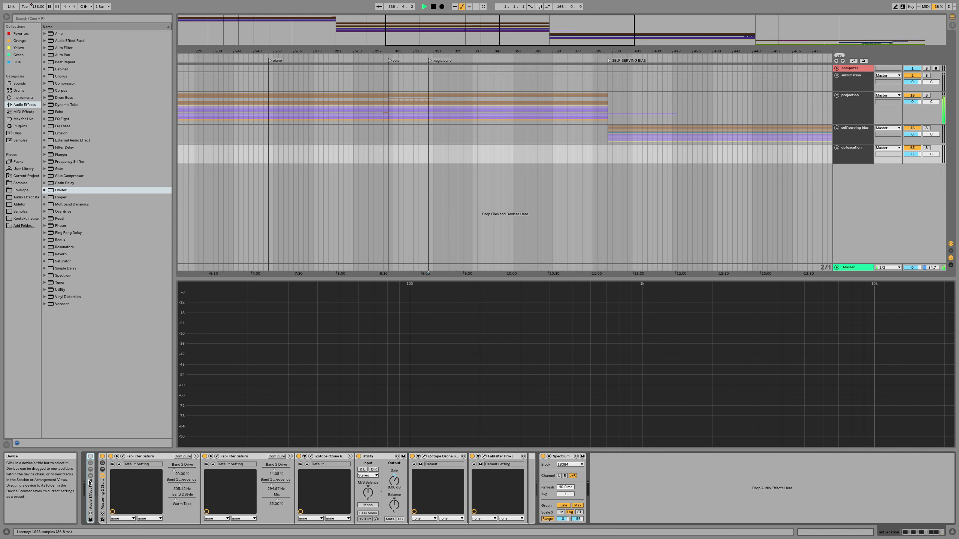
key(space)
key(space)
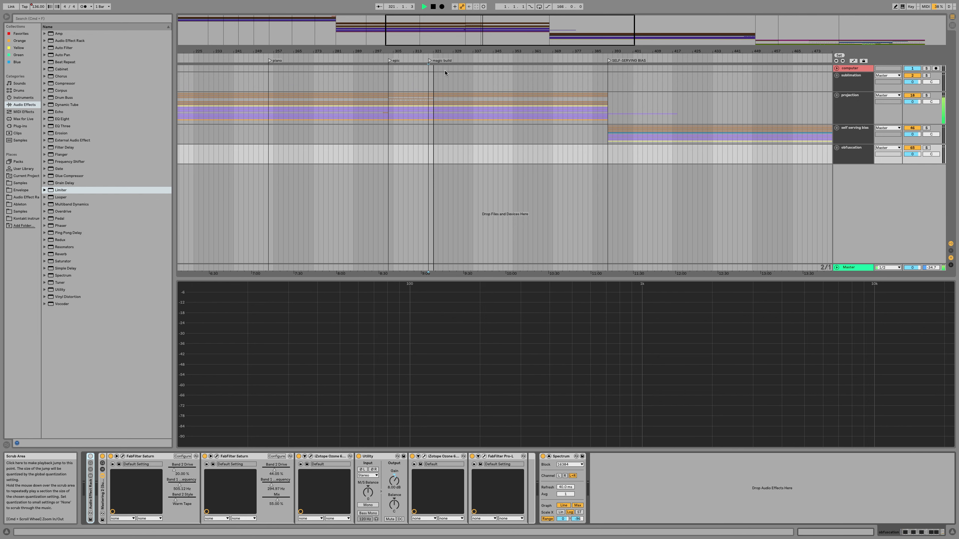
Map the on/off switches of the projection track's mastering rack and FabFilter Pro-L to the same computer key.
click(424, 118)
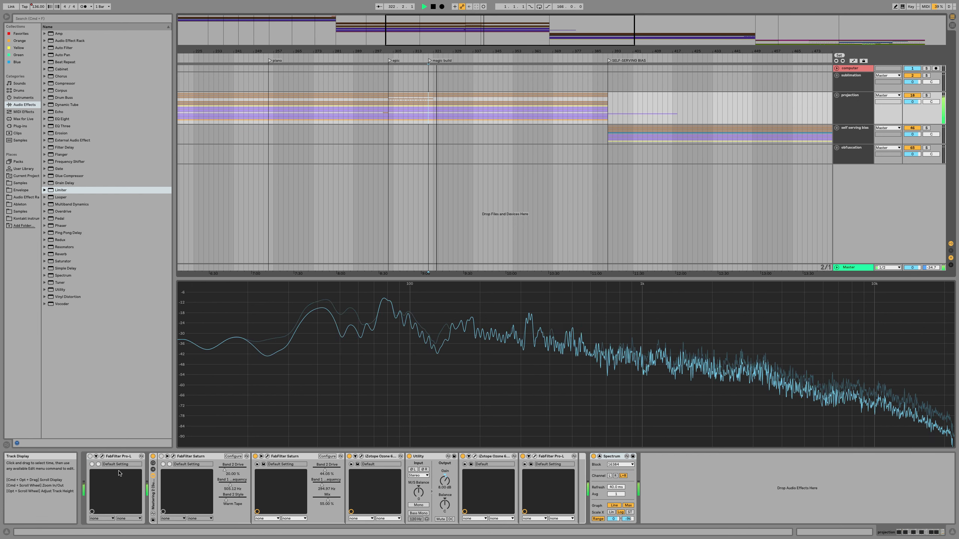
key(super+k)
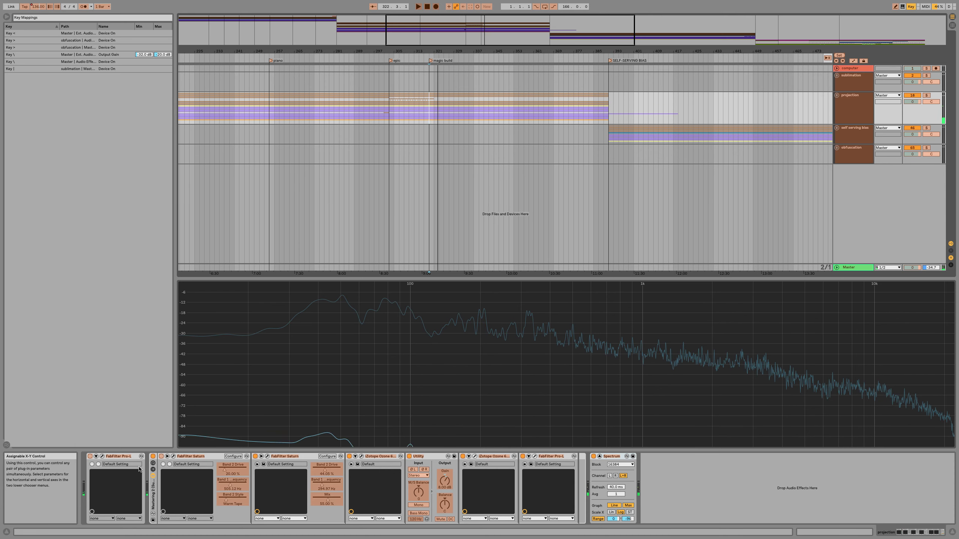
click(153, 457)
key(shift+period)
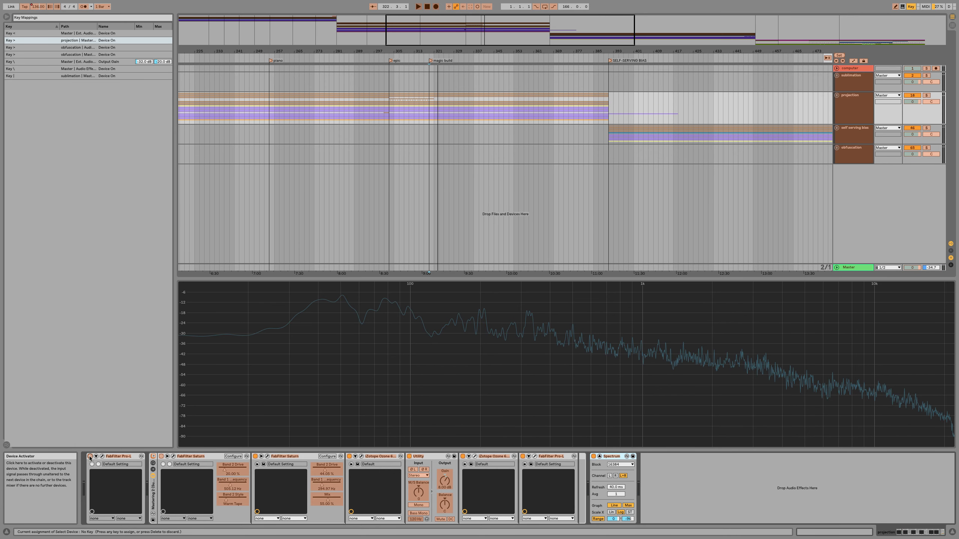
key(super+k)
Replay from the magic build locator and compare the sound with FabFilter Pro-L against the mastering rack.
key(space)
key(space)
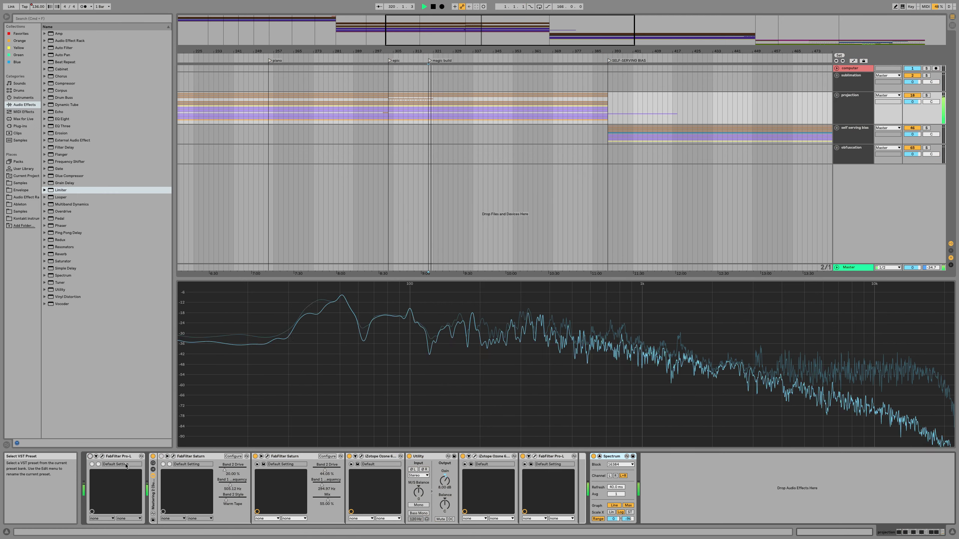
key(shift+period)
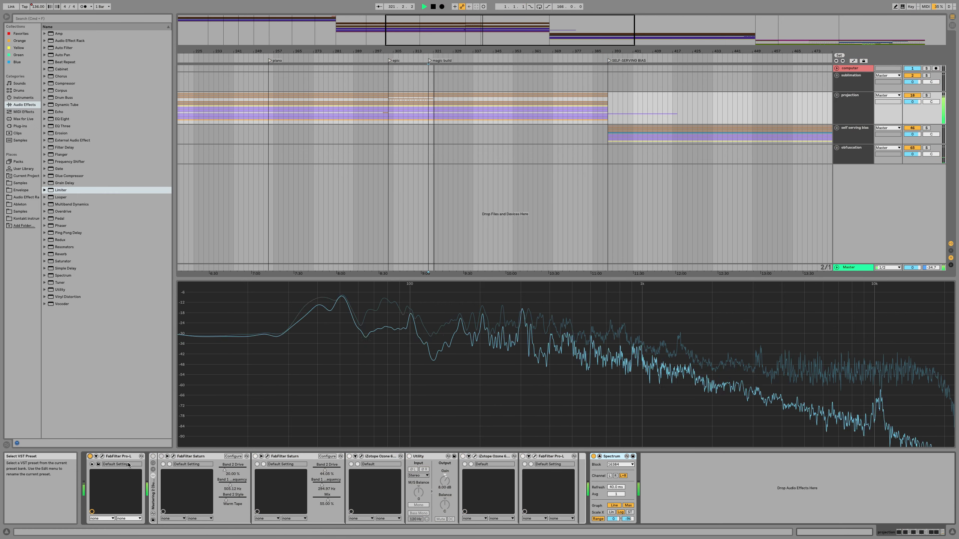
key(shift+period)
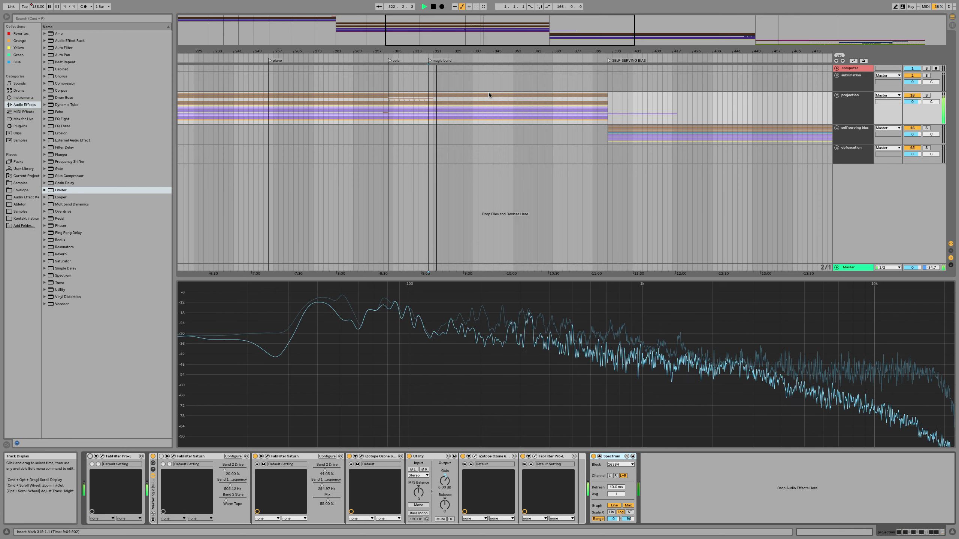
Unfold the projection group and its bass track, and solo the bass.
scroll(433, 103, up, 10)
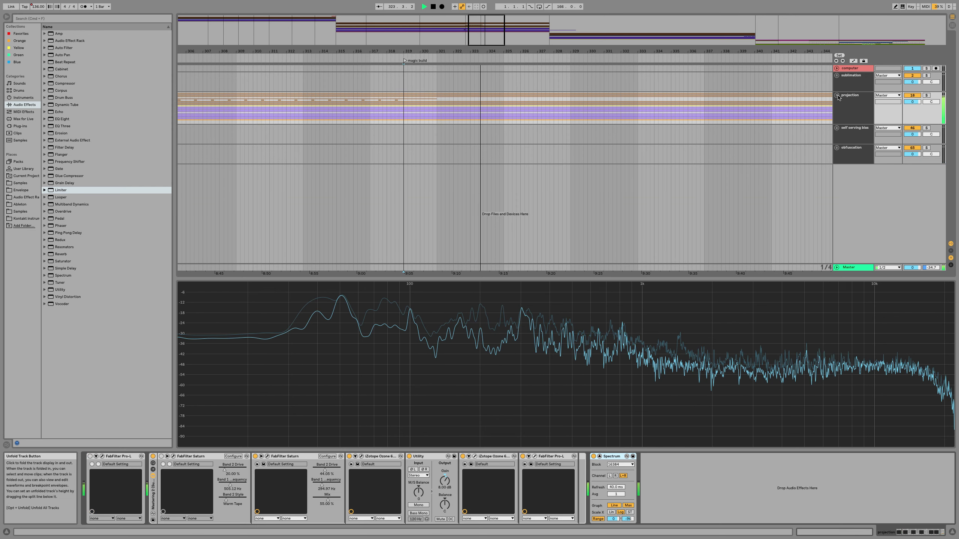
click(837, 96)
click(839, 158)
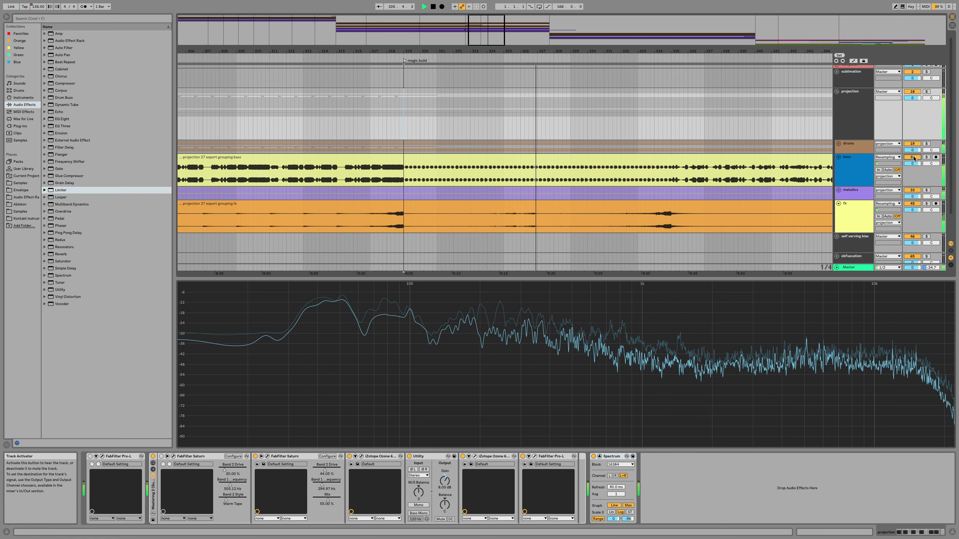
click(926, 157)
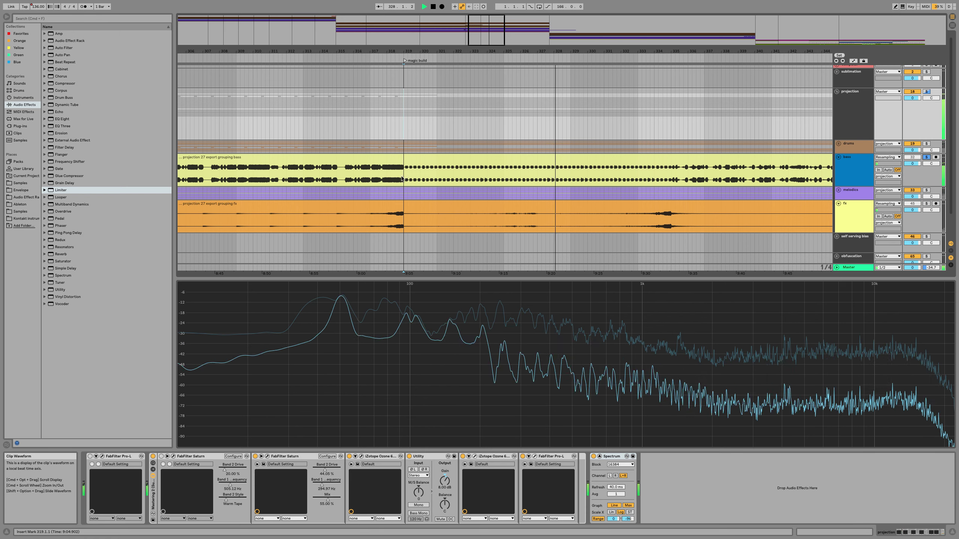
Place the insert mark at bar 319 in the bass clip and play the section from there.
click(403, 179)
scroll(410, 186, up, 5)
key(space)
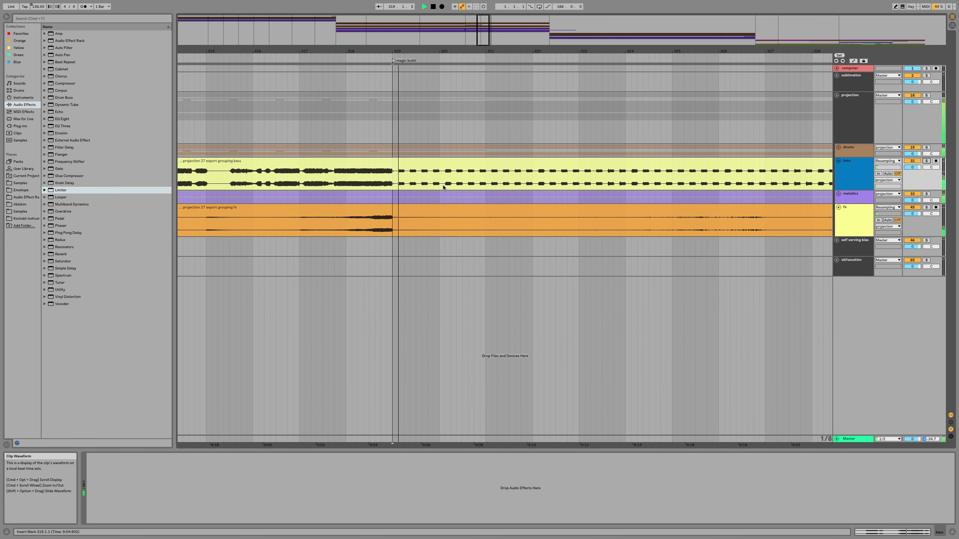
scroll(443, 186, up, 4)
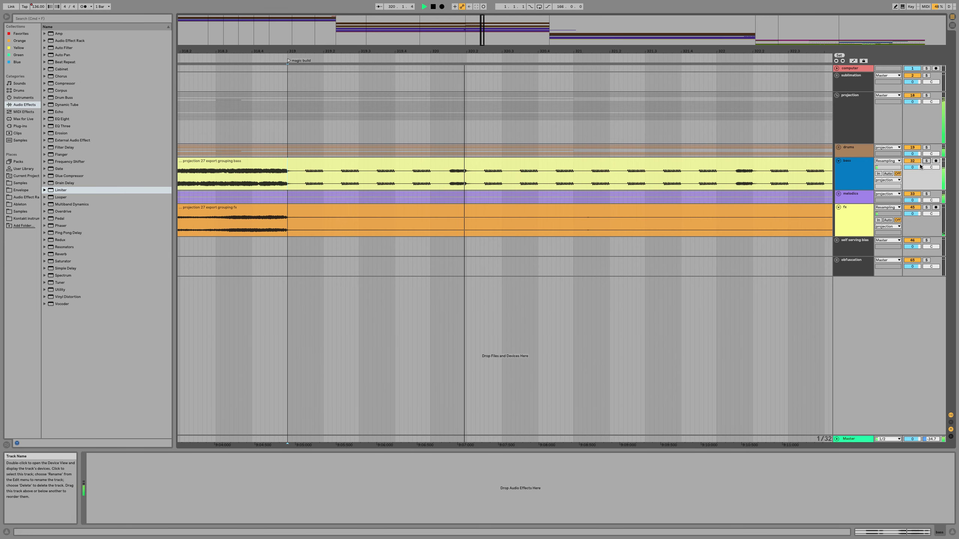
Solo the bass and drums tracks together, try adding melodics, and listen to the magic build section.
click(926, 161)
super+click(927, 148)
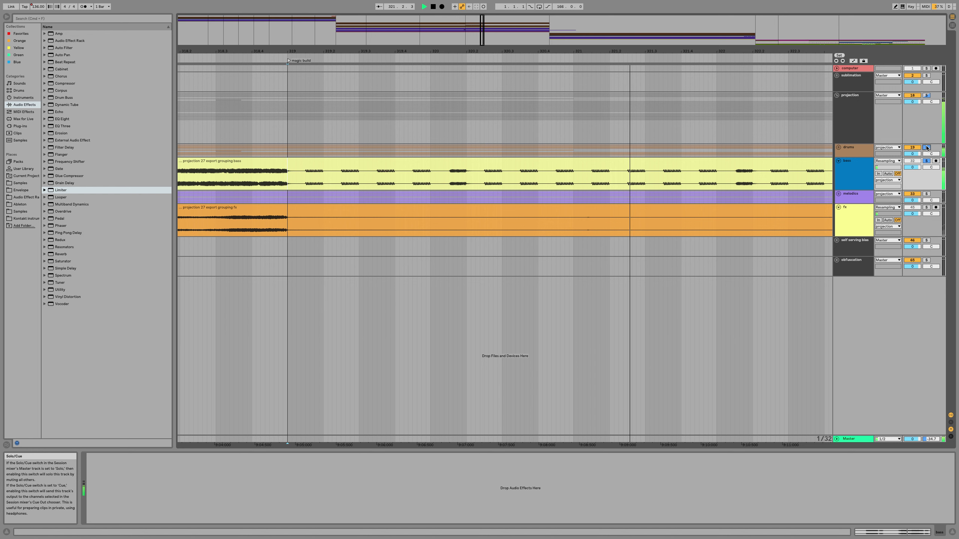
super+click(926, 194)
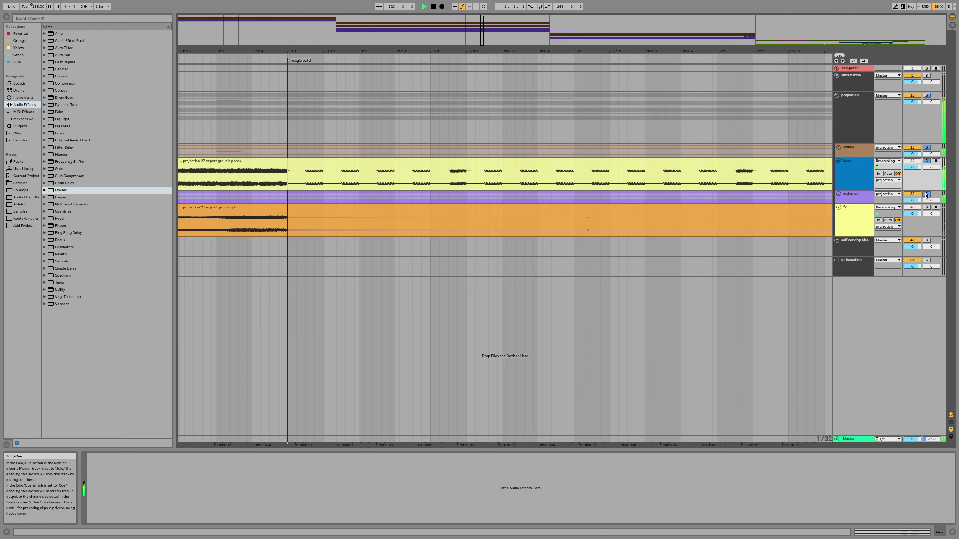
scroll(426, 148, down, 4)
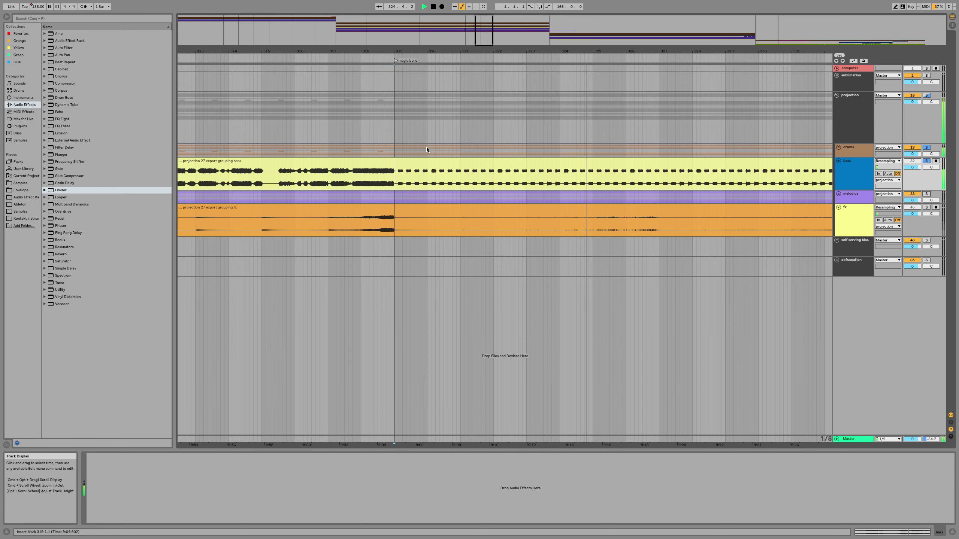
scroll(397, 179, down, 3)
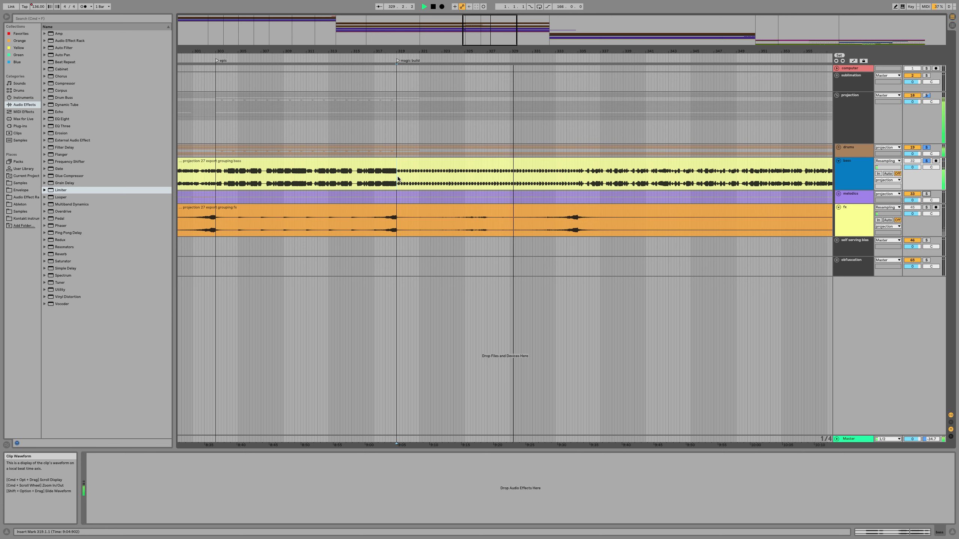
scroll(398, 179, up, 2)
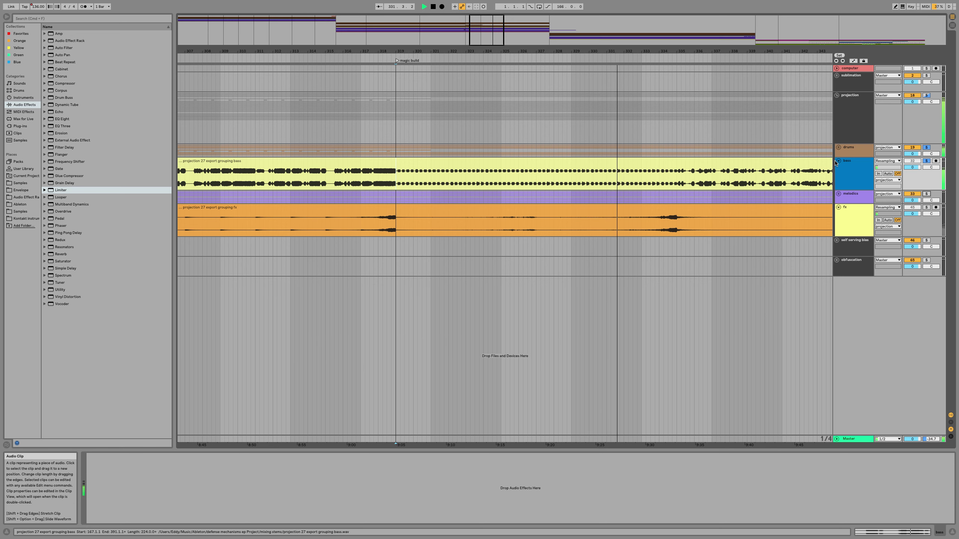
Clear the solos in the projection group and replay the full mix from the magic build locator.
click(927, 161)
key(space)
key(space)
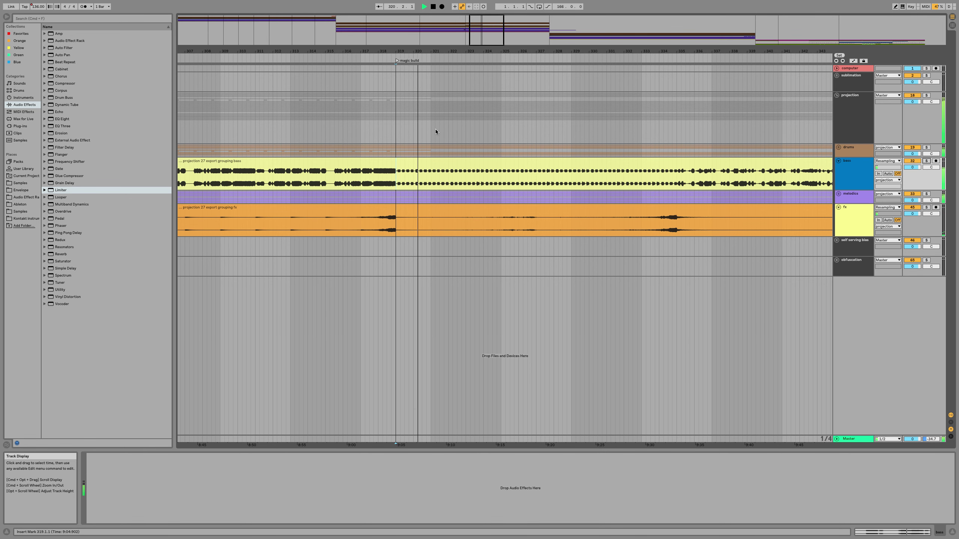
Mute and unmute the bass track, replaying from the magic build locator each time to compare the mix.
click(914, 161)
key(space)
key(space)
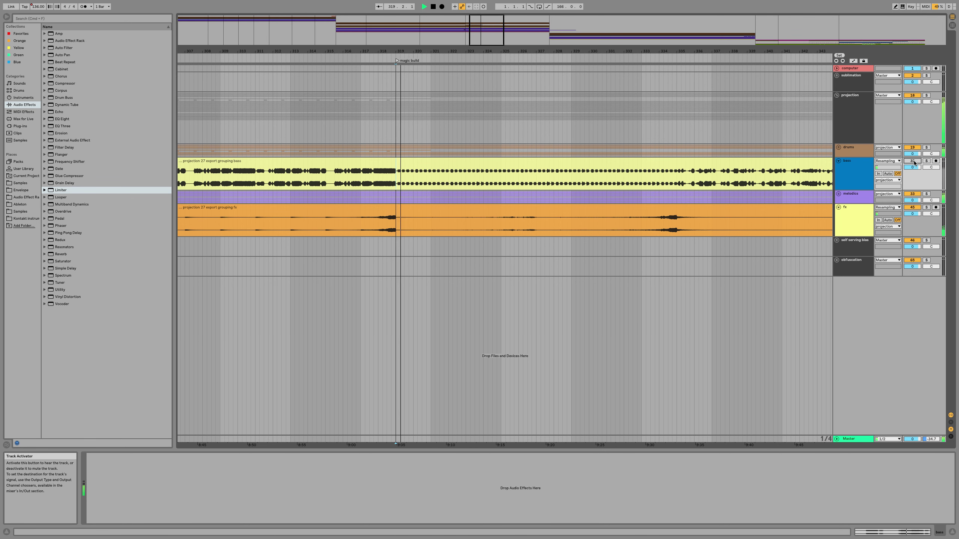
click(914, 161)
key(space)
key(space)
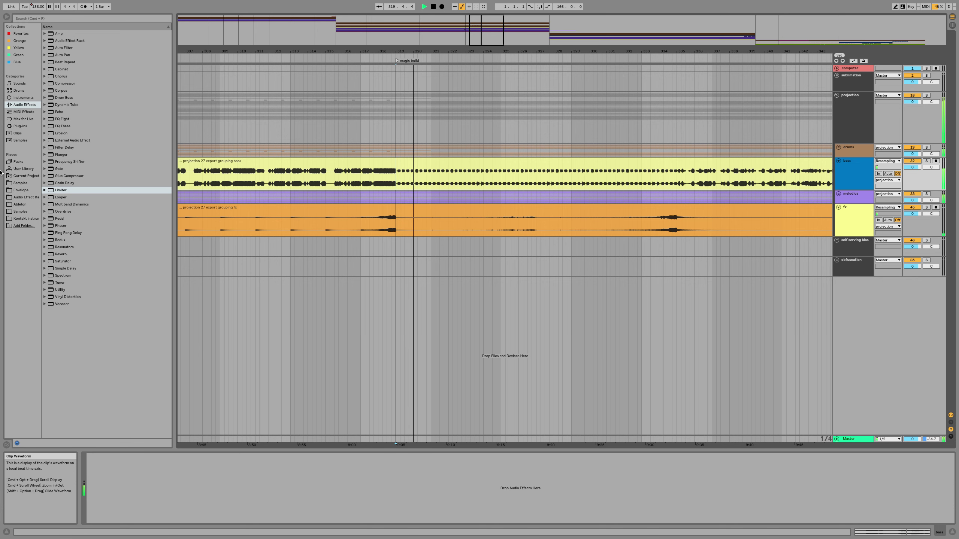
Add an EQ Eight to the bass track, enable its eighth band as a high-cut filter, and replay from the magic build locator.
key(space)
drag(64, 119, 438, 195)
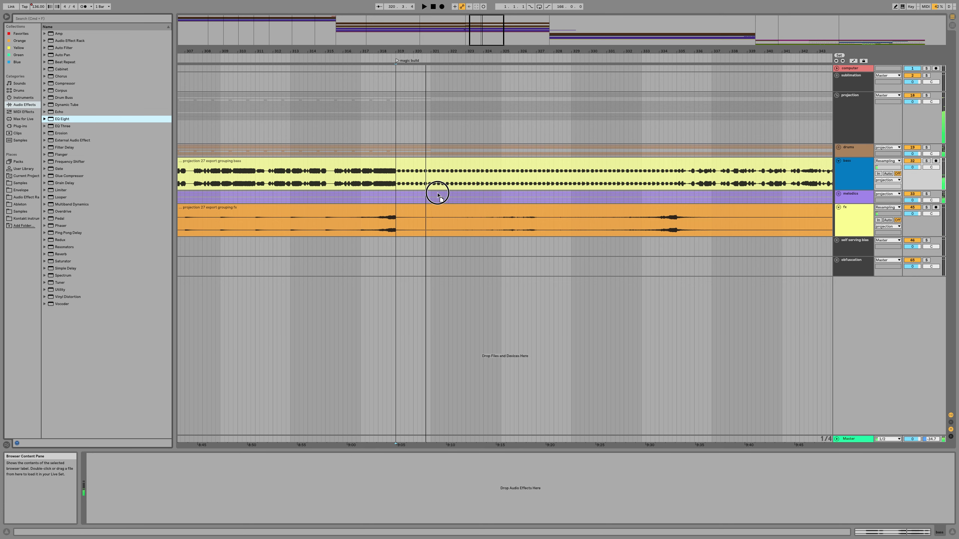
drag(395, 173, 395, 173)
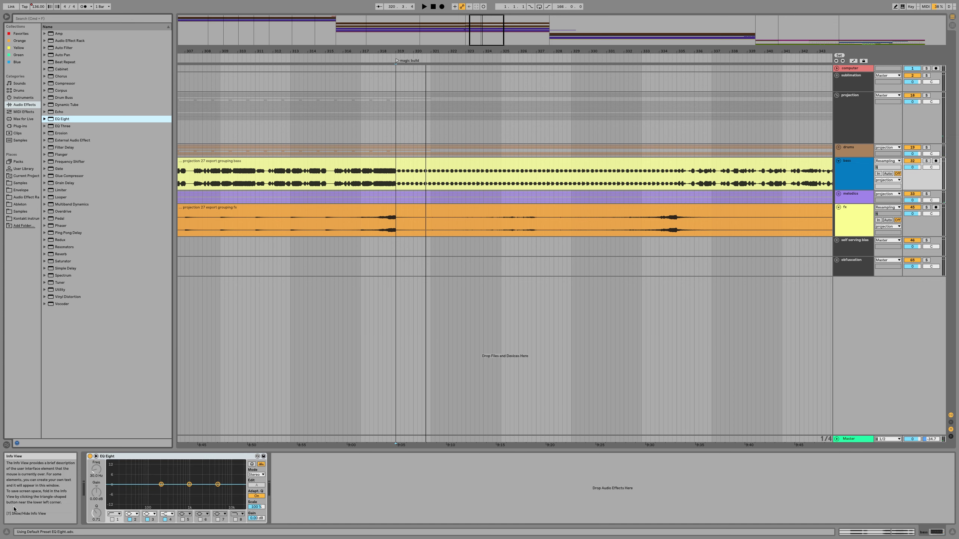
click(235, 520)
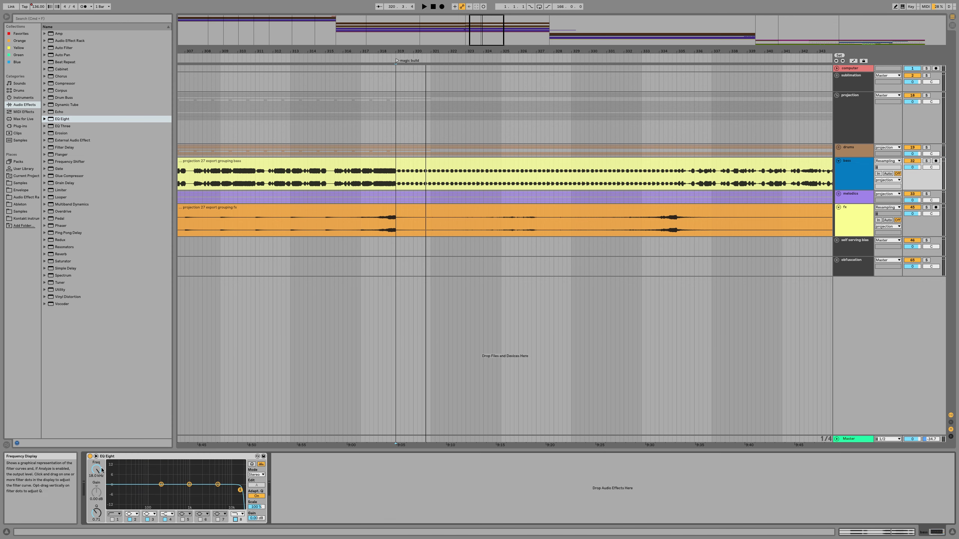
key(space)
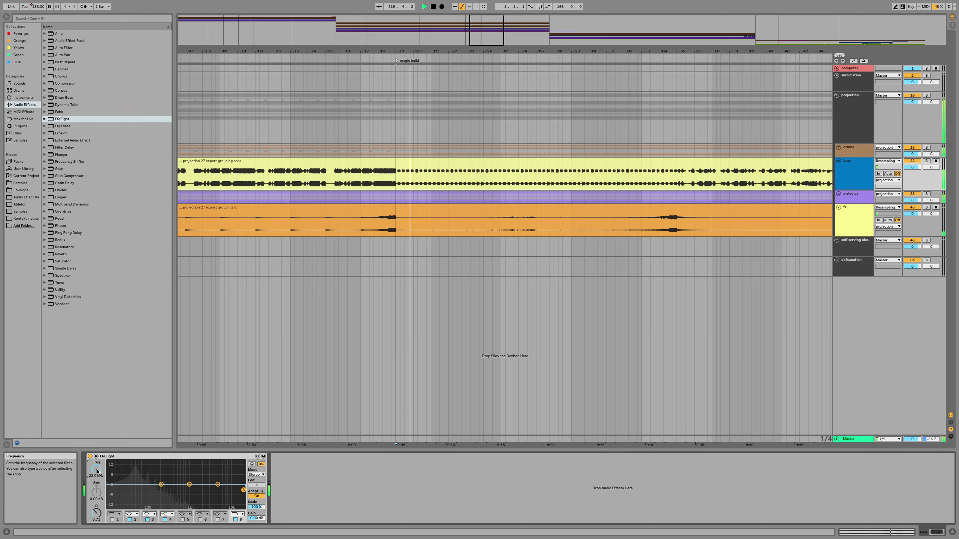
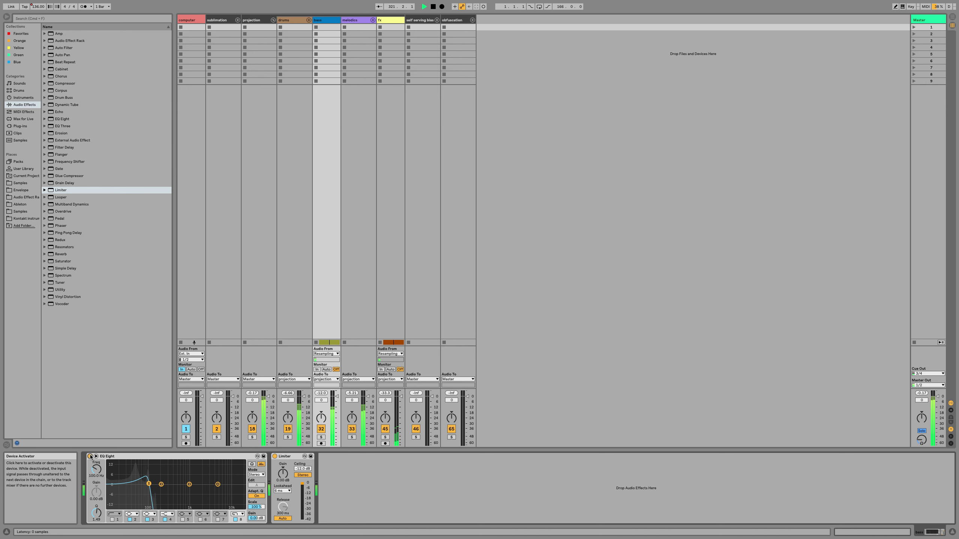
Group the bass track's EQ Eight and Limiter into an audio effect rack.
key(Tab)
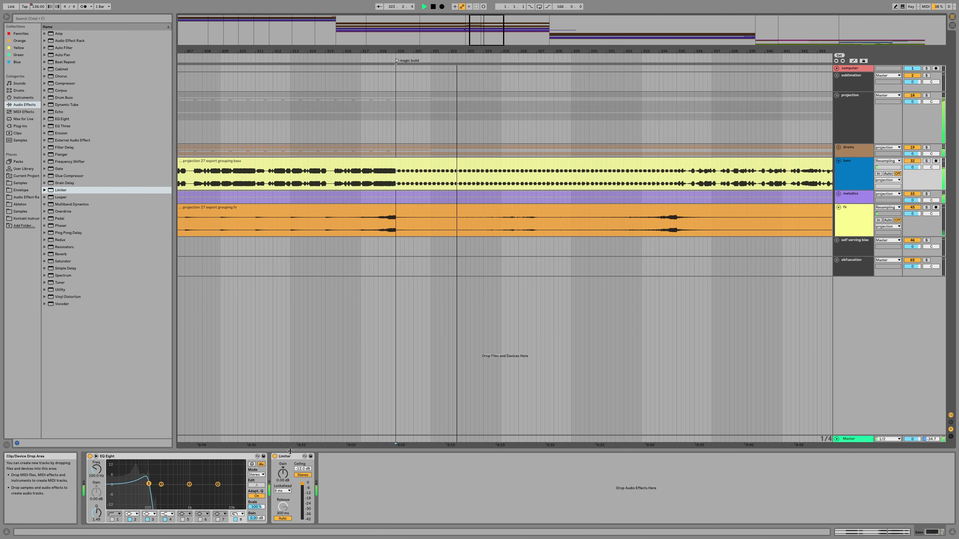
click(202, 456)
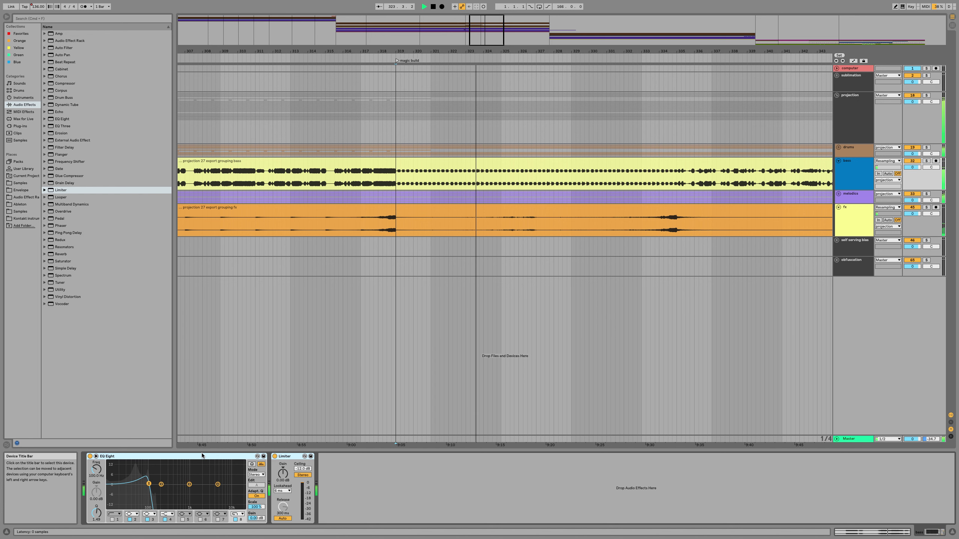
key(super+g)
Automate the bass rack's Device On to switch on at the magic build locator, and play from shortly before it.
right_click(90, 457)
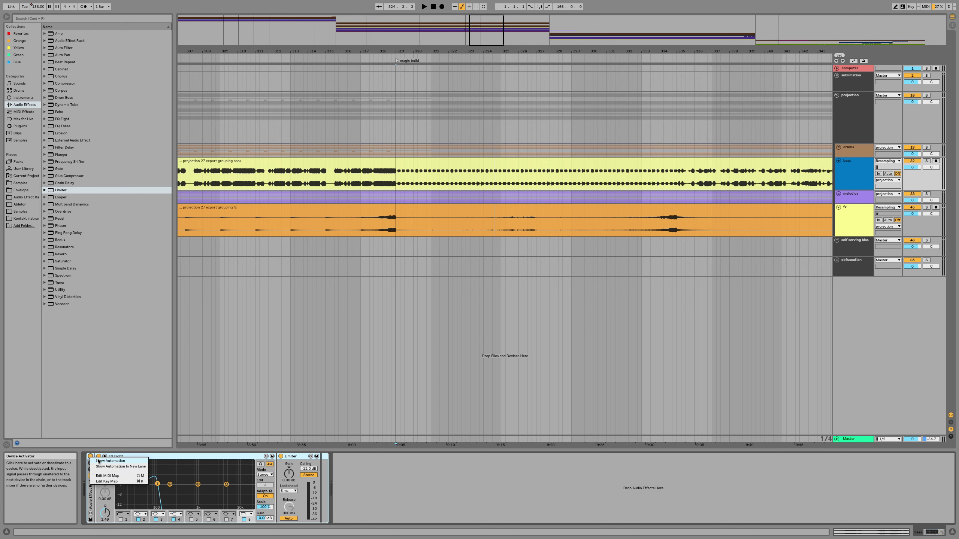
click(107, 461)
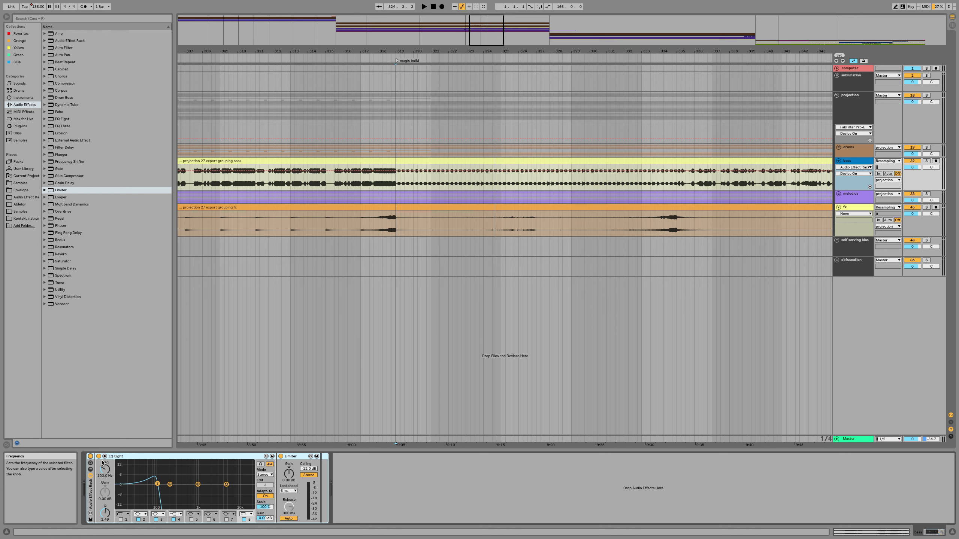
click(395, 172)
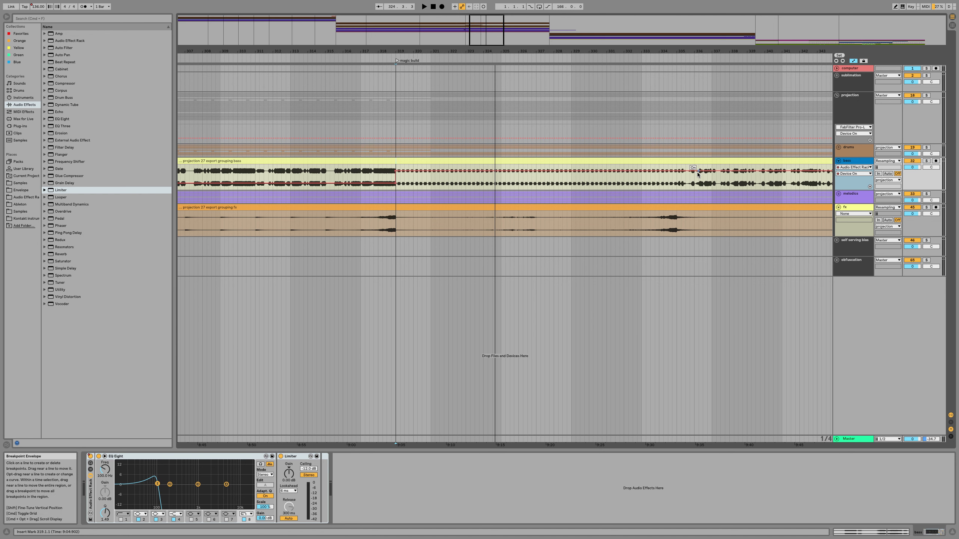
click(374, 176)
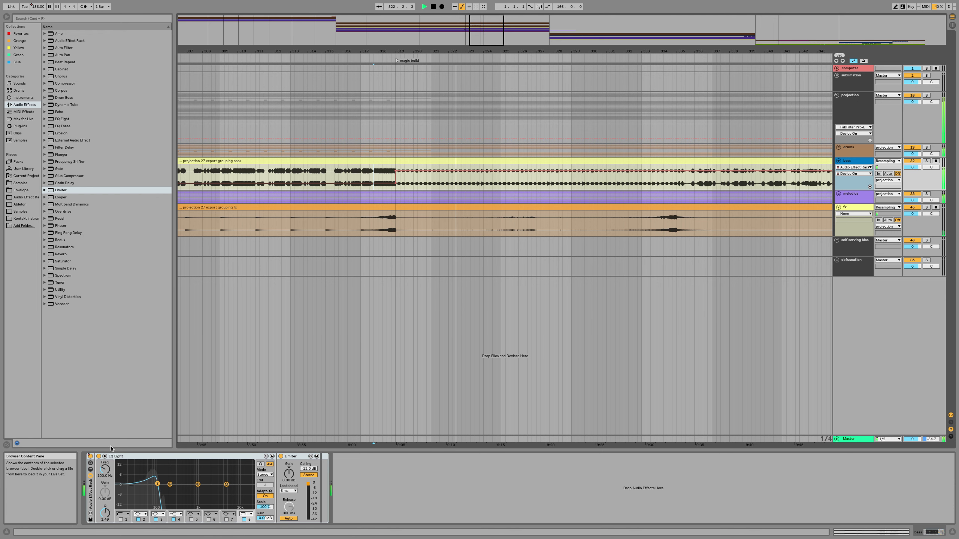
Show EQ Eight's 8 Frequency A automation in a new lane and ramp it up through the build to about 3.9 kHz at bar 335.
right_click(105, 473)
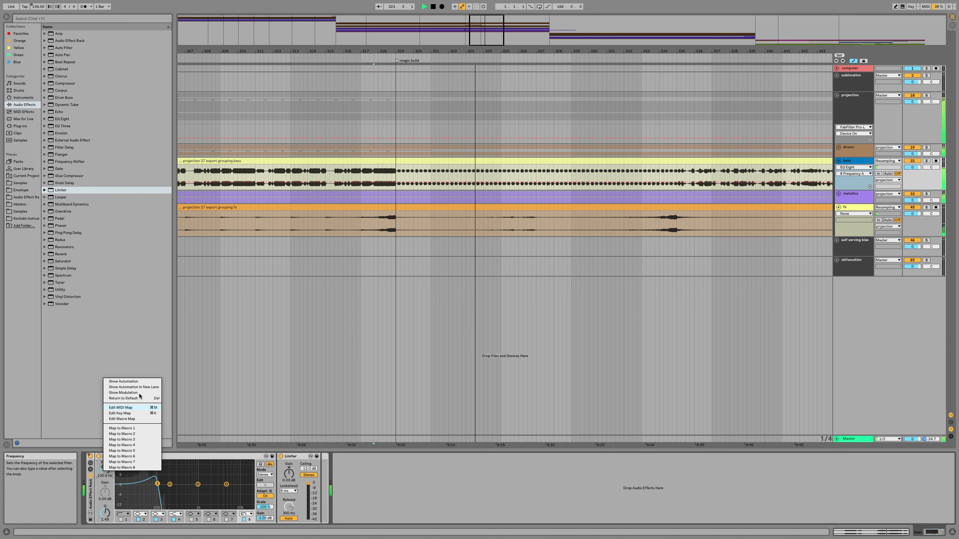
click(140, 387)
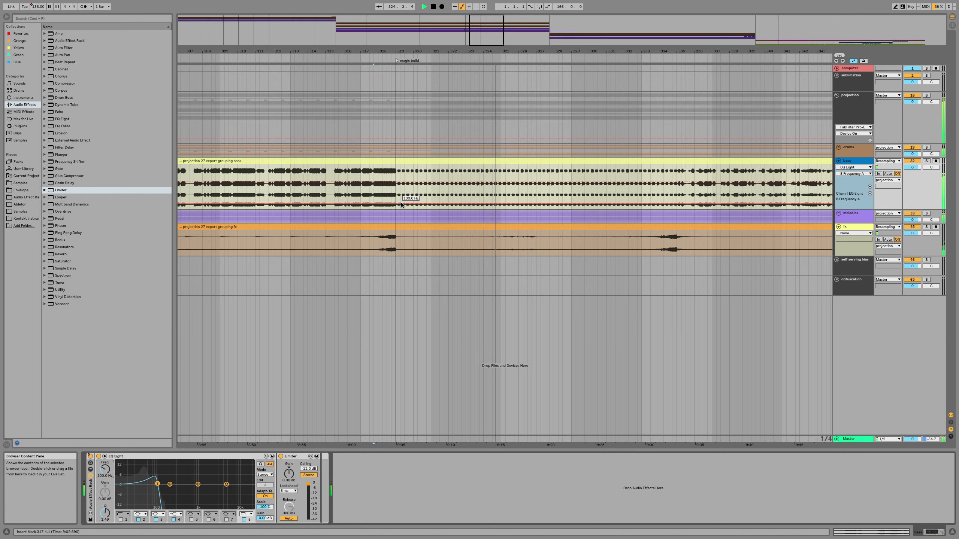
drag(501, 204, 501, 201)
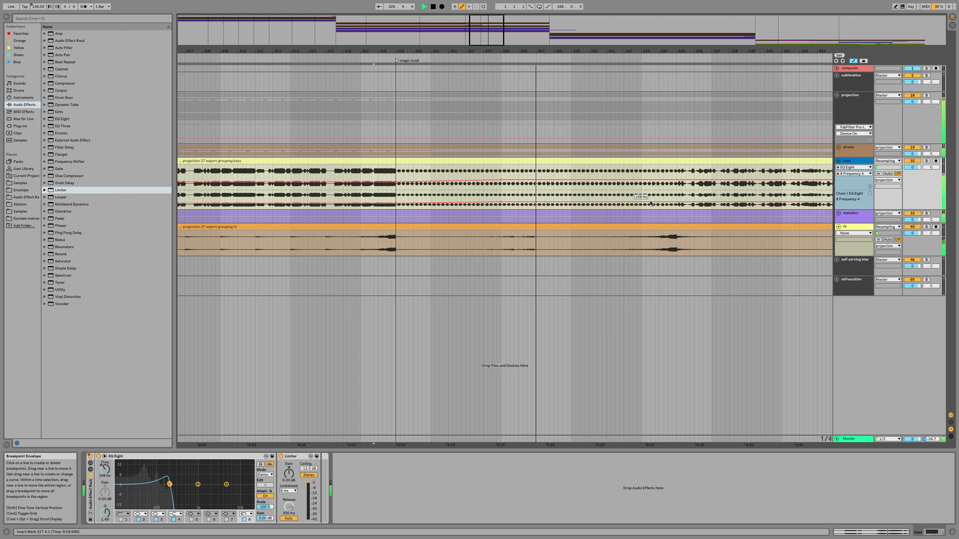
key(super+z)
drag(655, 204, 678, 196)
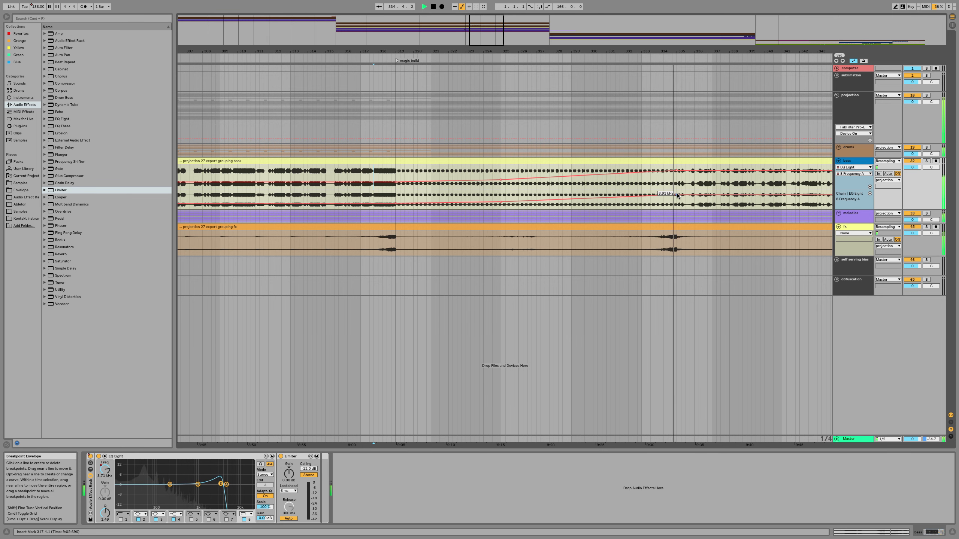
Show the bass rack's Device On automation in a new lane and switch the rack off at bar 335, where the build ends.
right_click(90, 457)
click(132, 466)
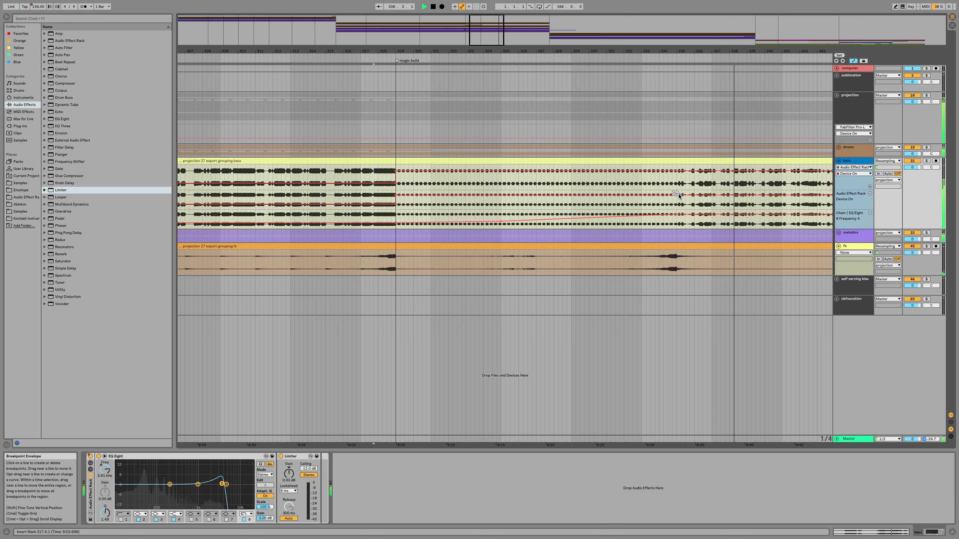
drag(682, 195, 676, 204)
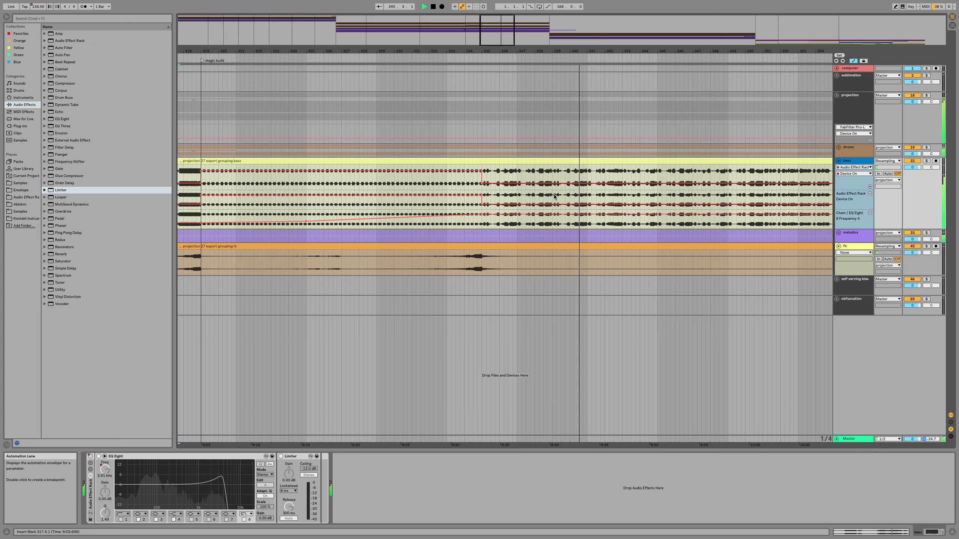
scroll(517, 194, down, 5)
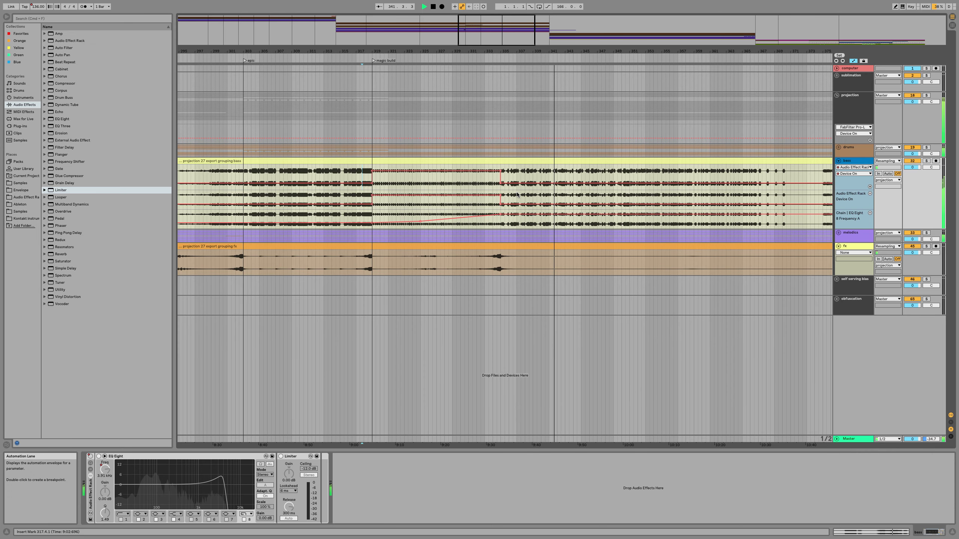
key(Tab)
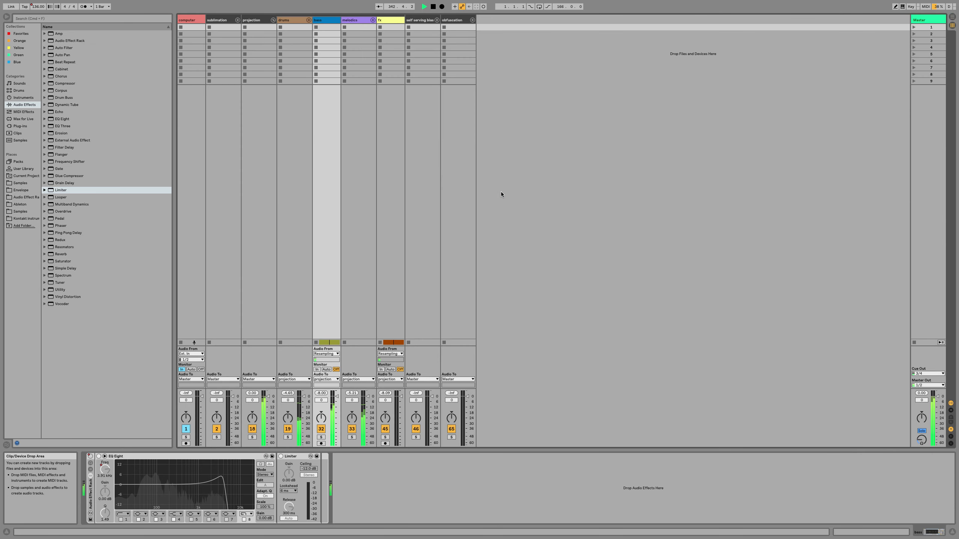
key(Tab)
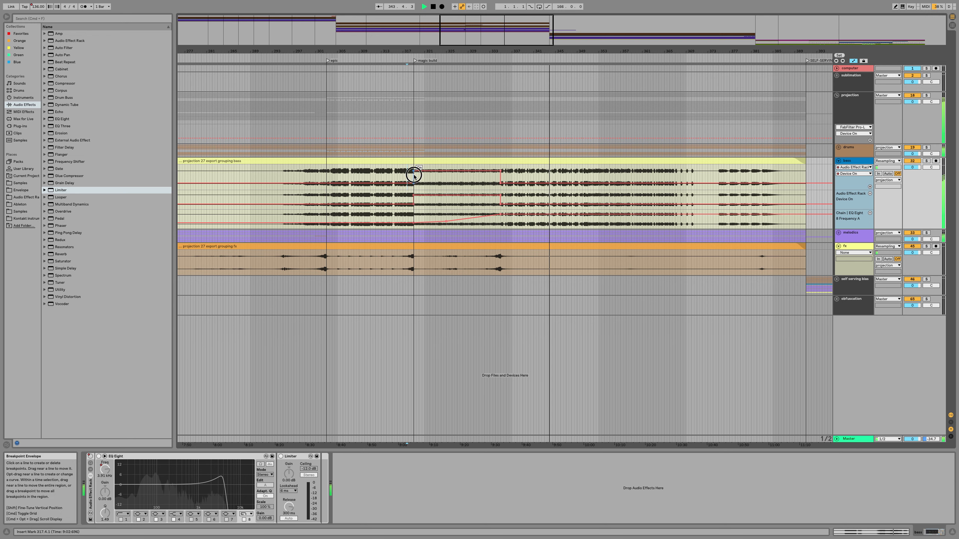
Replay from the magic build locator and lower the bass Limiter's ceiling to -13 dB.
key(space)
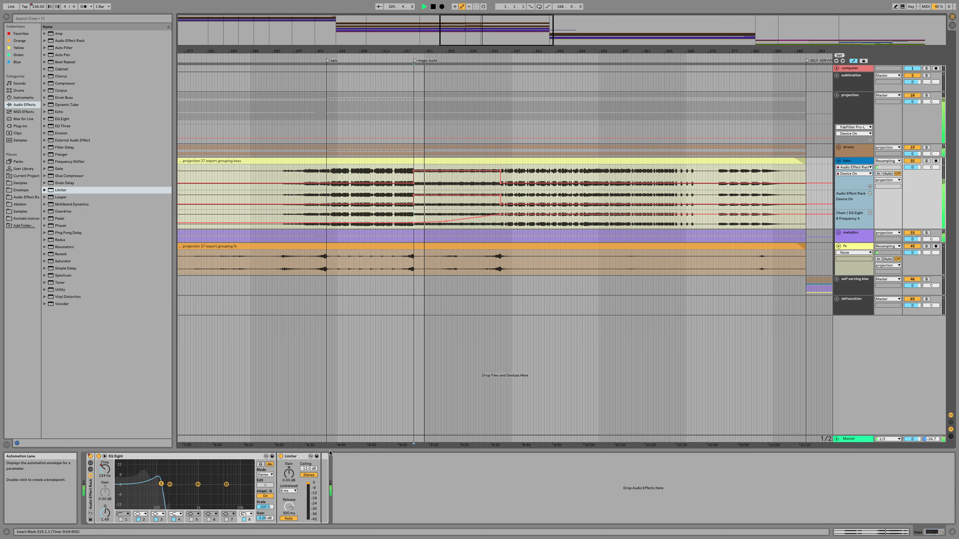
click(308, 468)
key(space)
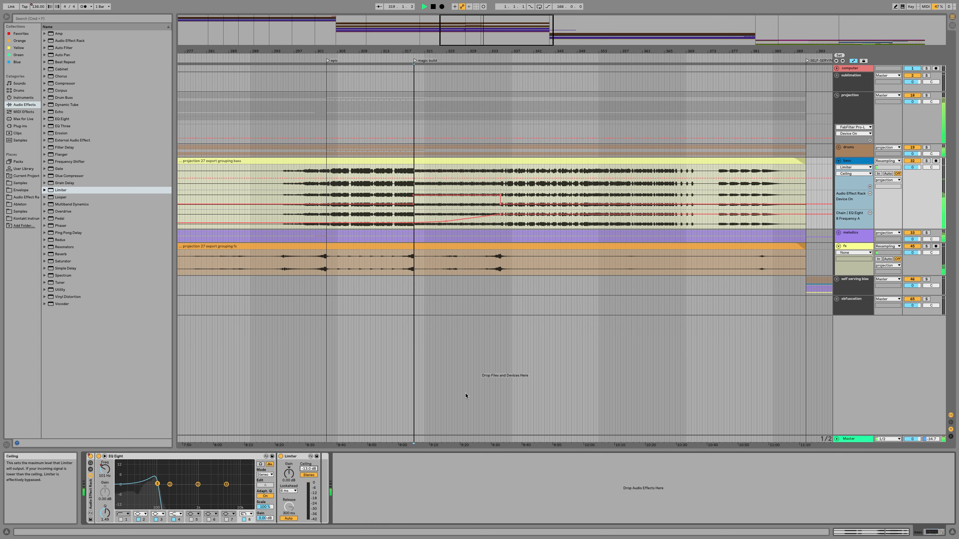
key(space)
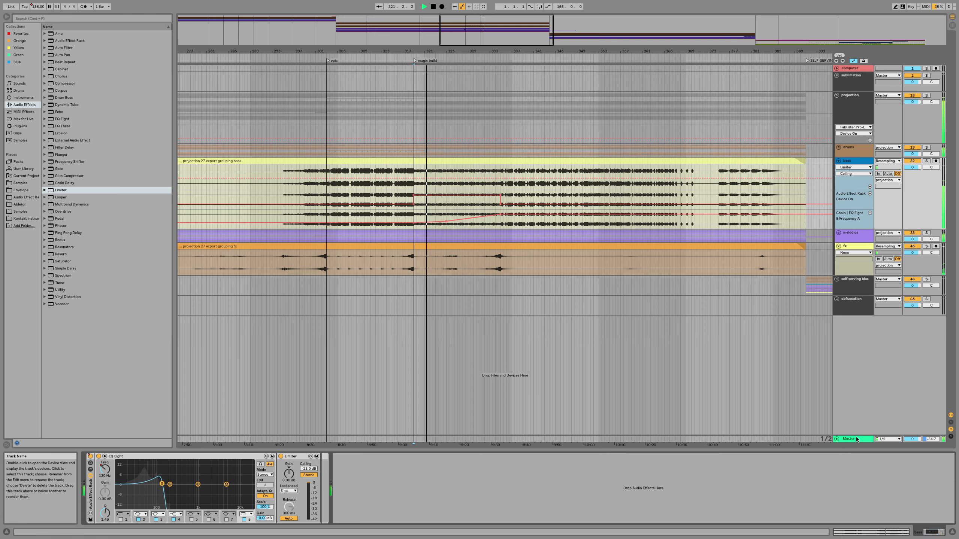
Check the master spectrum, raise the end of the bass filter-frequency ramp to 22 kHz, and bend the ramp into a curve.
click(857, 440)
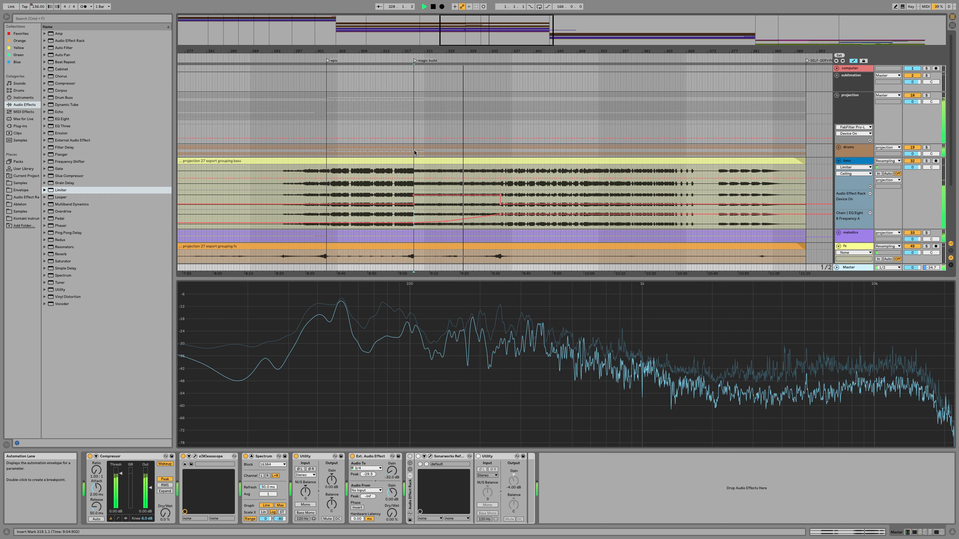
scroll(415, 152, down, 2)
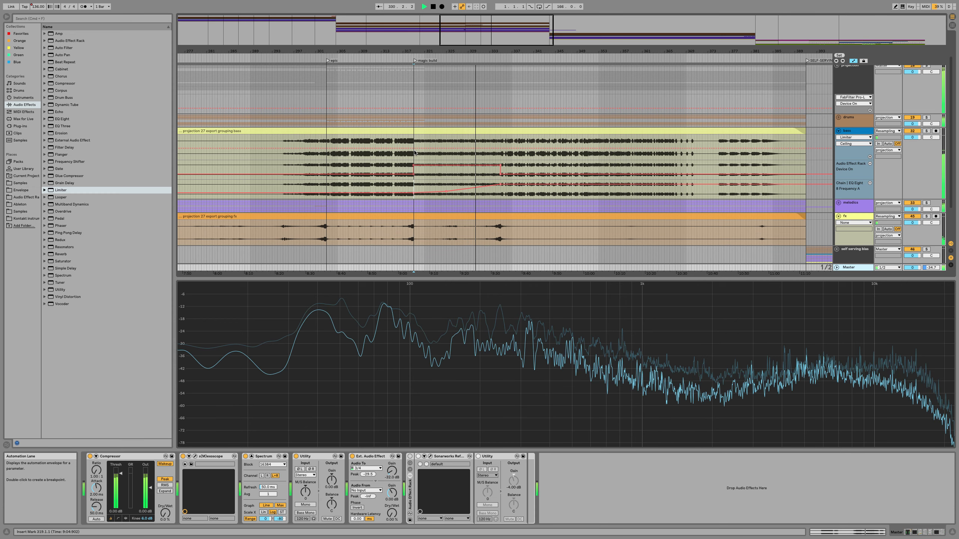
mouse_move(499, 185)
drag(500, 185, 500, 212)
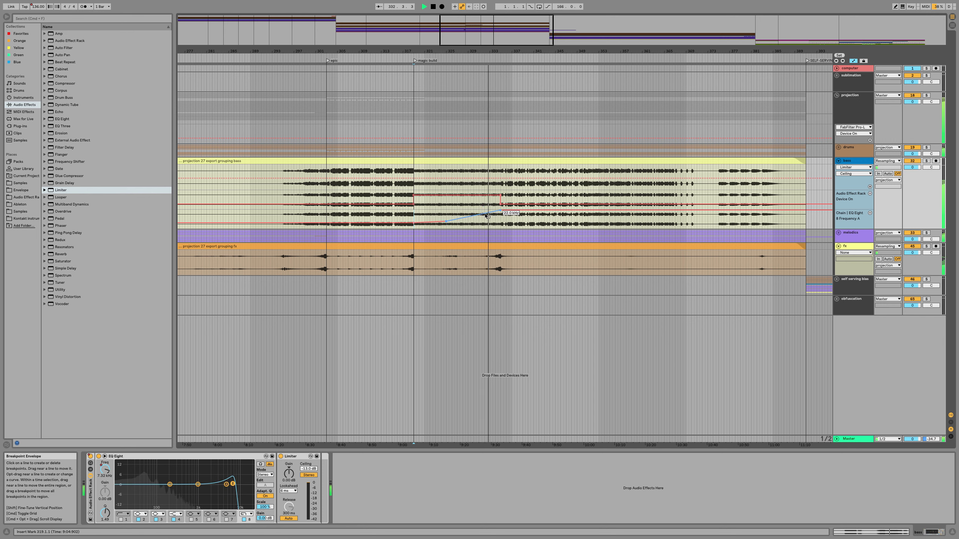
drag(490, 214, 490, 215)
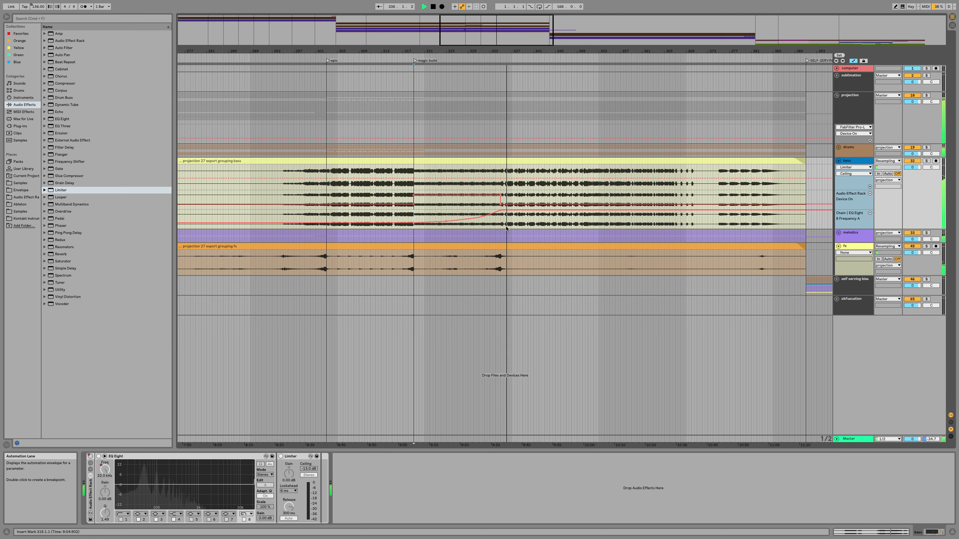
Hide the automation lanes and show the whole projection section in the arrangement.
scroll(513, 227, down, 5)
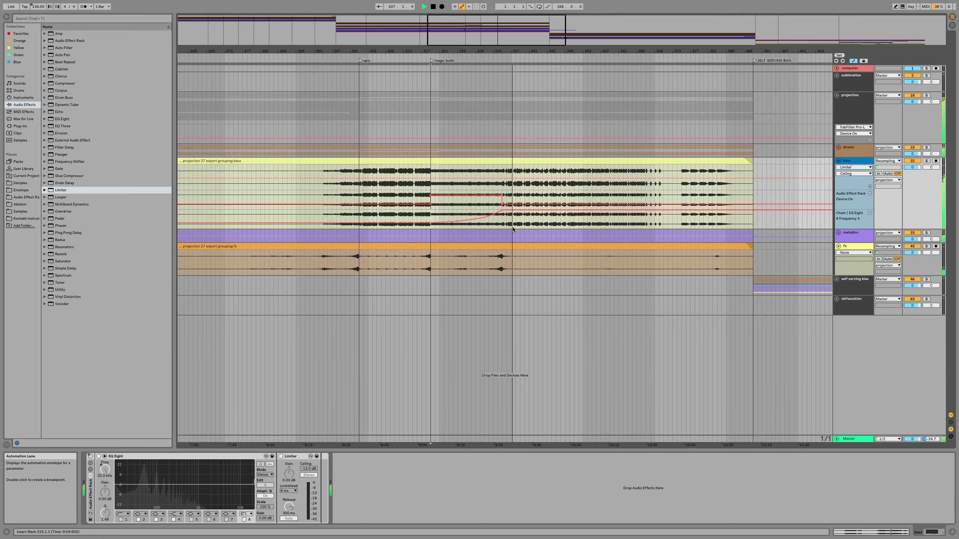
scroll(513, 229, down, 4)
key(a)
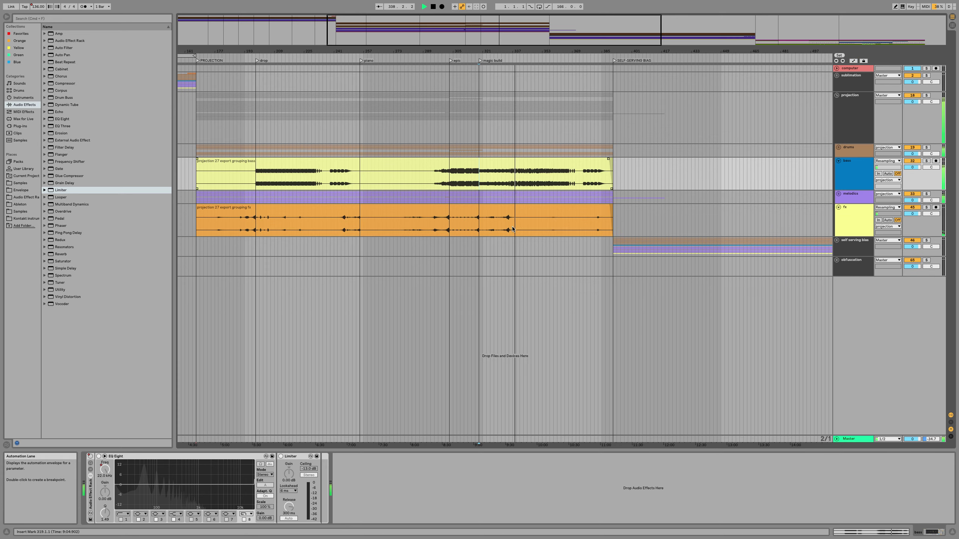
scroll(527, 188, down, 2)
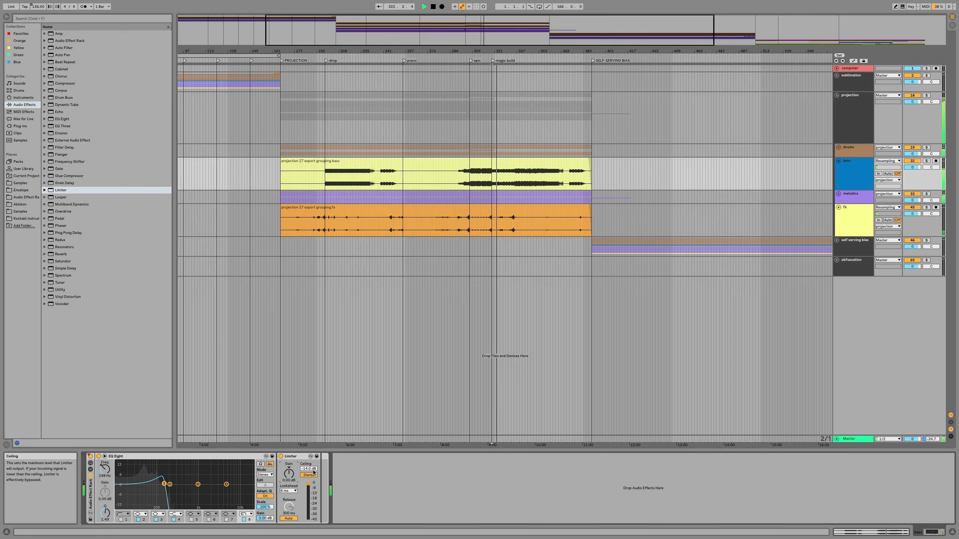
Return the bass Limiter's ceiling to -13 dB while the magic build section plays.
drag(309, 469, 308, 469)
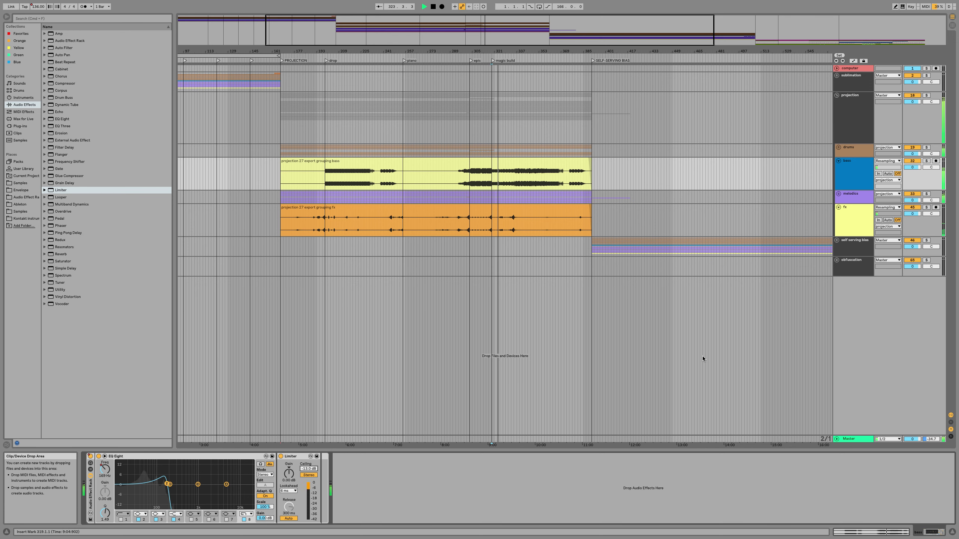
scroll(500, 181, up, 5)
scroll(497, 179, right, 4)
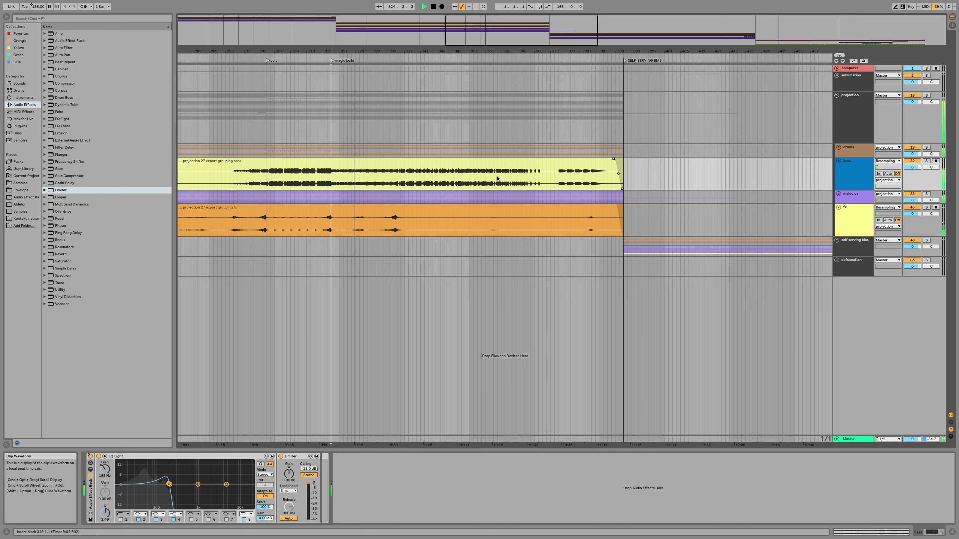
scroll(333, 167, down, 3)
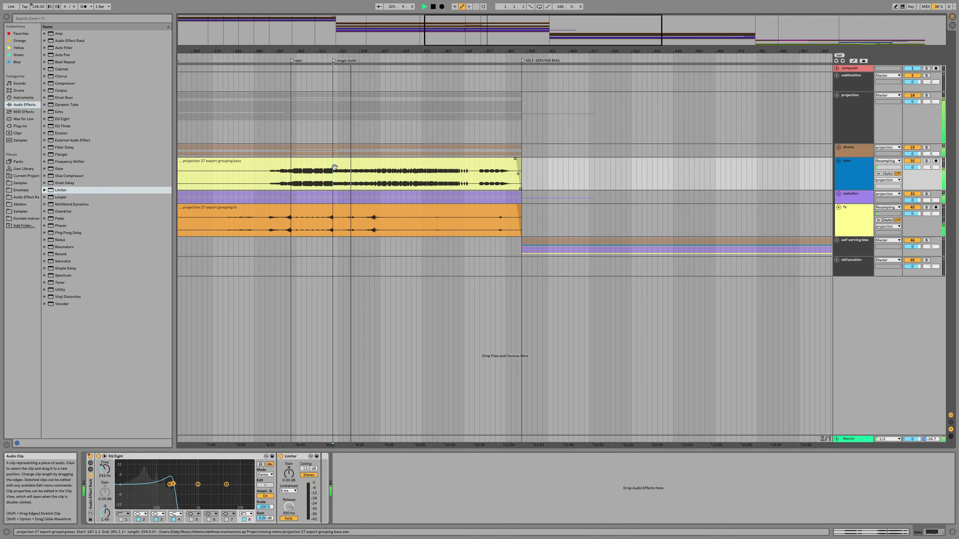
Open the projection group's device chain and bypass the lowest band in Ozone 8 Dynamics.
click(847, 121)
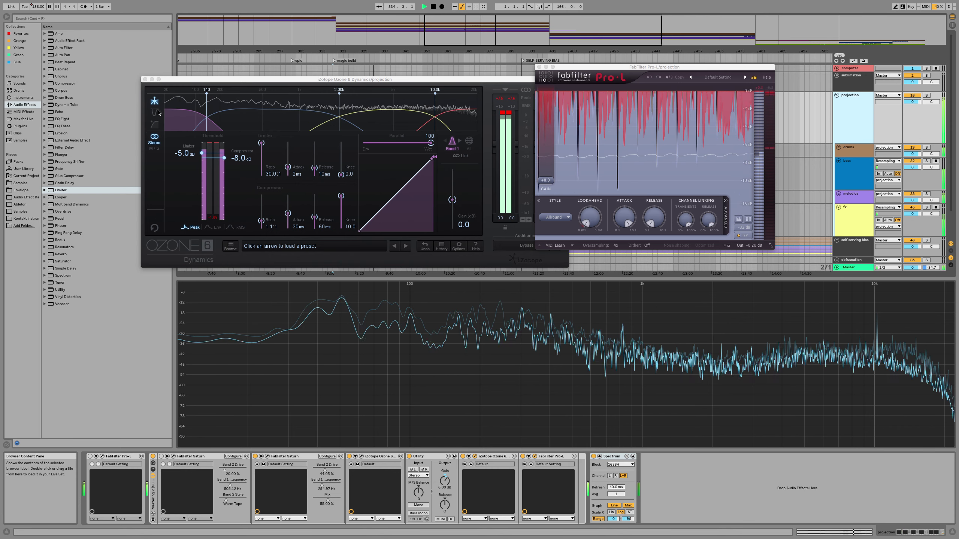
click(182, 98)
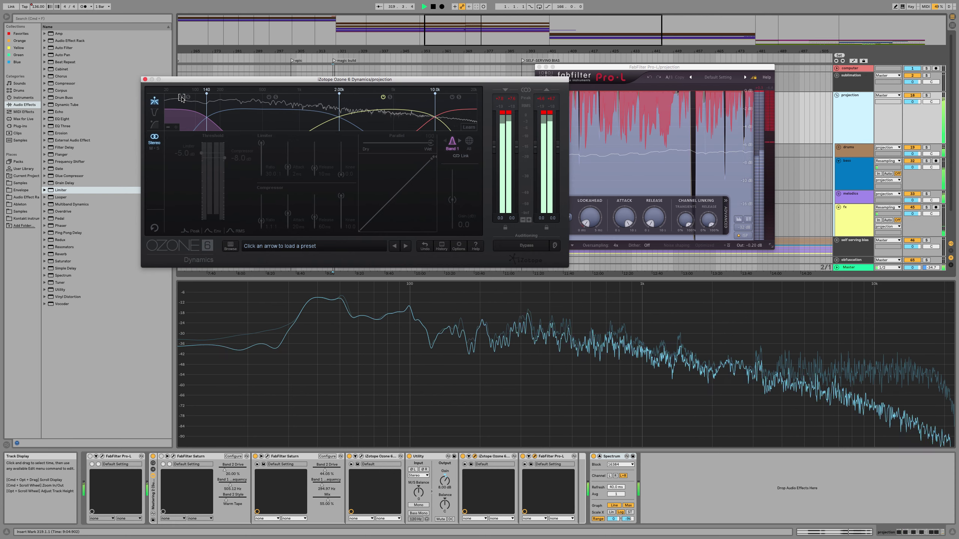
Re-enable the lowest band in Ozone 8 Dynamics and keep the projection group selected.
click(182, 99)
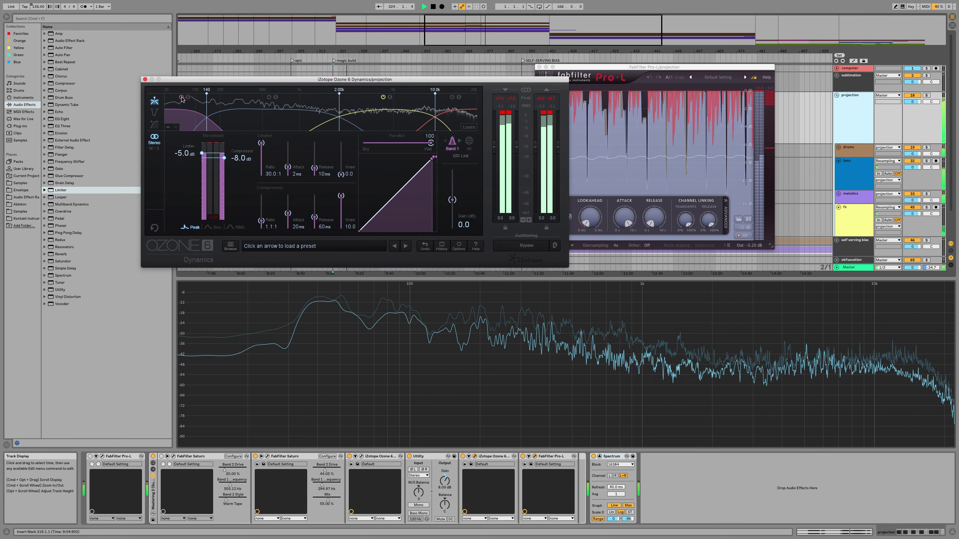
click(848, 113)
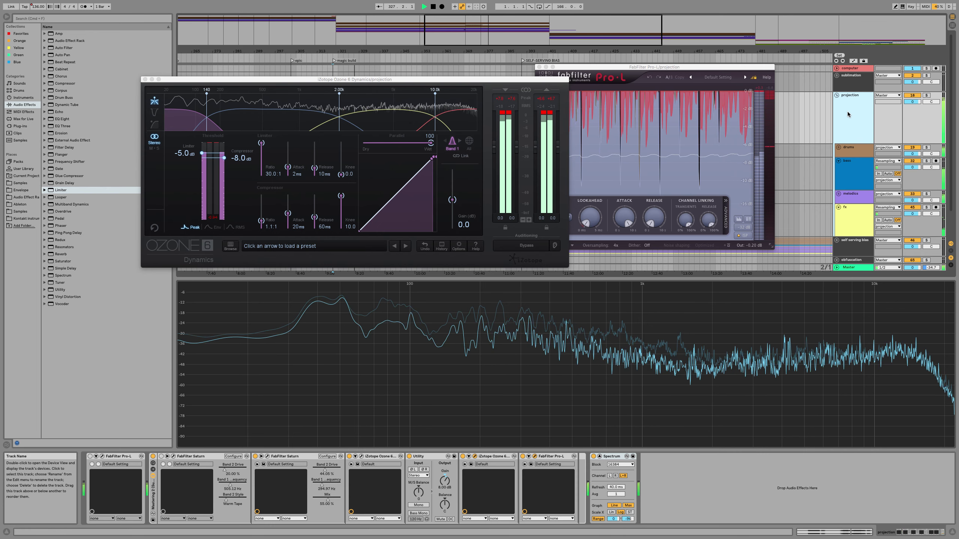
Show the bass track's device chain and start playback from the piano locator.
click(850, 163)
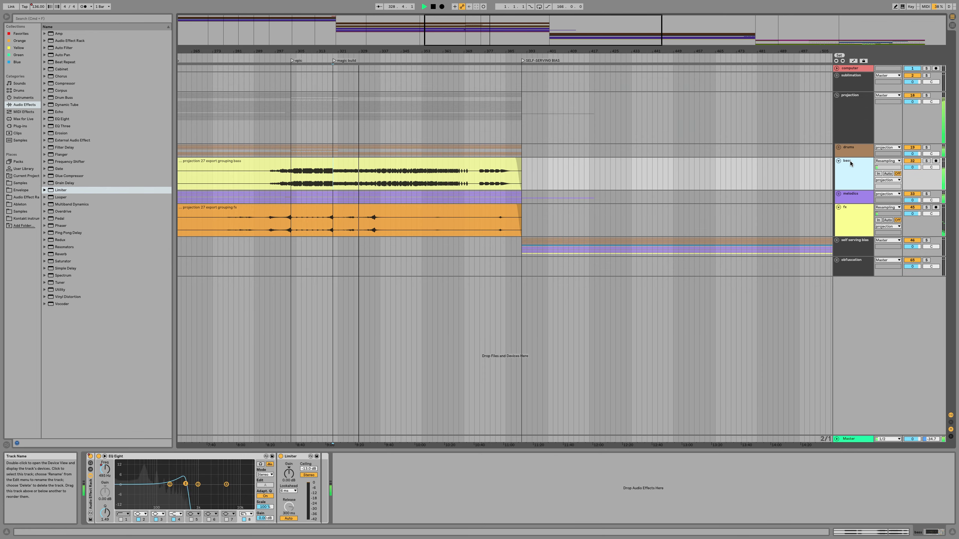
scroll(316, 173, down, 3)
scroll(329, 175, left, 4)
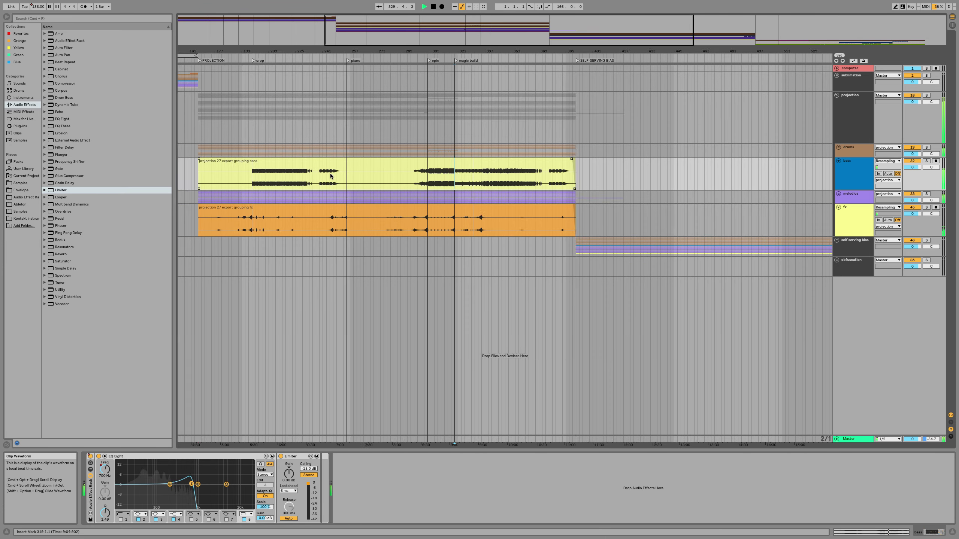
scroll(331, 176, down, 3)
scroll(331, 175, down, 3)
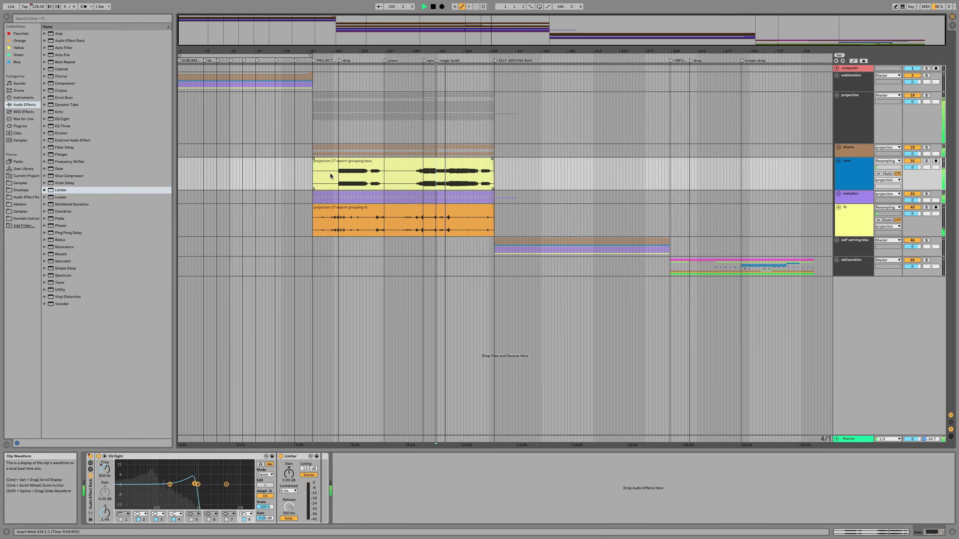
click(386, 62)
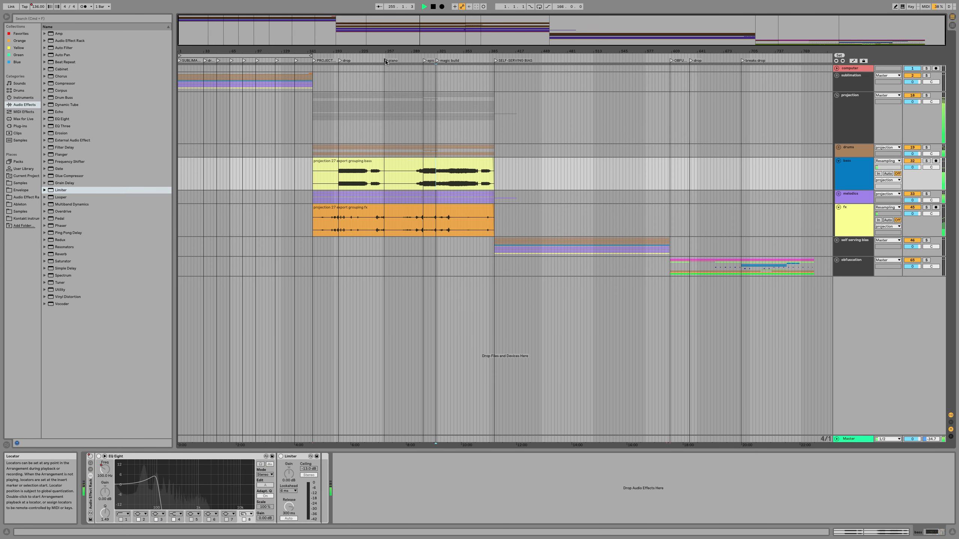
scroll(404, 80, up, 5)
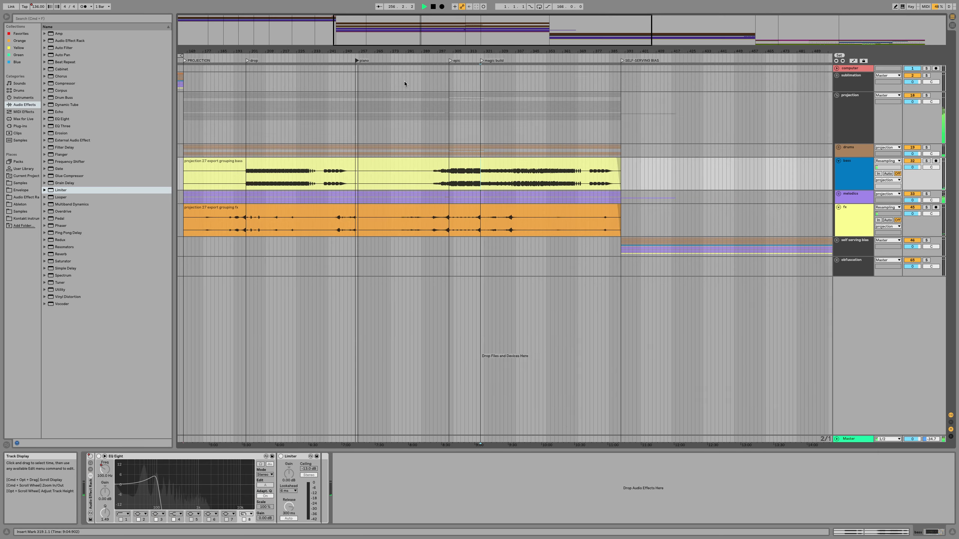
scroll(403, 83, up, 1)
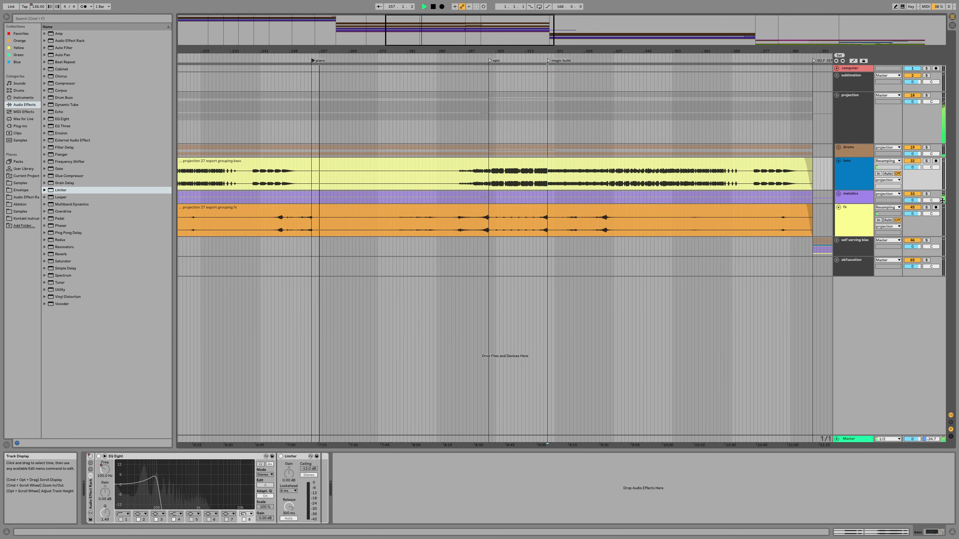
Unfold the drums group and set the insert marker where the tops audio starts before the epic section.
click(837, 148)
scroll(438, 186, down, 5)
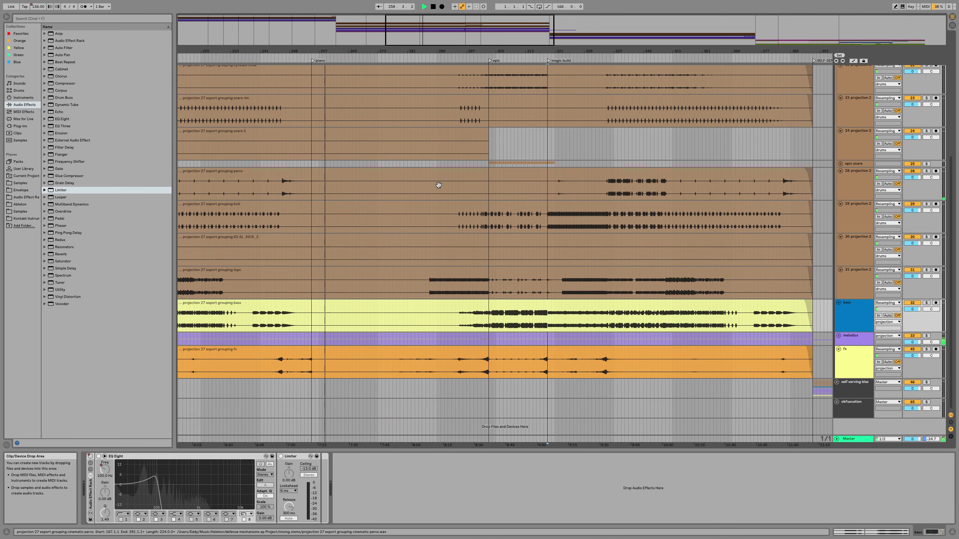
scroll(431, 291, up, 3)
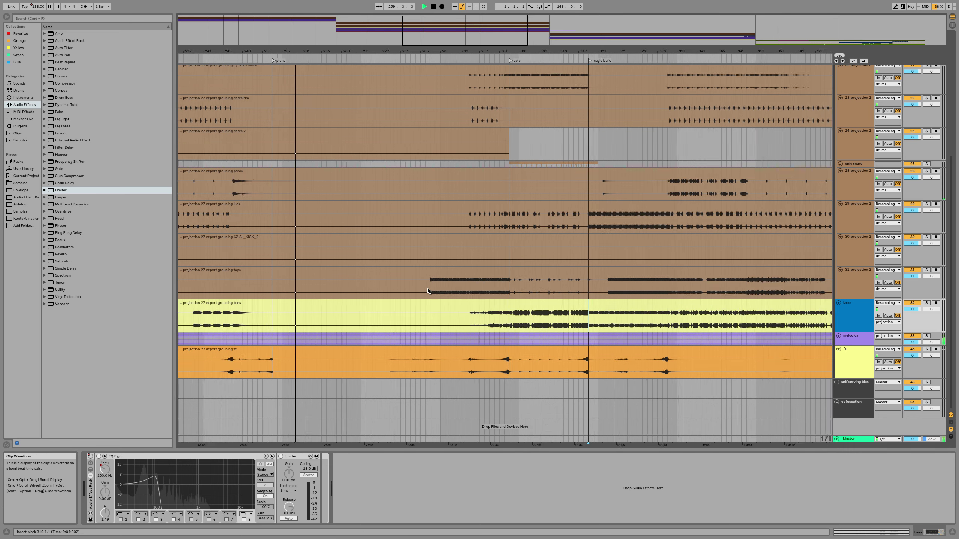
click(432, 290)
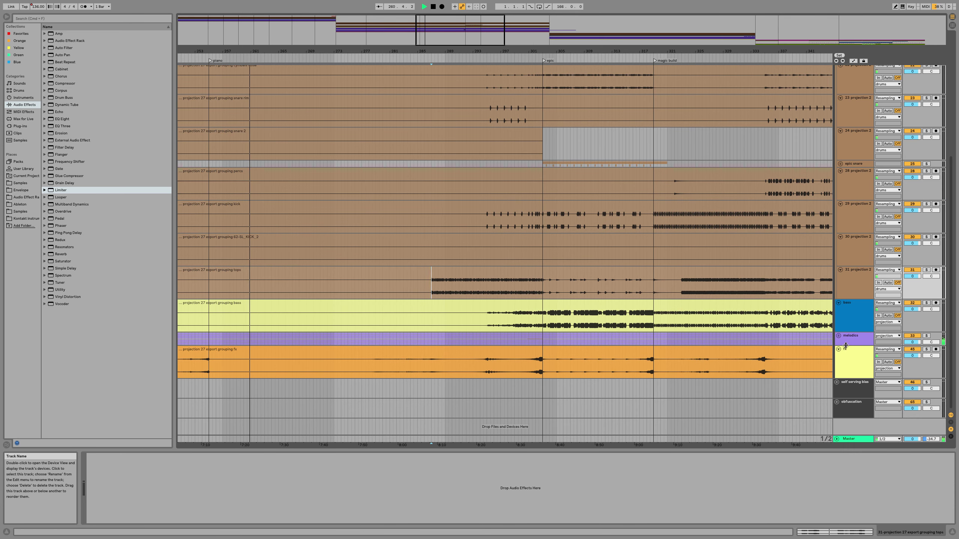
Unfold the melodics group and examine its clips between the piano and magic build locators.
click(837, 336)
scroll(510, 315, down, 5)
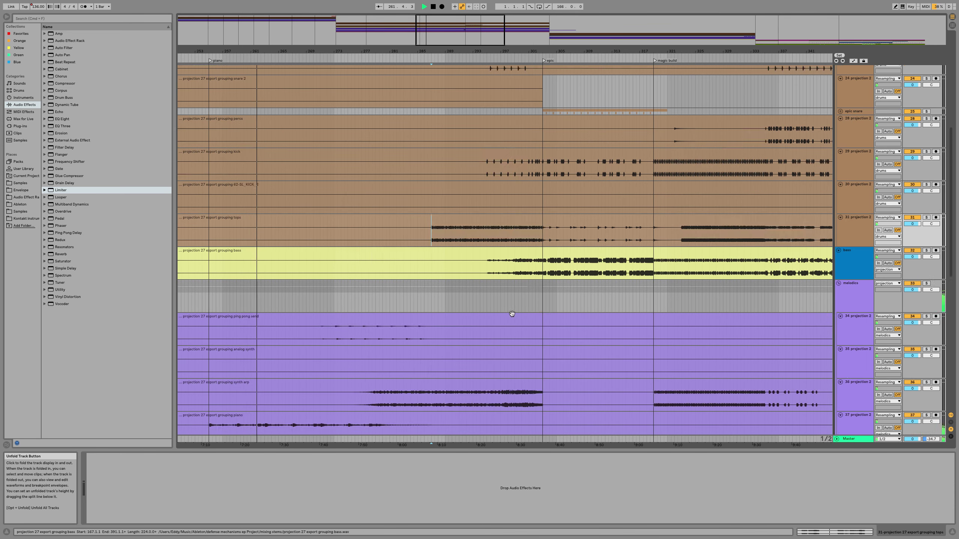
scroll(511, 313, down, 2)
scroll(510, 314, up, 7)
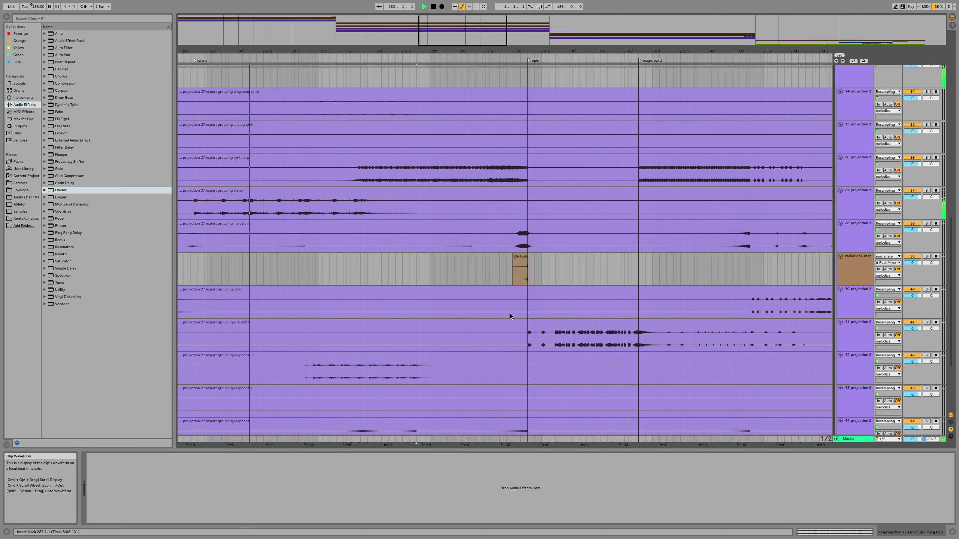
scroll(510, 315, up, 3)
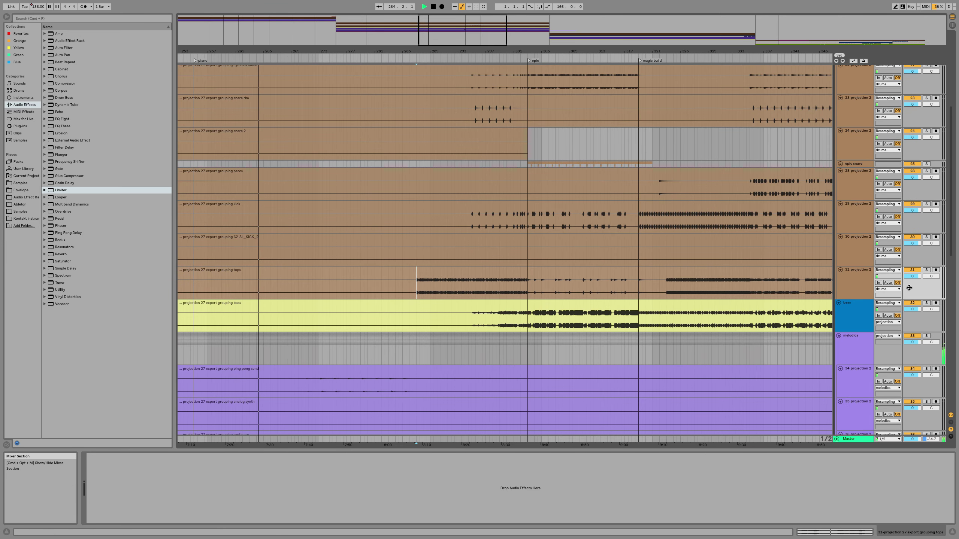
Add a locator named "cinematic build" at the insert marker.
right_click(417, 57)
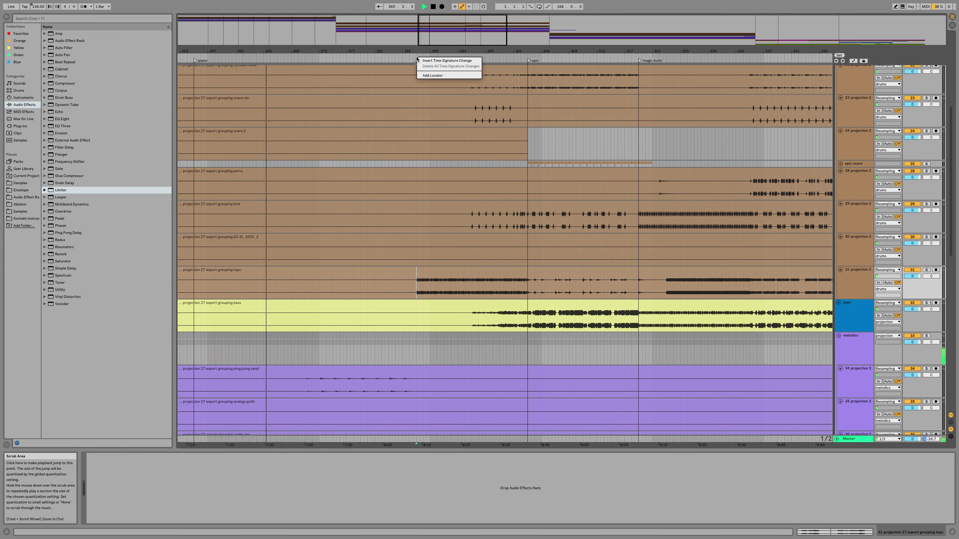
click(445, 61)
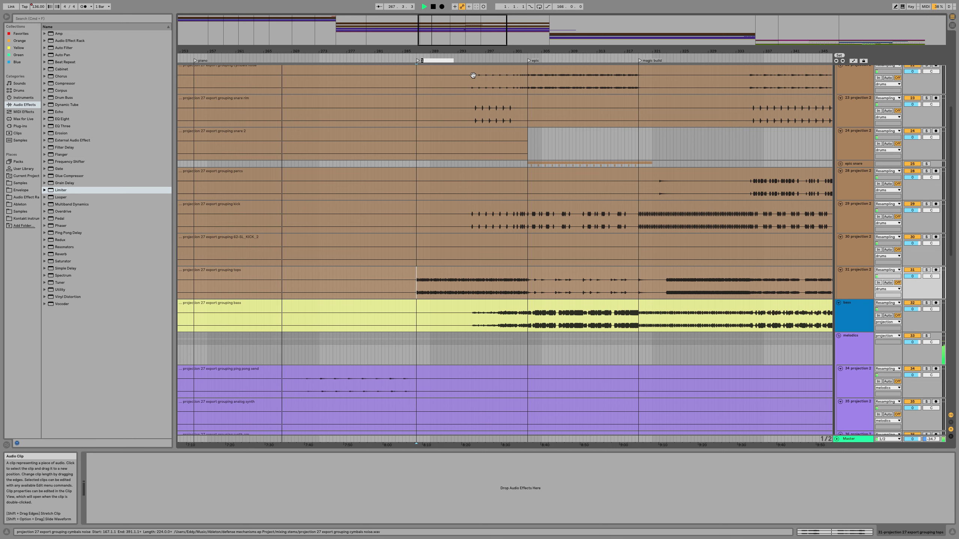
text(cinematic build)
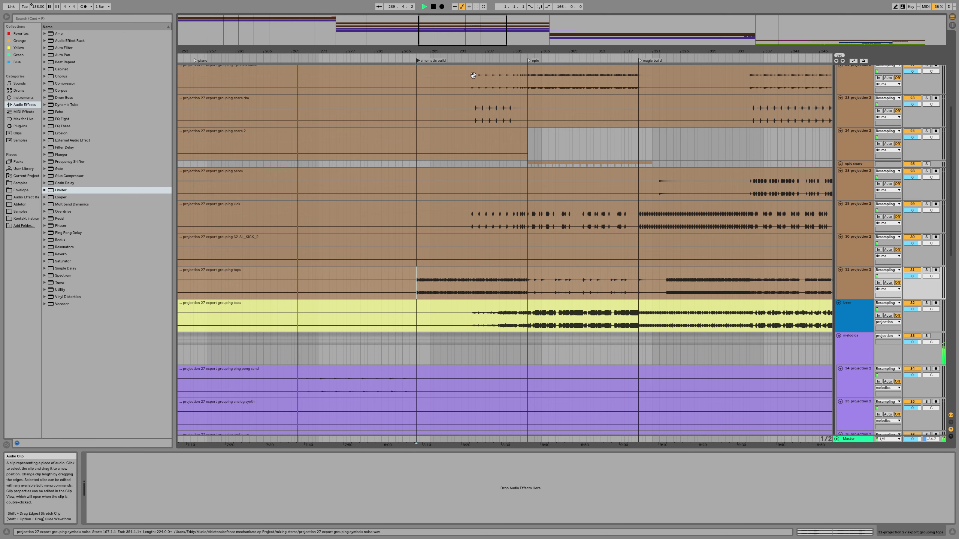
Examine the drum, bass and melodic clips around the cinematic build locator.
scroll(469, 91, down, 10)
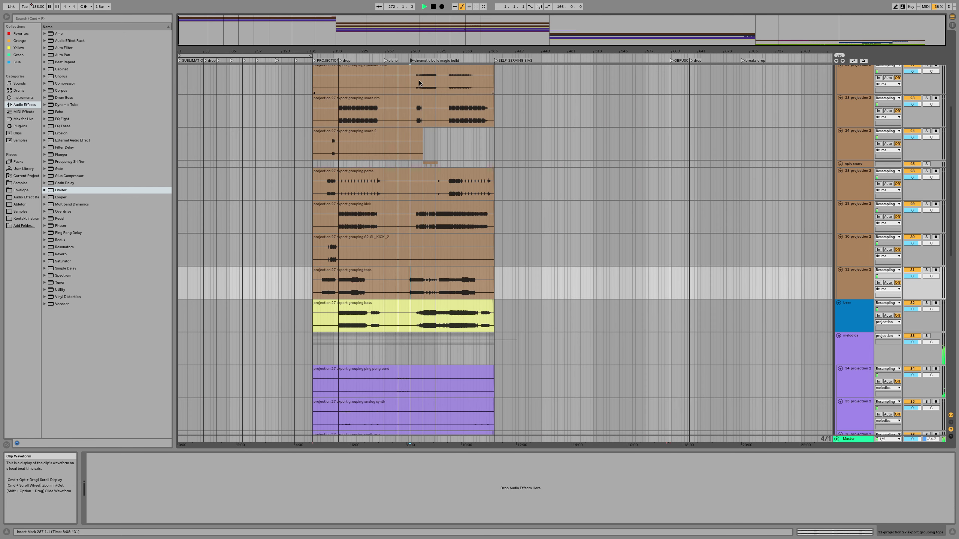
scroll(420, 83, up, 5)
scroll(420, 83, up, 1)
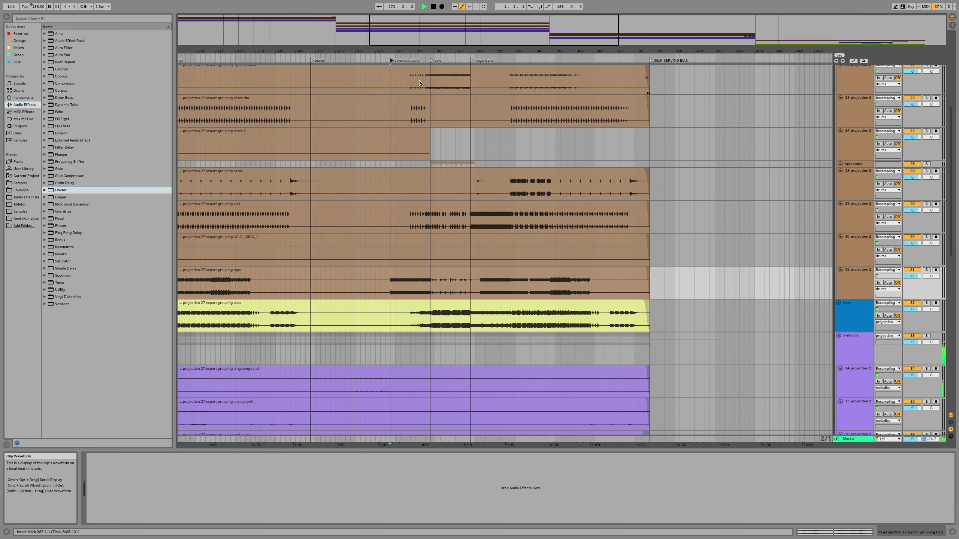
scroll(420, 83, down, 8)
scroll(420, 84, down, 2)
scroll(420, 83, down, 1)
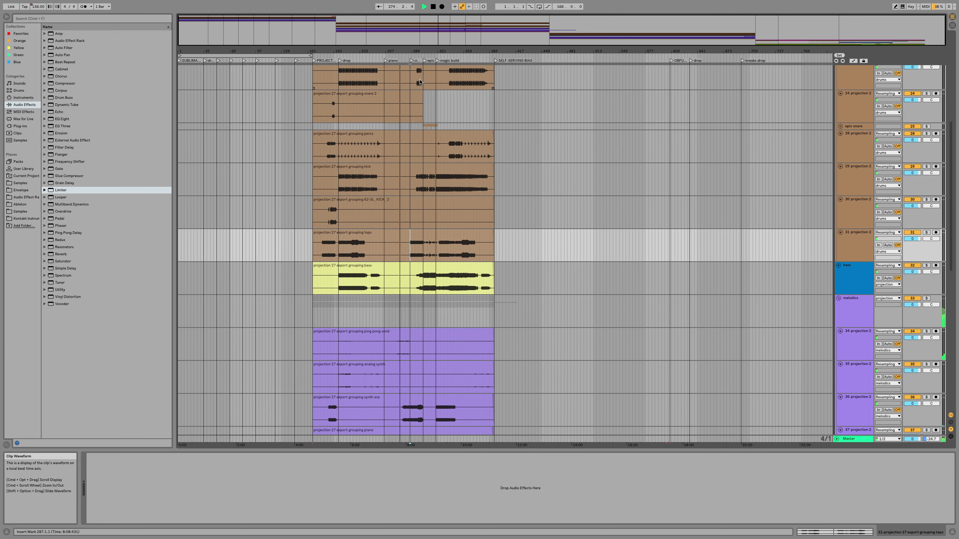
scroll(422, 98, up, 8)
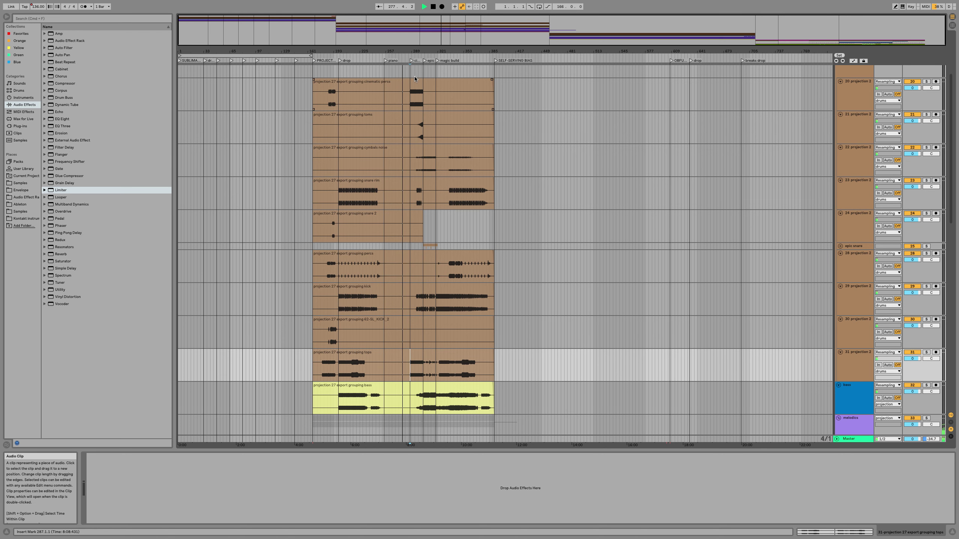
scroll(411, 75, up, 4)
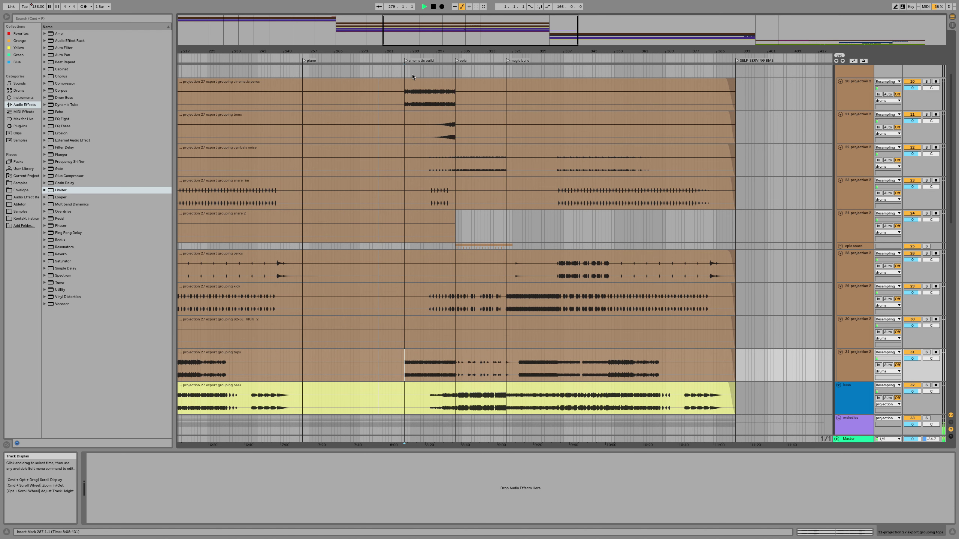
Set the insert marker at the piano locator on the drums group and review the projection section's drum clips.
click(302, 72)
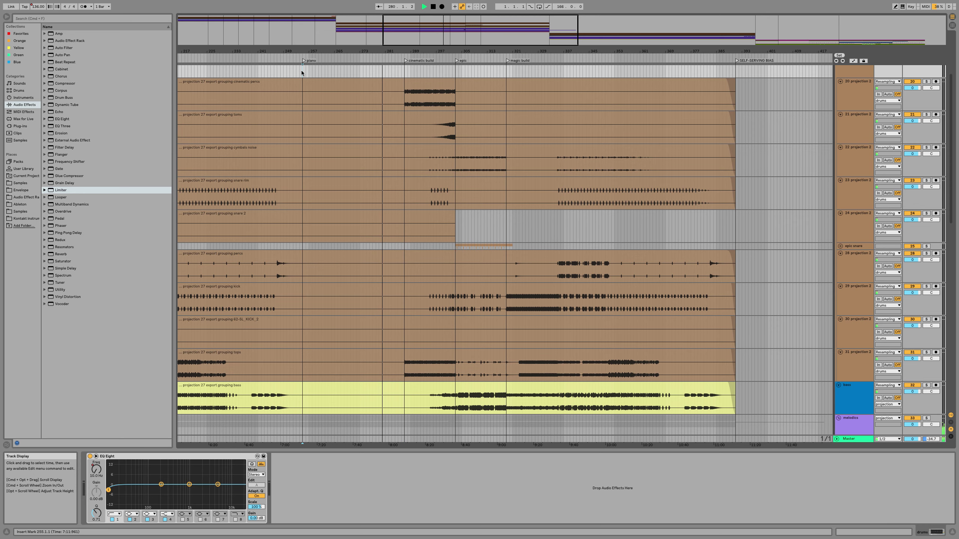
scroll(301, 71, down, 3)
scroll(305, 72, left, 3)
scroll(389, 131, up, 3)
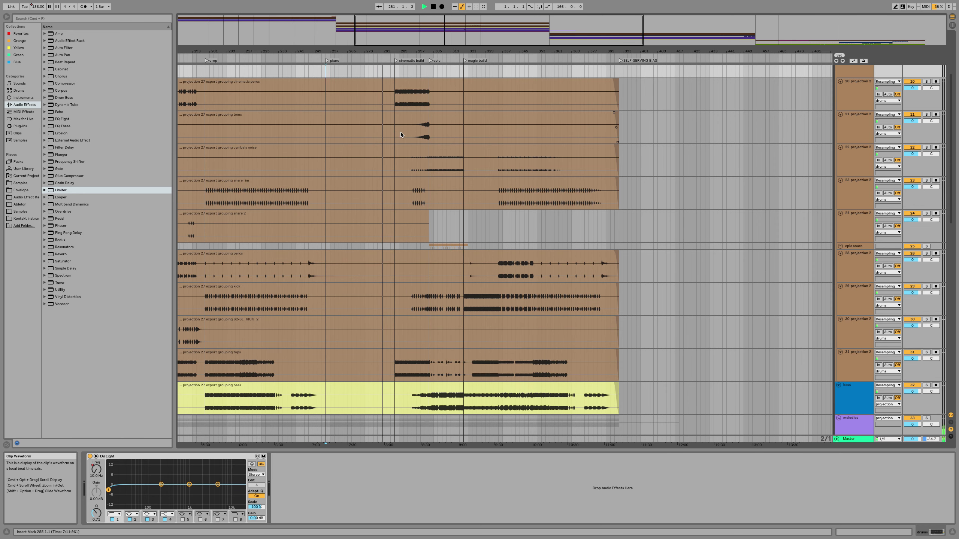
scroll(396, 134, up, 2)
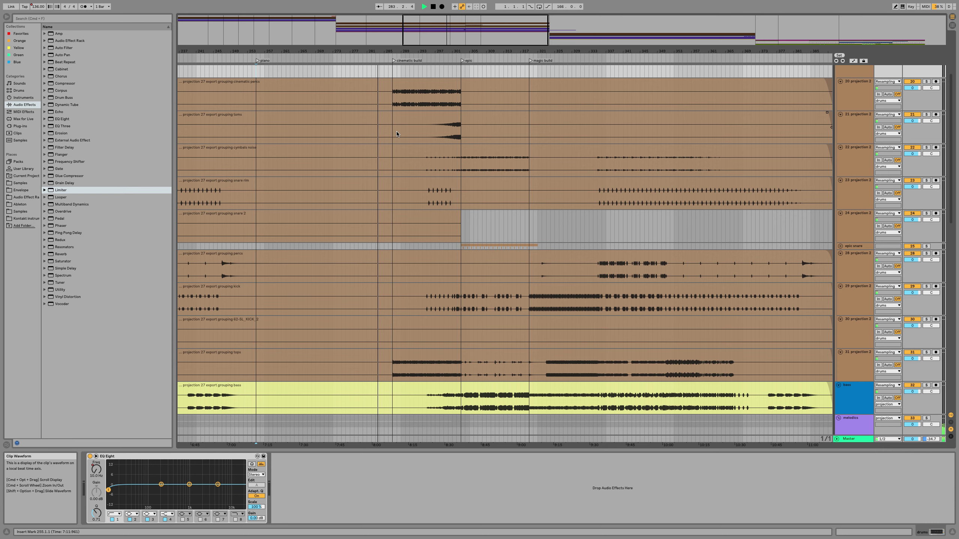
scroll(397, 133, down, 5)
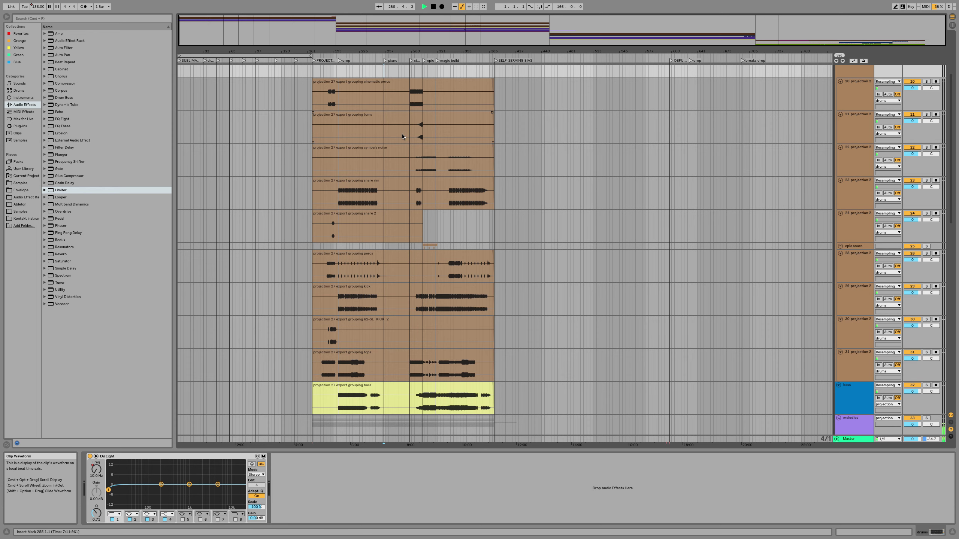
scroll(403, 137, up, 5)
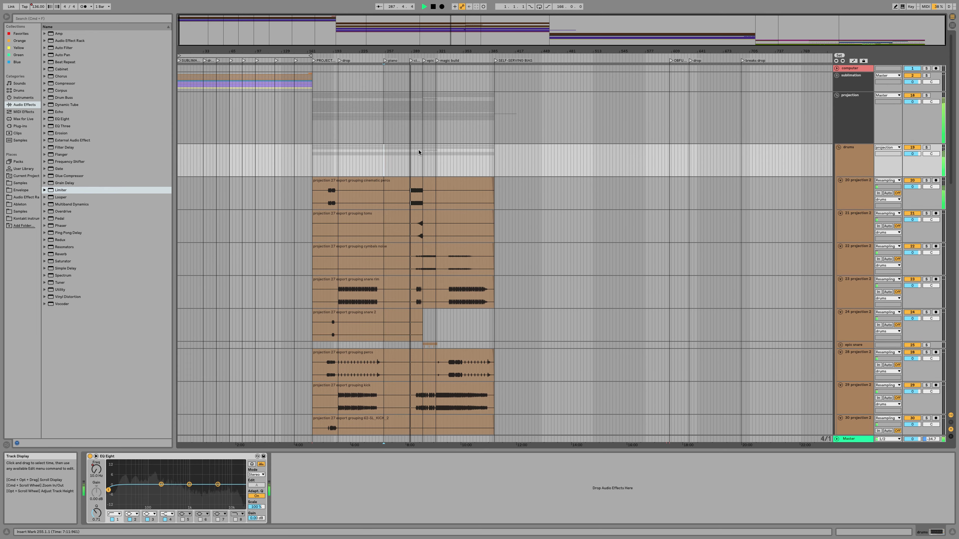
Check the projection group's device chain and spectrum with the group collapsed, and expand the group again.
key(Up)
key(minus)
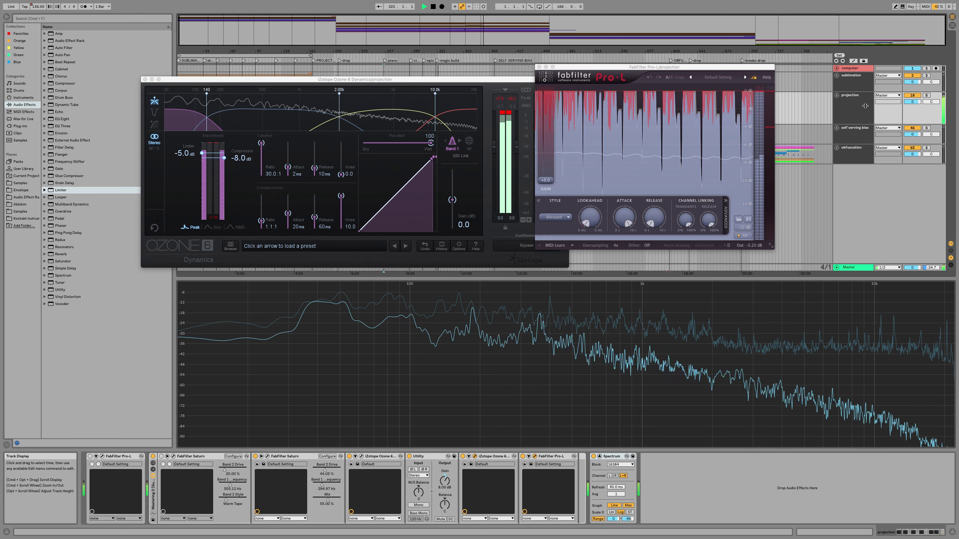
click(842, 99)
click(837, 95)
Collapse the drums group and bring the melodics group's tracks into view.
click(851, 153)
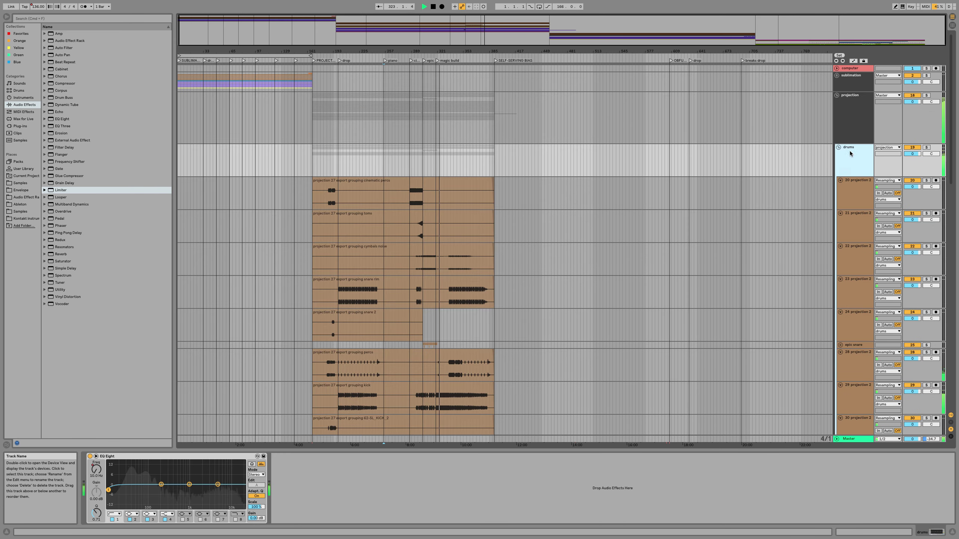
click(838, 148)
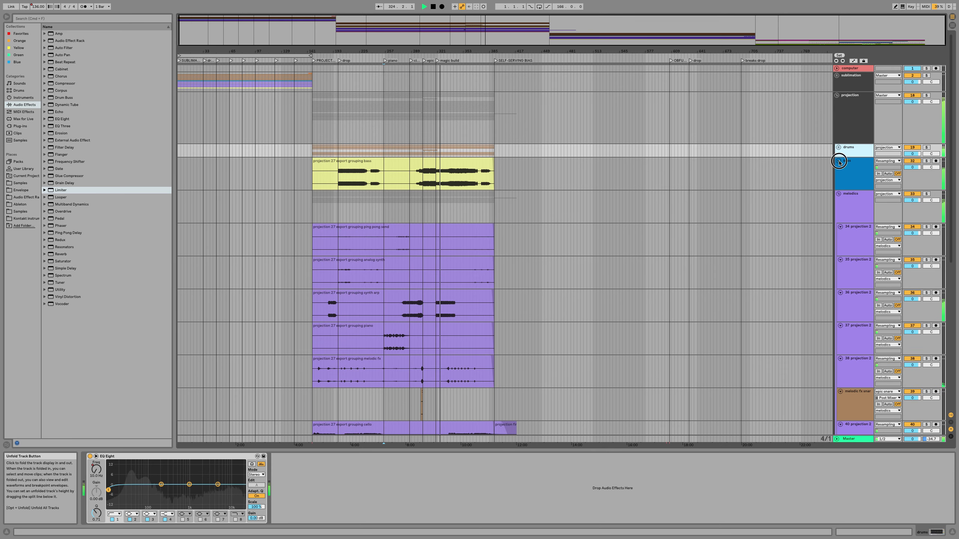
scroll(453, 245, down, 5)
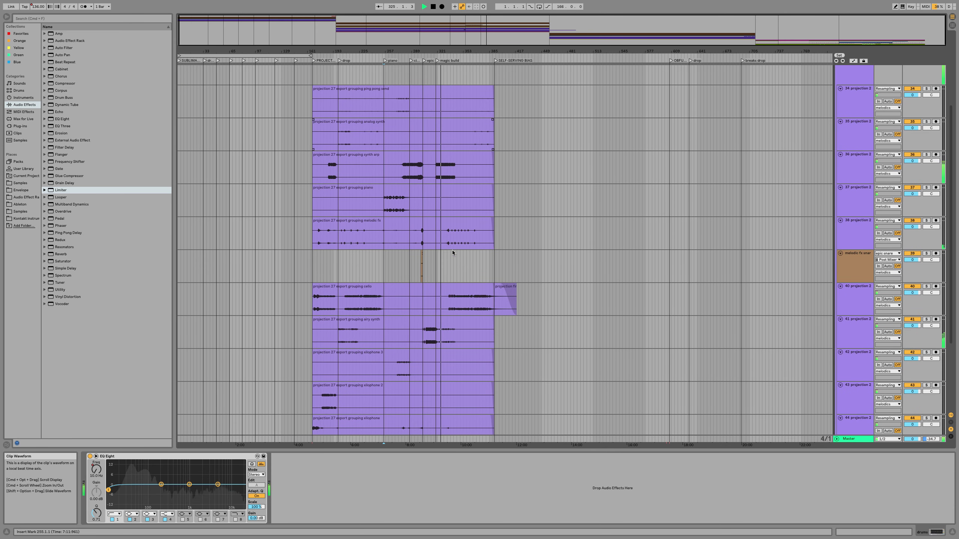
Solo the synth arp track briefly during the magic build and turn the solo off again.
click(436, 179)
click(926, 154)
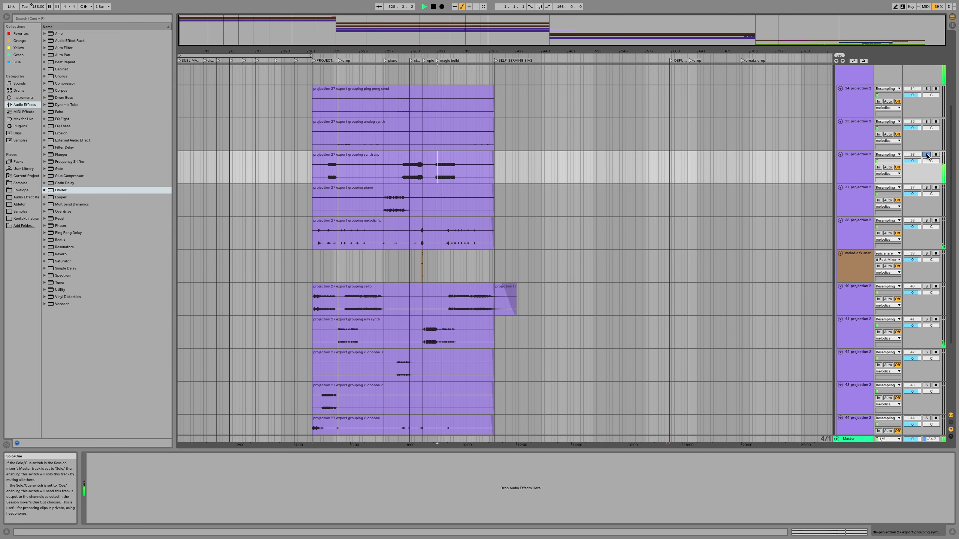
click(926, 154)
Set the insert marker at the magic build locator on the synth arp track and examine the surrounding melodic clips.
drag(442, 51, 343, 145)
click(326, 171)
scroll(331, 173, up, 8)
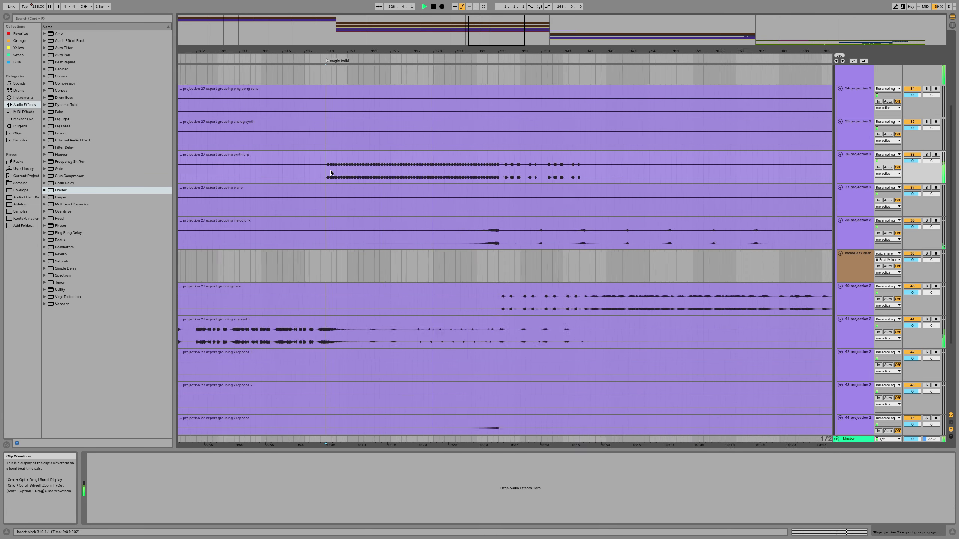
scroll(331, 172, down, 5)
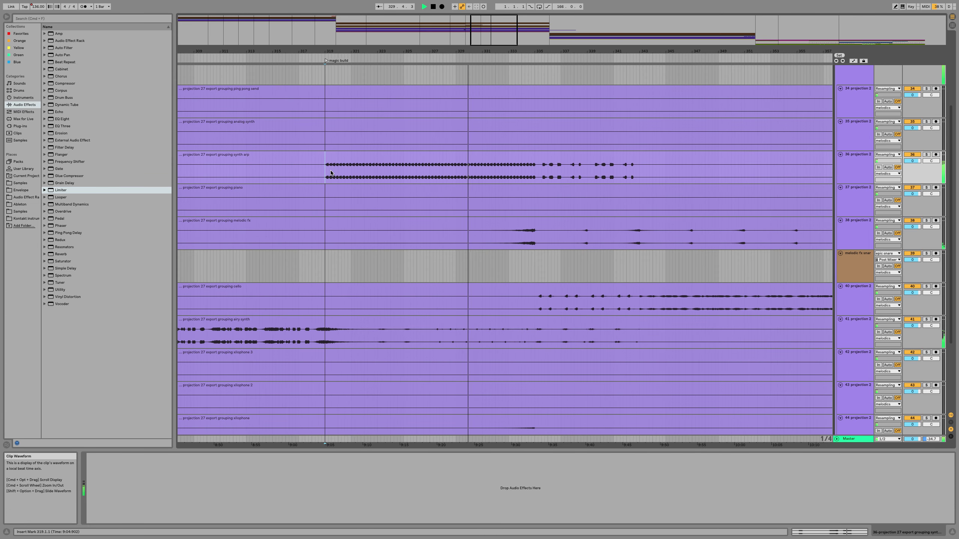
scroll(330, 173, down, 6)
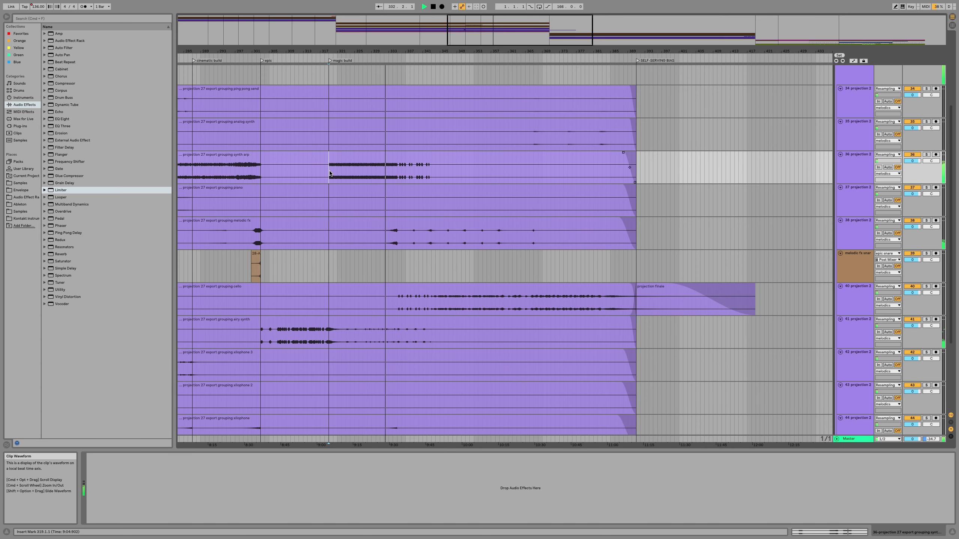
Add an EQ Eight to the synth arp track for the magic build section.
scroll(330, 173, up, 7)
scroll(331, 174, up, 2)
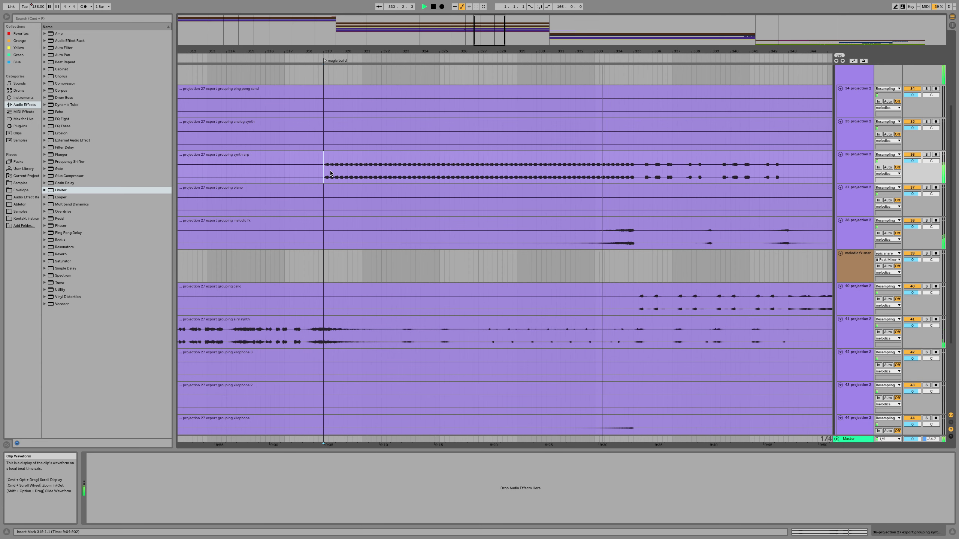
click(67, 120)
drag(68, 119, 316, 180)
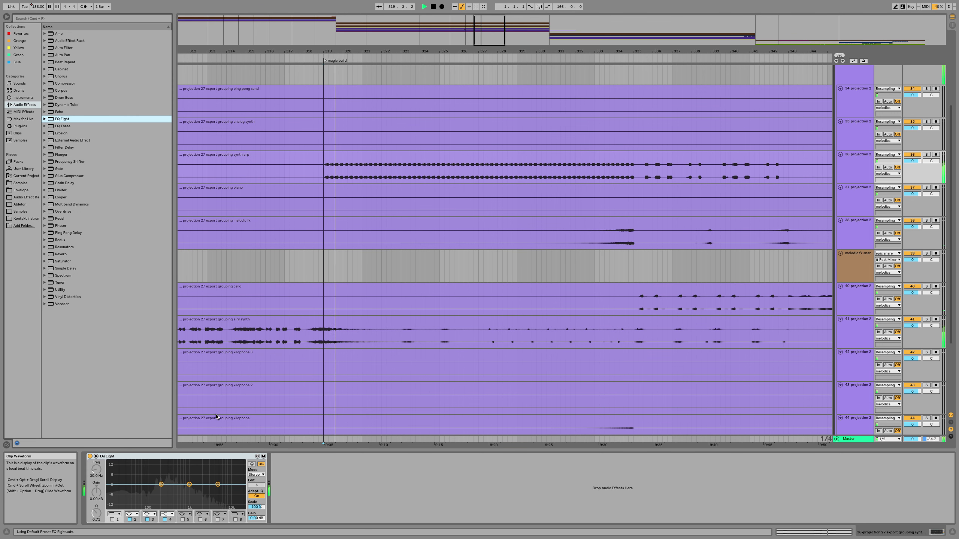
Enable the first EQ band as a low cut, raise its cutoff, and boost the third band about 1.6 dB near 860 Hz.
click(112, 521)
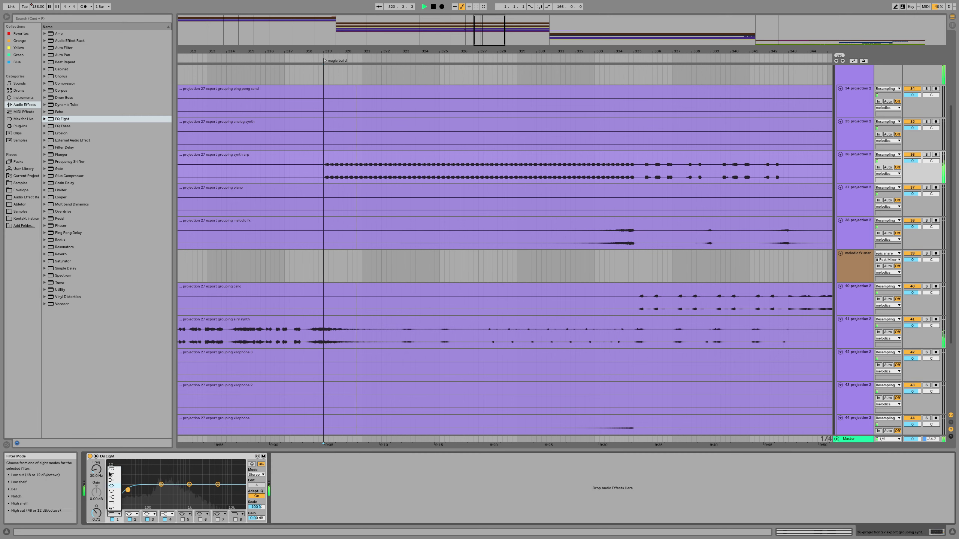
drag(95, 471, 150, 497)
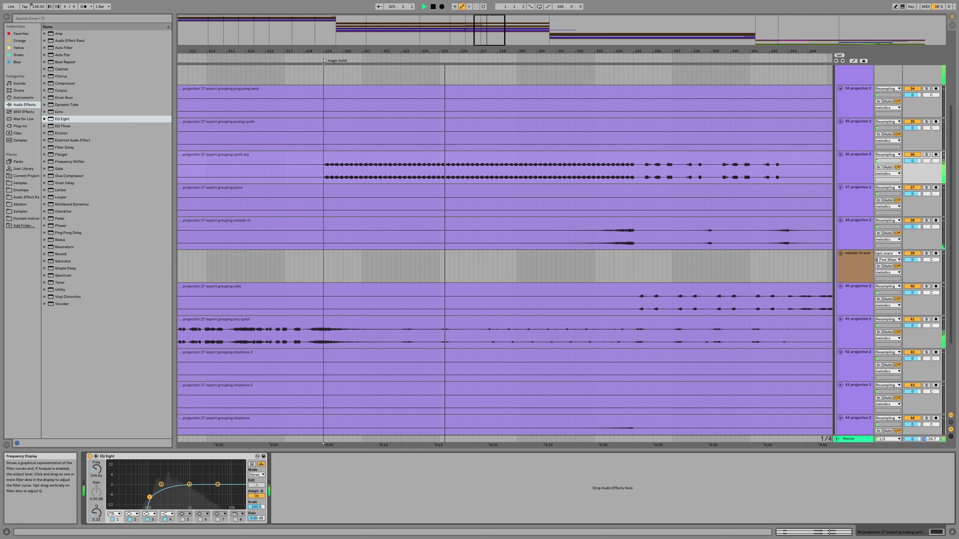
click(114, 514)
click(115, 475)
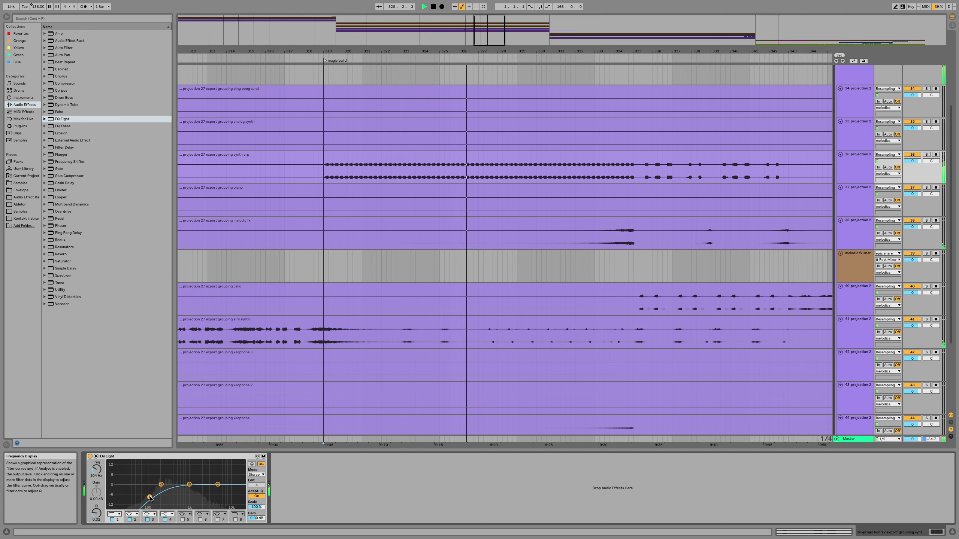
drag(150, 497, 187, 482)
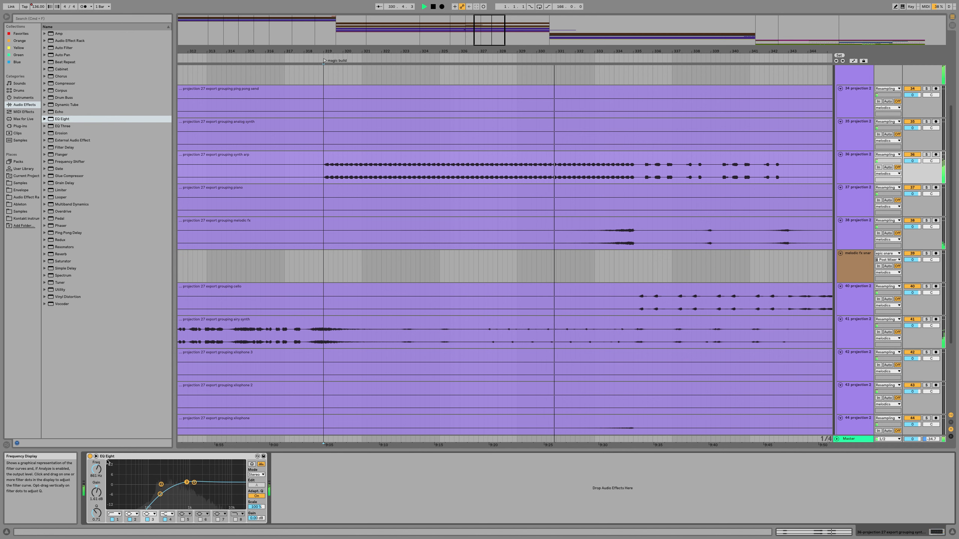
Bypass the EQ Eight on the synth arp and replay from the magic build for comparison.
key(space)
click(90, 456)
key(space)
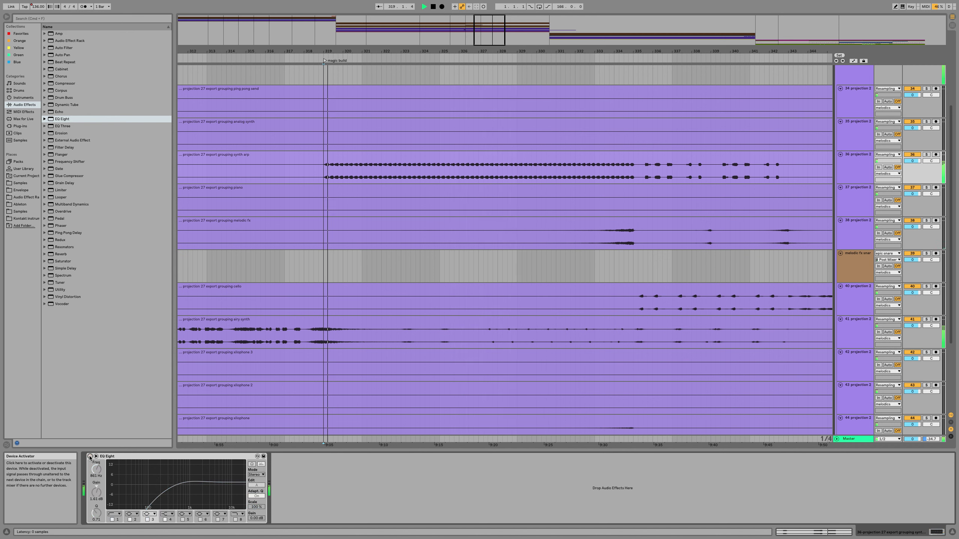
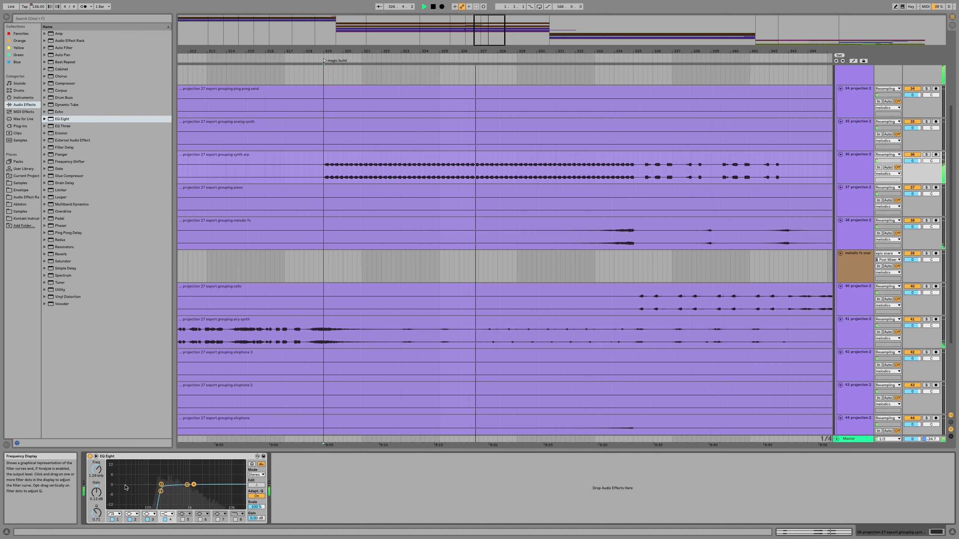
Reset the third EQ band's gain to 0 dB and replay from the magic build.
click(187, 485)
double_click(96, 492)
key(space)
key(space)
Sweep the low cut's frequency down and back up, and dip the second EQ band about 1.1 dB at 178 Hz during playback.
drag(161, 492, 126, 493)
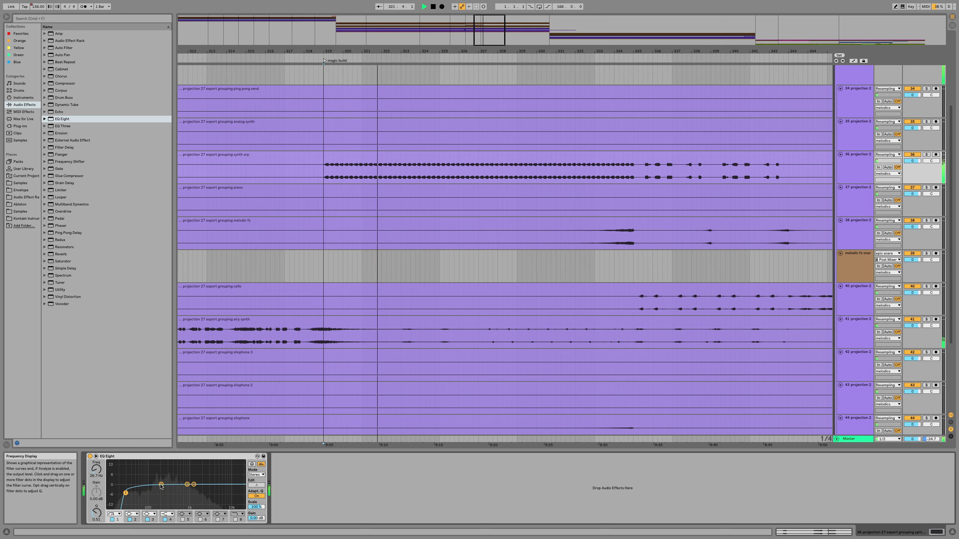
drag(126, 493, 160, 485)
key(space)
key(space)
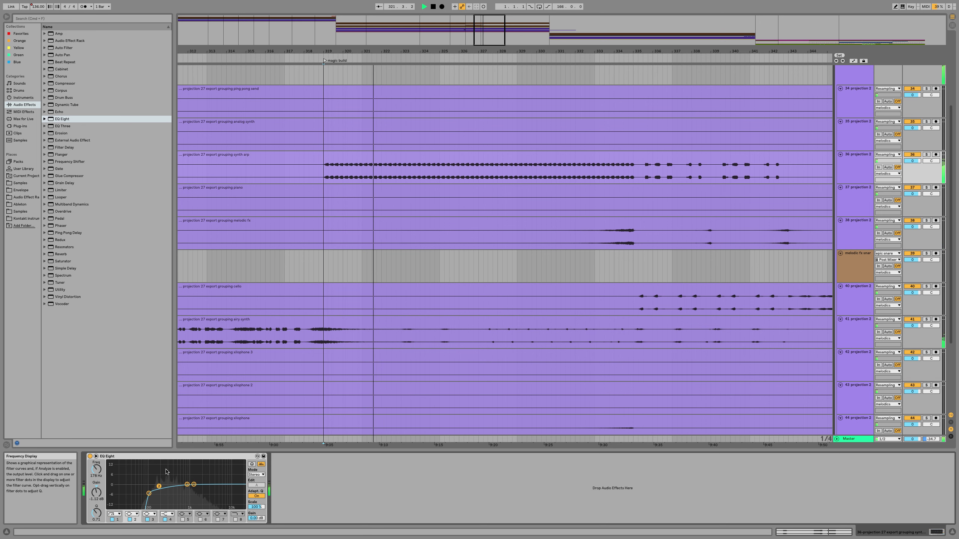
Add a Limiter after the EQ on the synth arp track with a -12 dB ceiling and 1.40 dB gain, checking the mixer levels during playback.
key(Tab)
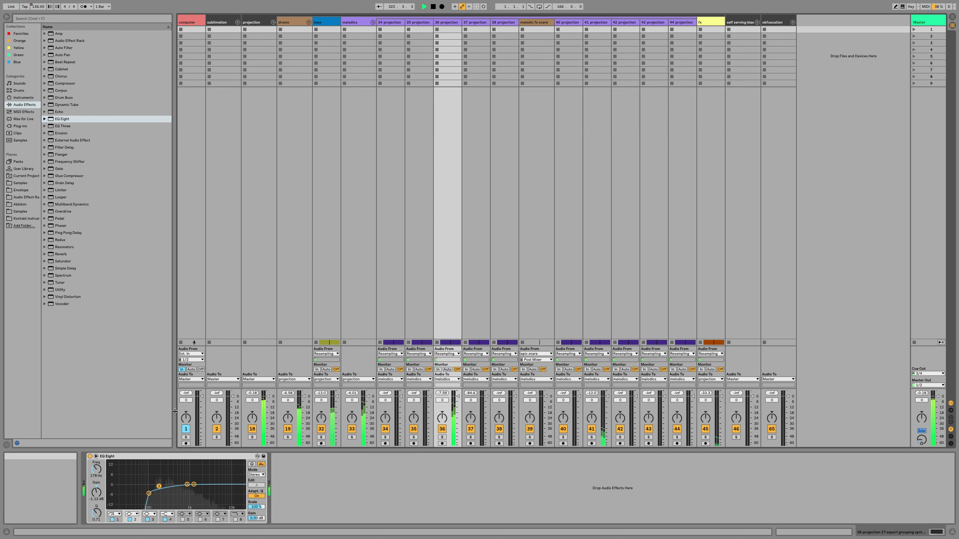
click(61, 191)
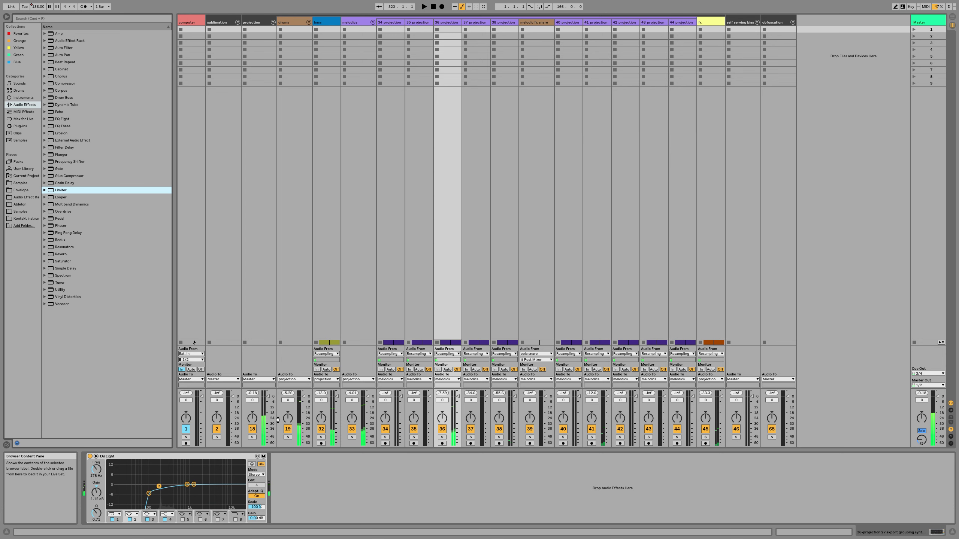
drag(319, 481, 307, 475)
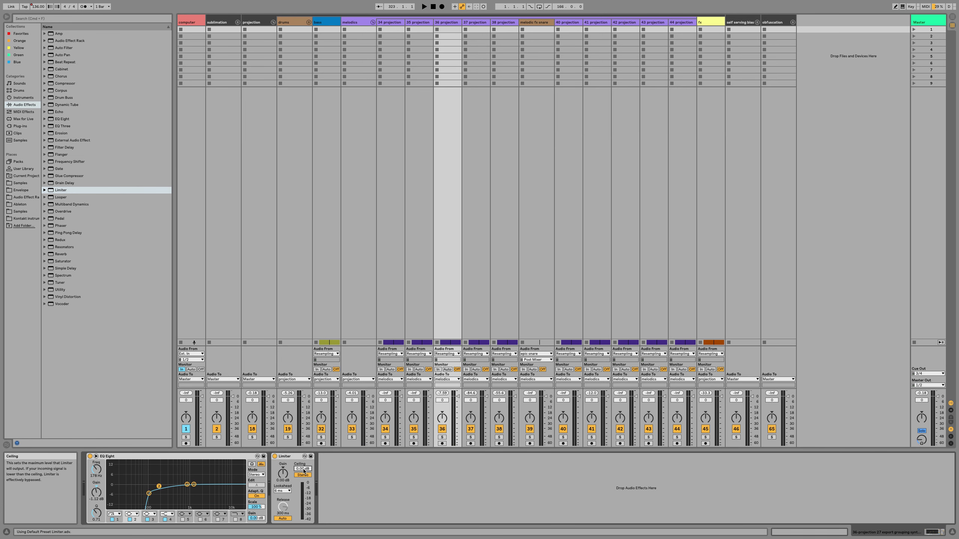
key(space)
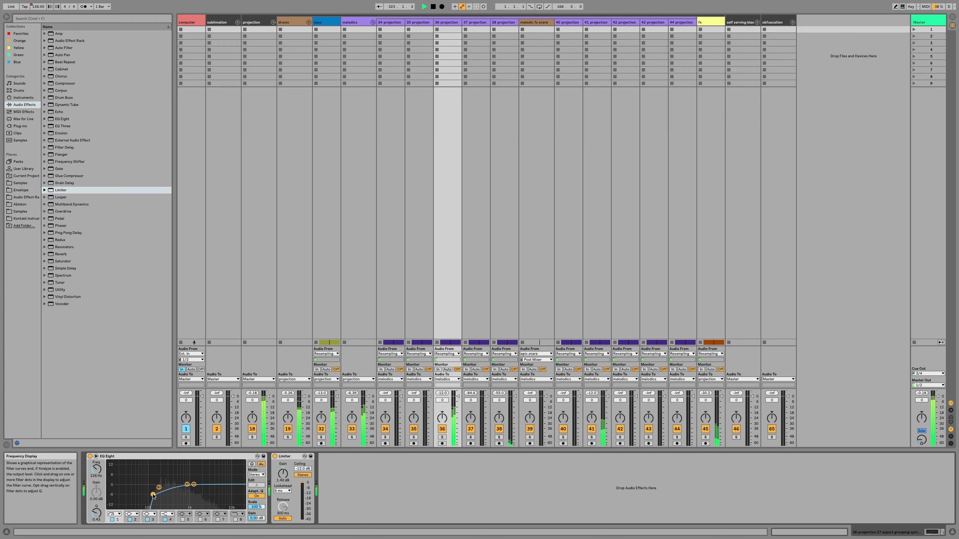
key(Tab)
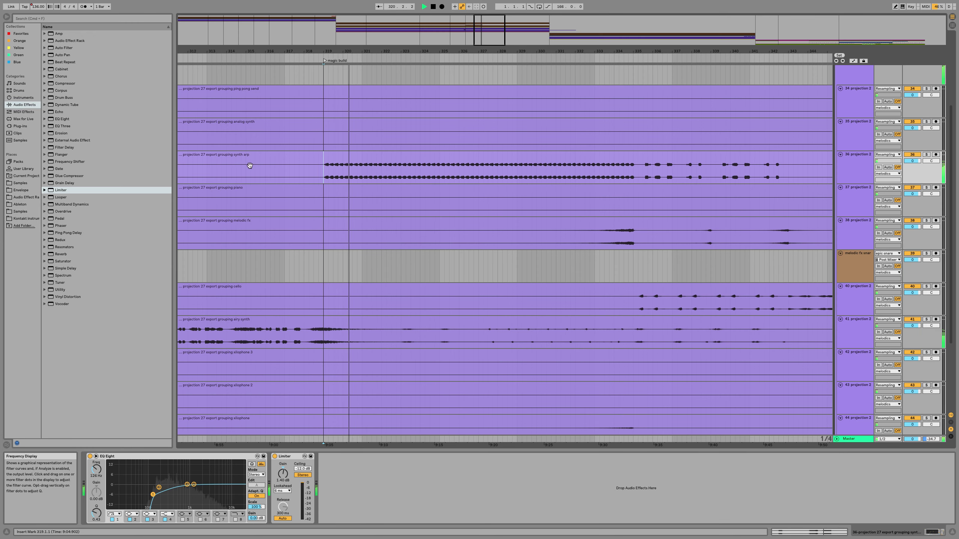
Inspect the device chains and spectrums of the master, melodics, projection and melodic fx snare tracks during the magic build.
click(283, 174)
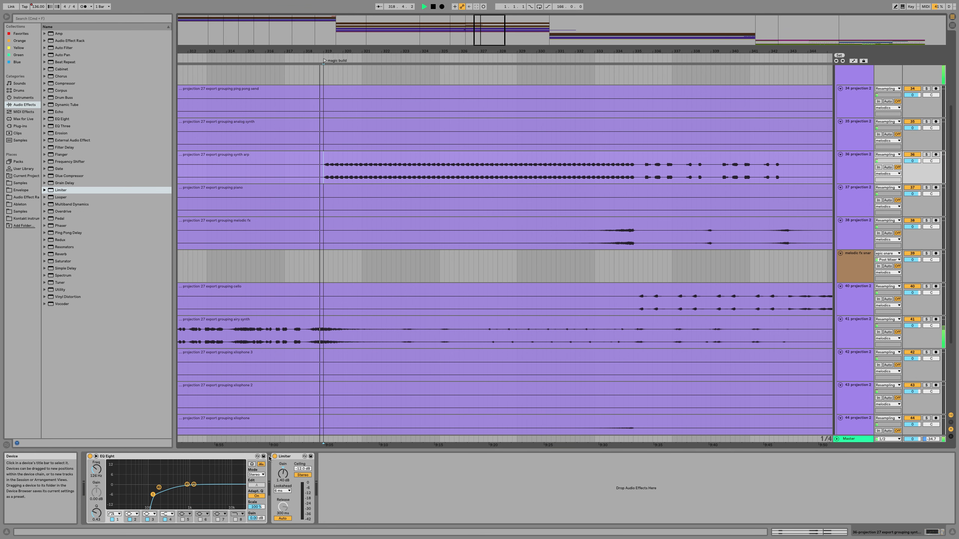
click(324, 440)
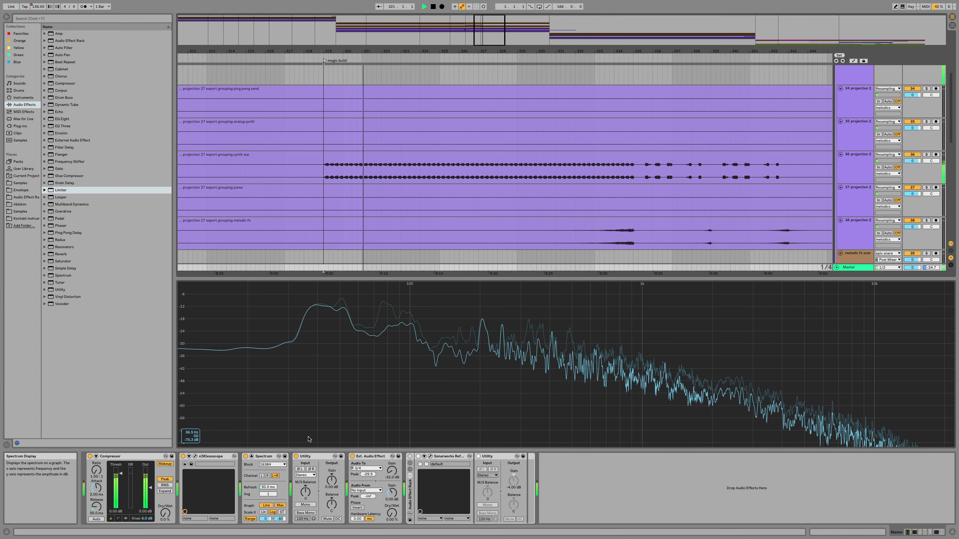
click(322, 75)
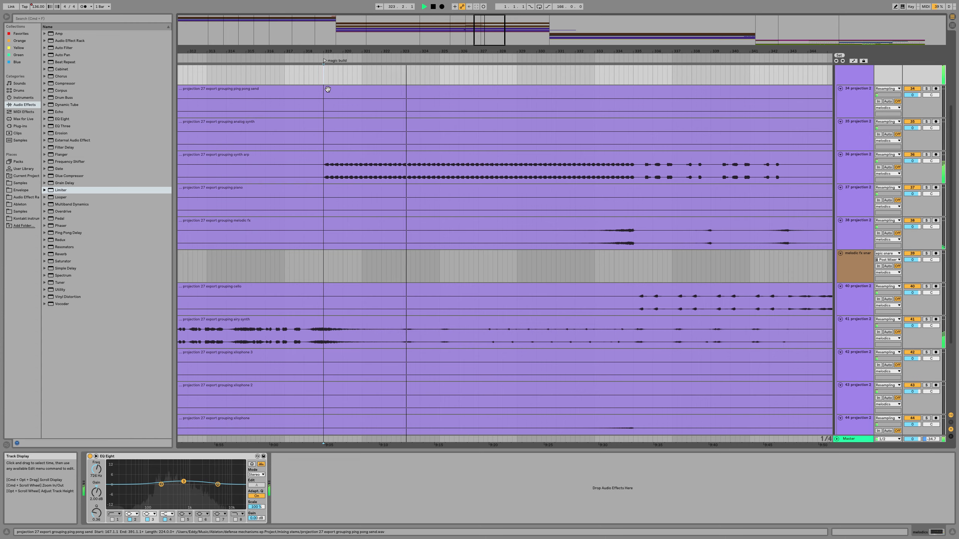
scroll(706, 92, up, 3)
click(866, 71)
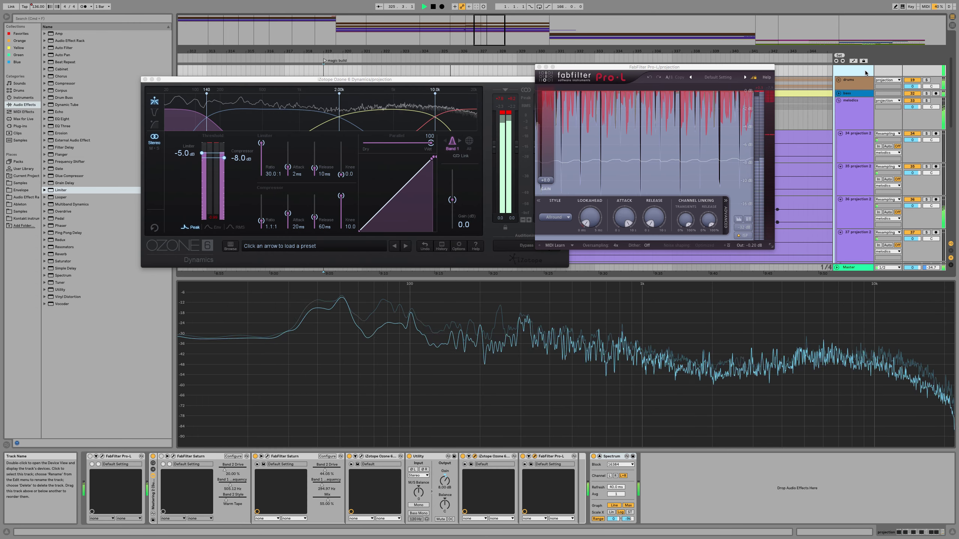
scroll(803, 179, down, 5)
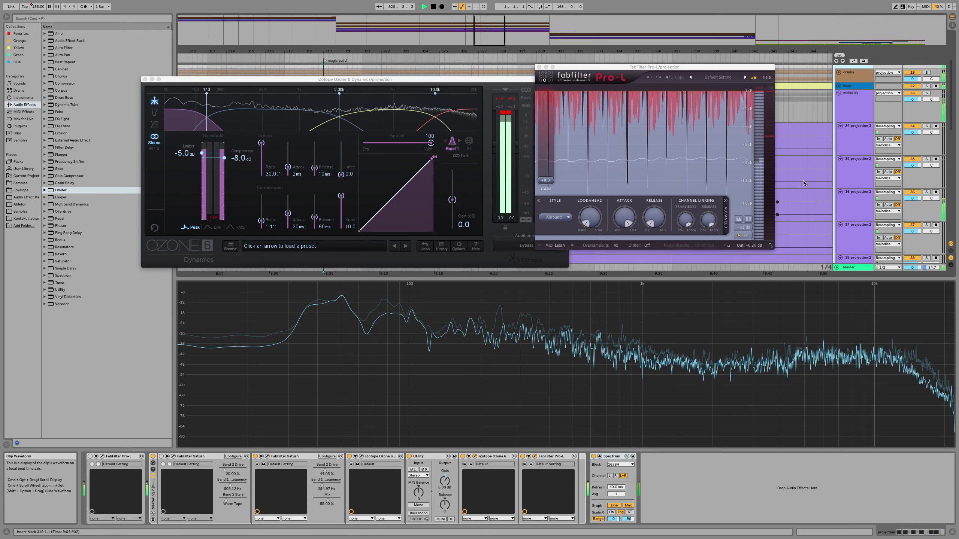
click(803, 208)
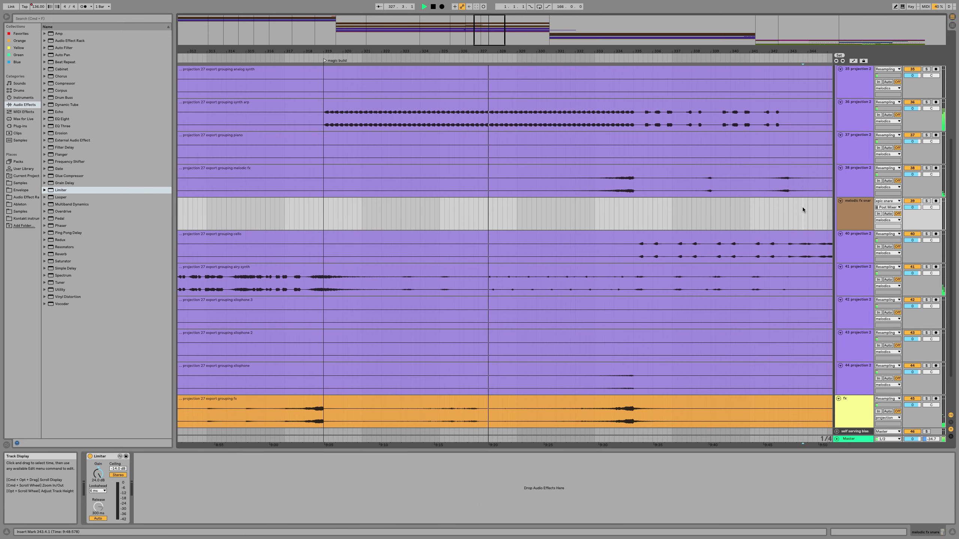
Group the synth arp track's EQ Eight and Limiter into an Audio Effect Rack.
click(330, 127)
scroll(348, 239, up, 4)
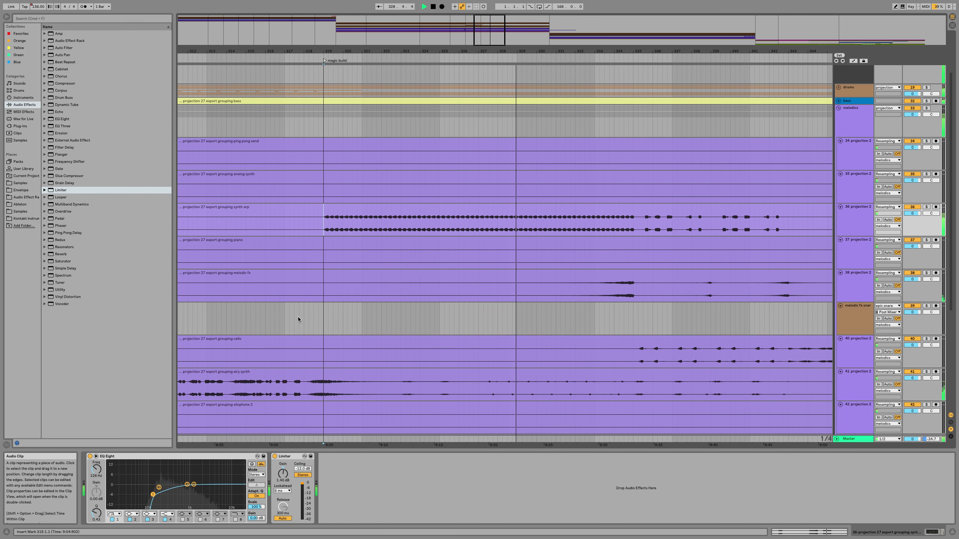
click(217, 457)
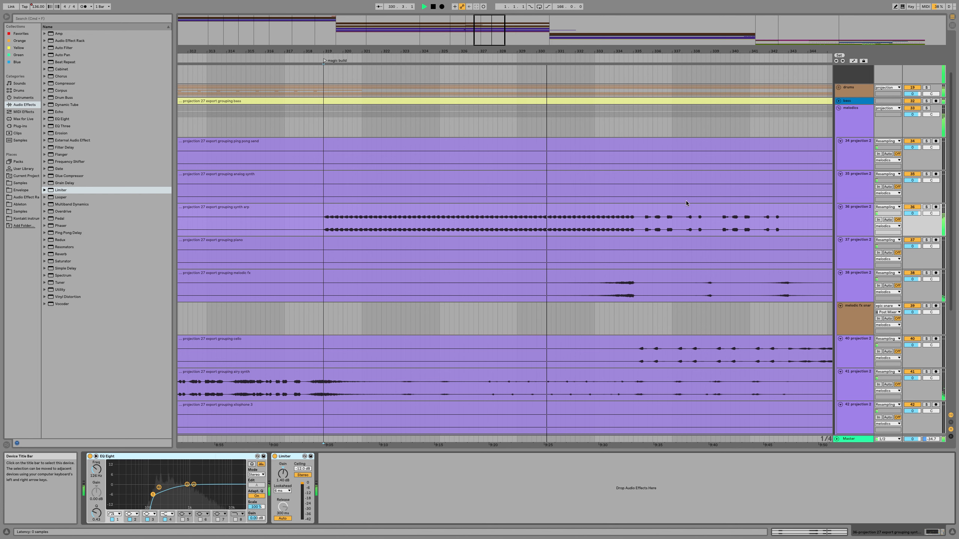
key(super+g)
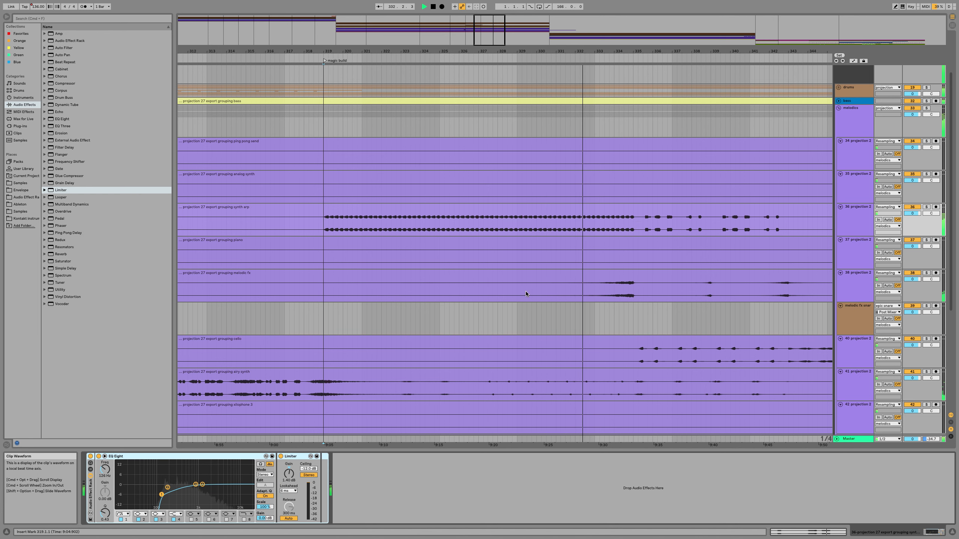
Automate the synth arp rack's Device On so it is active only from the magic build locator to the end of the continuous arp.
key(a)
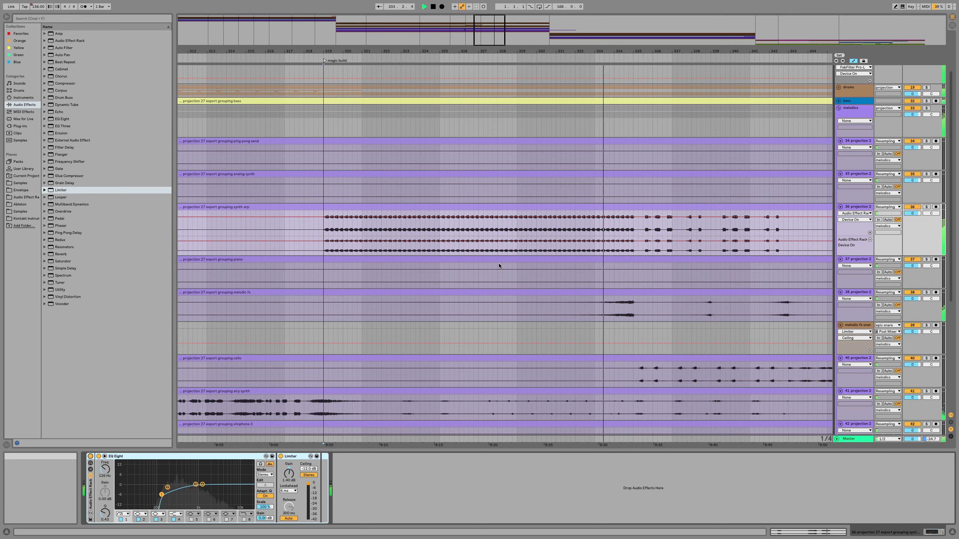
click(634, 241)
drag(637, 242, 636, 251)
click(324, 241)
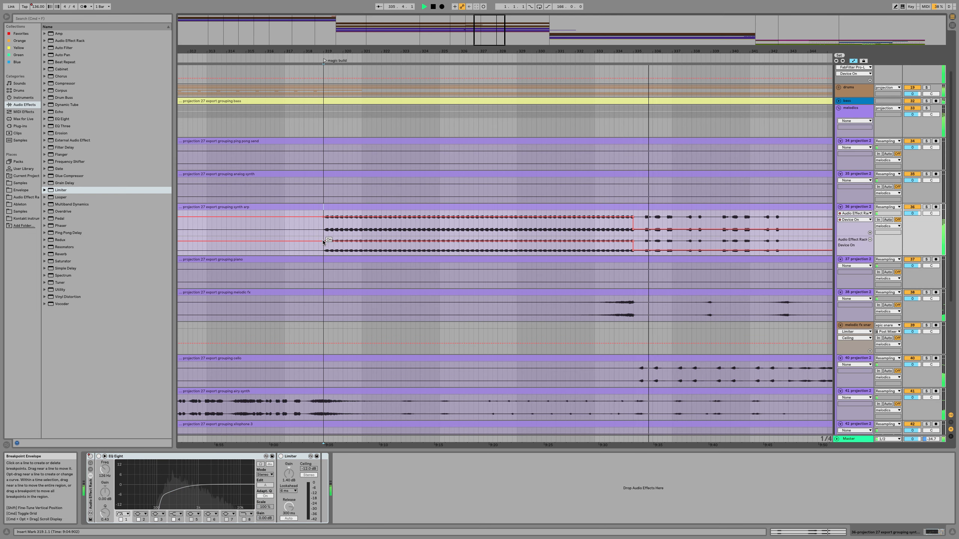
drag(323, 242, 324, 251)
key(space)
key(space)
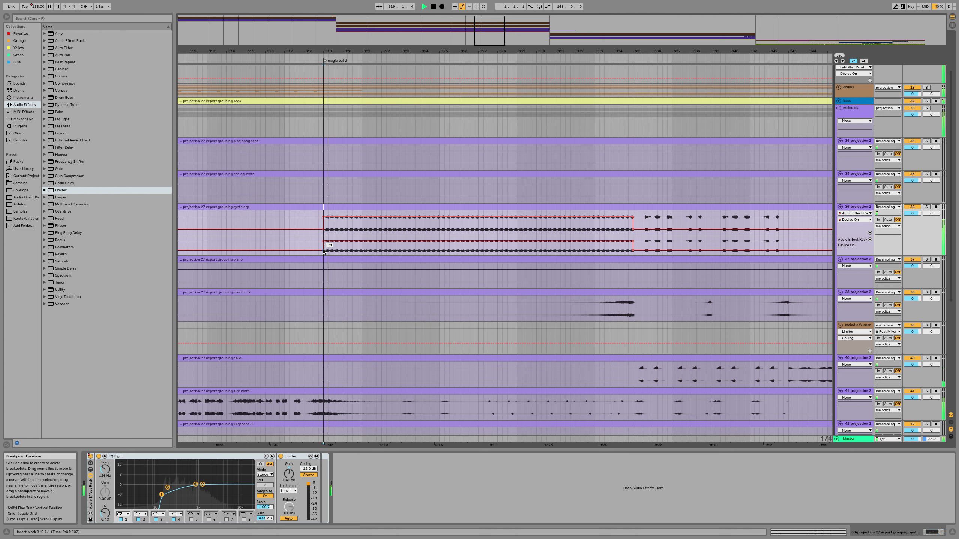
Try the synth arp Limiter's ceiling at 0 dB during playback and undo the change.
click(168, 487)
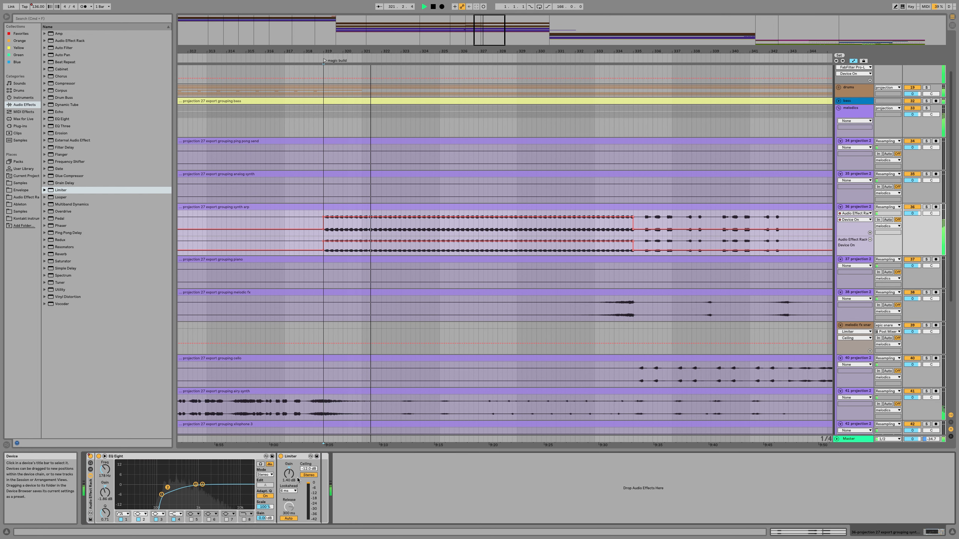
scroll(457, 172, down, 5)
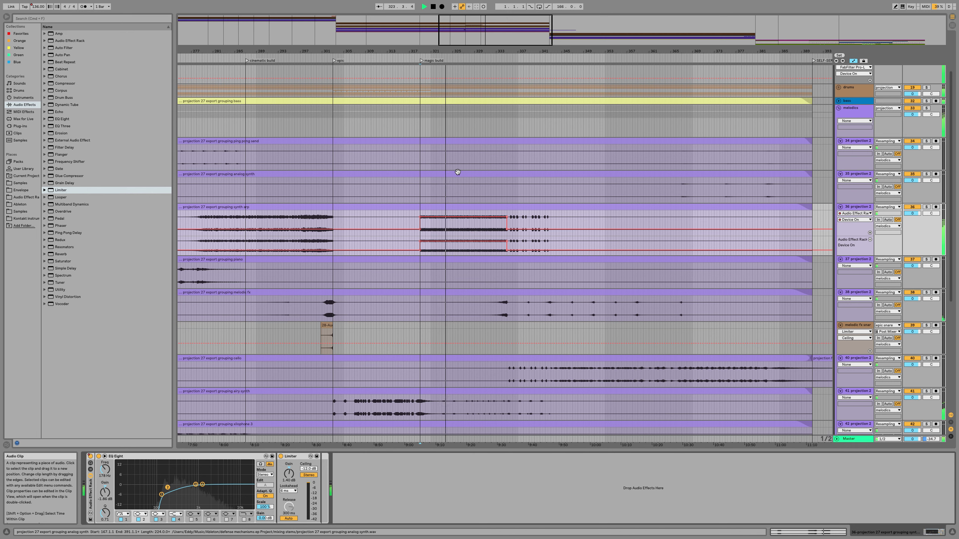
drag(308, 468, 308, 446)
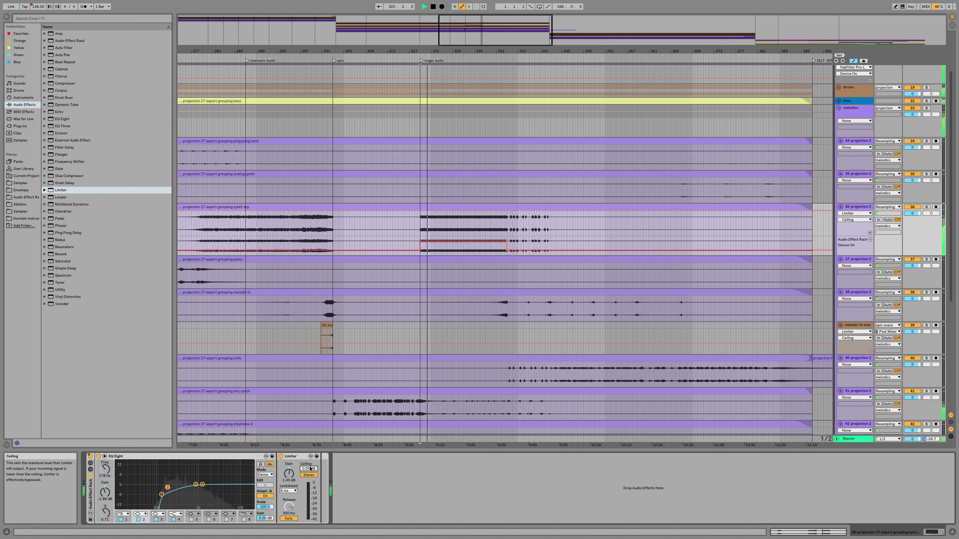
key(super+z)
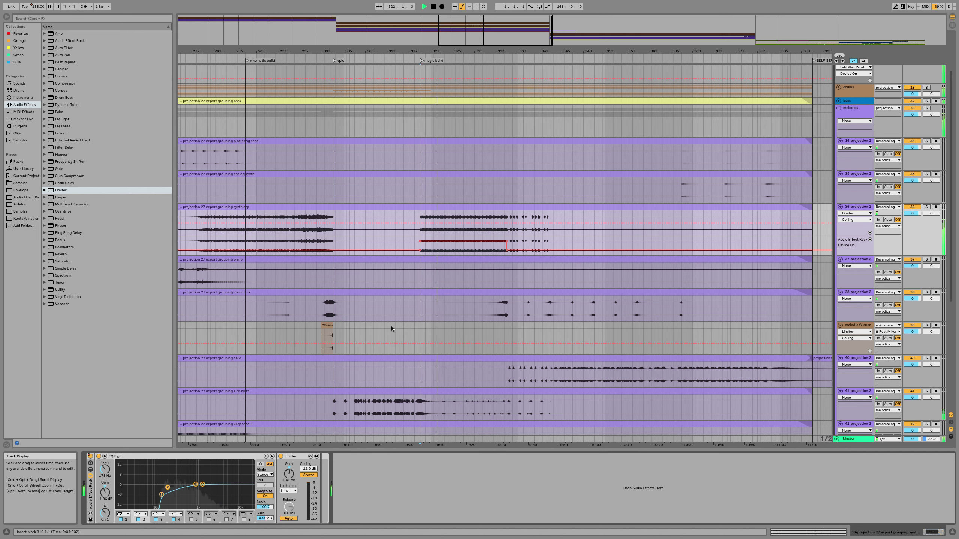
Check the projection group's limiting and spectrum during the magic build.
click(854, 111)
scroll(863, 143, up, 3)
click(854, 101)
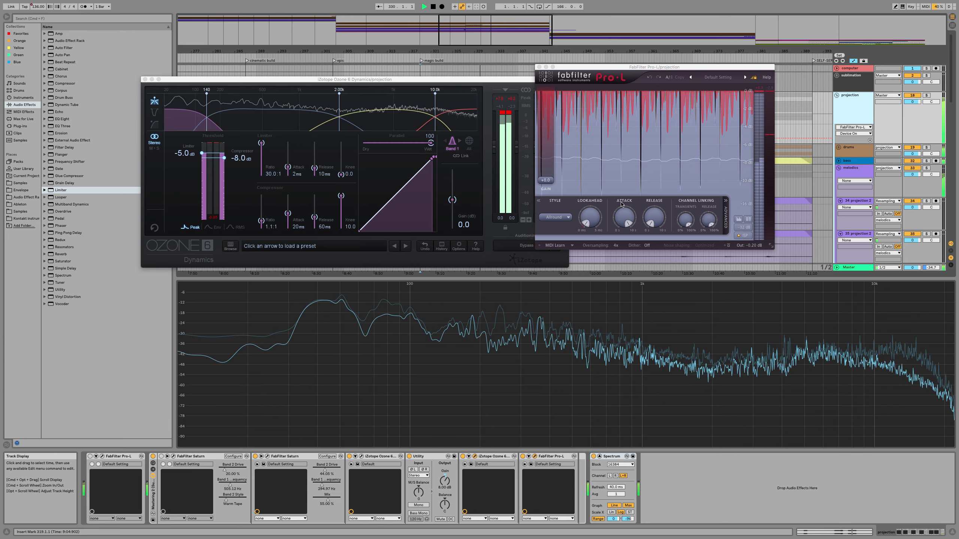
Add a Limiter after the melodics group's EQ Eight and lower its ceiling, with the group folded.
click(852, 176)
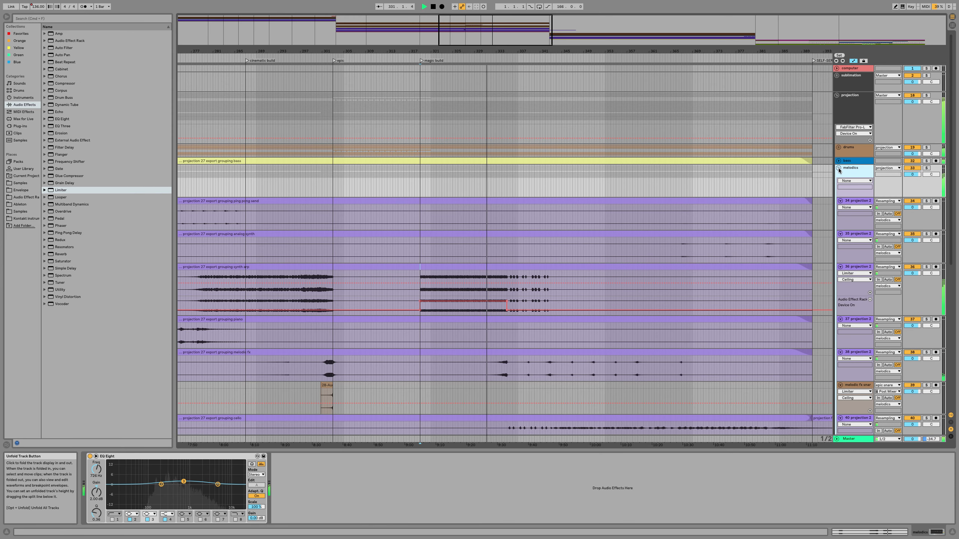
click(838, 168)
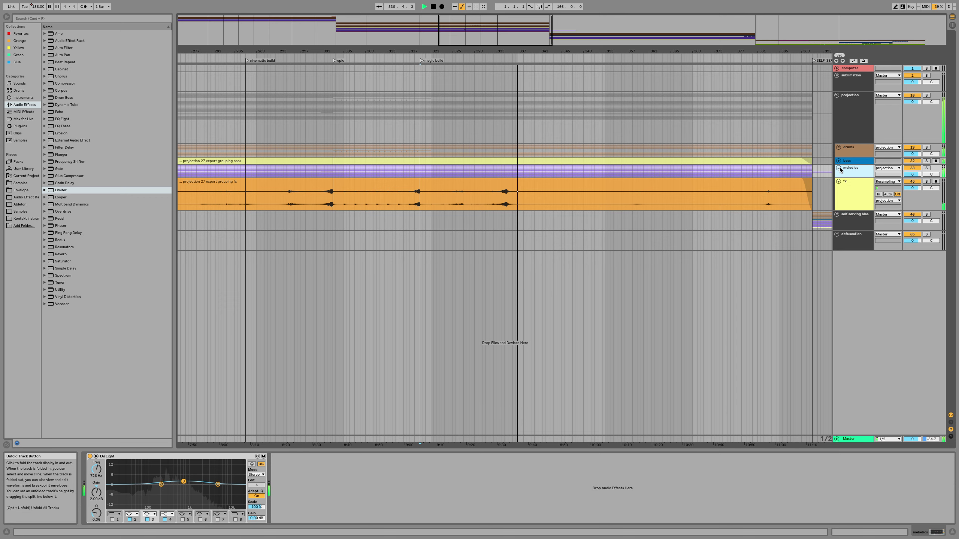
click(60, 191)
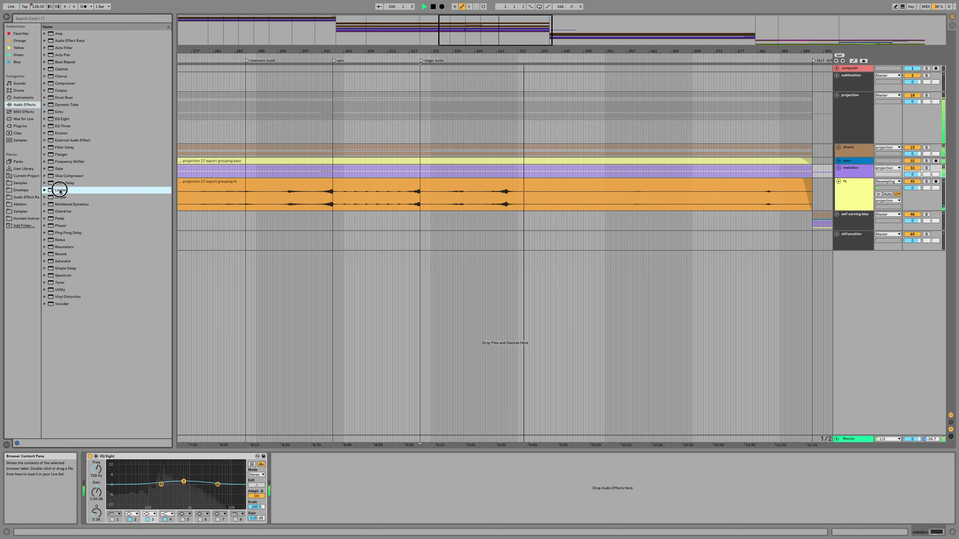
drag(317, 484, 317, 484)
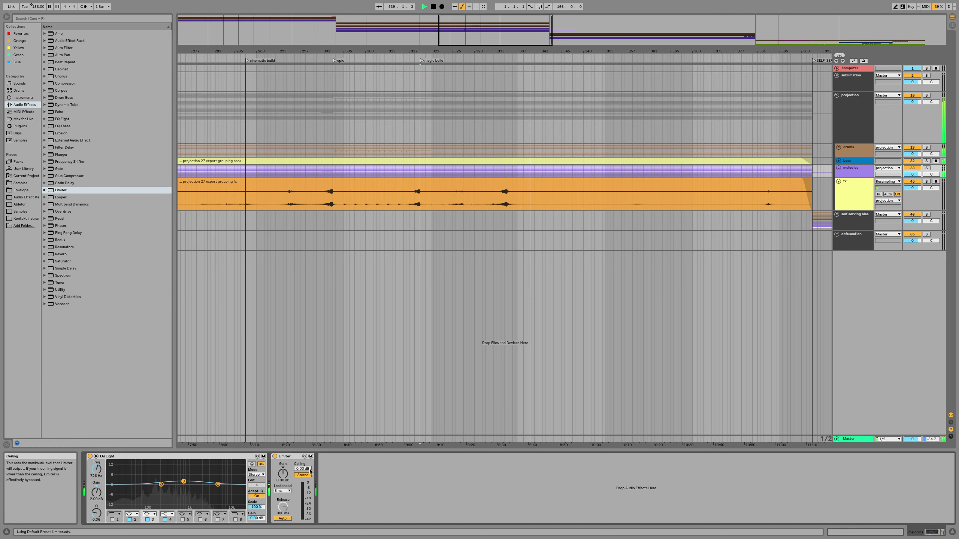
key(Tab)
key(Tab)
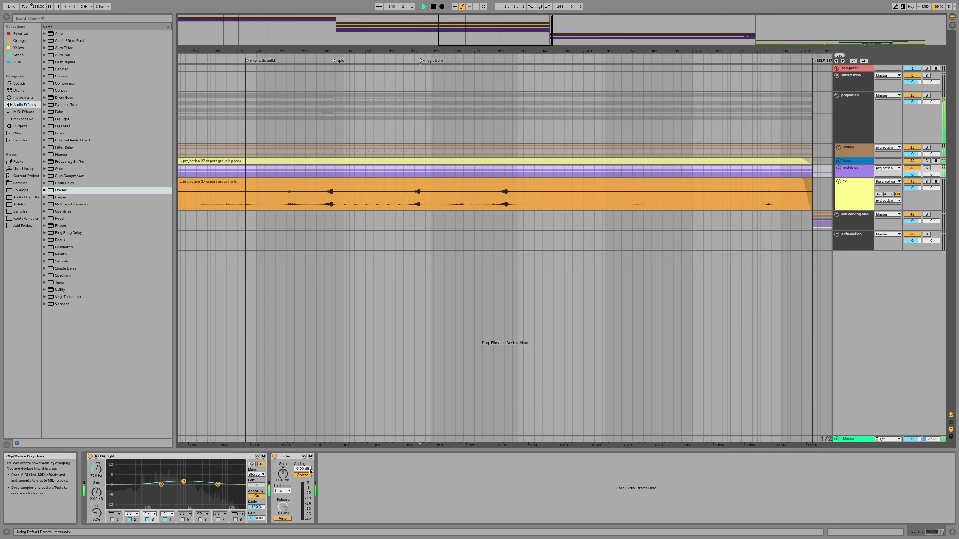
key(minus)
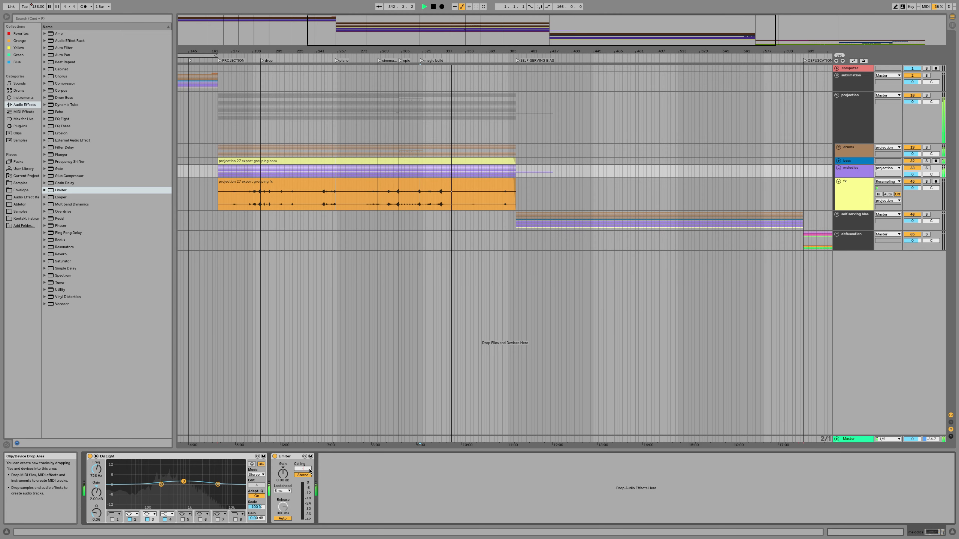
scroll(346, 390, up, 5)
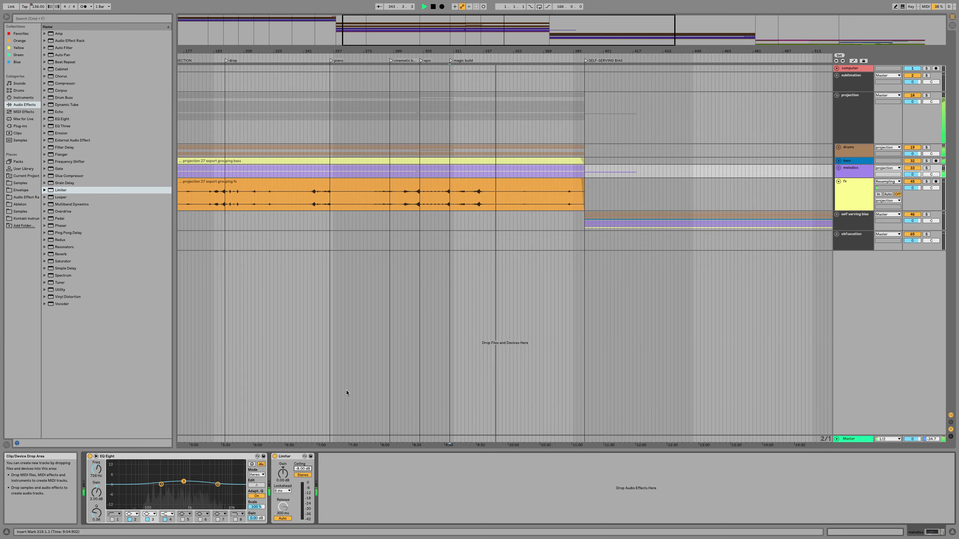
Play back around the magic build and check the projection group's limiting and spectrum with the new melodics Limiter.
click(527, 179)
scroll(527, 179, down, 3)
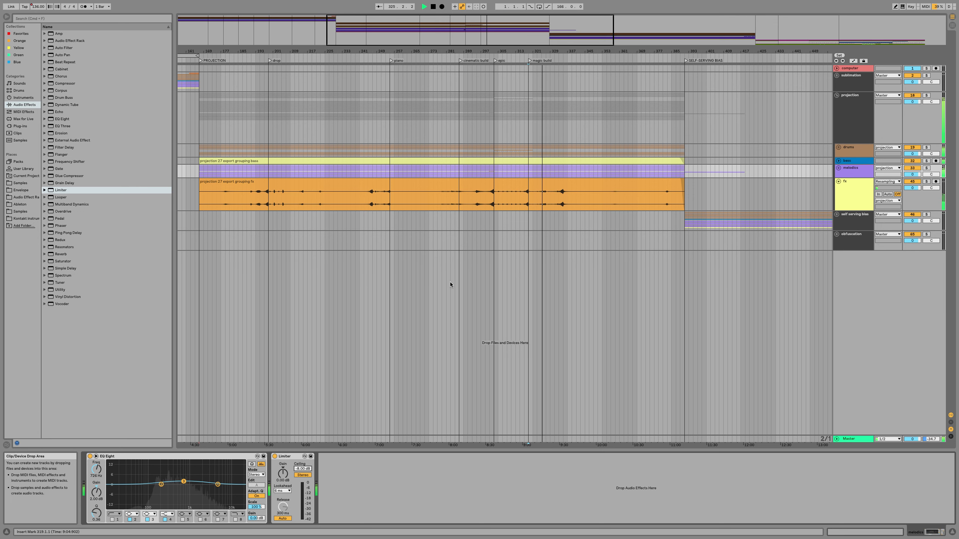
click(847, 133)
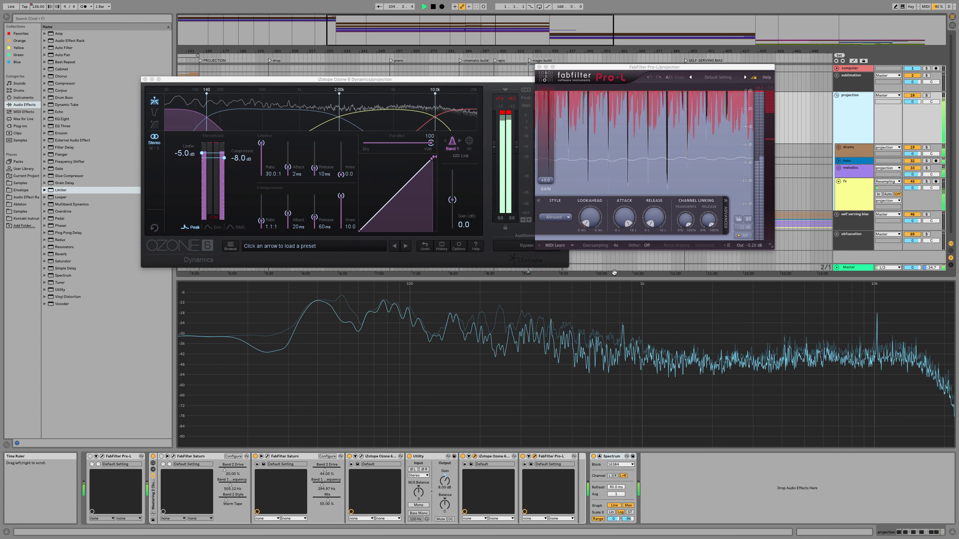
Fold the projection group and show the sublimation group's mastering devices.
click(837, 95)
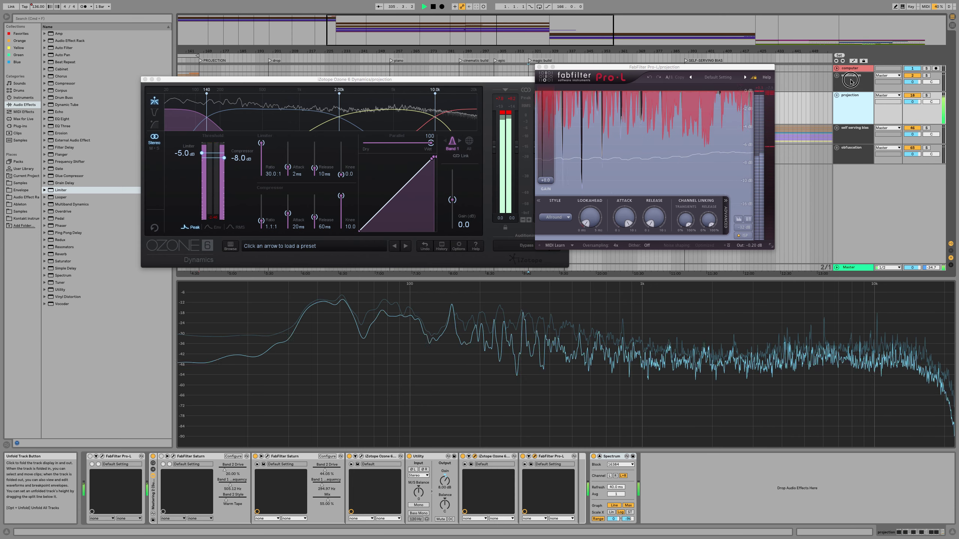
click(851, 81)
scroll(274, 112, down, 5)
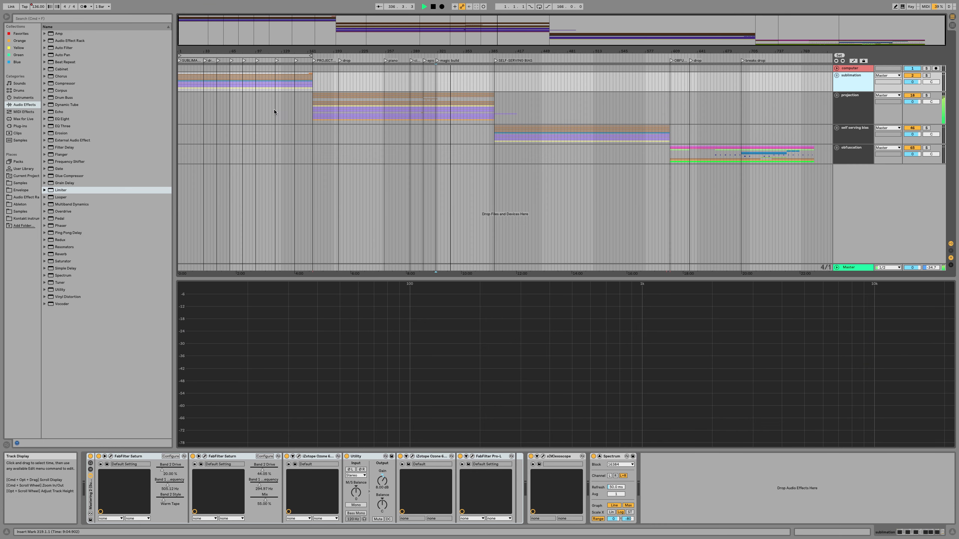
Name the locator following sublimation's drop "drop 1b" and rename the drop locator "drop 1a".
click(217, 61)
scroll(207, 68, up, 5)
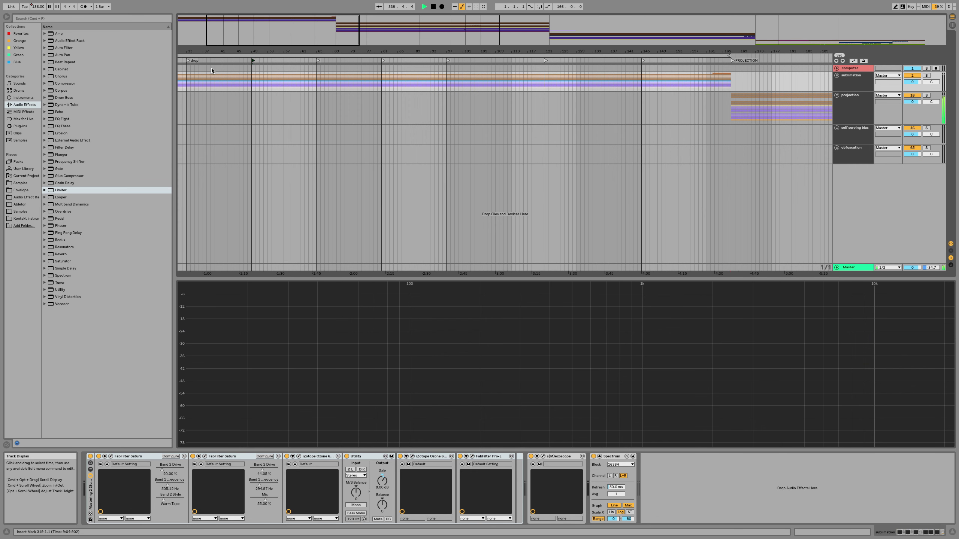
key(super+r)
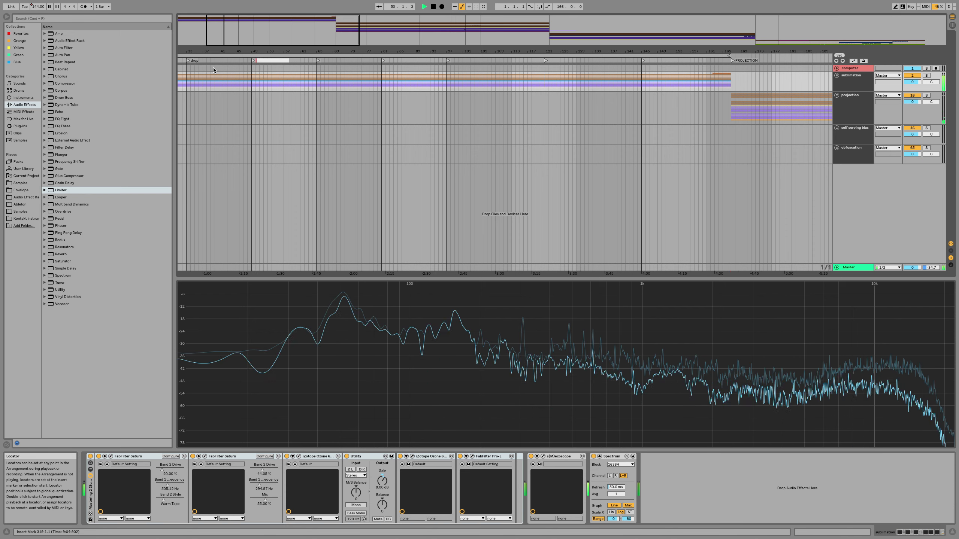
text(drop)
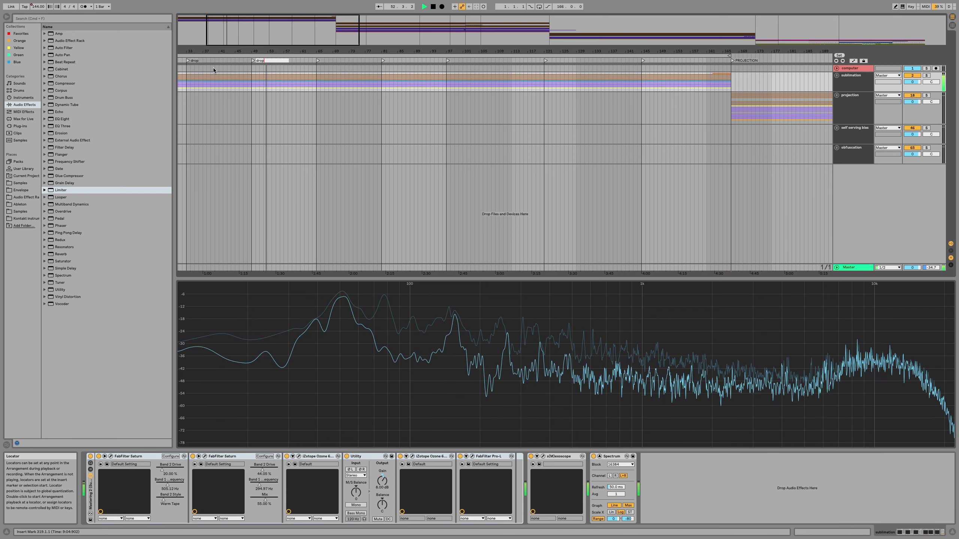
text( 1b)
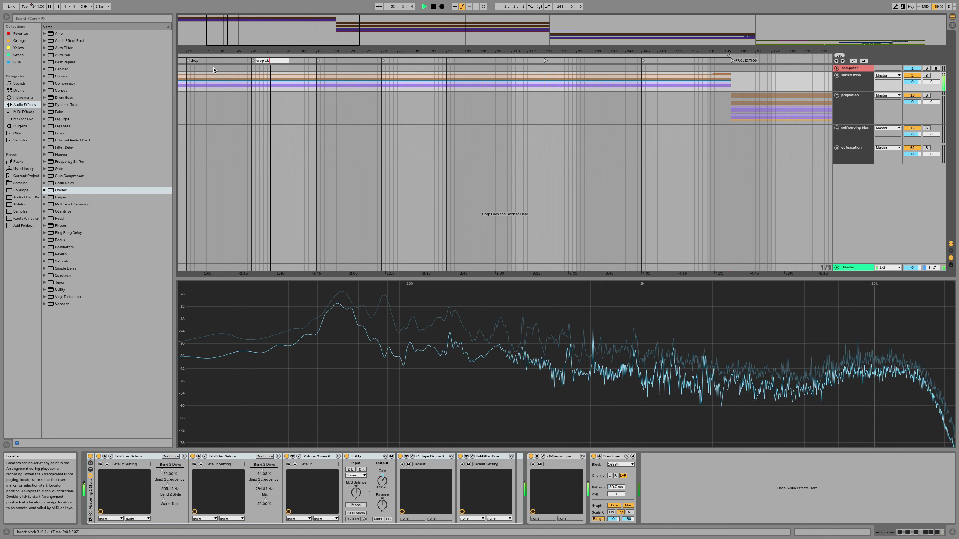
key(Return)
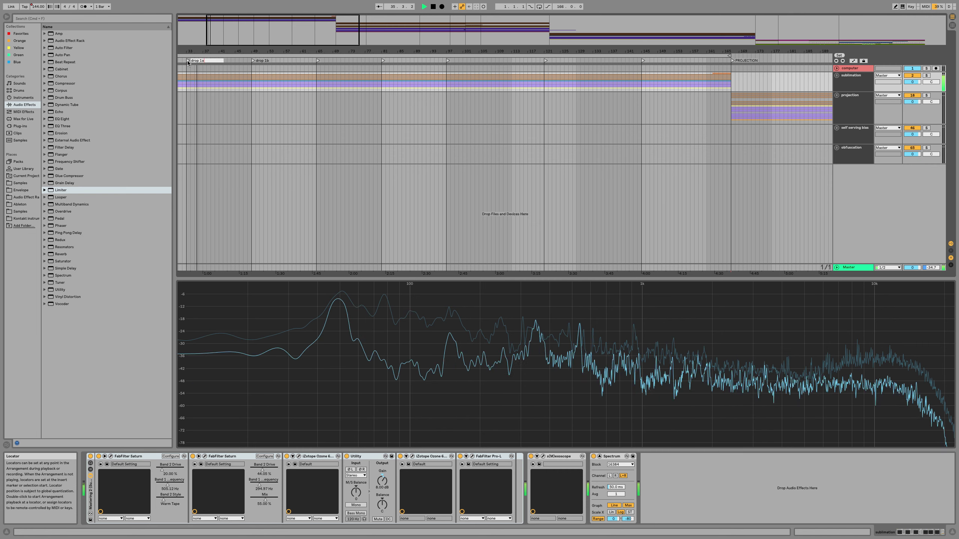
Listen from the unnamed locators after drop 1b to identify which sections of sublimation they mark.
click(317, 60)
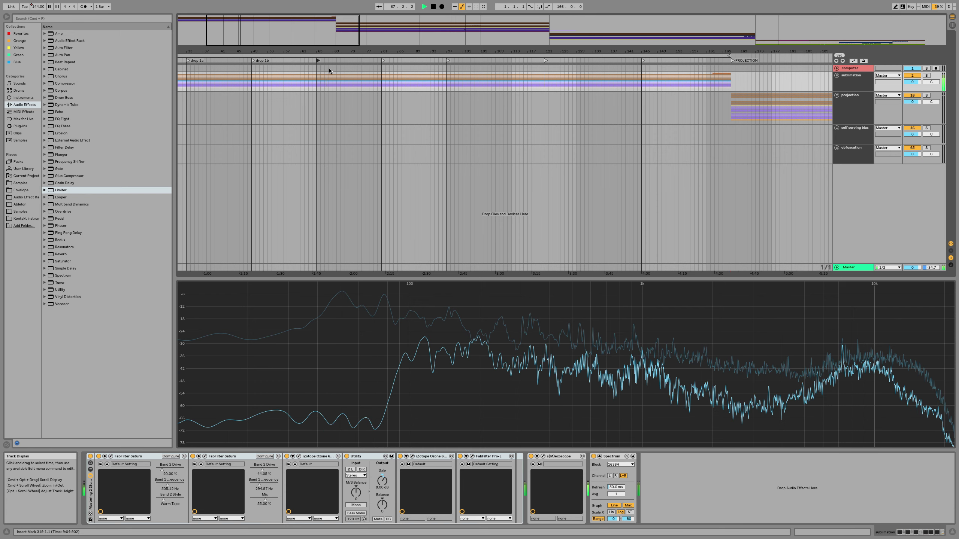
scroll(329, 70, down, 5)
scroll(327, 72, up, 5)
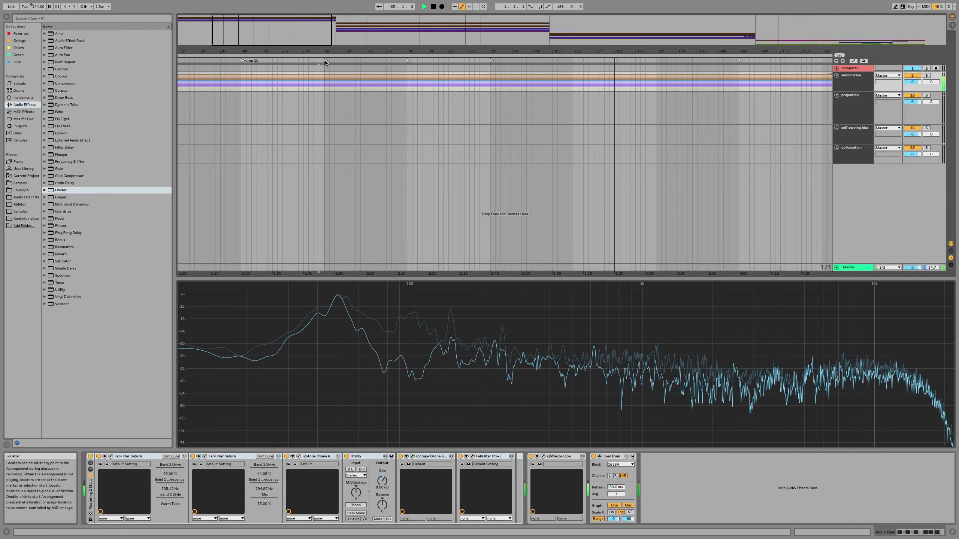
click(407, 81)
click(398, 82)
key(space)
key(space)
scroll(397, 82, down, 2)
scroll(389, 84, down, 3)
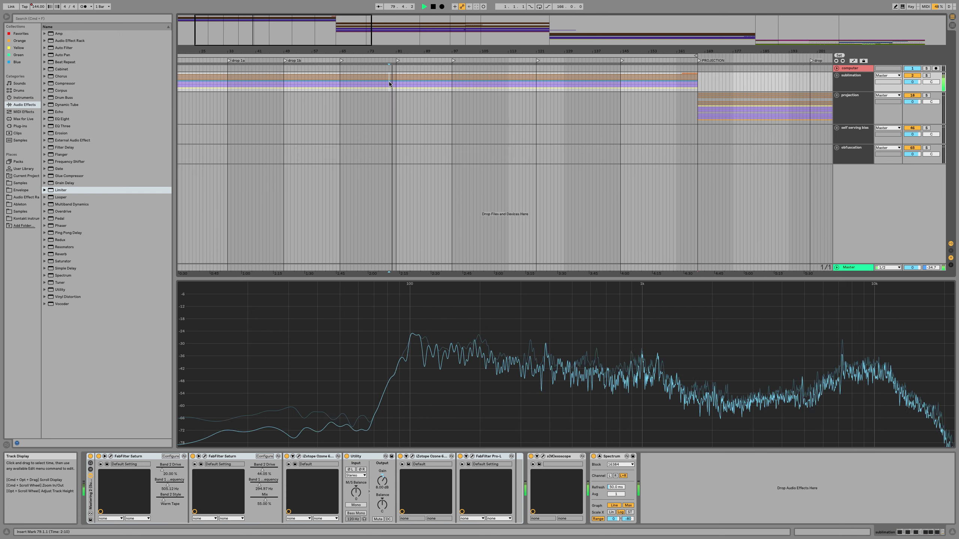
scroll(390, 84, down, 2)
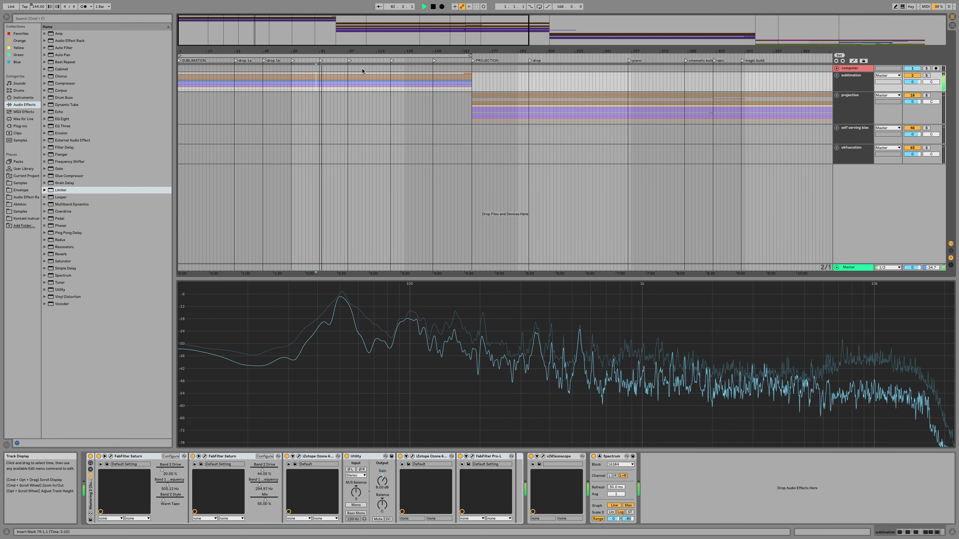
Rename the second unnamed locator after drop 1b as "brassy".
right_click(321, 62)
click(334, 70)
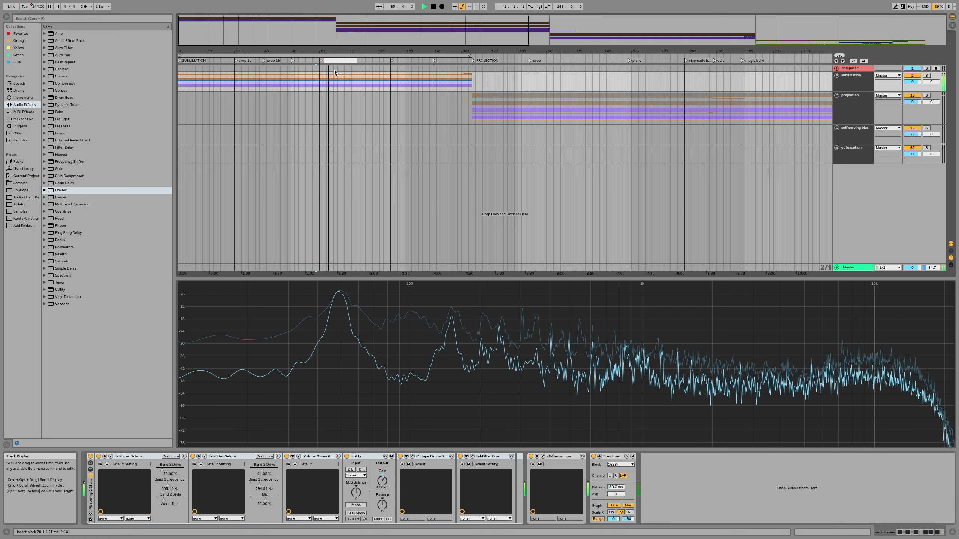
text(brassy)
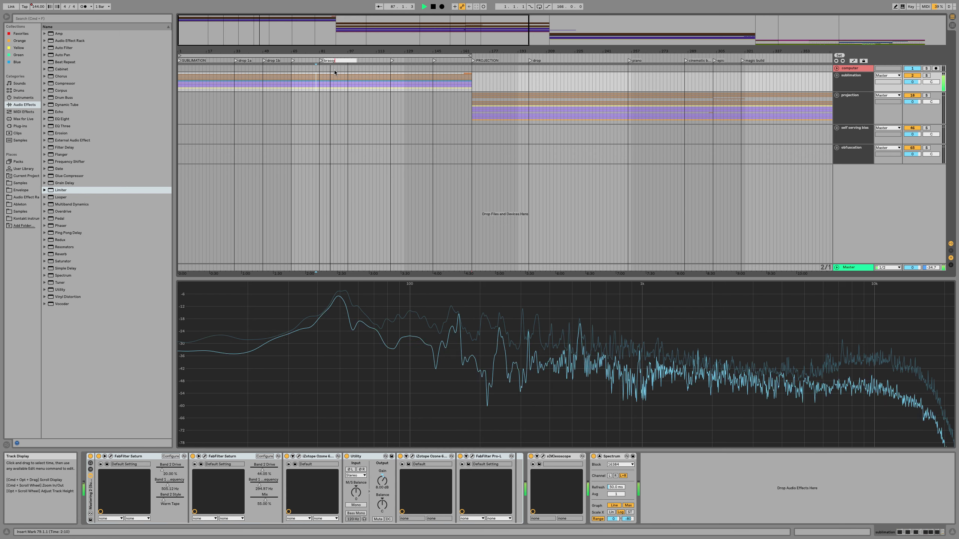
key(Return)
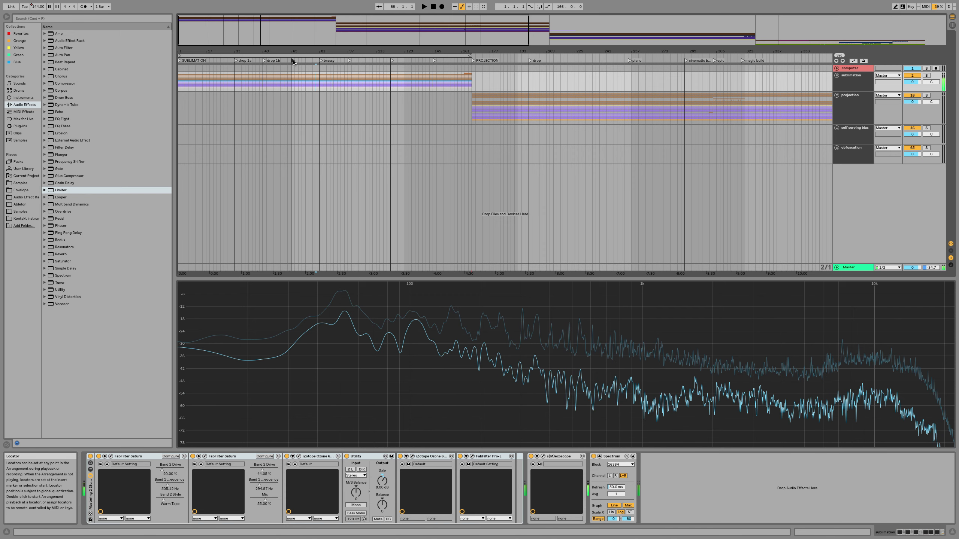
Play from the locator before brassy and unfold the sublimation group, its drums group and the percussion track.
click(293, 61)
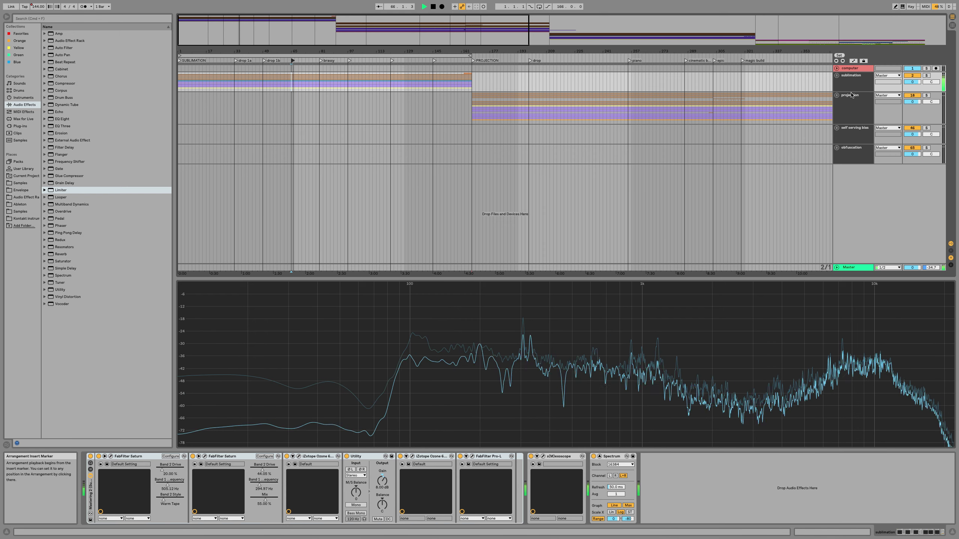
click(837, 76)
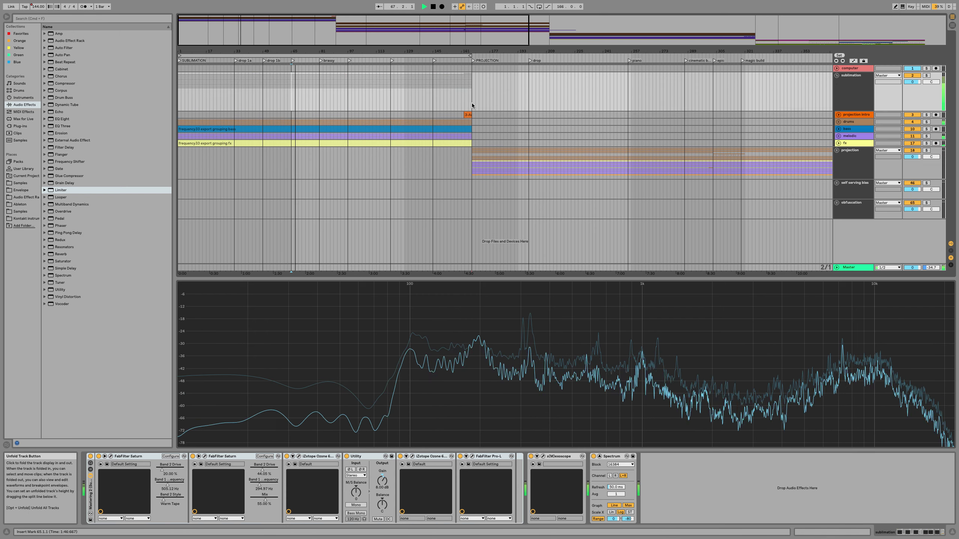
click(839, 122)
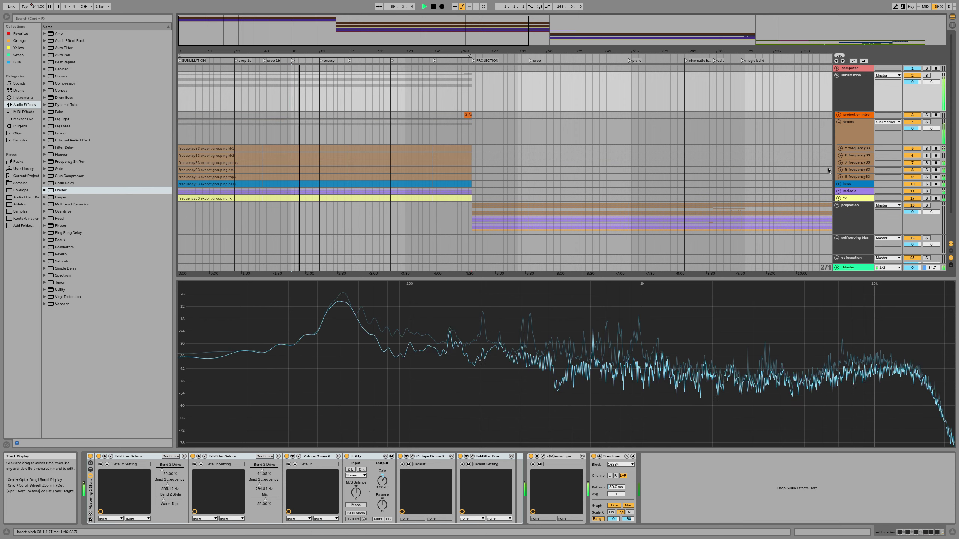
click(841, 163)
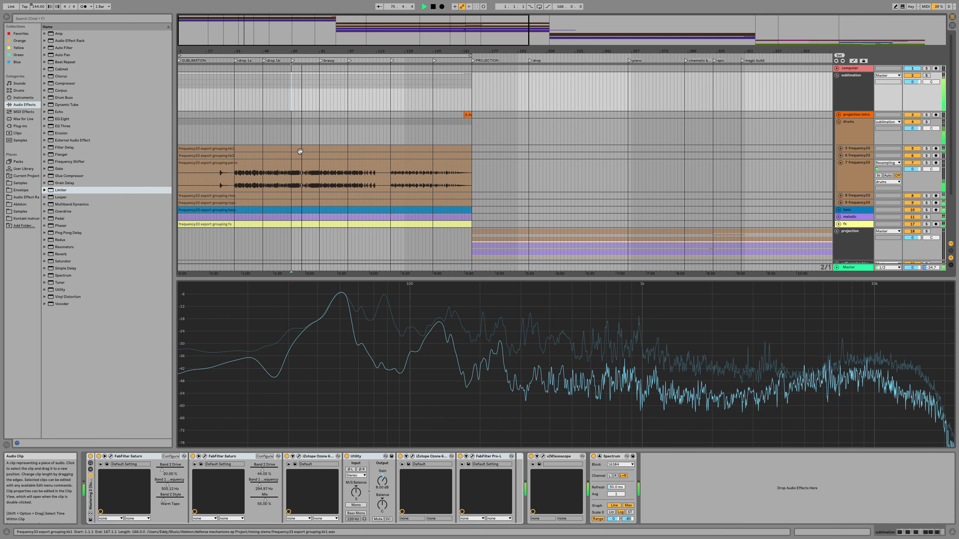
Rename the unnamed locator between drop 1b and brassy as "bridges".
scroll(308, 182, up, 2)
scroll(307, 181, up, 1)
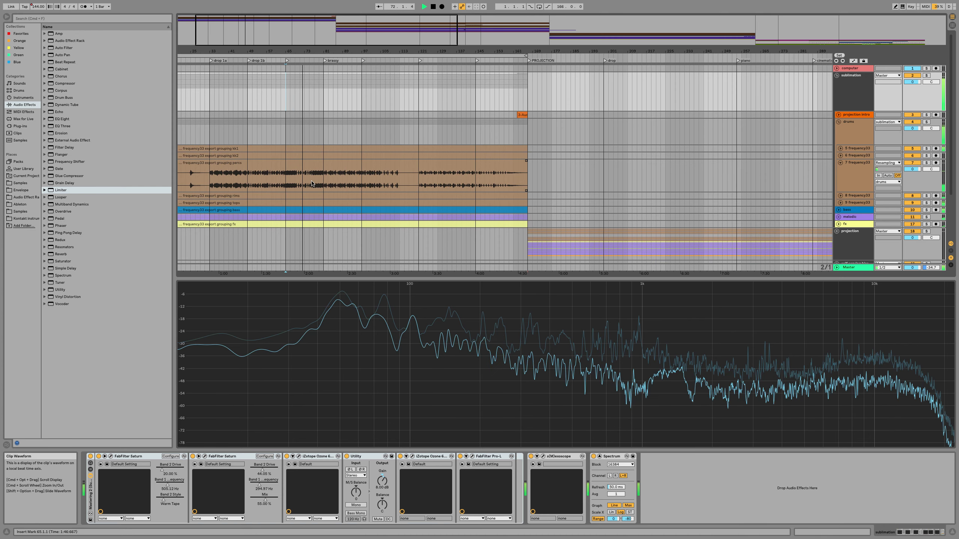
scroll(310, 183, up, 2)
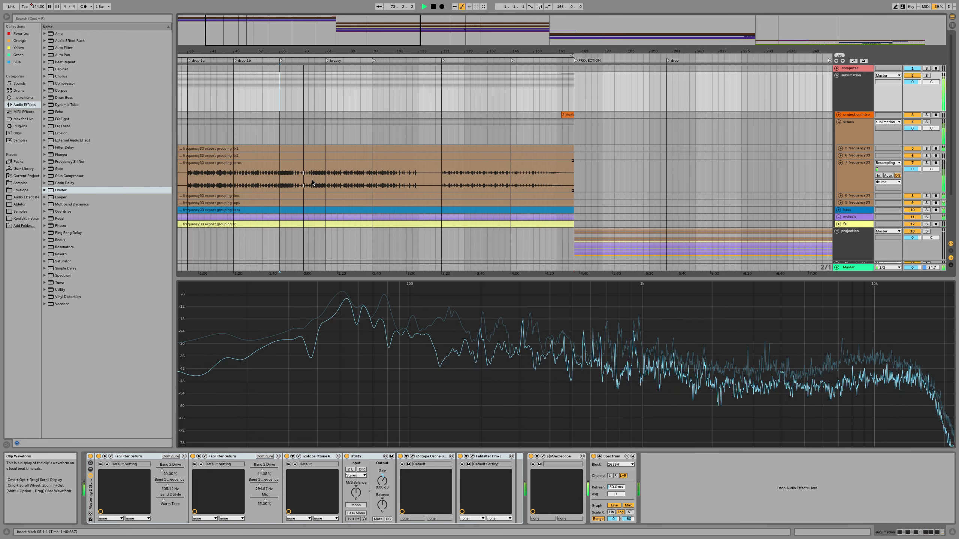
scroll(309, 184, up, 4)
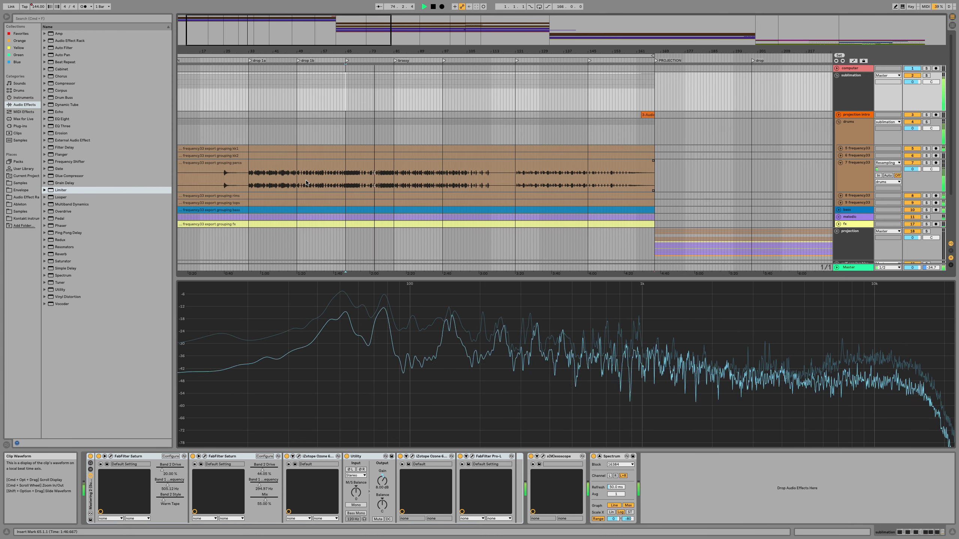
scroll(382, 184, down, 3)
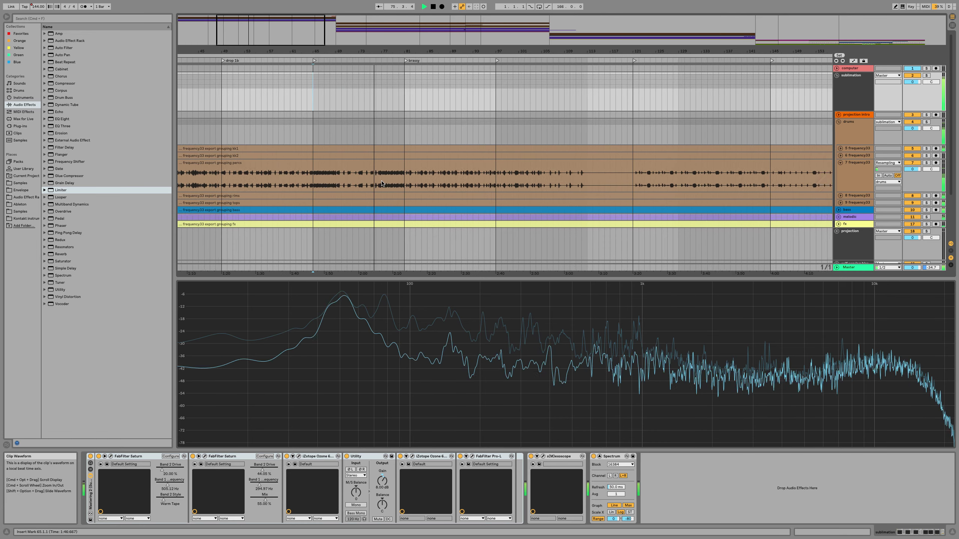
scroll(381, 184, down, 2)
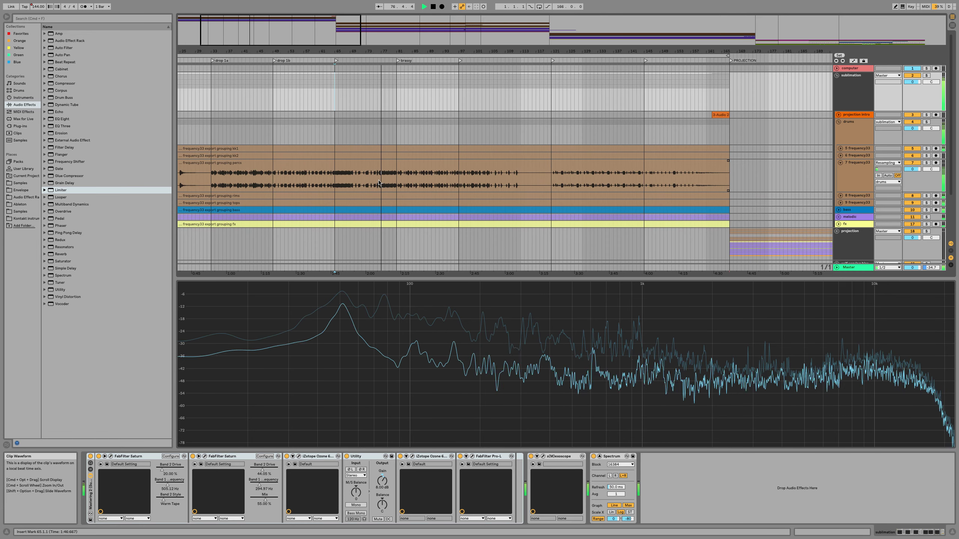
right_click(337, 62)
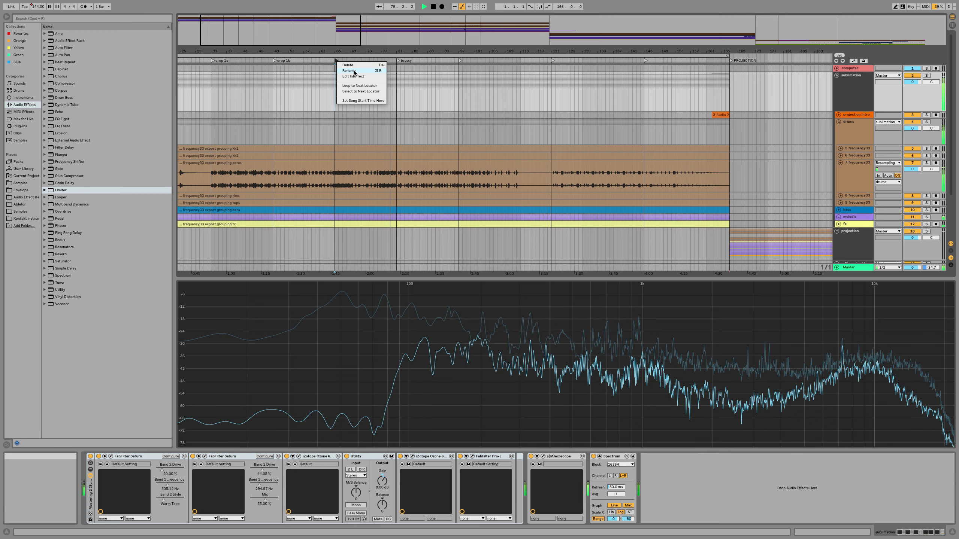
click(354, 71)
text(bridges)
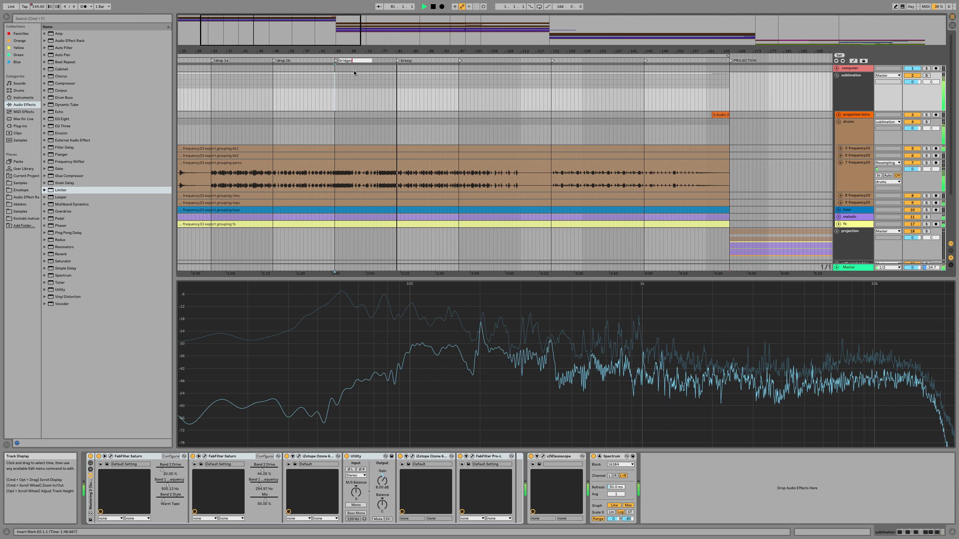
key(Return)
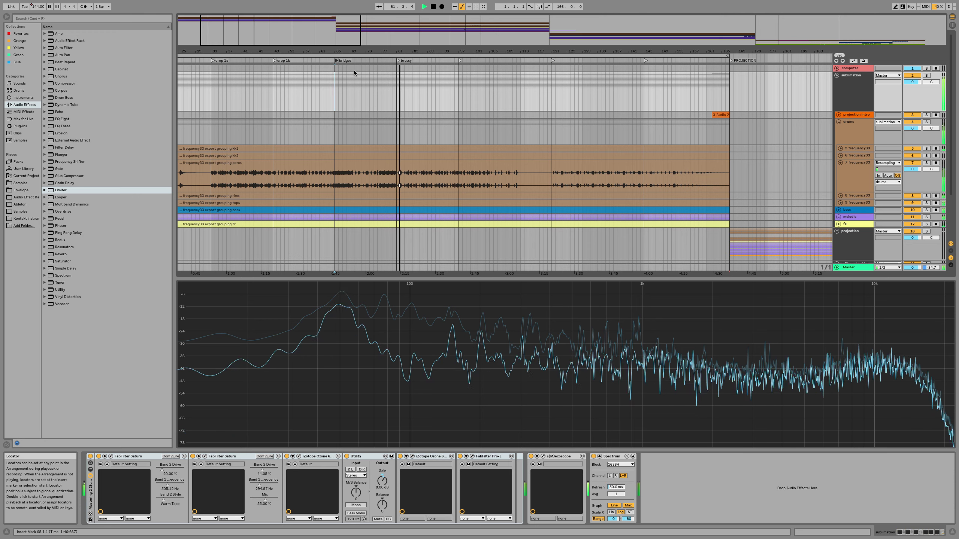
Rename the unnamed locator after brassy as "slow & heavy".
scroll(352, 76, down, 5)
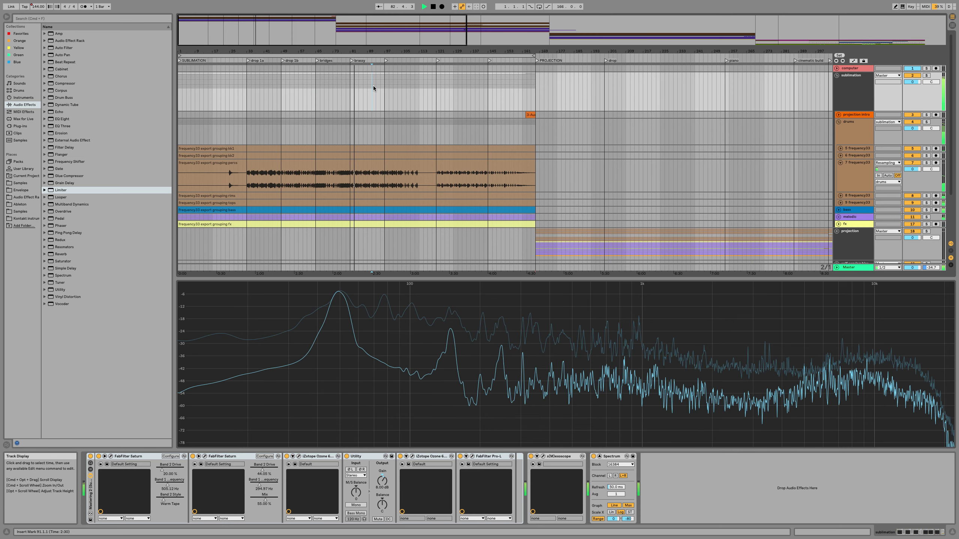
click(373, 85)
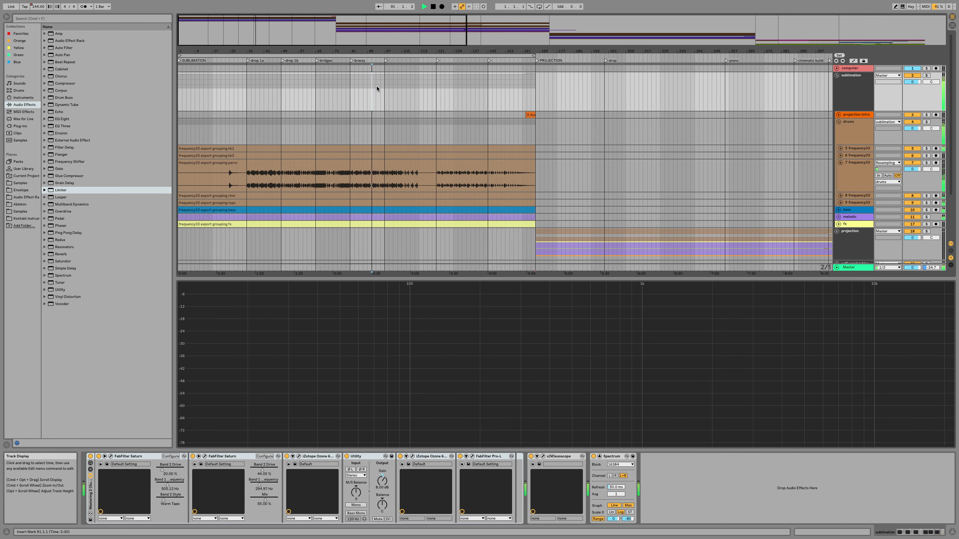
right_click(386, 60)
click(400, 71)
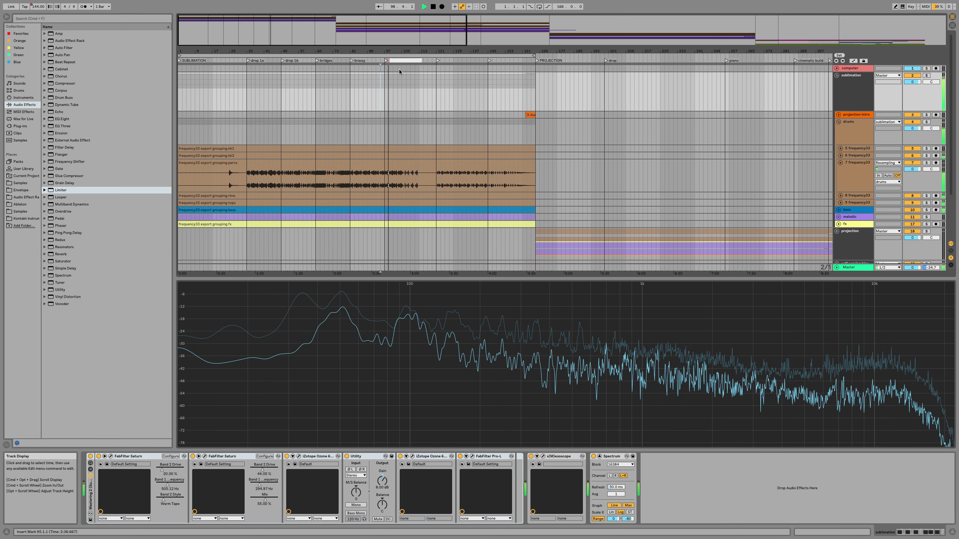
text(sl)
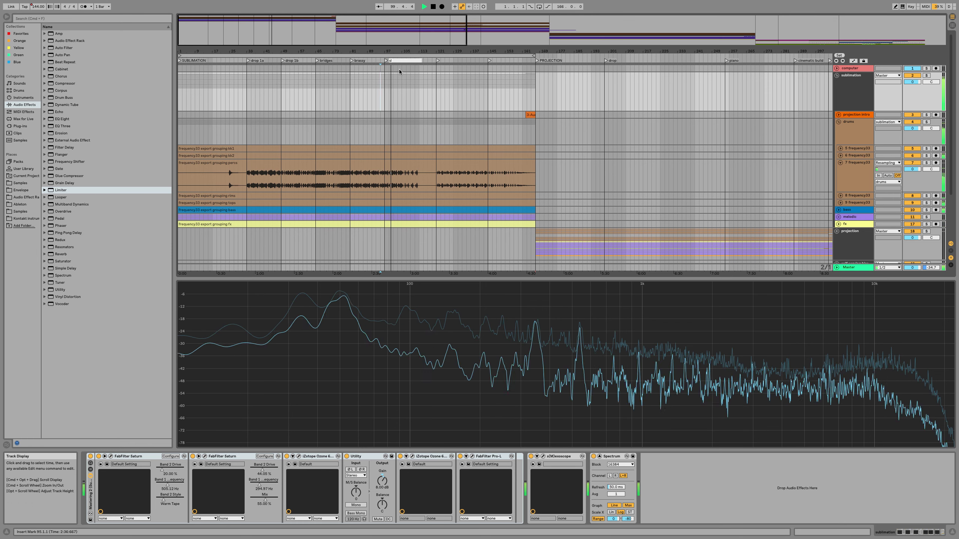
text(ow and heavy)
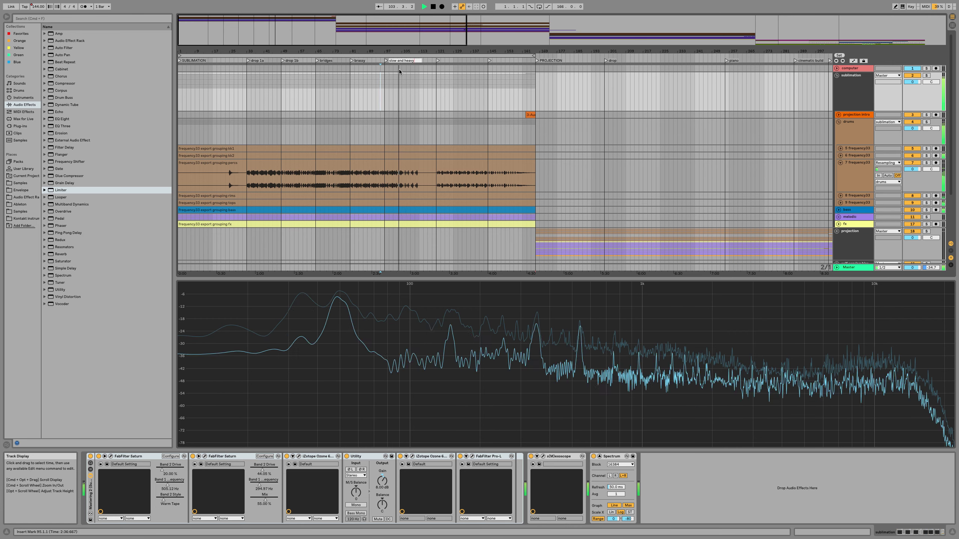
key(Return)
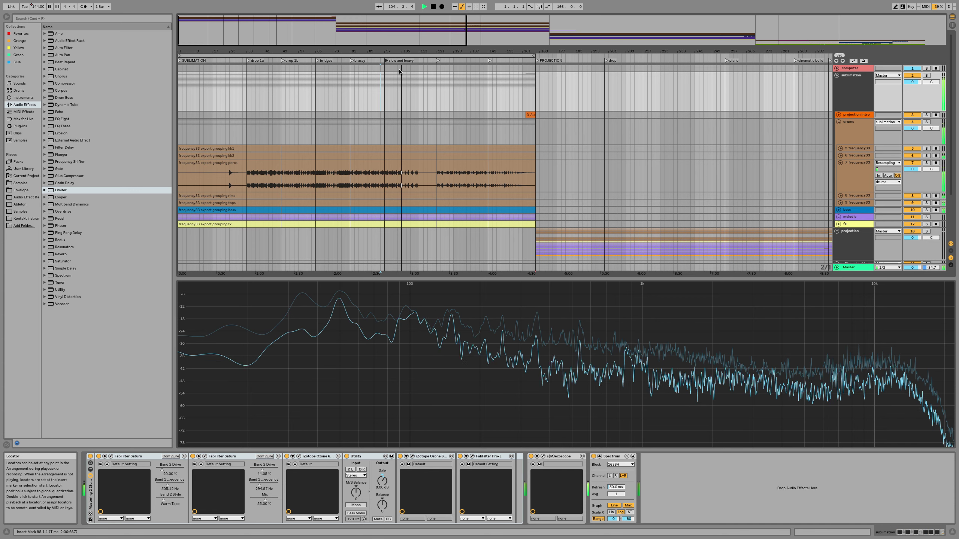
click(400, 61)
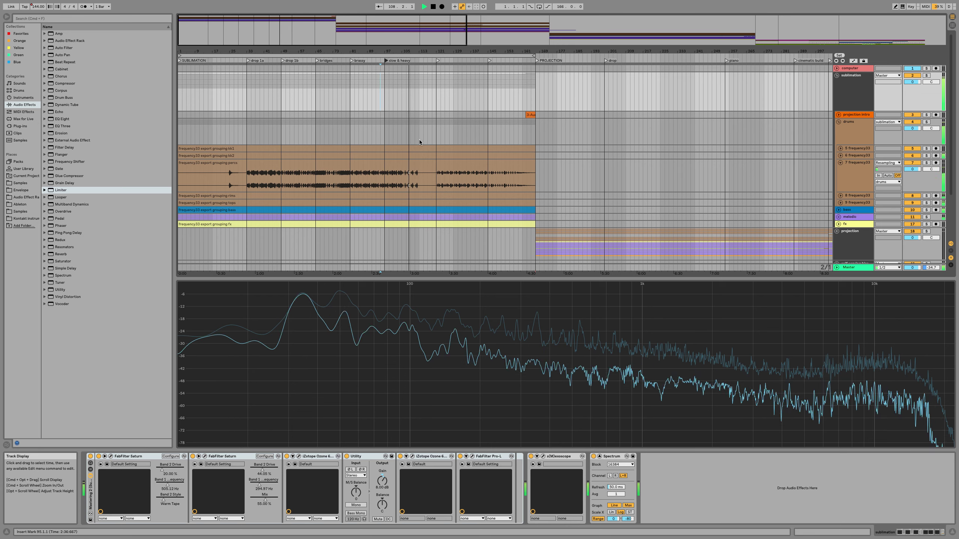
Rename the unnamed locator after slow & heavy as "glitchy".
scroll(418, 135, up, 2)
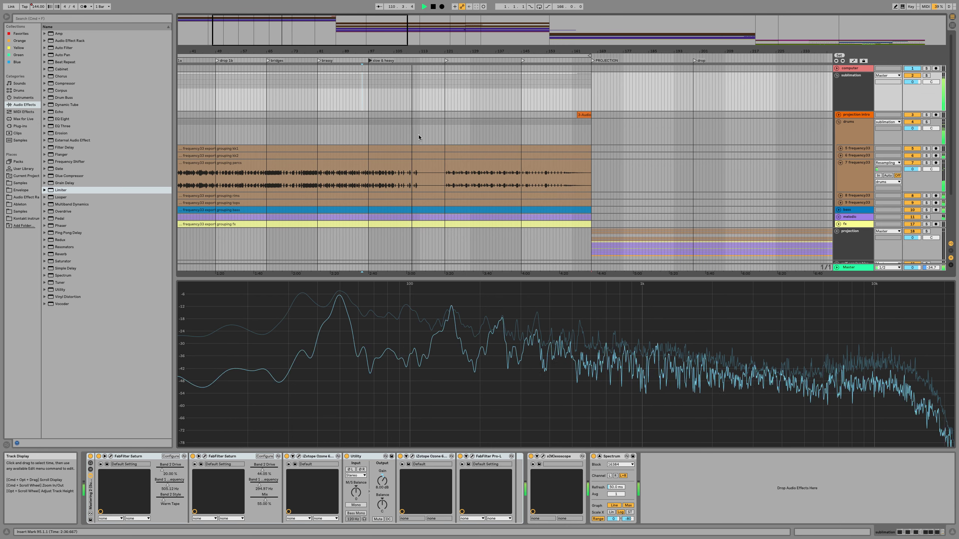
right_click(446, 61)
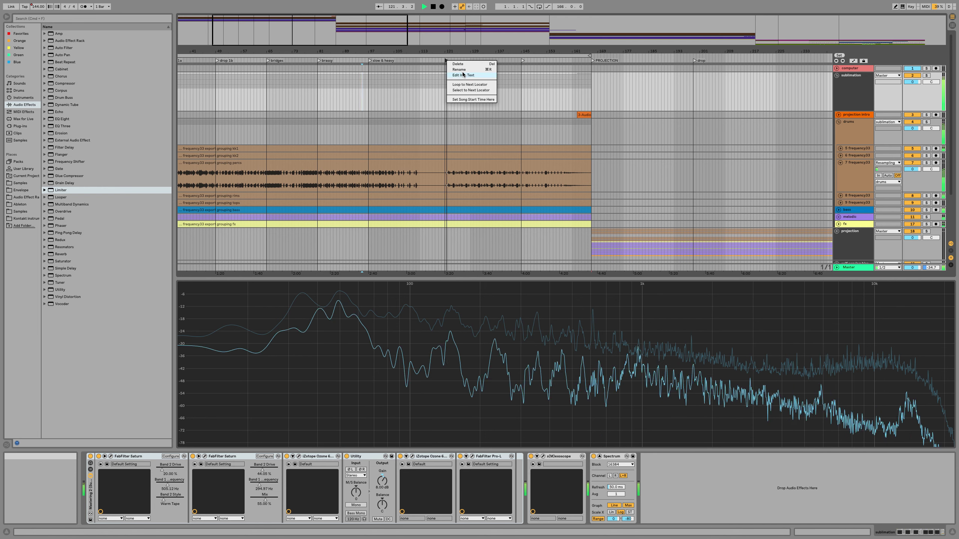
click(460, 70)
text(glitchy)
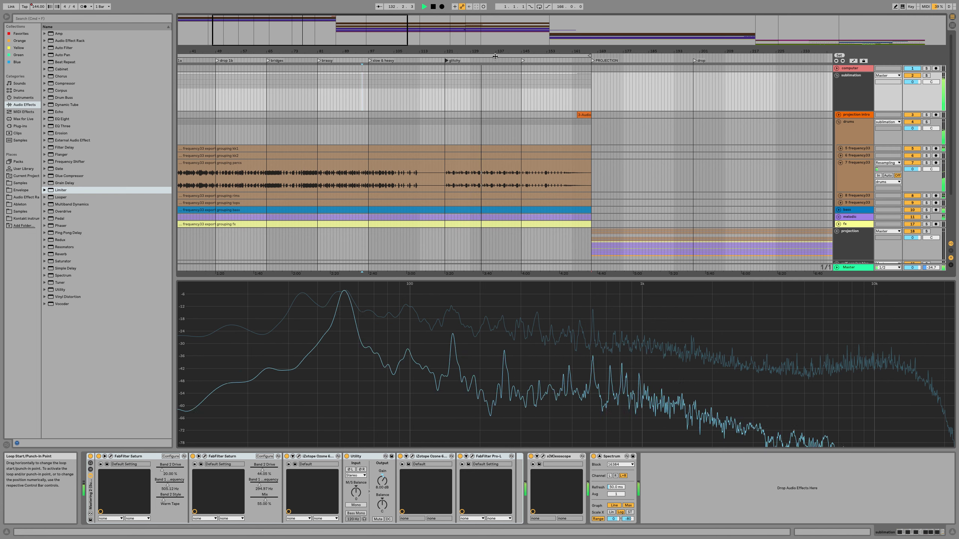
Rename the last unnamed locator before PROJECTION as "outro".
click(523, 60)
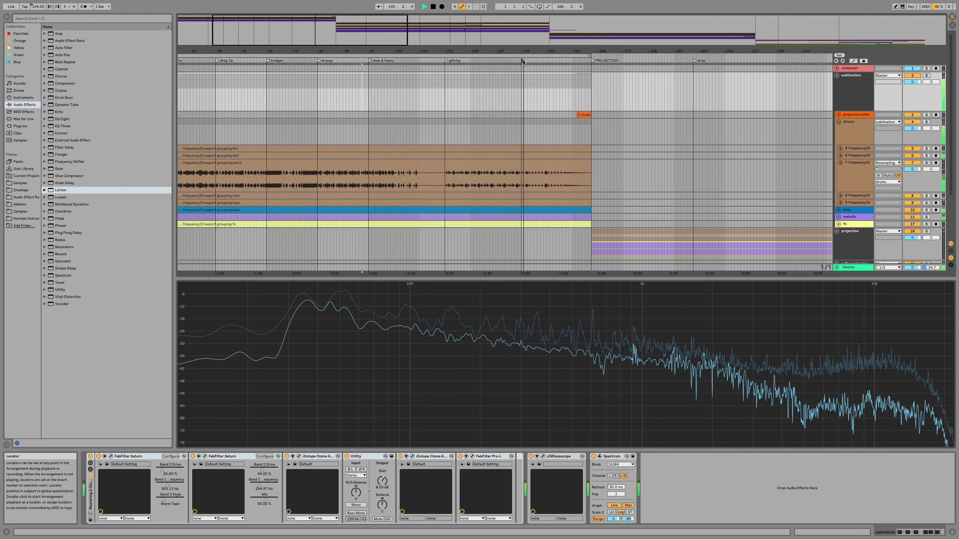
key(super+r)
text(outro)
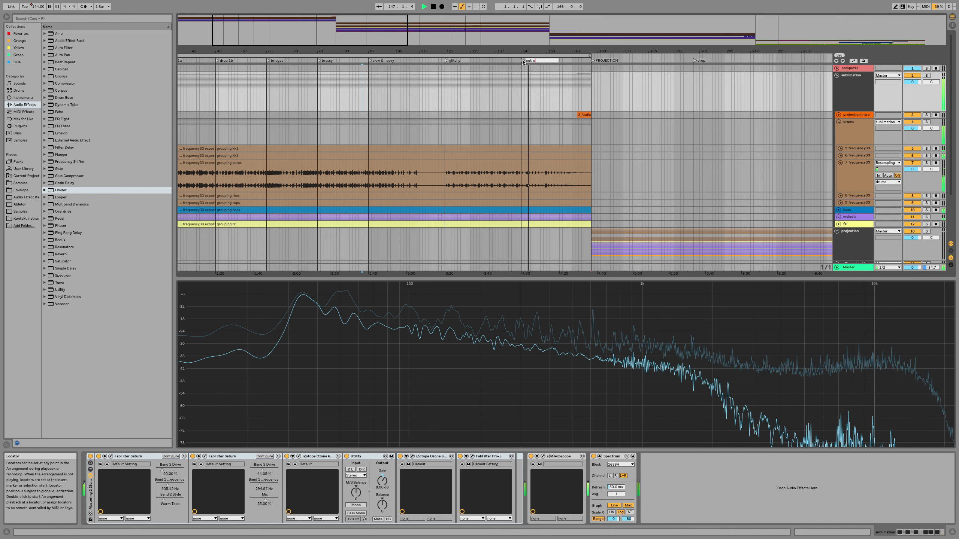
key(Return)
Play from the PROJECTION locator and view the Master track's s(M)exoscope, with its window moved up off the spectrum display.
scroll(508, 78, down, 5)
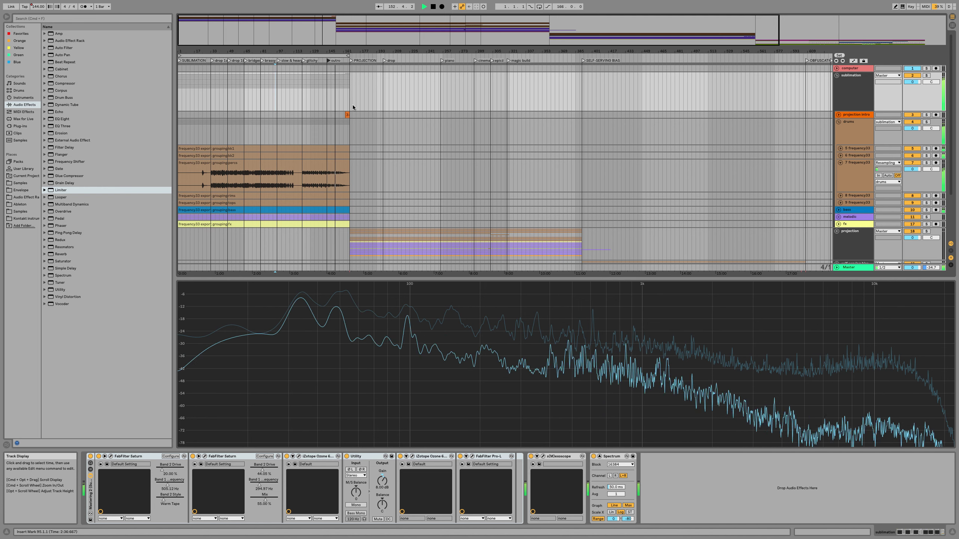
click(351, 61)
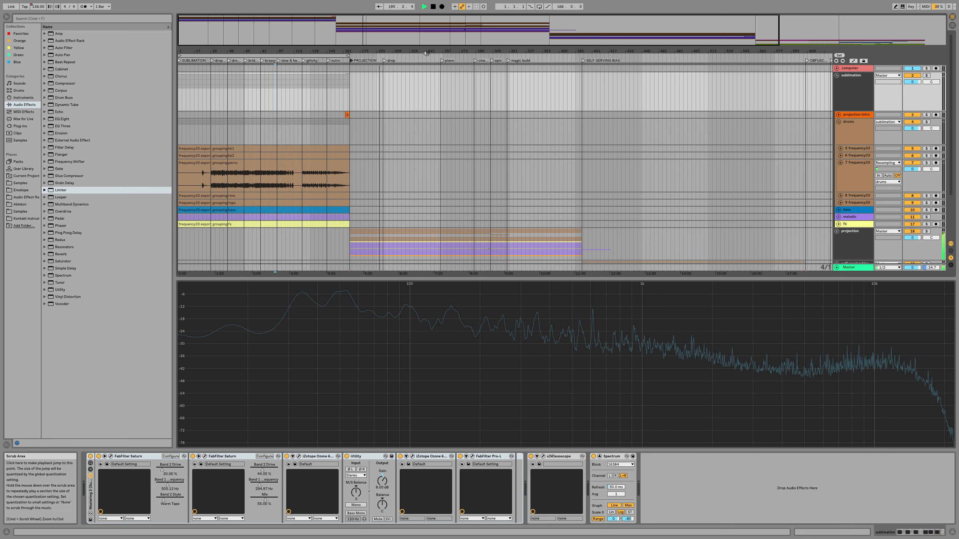
click(856, 268)
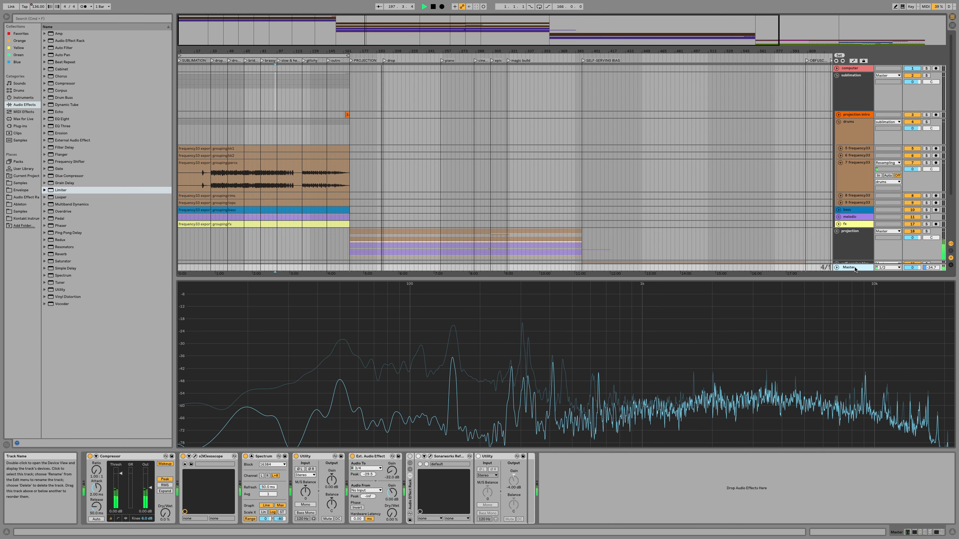
click(195, 456)
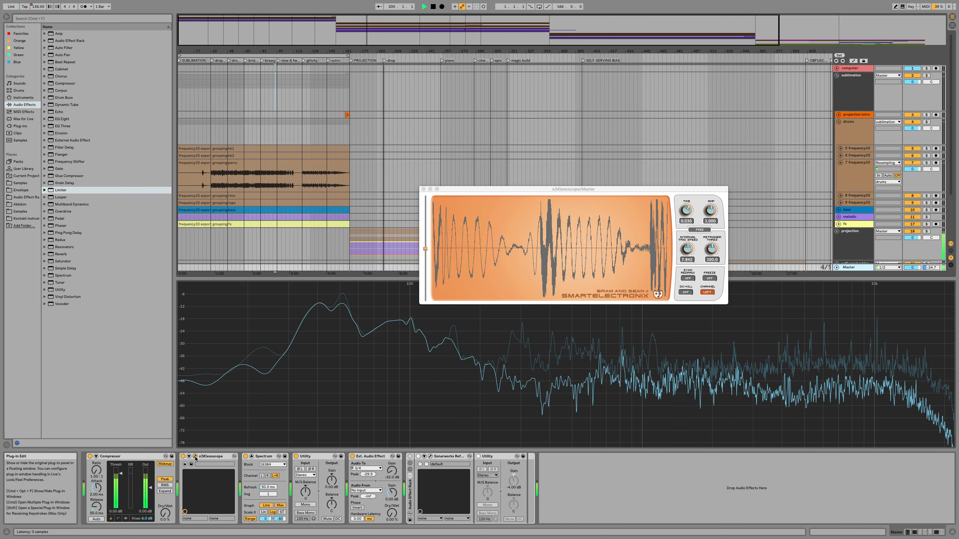
drag(528, 188, 530, 148)
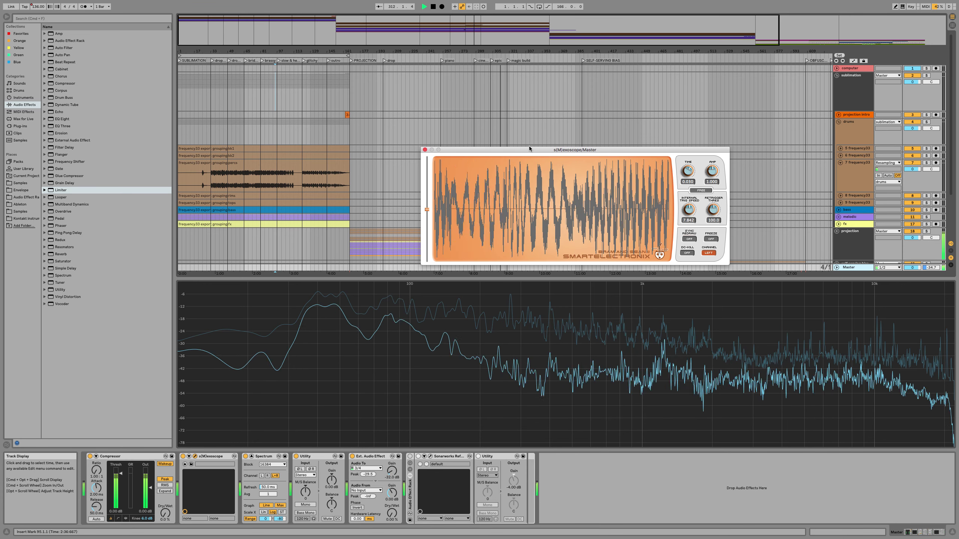
Fold sublimation's percussion, drums and group tracks, and unfold the projection group with its drums group.
click(840, 163)
click(838, 121)
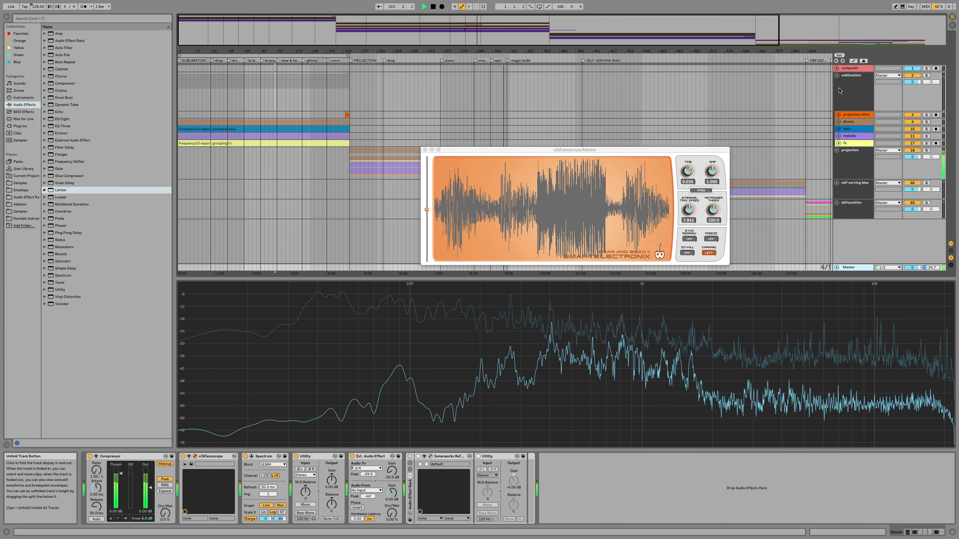
click(836, 76)
click(837, 95)
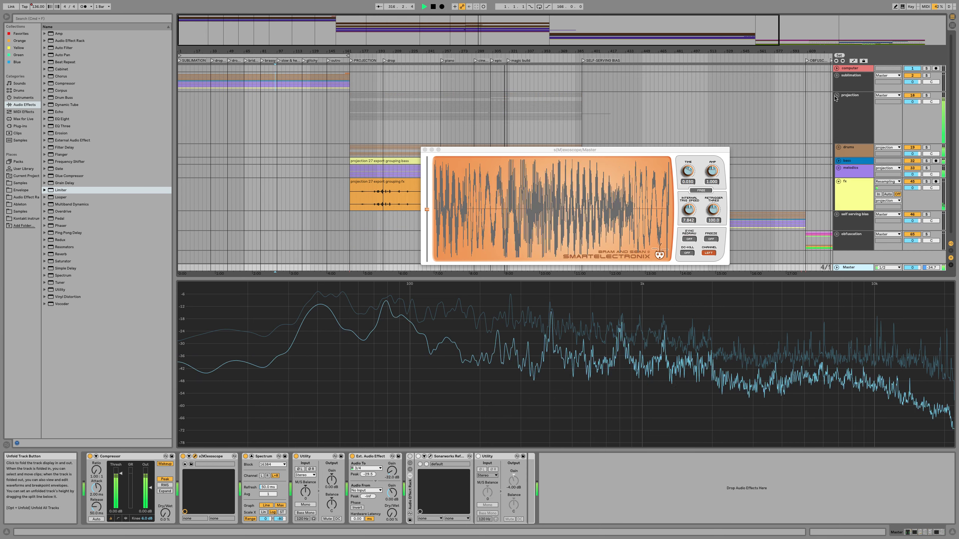
click(839, 147)
click(845, 154)
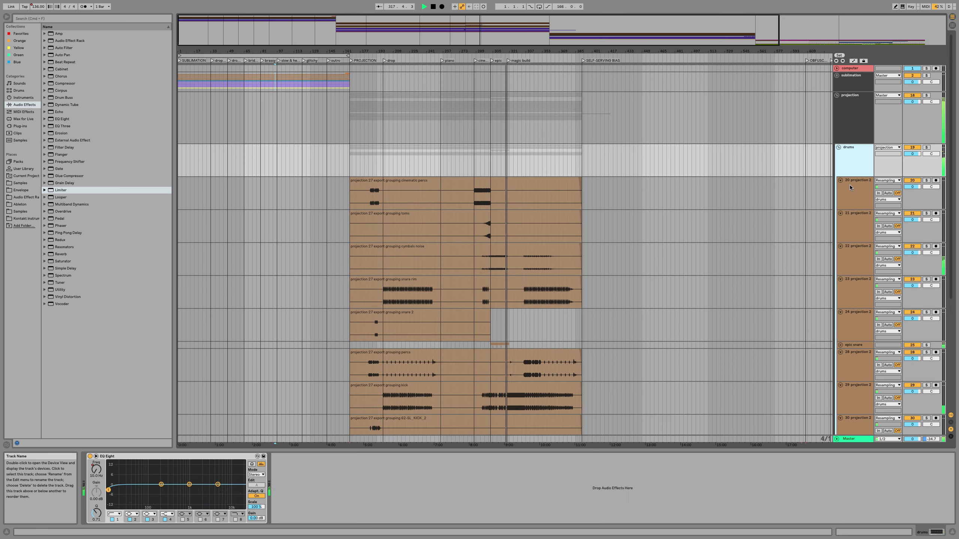
Select the epic snare track in projection's drums and play from the epic locator.
scroll(646, 193, down, 5)
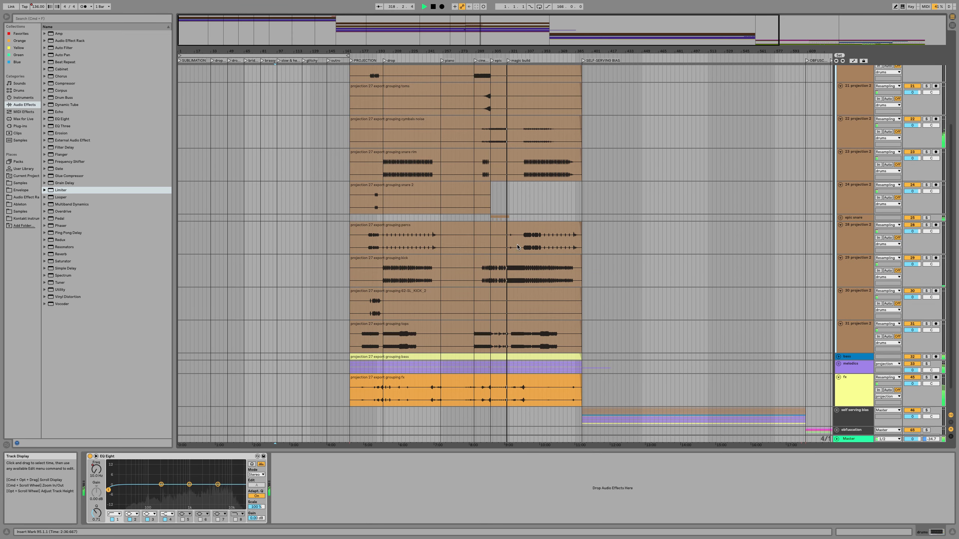
click(492, 218)
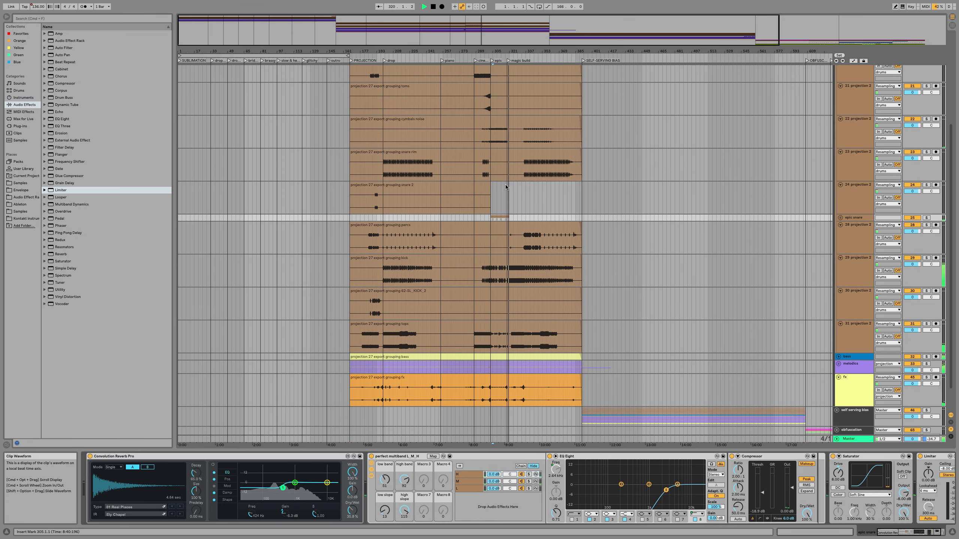
click(492, 61)
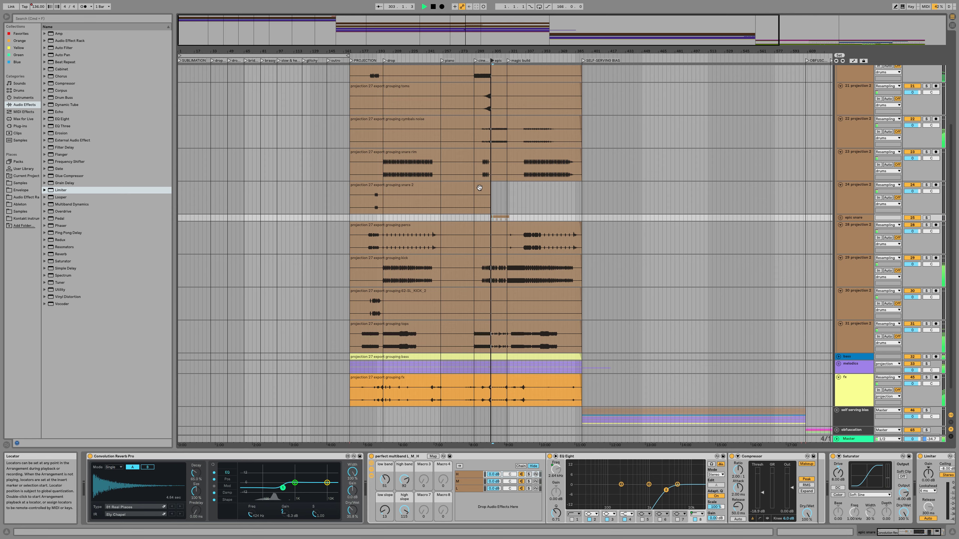
scroll(491, 222, up, 5)
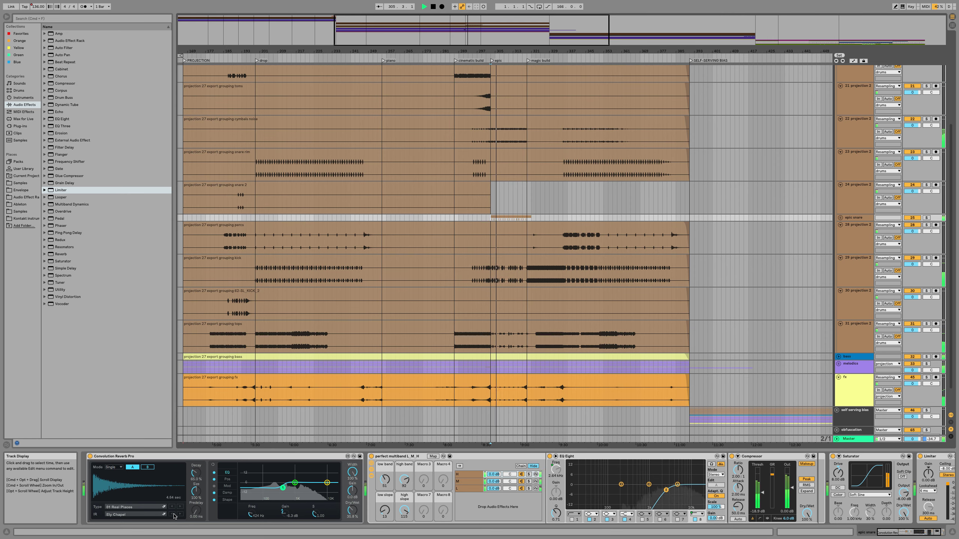
Set the epic snare's Convolution Reverb Pro decay to 100 % and turn off the reverb's EQ.
click(196, 473)
text(100)
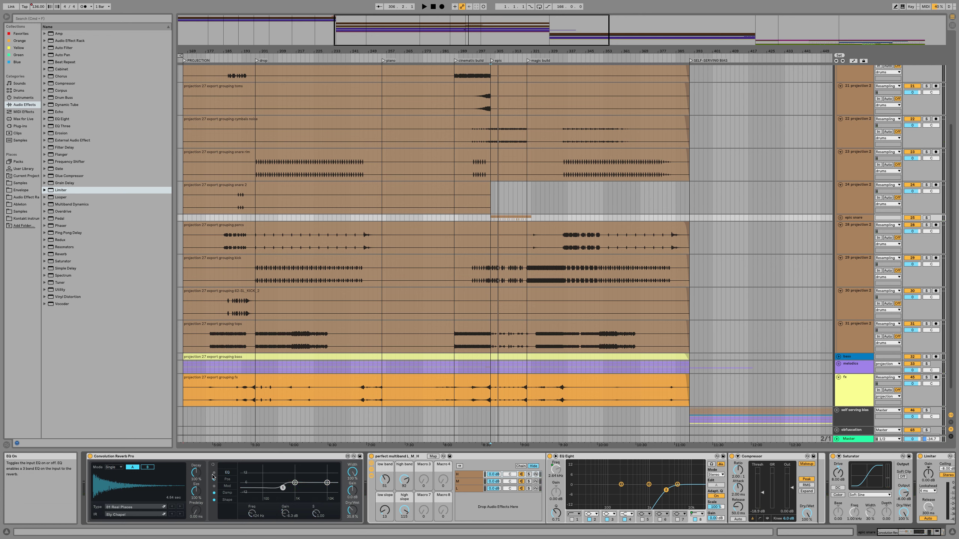
key(space)
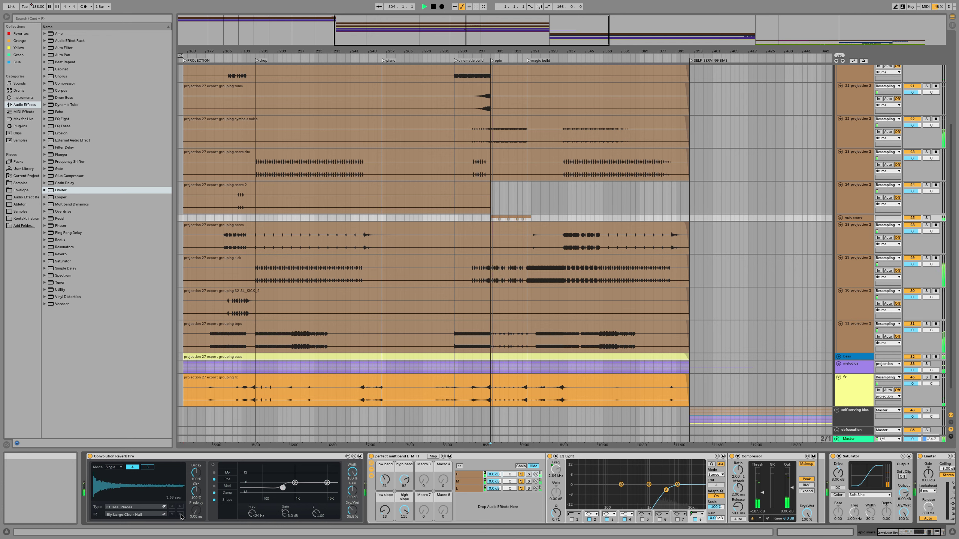
Audition the next impulse responses in the epic snare's reverb, settling on German Concert Hall LR.
click(181, 514)
key(space)
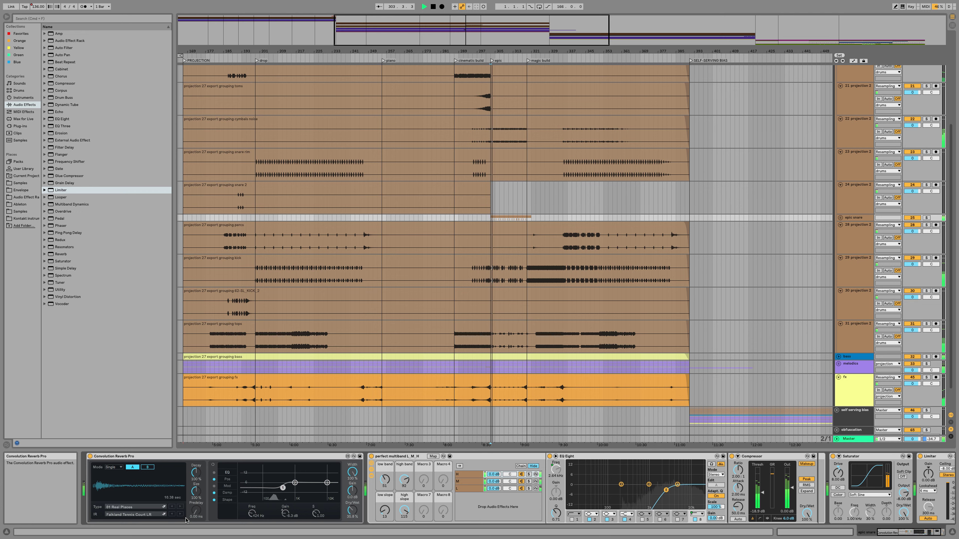
key(space)
key(space)
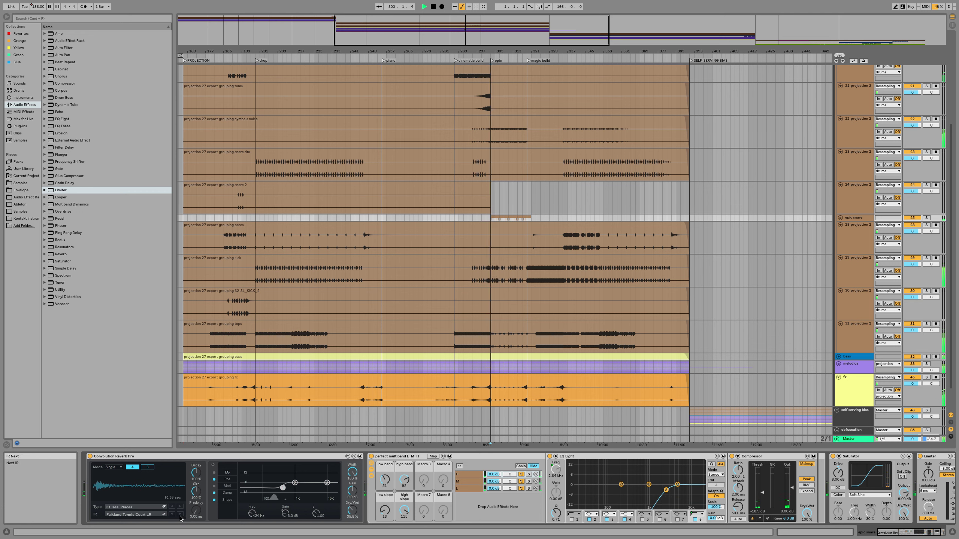
key(space)
click(181, 515)
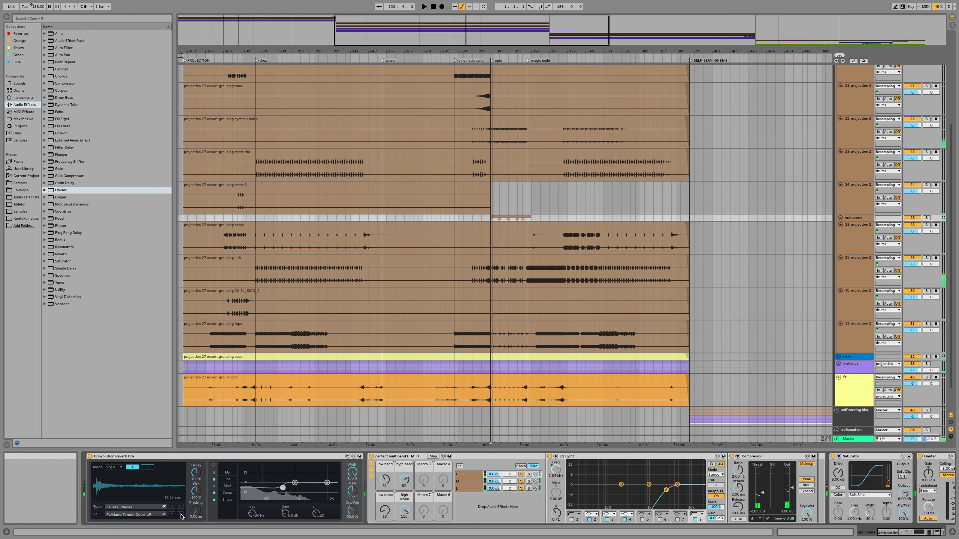
key(space)
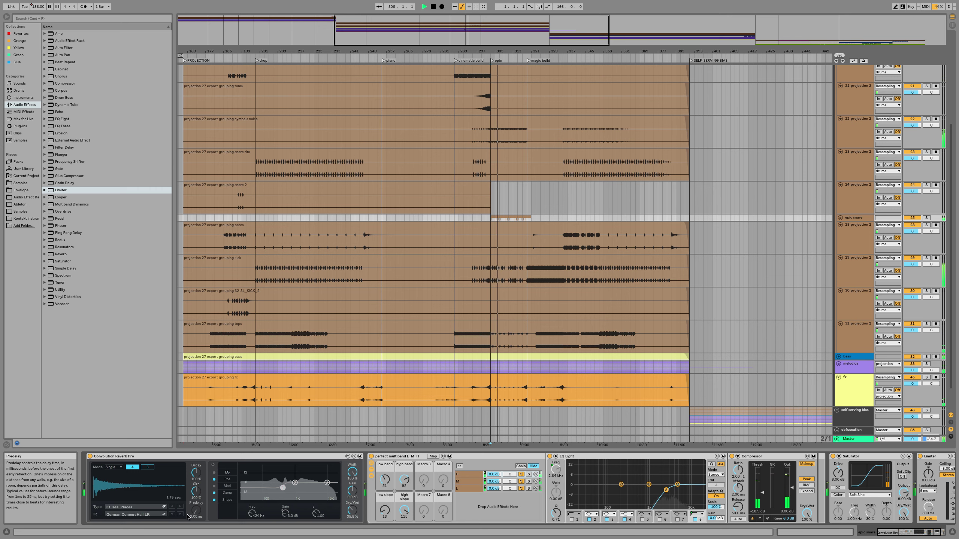
key(space)
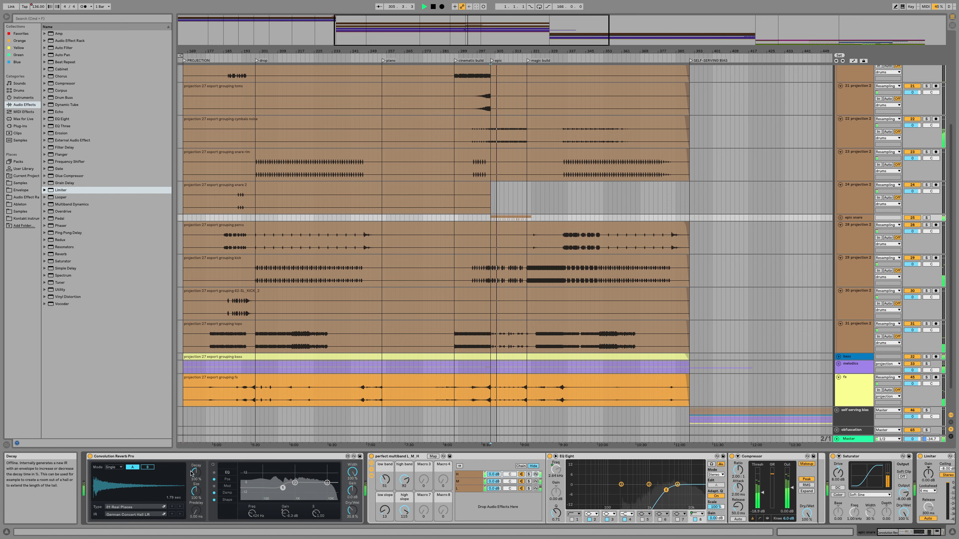
Turn off the Saturator on the epic snare track and switch to the Session View mixer.
scroll(226, 480, right, 3)
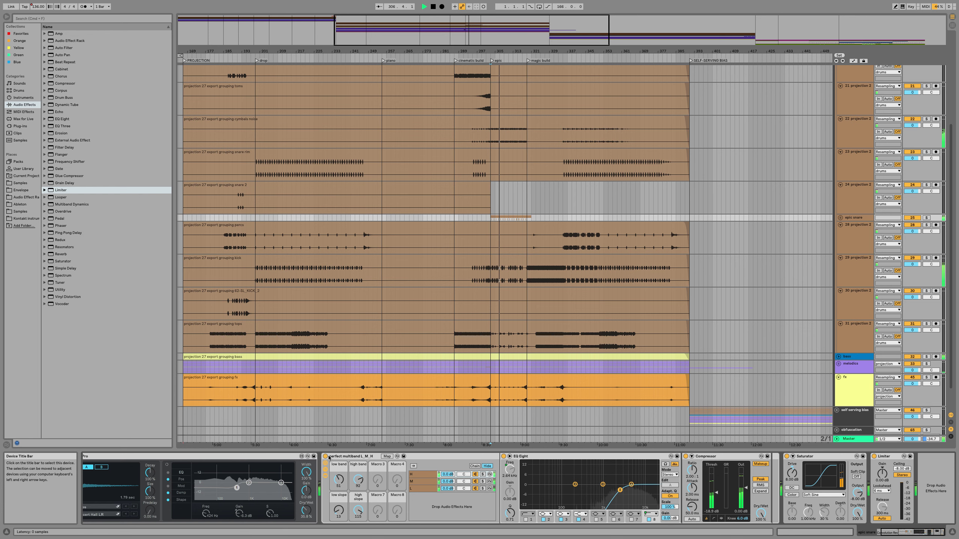
scroll(956, 465, left, 2)
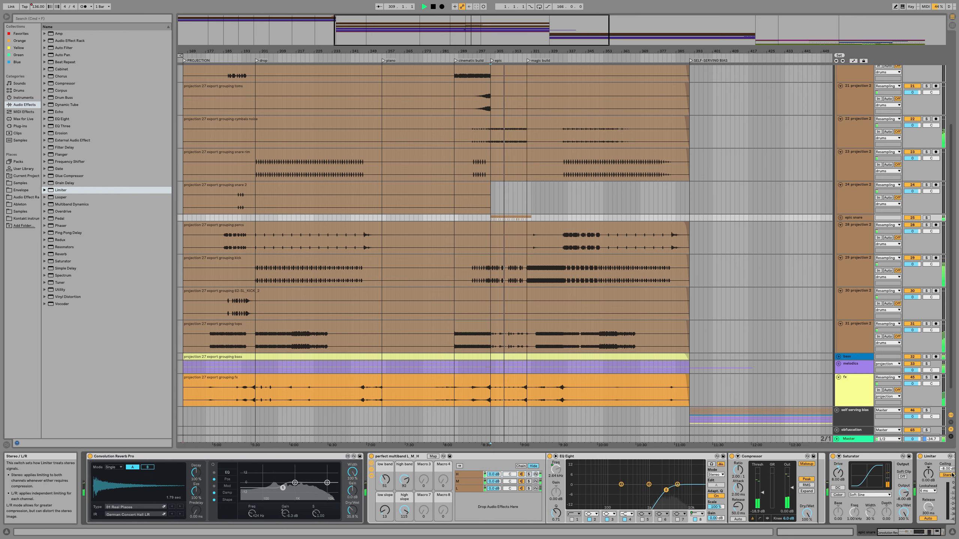
click(833, 457)
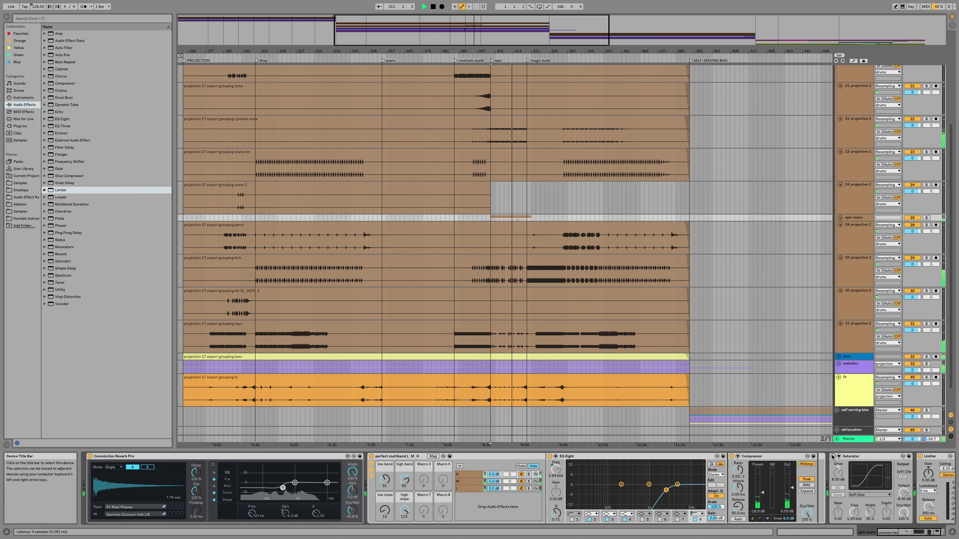
key(Tab)
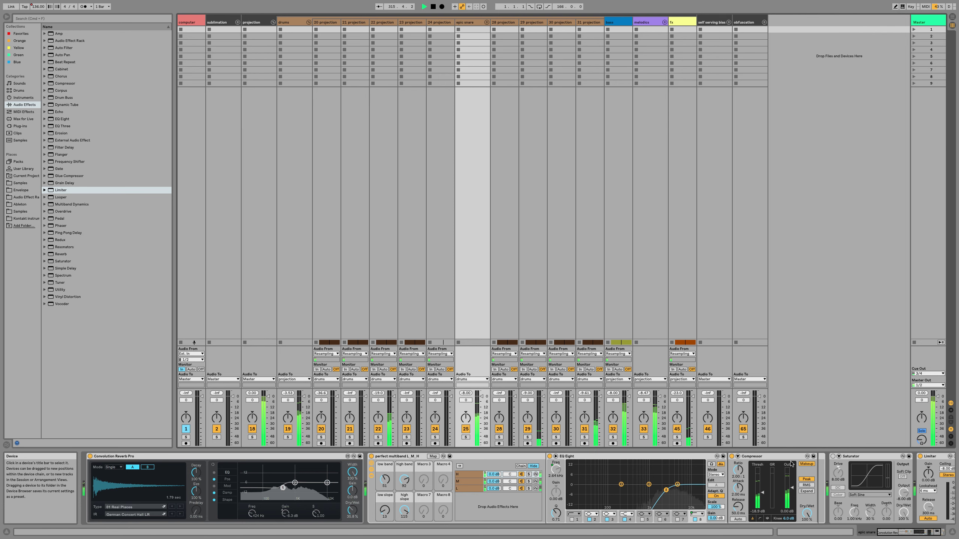
Return to the Arrangement, replay from the epic locator and adjust the dry/wet mix of the epic snare's Compressor.
key(Tab)
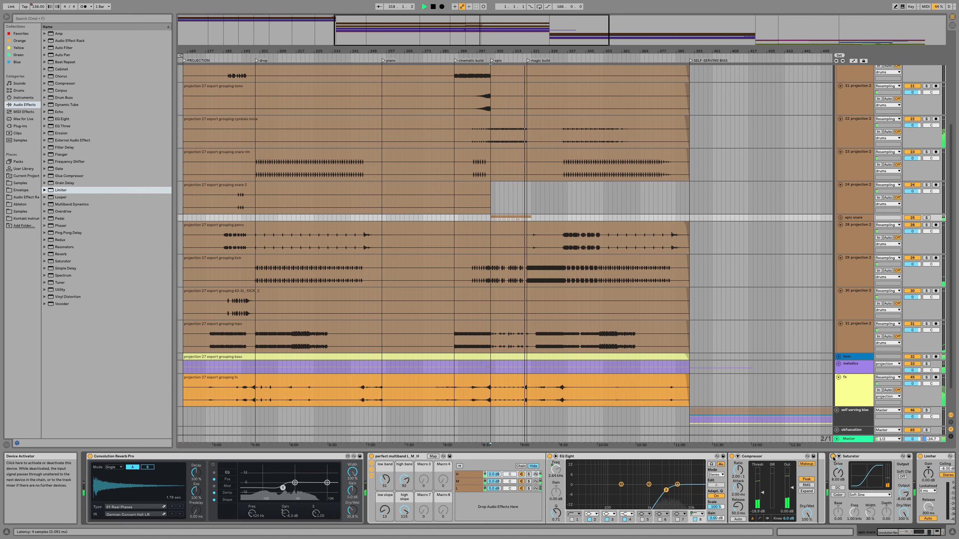
key(space)
key(space)
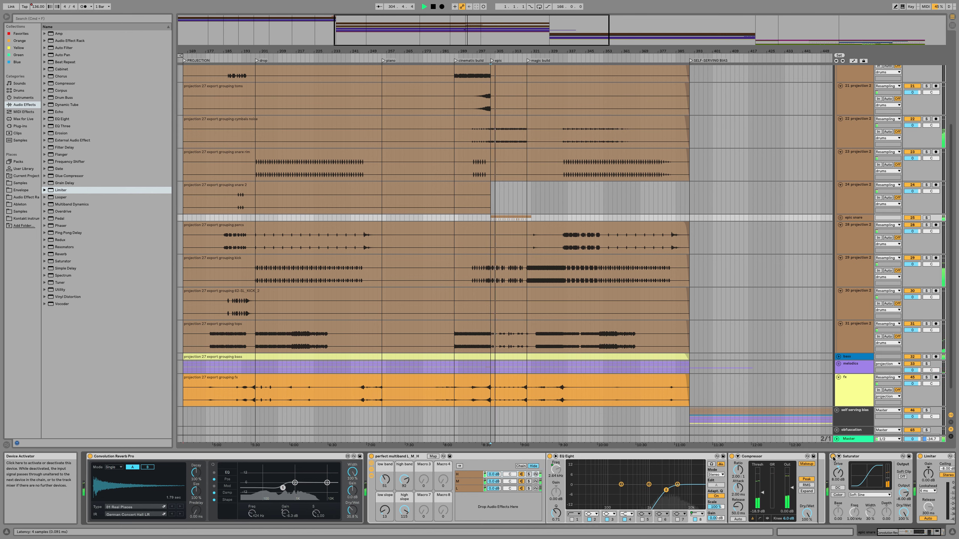
click(804, 463)
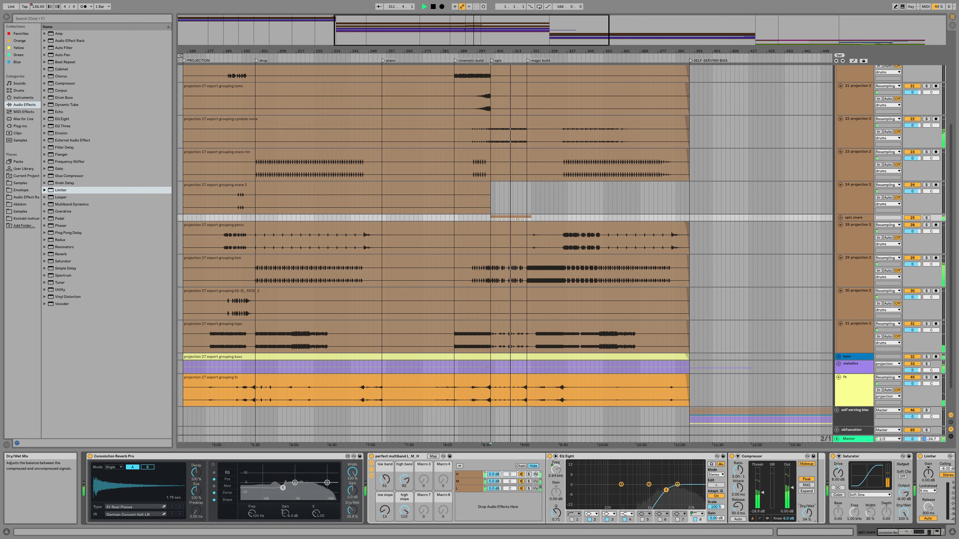
mouse_move(807, 515)
mouse_down()
mouse_move(807, 525)
mouse_move(807, 511)
mouse_up()
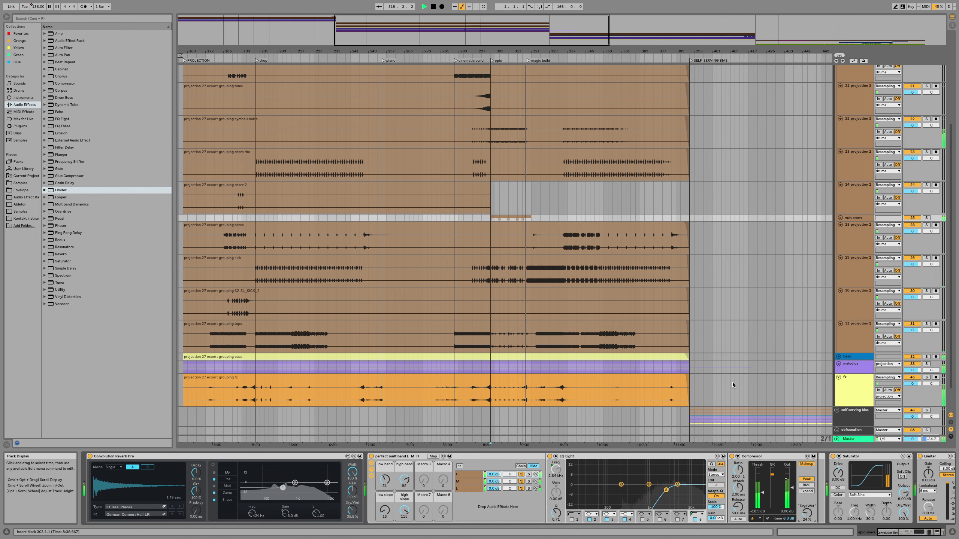
Review the epic section on the master's spectrum and oscilloscope, returning to the epic snare track at the epic locator for playback.
key(space)
key(space)
scroll(529, 241, down, 1)
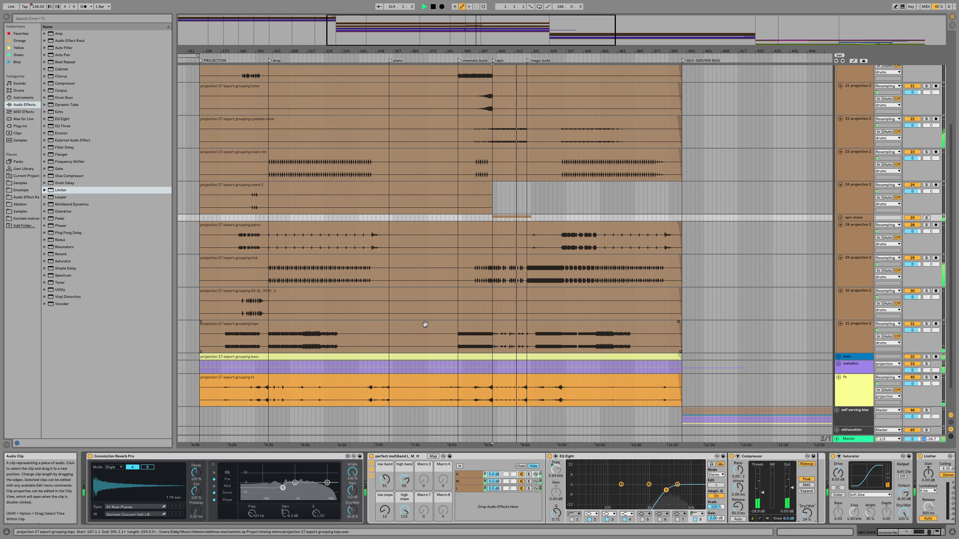
click(852, 443)
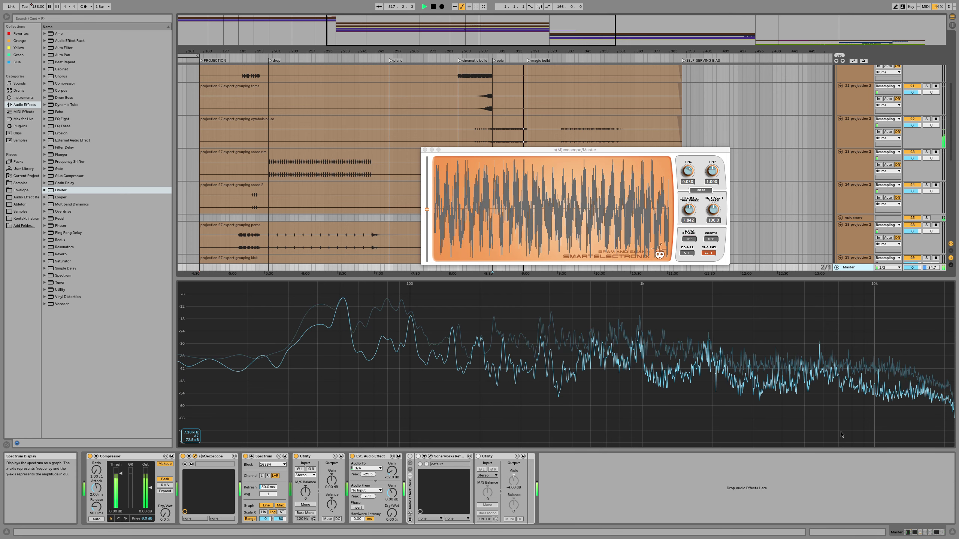
click(751, 162)
click(492, 219)
key(space)
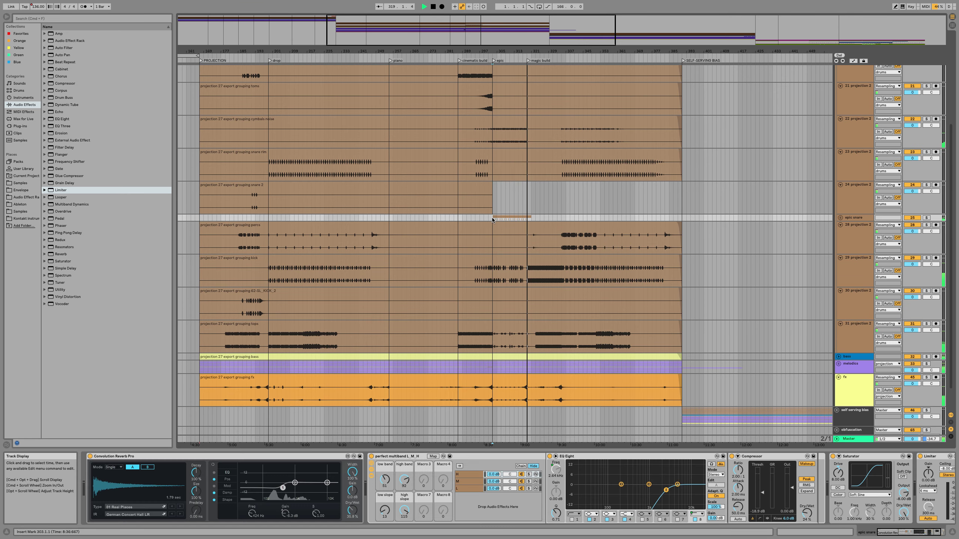
Solo projection's tops track and audition its hits from bar 307.
scroll(514, 219, up, 7)
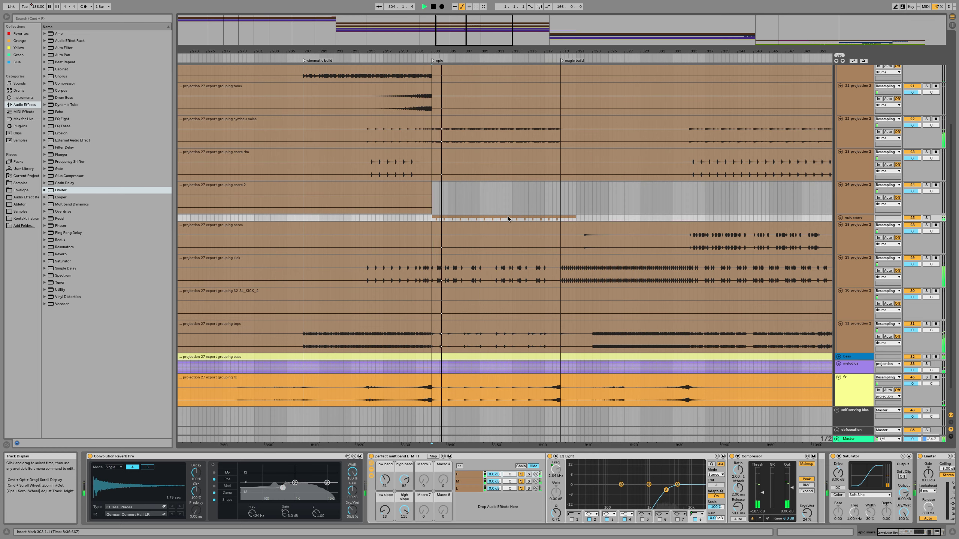
scroll(447, 231, up, 4)
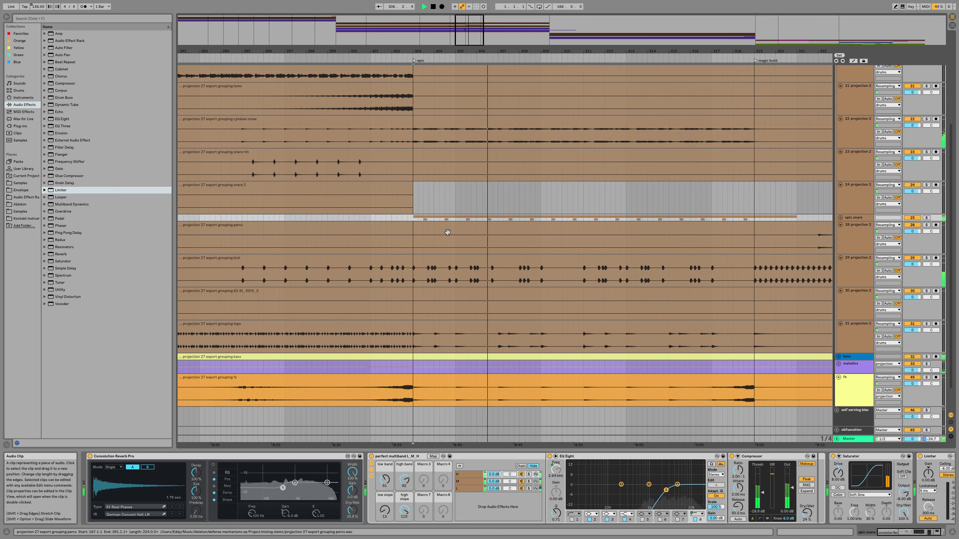
click(498, 339)
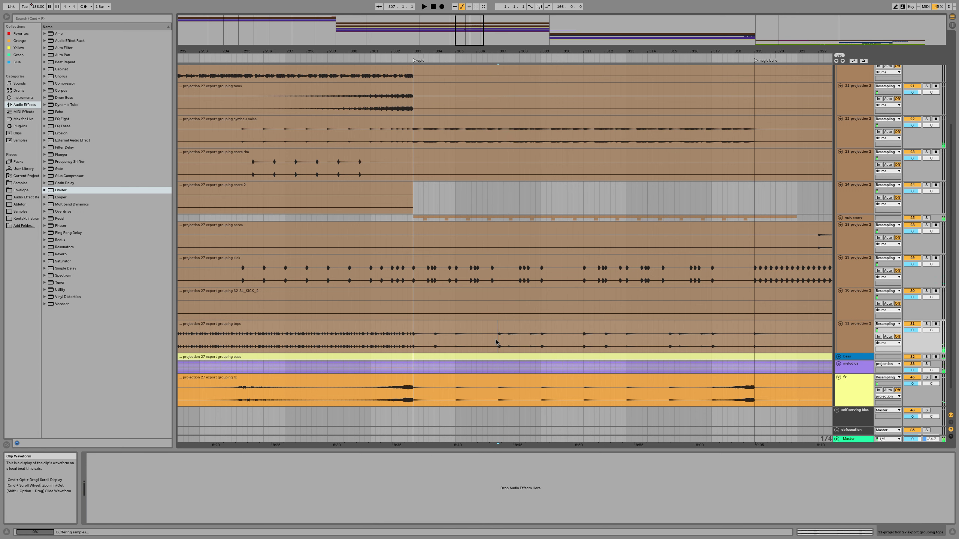
click(926, 324)
key(space)
key(space)
key(space)
key(space)
key(space)
key(space)
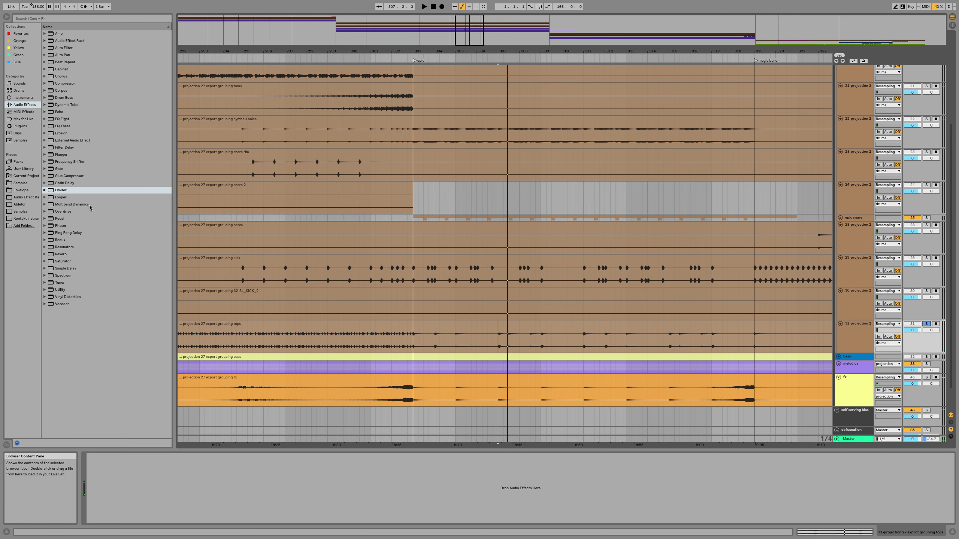
Load the Max for Live Convolution Reverb Pro onto the tops track and audition it from bar 307.
click(23, 126)
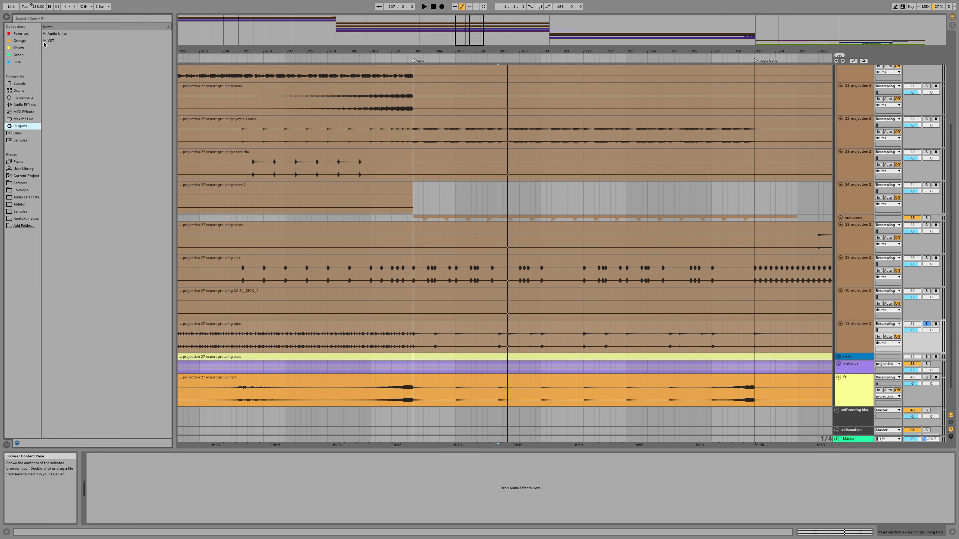
click(23, 118)
click(75, 55)
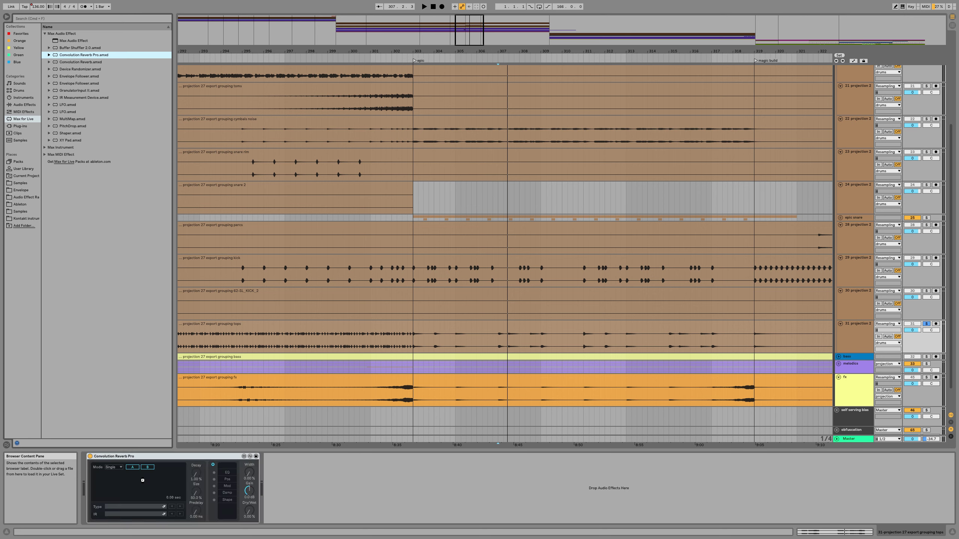
key(space)
key(space)
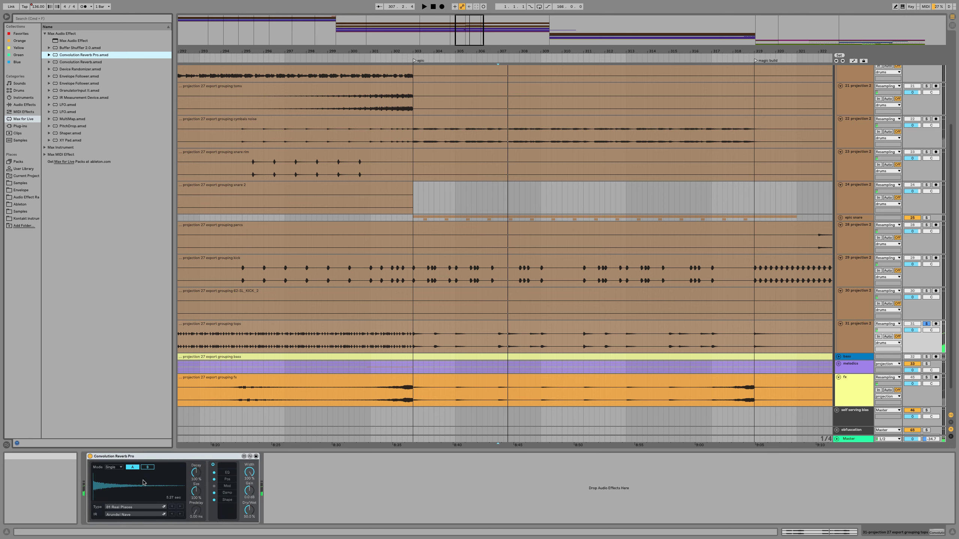
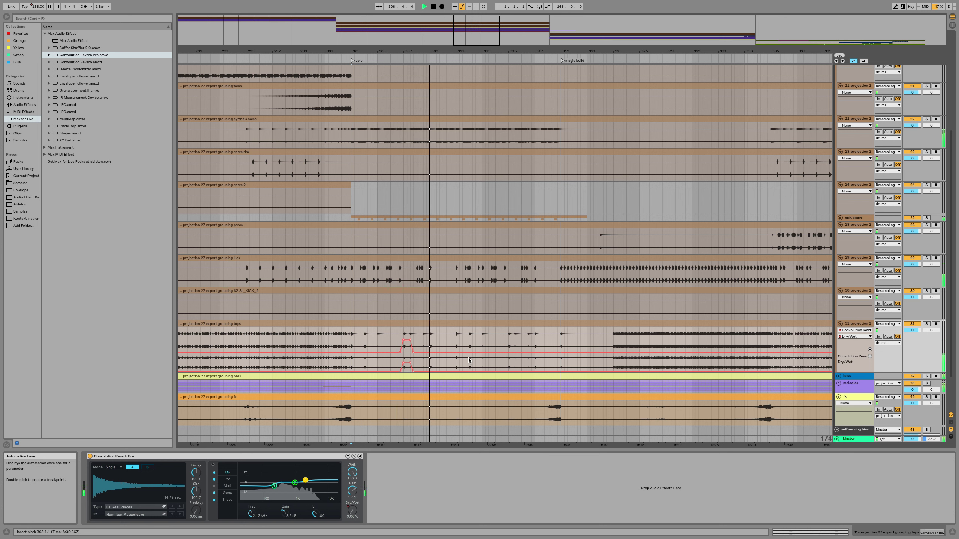
Automate the tops reverb's Dry/Wet as a sharp spike with a falling tail at bar 309 and audition it.
drag(434, 373, 429, 366)
click(427, 361)
key(space)
key(space)
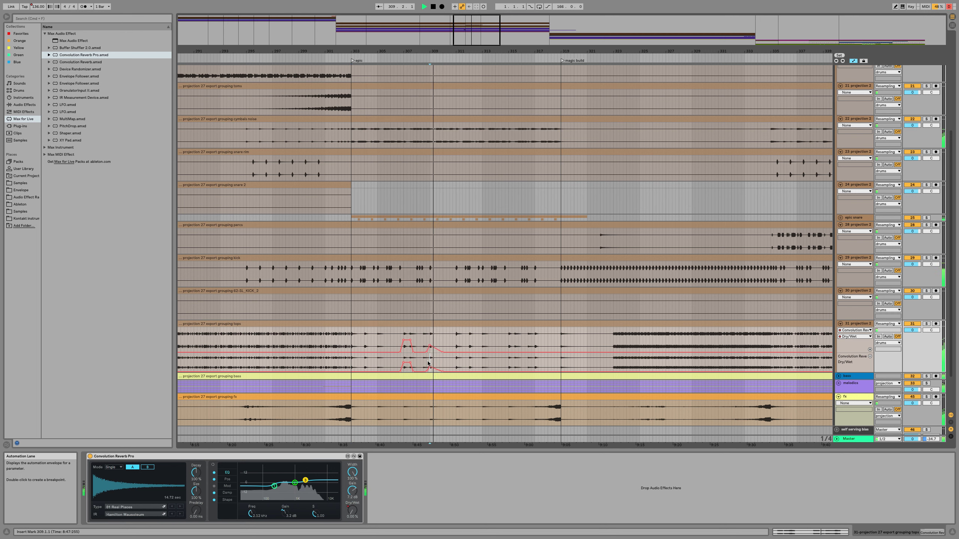
key(space)
key(space)
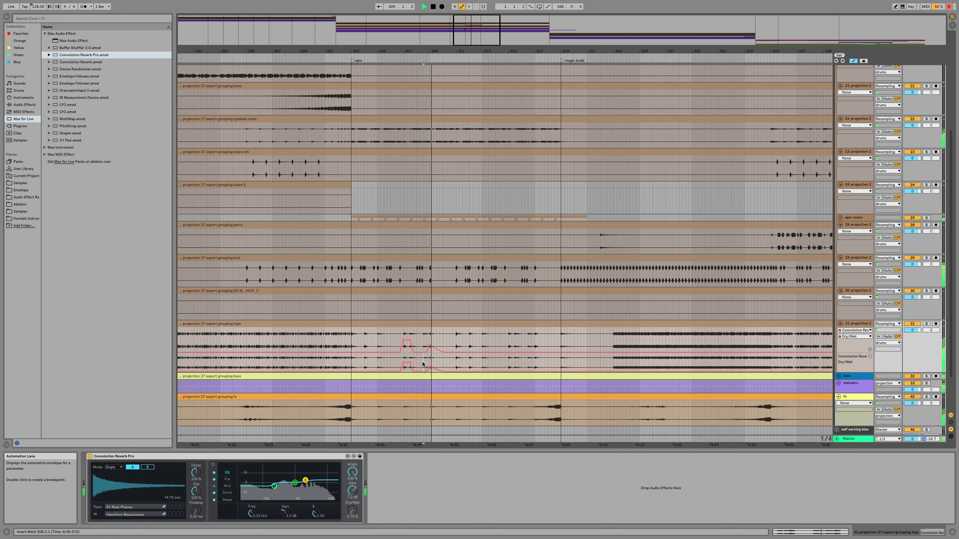
key(space)
key(space)
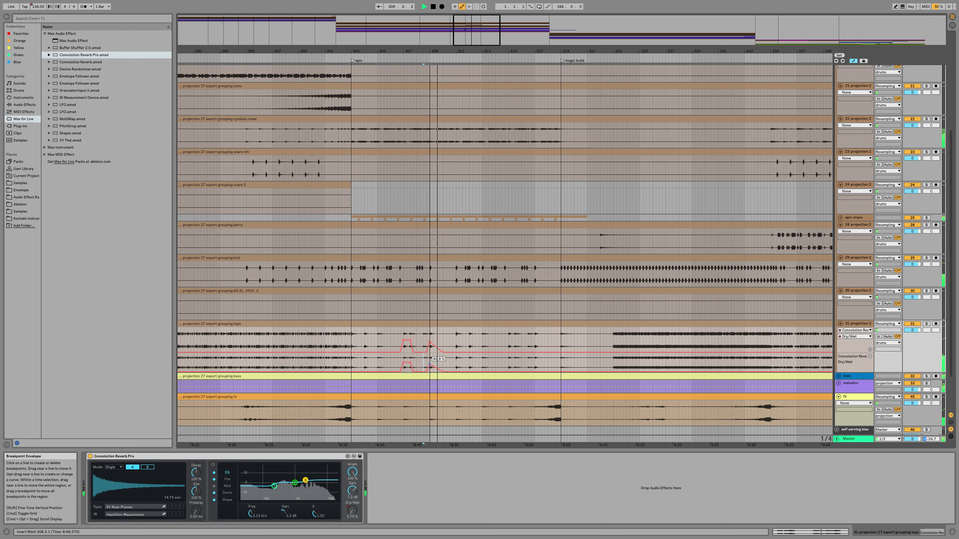
key(space)
key(space)
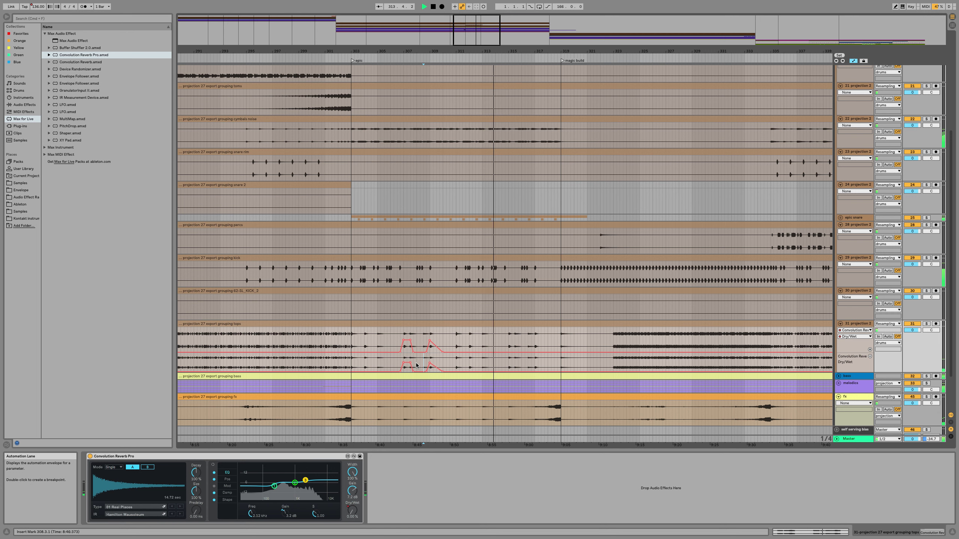
key(space)
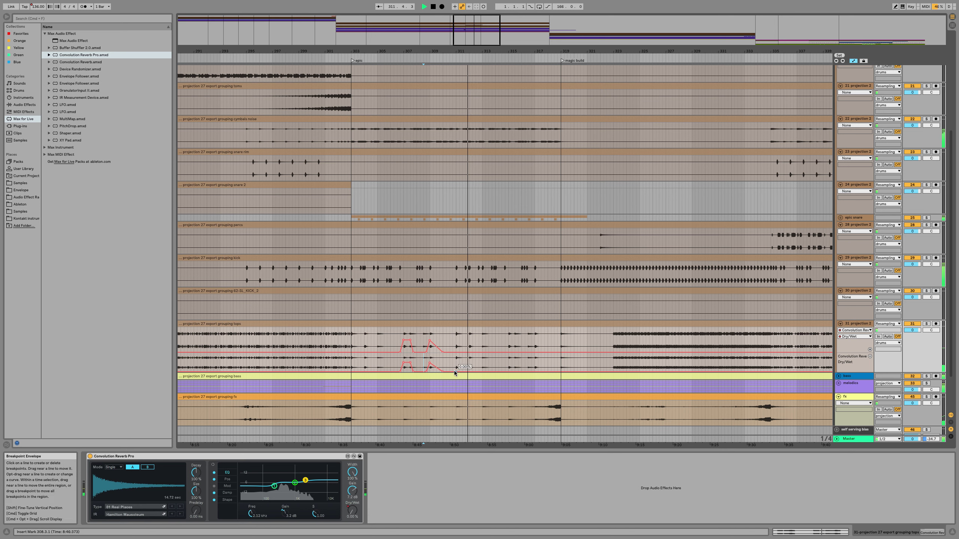
Add a Dry/Wet spike of about 38.8 % to the tops reverb at the epic locator, falling quickly to 0 %, and play it.
click(341, 361)
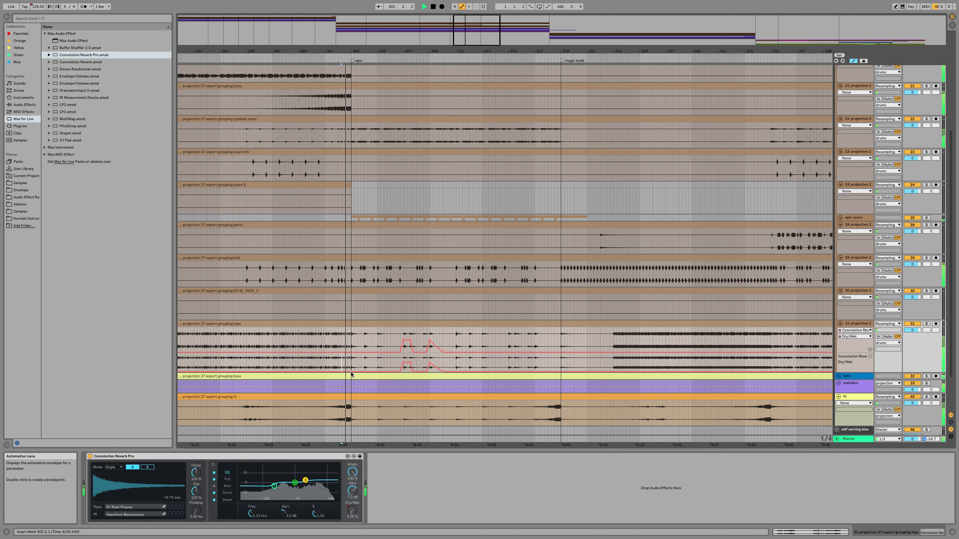
click(360, 374)
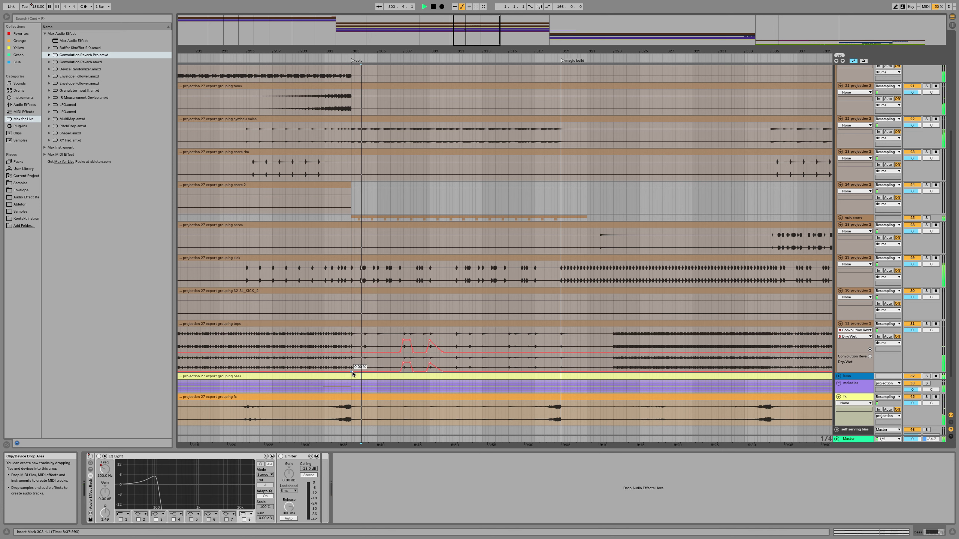
drag(352, 371, 351, 365)
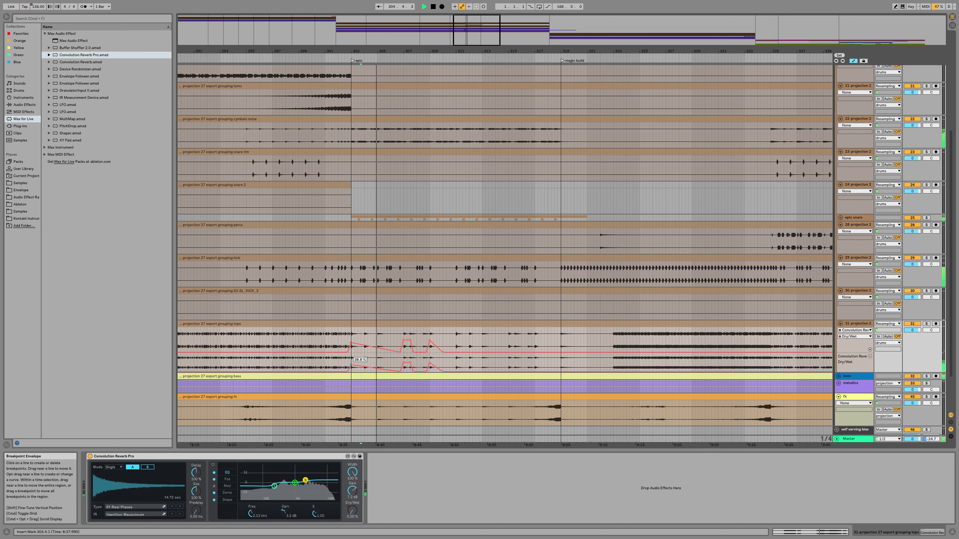
key(space)
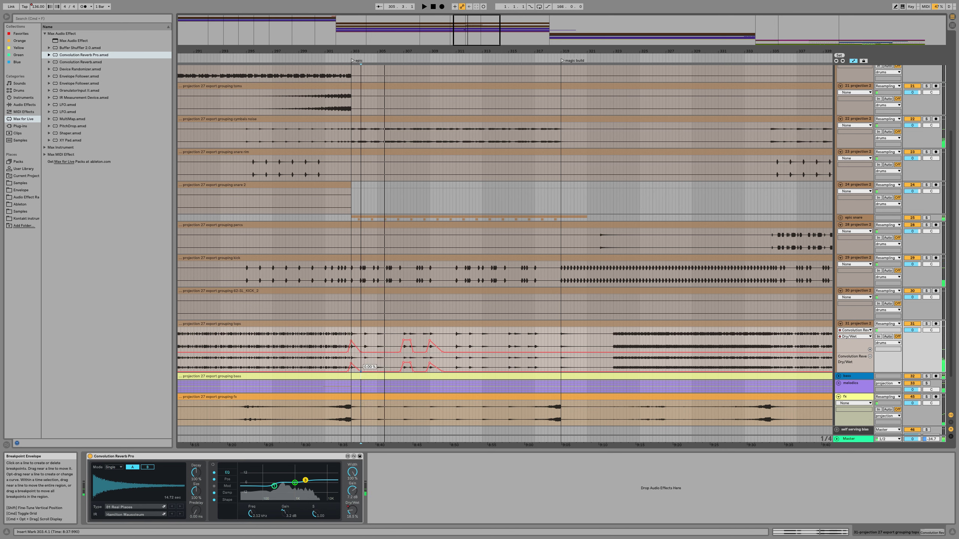
click(346, 361)
key(space)
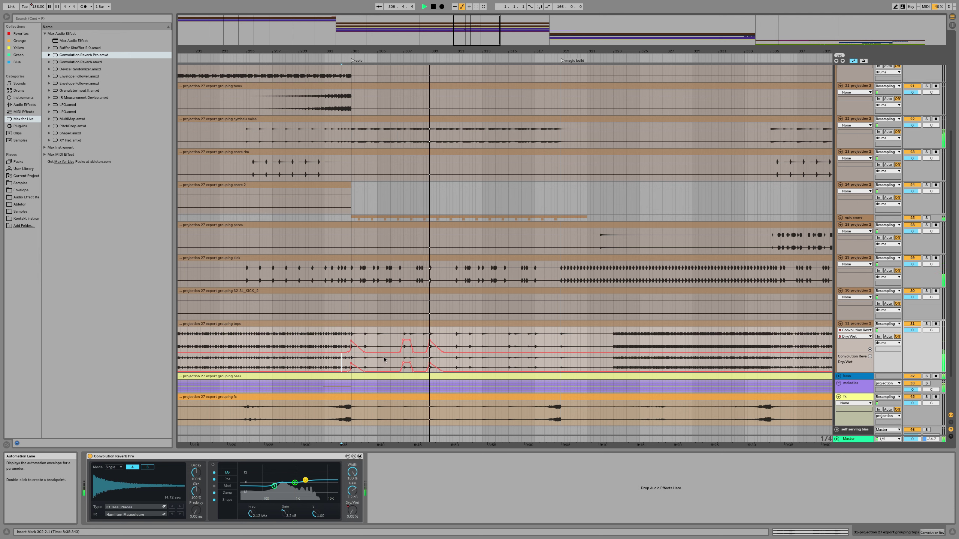
Unfold projection's bass track and replay the transition into the epic section.
scroll(437, 264, up, 5)
key(space)
key(space)
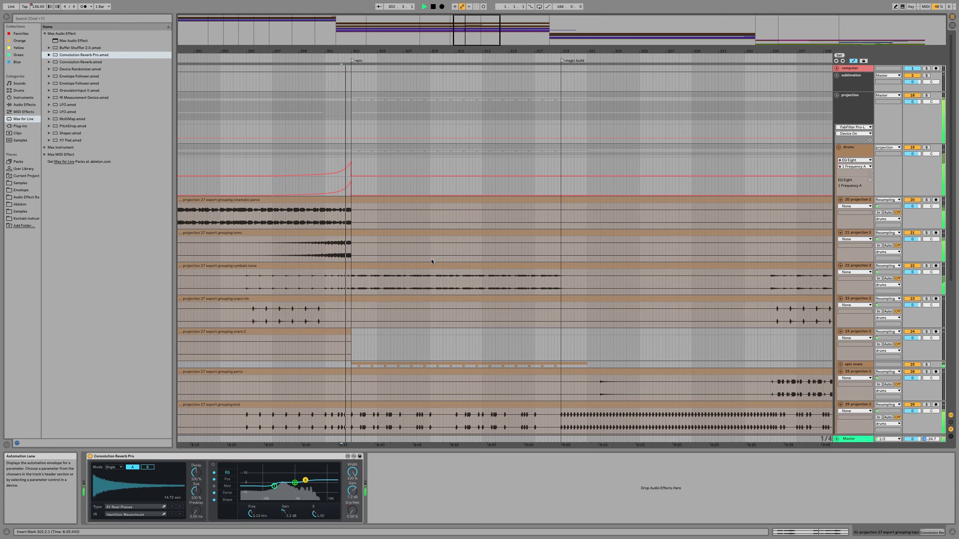
scroll(779, 145, down, 5)
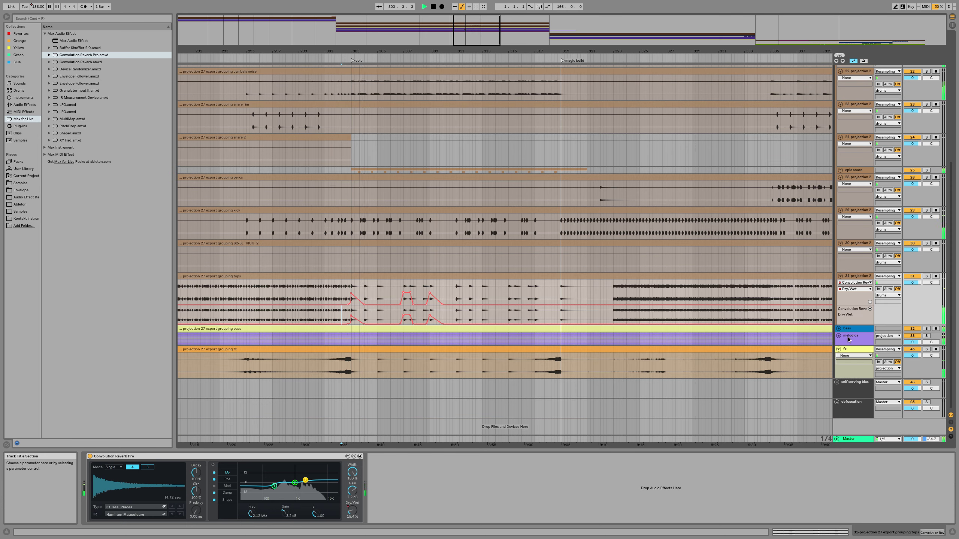
click(838, 328)
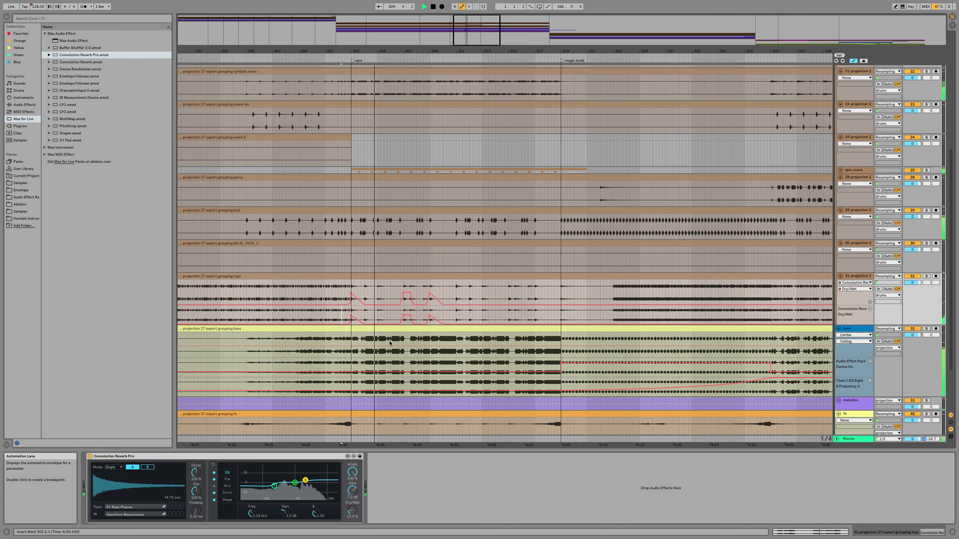
scroll(398, 348, up, 3)
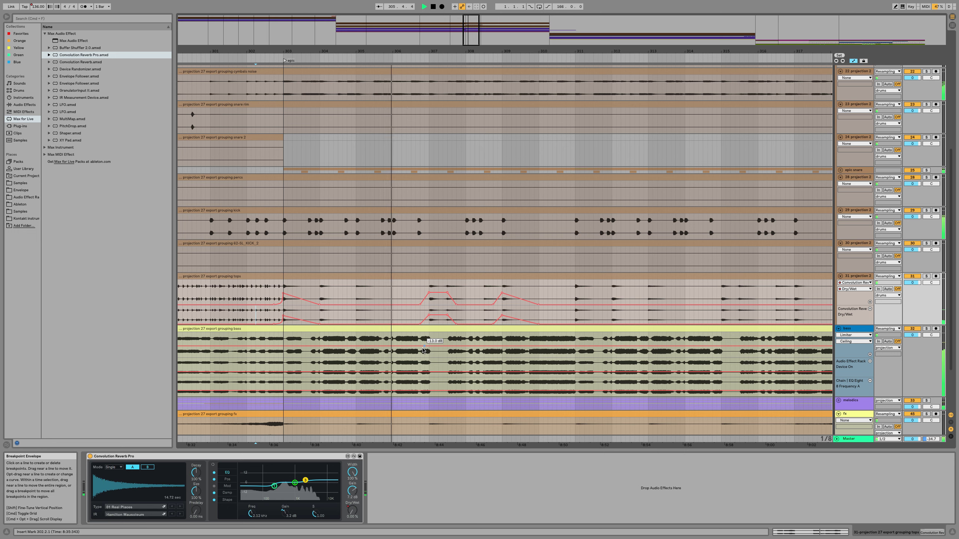
key(space)
key(space)
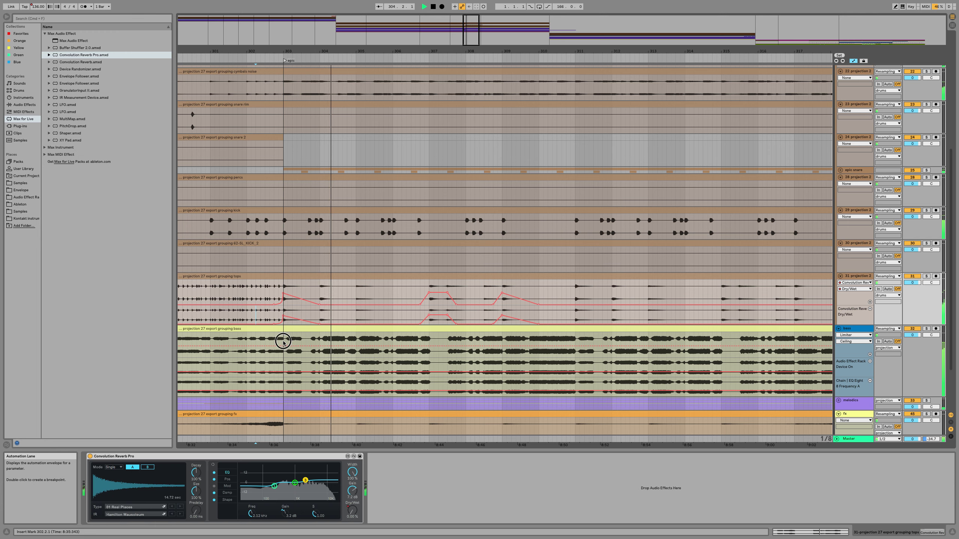
Copy the bass track's first beat at the epic locator, hide automation and paste the slice at bar 307.
drag(286, 342, 290, 342)
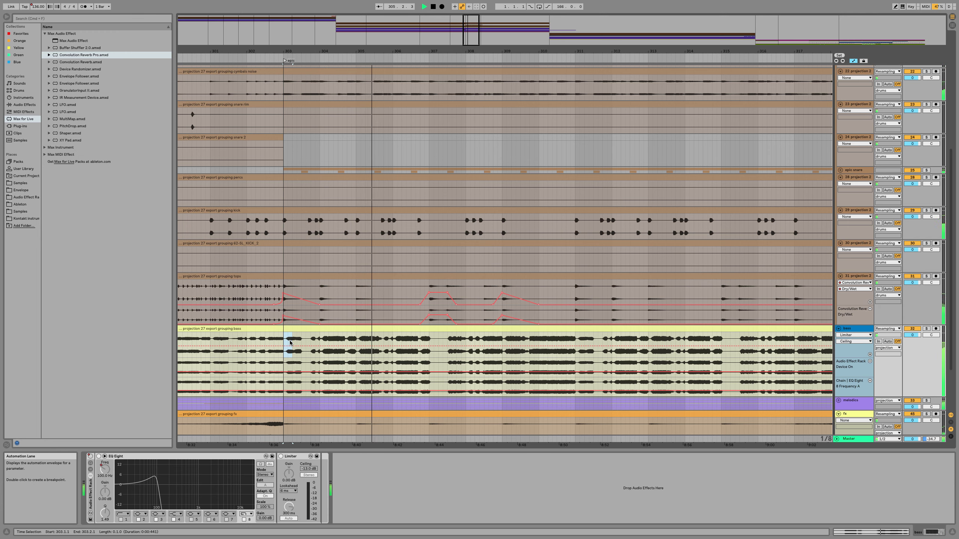
key(a)
click(429, 347)
key(super+v)
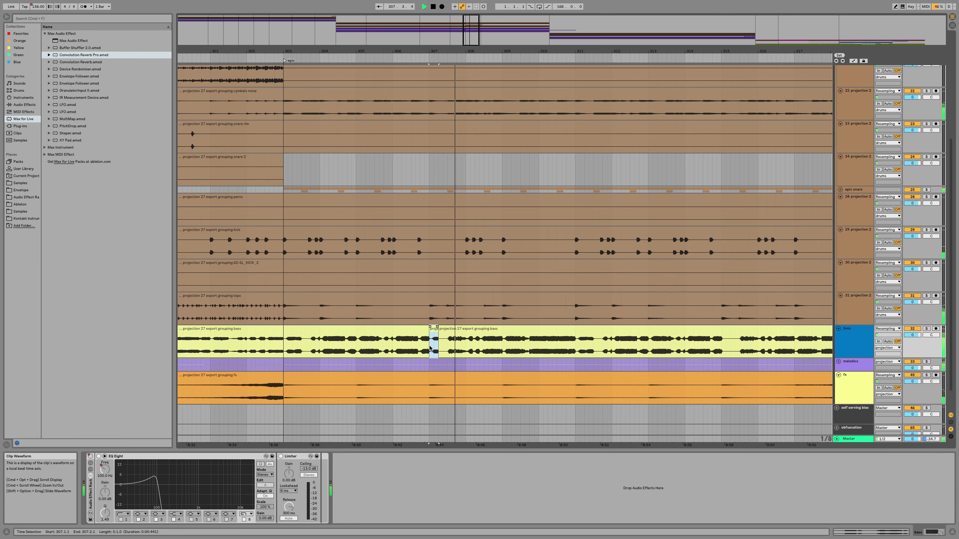
Trim the pasted bass slice's start to 307.1.2, give it a longer fade-out and audition the edit.
scroll(430, 347, up, 5)
click(433, 330)
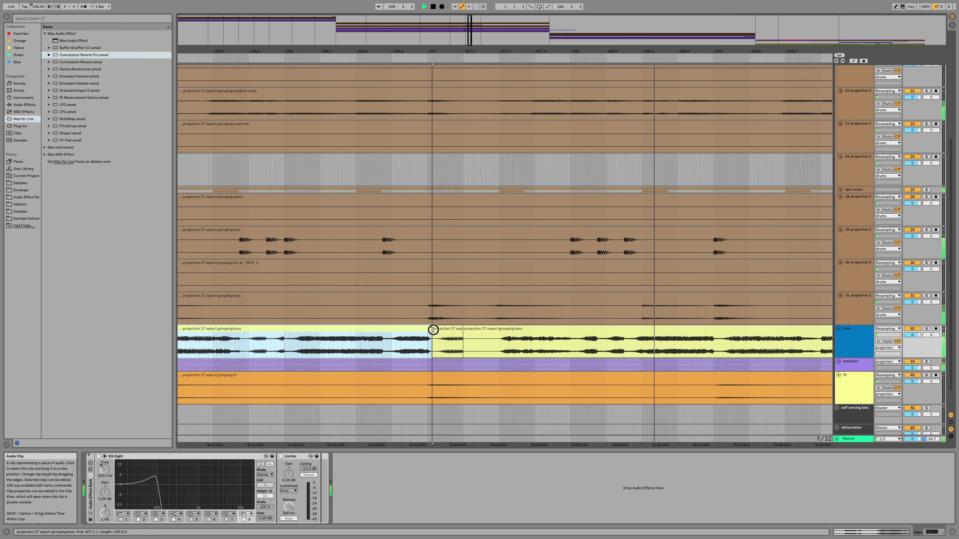
click(436, 330)
click(445, 329)
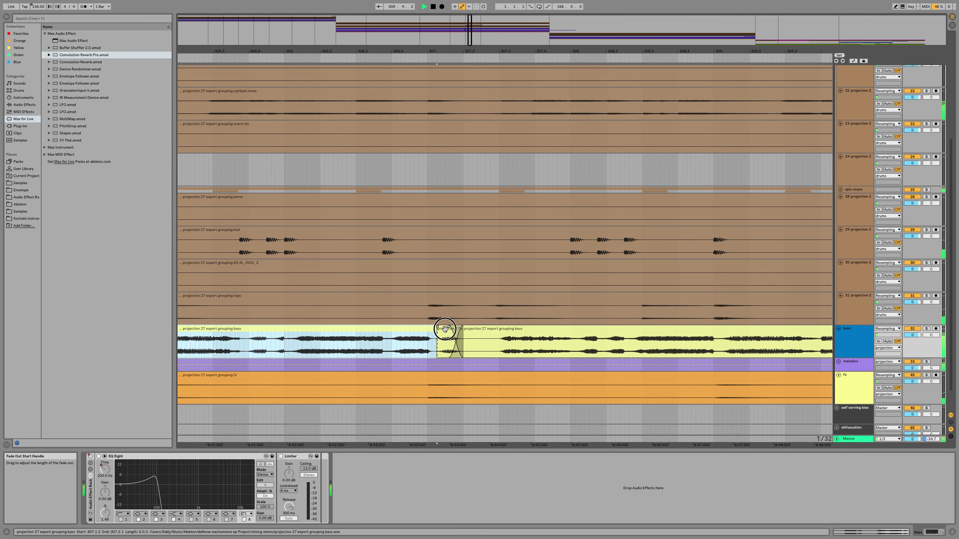
click(396, 348)
key(space)
scroll(405, 344, down, 3)
scroll(415, 338, up, 2)
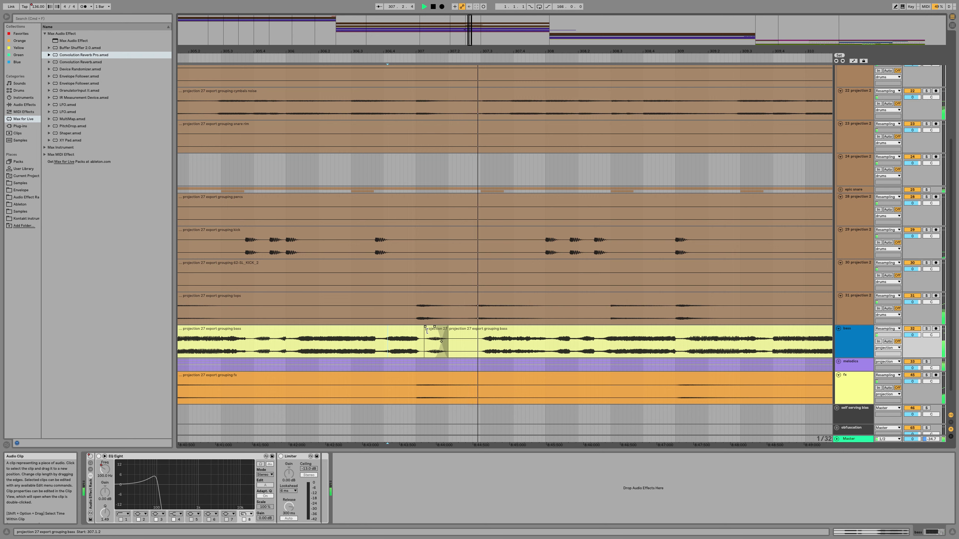
Crossfade the pasted bass slice with the preceding bass clip at bar 307 and audition the join.
click(429, 335)
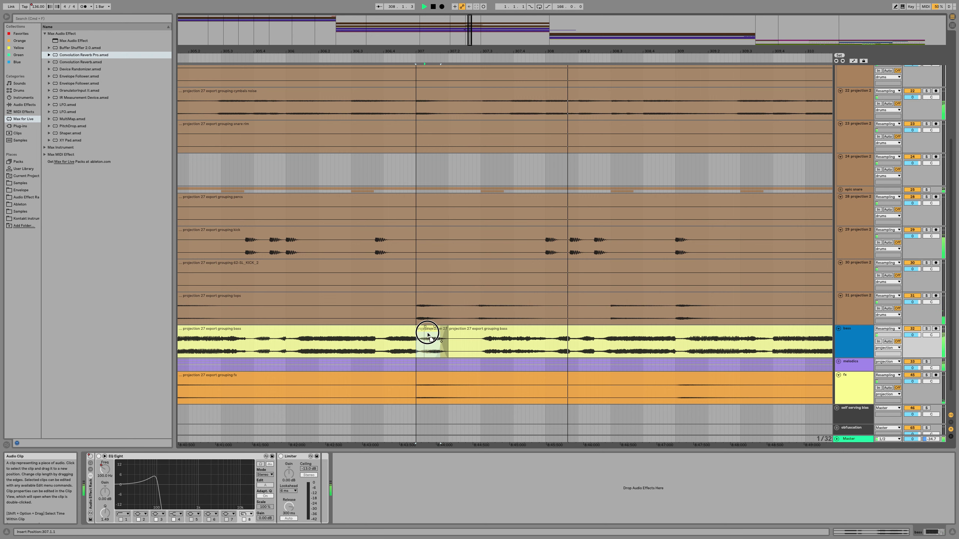
key(space)
drag(423, 331, 417, 328)
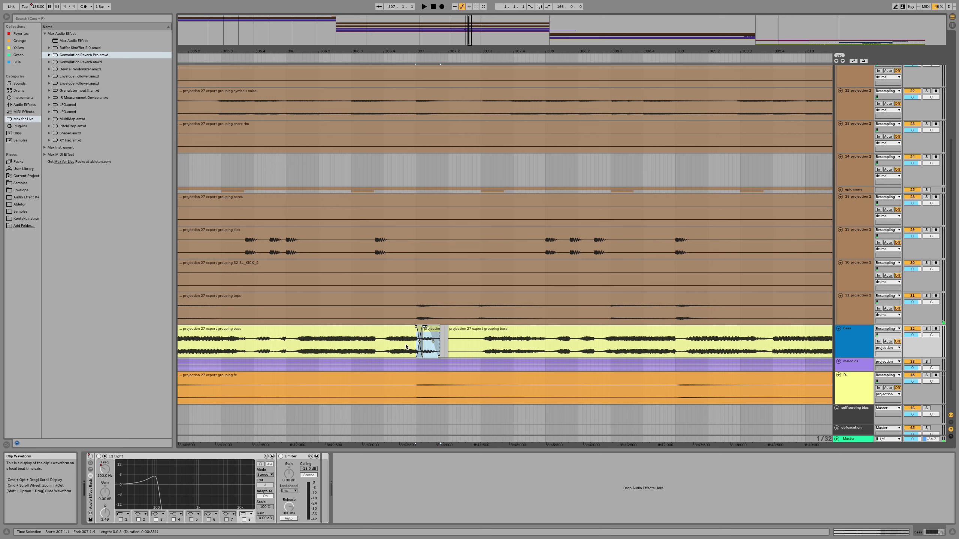
drag(419, 341, 423, 337)
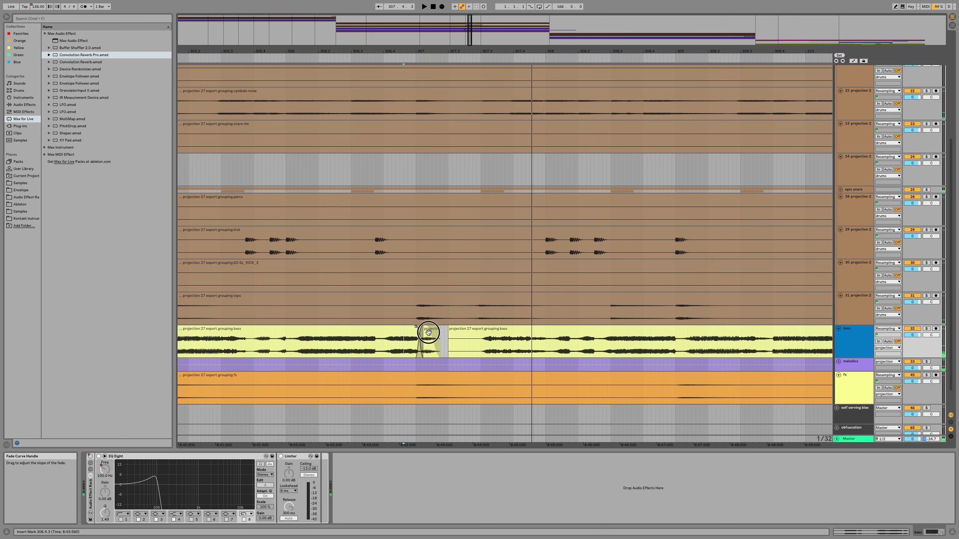
key(space)
key(space)
Move the bass slice's start marker further into the sample and replay the transition into the epic section.
key(shift+Tab)
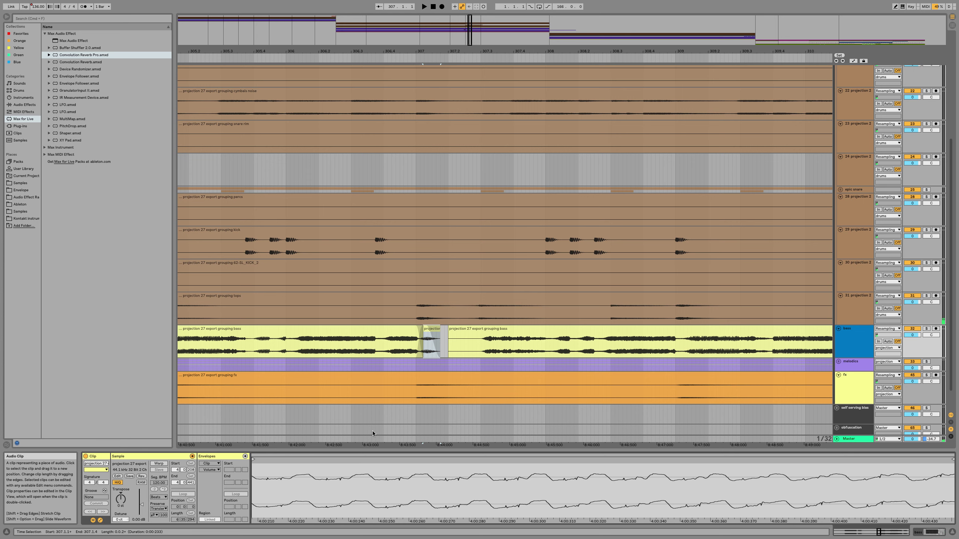
drag(340, 508, 335, 462)
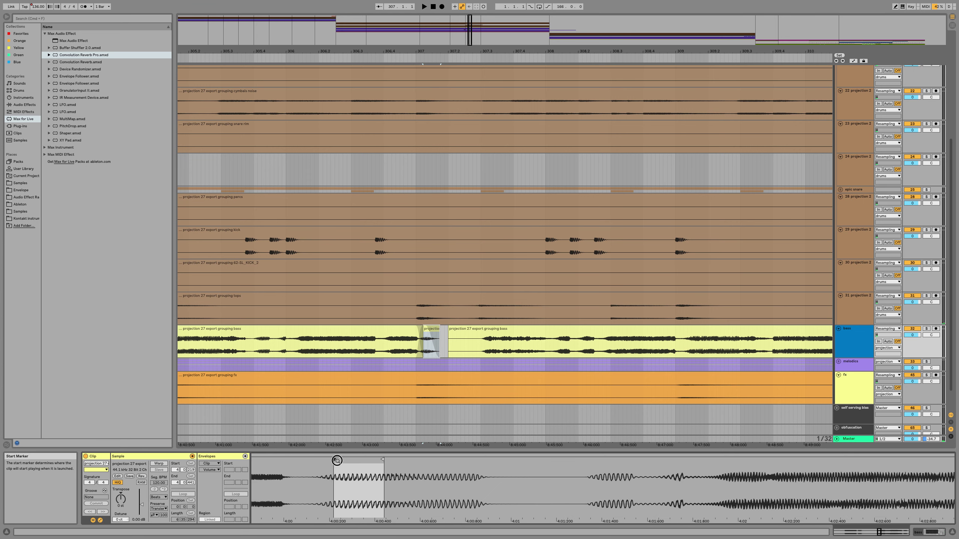
click(416, 341)
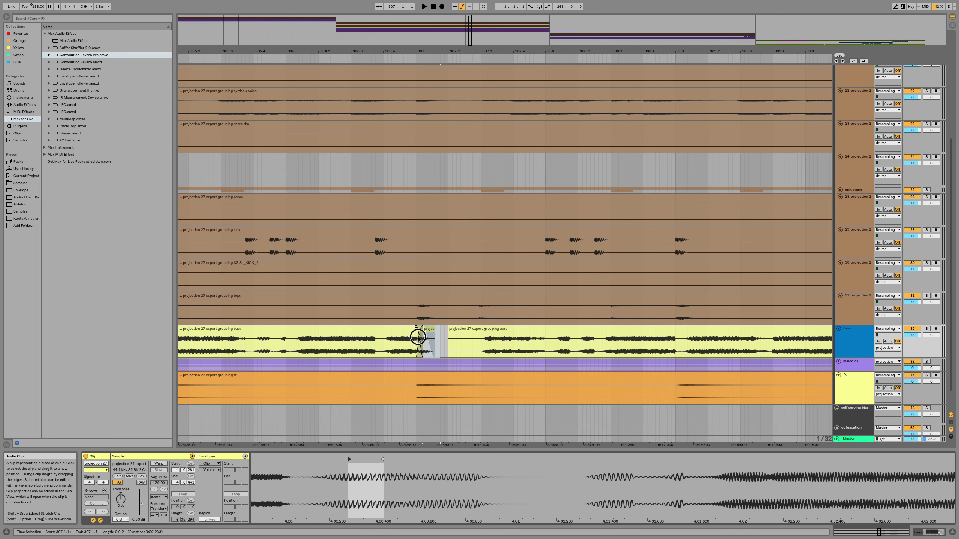
click(297, 329)
key(space)
scroll(308, 341, down, 5)
scroll(305, 345, left, 3)
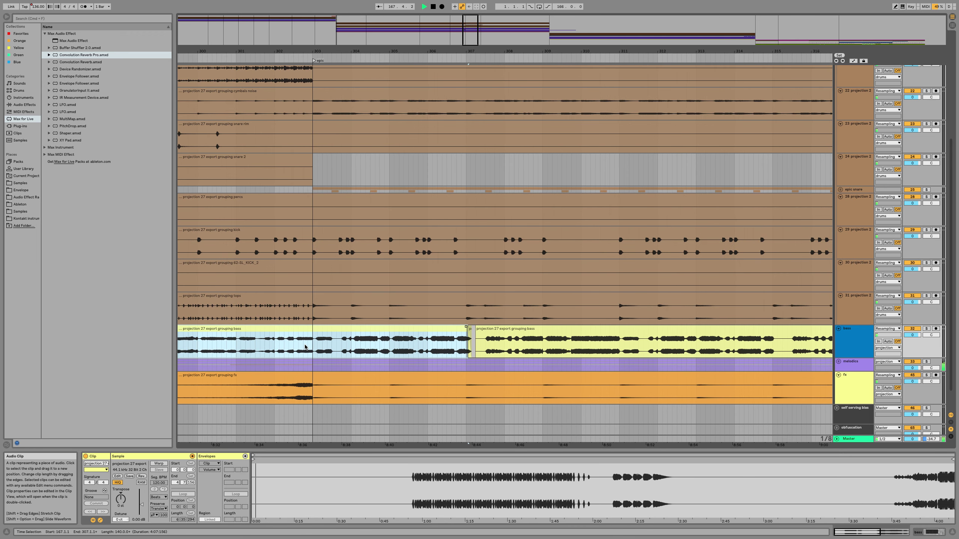
click(305, 347)
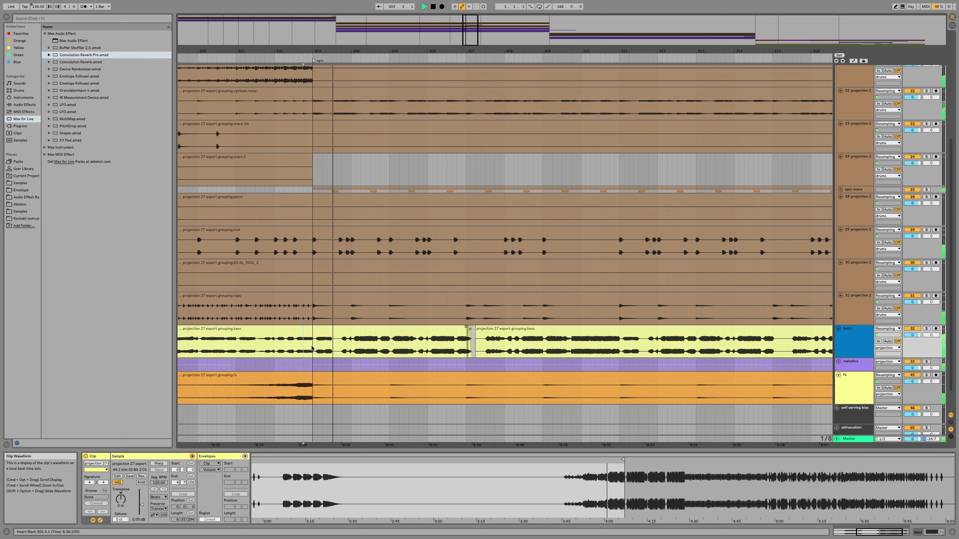
Extend the bass slice's end and fade-out towards the next bass clip, and play it from the epic locator.
scroll(312, 348, up, 10)
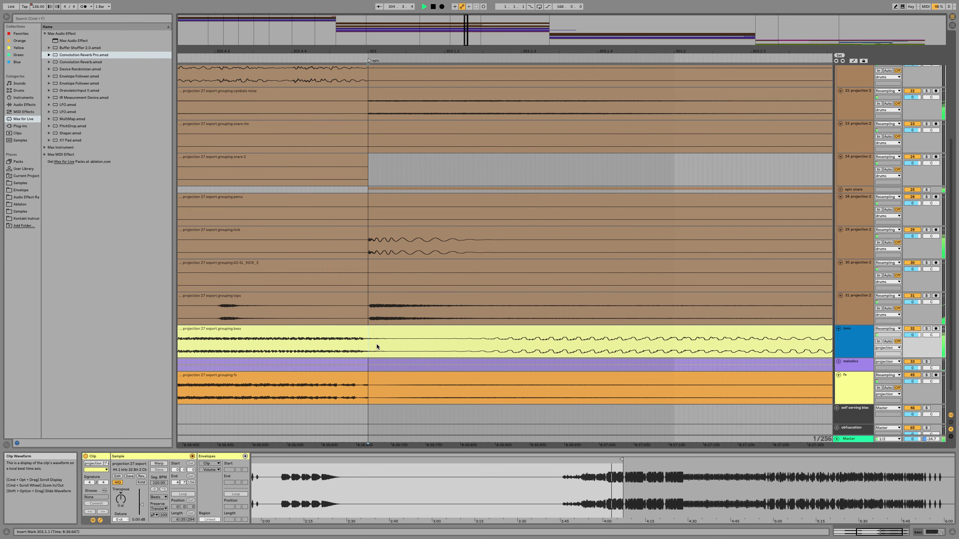
scroll(368, 348, down, 4)
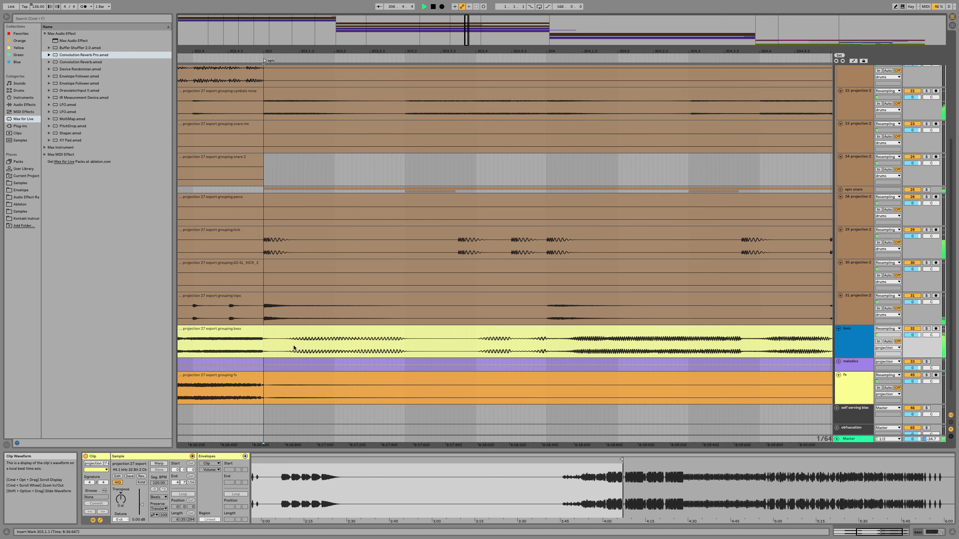
scroll(288, 341, down, 5)
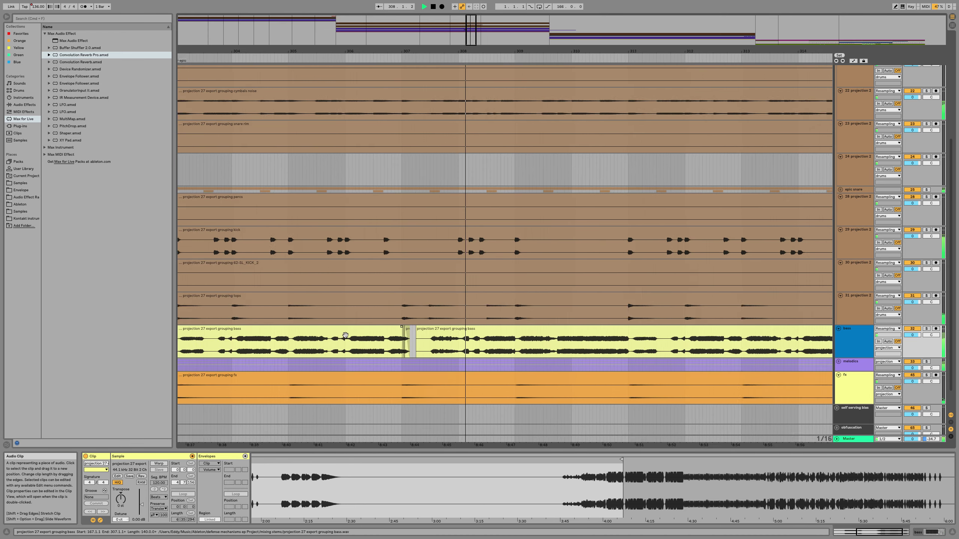
scroll(378, 336, up, 4)
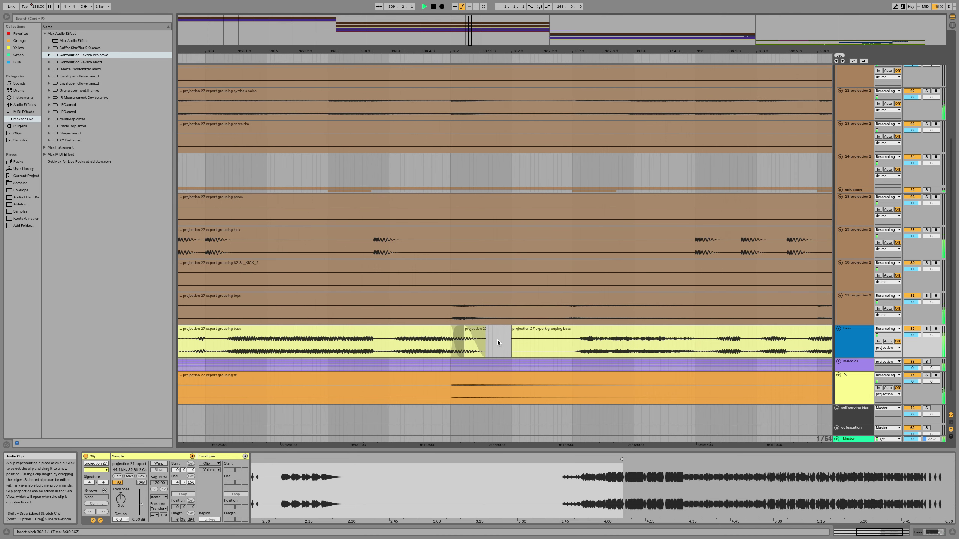
drag(486, 358, 501, 357)
key(space)
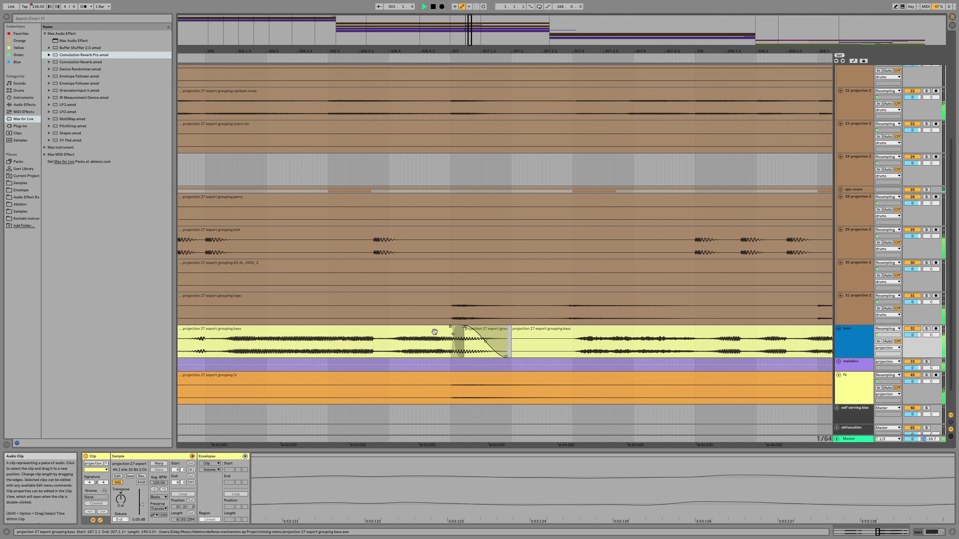
scroll(435, 332, down, 6)
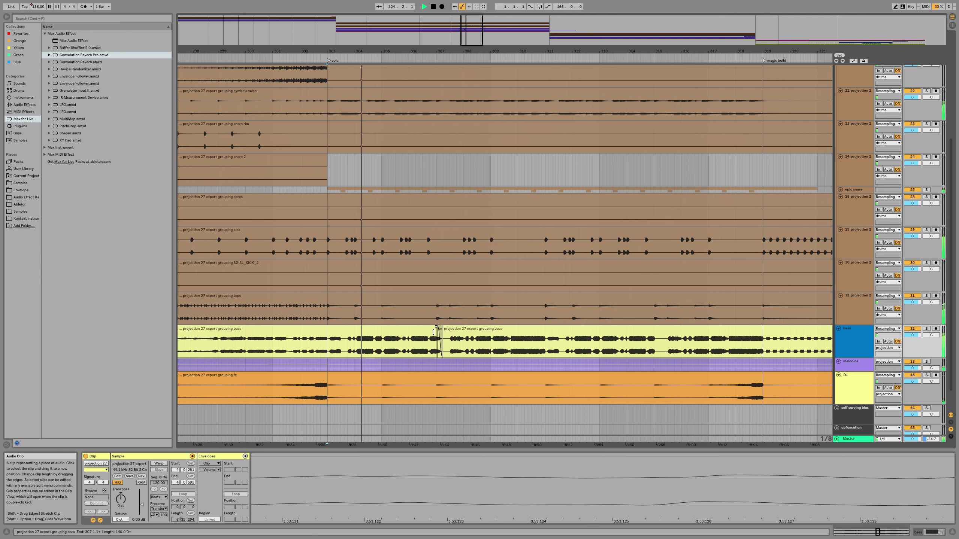
scroll(445, 337, up, 5)
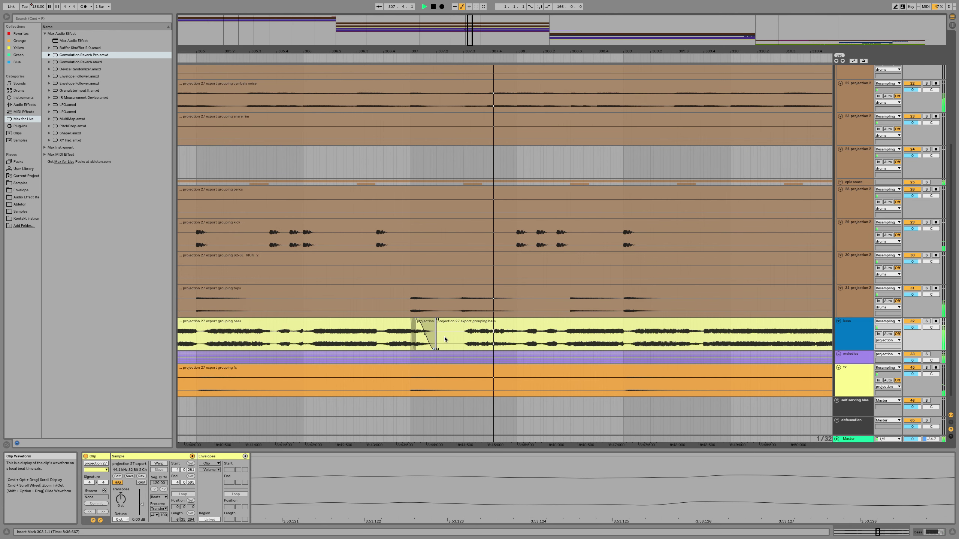
scroll(444, 337, down, 2)
scroll(448, 334, down, 1)
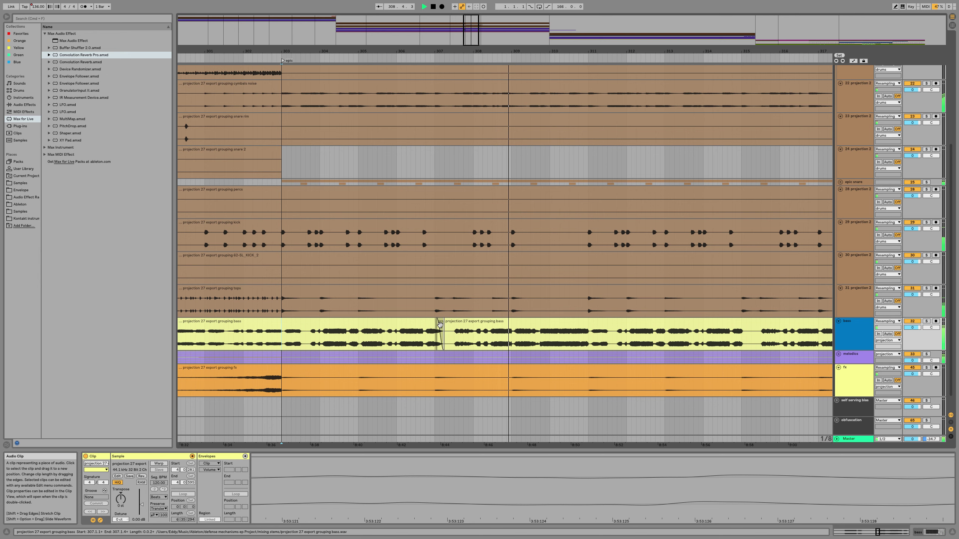
Deactivate the bass slice at bar 307 and replay the section from the epic locator.
click(440, 324)
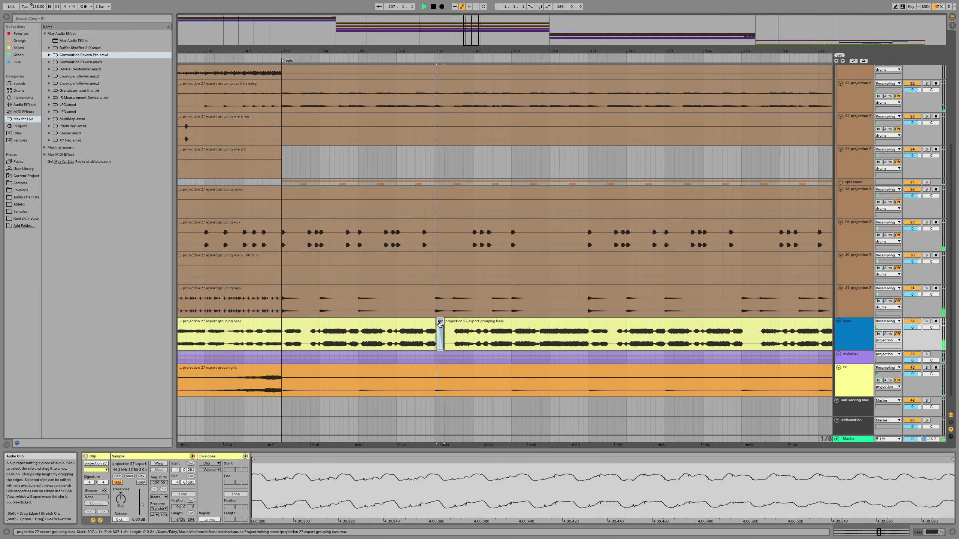
scroll(440, 324, up, 4)
click(427, 327)
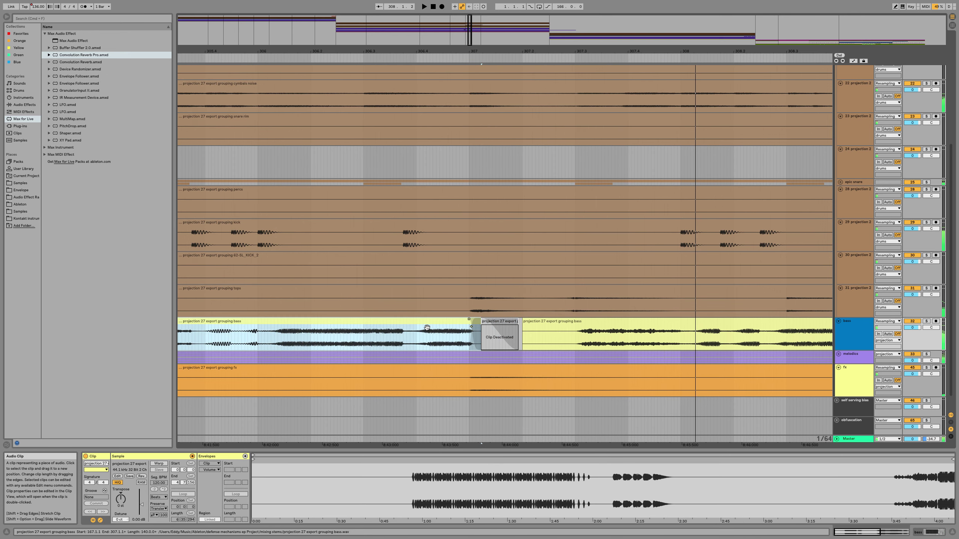
scroll(403, 331, down, 3)
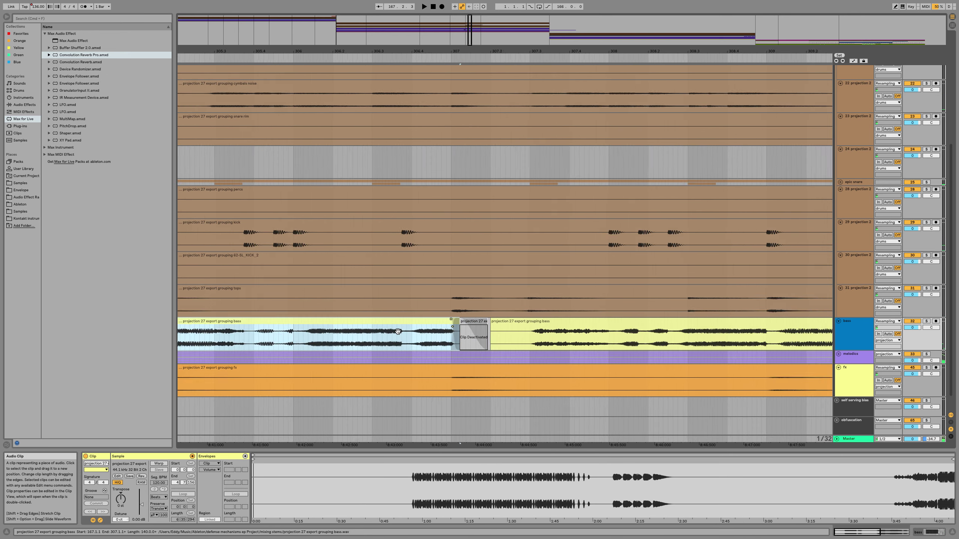
click(258, 342)
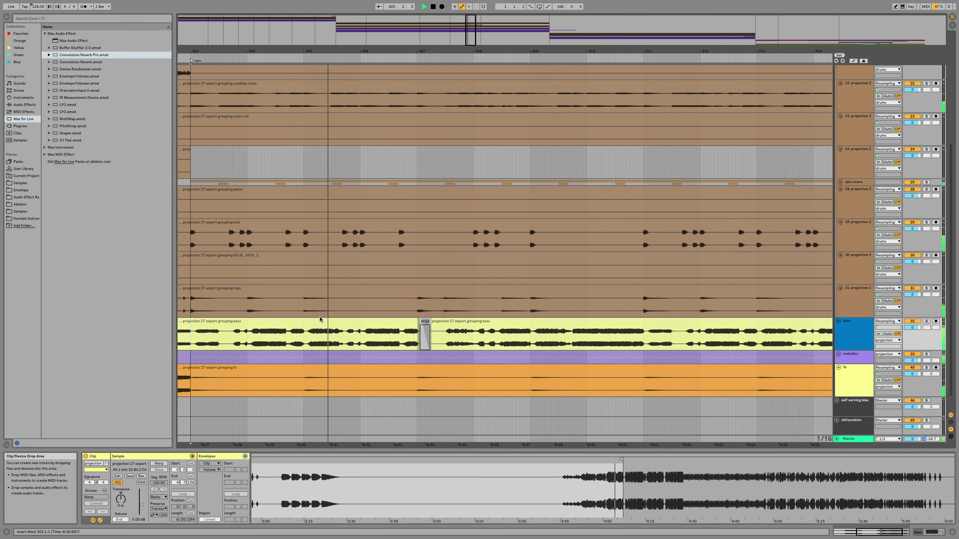
scroll(446, 317, down, 1)
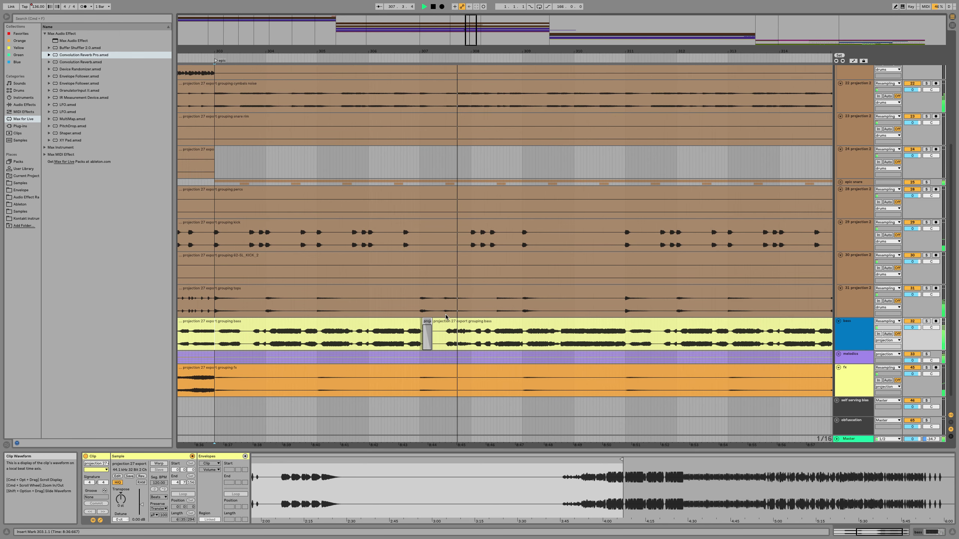
key(space)
key(space)
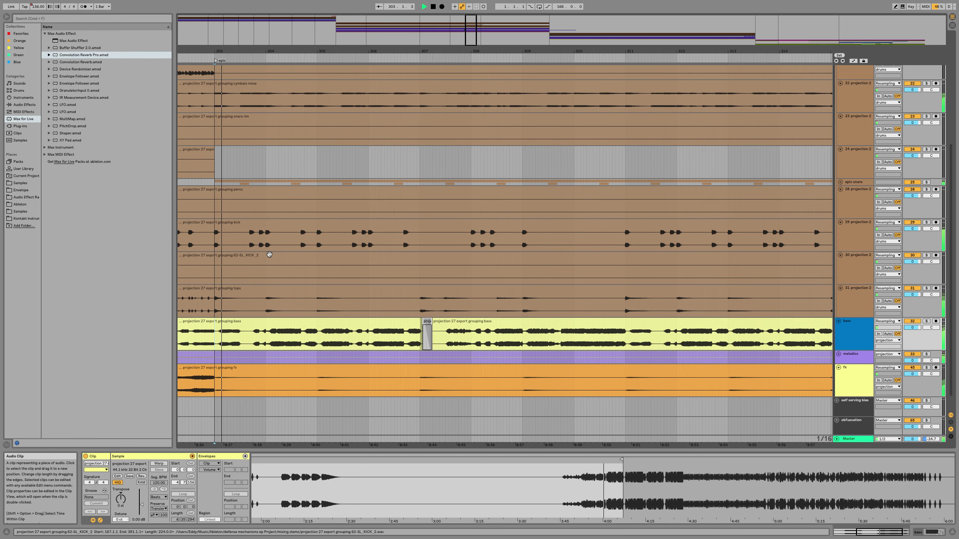
Copy the last kick hit before bar 307 on the kick track and paste it at 307.1.1.
drag(404, 231, 412, 238)
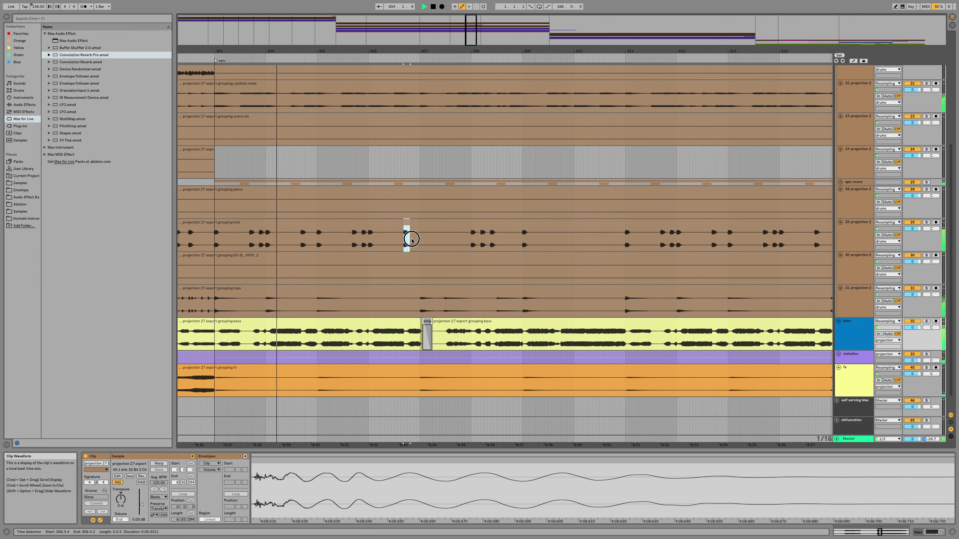
key(super+c)
click(420, 238)
key(super+v)
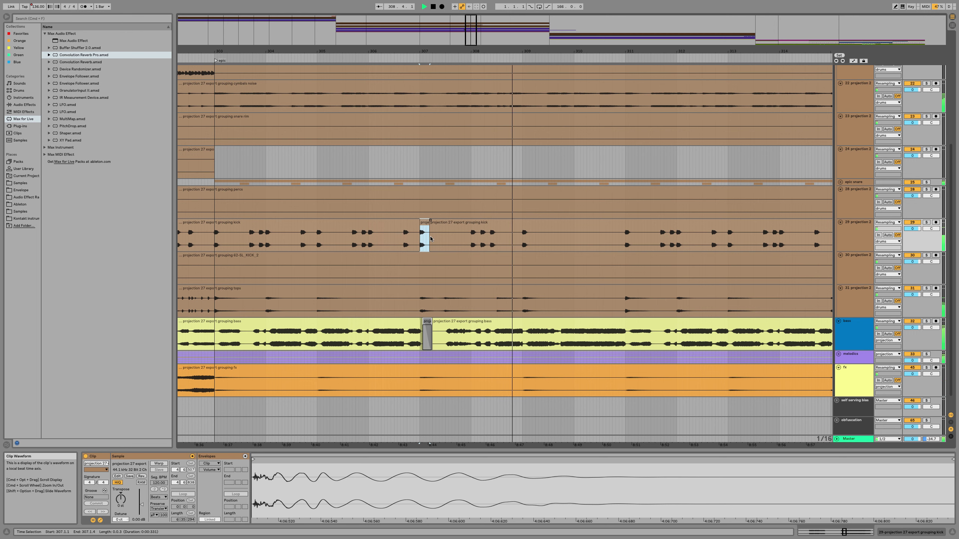
Play the passage from bar 307 several times to judge the added kick hit.
key(space)
key(space)
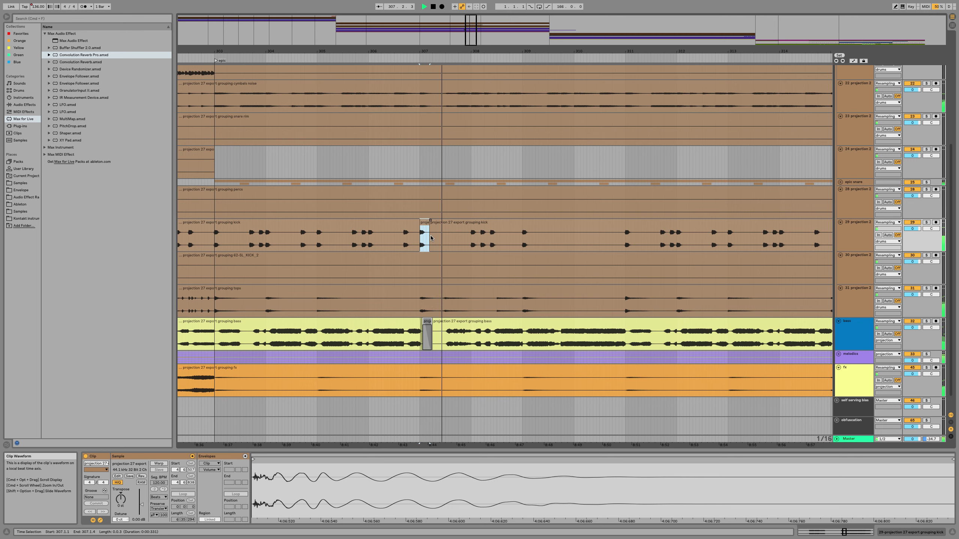
key(space)
key(space)
key(space)
key(space)
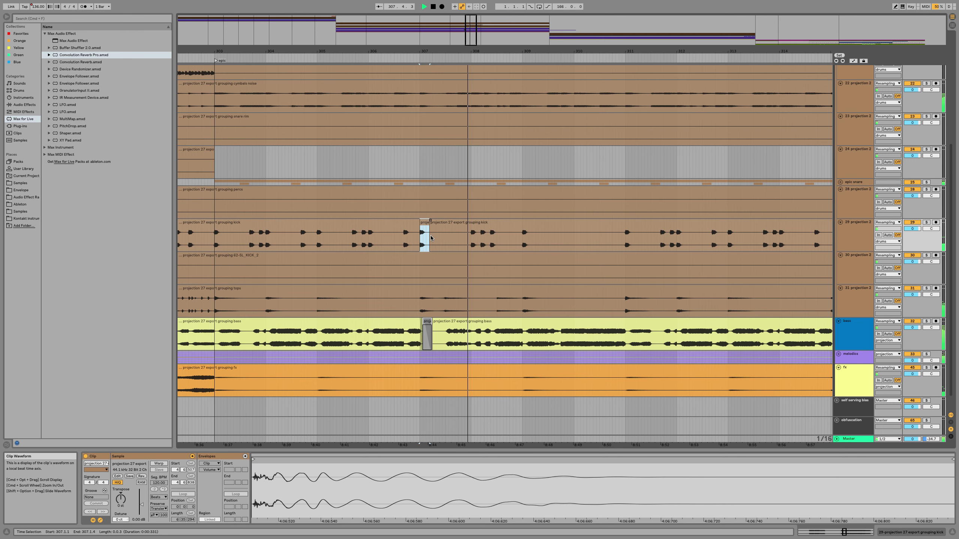
key(space)
Play from the epic locator and unfold projection's melodics group to show its tracks.
scroll(424, 242, up, 6)
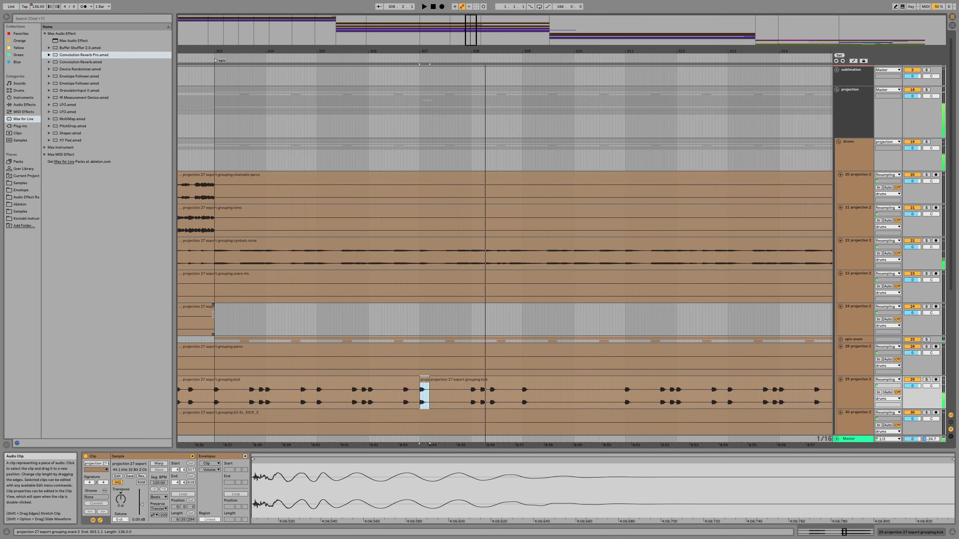
click(213, 314)
key(space)
scroll(300, 261, down, 7)
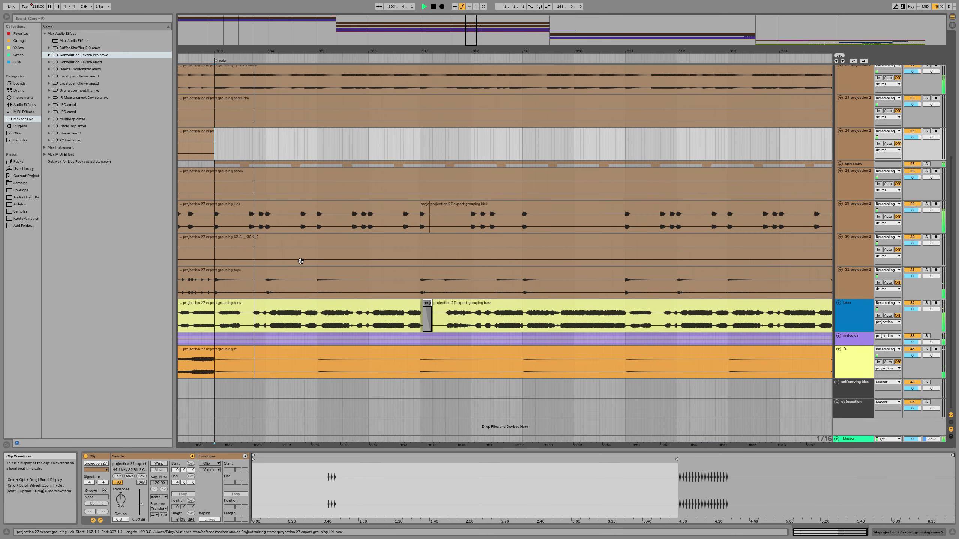
click(840, 337)
scroll(480, 333, down, 13)
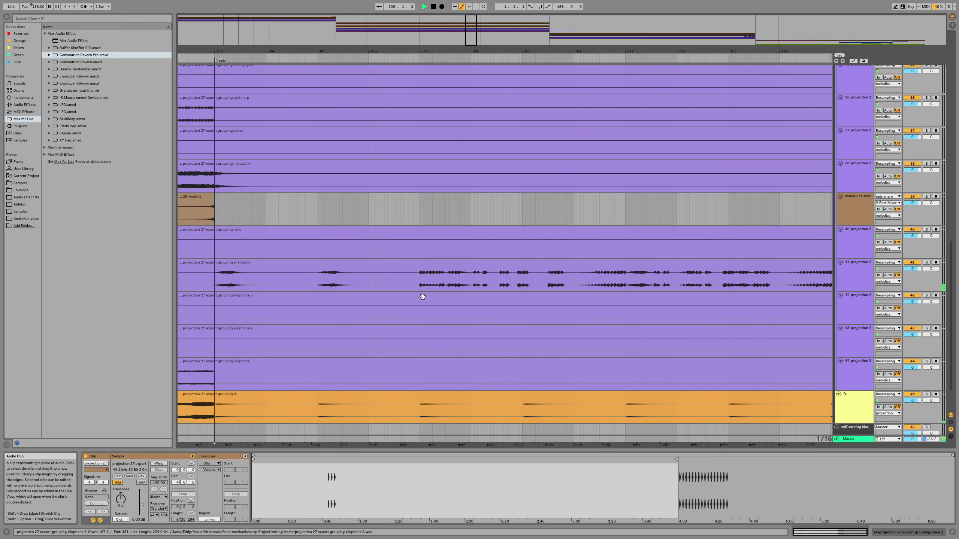
Play from bar 307 on the airy synth track and check it against the drum, bass and melodic tracks.
scroll(425, 298, up, 1)
click(428, 298)
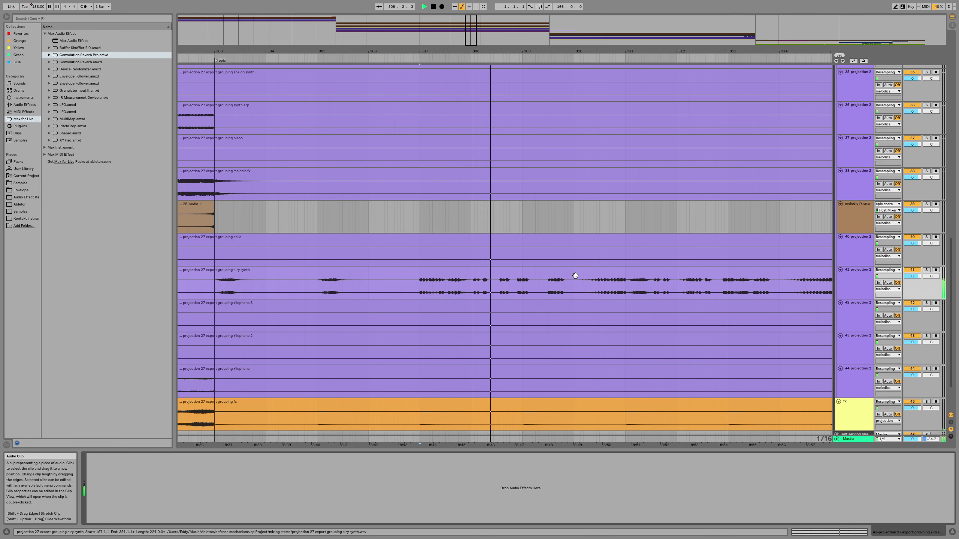
scroll(575, 275, up, 9)
key(space)
key(space)
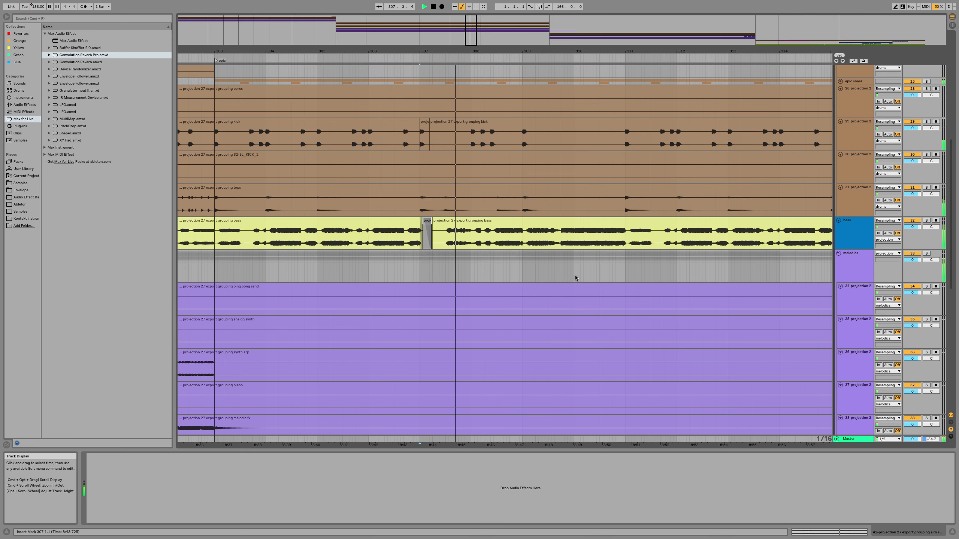
scroll(424, 255, down, 2)
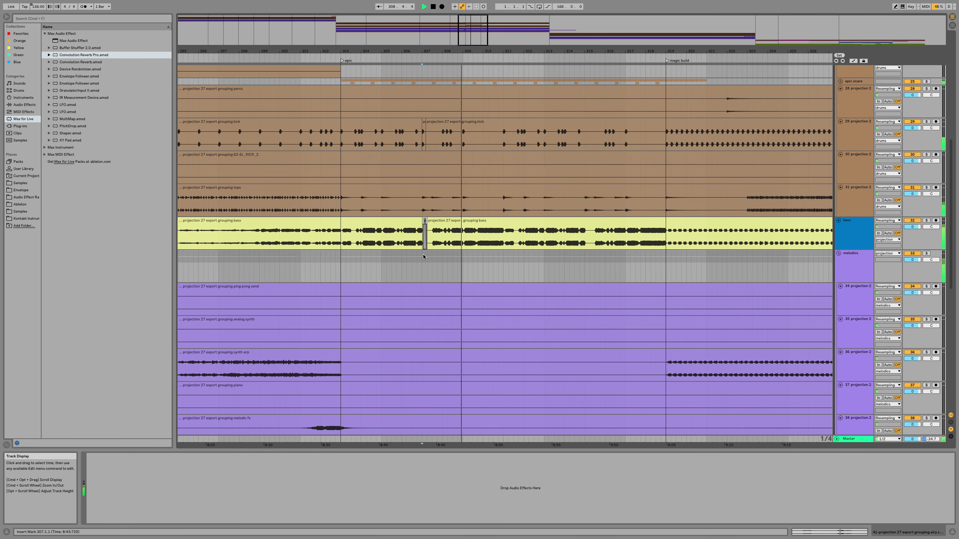
scroll(444, 249, down, 7)
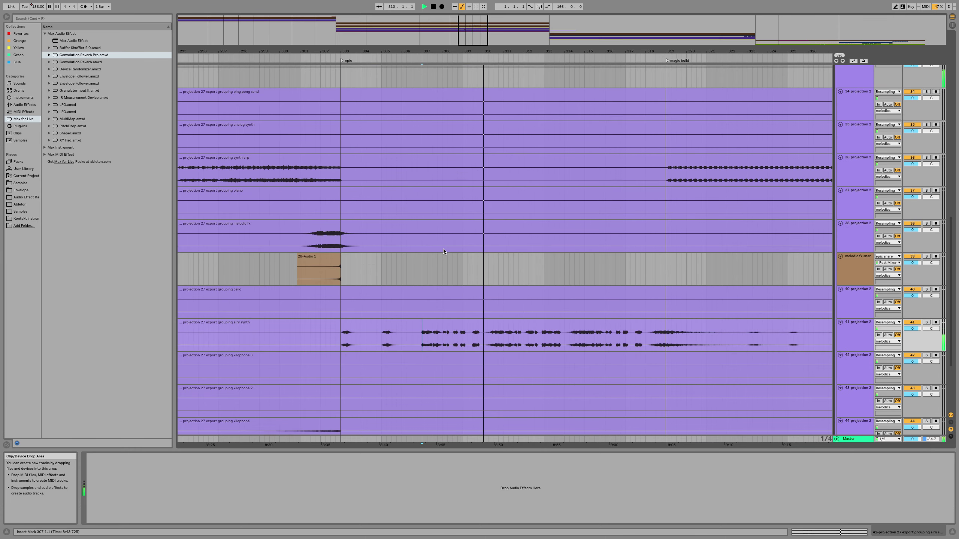
scroll(441, 266, up, 1)
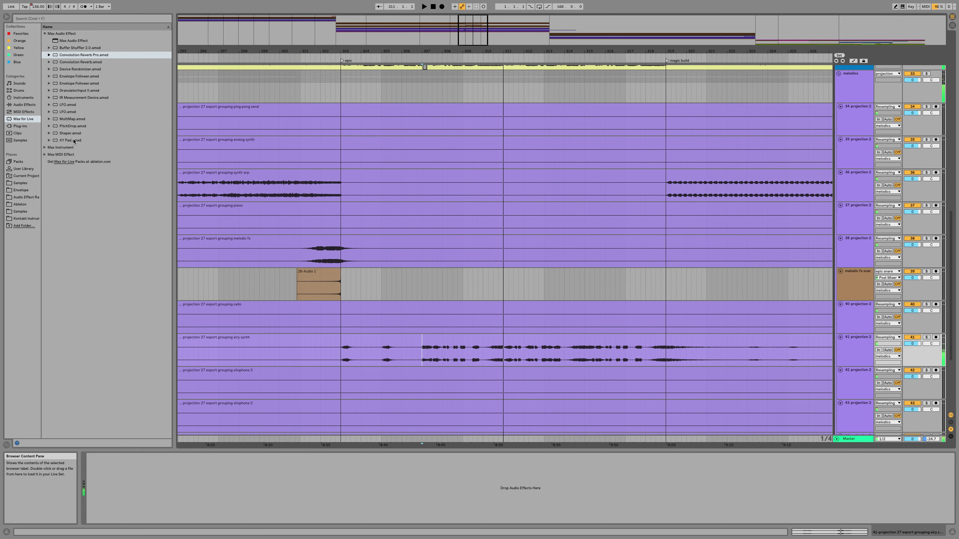
Play the airy synth from bar 307 and add an EQ Eight to its track.
click(21, 105)
key(shift+Tab)
key(shift+Tab)
click(423, 360)
key(space)
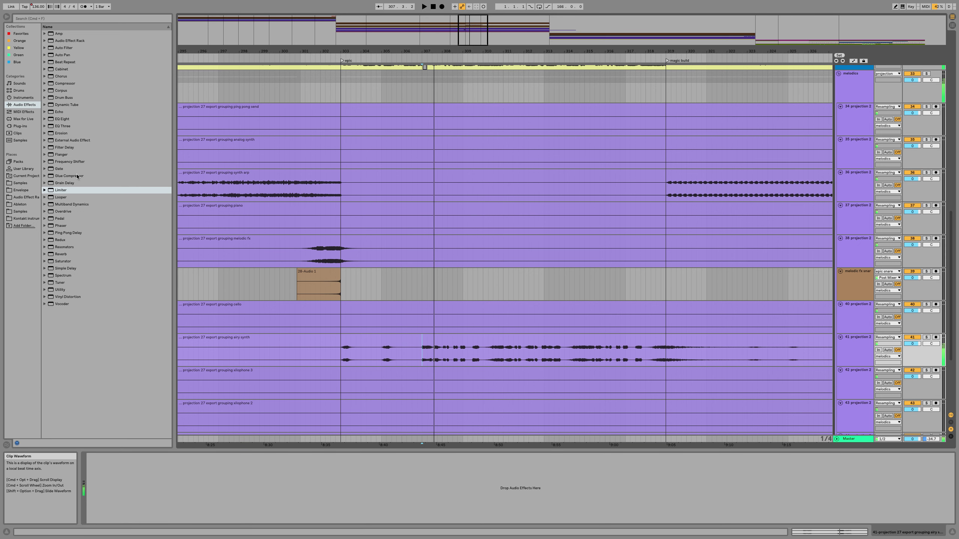
click(64, 120)
key(Return)
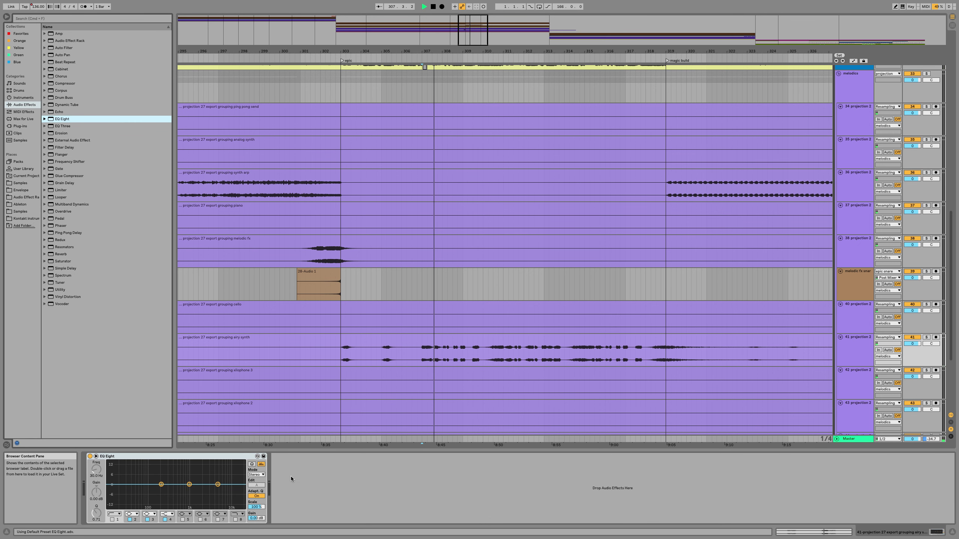
Boost the airy synth's second EQ Eight band by 7.07 dB at 186 Hz and play the passage to judge it.
key(space)
drag(155, 473, 159, 474)
key(space)
key(space)
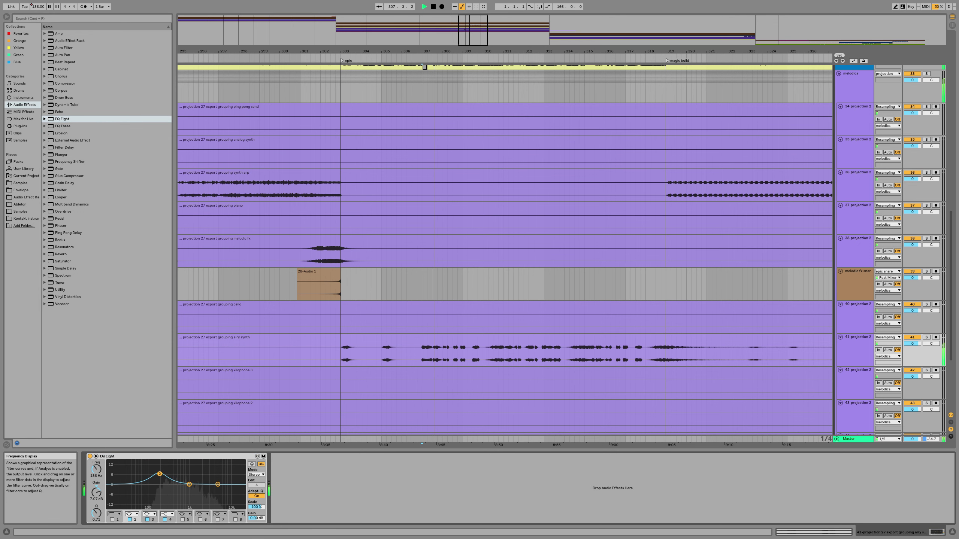
key(space)
key(space)
key(space)
Add a Limiter after the airy synth's EQ Eight, set its ceiling to -12.0 dB and play the passage.
drag(62, 190, 293, 473)
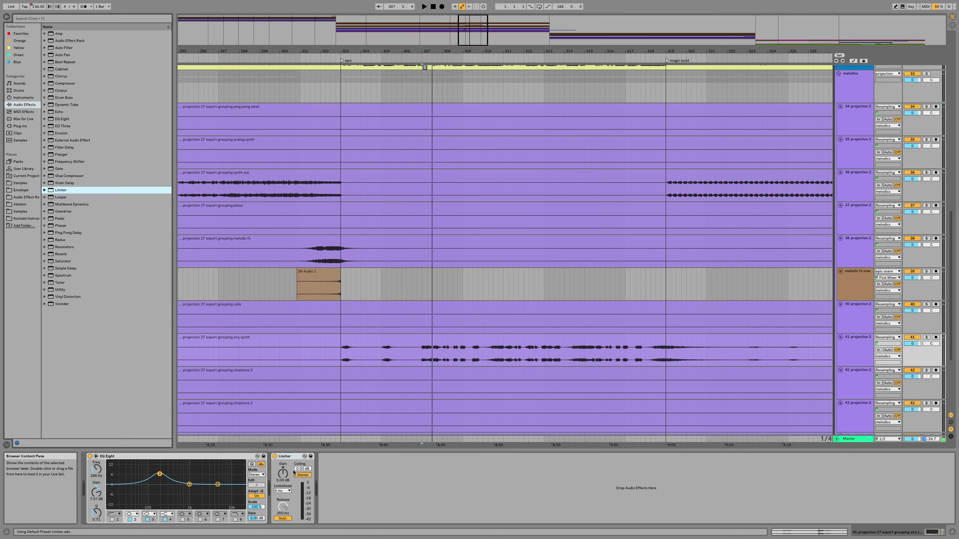
click(305, 467)
key(space)
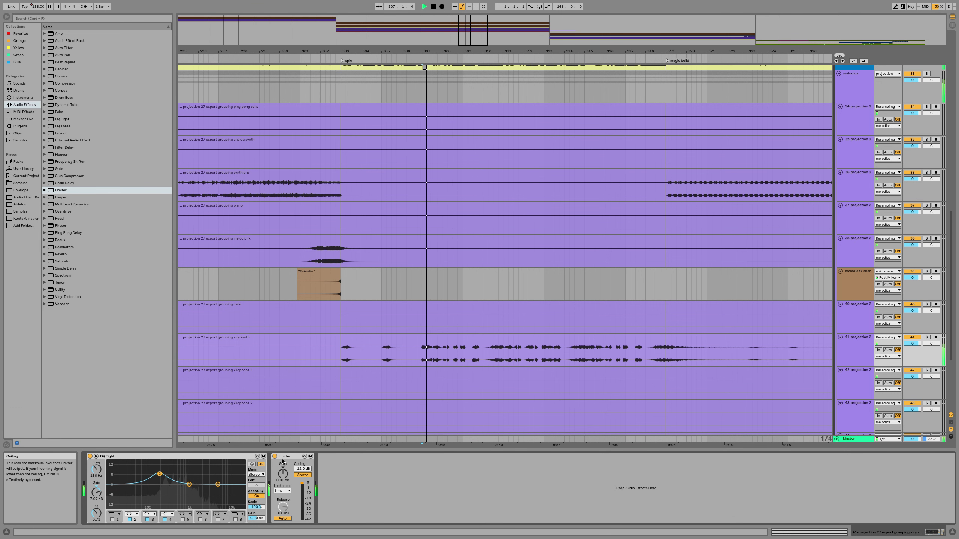
Group the airy synth's EQ Eight and Limiter into an Audio Effect Rack and show the rack's Device On automation.
click(220, 459)
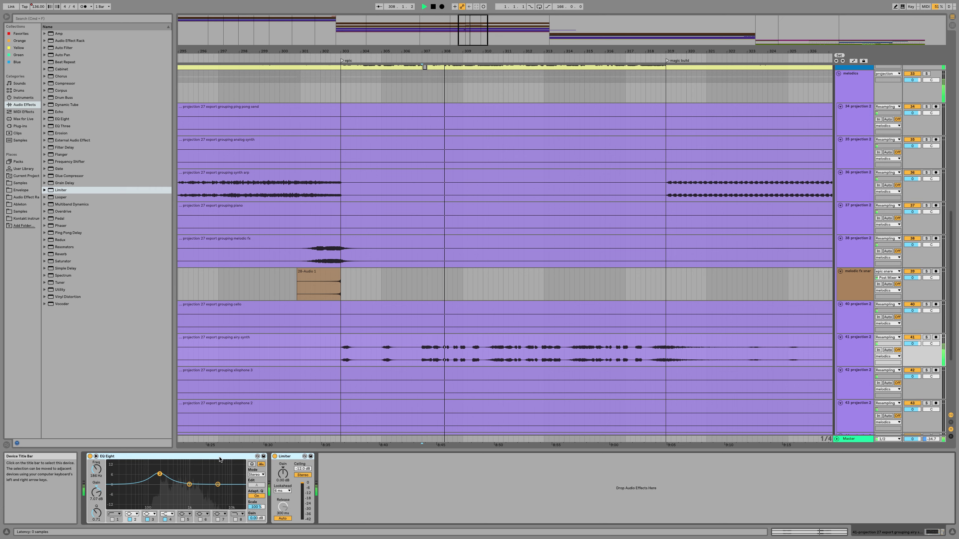
key(super+g)
right_click(94, 458)
click(131, 467)
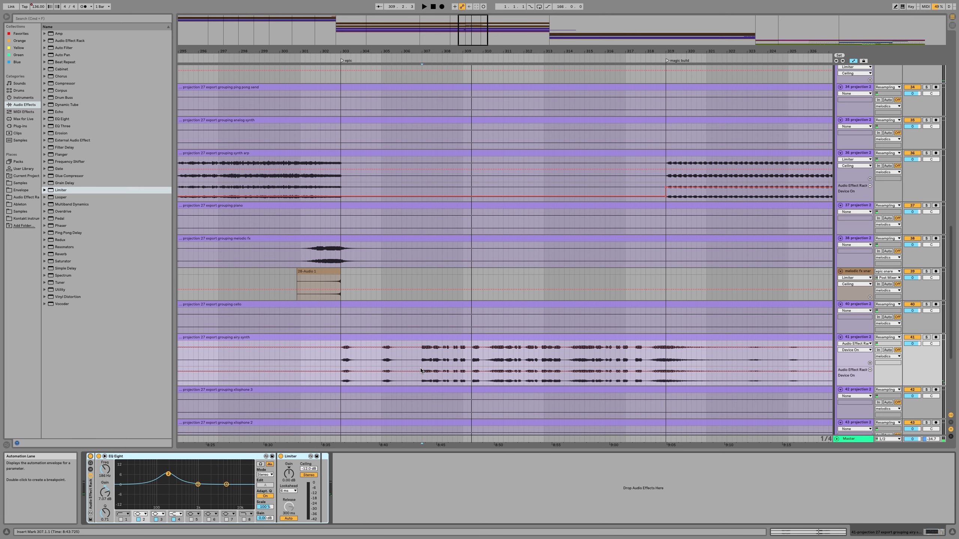
Automate the airy synth's rack to be on only from bar 307 to 308 and lower the EQ band's Q to 0.37.
drag(415, 373, 444, 379)
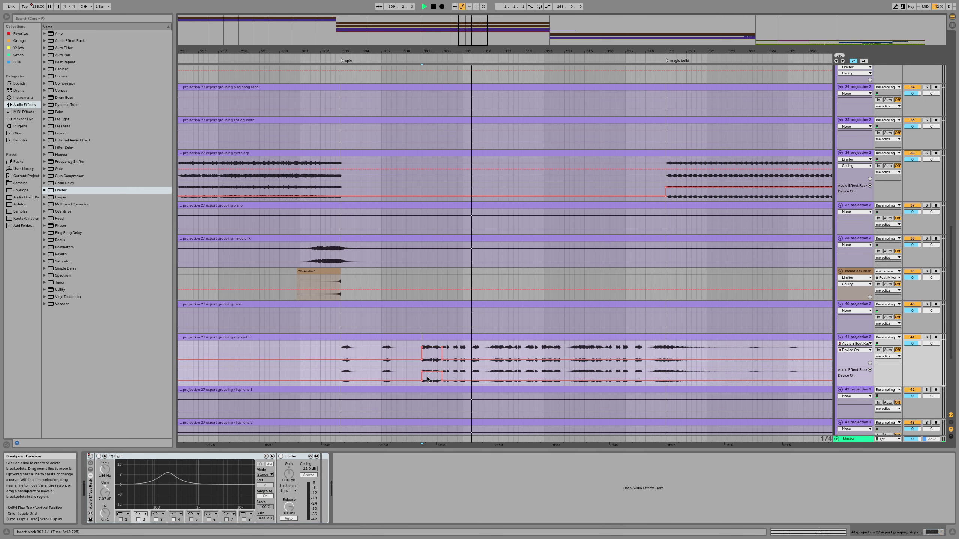
key(space)
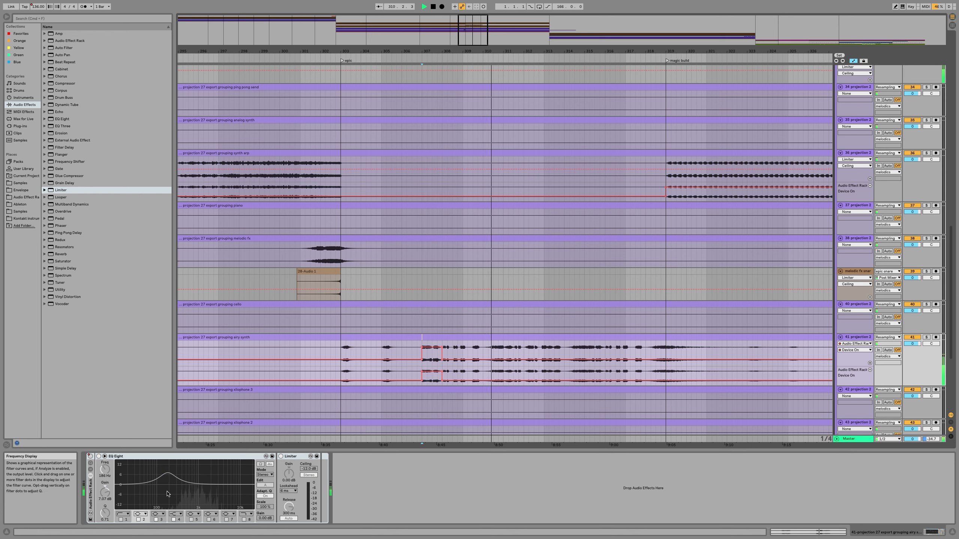
drag(105, 510, 103, 515)
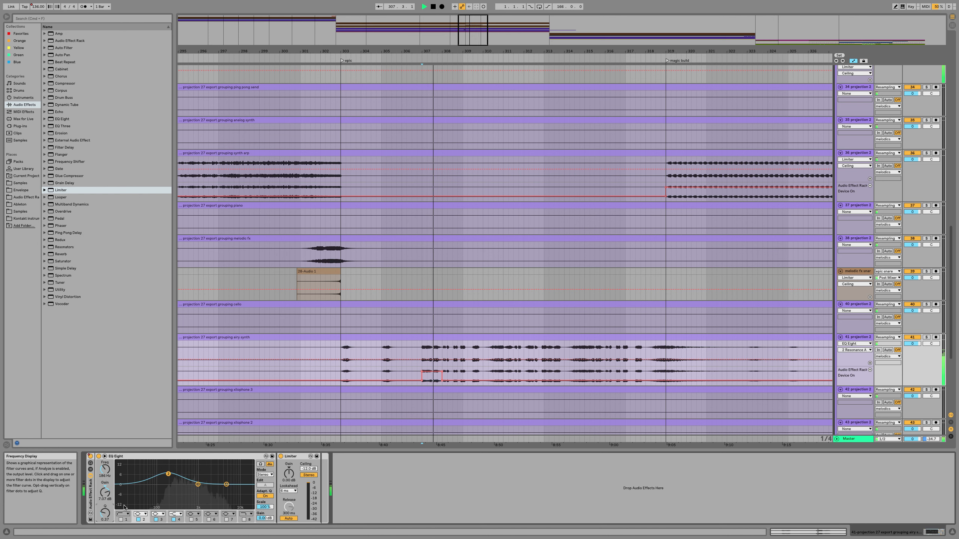
scroll(437, 276, down, 2)
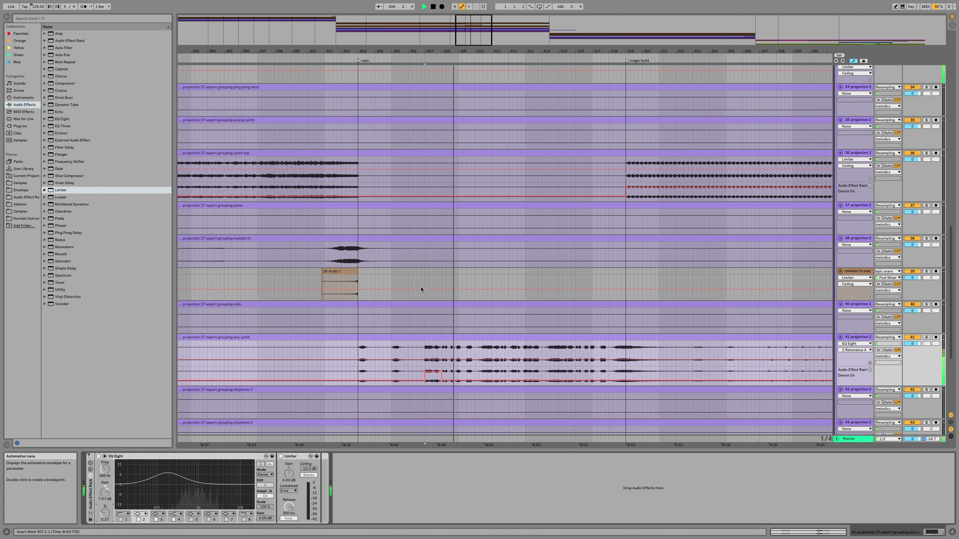
Play the section from the epic locator and examine the drum, bass and melodic tracks with their automation.
click(358, 353)
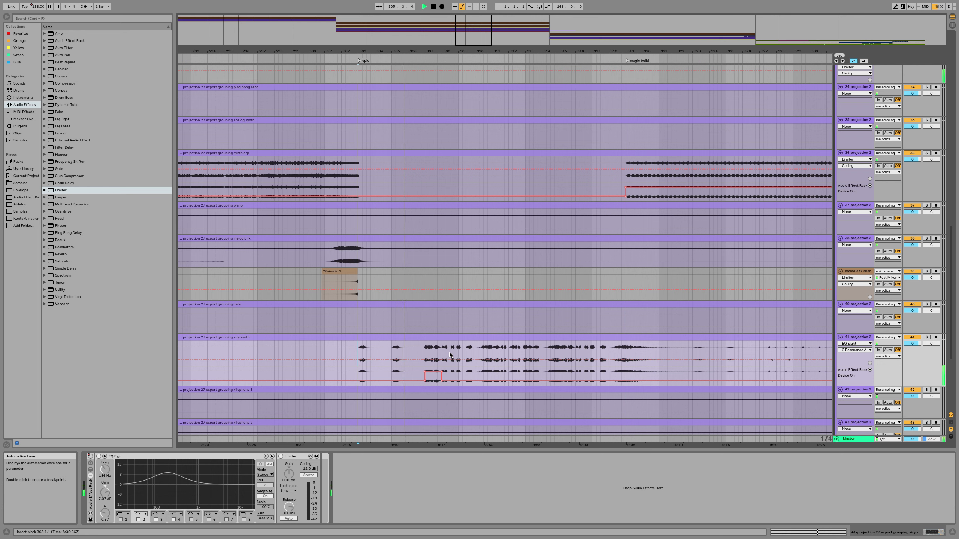
scroll(451, 355, up, 3)
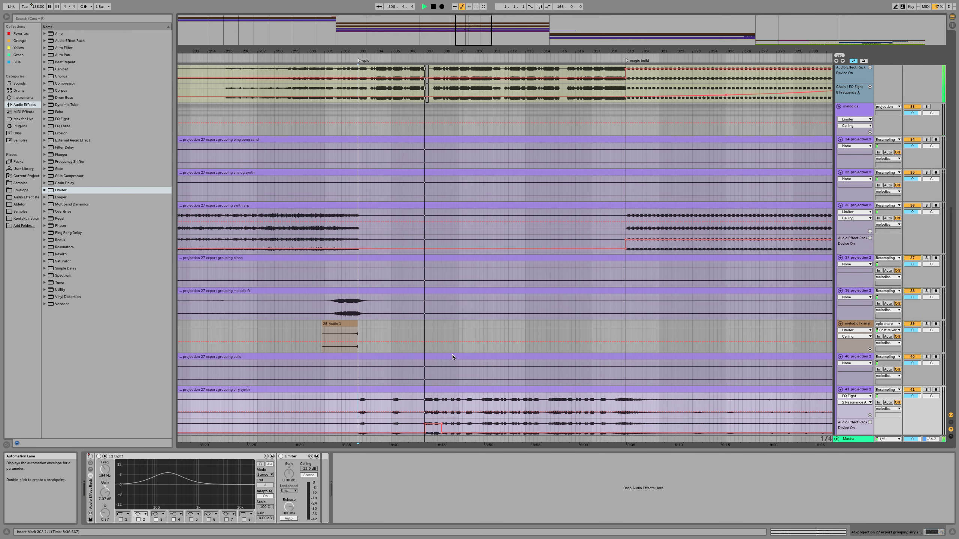
scroll(456, 354, up, 13)
scroll(456, 357, up, 4)
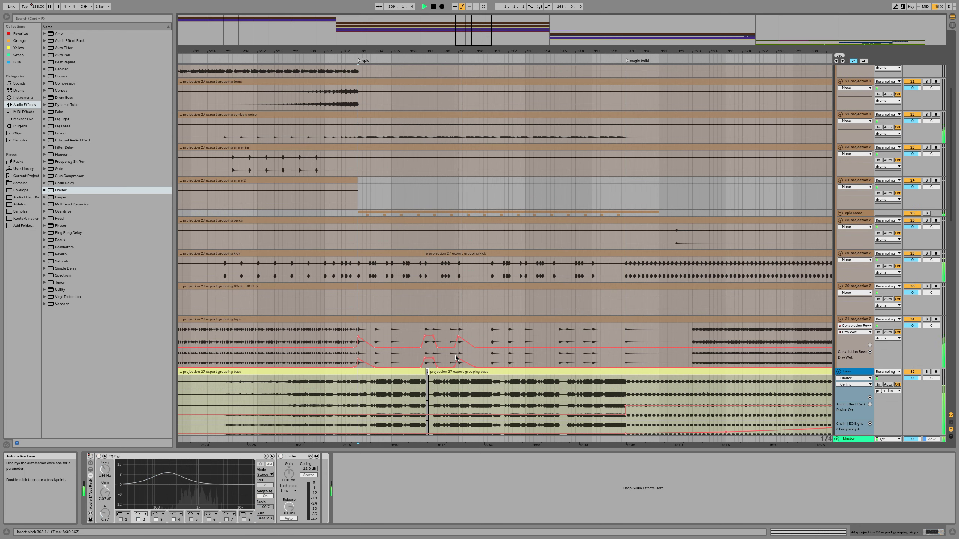
scroll(450, 355, right, 5)
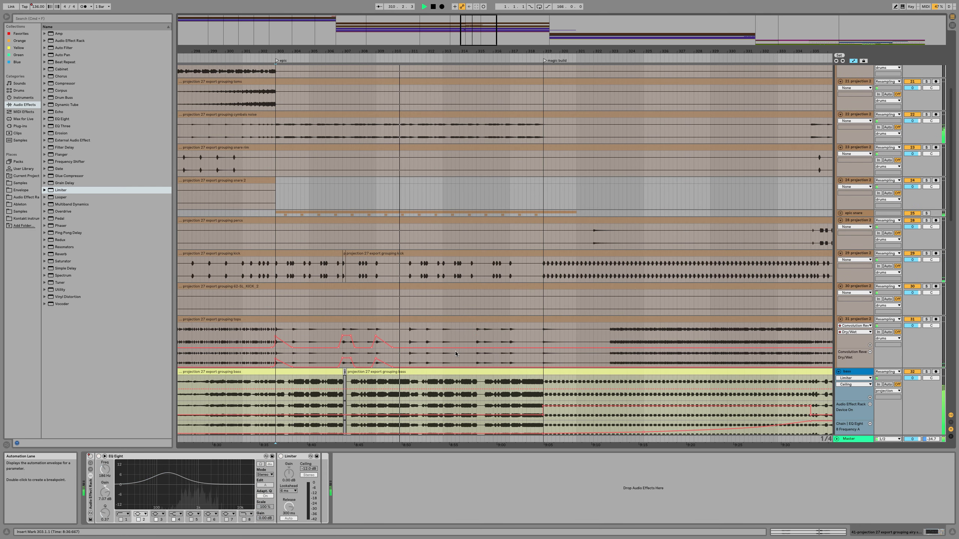
scroll(406, 348, down, 5)
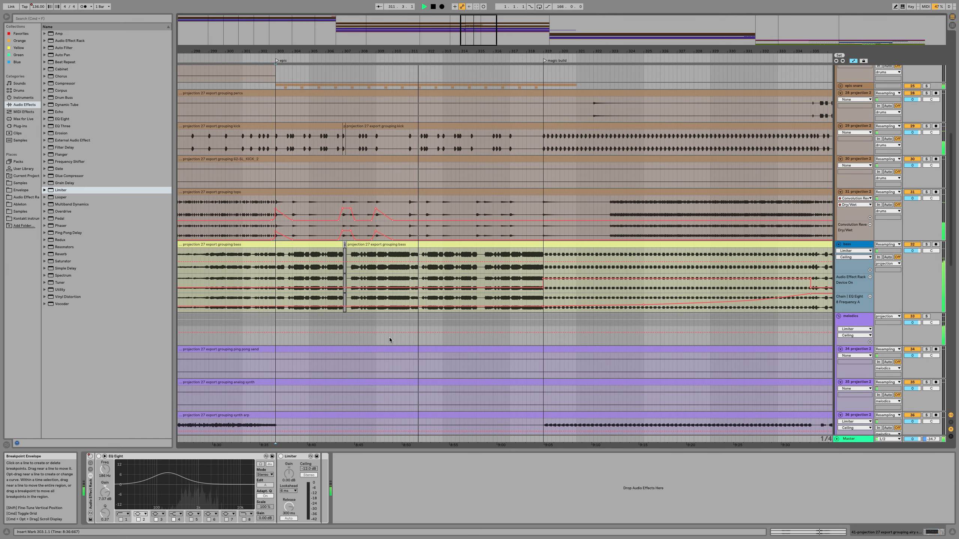
scroll(389, 339, up, 3)
scroll(390, 264, up, 5)
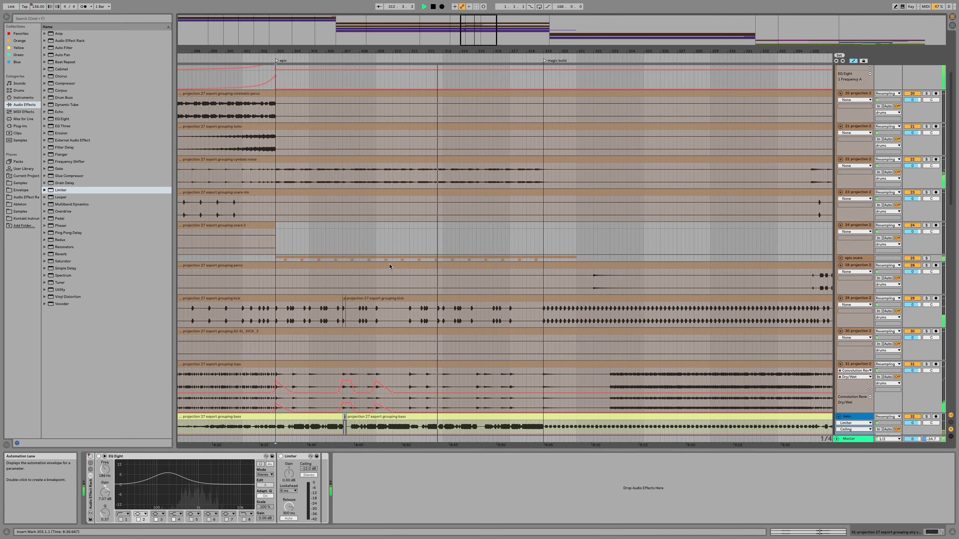
key(space)
key(space)
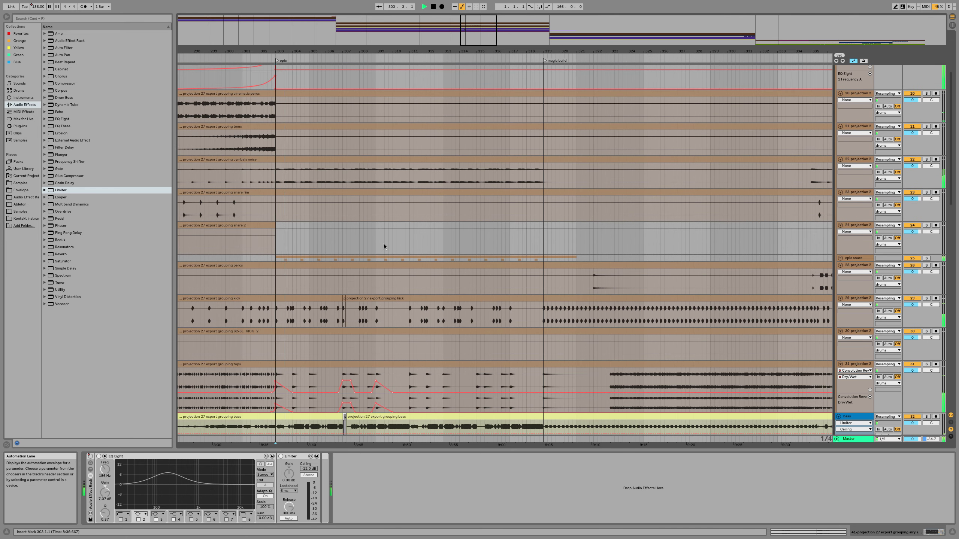
scroll(384, 246, left, 2)
scroll(414, 244, down, 2)
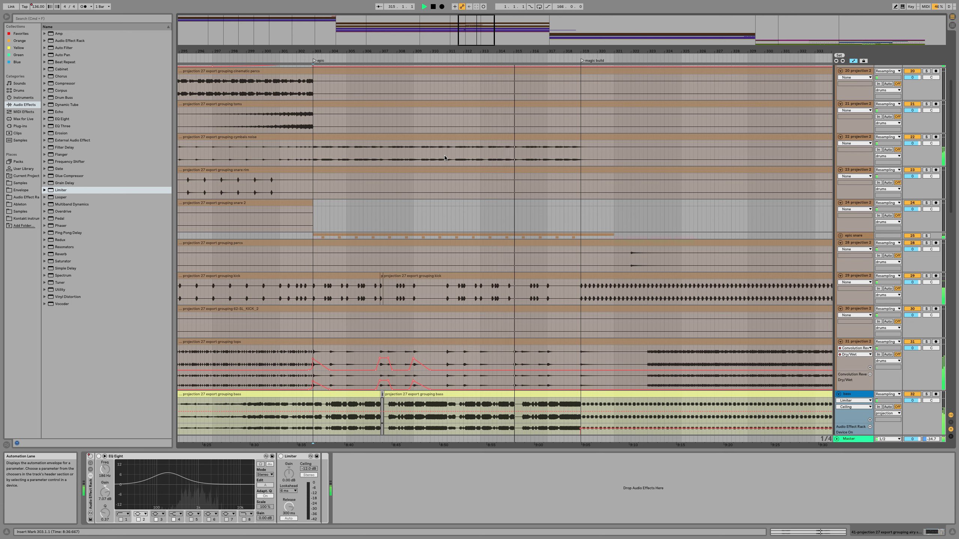
scroll(492, 366, down, 5)
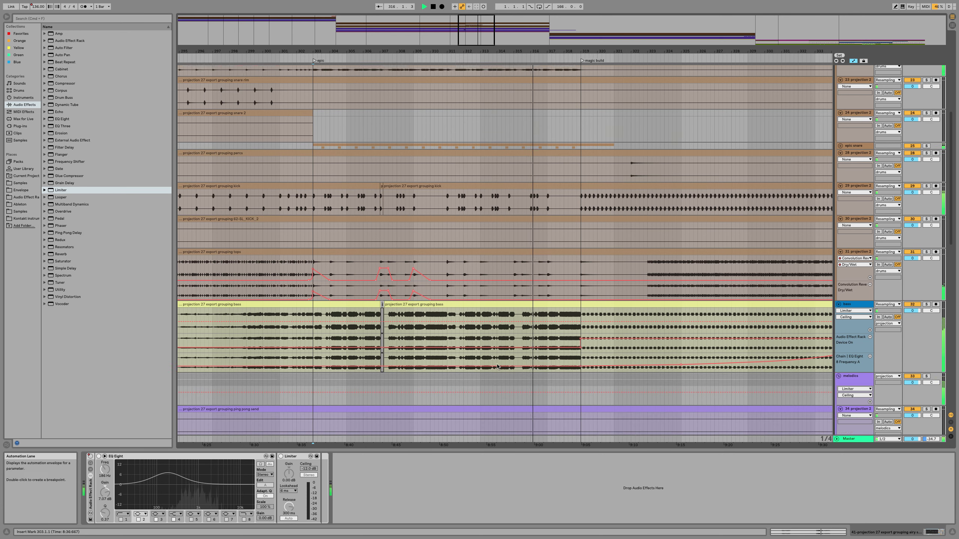
scroll(493, 365, down, 4)
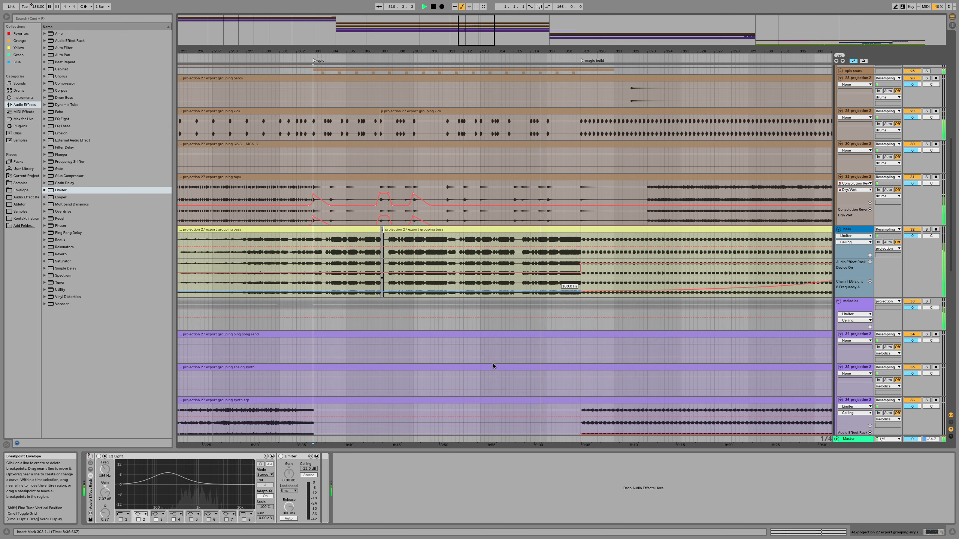
Copy the tops track's reverb Dry/Wet automation from 307.1.1 to 307.4.1, paste it at 315.1.1 and play the result.
click(512, 216)
key(space)
key(space)
key(space)
key(space)
key(space)
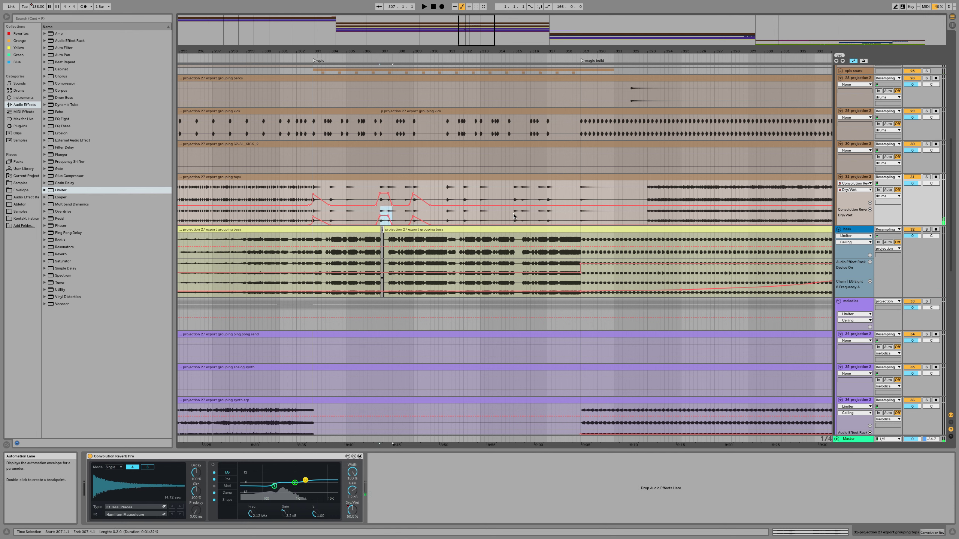
key(super+v)
key(space)
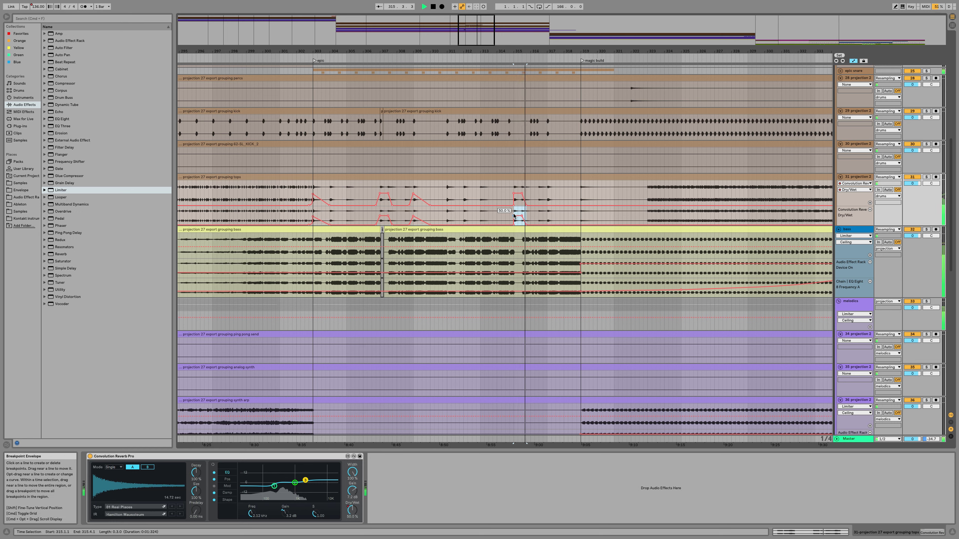
key(space)
key(space)
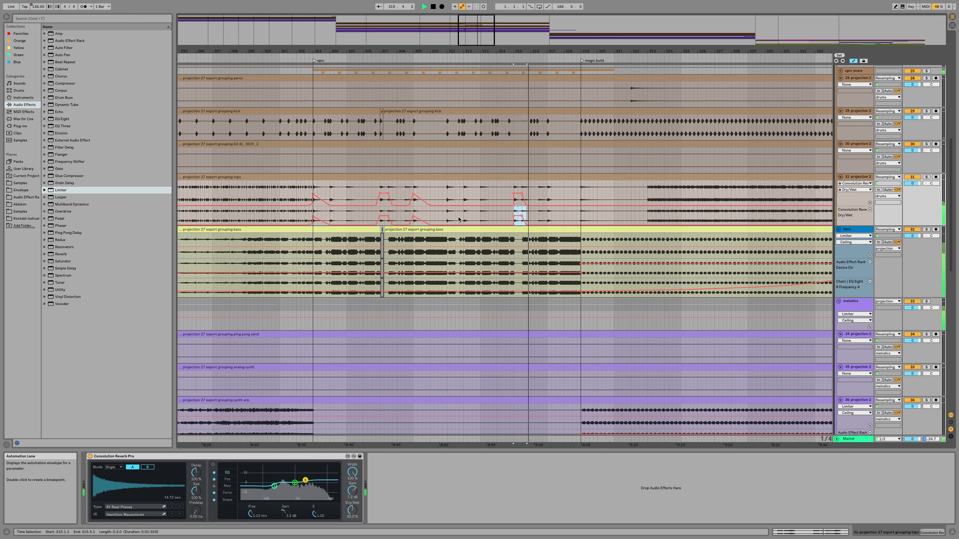
Paste the copied reverb Dry/Wet automation on the tops track at 317.1.1 and play it back.
click(548, 222)
key(super+v)
key(space)
key(space)
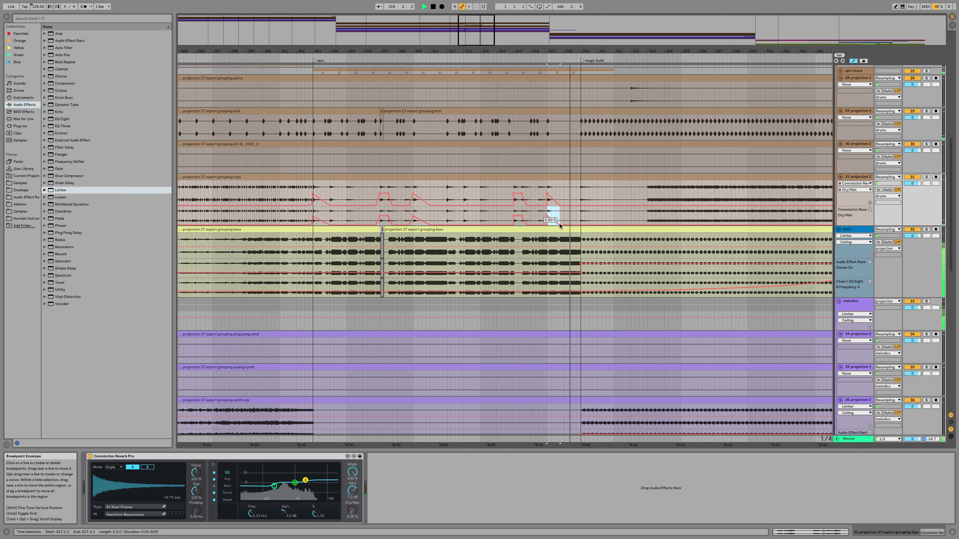
click(564, 222)
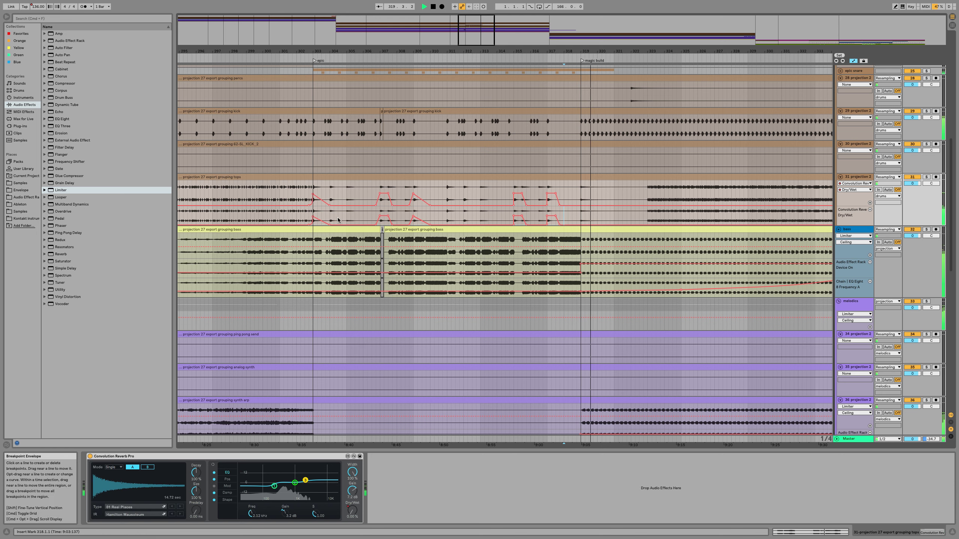
Play from the epic locator to check the tops track's added reverb automation within the full arrangement.
click(313, 214)
key(space)
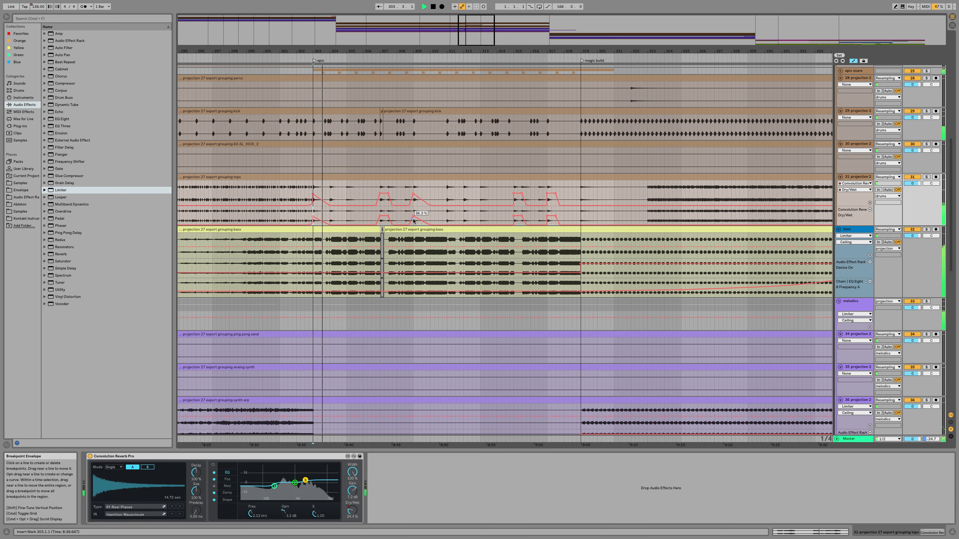
scroll(414, 221, down, 5)
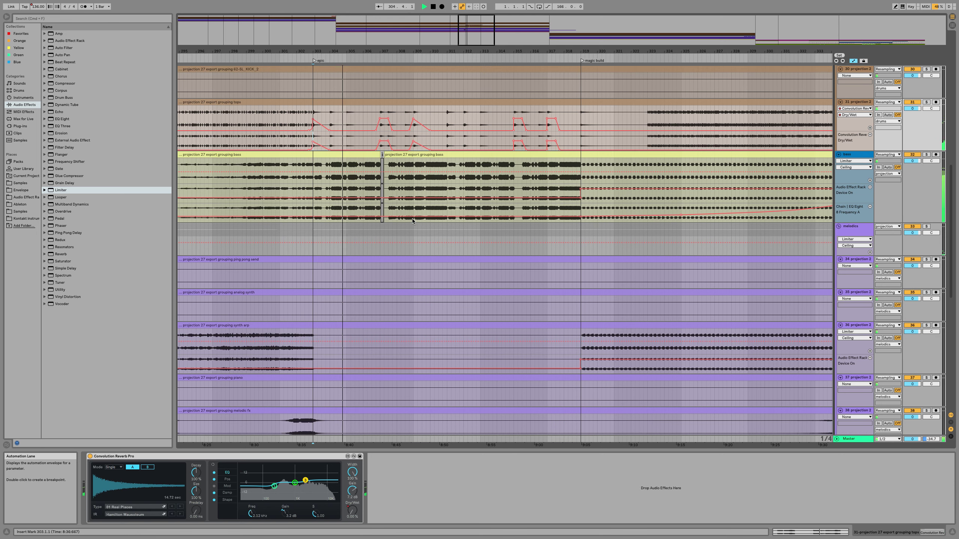
scroll(413, 142, down, 3)
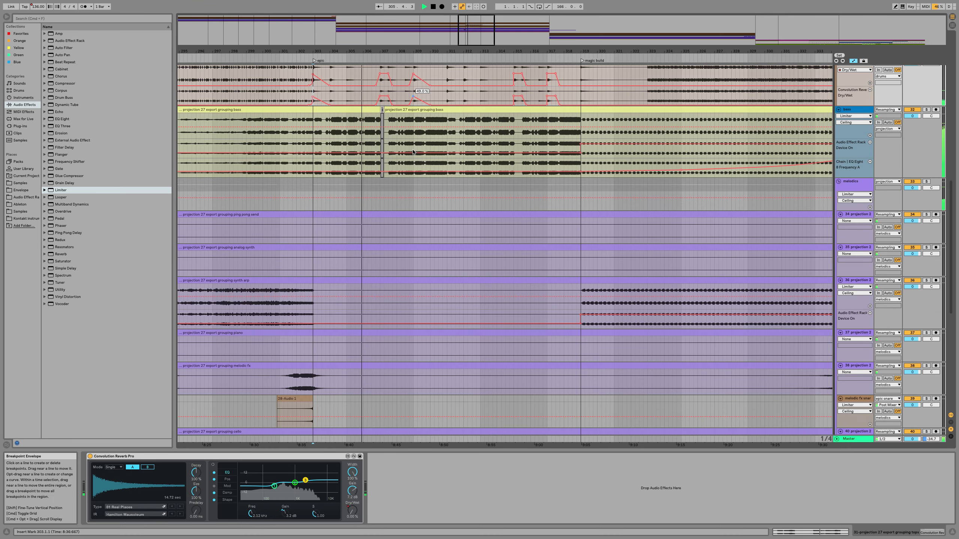
scroll(415, 188, up, 8)
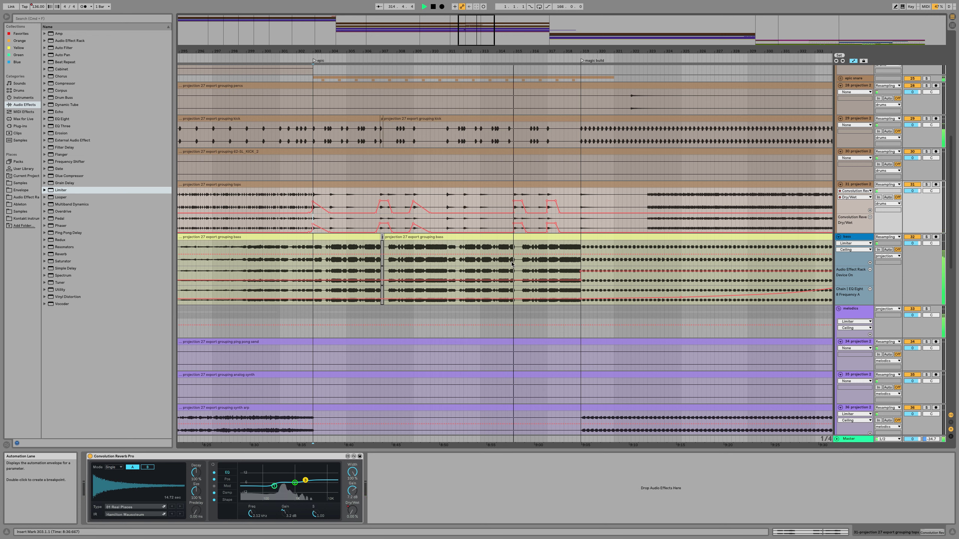
Copy the kick hit at 314.1.1 on the kick track and paste it at 315.1.1.
scroll(513, 138, up, 5)
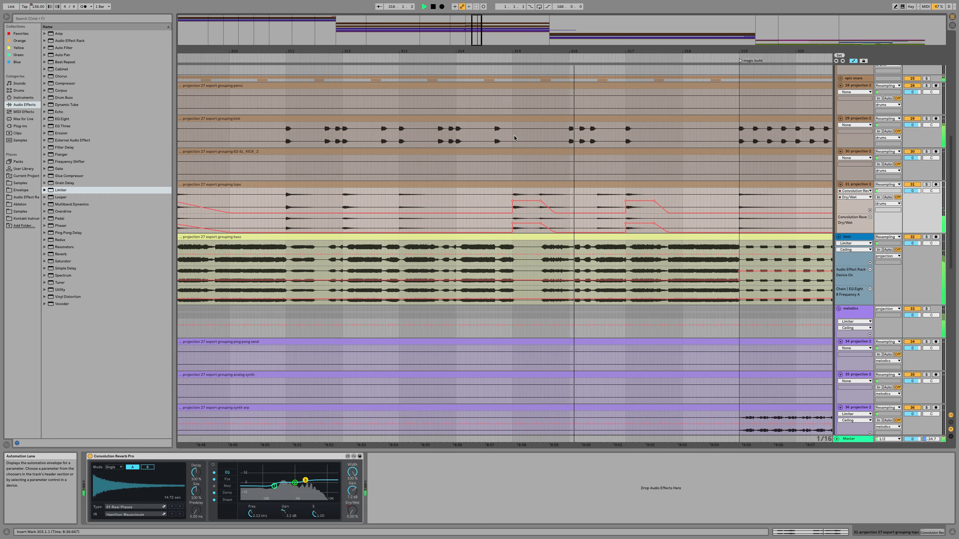
drag(499, 134, 504, 136)
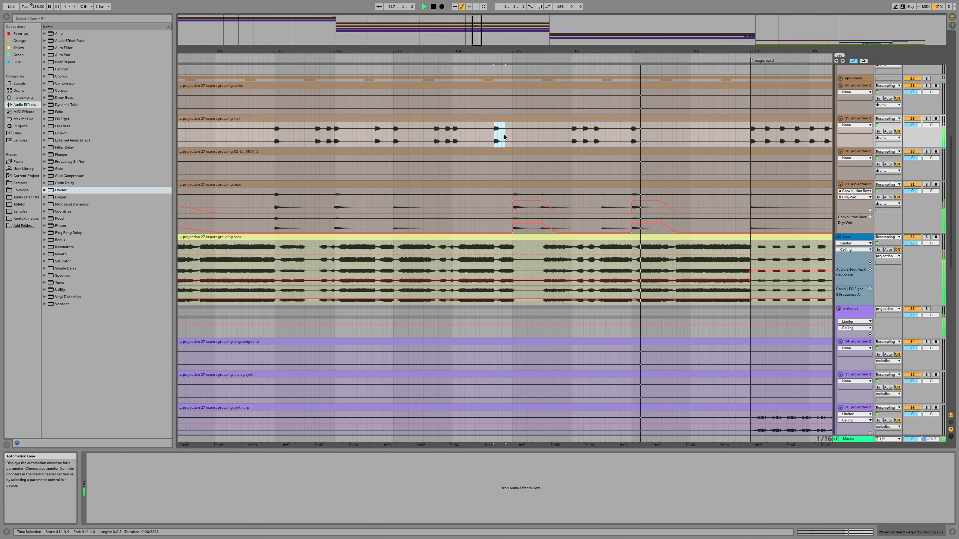
drag(465, 135, 453, 135)
click(513, 135)
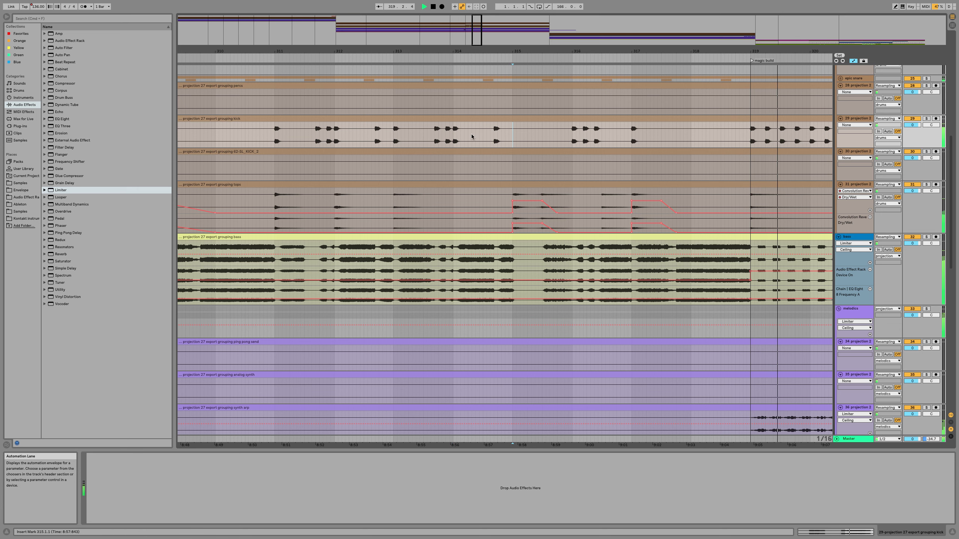
key(super+a)
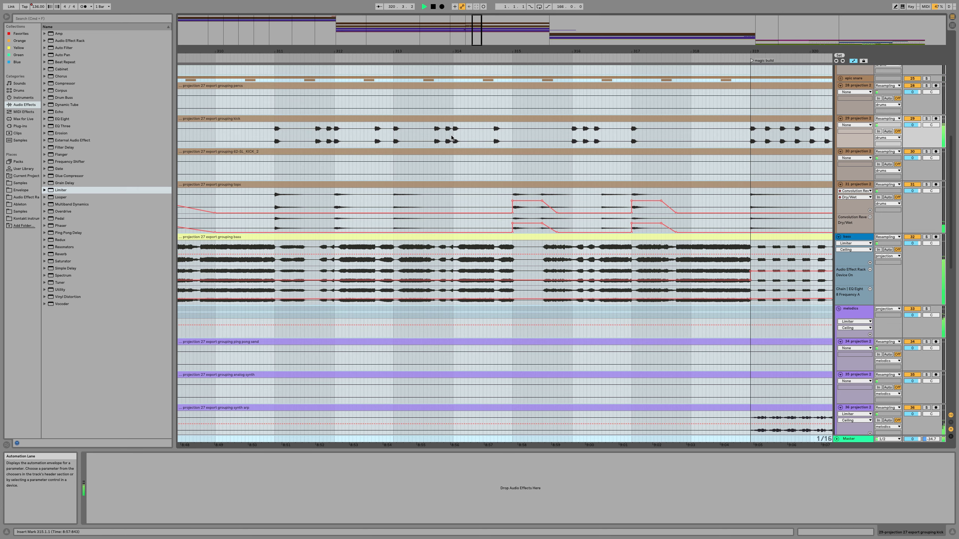
click(453, 138)
key(a)
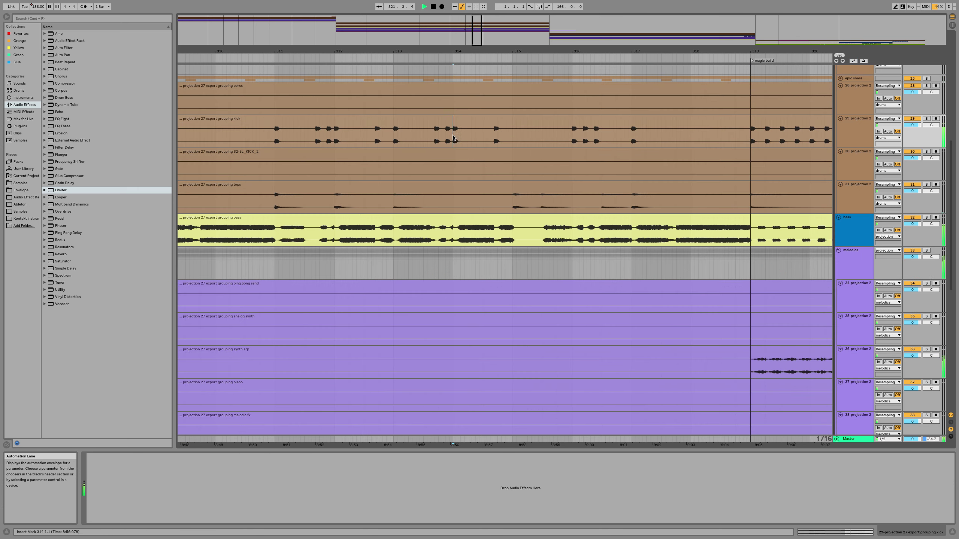
drag(453, 138, 460, 136)
click(512, 129)
click(512, 140)
key(super+v)
Play back the pasted kick hit from 313.3.3 and replay from 315.3.1 with the automation lanes shown.
key(space)
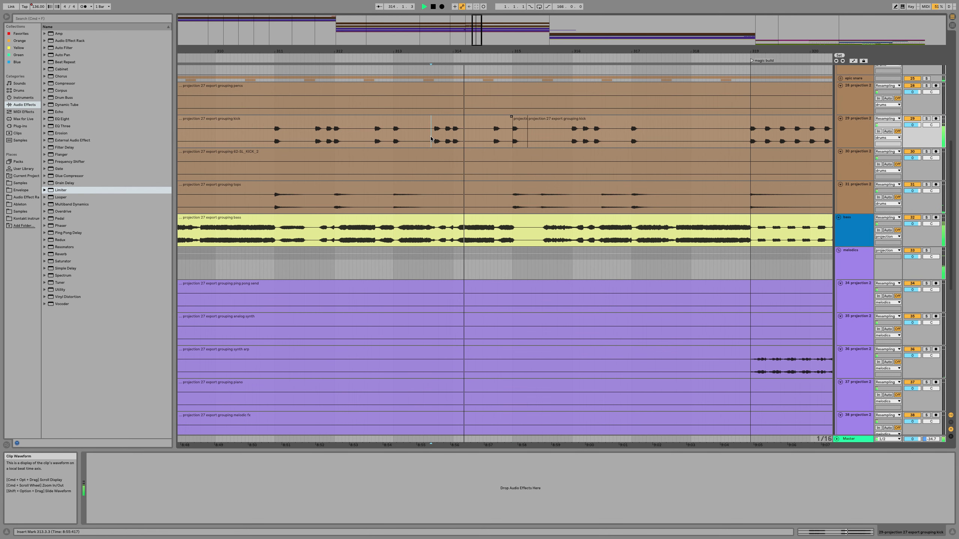
key(a)
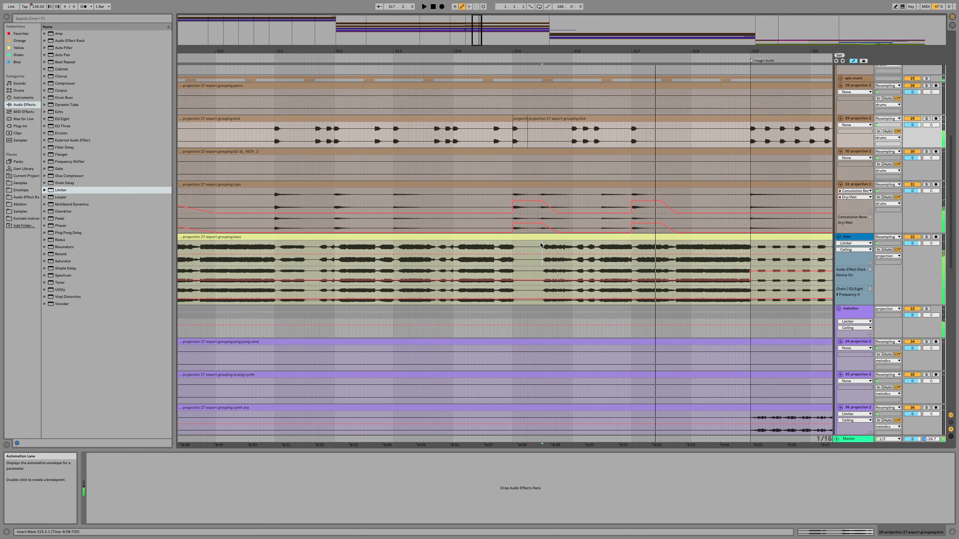
key(space)
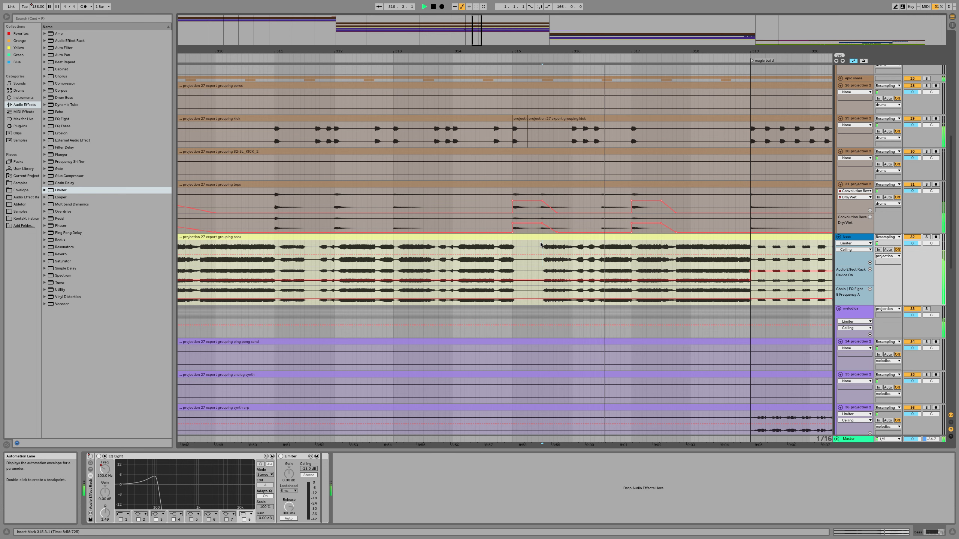
key(space)
key(space)
Examine the airy synth's Device On automation at 307.1.1 and play the track from there and from 313.1.1.
scroll(540, 243, down, 15)
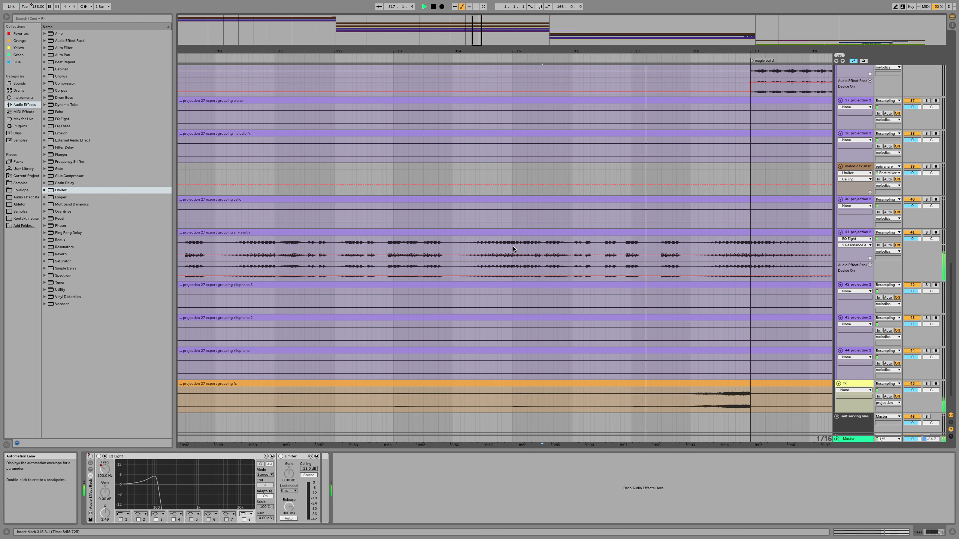
click(512, 247)
scroll(514, 246, down, 5)
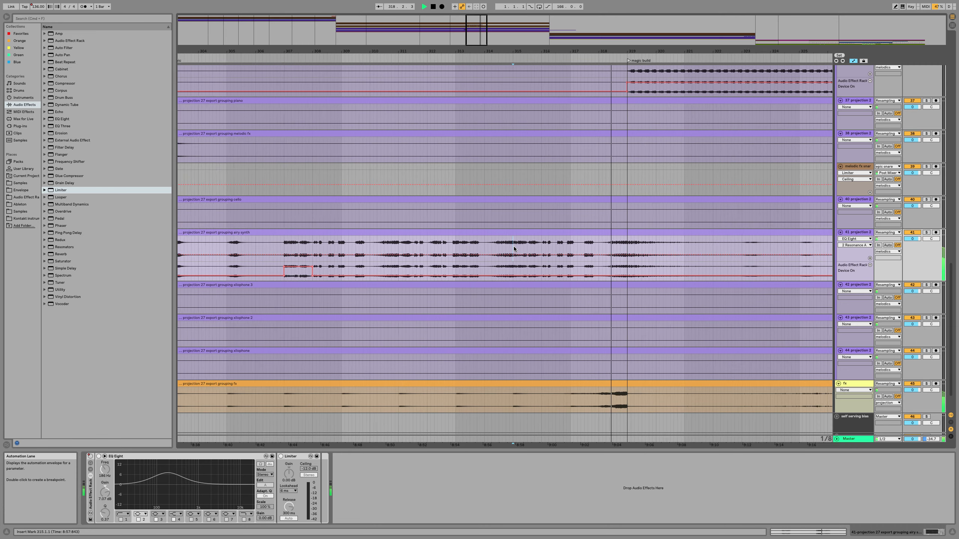
scroll(514, 249, down, 3)
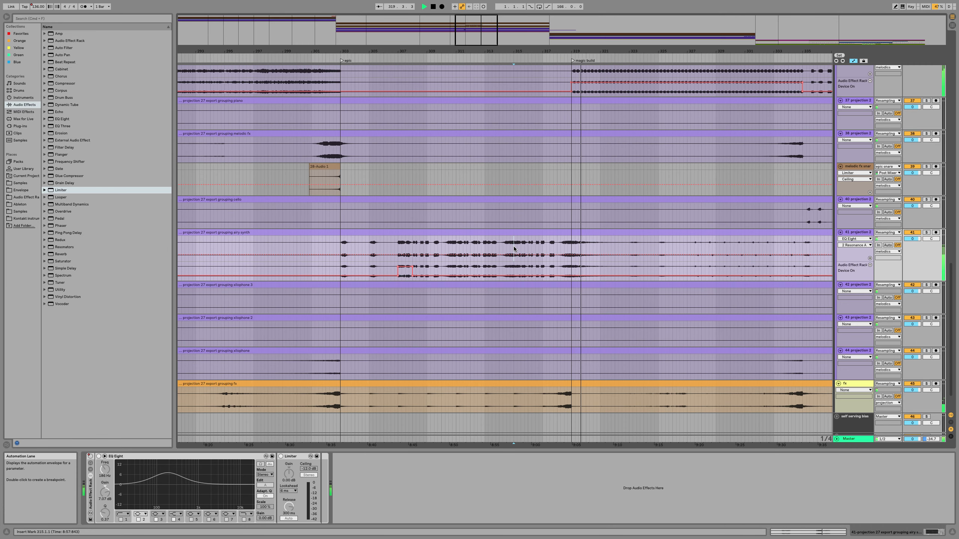
click(398, 249)
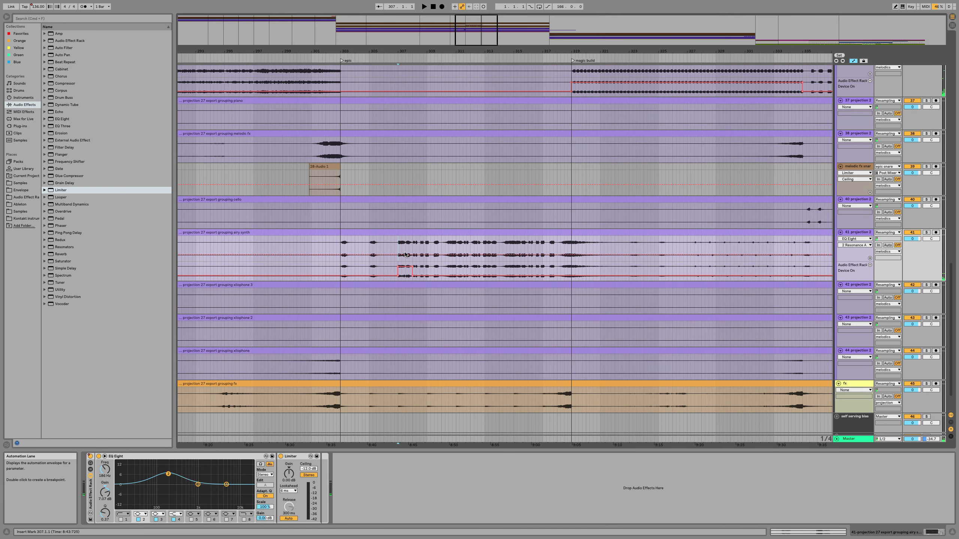
key(space)
scroll(404, 251, up, 5)
scroll(409, 254, down, 5)
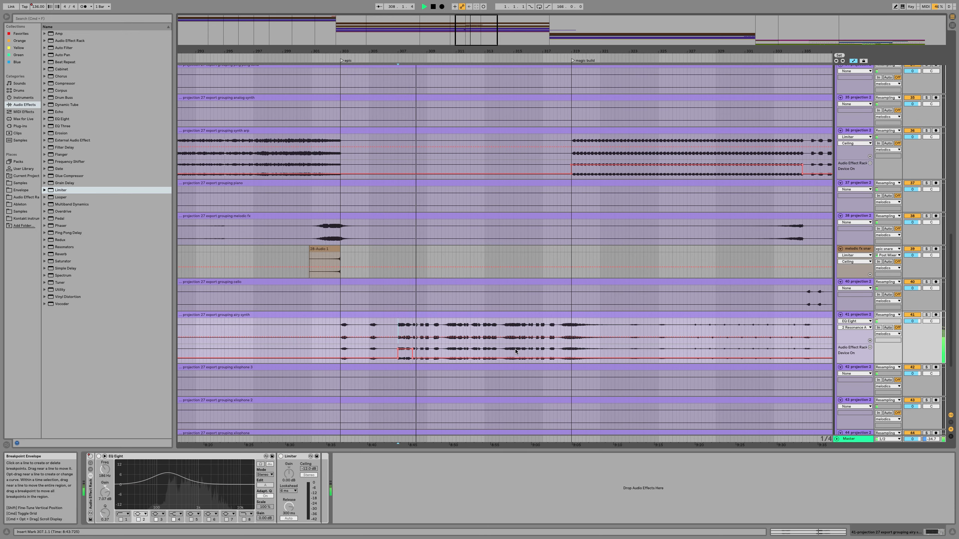
click(506, 326)
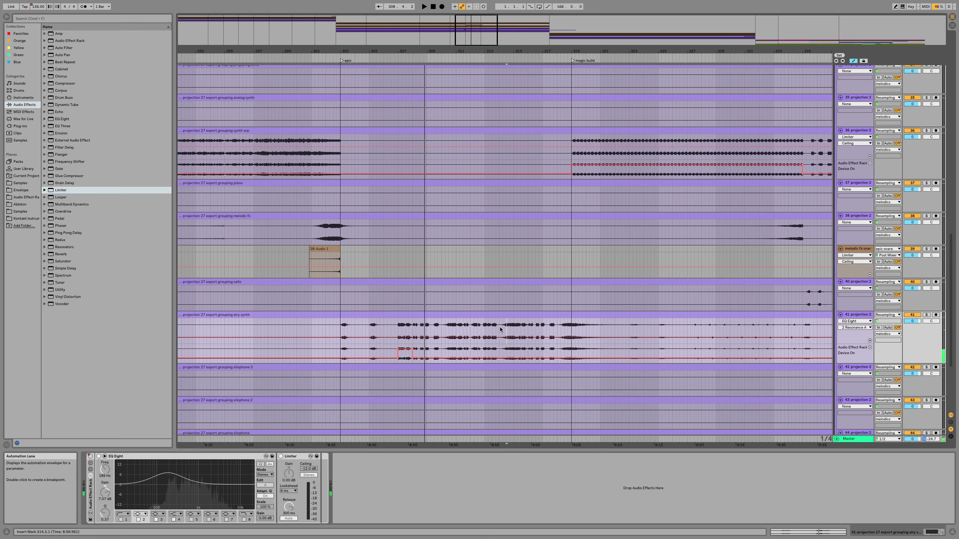
click(485, 327)
key(space)
key(space)
key(space)
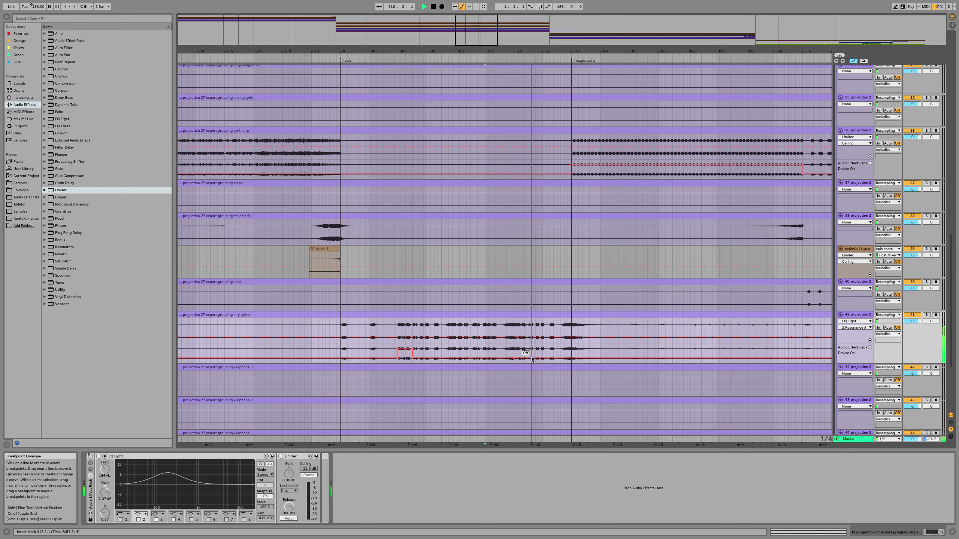
Switch the airy synth's Audio Effect Rack on from 315.1.1 to 316.1.1 in its Device On automation and play it back.
mouse_move(520, 358)
mouse_down()
mouse_move(520, 349)
mouse_move(528, 358)
mouse_up()
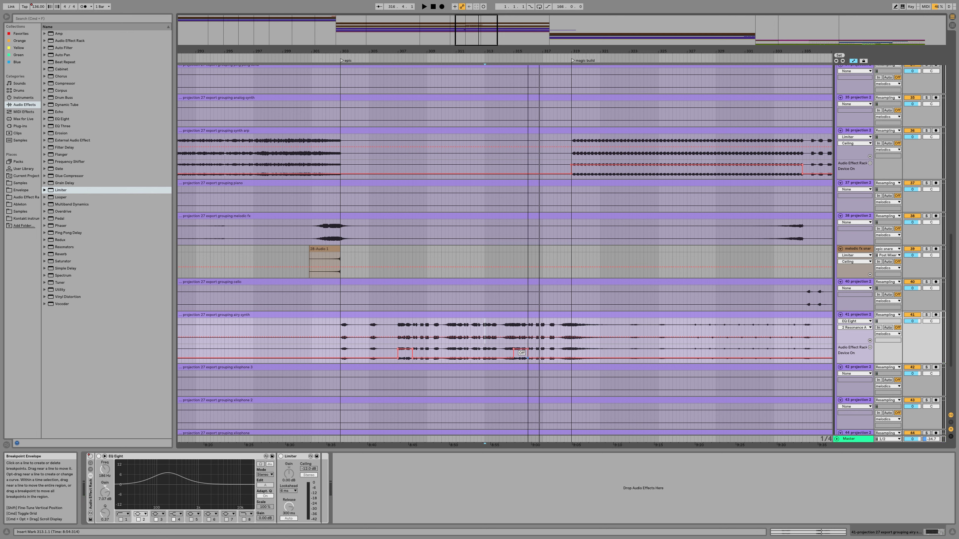
click(512, 344)
key(space)
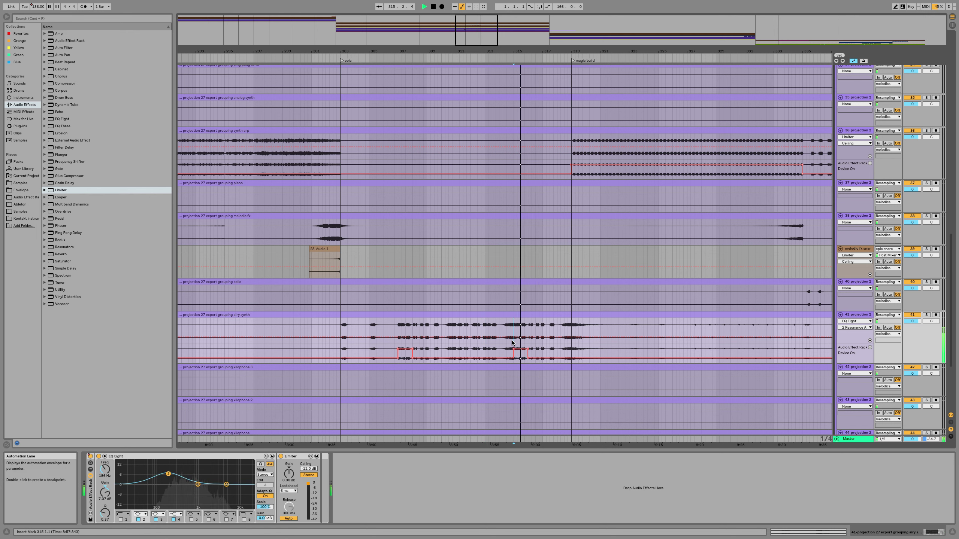
click(503, 350)
key(space)
key(space)
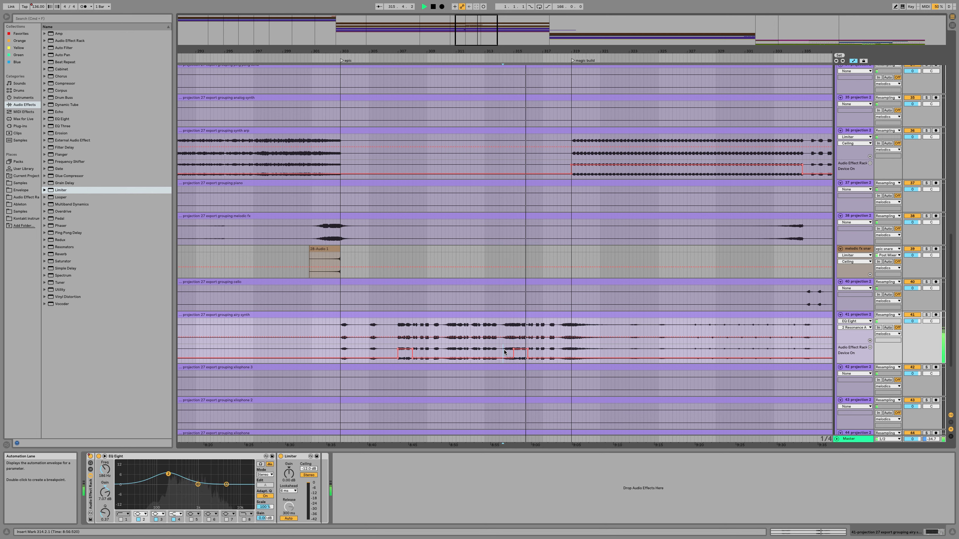
Hide the automation lanes and review the drum, bass and melodic clips while playing into the magic build.
key(a)
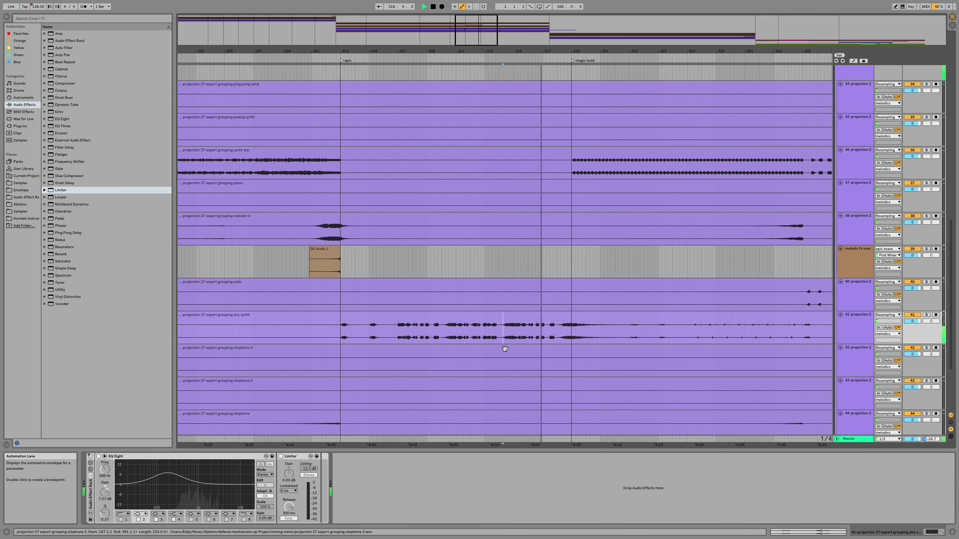
scroll(515, 347, up, 10)
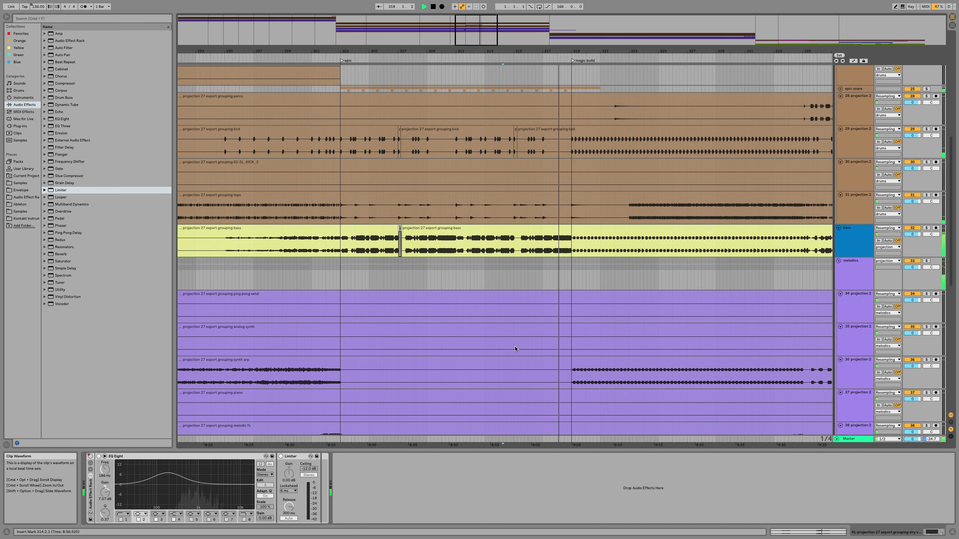
scroll(515, 347, up, 4)
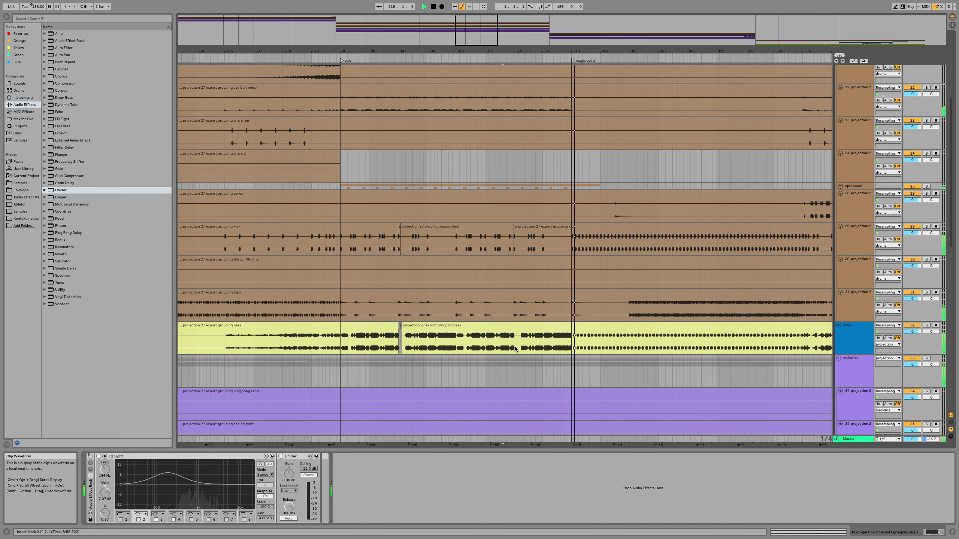
scroll(524, 325, down, 3)
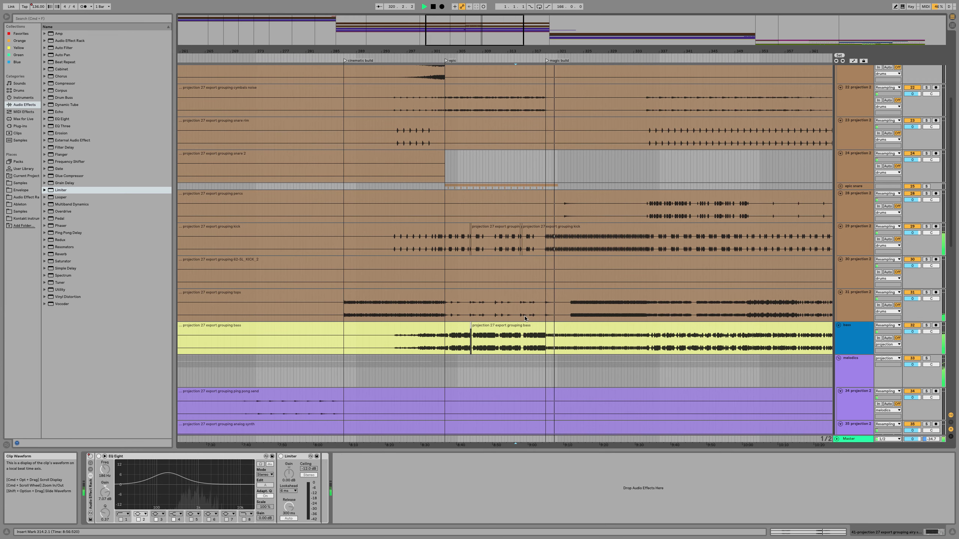
key(super+z)
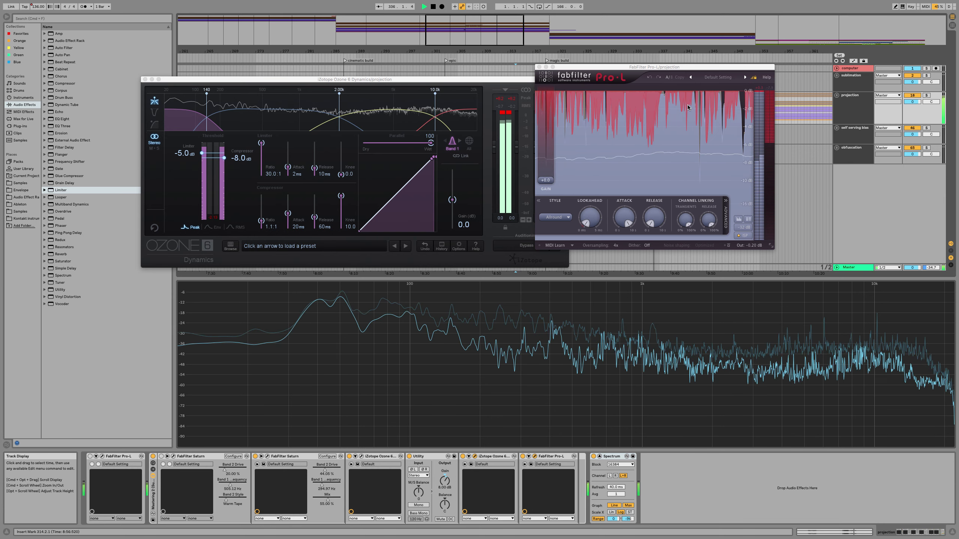
Compare the device chains of the projection group, the self serving bias group and the Master track during playback.
click(845, 105)
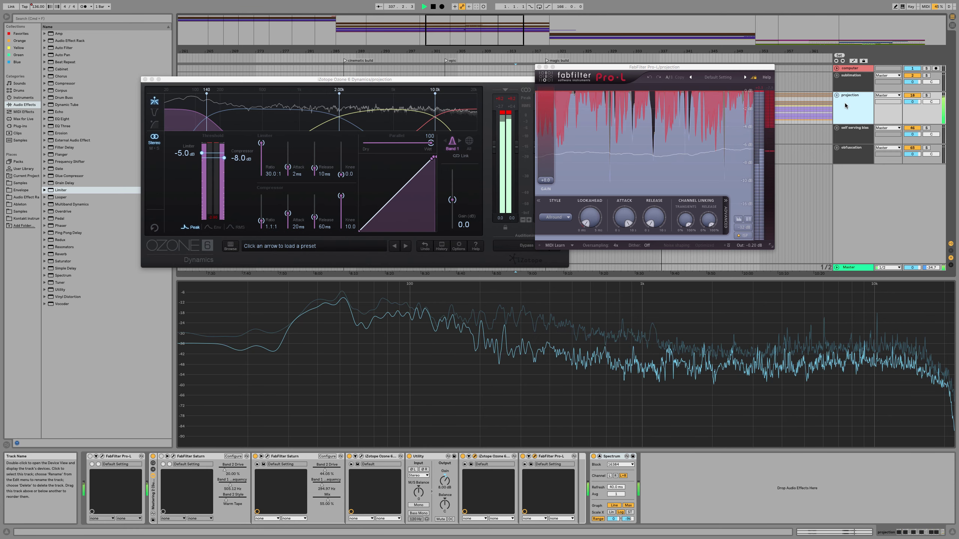
click(849, 130)
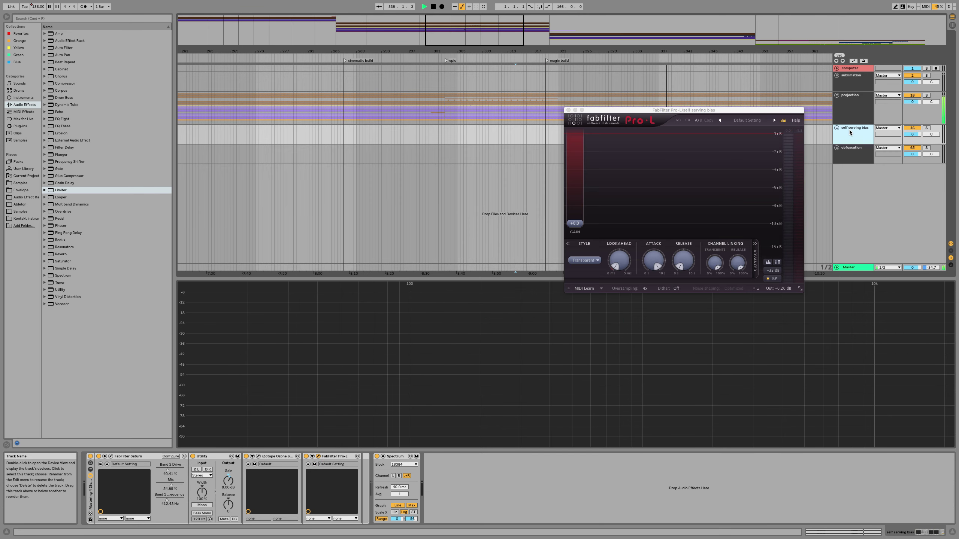
click(850, 99)
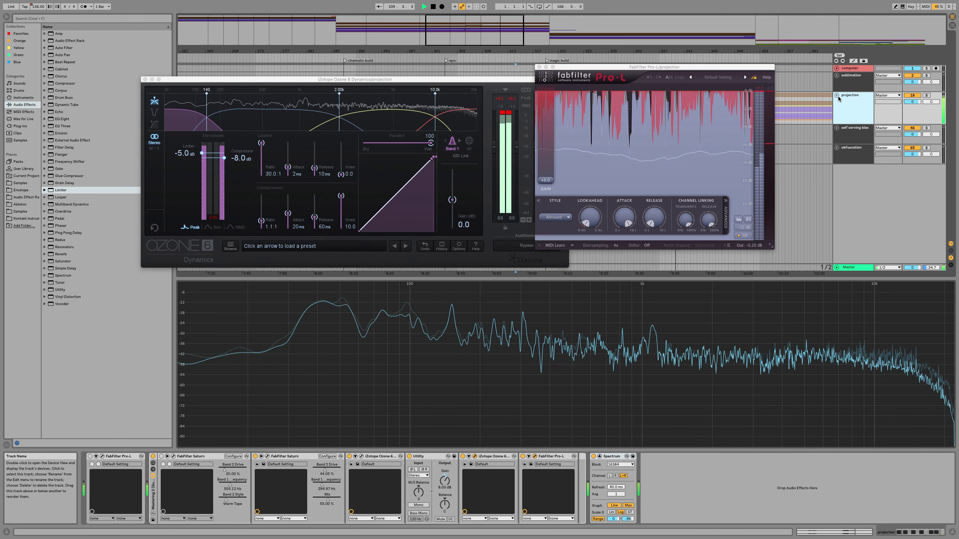
click(836, 95)
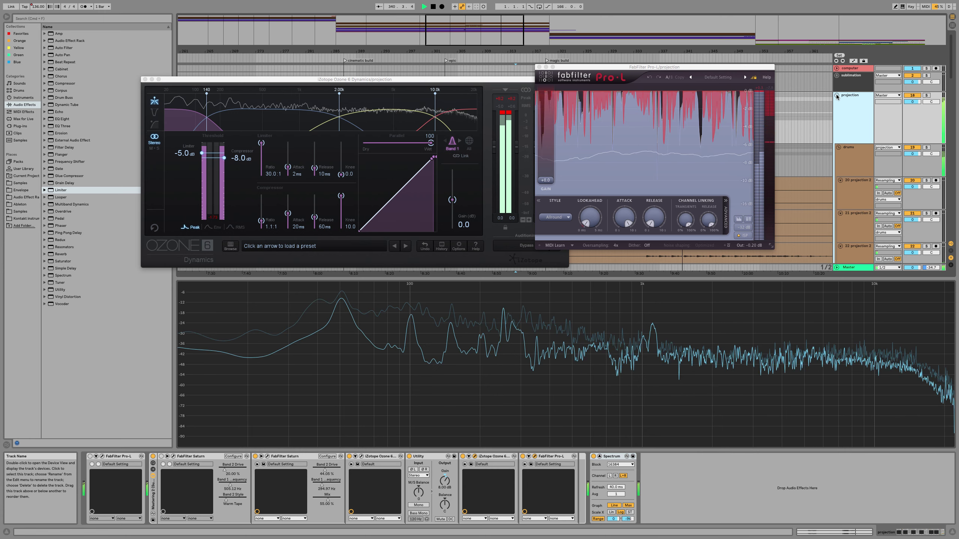
click(836, 95)
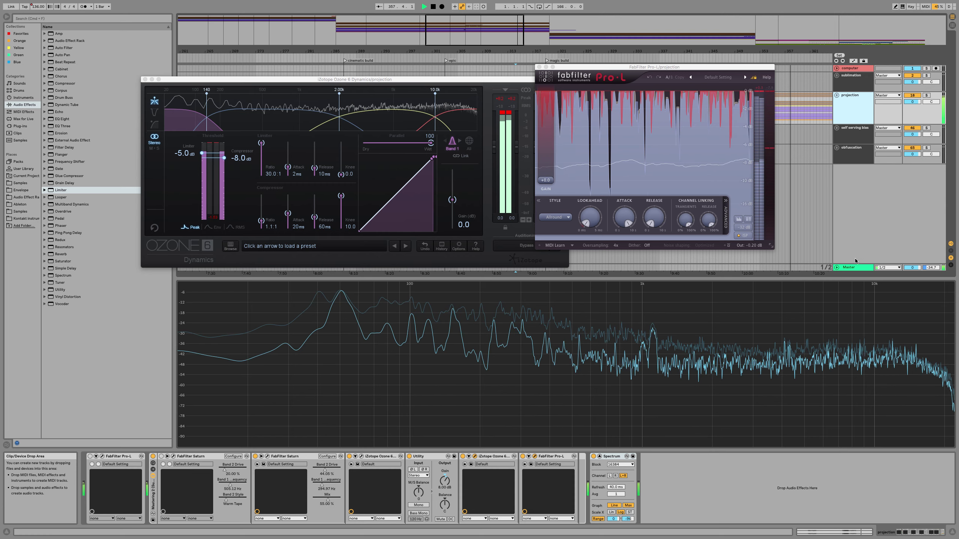
click(851, 267)
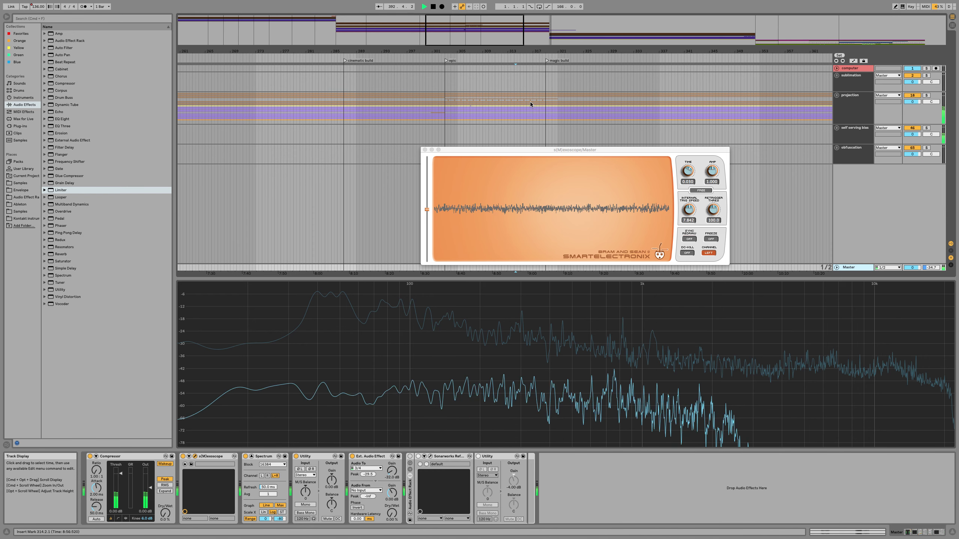
Stop playback and save the Live Set under a new name in the defense mechanisms ep Project folder.
scroll(532, 103, down, 6)
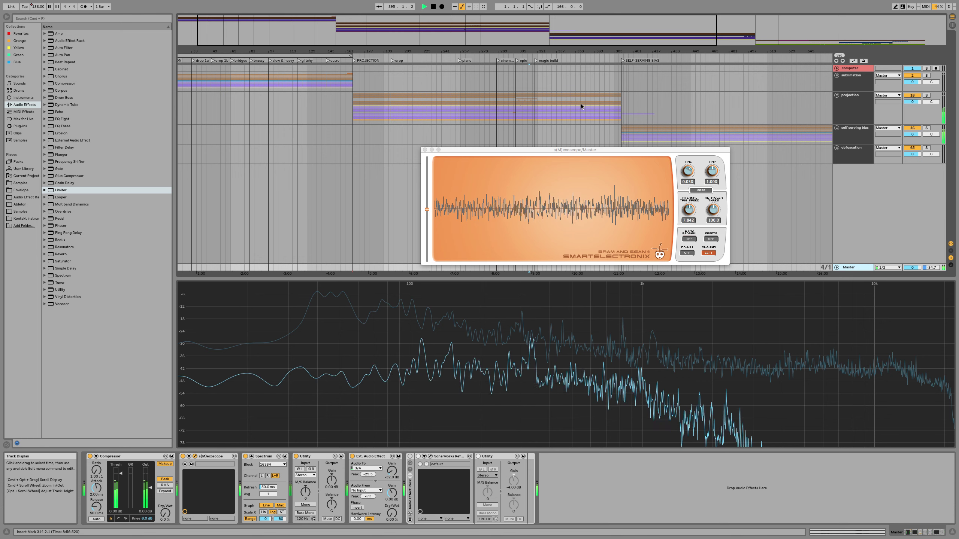
key(space)
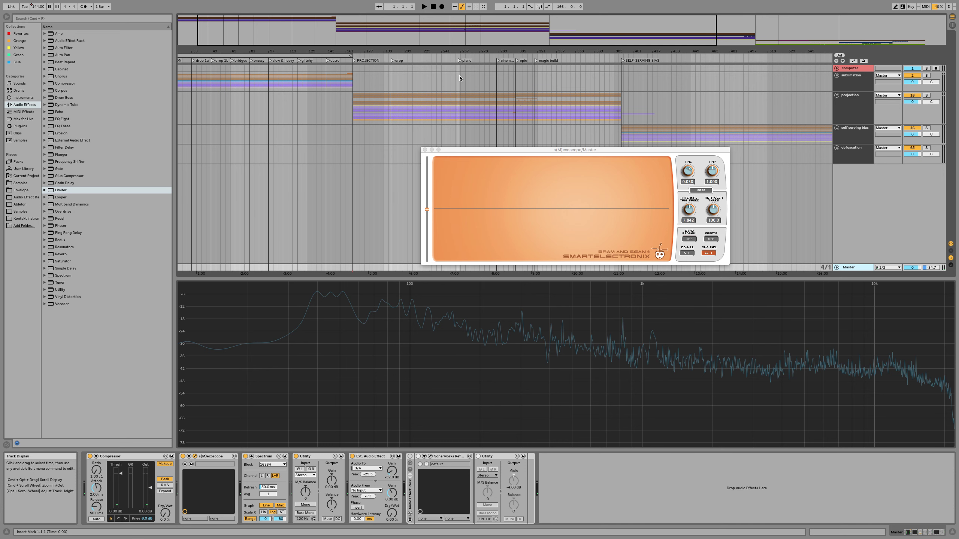
key(super+shift+s)
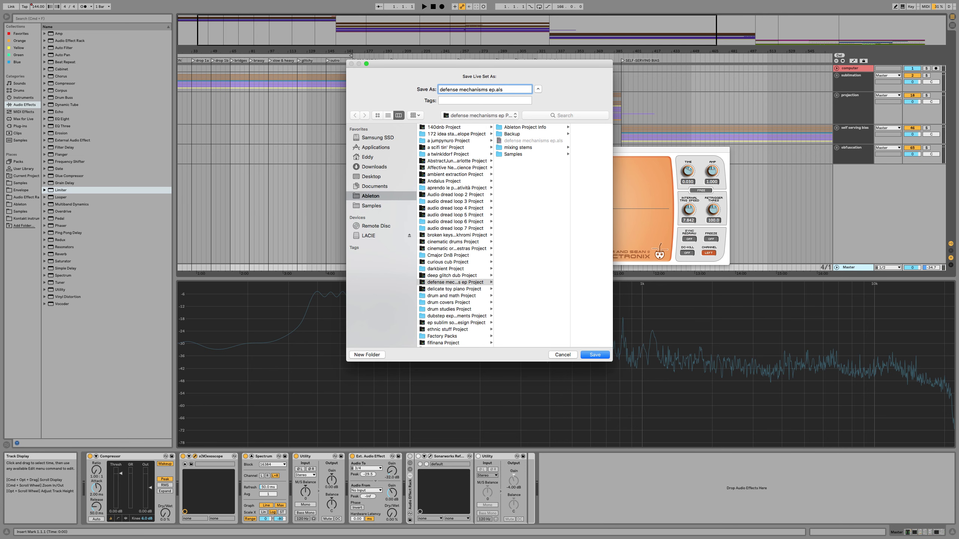
key(Return)
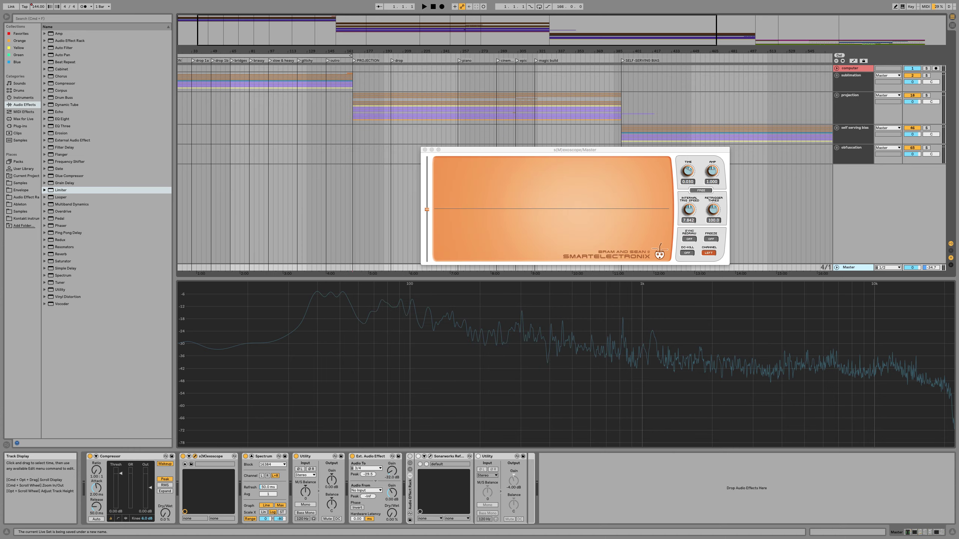